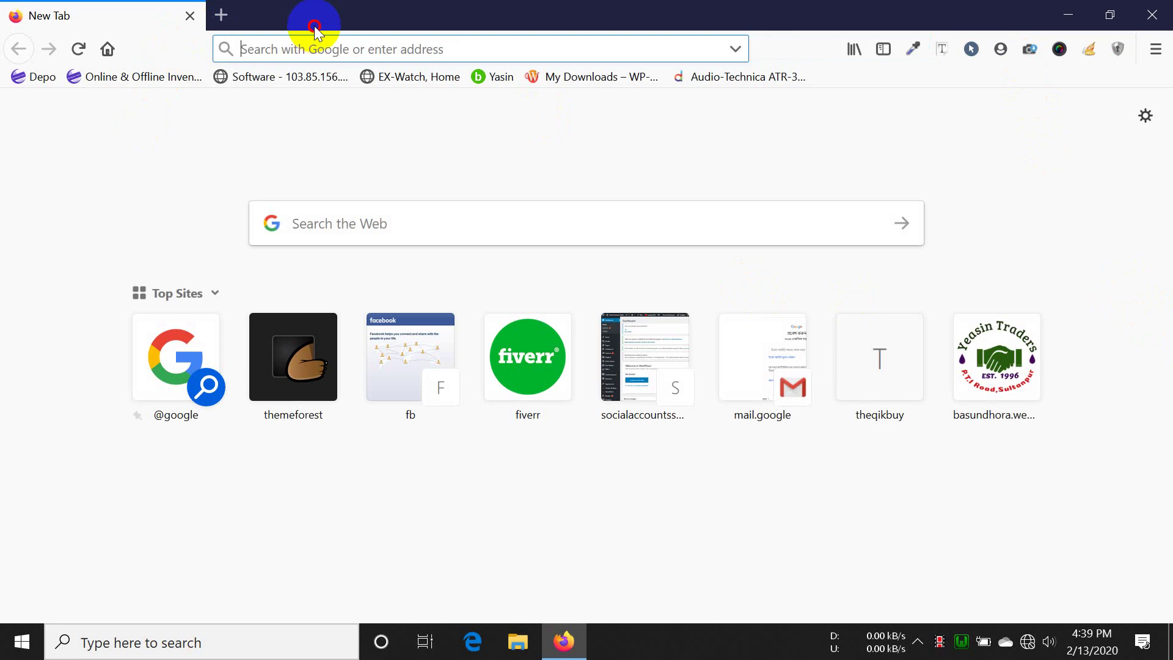
# - Open the local site at localhost/divi/ and look through the sections of its home page
pyautogui.write('lo')
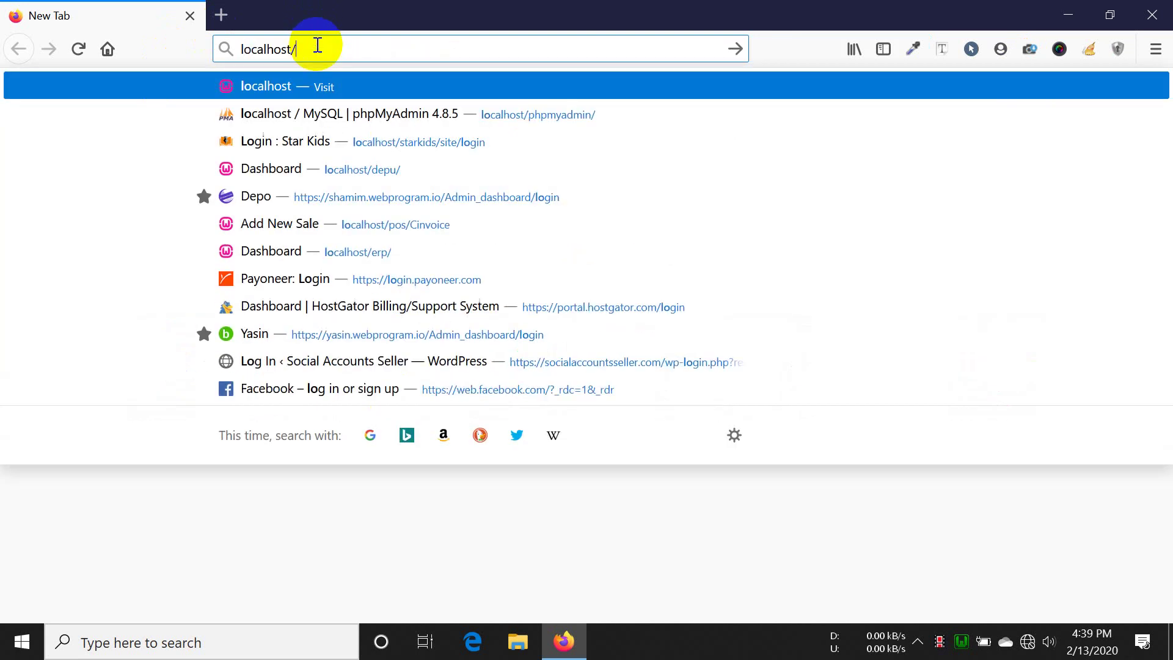
pyautogui.write('ivi/')
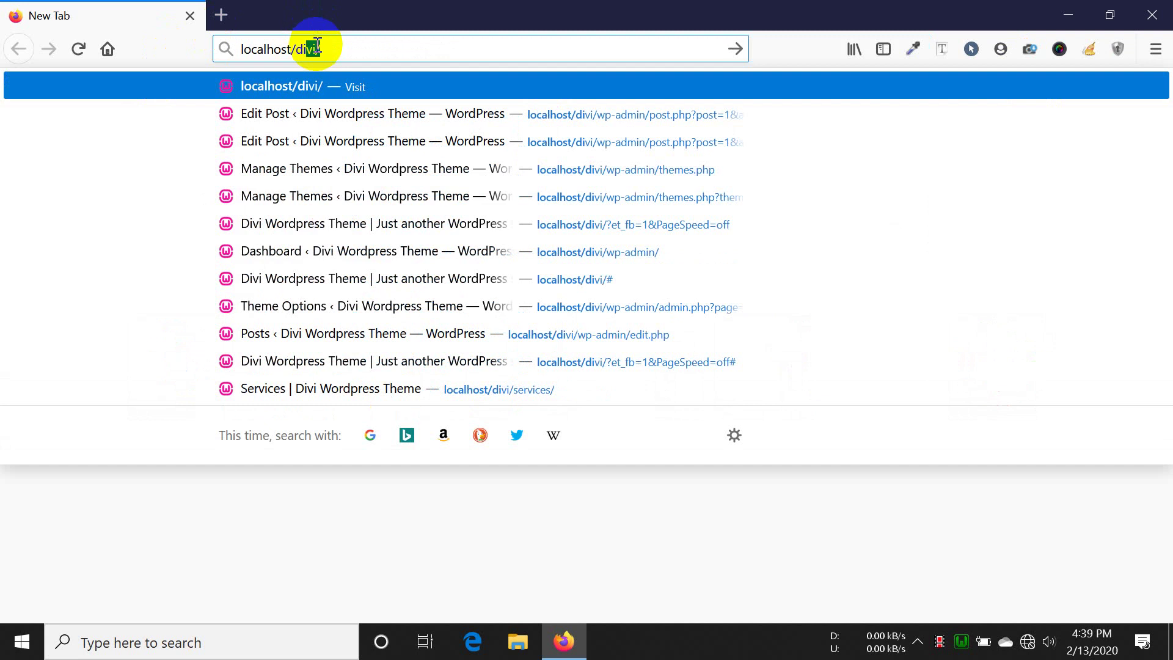
pyautogui.press('Return')
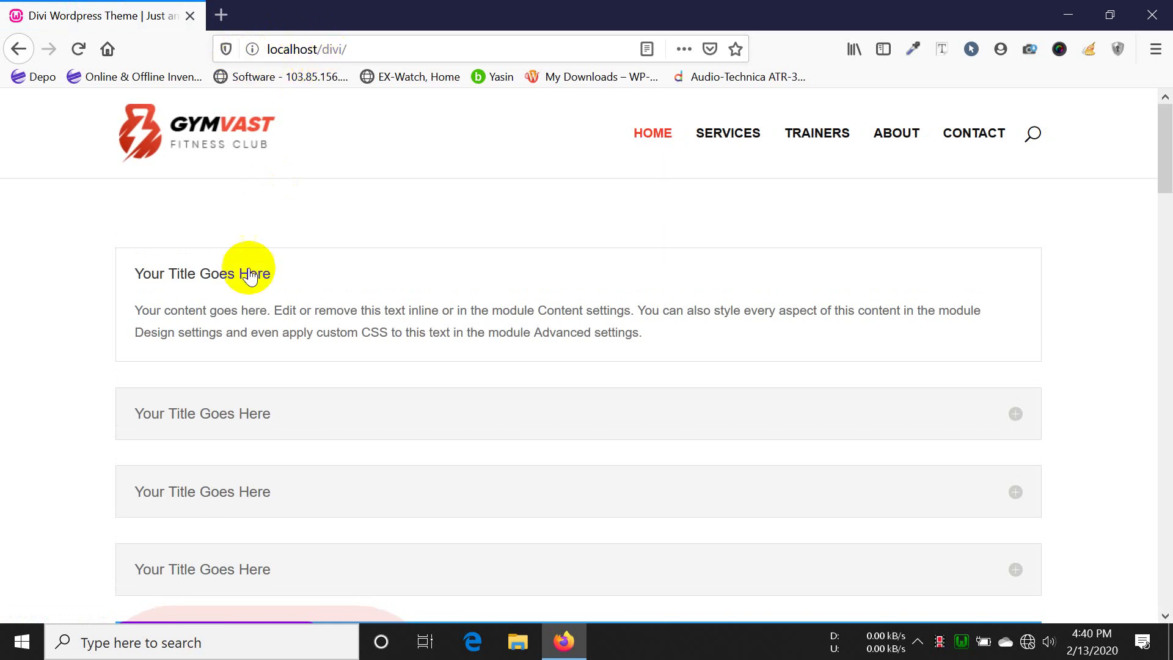
pyautogui.scroll(-10, 322, 267)
pyautogui.scroll(-10, 327, 279)
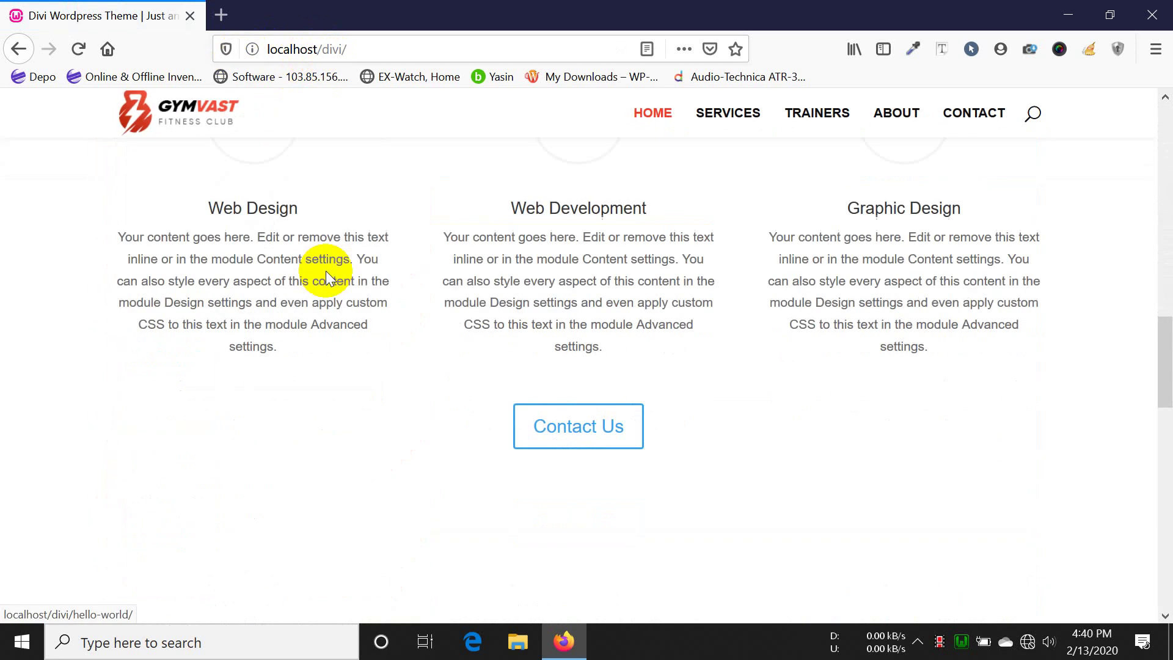
pyautogui.scroll(9, 327, 279)
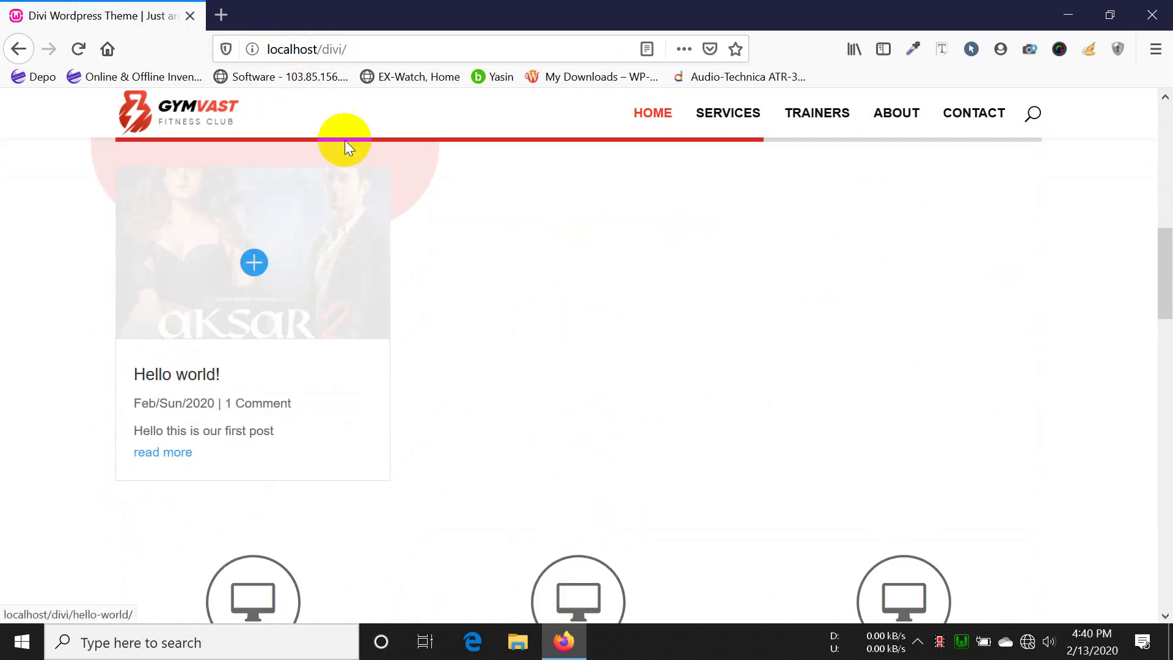
# - Open a second copy of localhost/divi/ in a new tab and return to the first one
pyautogui.click(387, 45)
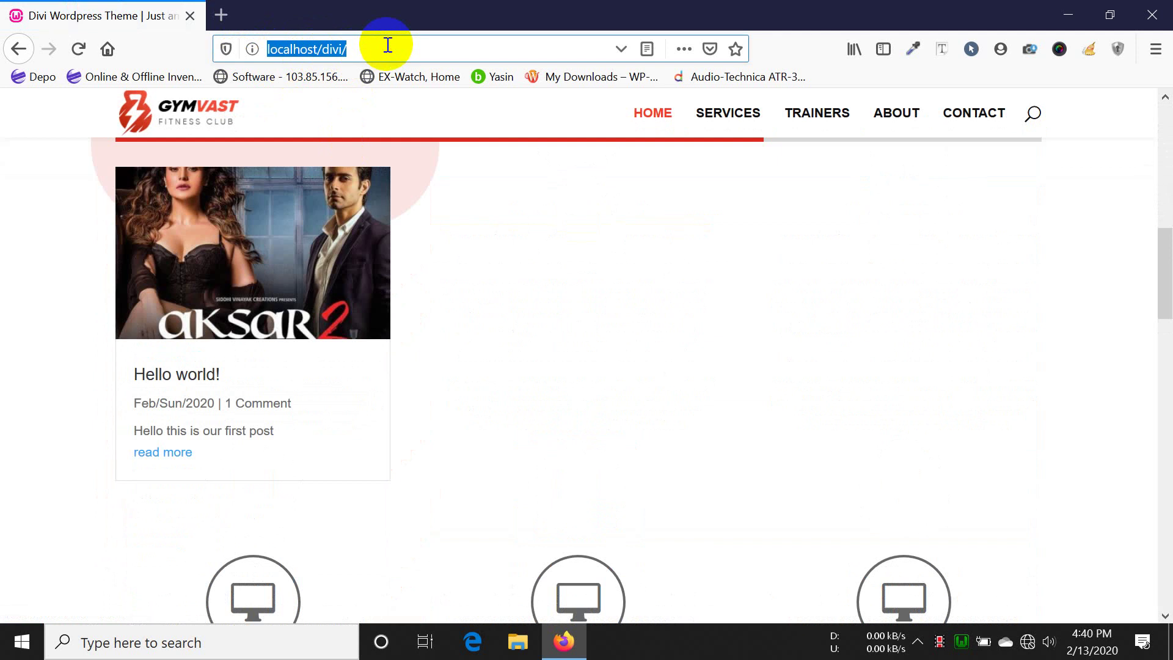
pyautogui.hotkey('ctrl', 'c')
pyautogui.hotkey('ctrl', 't')
pyautogui.hotkey('ctrl', 'v')
pyautogui.press('Return')
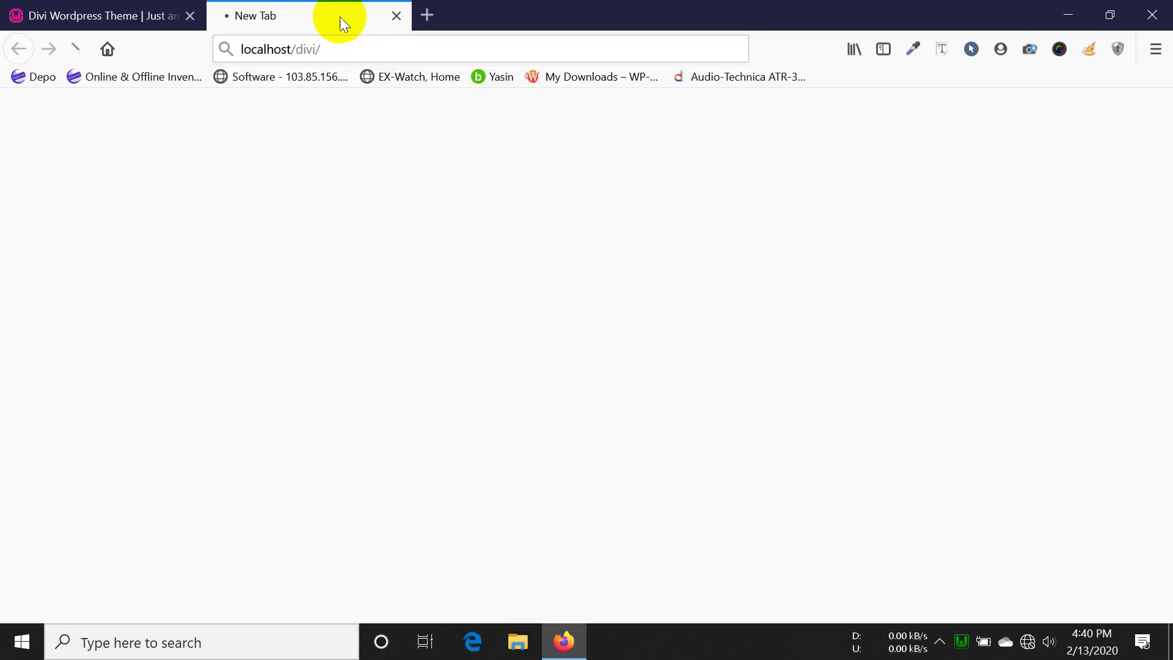
pyautogui.moveTo(318, 12); pyautogui.dragTo(215, 18)
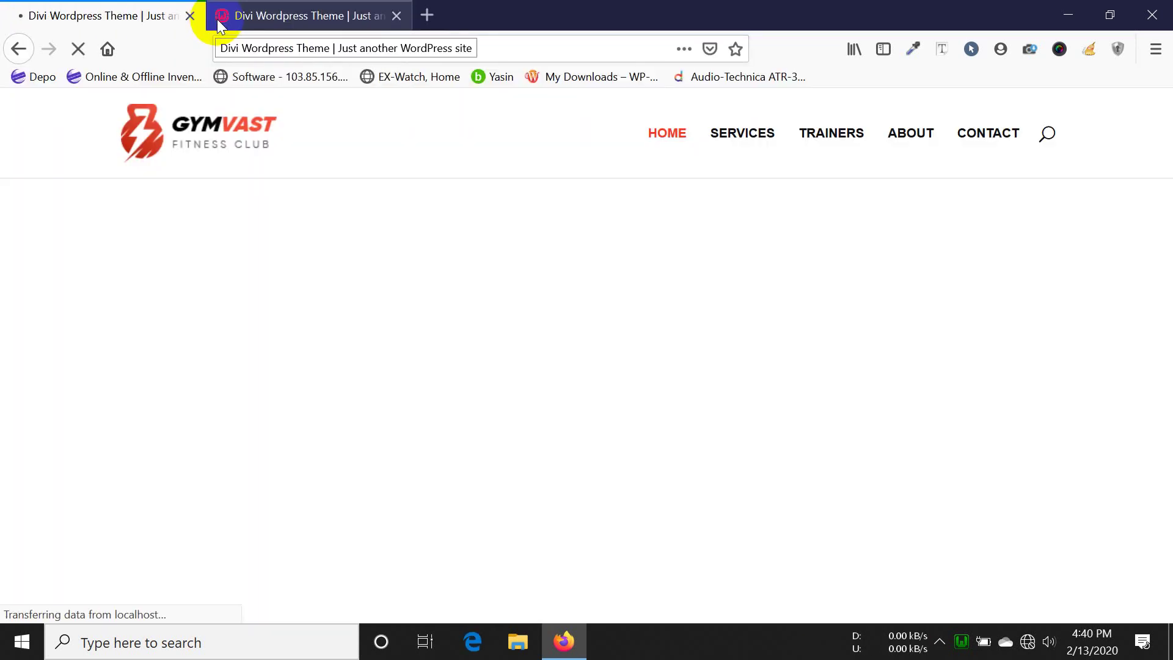
# - Open the site's wp-admin login page and log in as admin with the saved username and password
pyautogui.click(363, 43)
pyautogui.click(364, 43)
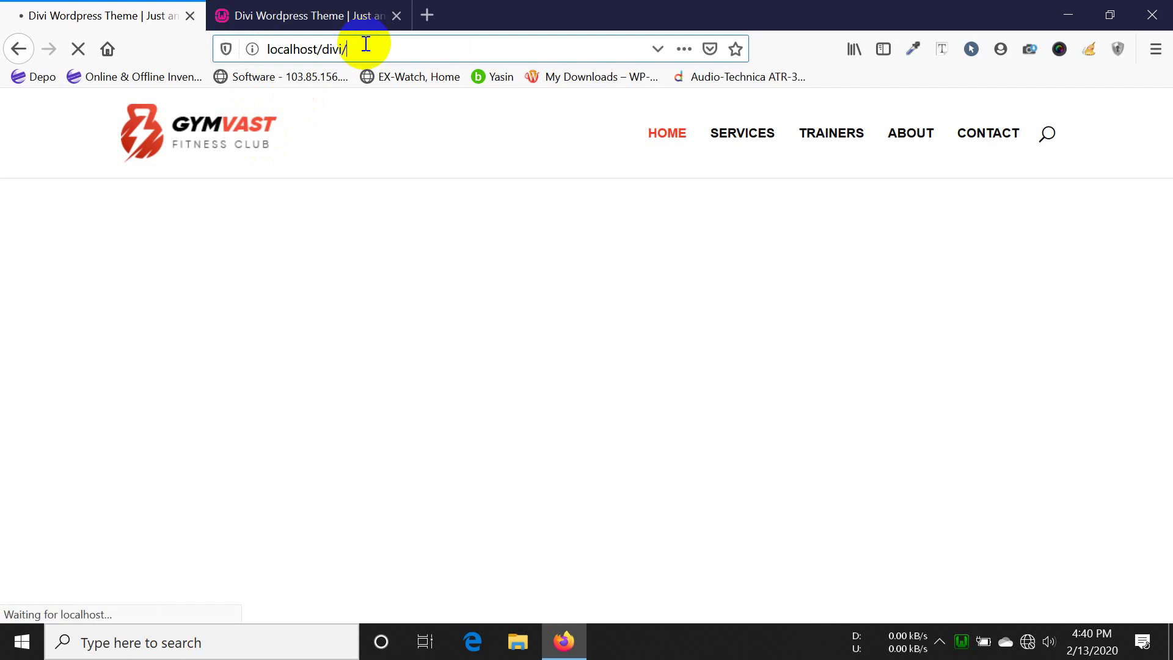
pyautogui.write('w')
pyautogui.press('Return')
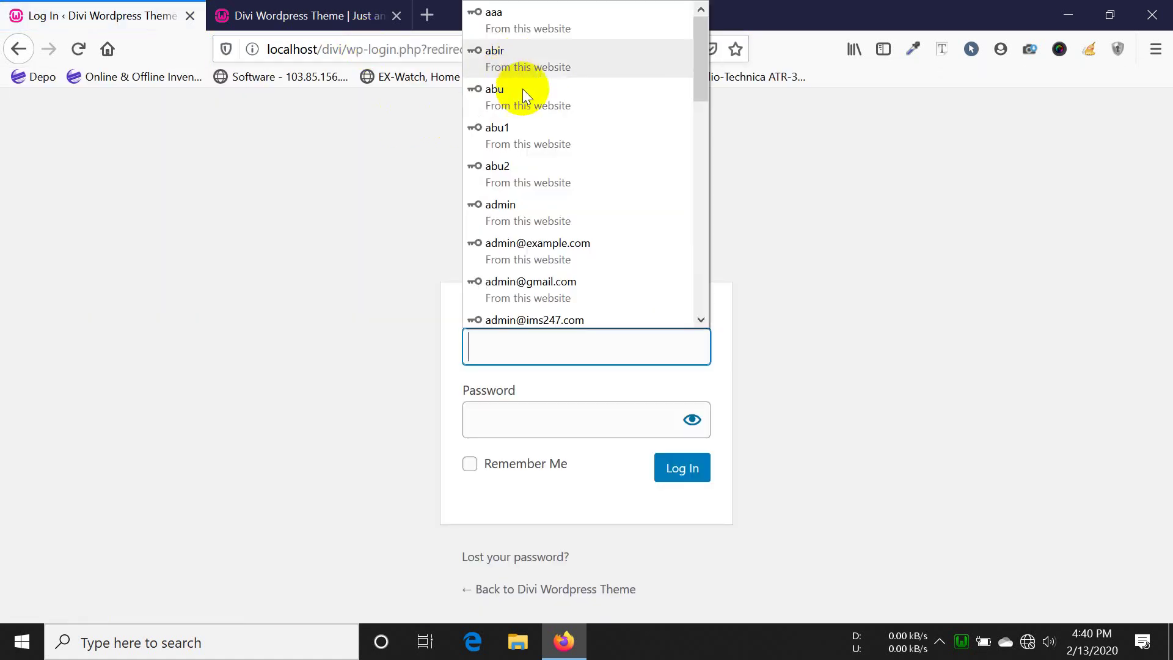
pyautogui.click(522, 205)
pyautogui.press('Return')
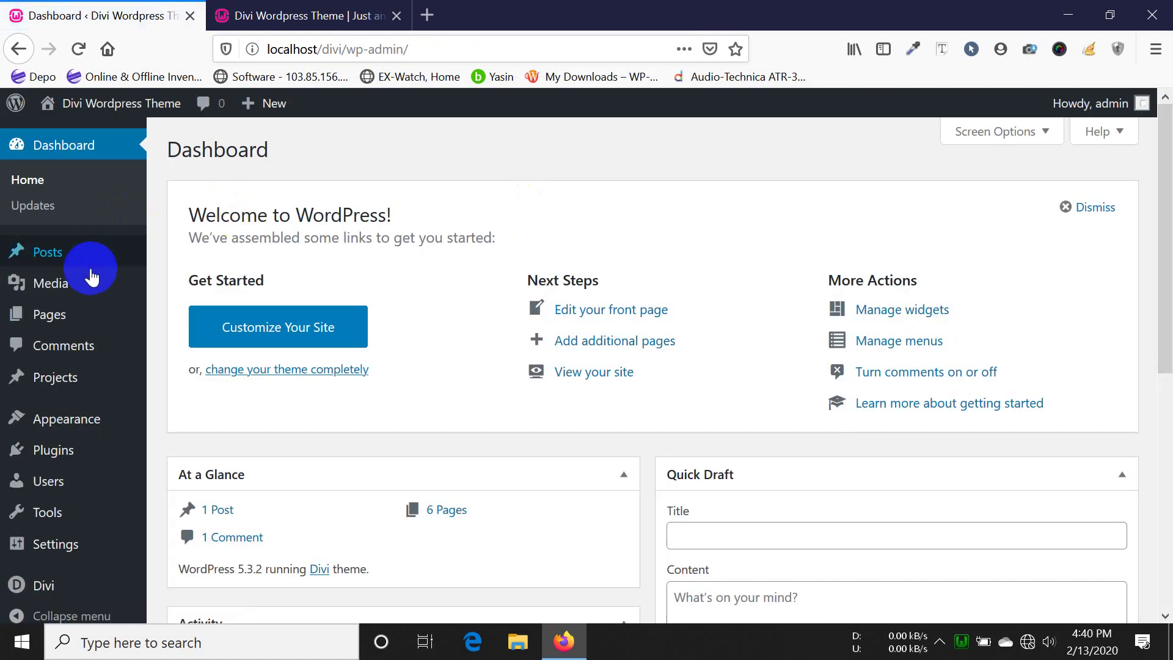
# - Open the Divi Theme Options and view the Username and API Key fields in the Updates section
pyautogui.scroll(-5, 92, 281)
pyautogui.moveTo(77, 502)
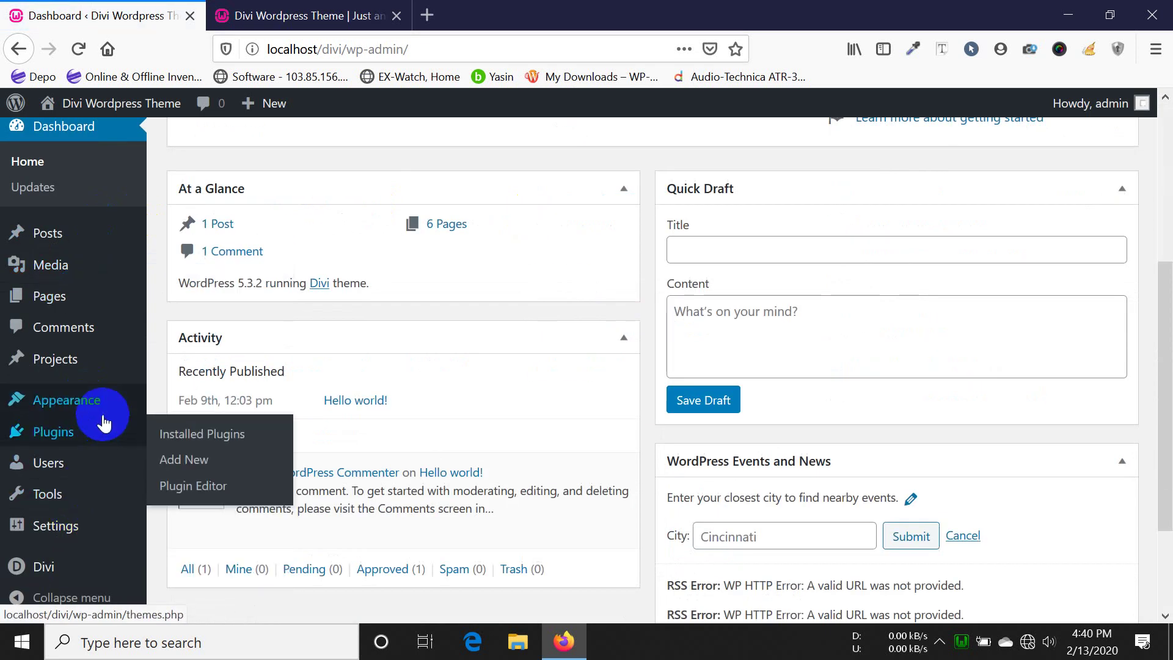
pyautogui.moveTo(104, 422)
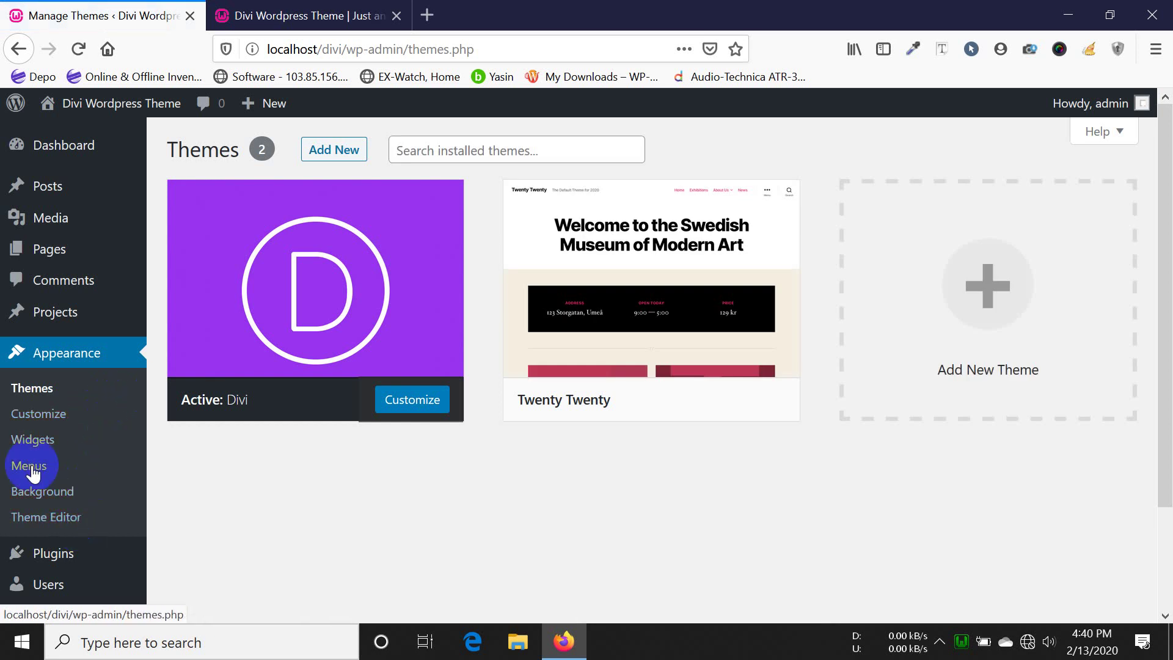
pyautogui.scroll(-3, 32, 471)
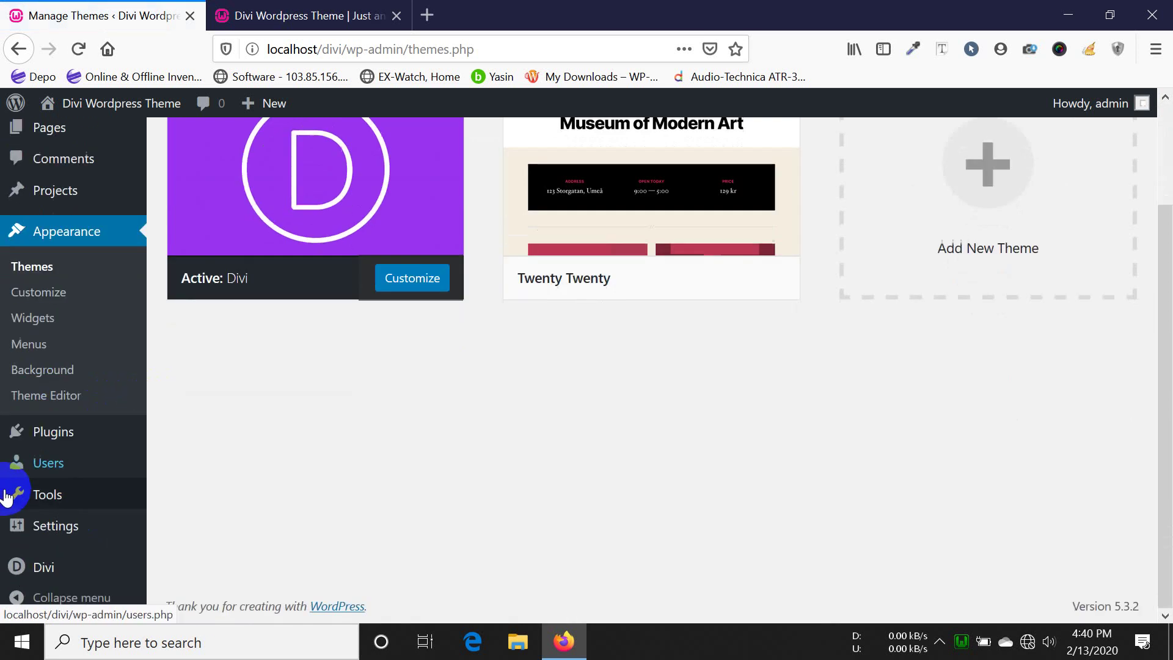
pyautogui.click(38, 573)
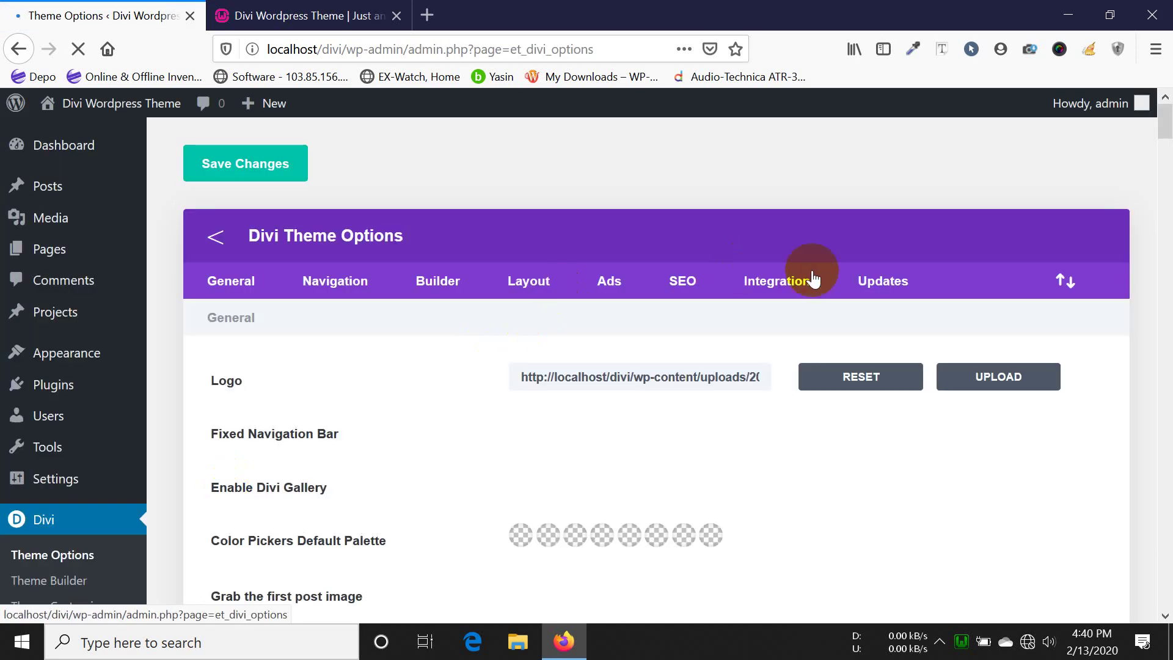
pyautogui.click(905, 284)
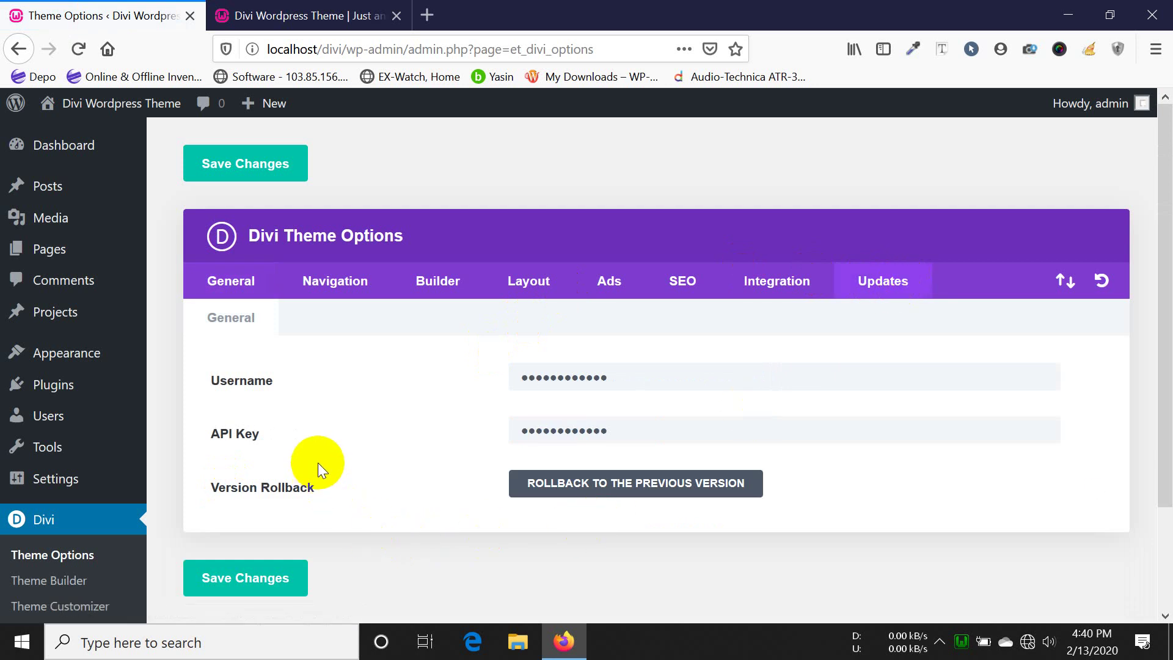
# - Reload the home page as the logged-in admin and open the Visual Builder in its own tab before it
pyautogui.click(288, 14)
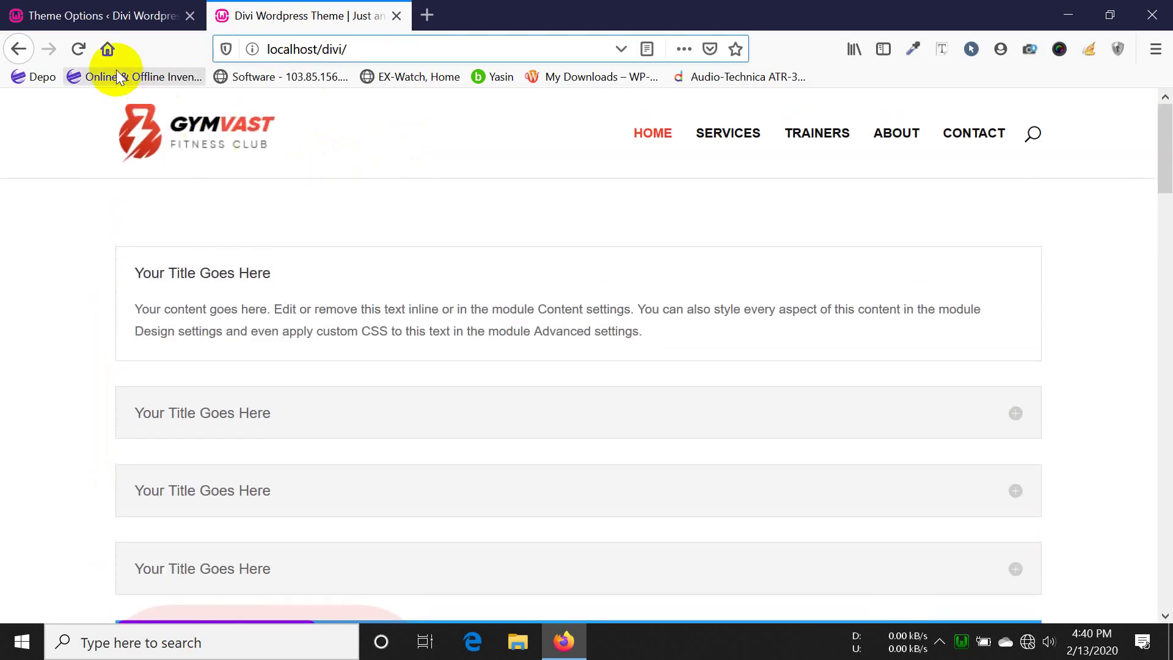
pyautogui.click(79, 53)
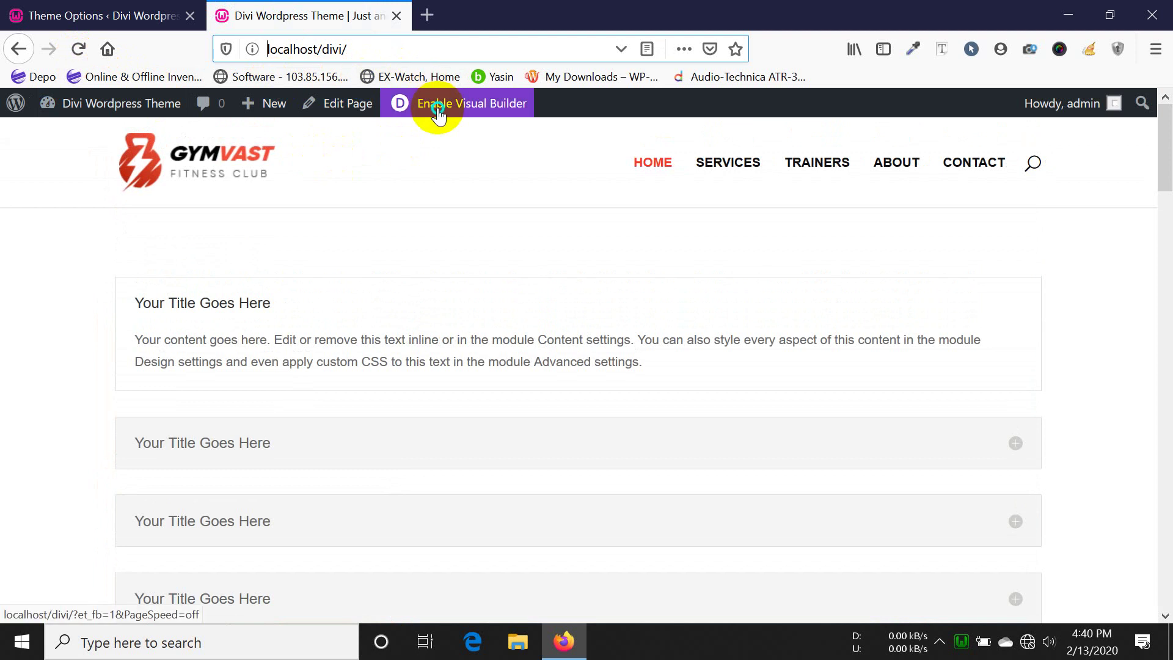
pyautogui.rightClick(437, 110)
pyautogui.click(477, 122)
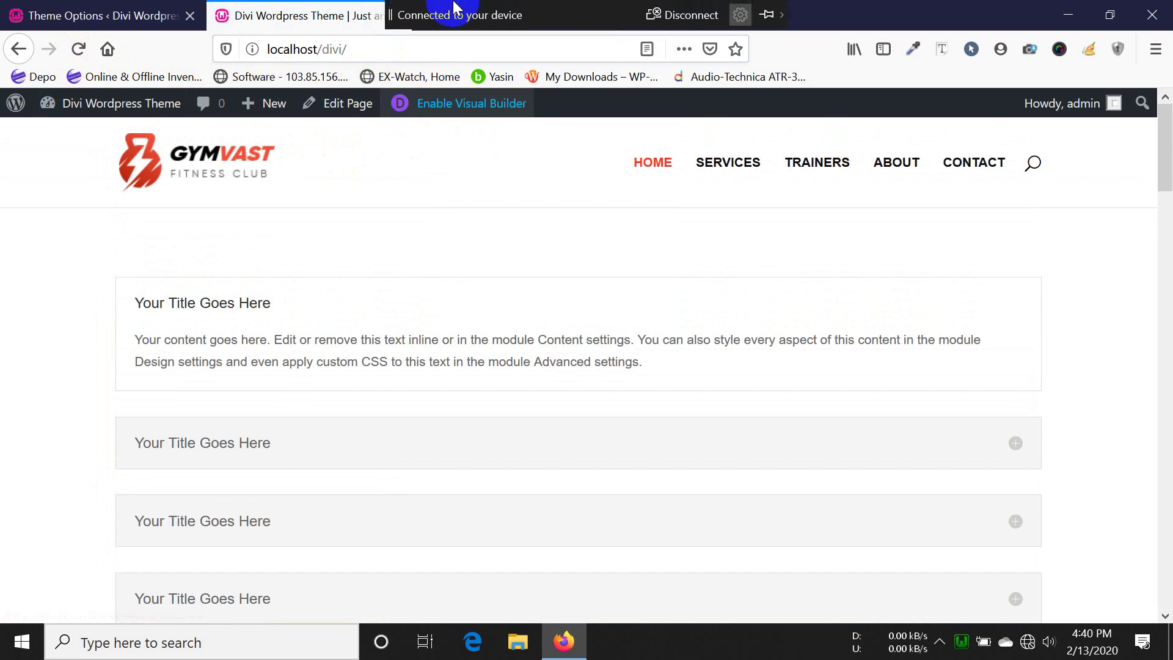
pyautogui.moveTo(441, 28); pyautogui.dragTo(235, 21)
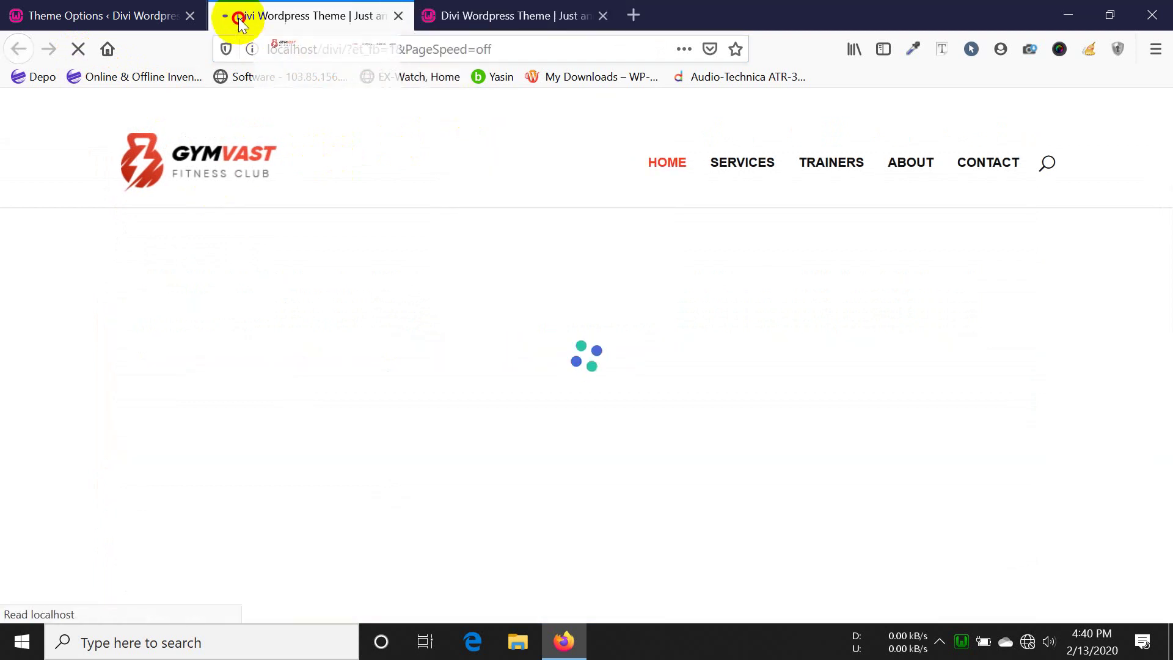
# - View the WampServer menu with the local server's services
pyautogui.click(963, 640)
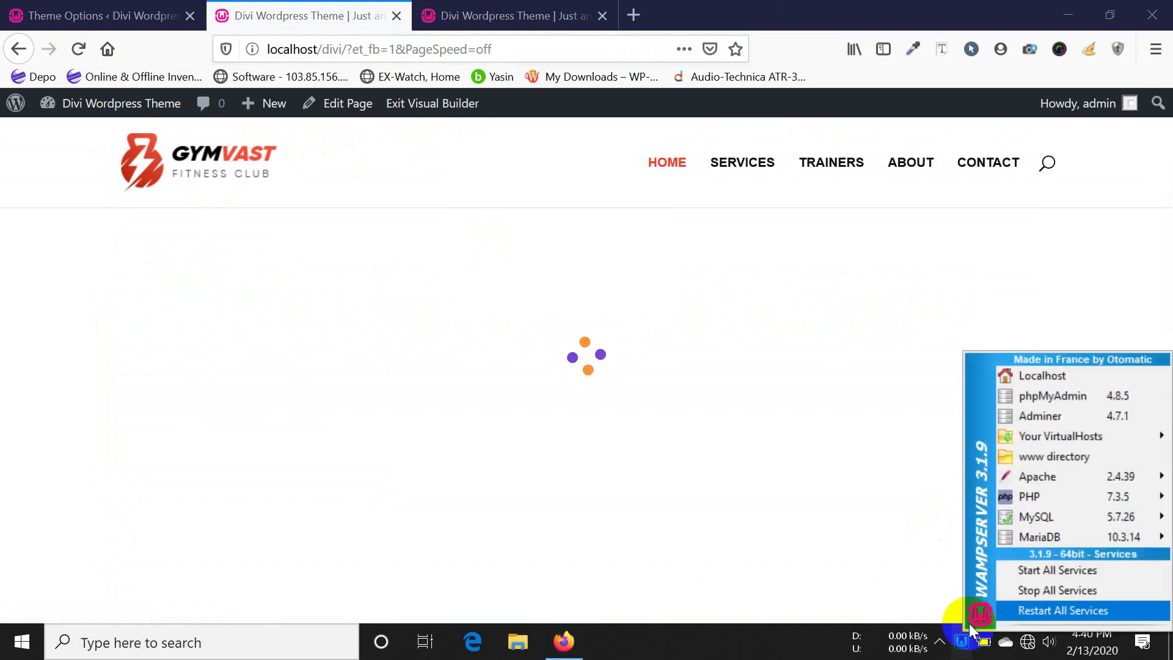
pyautogui.moveTo(1039, 547)
pyautogui.click(761, 645)
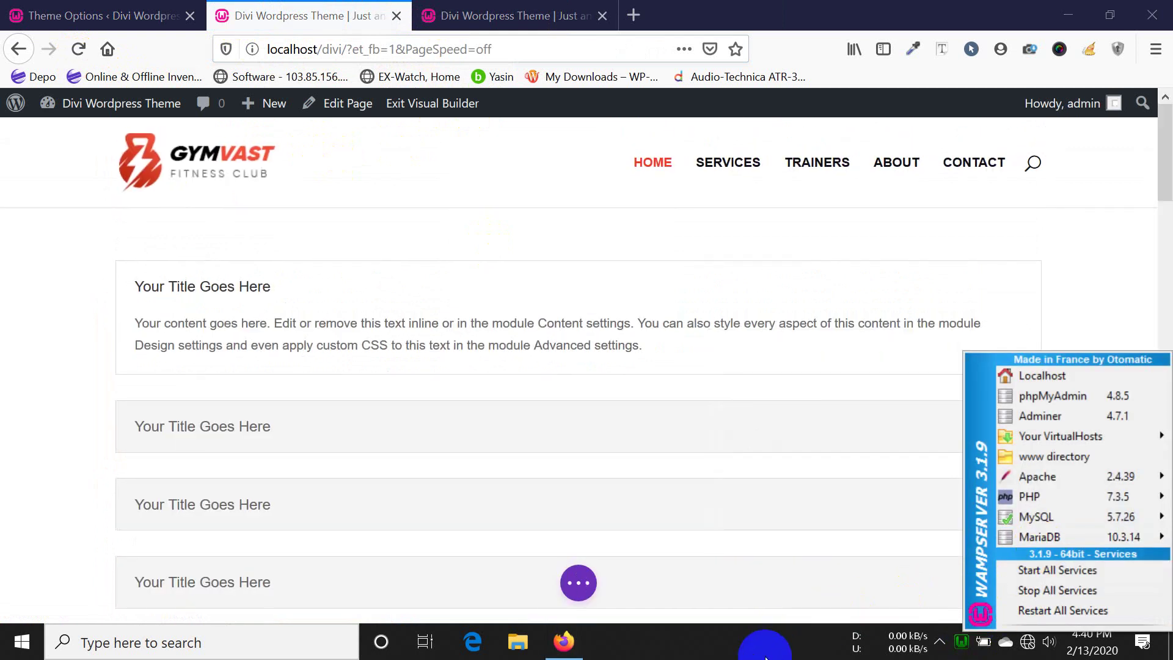
# - Look over the home page in the Visual Builder and save it from the builder's page controls
pyautogui.scroll(-15, 616, 322)
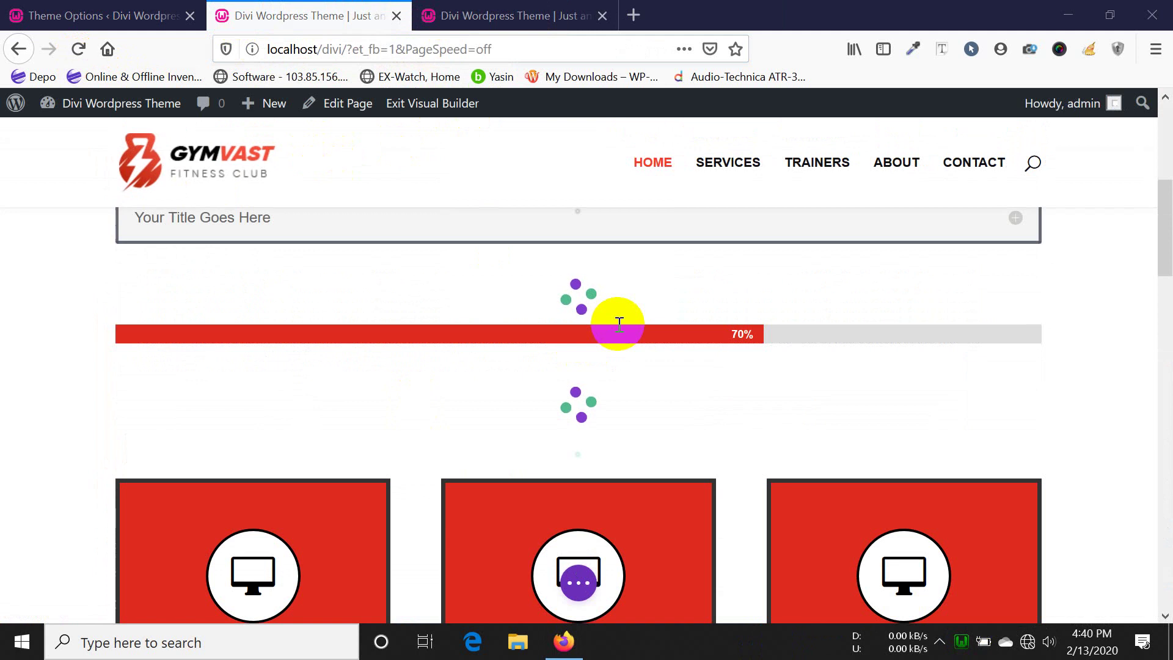
pyautogui.scroll(-10, 619, 327)
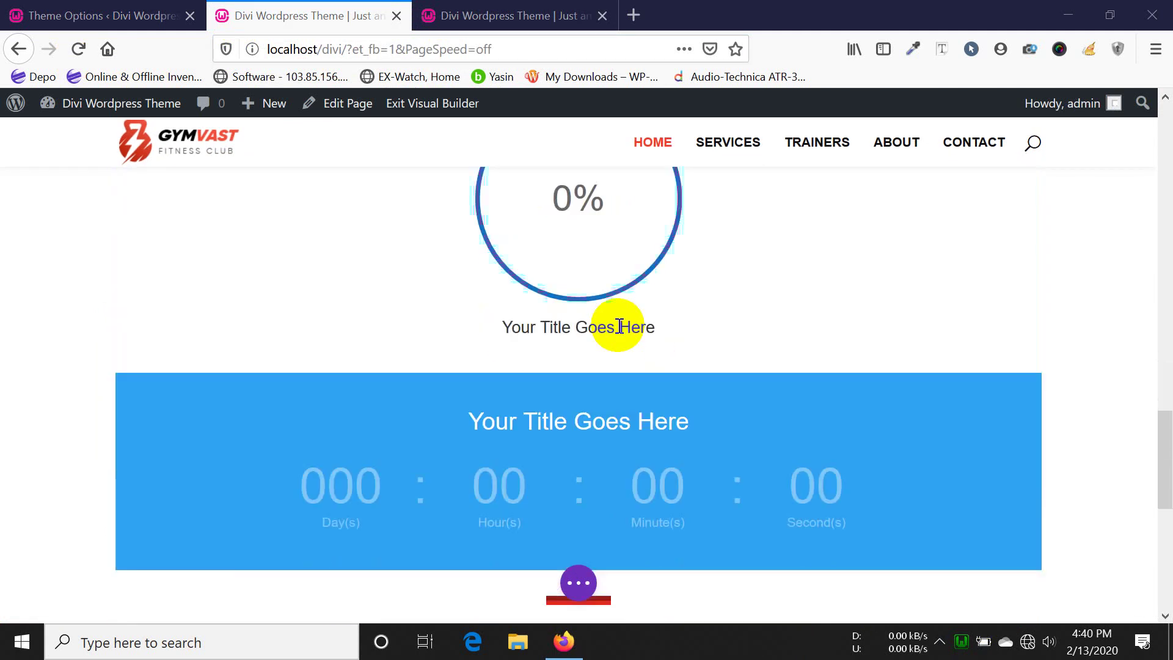
pyautogui.scroll(5, 617, 325)
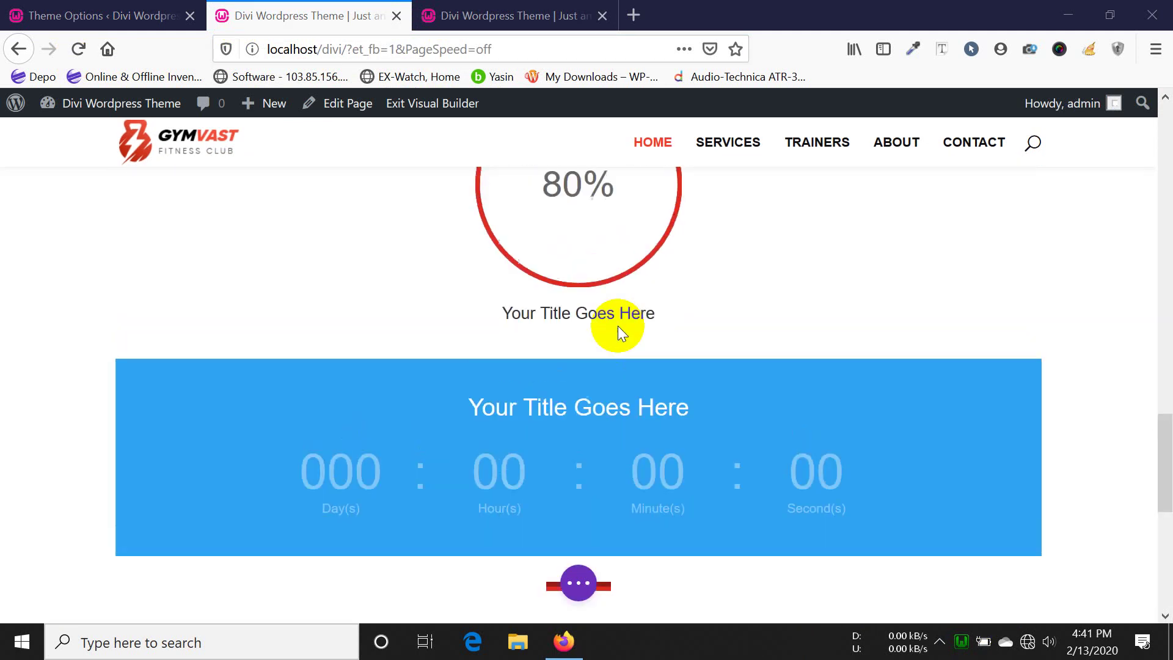
pyautogui.scroll(4, 587, 575)
pyautogui.click(579, 584)
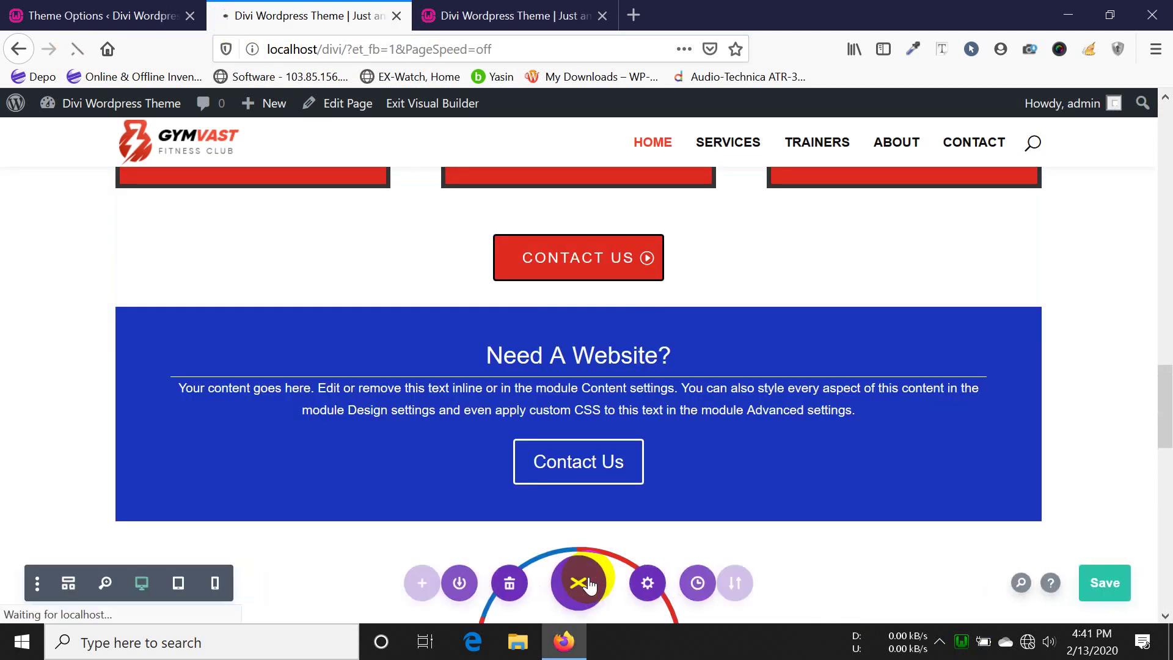
pyautogui.click(1108, 586)
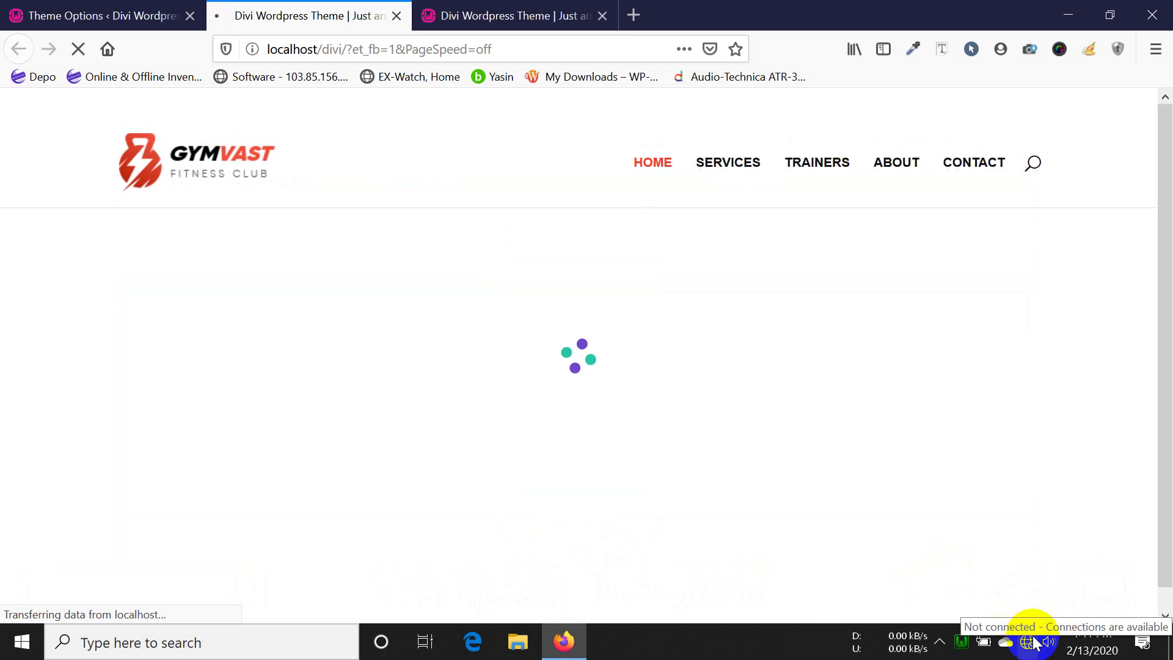
# - Check the available Wi-Fi networks and save the home page again from the Visual Builder
pyautogui.click(1032, 641)
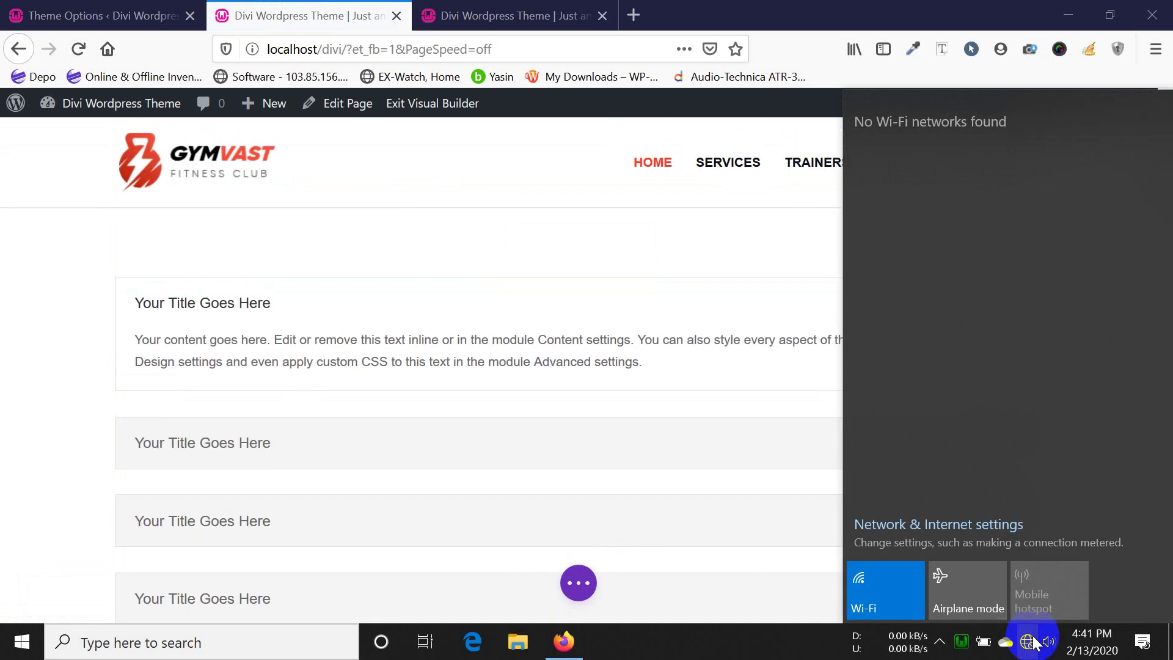
pyautogui.click(785, 642)
pyautogui.scroll(-5, 539, 331)
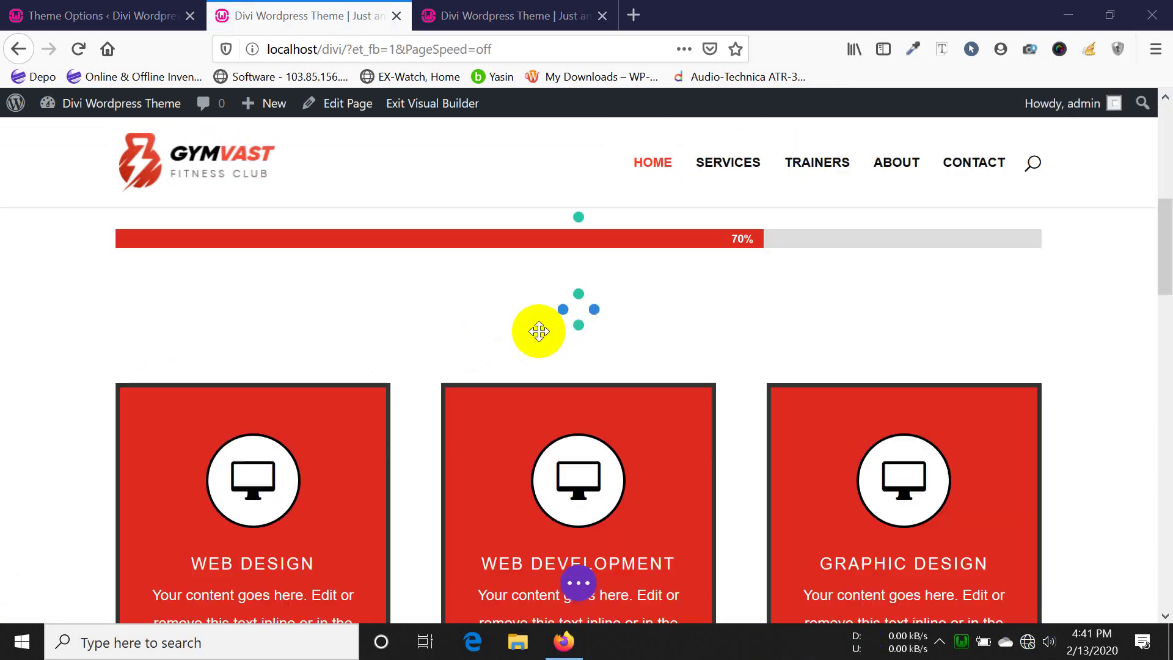
pyautogui.scroll(-5, 539, 332)
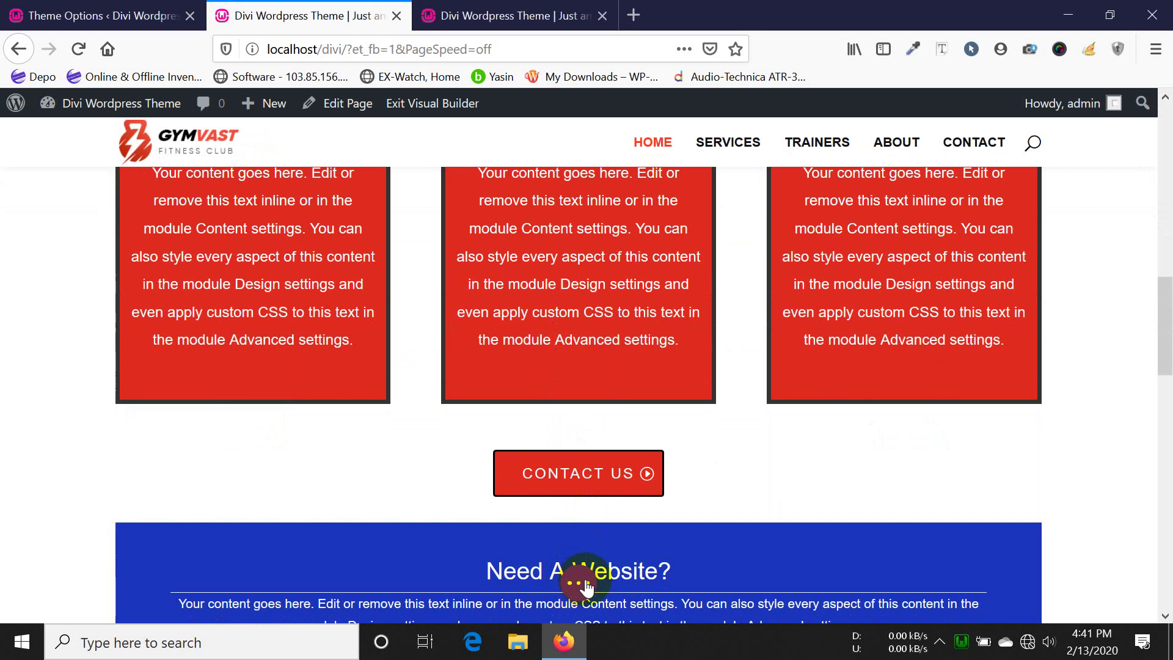
pyautogui.click(578, 583)
pyautogui.scroll(6, 579, 583)
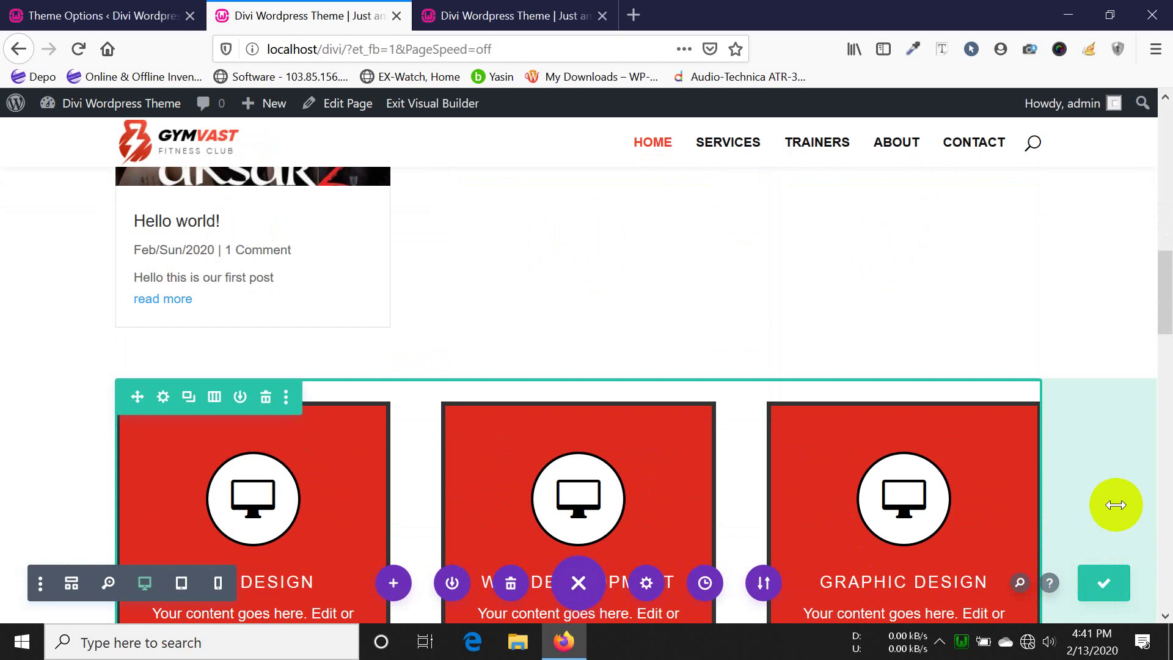
# - Reload the public home page and examine how its service boxes, contact button and circle counter are styled
pyautogui.click(544, 17)
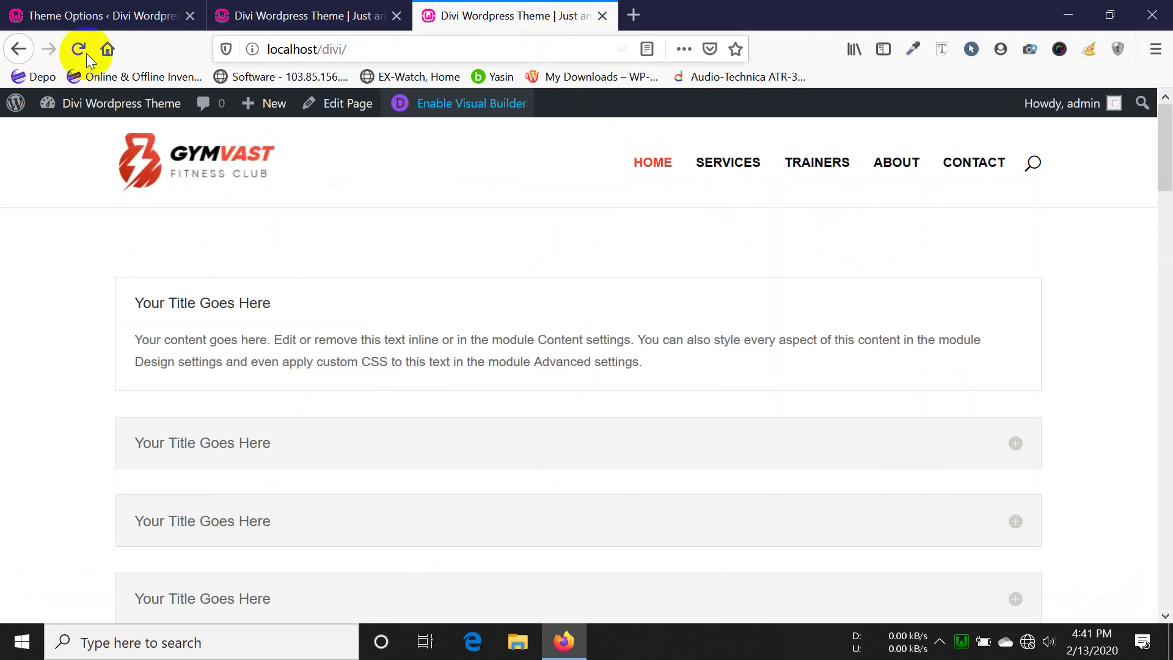
pyautogui.click(76, 49)
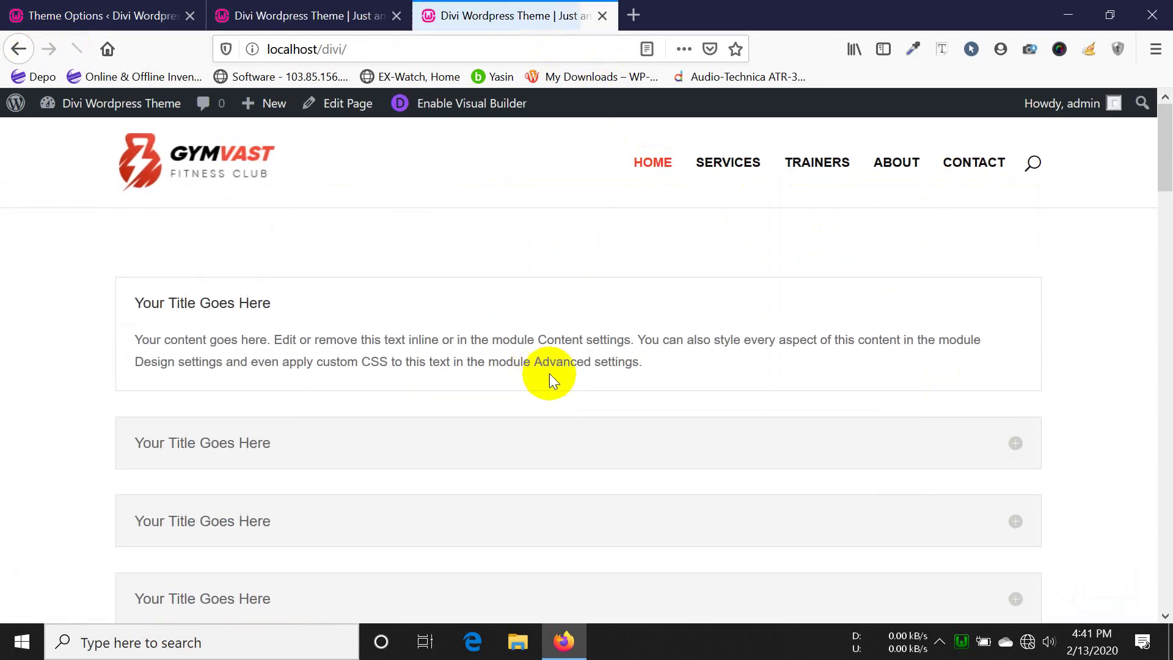
pyautogui.scroll(-10, 560, 392)
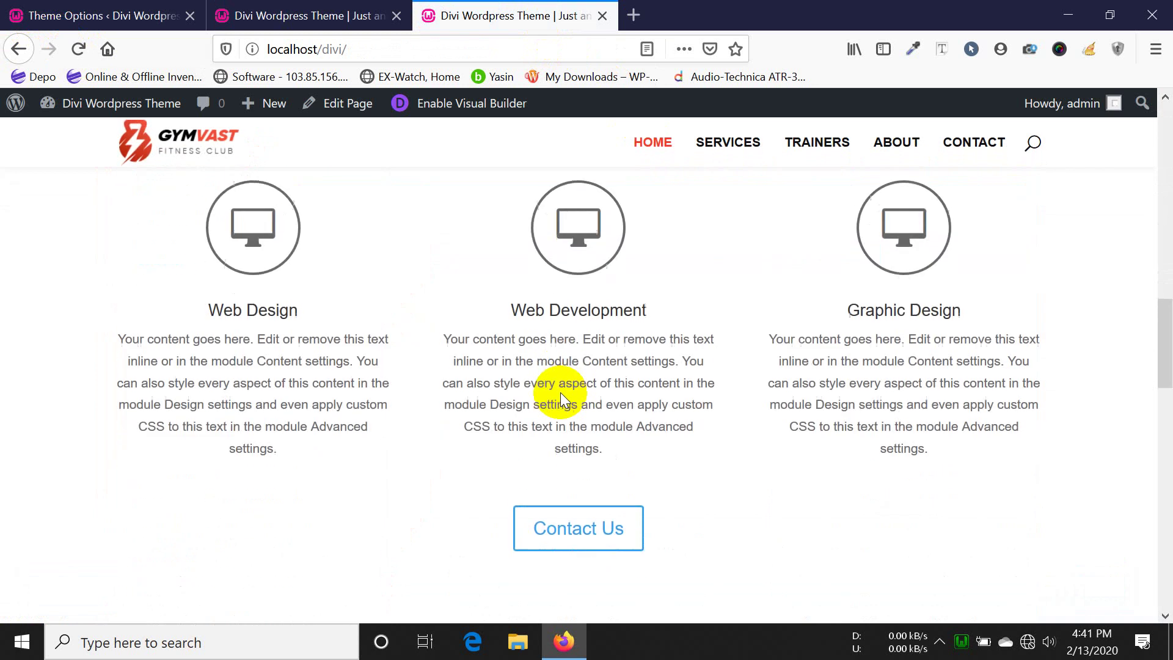
pyautogui.scroll(-5, 559, 392)
pyautogui.scroll(-5, 560, 392)
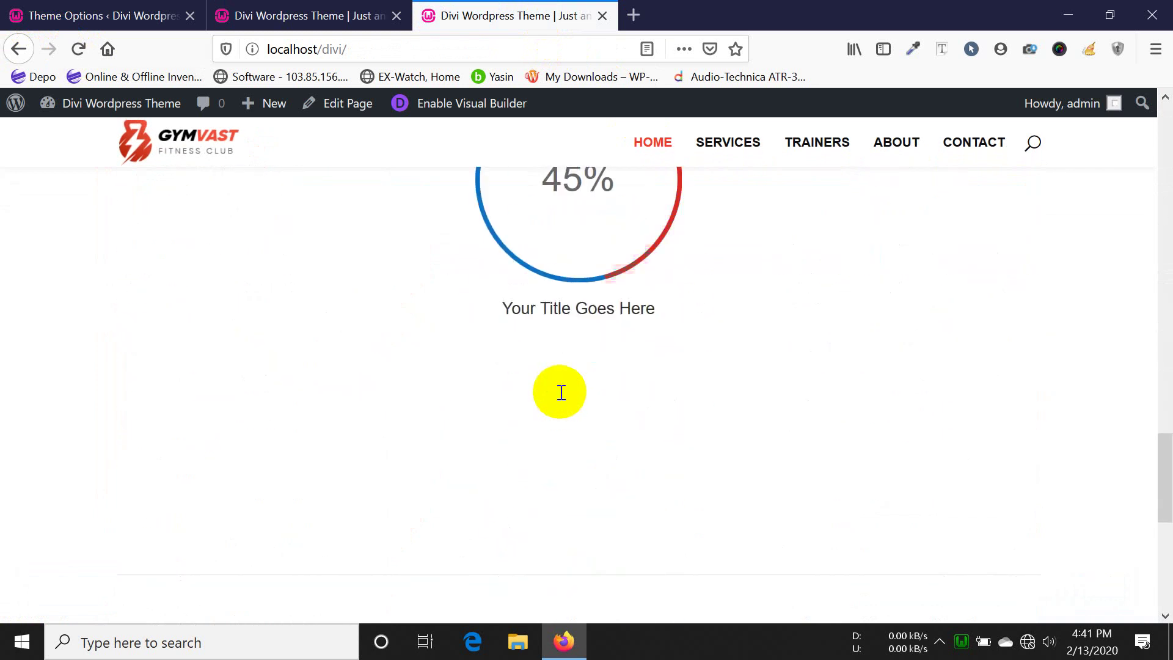
# - Add a single-column row below the last row of the home page in the Visual Builder
pyautogui.scroll(-5, 559, 393)
pyautogui.scroll(8, 558, 390)
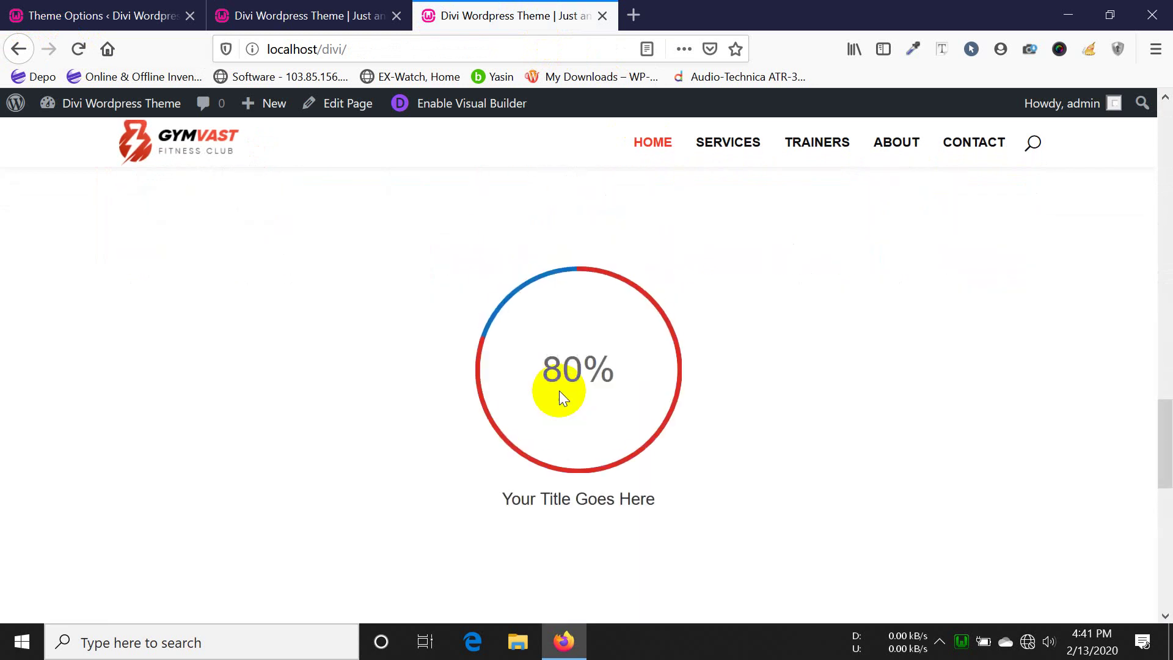
pyautogui.click(339, 21)
pyautogui.scroll(-5, 618, 345)
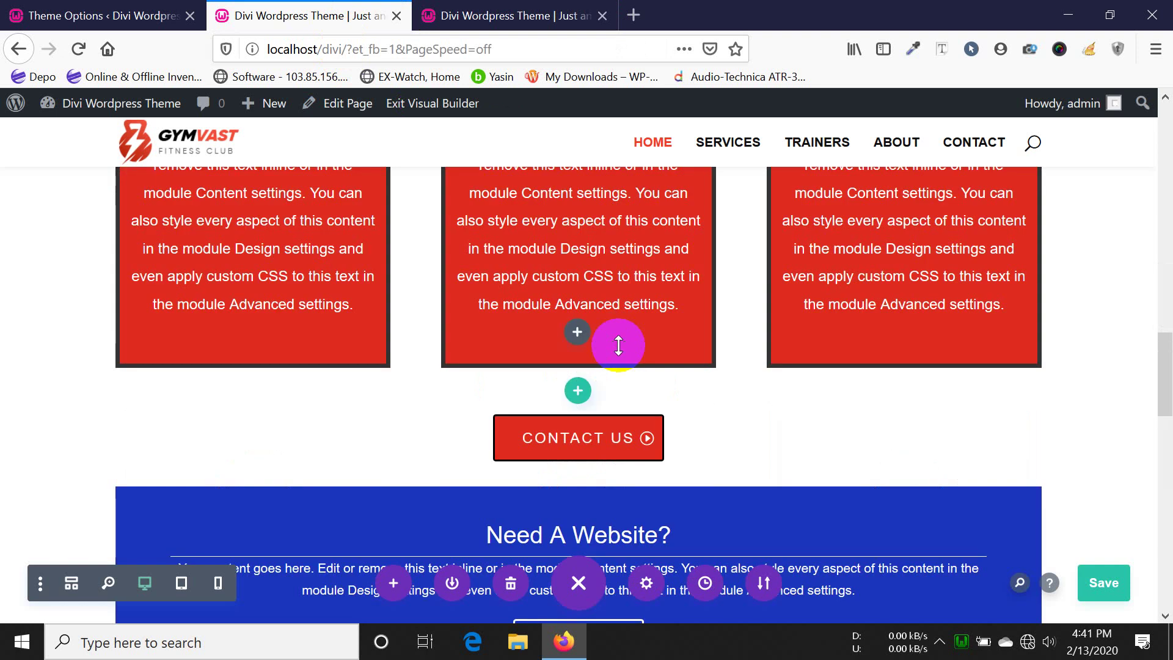
pyautogui.scroll(-10, 619, 345)
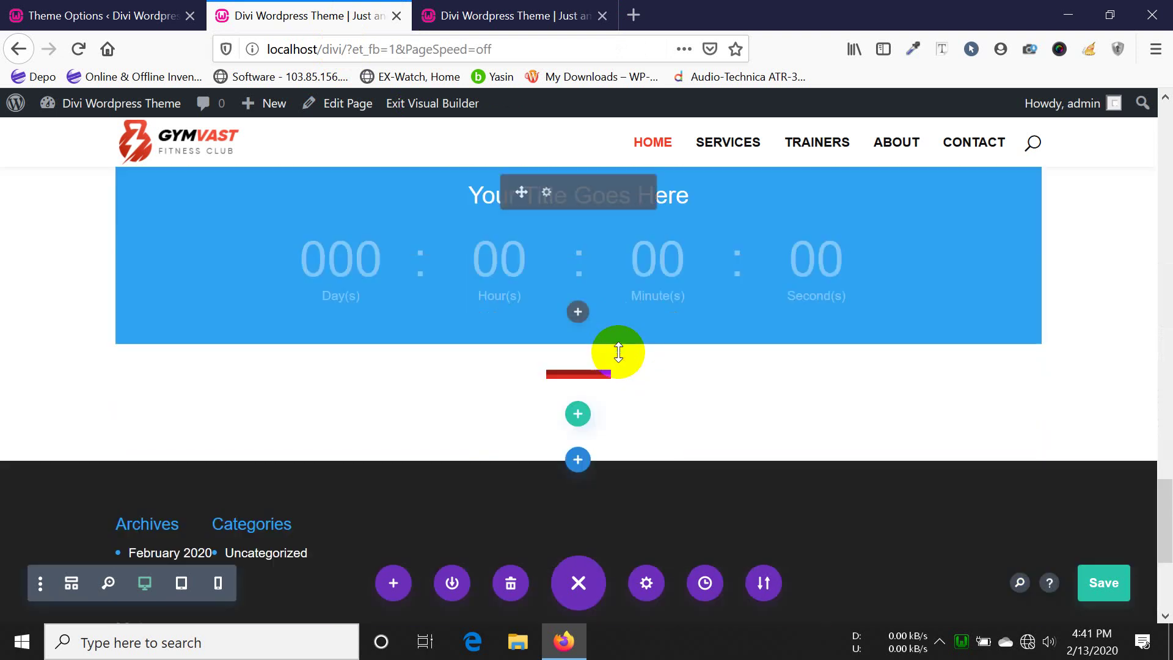
pyautogui.scroll(-4, 752, 362)
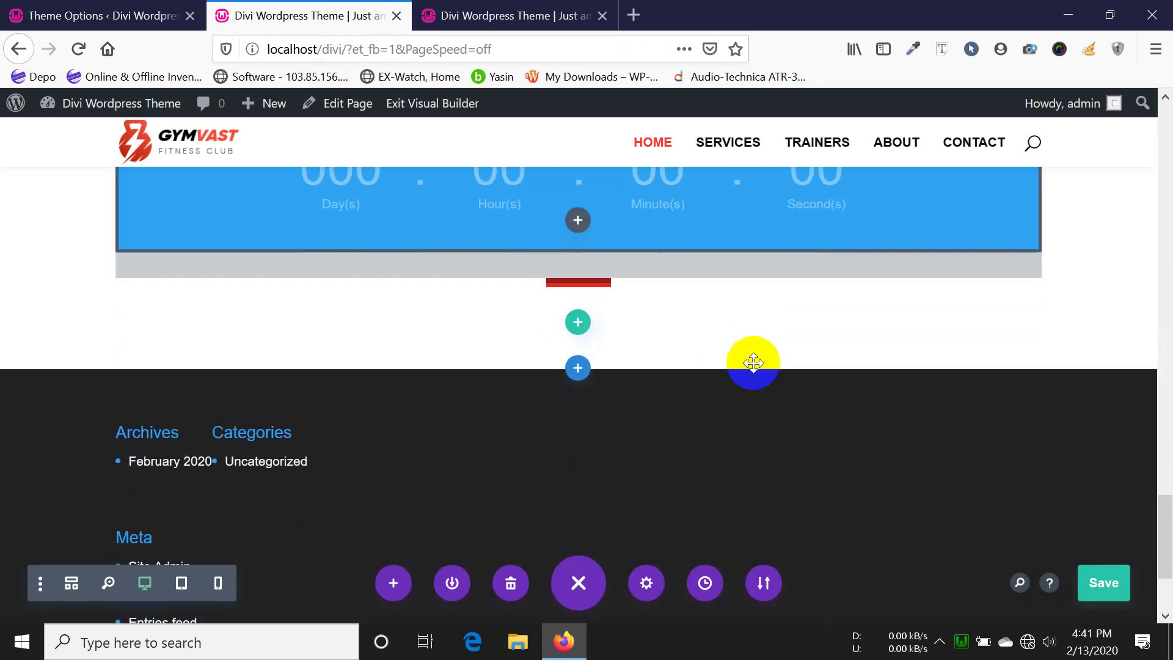
pyautogui.scroll(3, 752, 364)
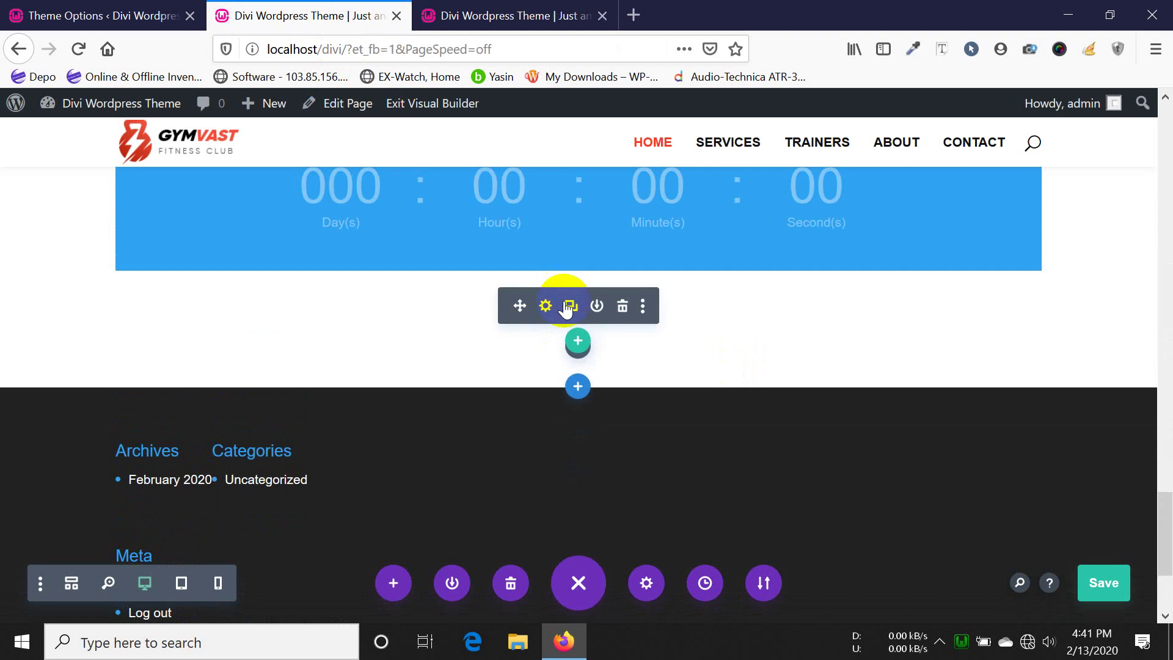
pyautogui.click(579, 344)
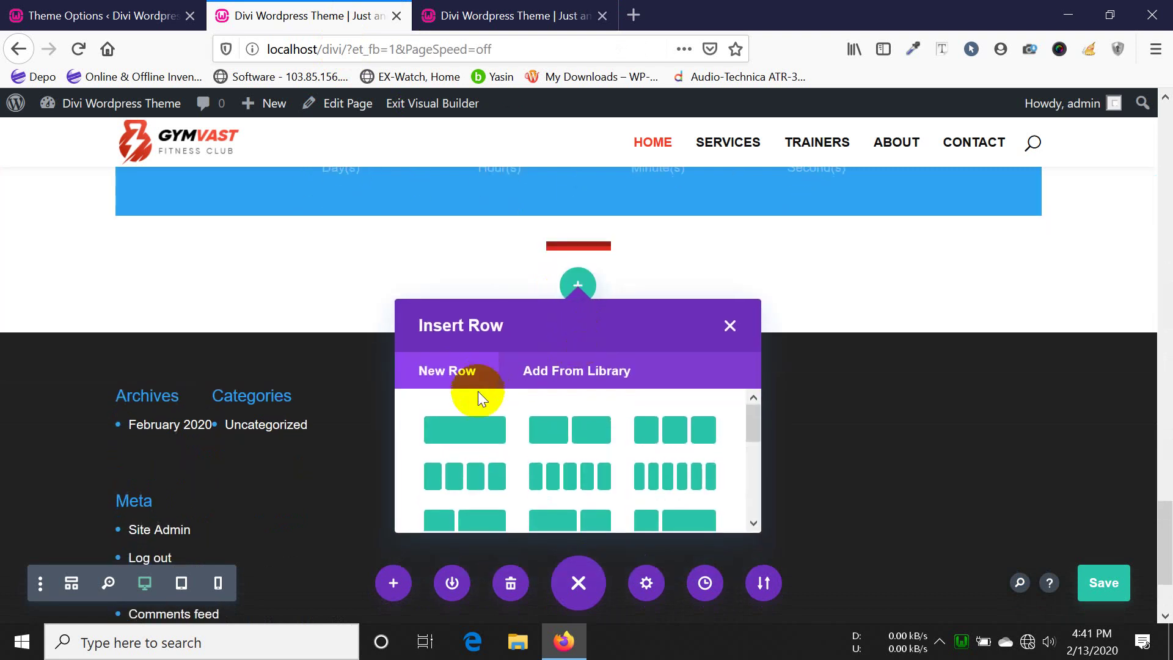
pyautogui.click(439, 442)
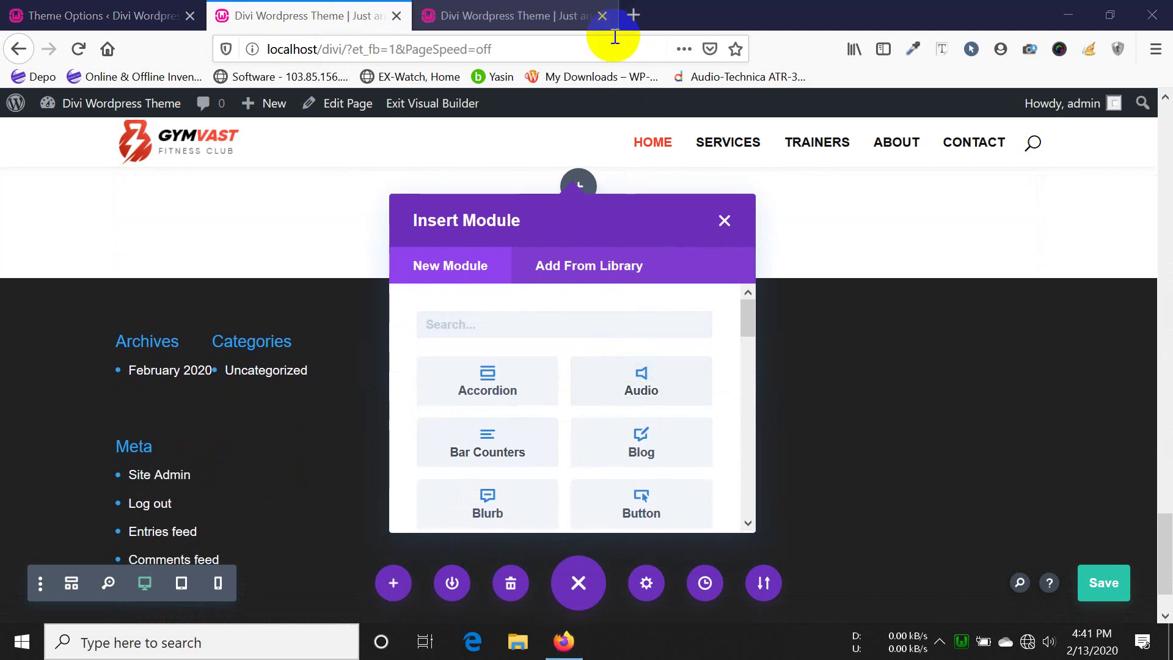
# - Try to search the web for "elegent theme" in a new browser tab
pyautogui.click(634, 23)
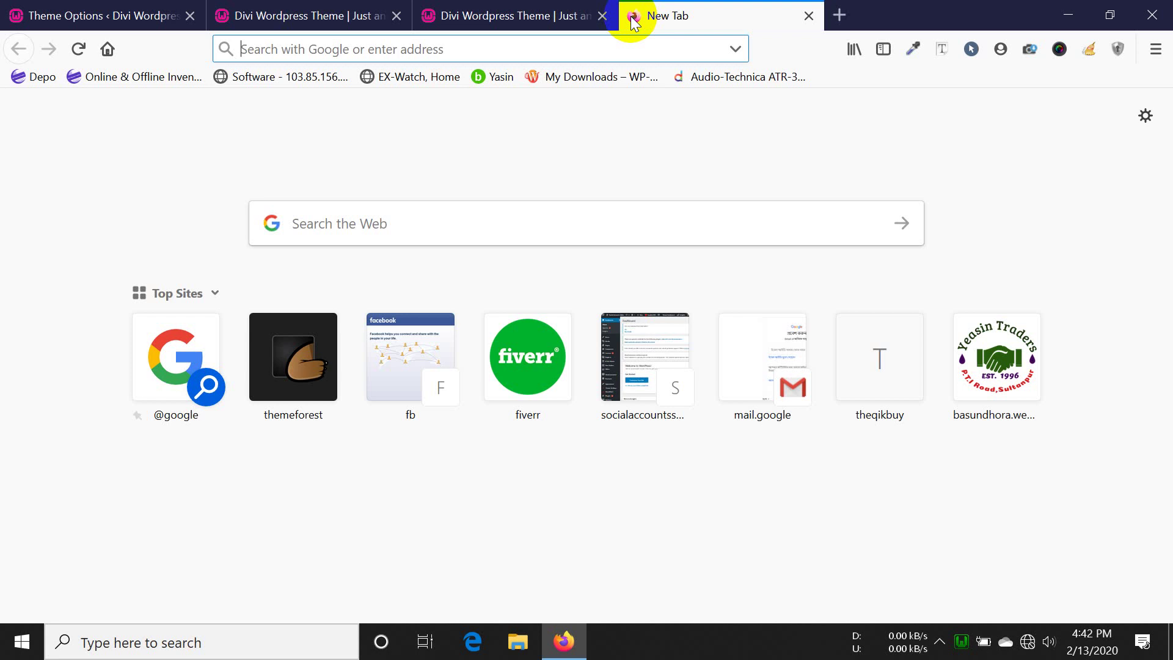
pyautogui.write('ele')
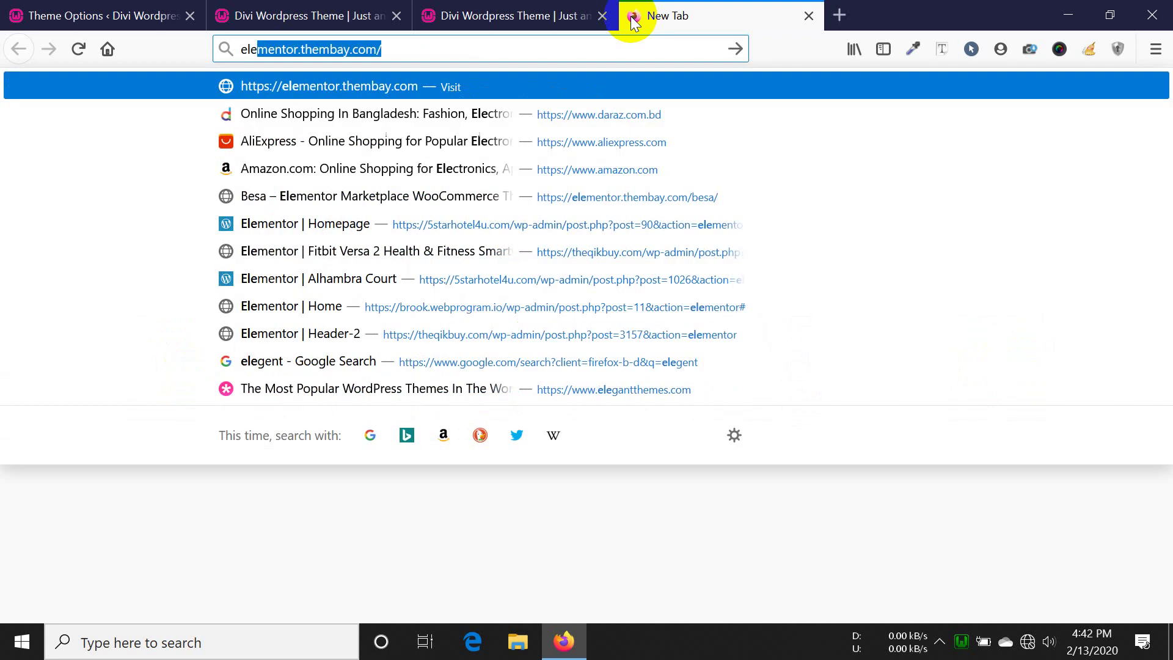
pyautogui.write('ge')
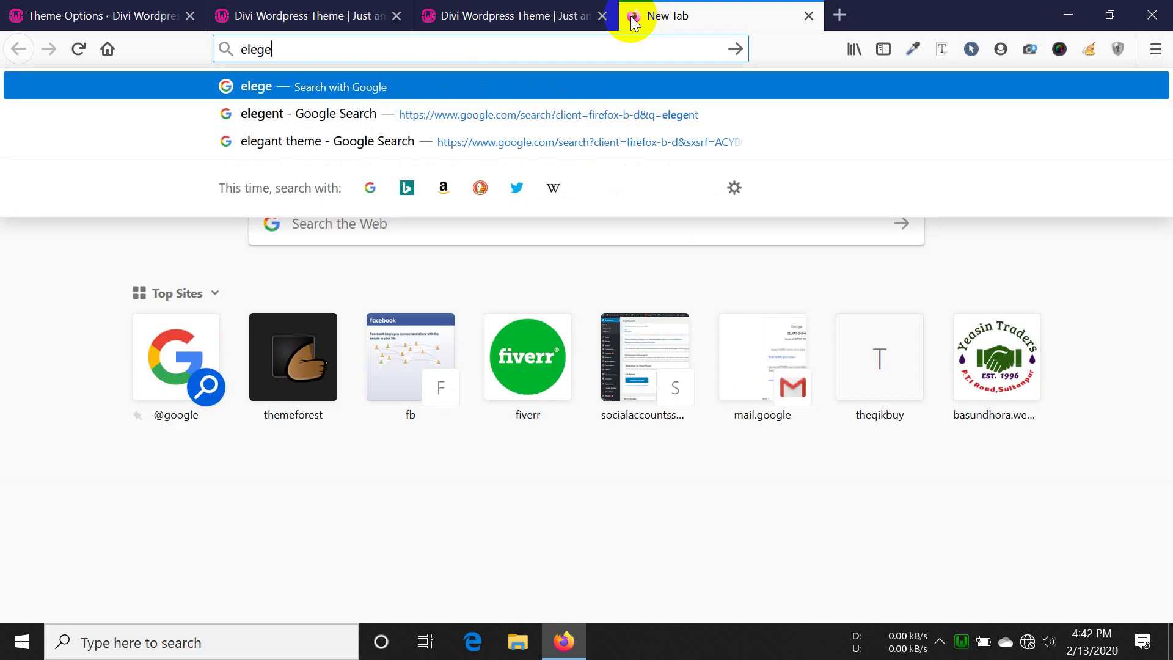
pyautogui.write('nt theme')
pyautogui.press('Return')
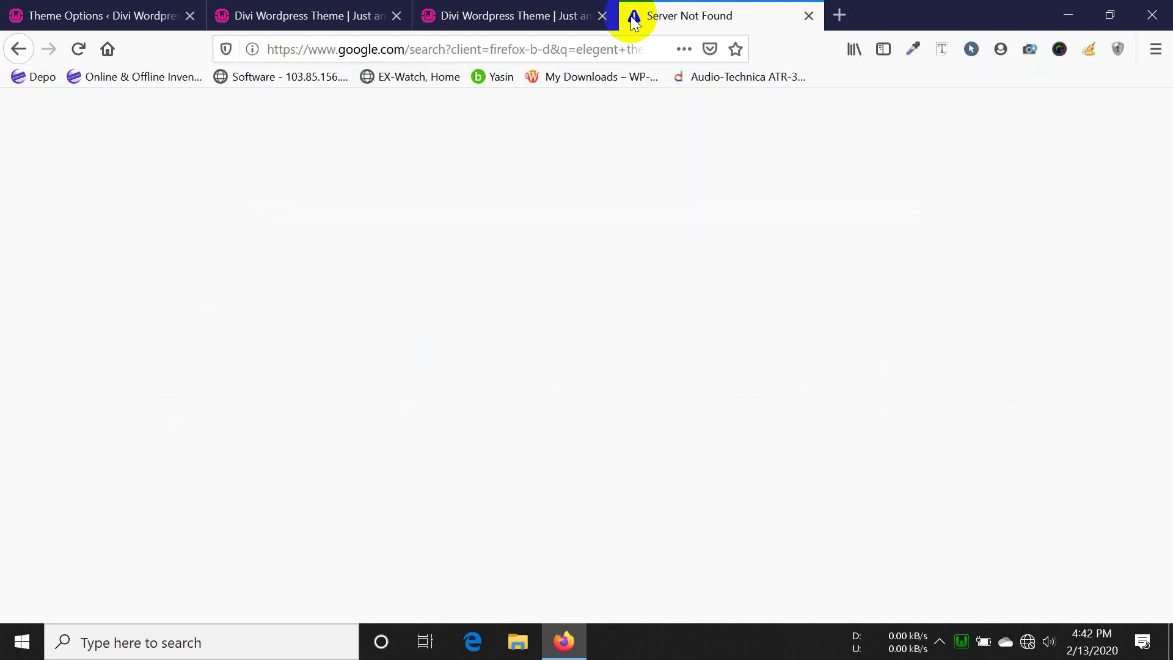
# - Check the available Wi-Fi networks and close the web search tab
pyautogui.click(1029, 641)
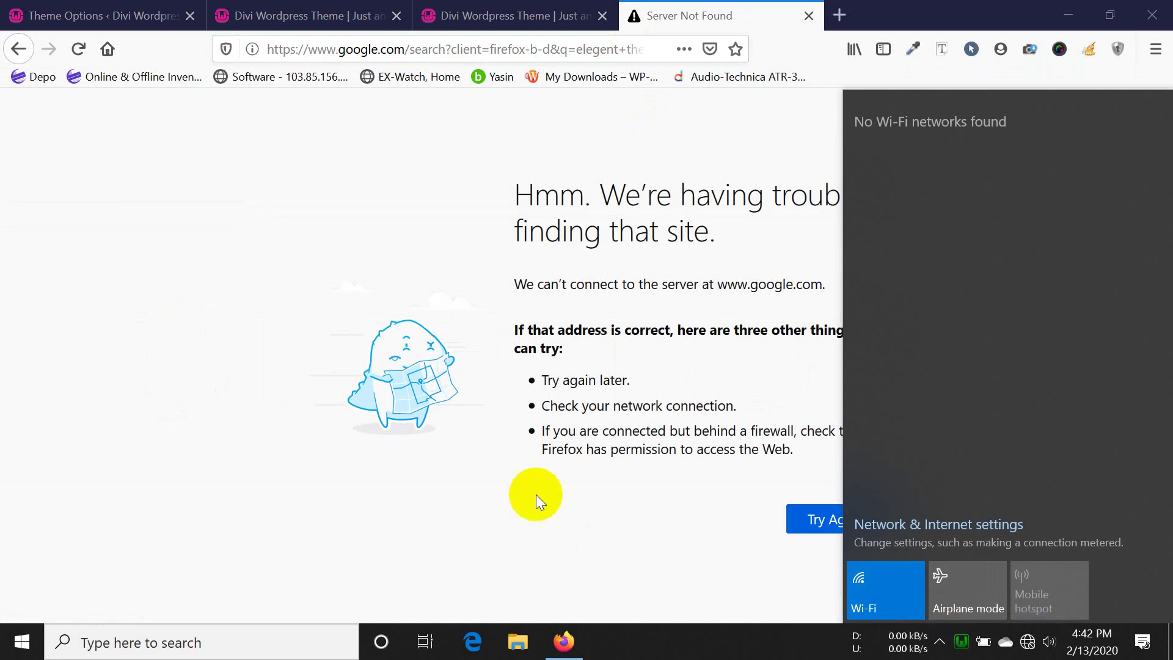
pyautogui.click(400, 393)
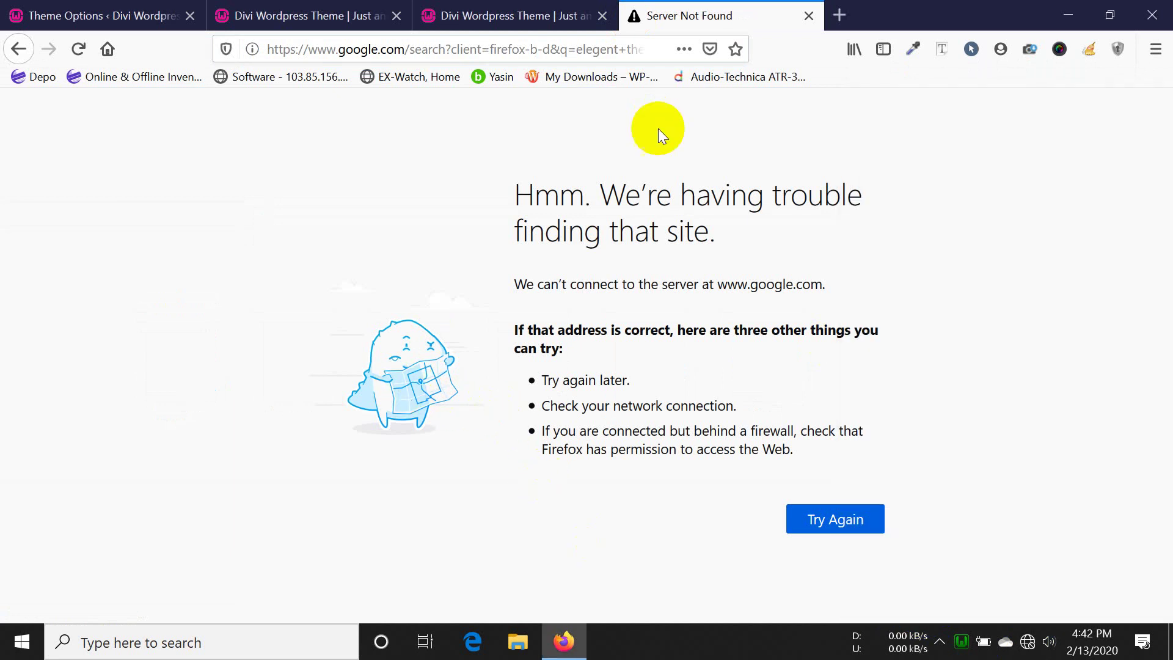
pyautogui.click(809, 16)
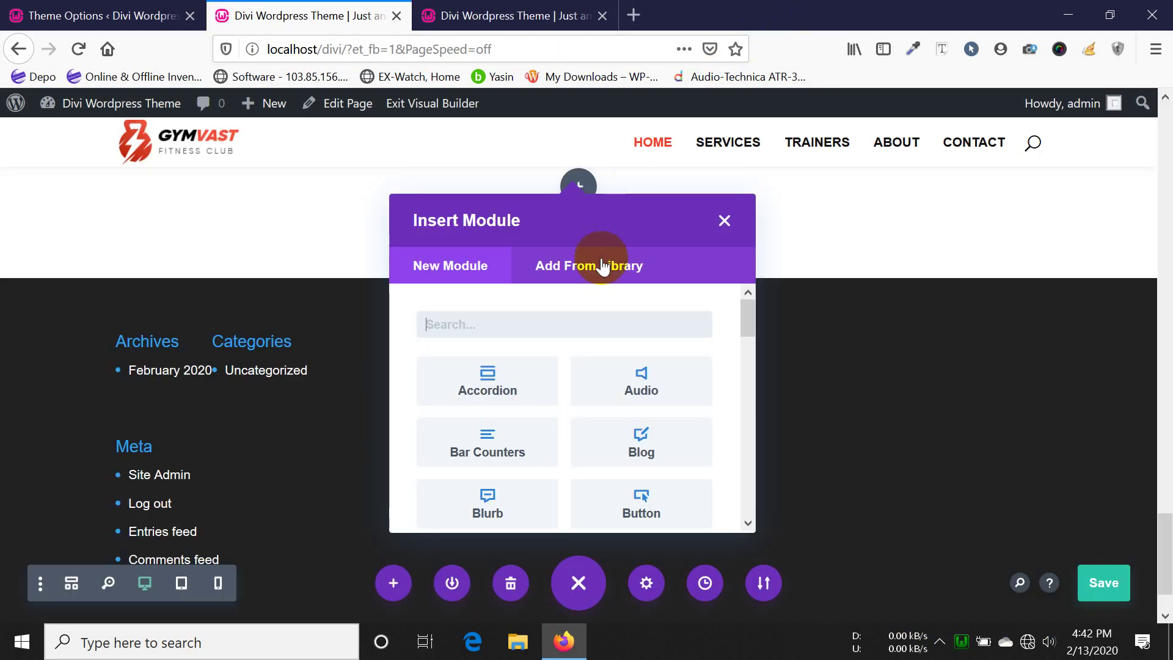
# - Insert a Filterable Portfolio module with its default settings into the new row and save the page
pyautogui.scroll(-3, 580, 385)
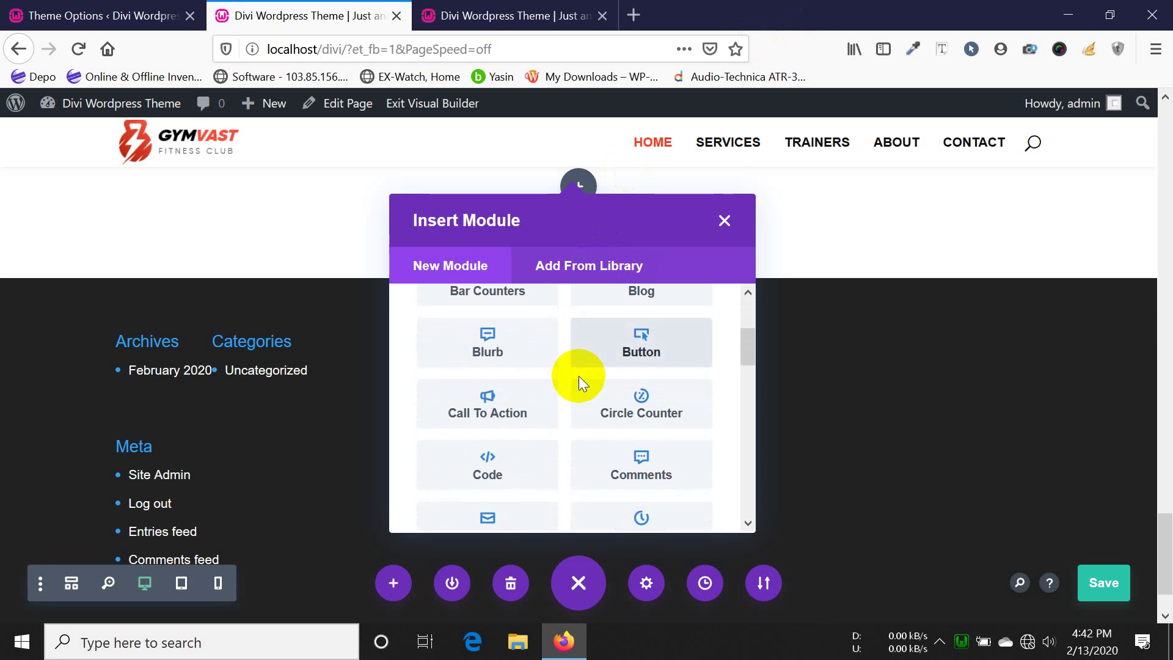
pyautogui.scroll(-4, 579, 383)
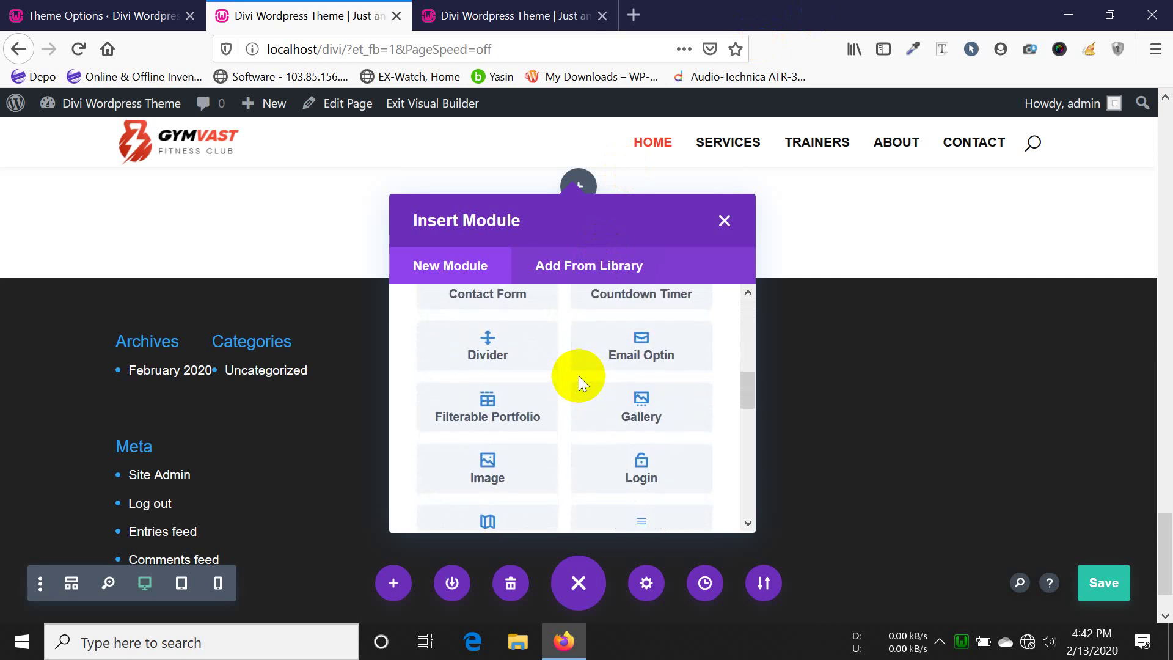
pyautogui.scroll(2, 578, 376)
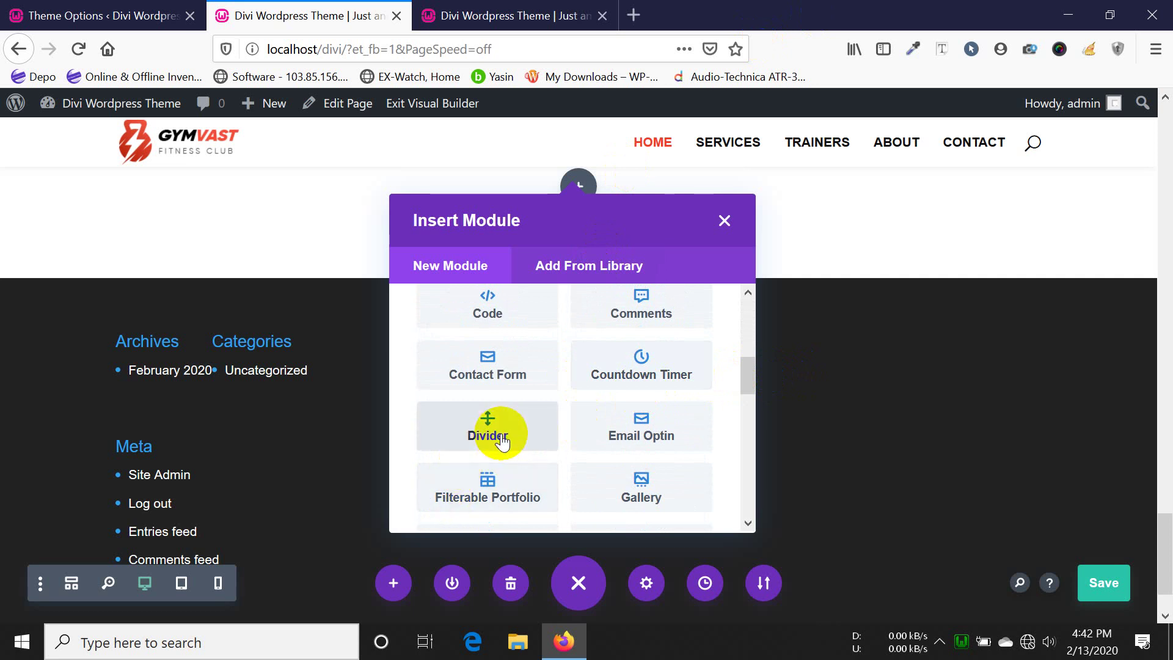
pyautogui.scroll(-2, 563, 419)
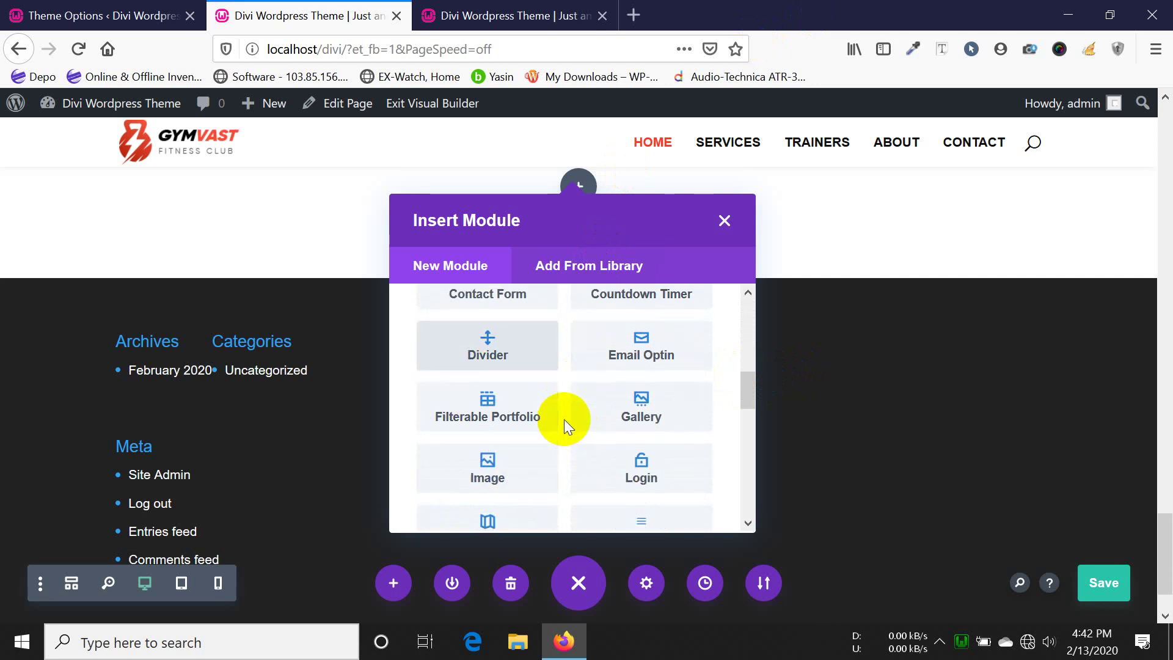
pyautogui.scroll(-2, 564, 420)
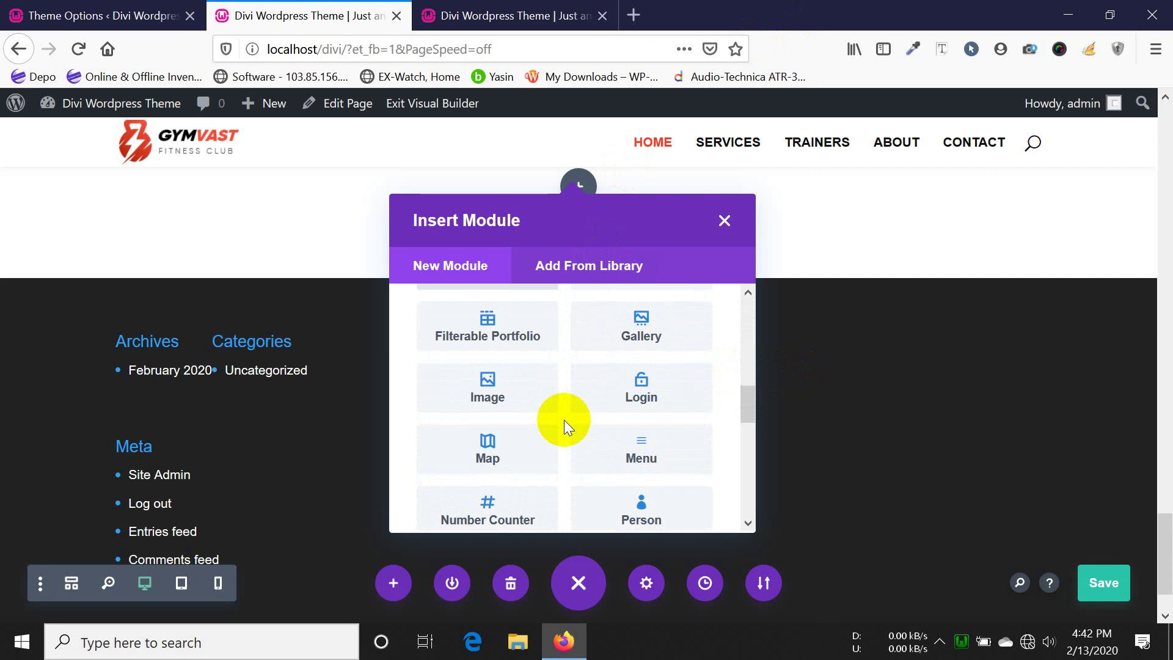
pyautogui.scroll(2, 703, 455)
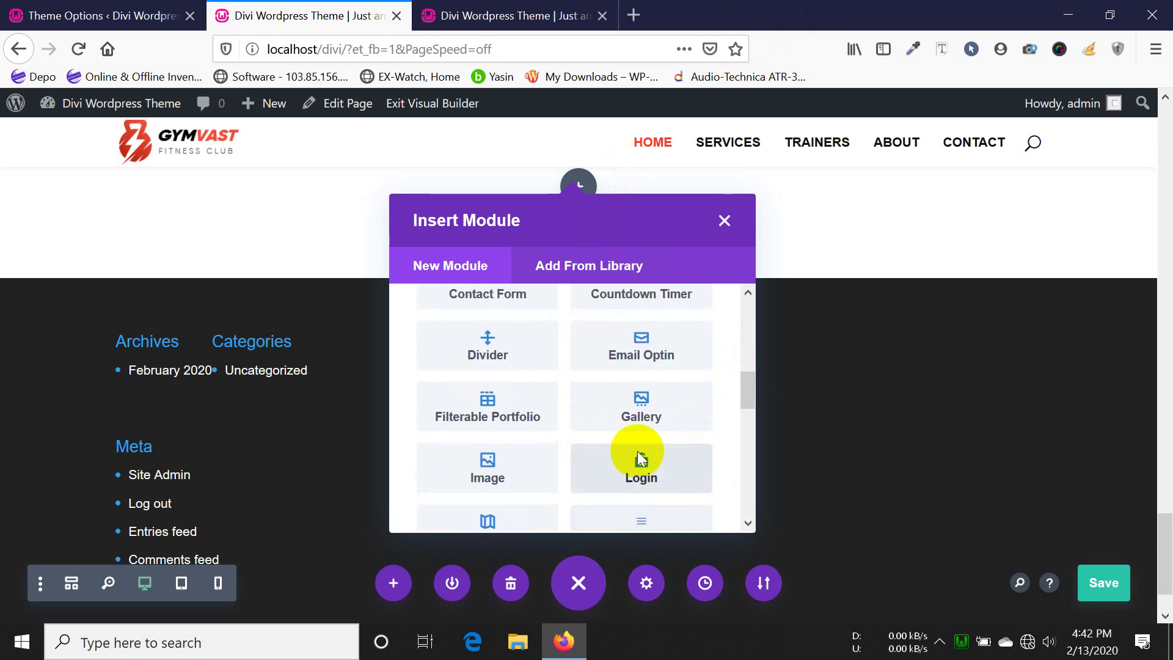
pyautogui.click(509, 415)
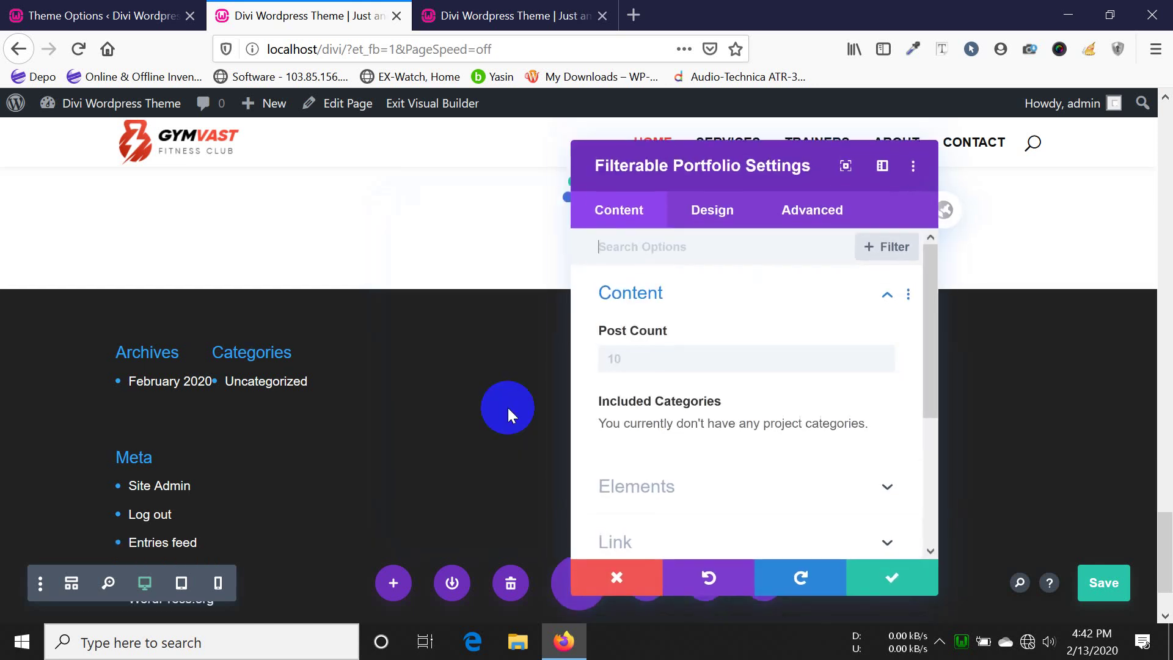
pyautogui.moveTo(756, 175); pyautogui.dragTo(731, 137)
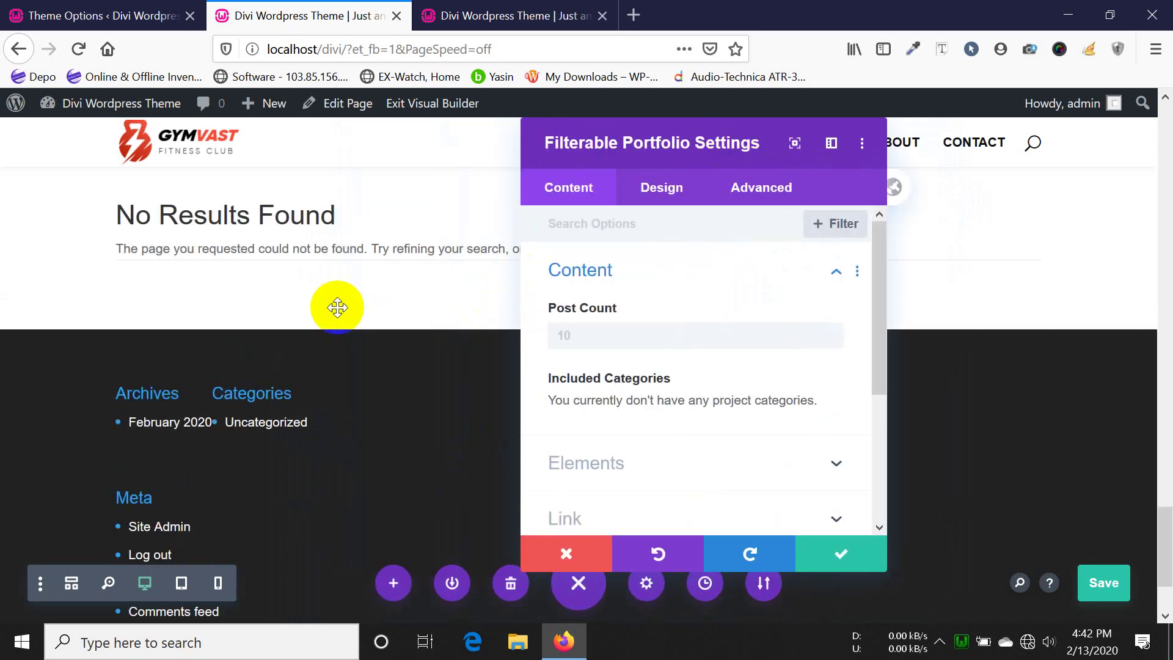
pyautogui.click(829, 563)
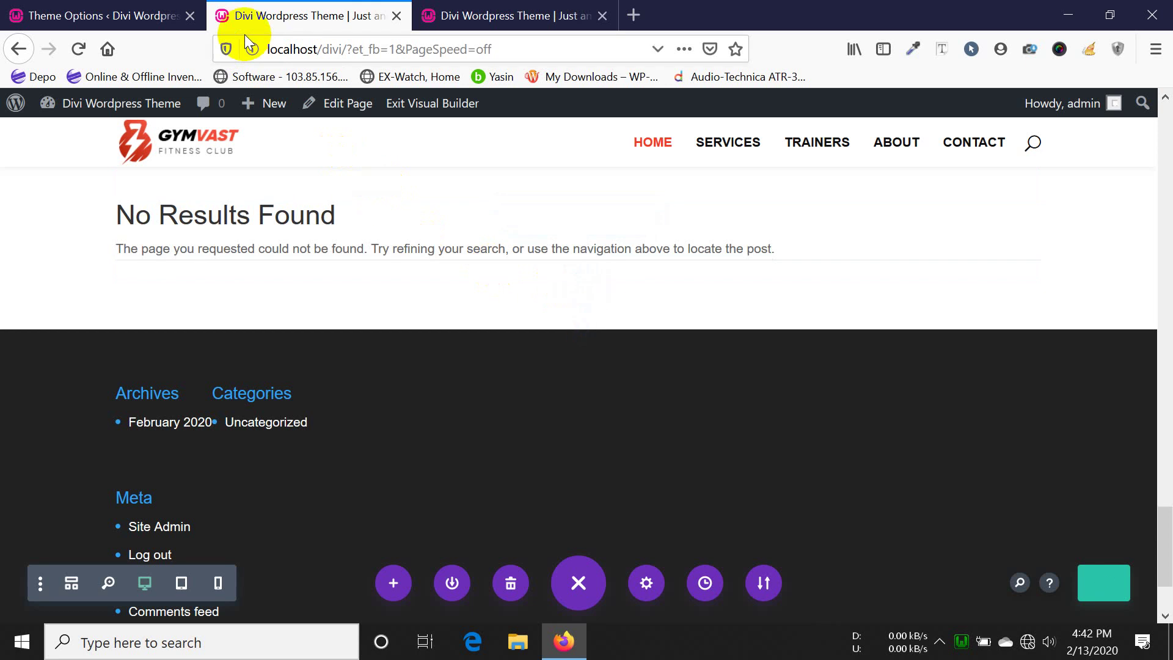
pyautogui.hotkey('ctrl', 's')
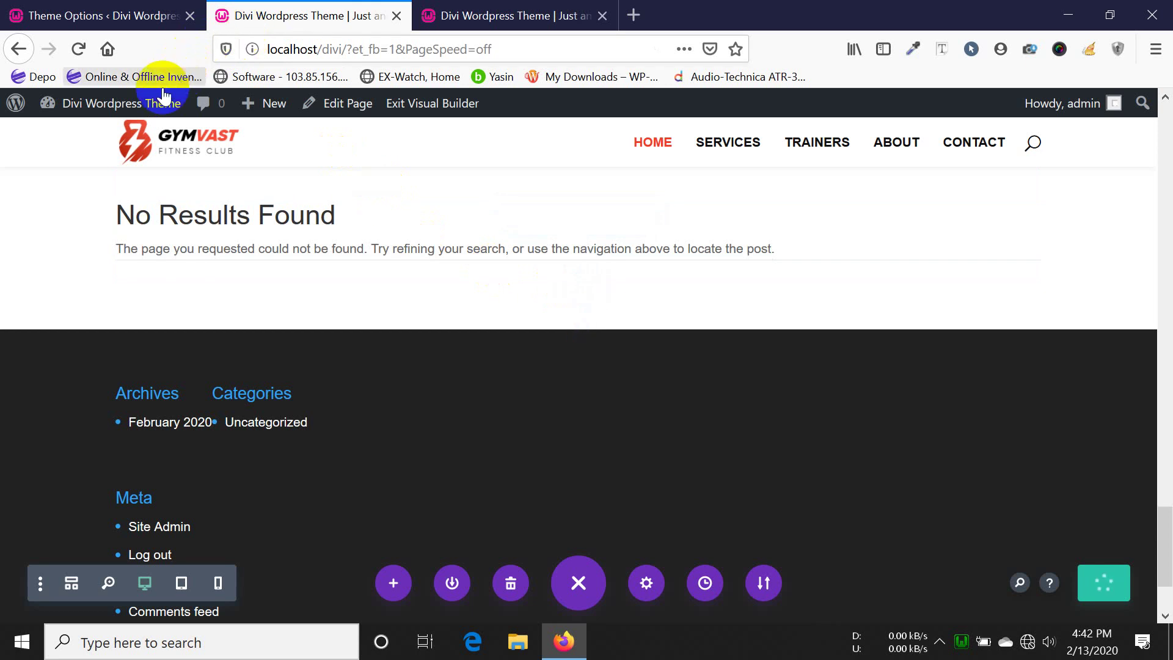
# - Open the project categories page in the WordPress admin and decline saving the login in the browser
pyautogui.click(116, 20)
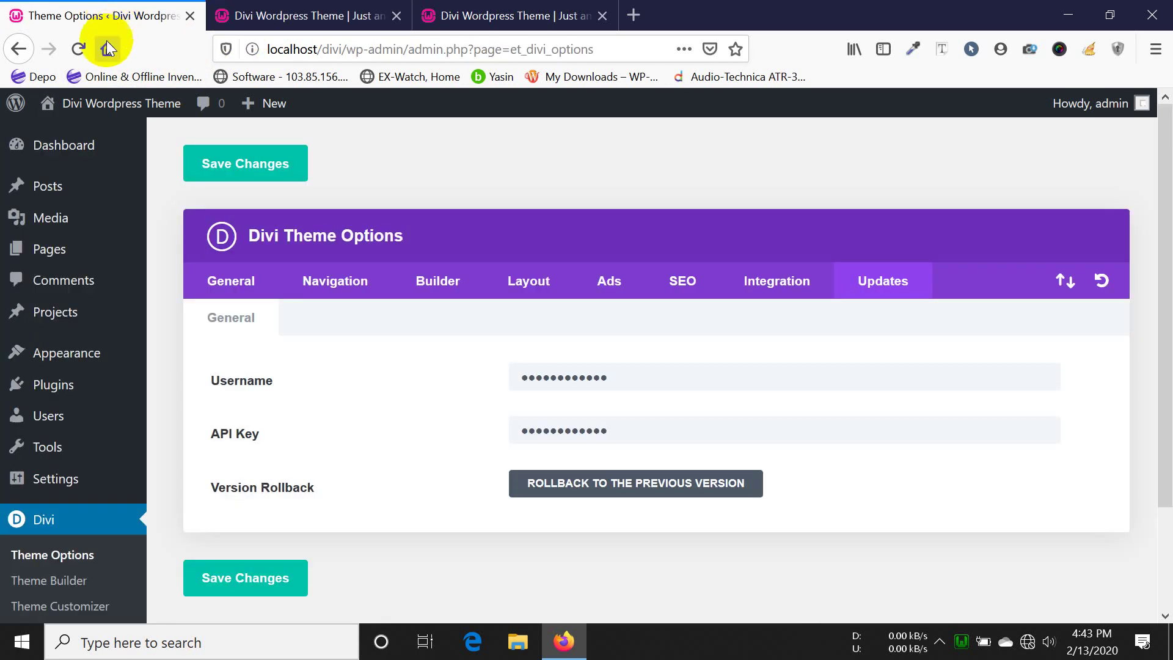
pyautogui.moveTo(74, 318)
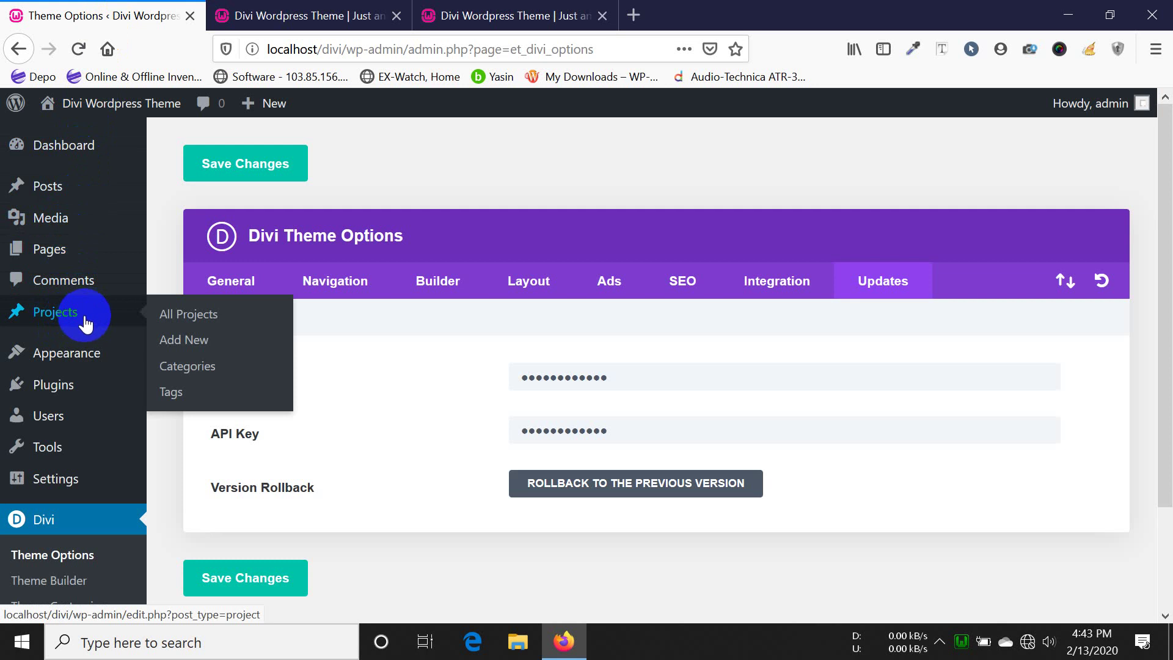
pyautogui.click(194, 368)
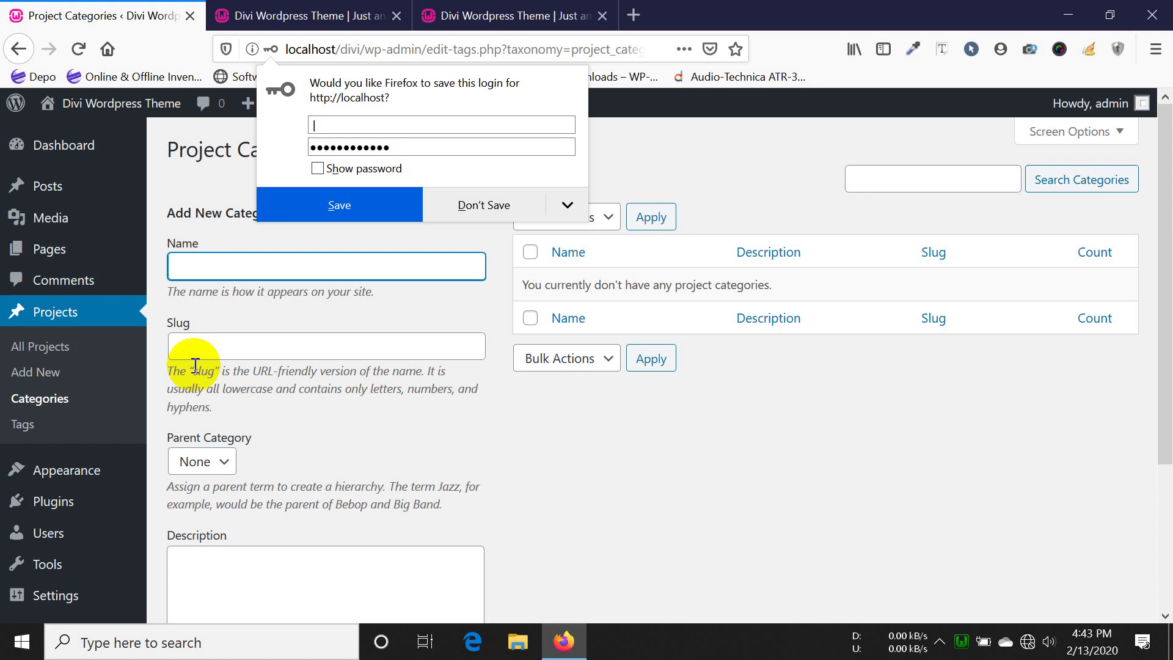
pyautogui.click(477, 212)
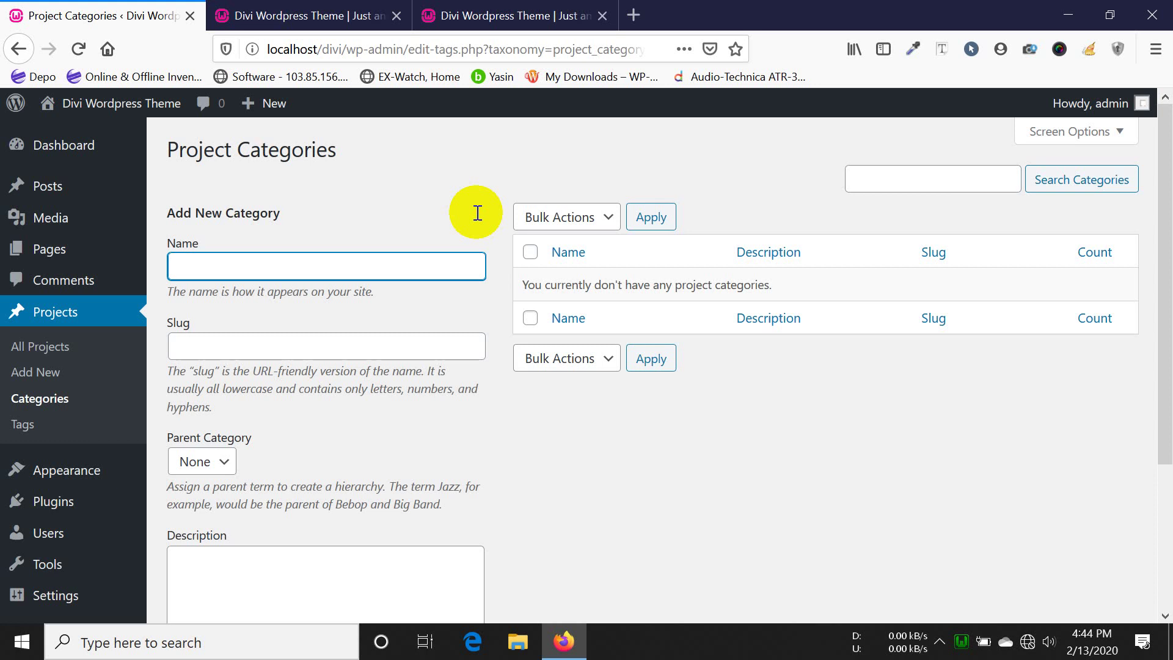
# - Create a project category named "Wordpress Customization" with no parent category
pyautogui.click(336, 274)
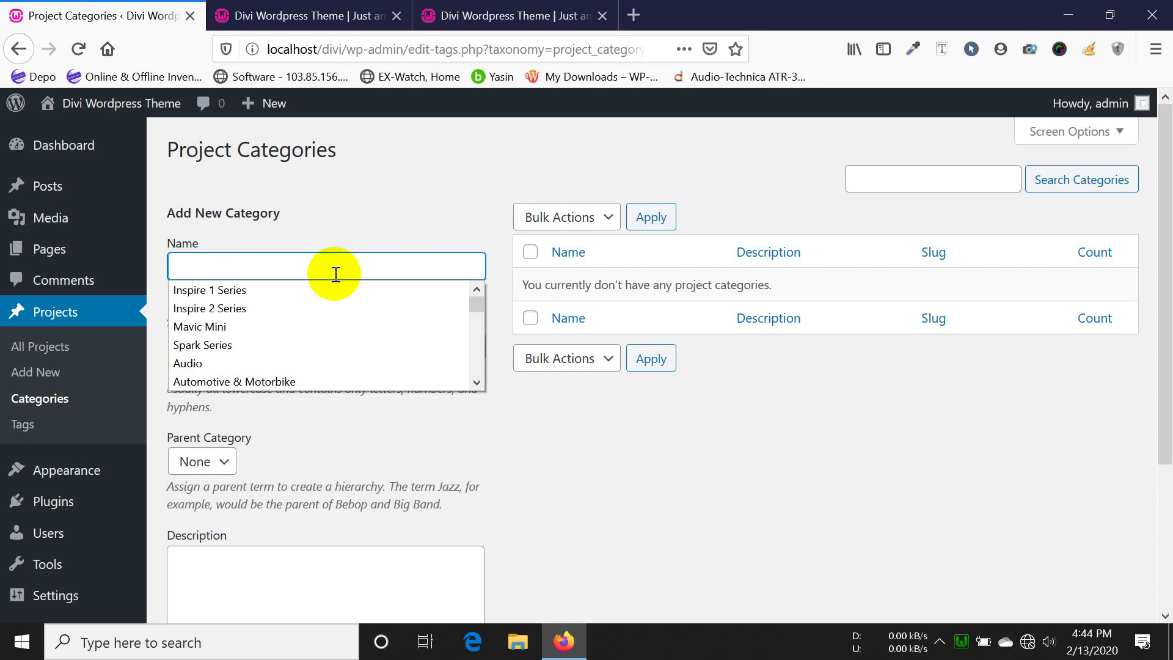
pyautogui.write('Wordpres')
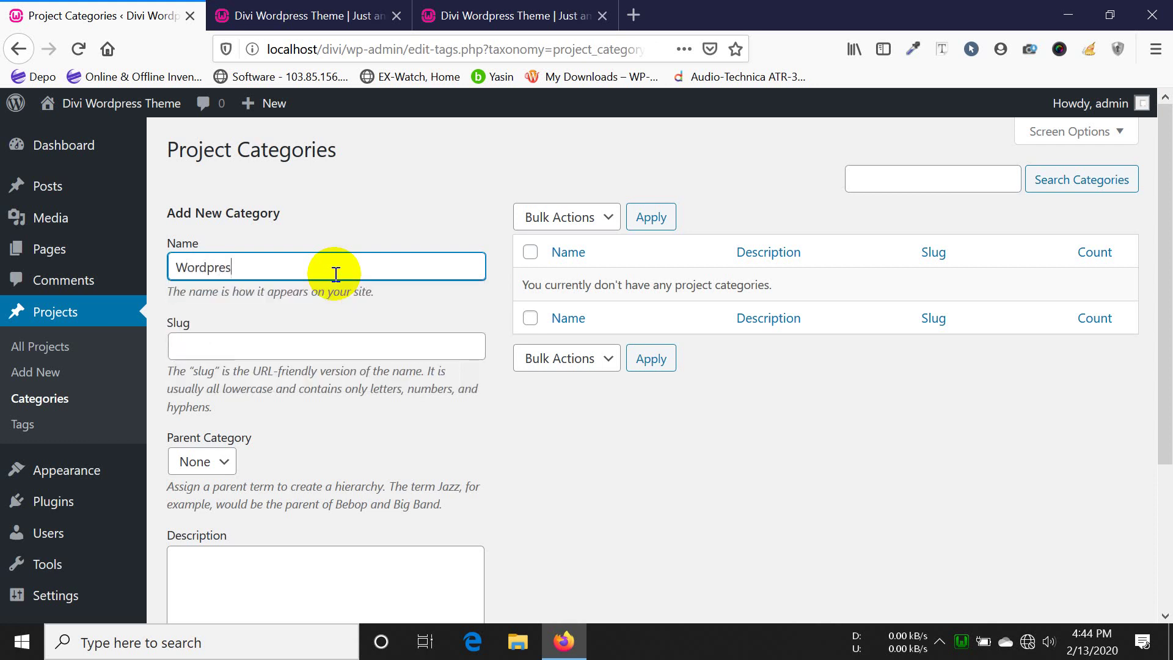
pyautogui.write('s')
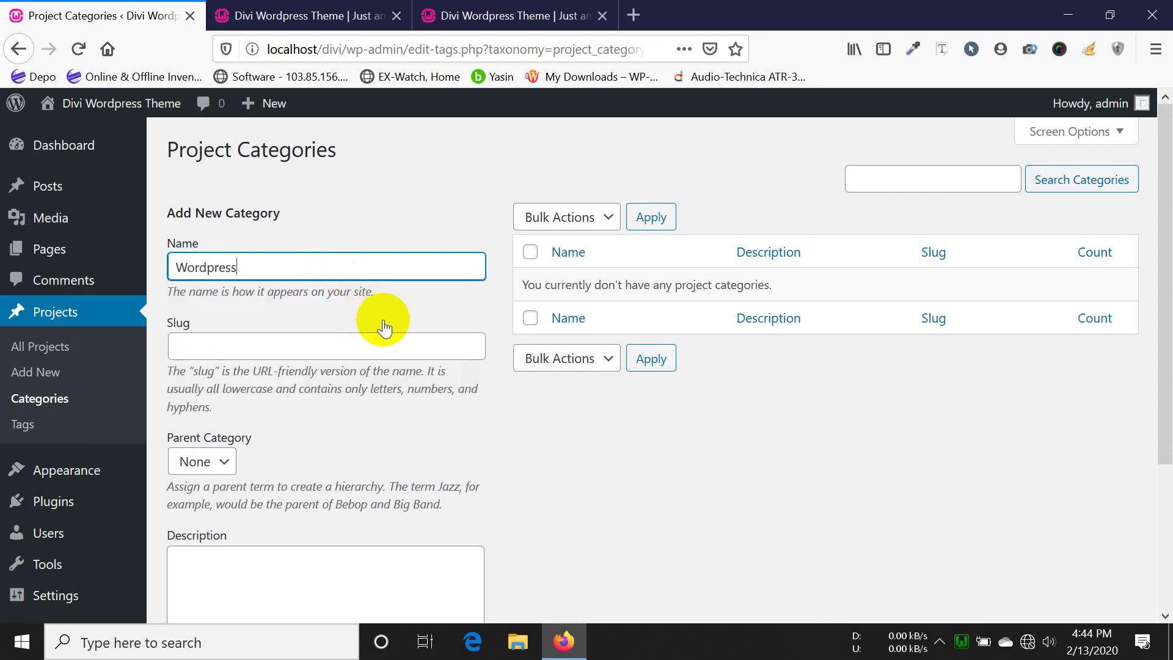
pyautogui.write(' Customization')
pyautogui.scroll(-3, 383, 328)
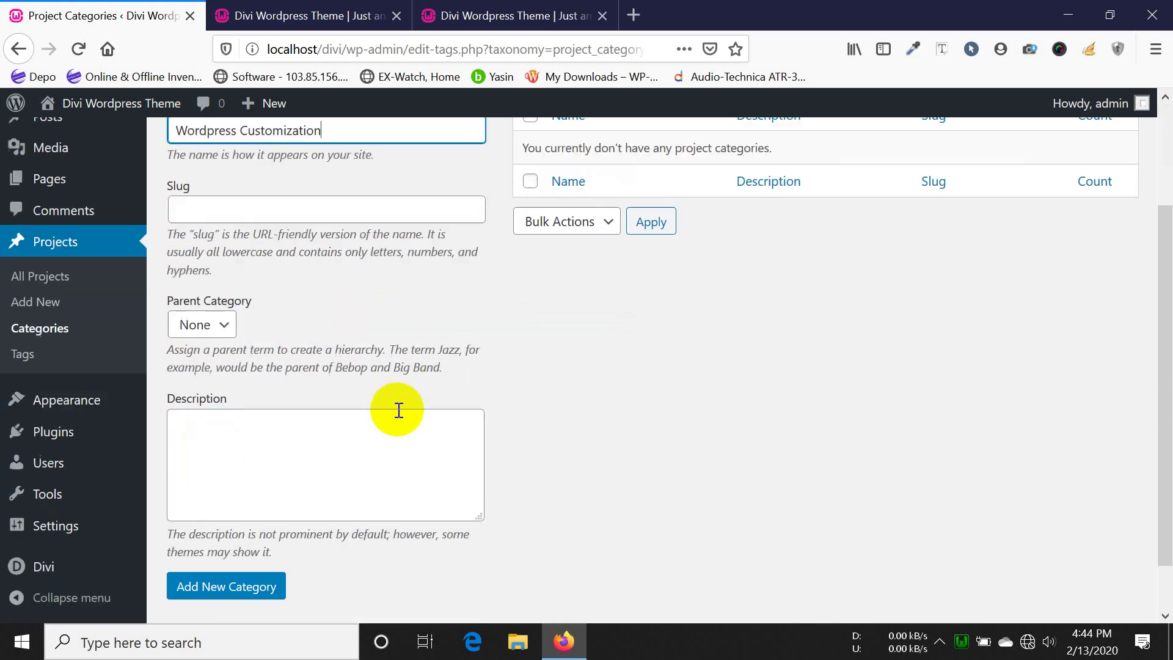
pyautogui.click(249, 546)
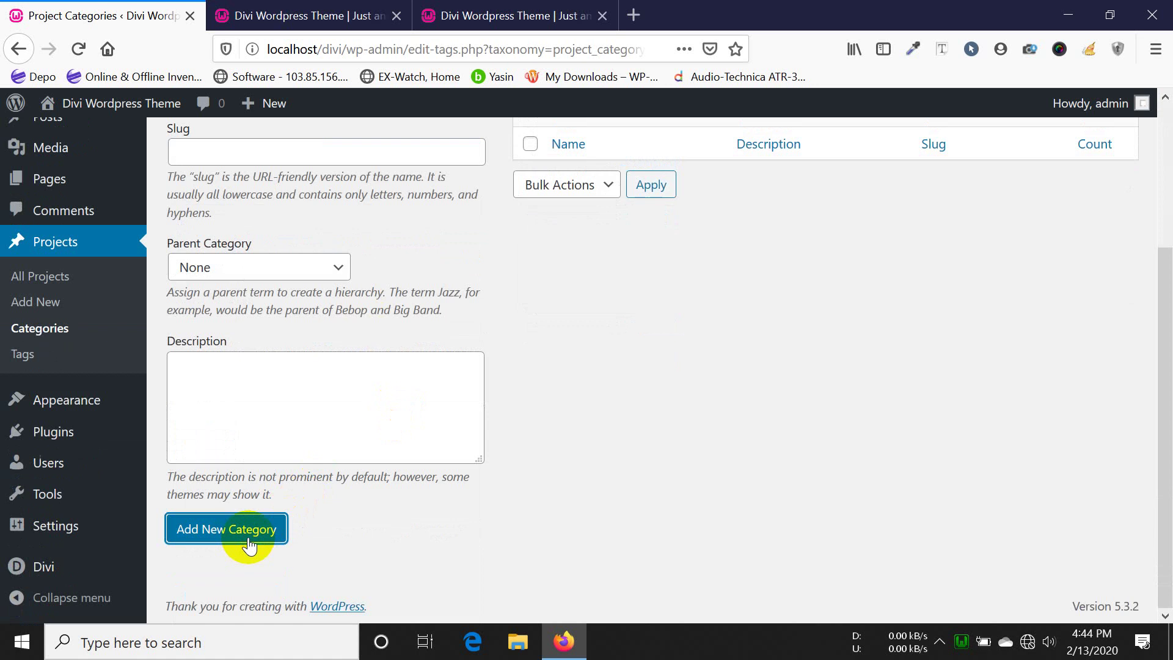
pyautogui.scroll(3, 513, 445)
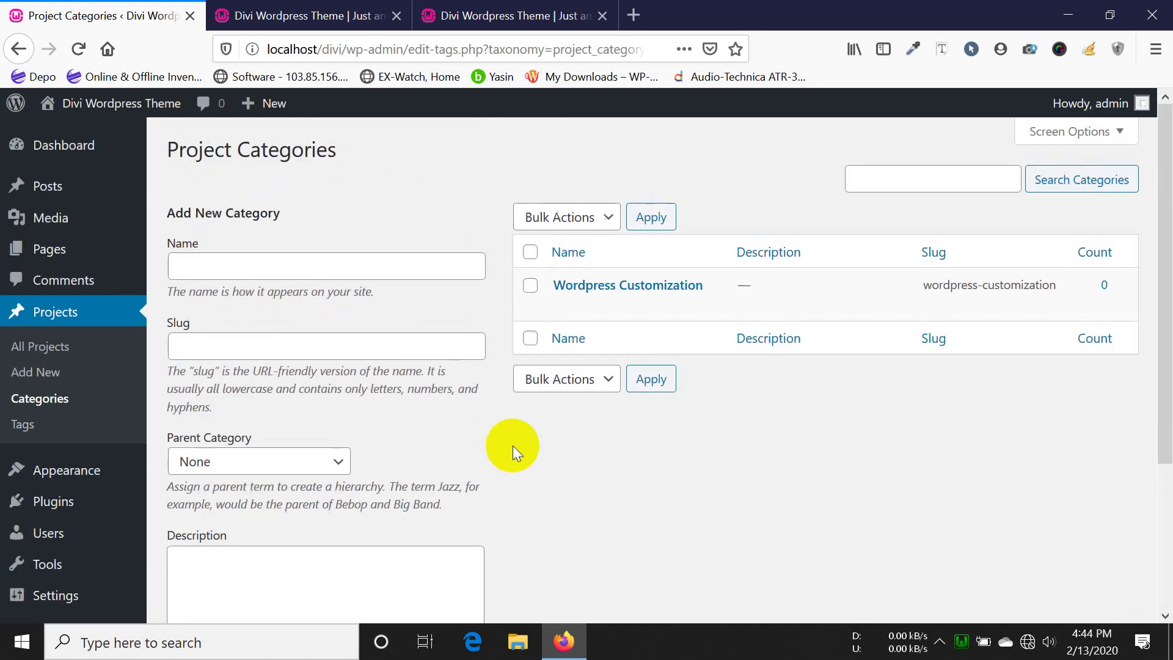
# - Create a project category named "E-commerce" with no parent category
pyautogui.click(335, 276)
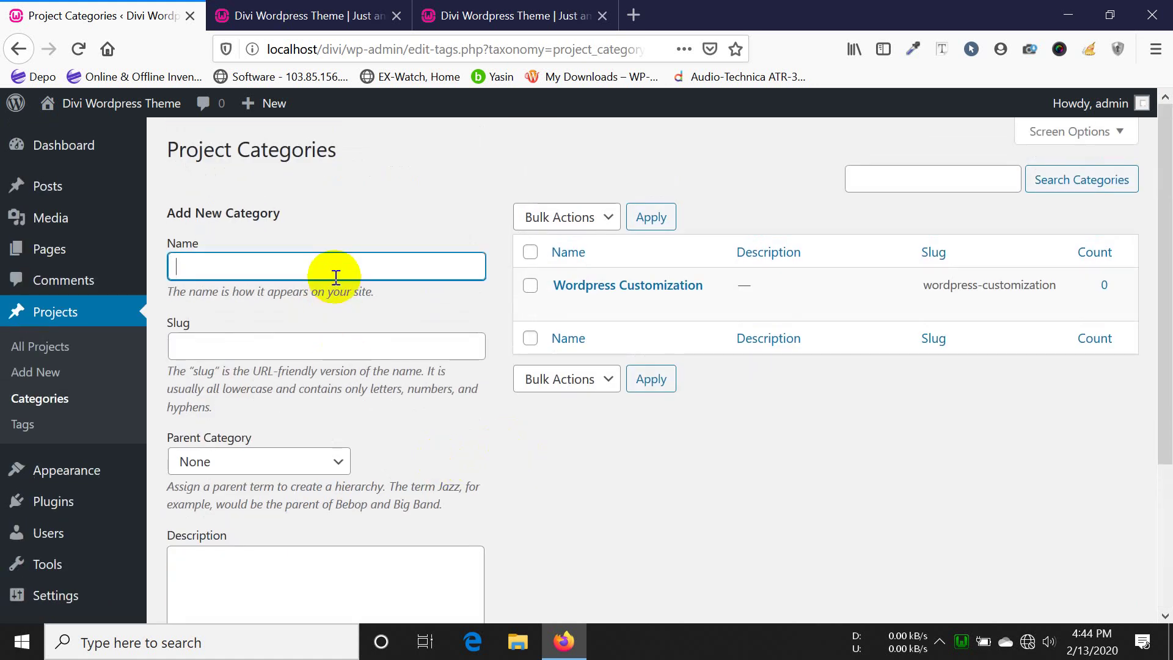
pyautogui.write('E')
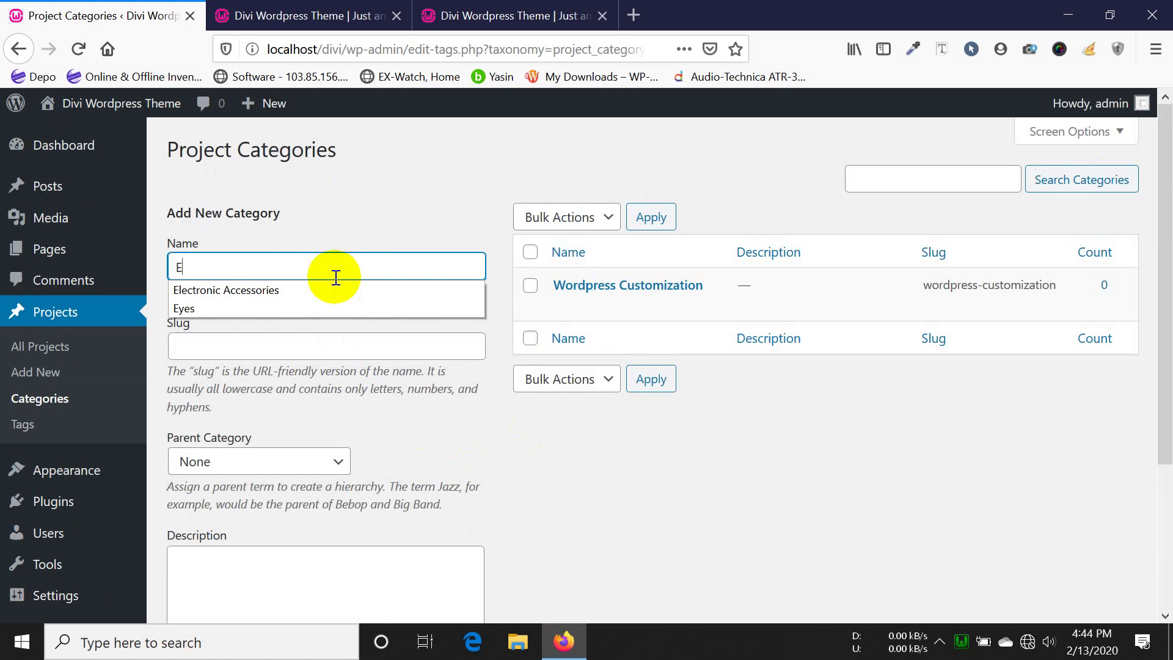
pyautogui.write('-commerce')
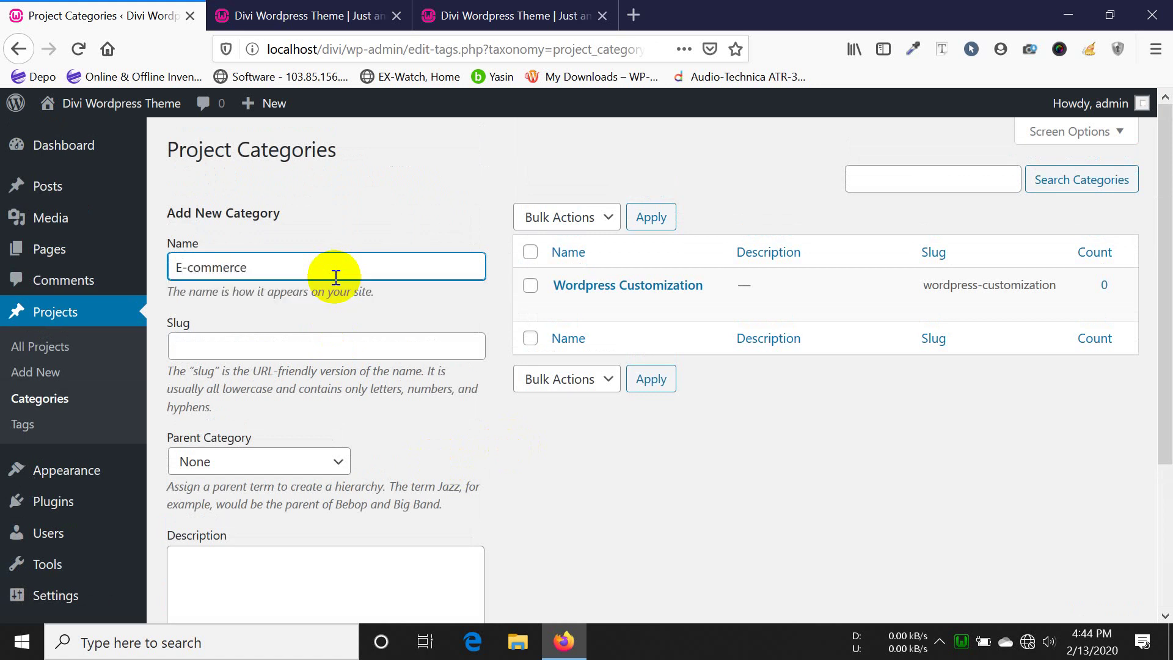
pyautogui.press('Return')
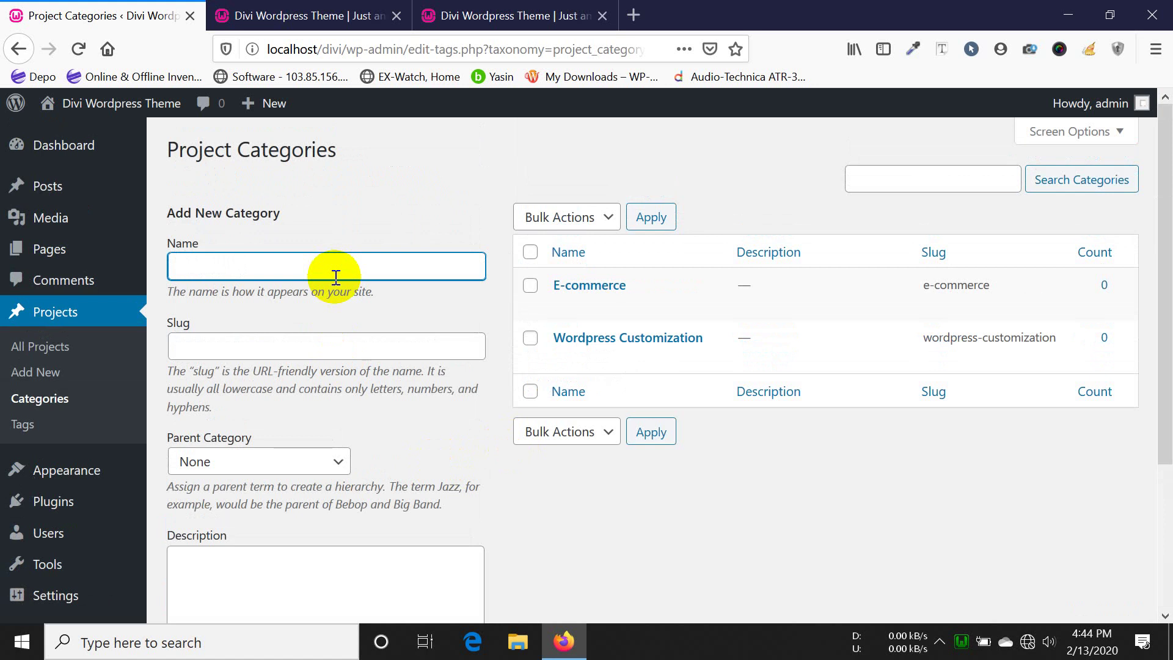
# - Create a project category named "Real Estate" with no parent category
pyautogui.write('Real')
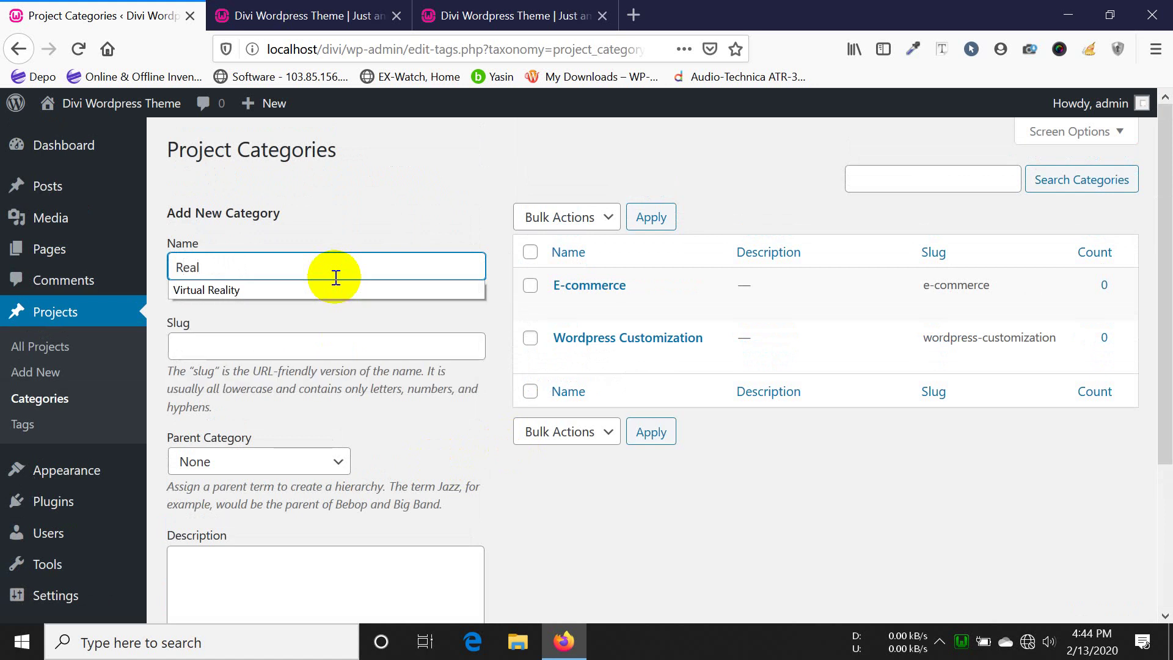
pyautogui.write(' Estate')
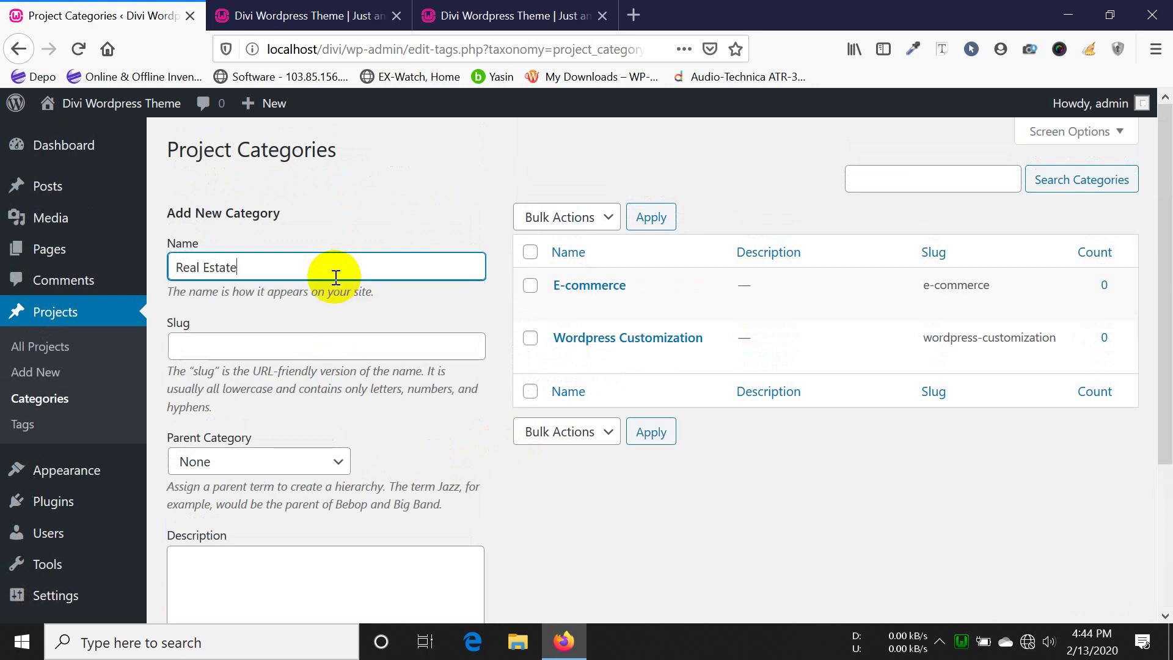
pyautogui.press('Return')
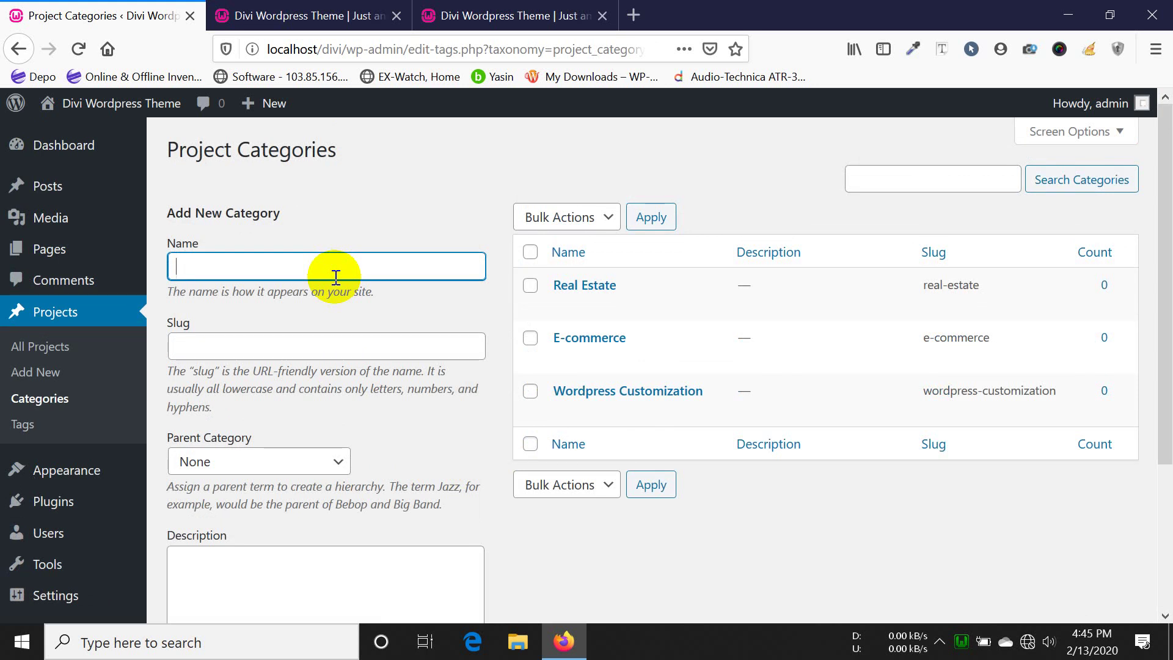
# - Create a project category named "PSD To Html" with no parent category
pyautogui.write('Html')
pyautogui.press('BackSpace')
pyautogui.press('BackSpace')
pyautogui.press('BackSpace')
pyautogui.press('BackSpace')
pyautogui.write('PSD To')
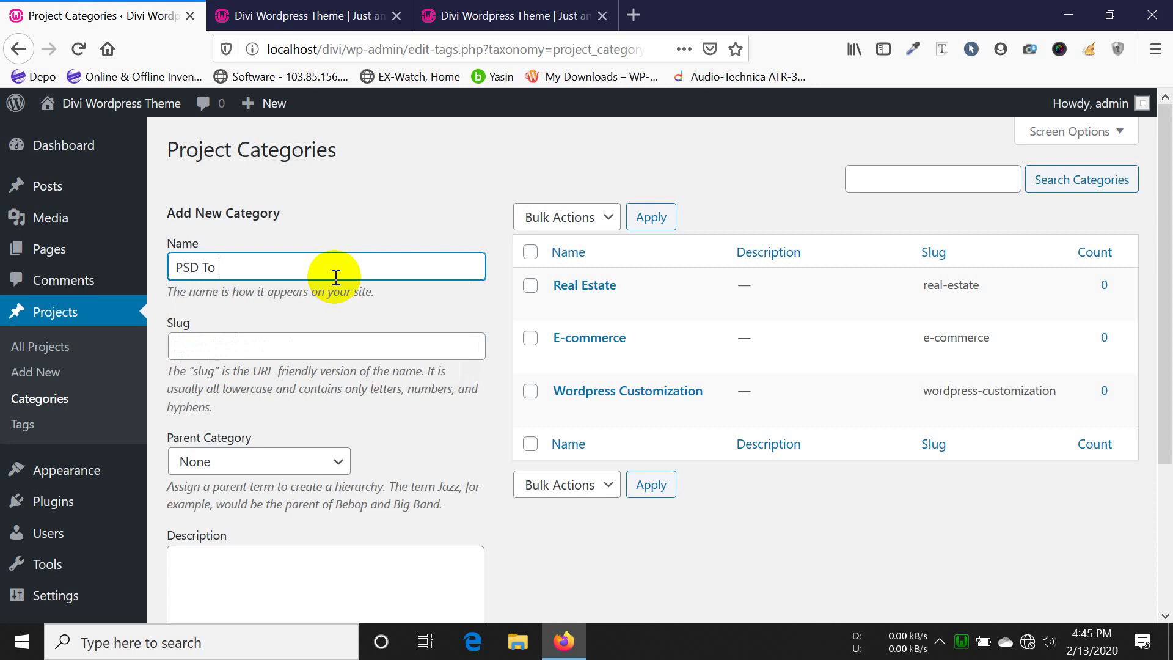
pyautogui.write(' Htmk')
pyautogui.press('BackSpace')
pyautogui.write('l')
pyautogui.press('Return')
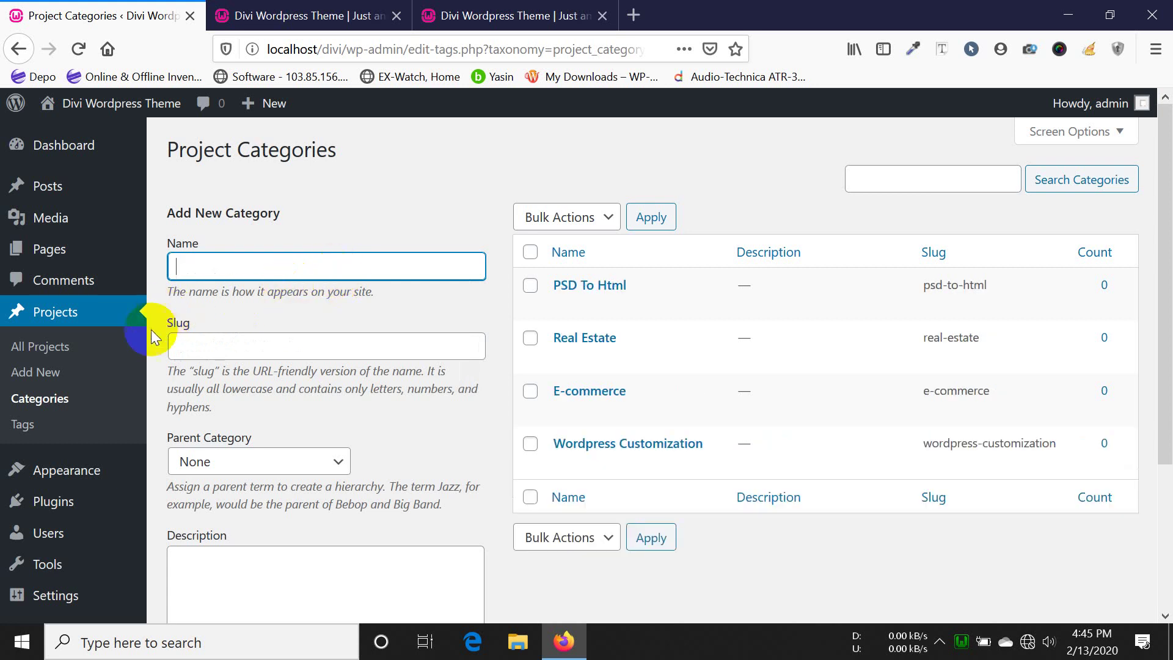
# - Start a new project and give it the title "The Qik Buy"
pyautogui.click(54, 375)
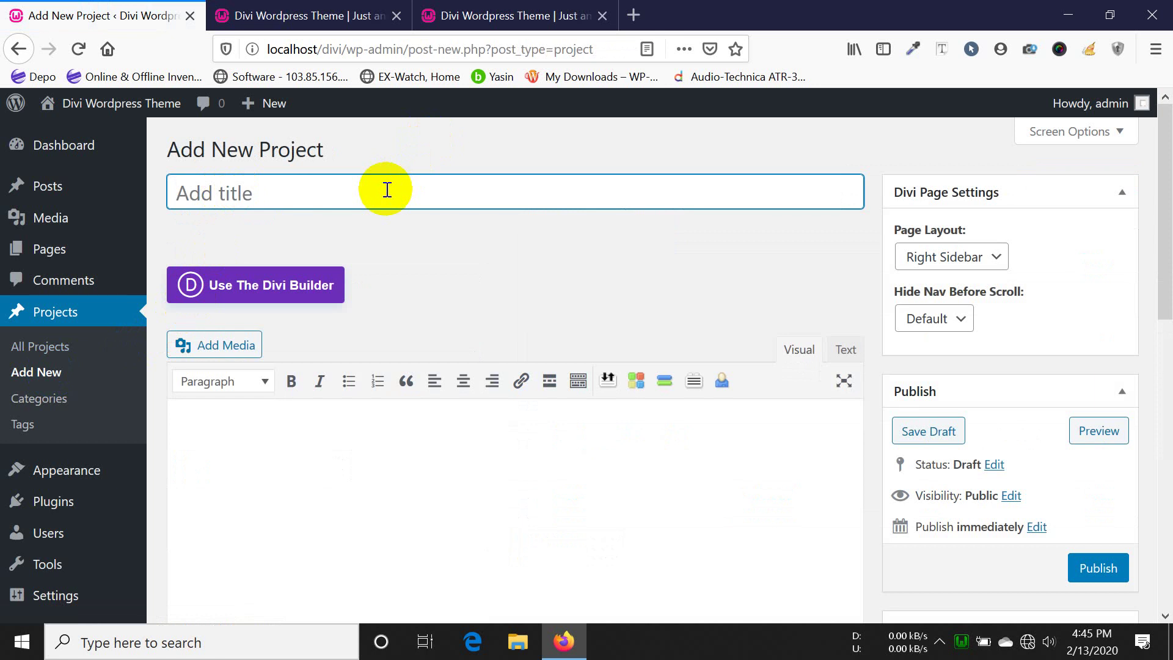
pyautogui.write('The Qik ')
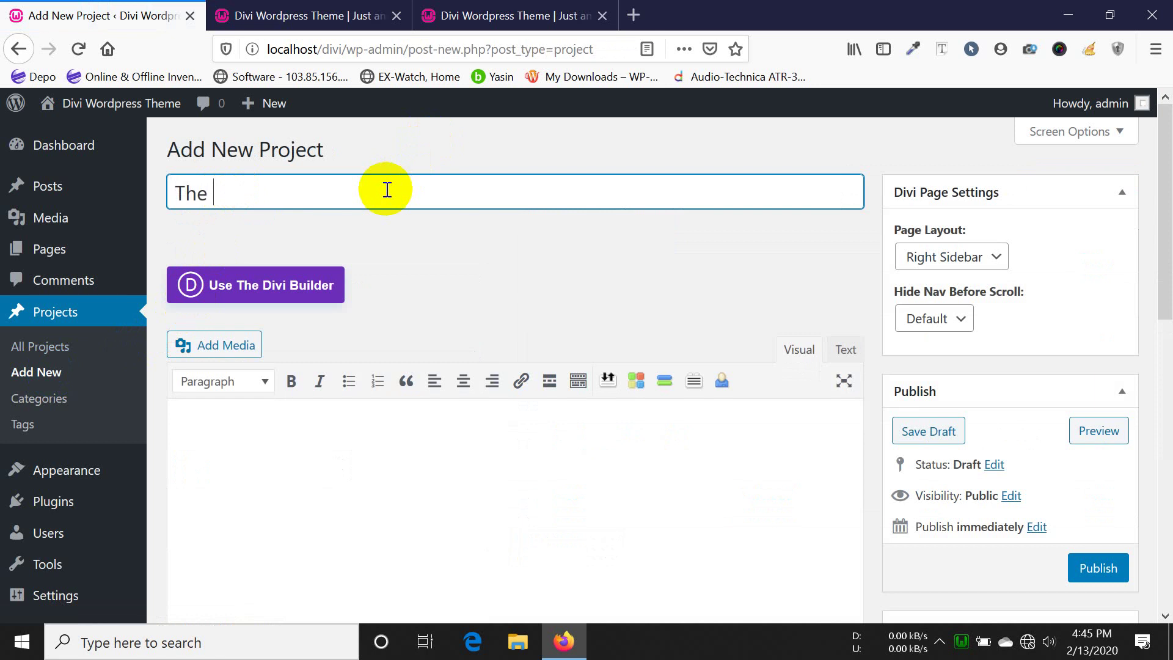
pyautogui.write('Buy')
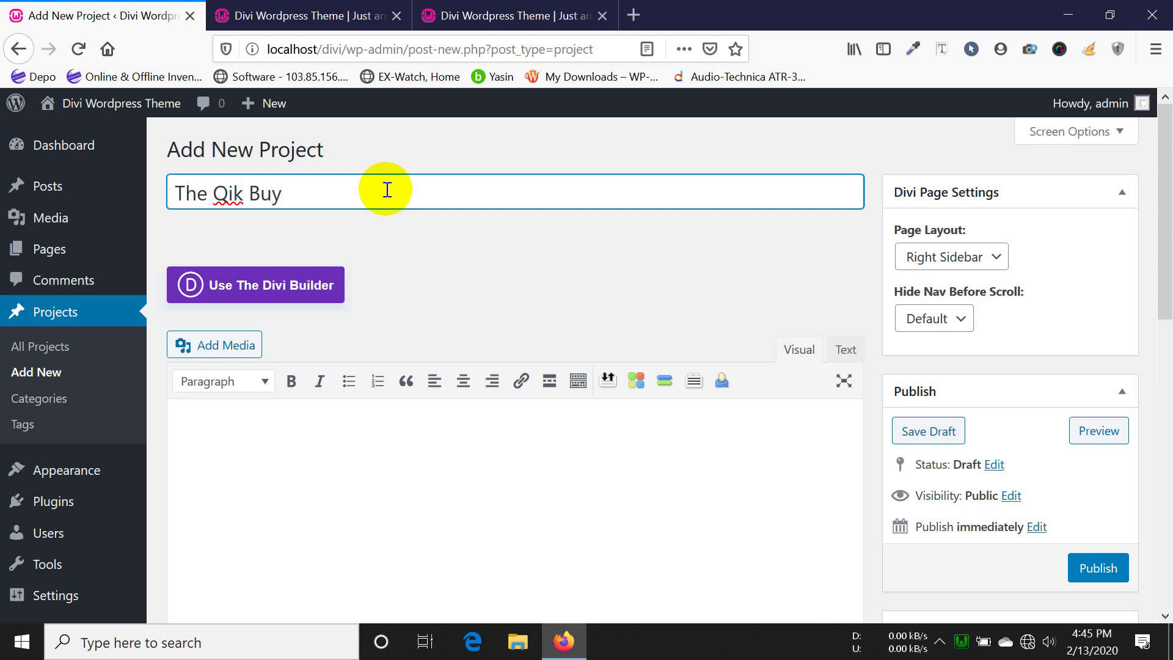
pyautogui.scroll(-2, 588, 277)
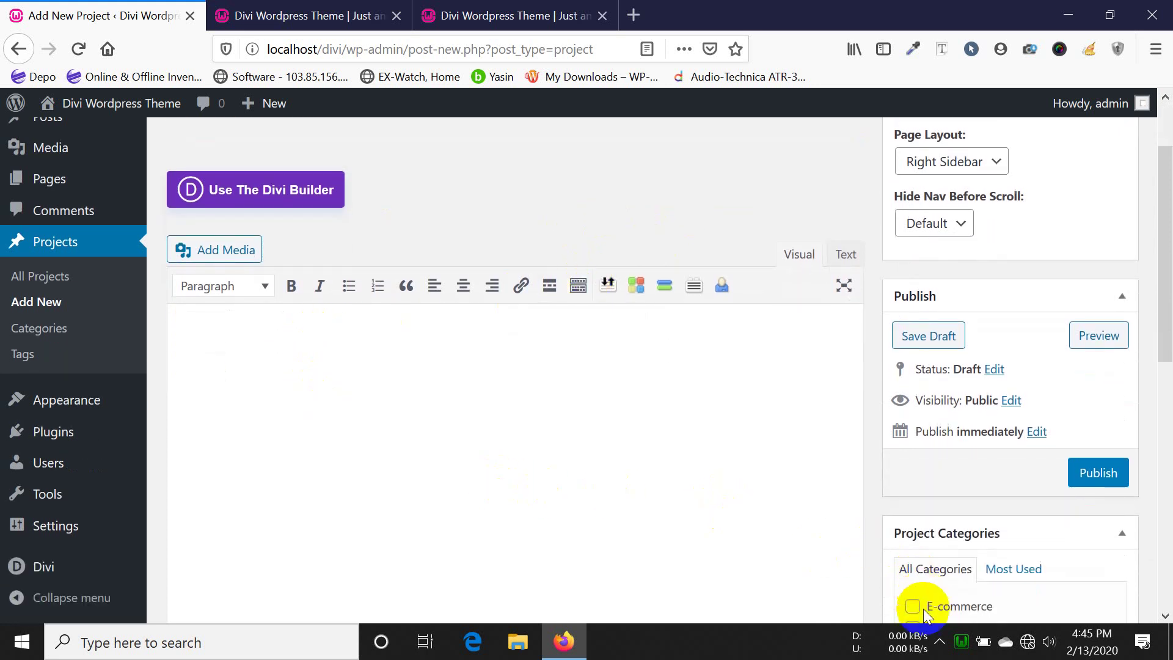
pyautogui.click(940, 641)
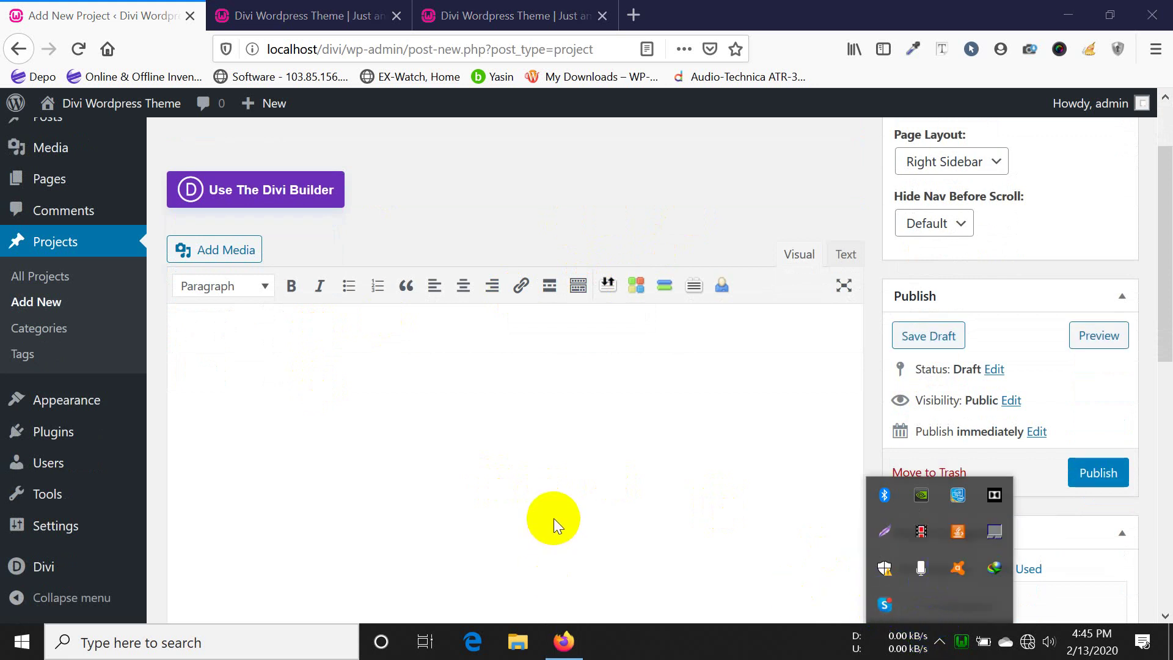
pyautogui.click(544, 197)
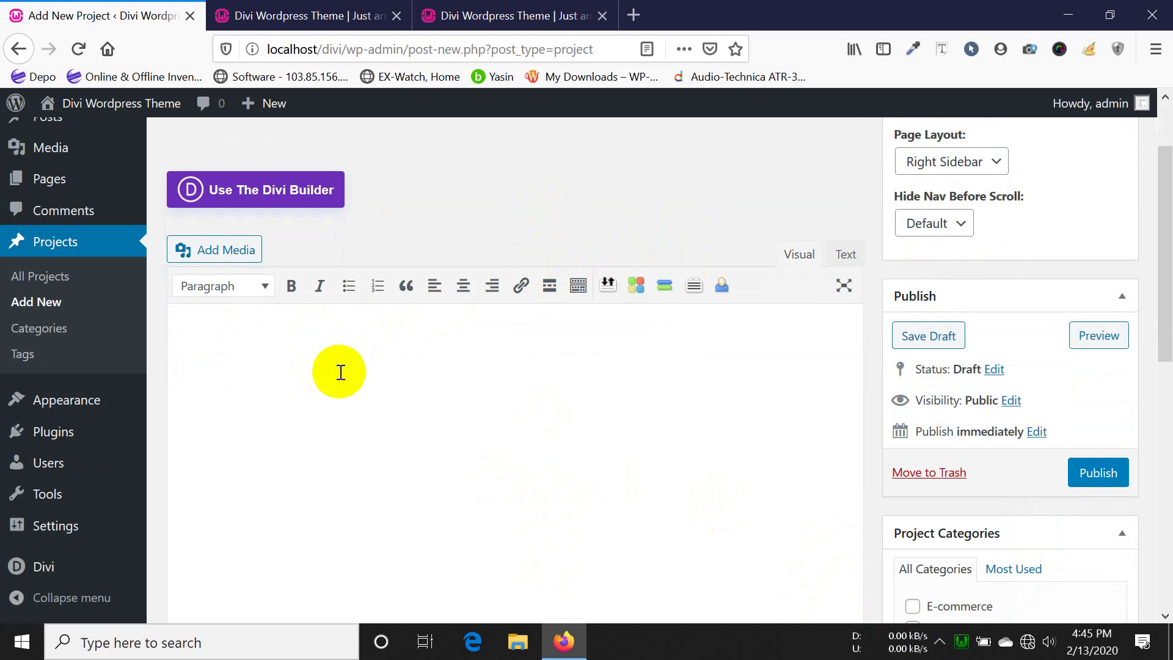
# - Try to search the web for "lorem ipsum" in a new browser tab
pyautogui.click(632, 18)
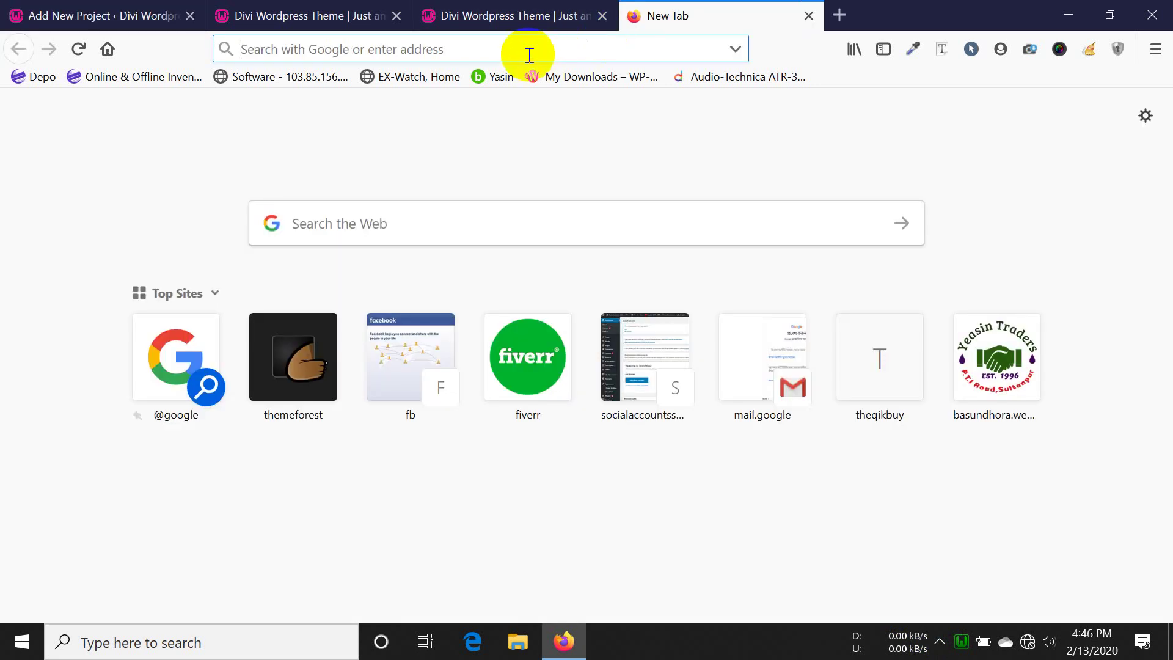
pyautogui.write('lorem')
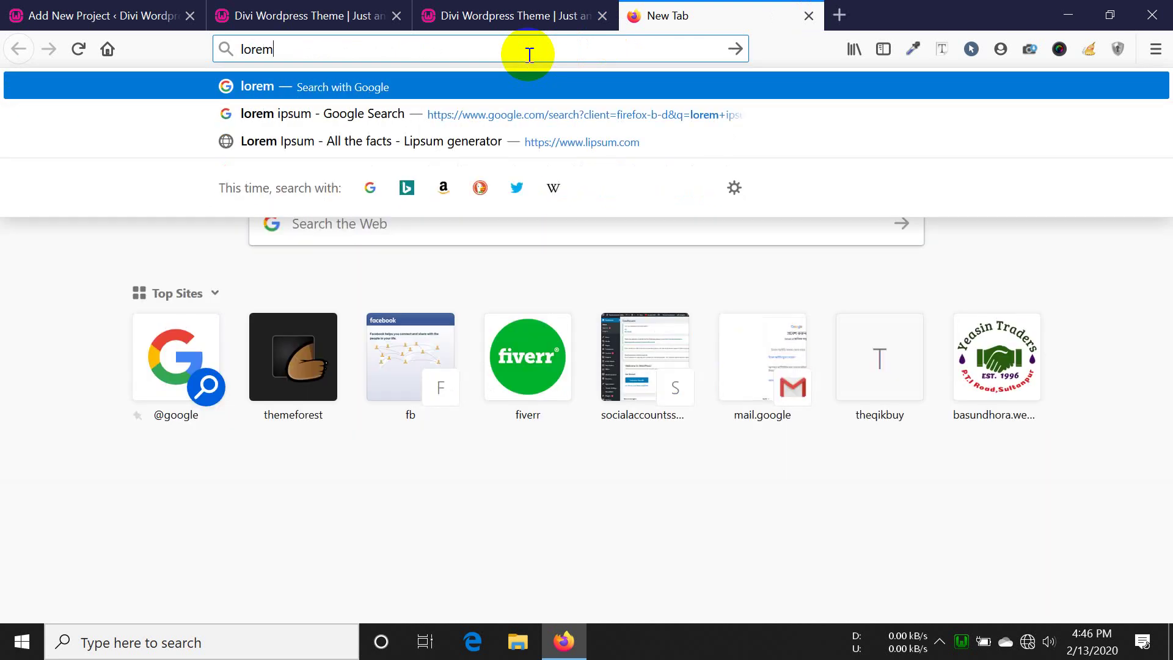
pyautogui.press('Down')
pyautogui.press('Return')
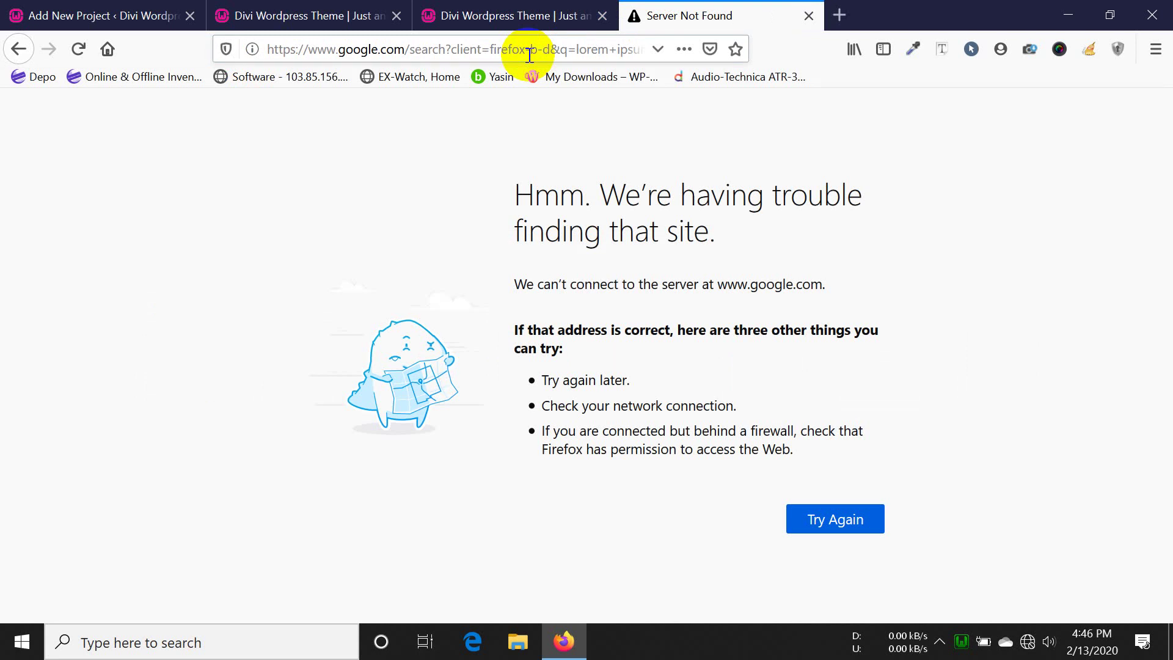
# - Check the available Wi-Fi networks and close the "lorem ipsum" search tab
pyautogui.click(1046, 642)
pyautogui.click(1032, 644)
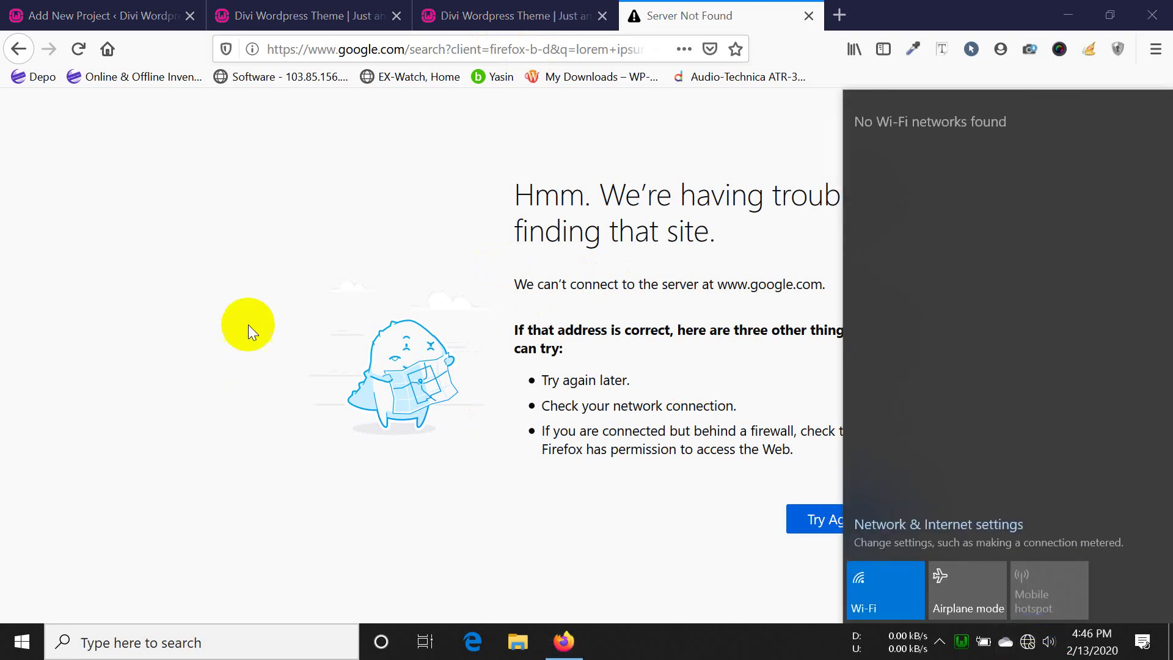
pyautogui.click(310, 192)
pyautogui.click(808, 16)
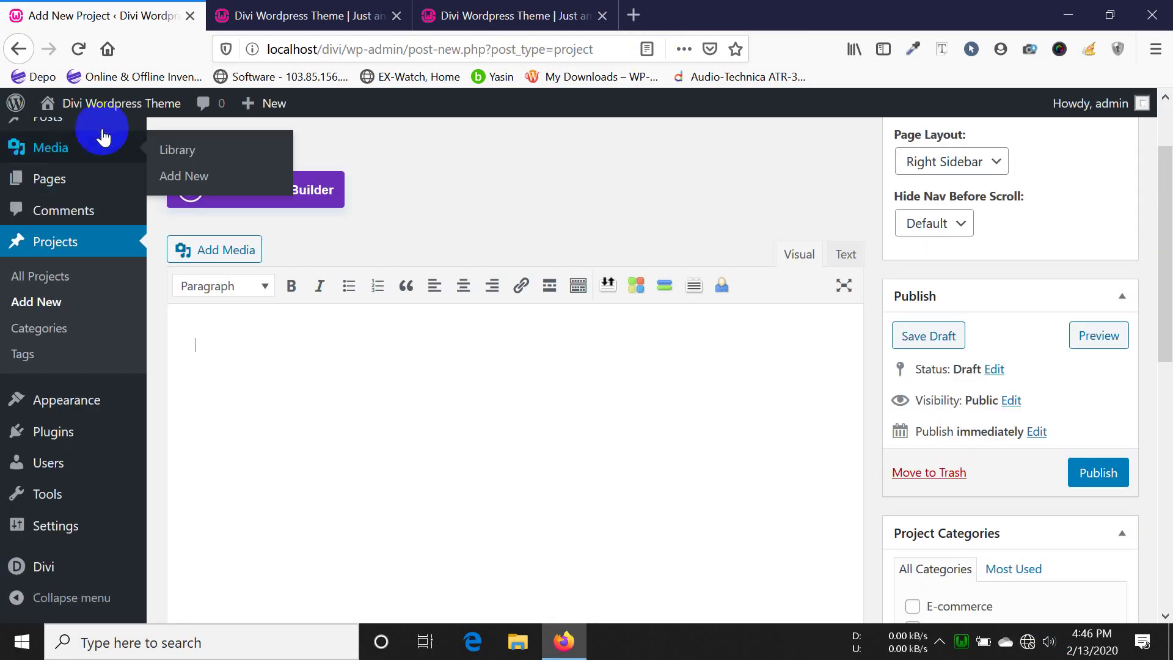
# - Enter "This is Description" as the body text of the new project
pyautogui.click(323, 390)
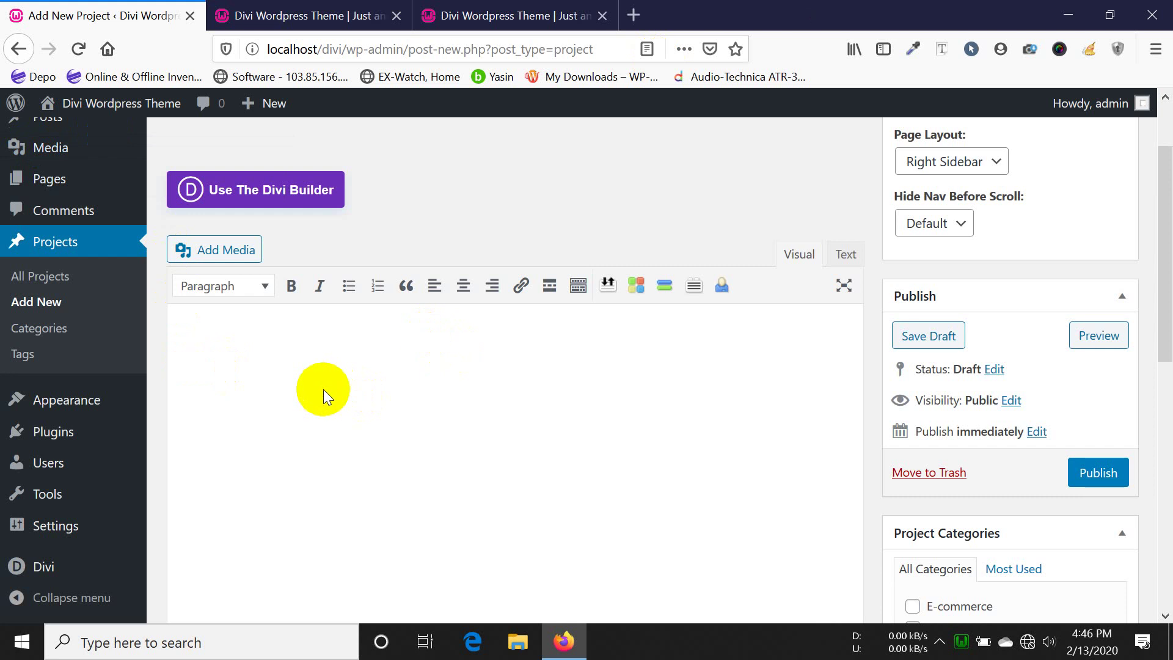
pyautogui.write('This is Descriptio')
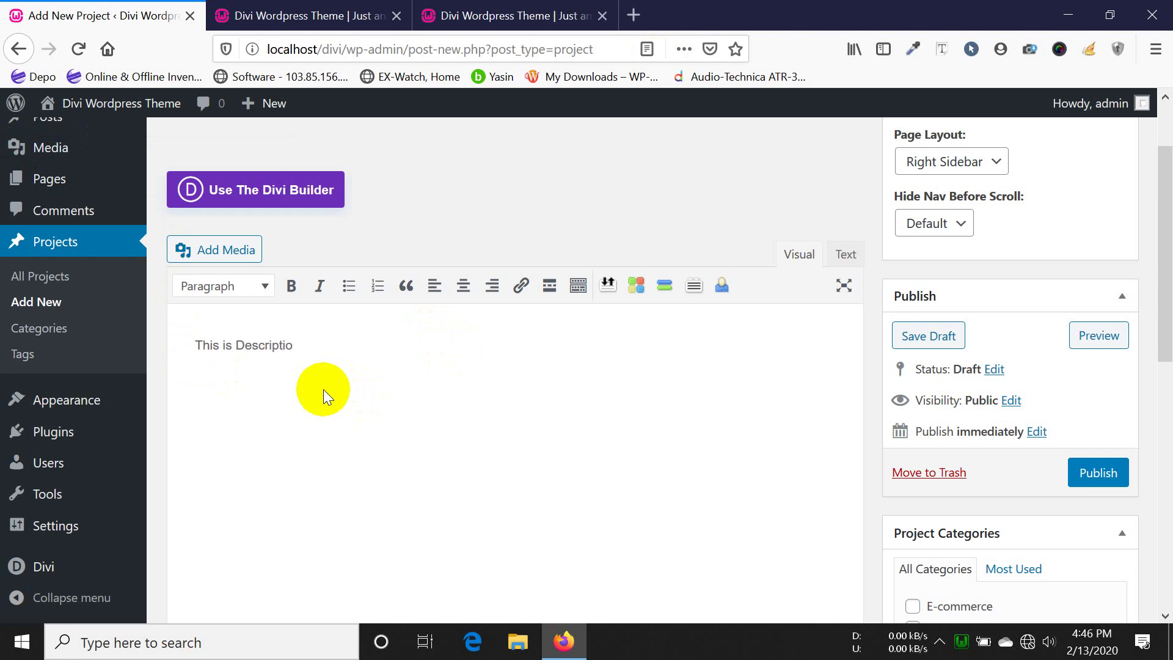
pyautogui.write('n')
# - Assign the project to the "Wordpress Customization" and "E-commerce" categories
pyautogui.scroll(-5, 574, 340)
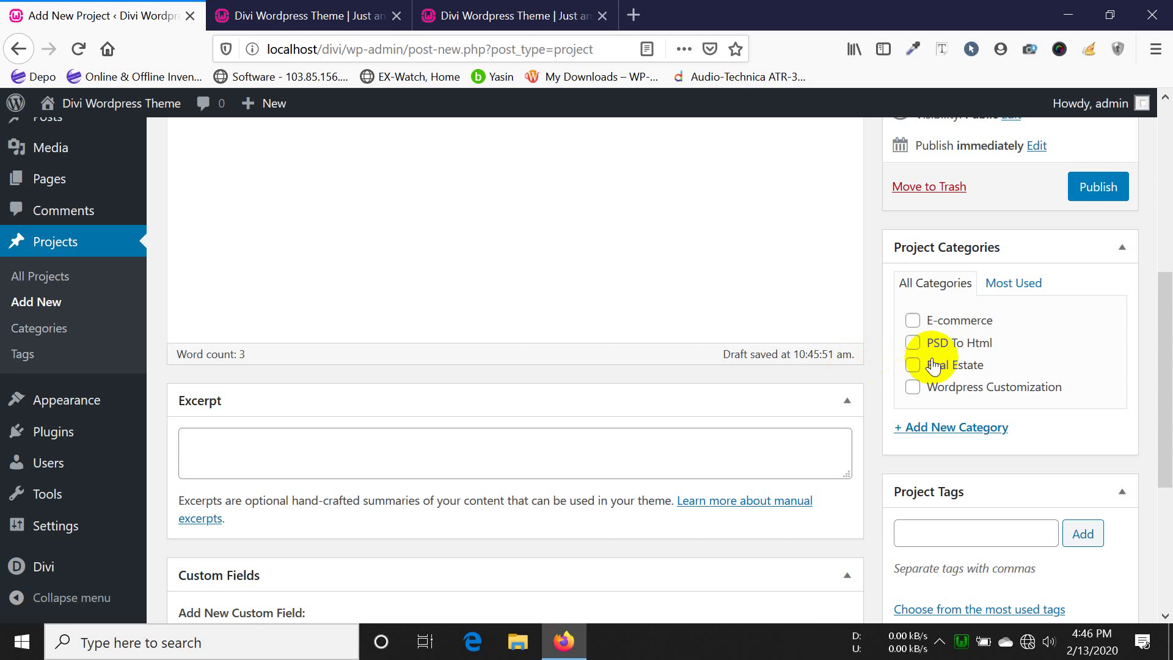
pyautogui.click(961, 387)
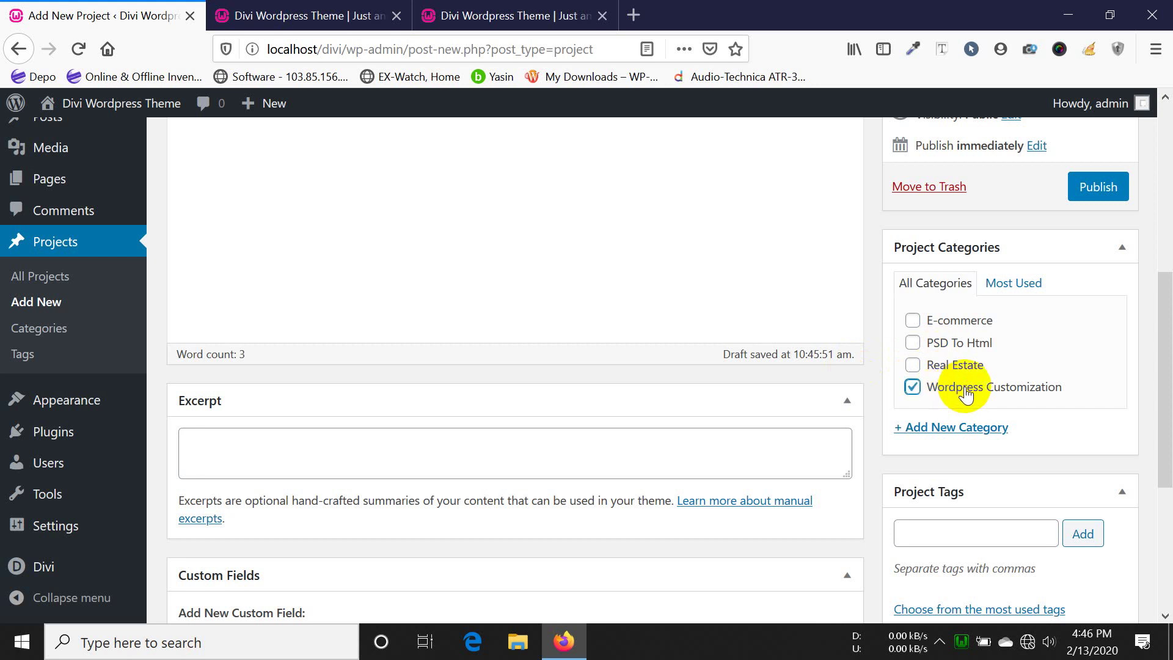
pyautogui.click(956, 330)
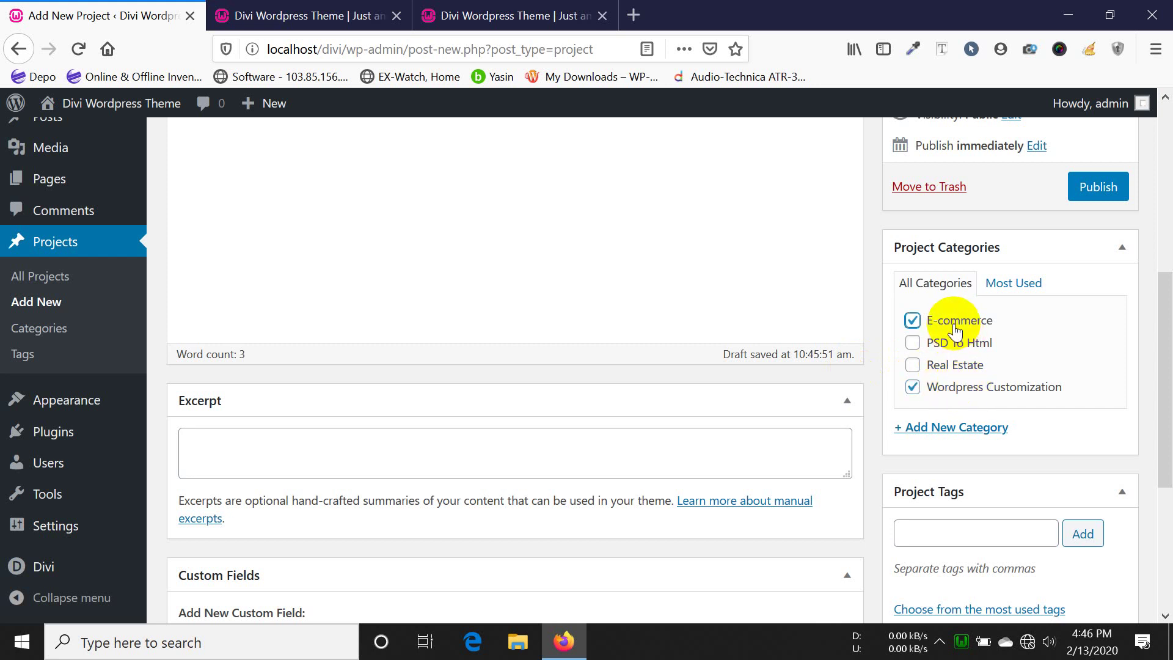
pyautogui.scroll(-3, 953, 331)
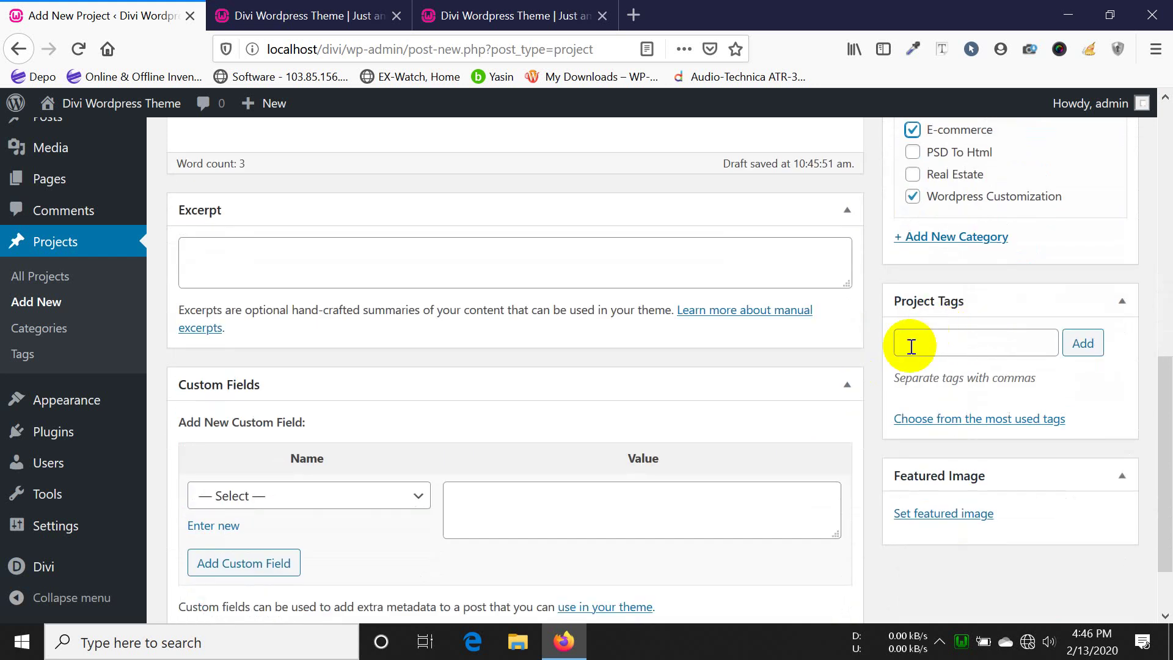
pyautogui.click(936, 344)
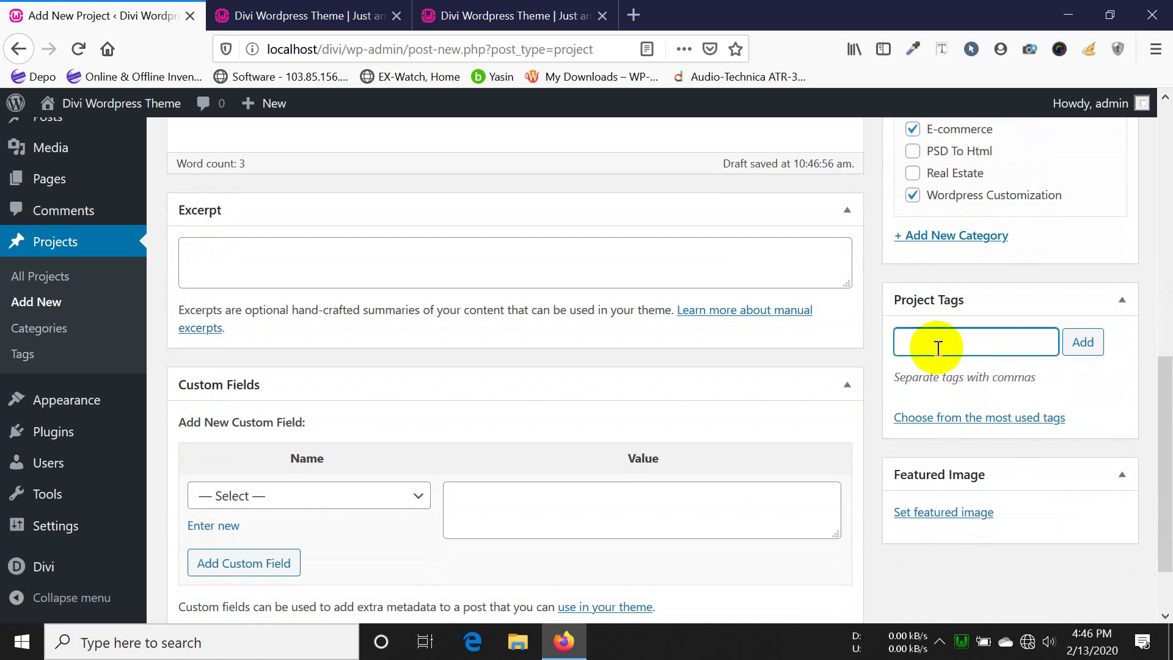
# - Start uploading a new file from the computer as the featured image of the "The Qik Buy" project
pyautogui.scroll(-2, 938, 347)
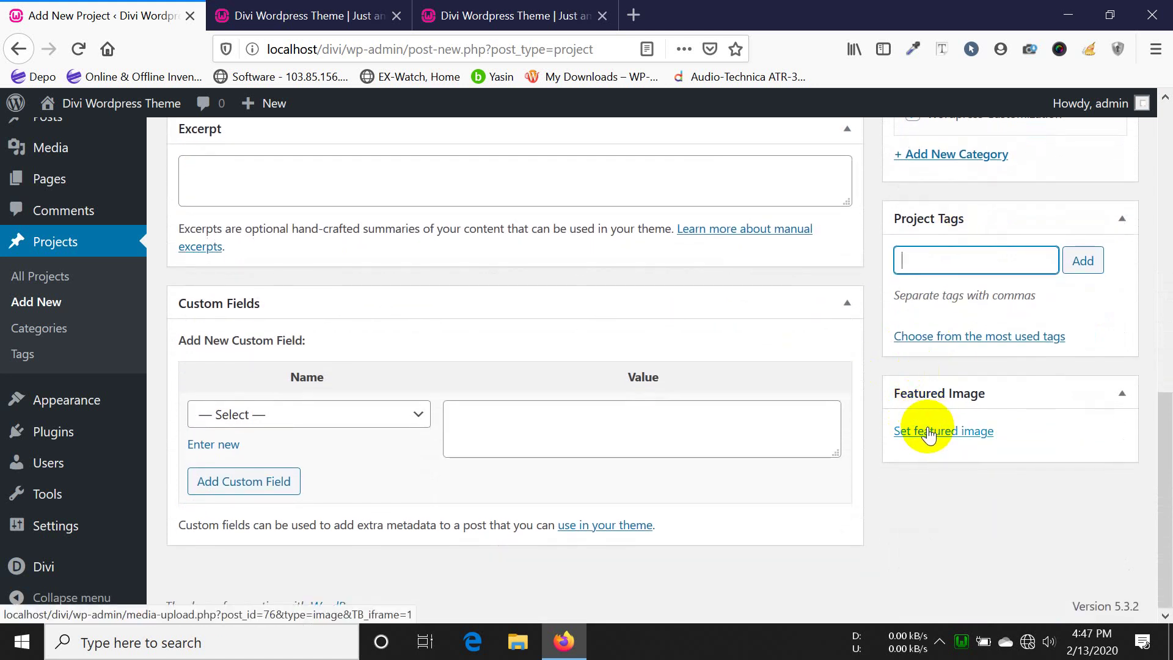
pyautogui.click(341, 8)
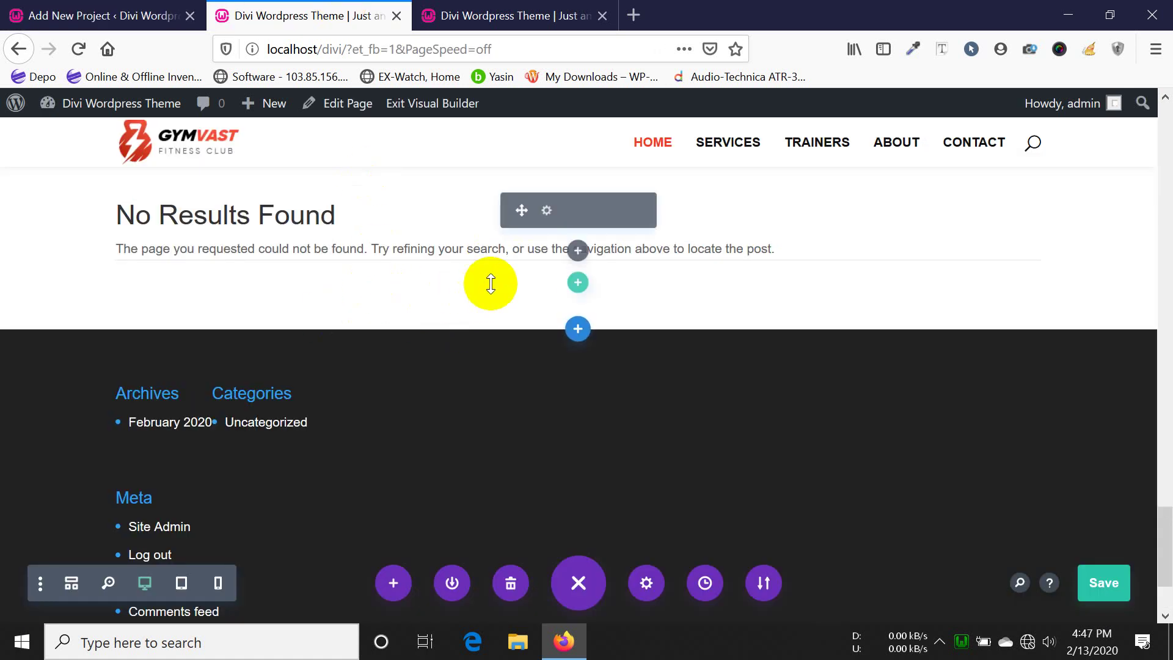
pyautogui.click(116, 16)
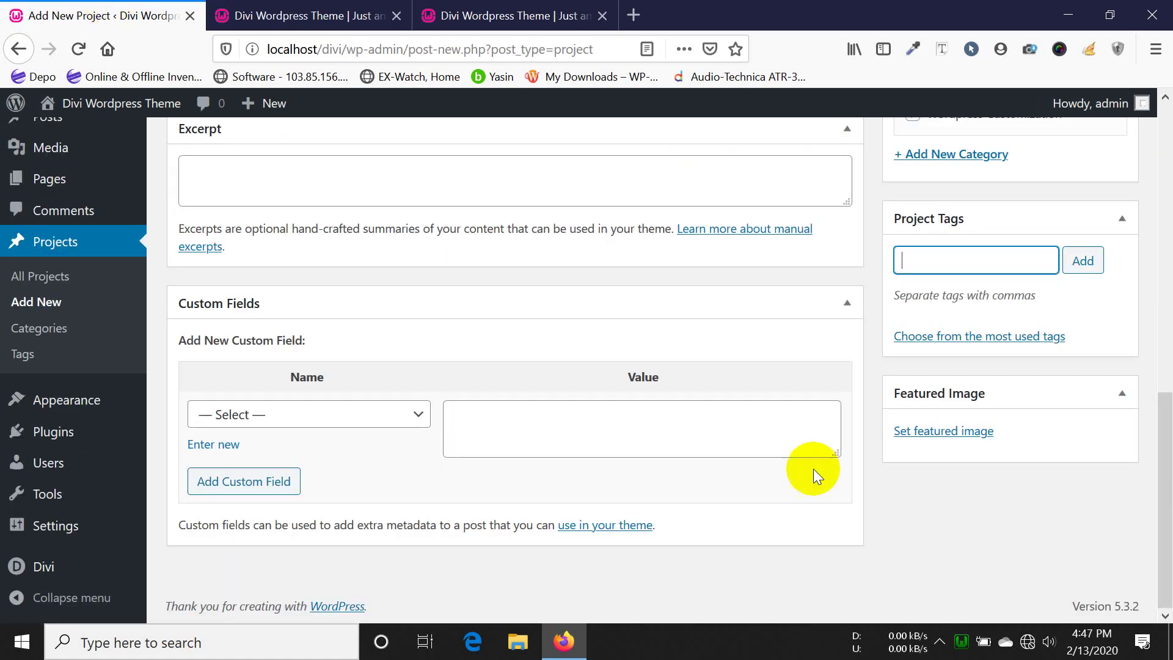
pyautogui.click(954, 431)
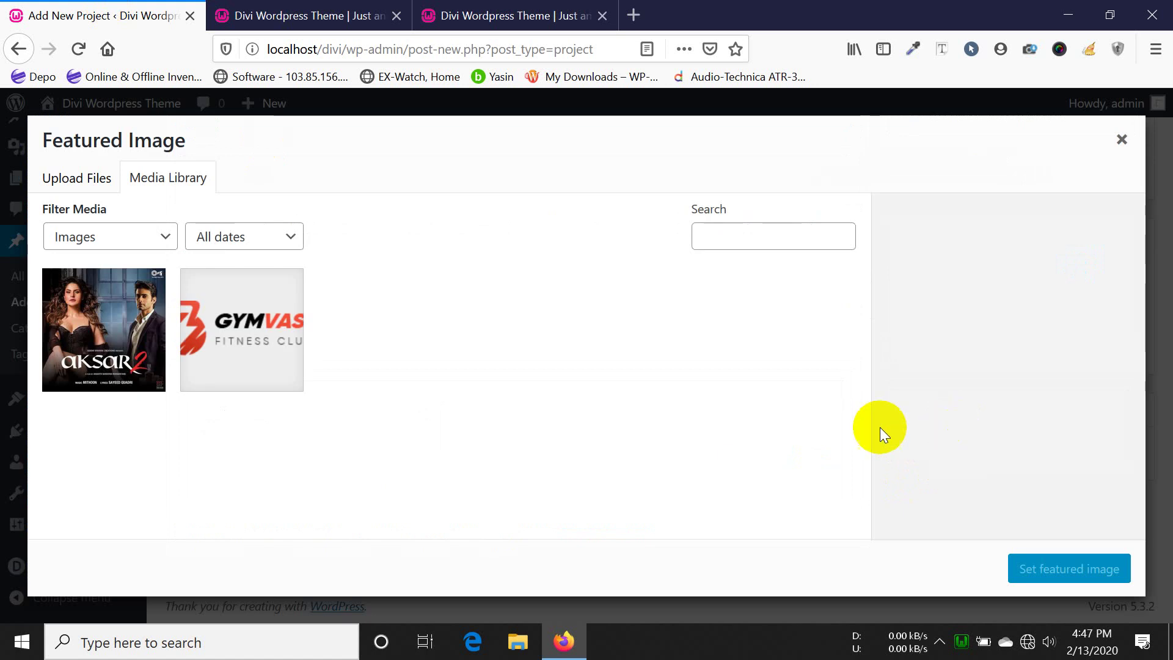
pyautogui.click(75, 183)
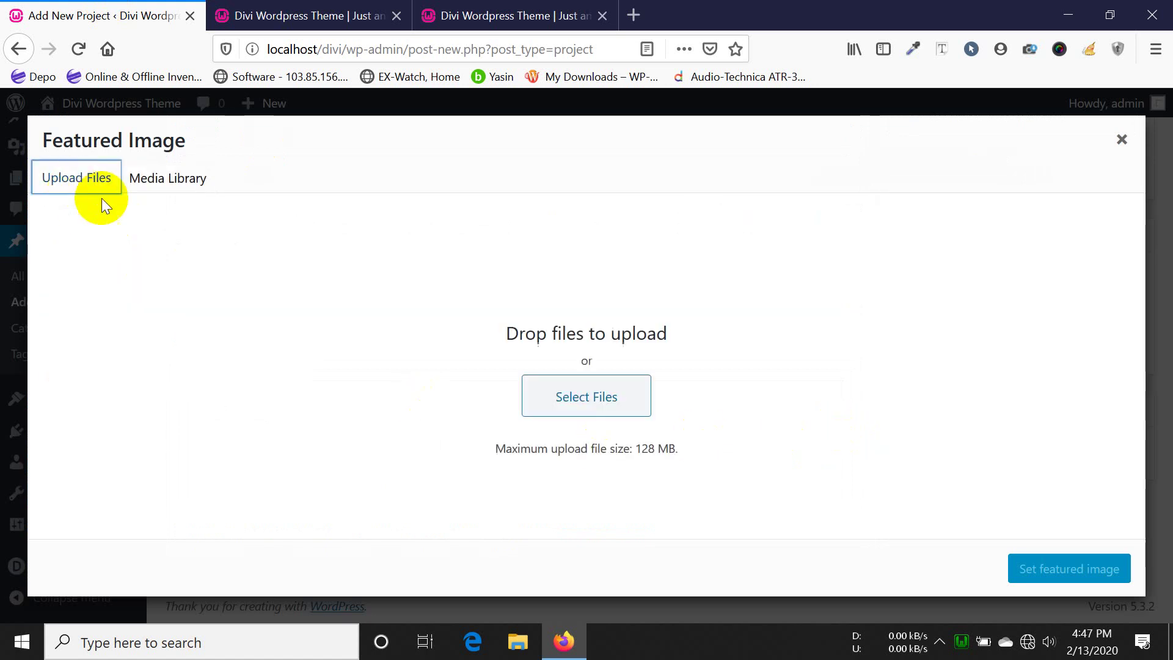
pyautogui.click(586, 389)
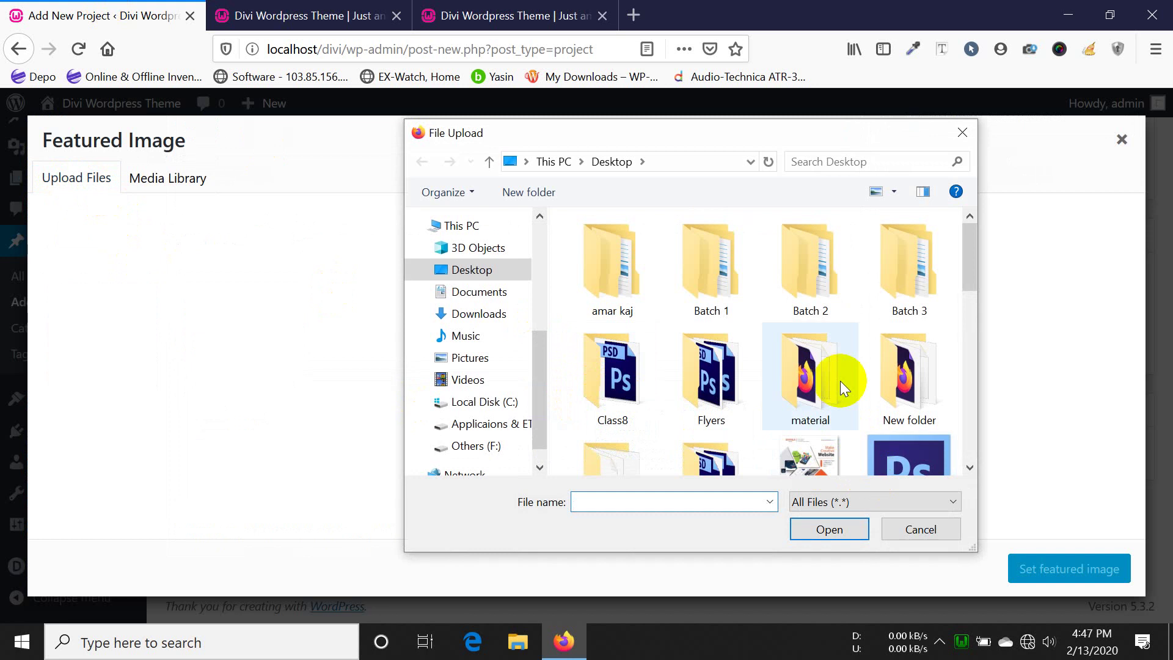
# - Upload home-bg.jpg from the img folder inside the Desktop's material folder
pyautogui.scroll(-3, 842, 382)
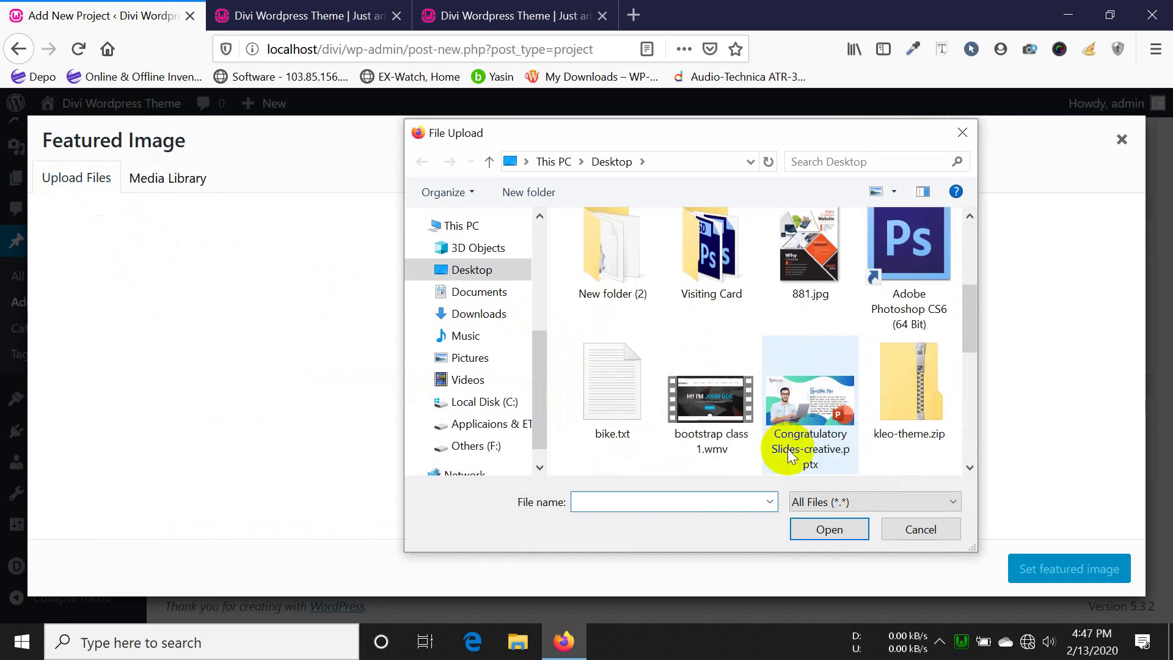
pyautogui.scroll(1, 807, 300)
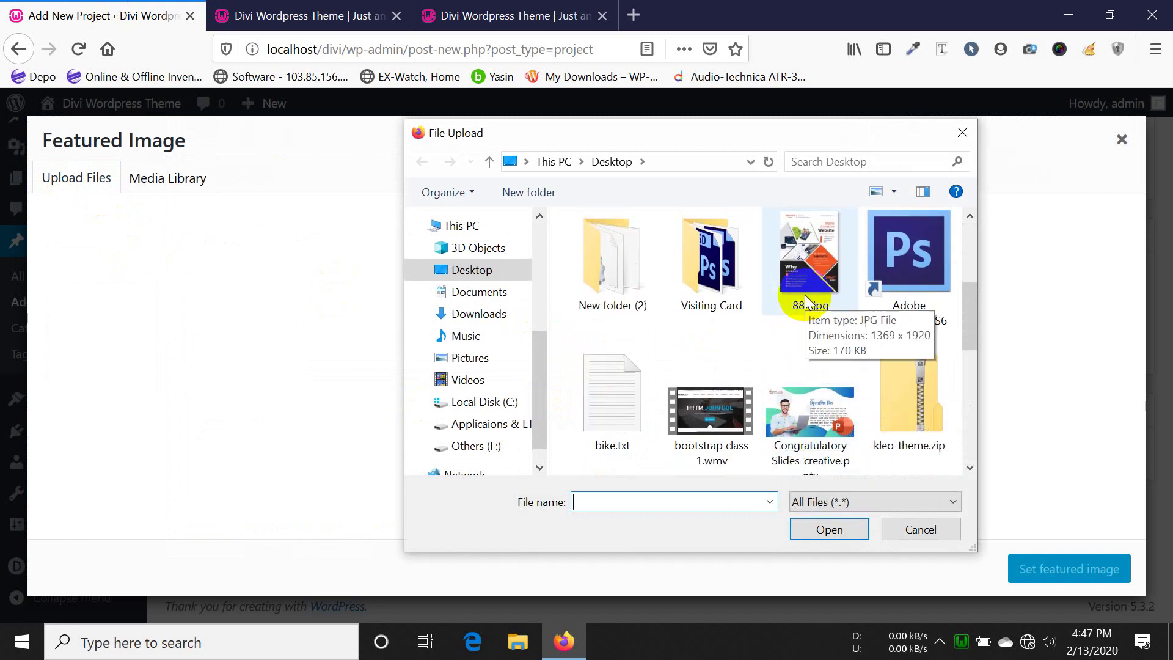
pyautogui.scroll(3, 807, 301)
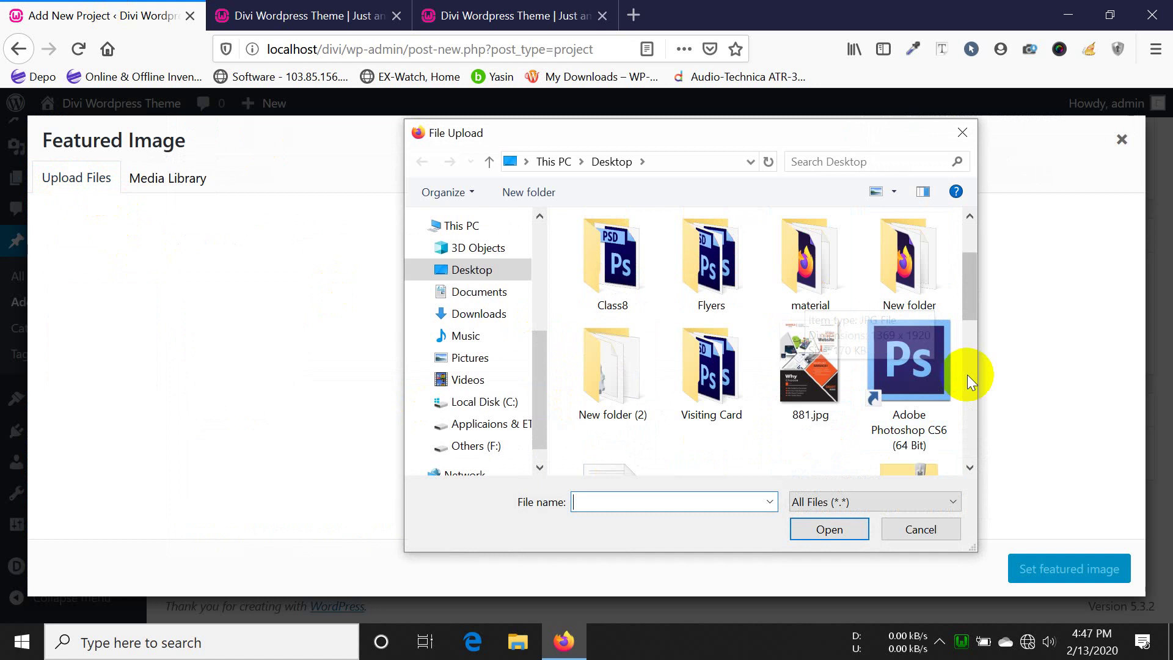
pyautogui.doubleClick(805, 293)
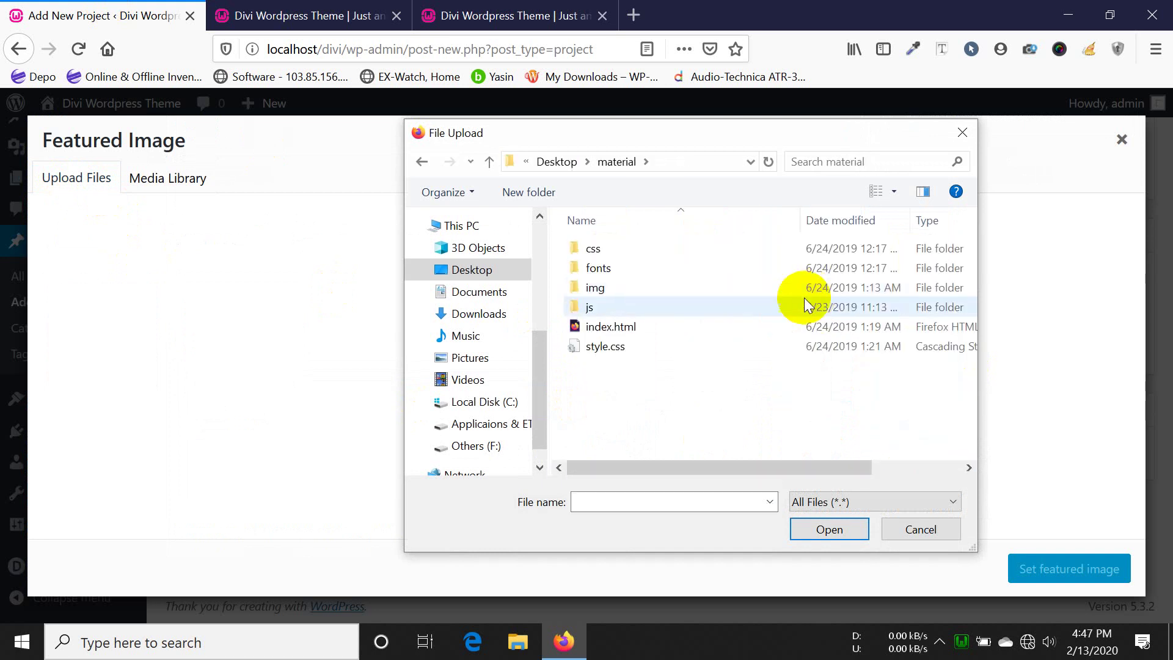
pyautogui.doubleClick(636, 287)
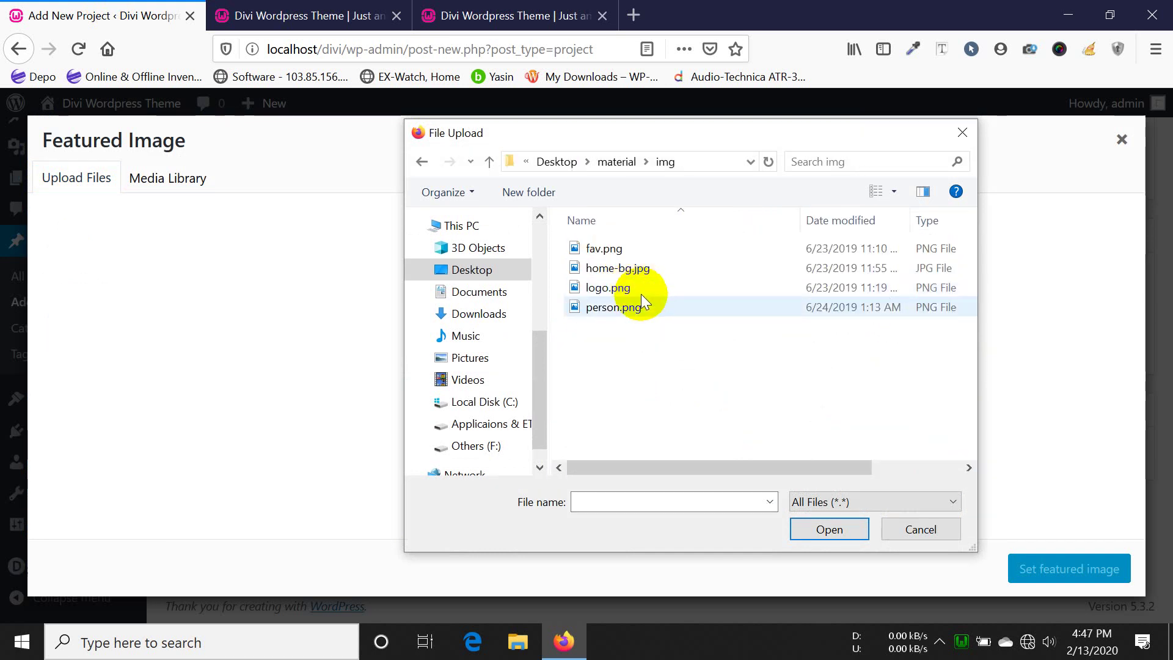
pyautogui.click(876, 193)
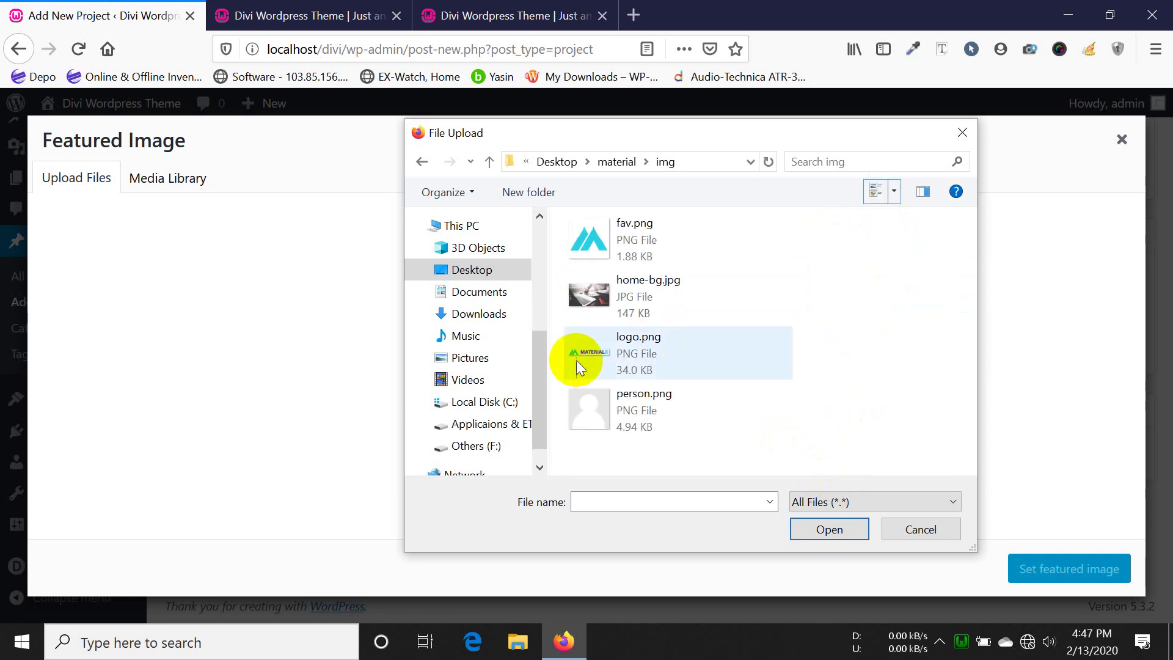
pyautogui.doubleClick(650, 293)
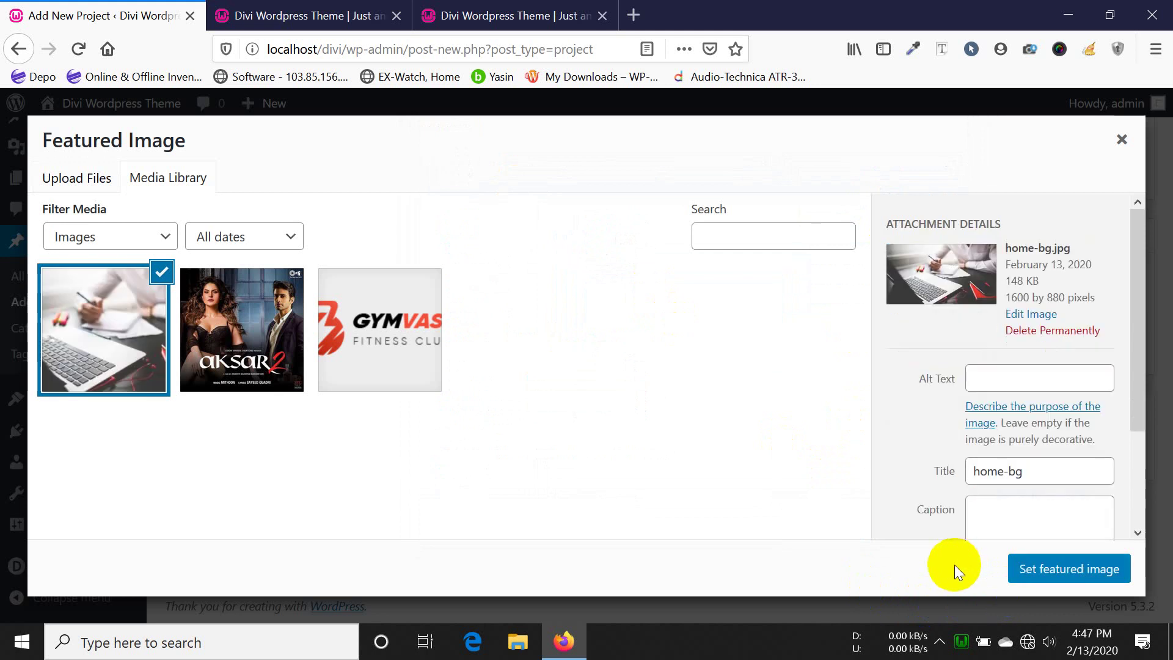
# - Set the uploaded home-bg image as the project's featured image and publish the project
pyautogui.click(1062, 565)
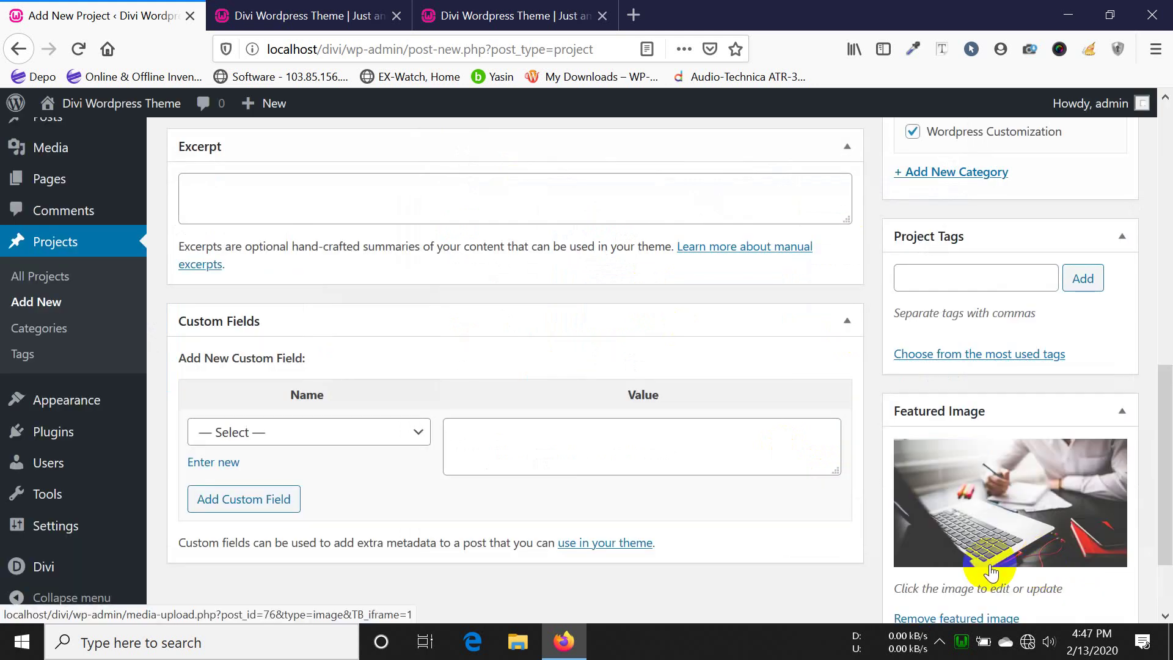
pyautogui.scroll(10, 993, 288)
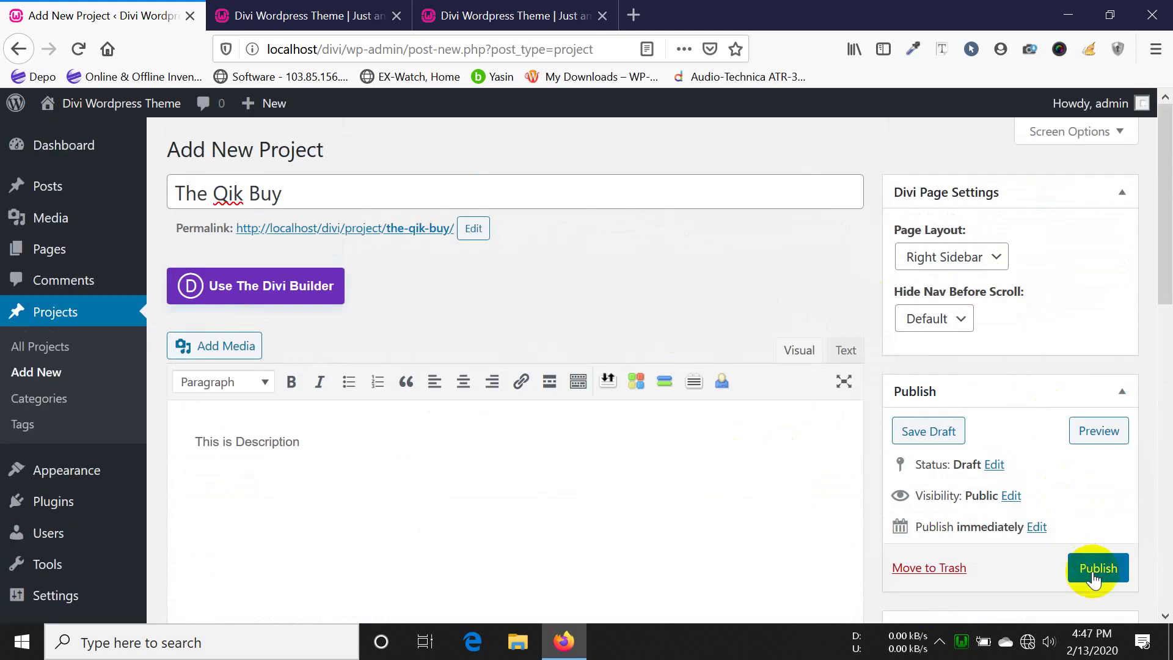
pyautogui.click(1093, 568)
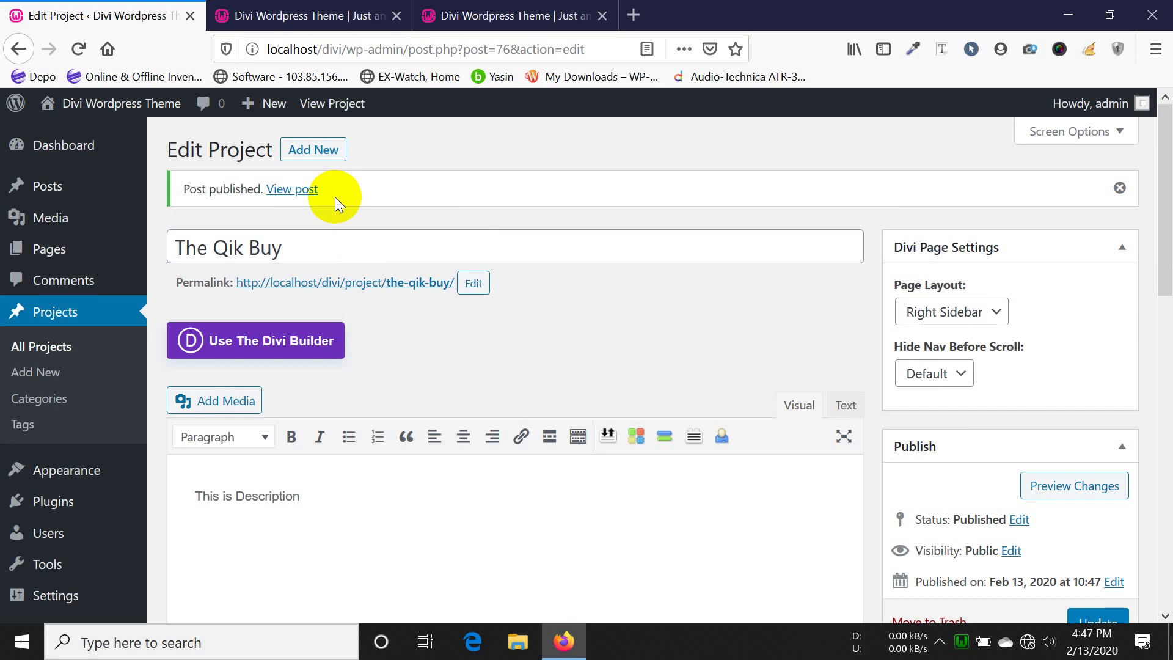
# - Start another new project titled "Web Program Io" and assign it to the "PSD To Html" category
pyautogui.click(330, 152)
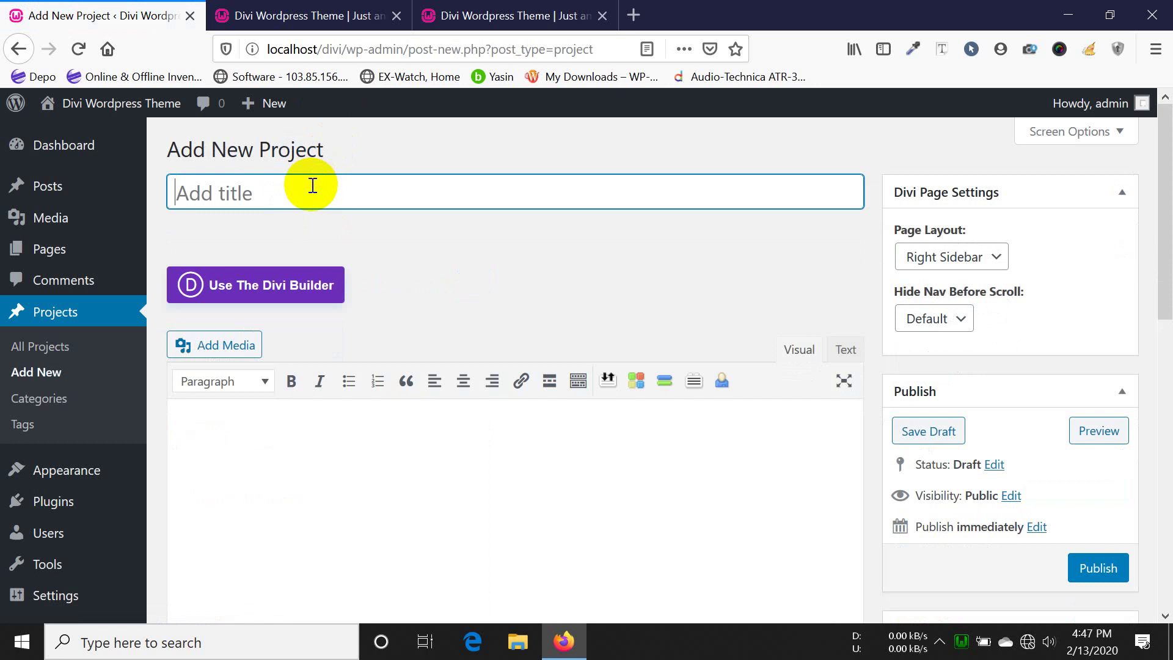
pyautogui.write('Web Program lo')
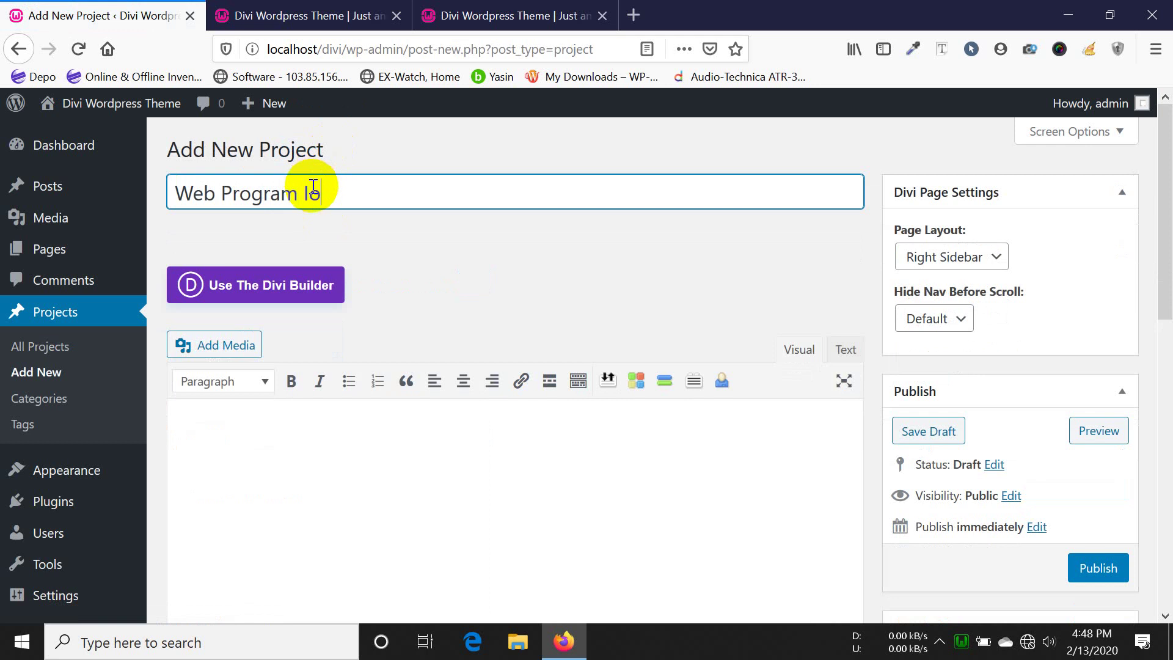
pyautogui.scroll(-3, 613, 347)
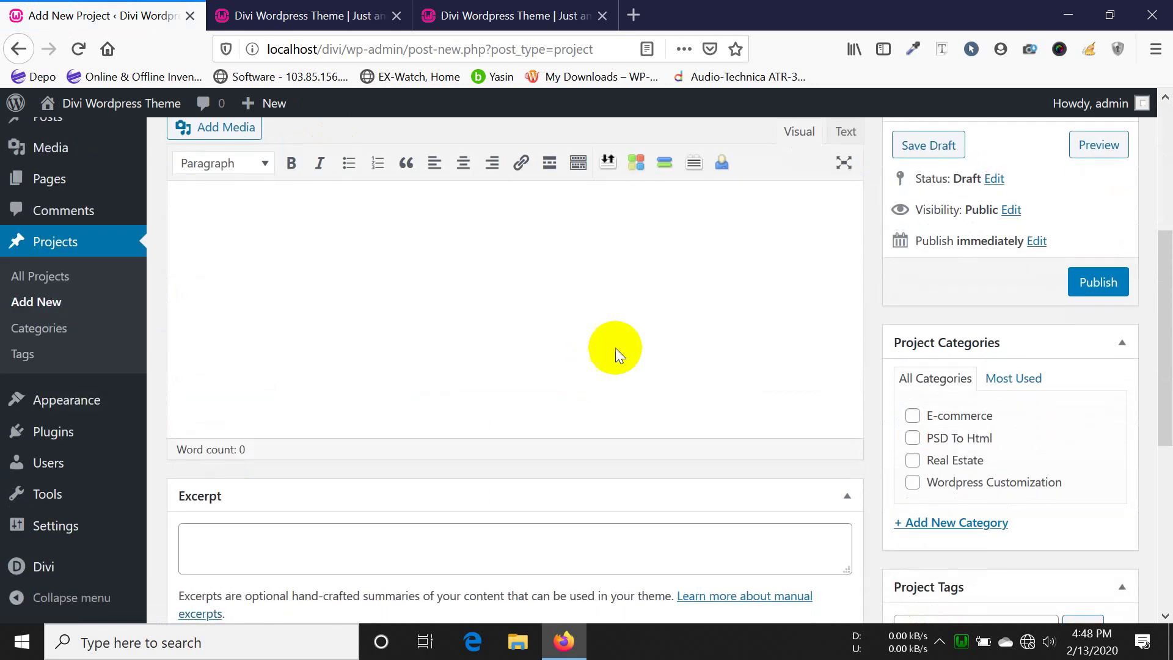
pyautogui.click(952, 445)
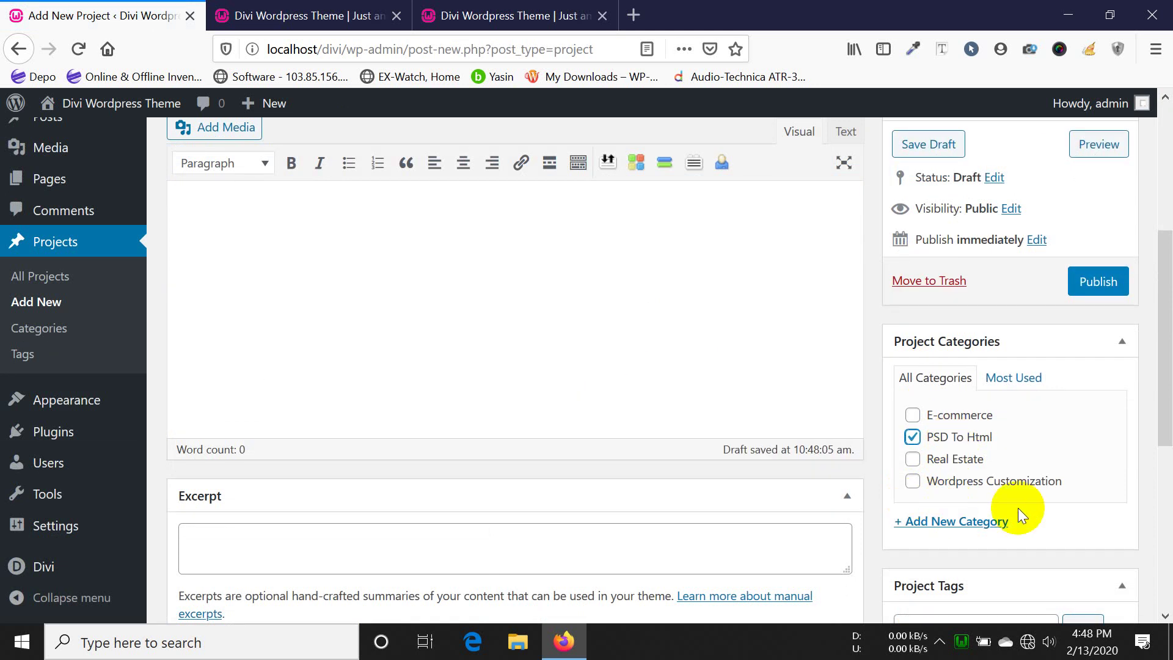
# - Upload slide-3.png from the Downloads folder for the new project's featured image
pyautogui.scroll(-5, 1018, 509)
pyautogui.click(957, 432)
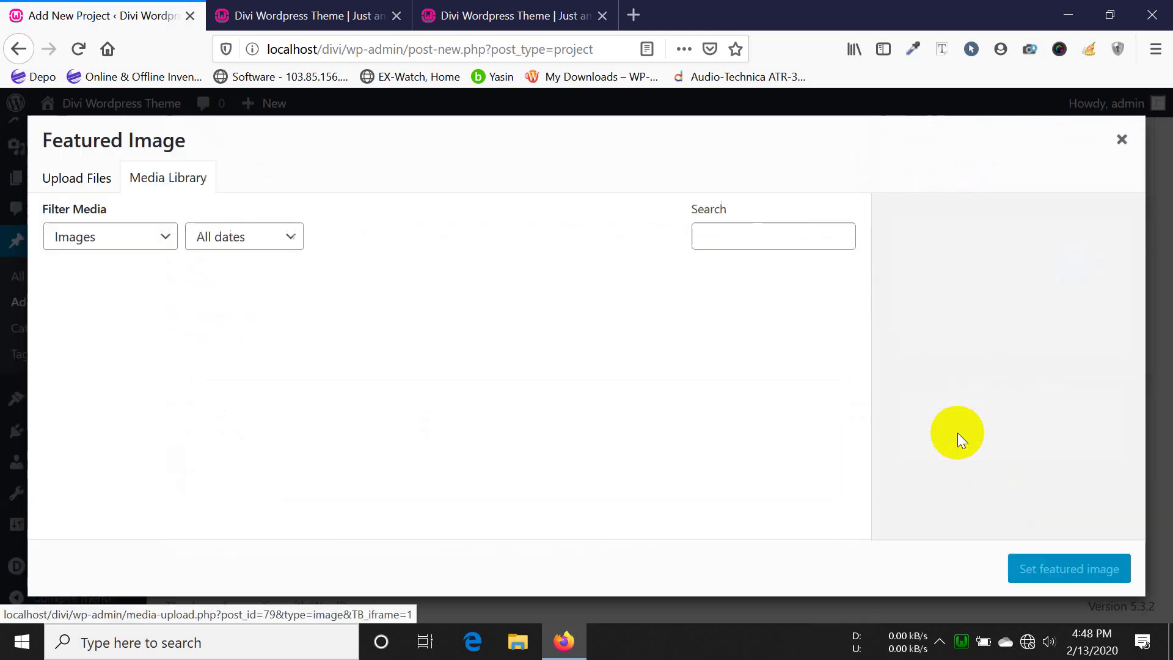
pyautogui.click(98, 183)
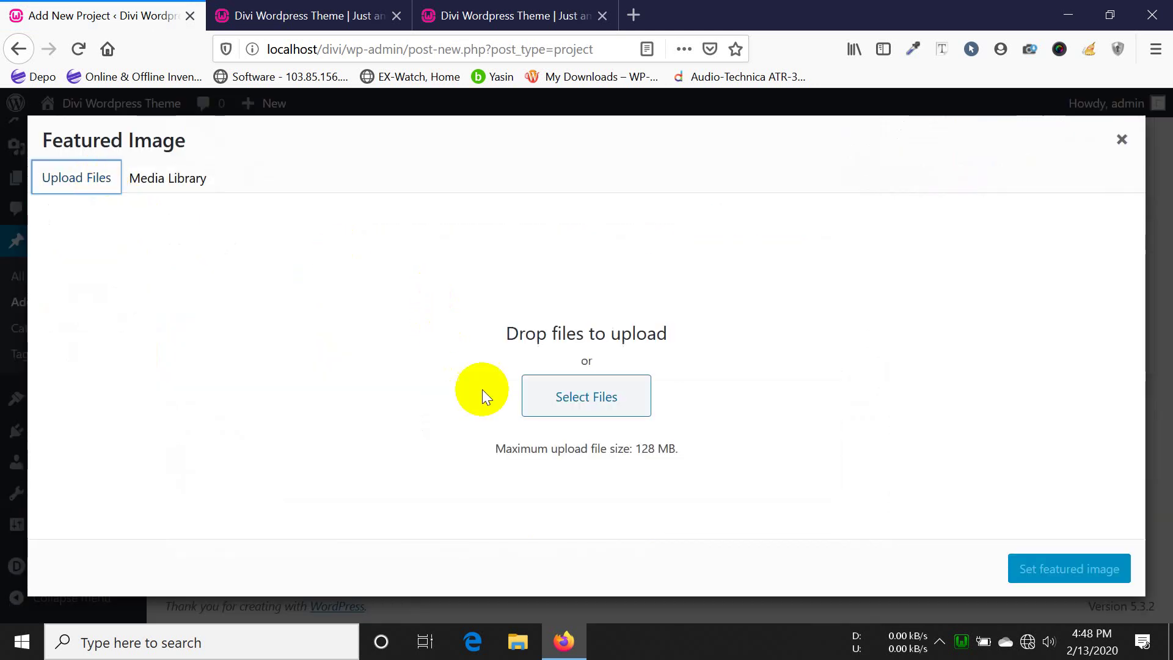
pyautogui.click(606, 405)
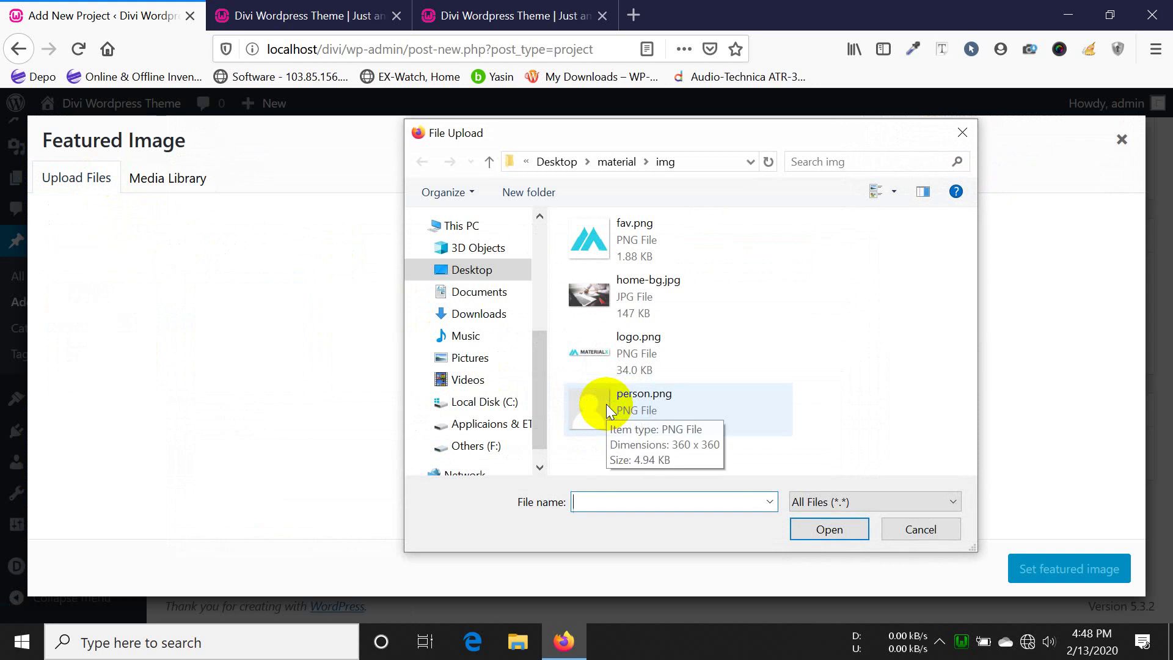
pyautogui.click(480, 313)
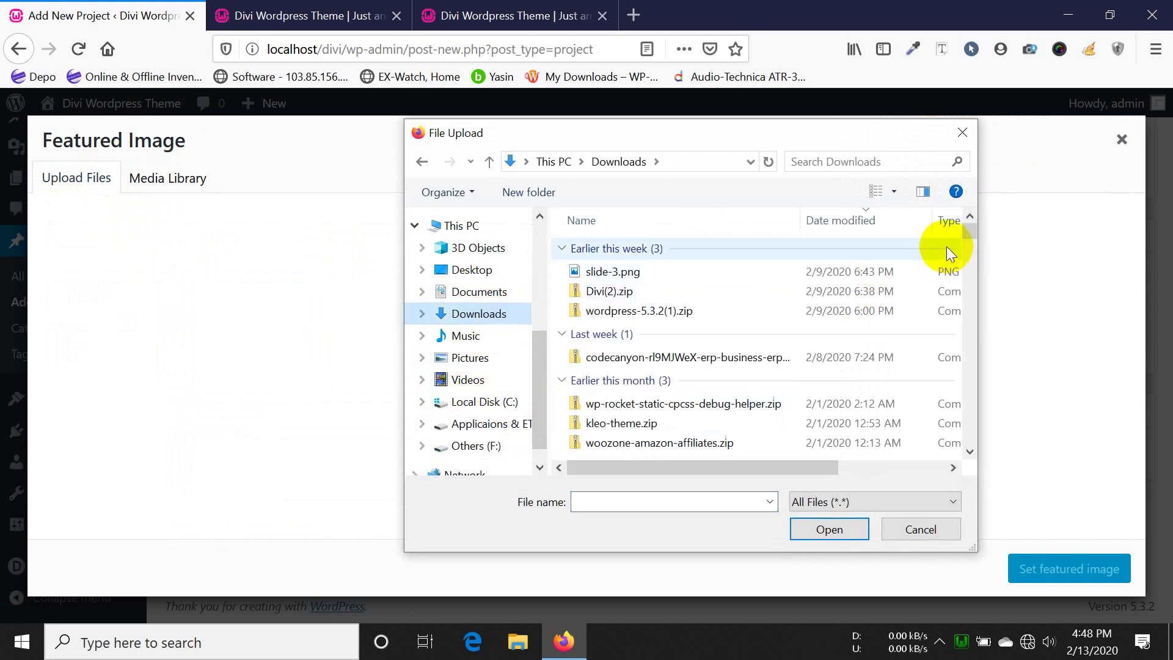
pyautogui.click(622, 274)
pyautogui.doubleClick(623, 274)
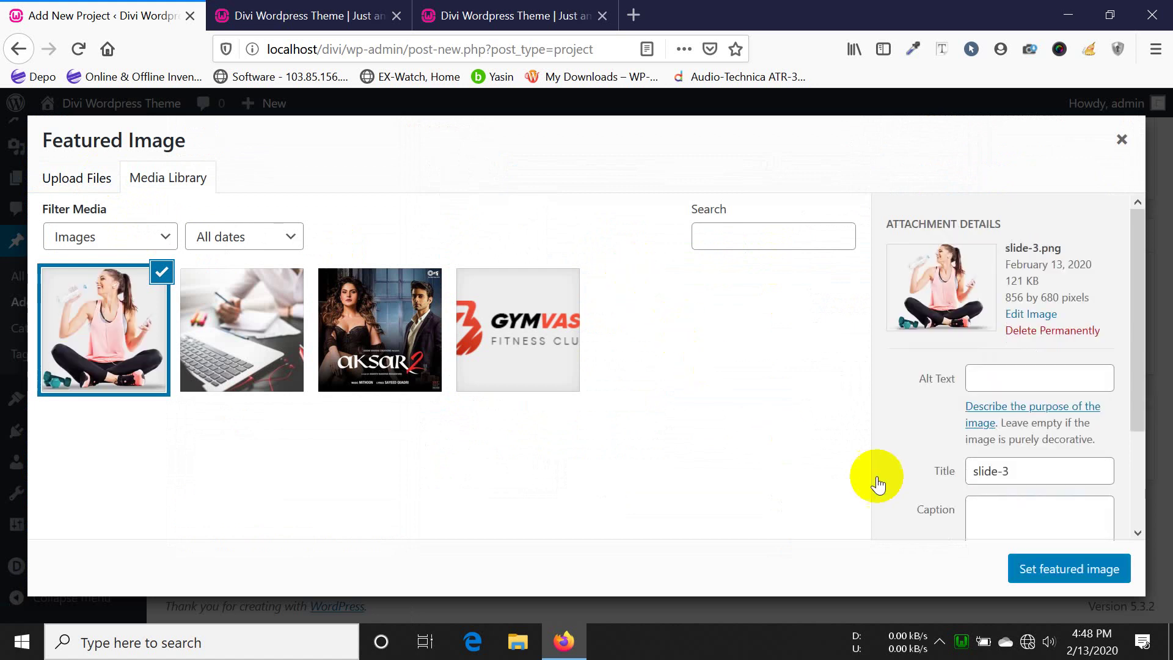
# - Set the slide-3 image as the project's featured image and publish the "Web Program Io" project
pyautogui.click(1045, 567)
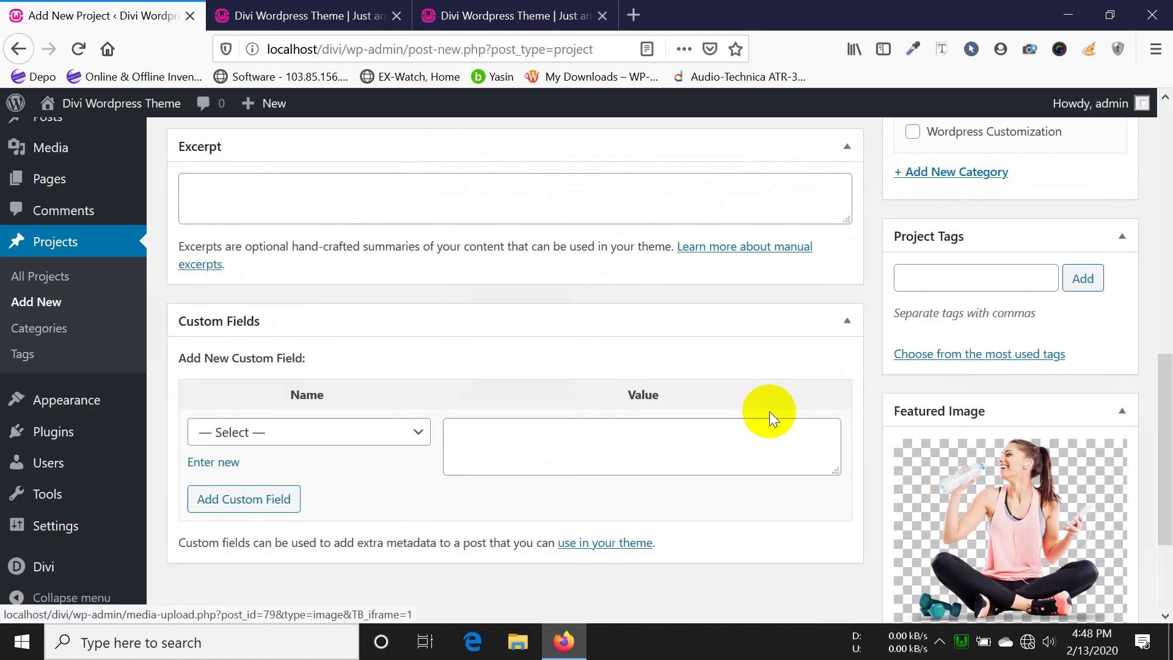
pyautogui.scroll(8, 927, 347)
pyautogui.click(1065, 400)
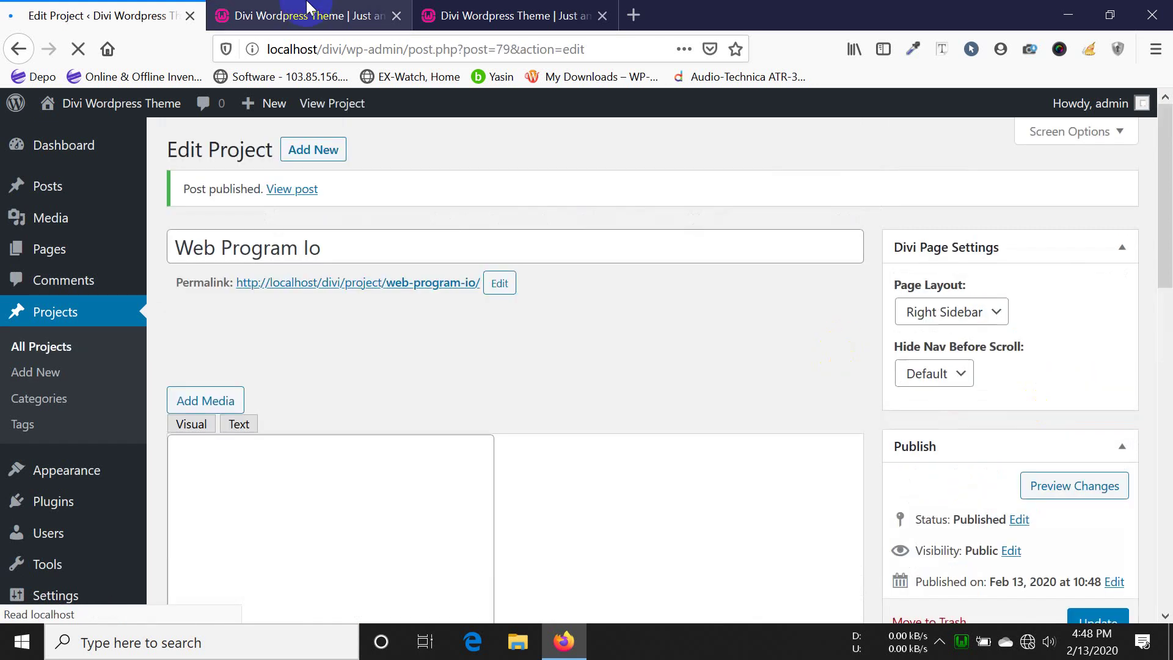
# - Save the home page in the Visual Builder and set the Filterable Portfolio module's post count to 12
pyautogui.click(301, 15)
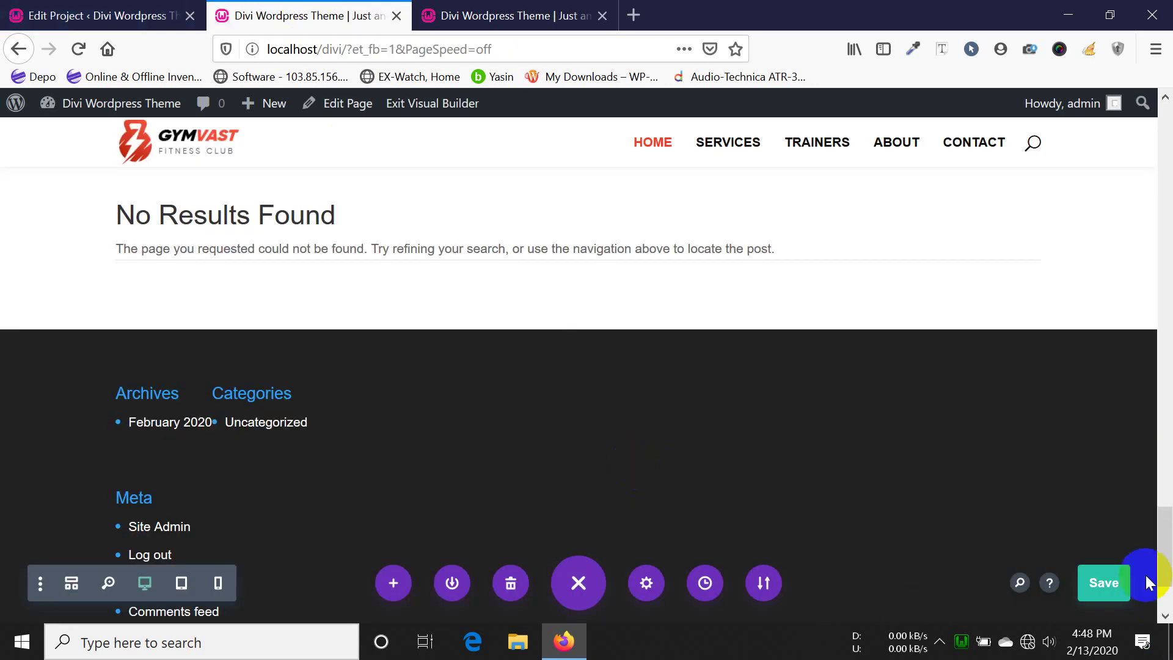
pyautogui.click(1106, 580)
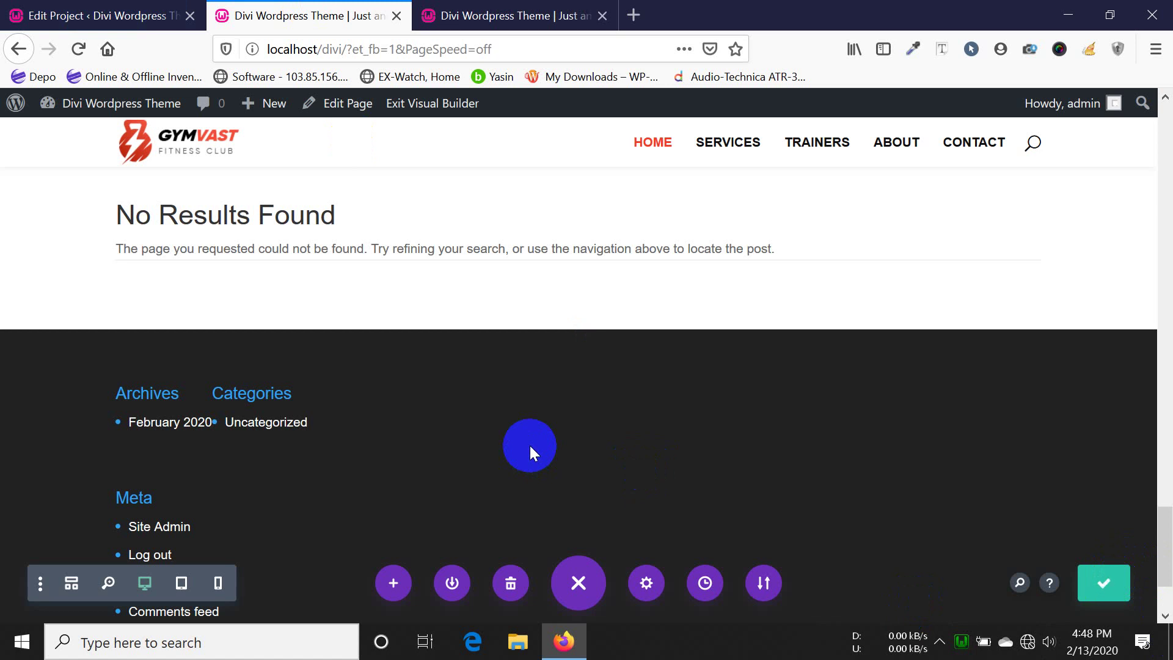
pyautogui.moveTo(506, 241)
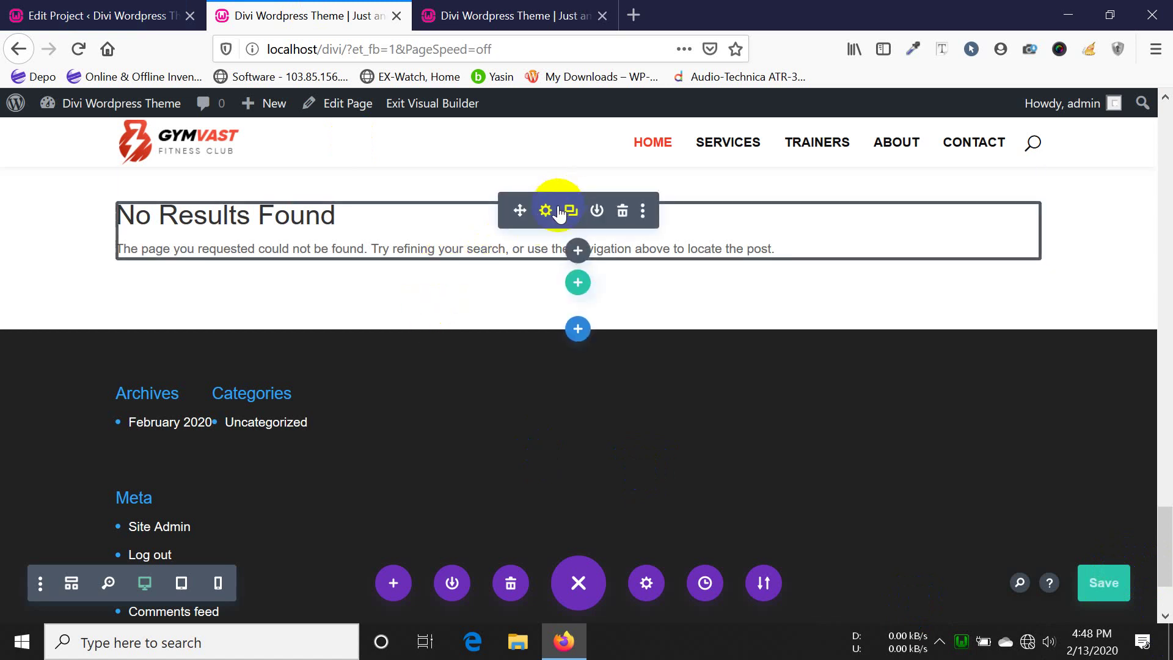
pyautogui.click(546, 211)
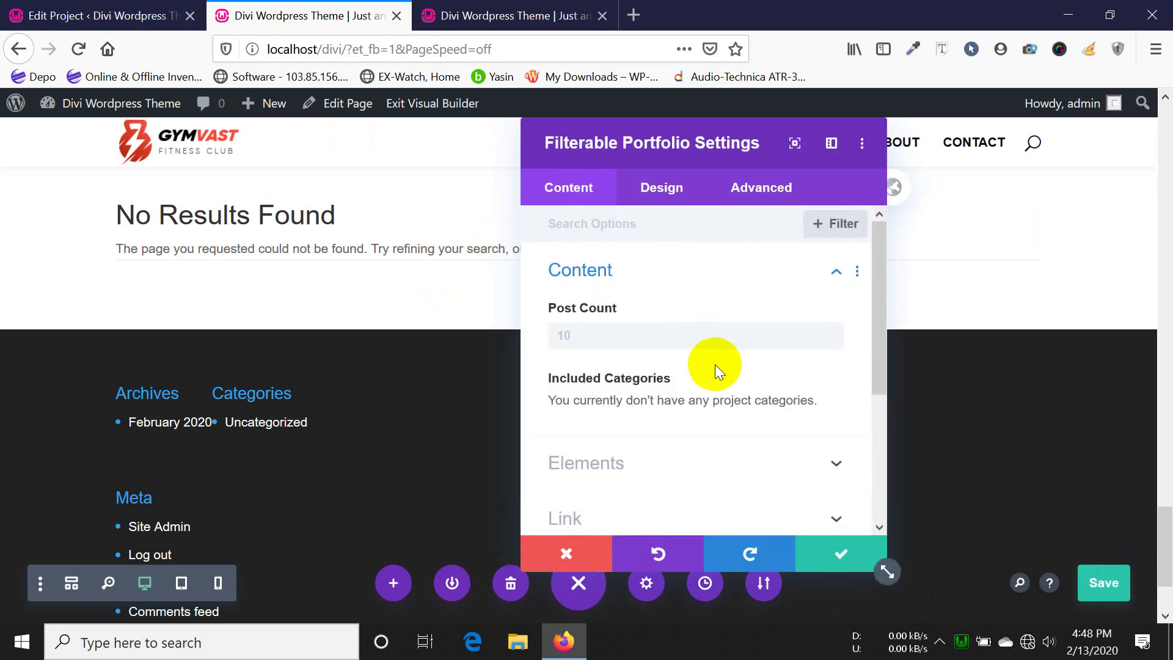
pyautogui.click(655, 342)
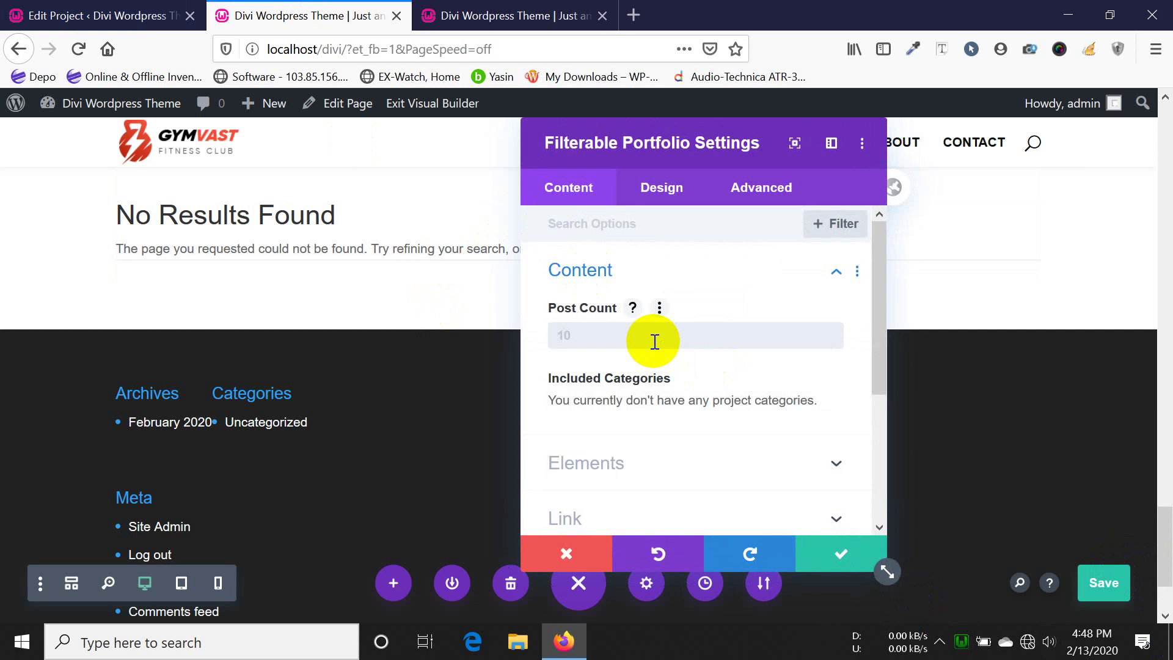
pyautogui.write('12')
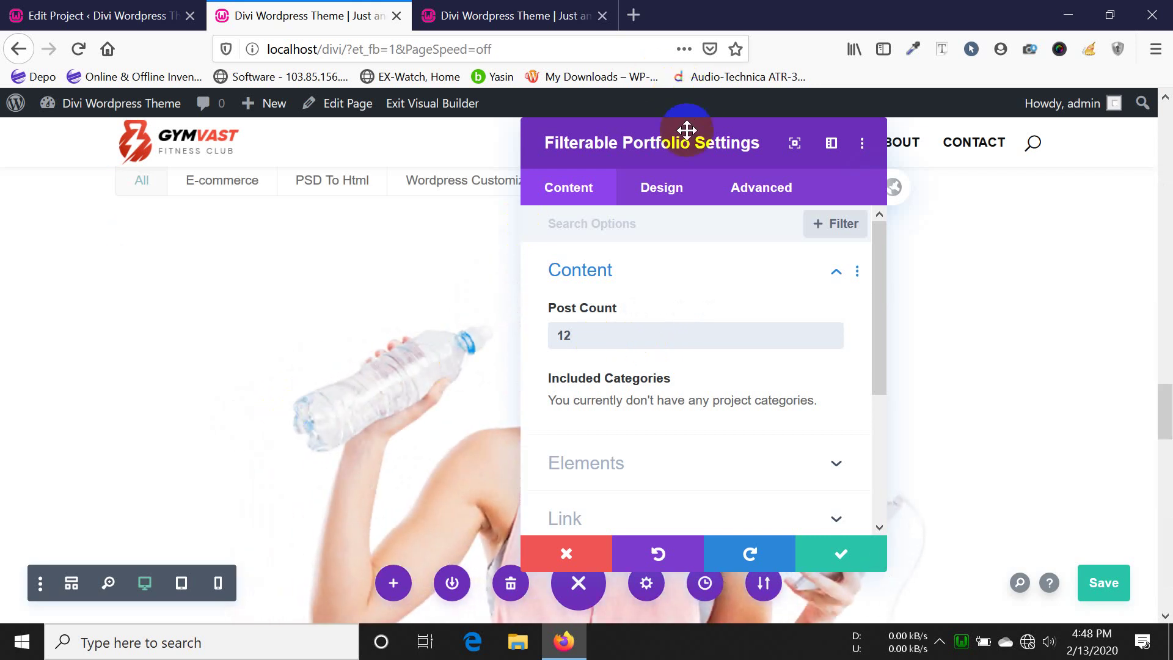
# - Move the Filterable Portfolio settings window aside and examine the portfolio's category filters and project images on the page
pyautogui.moveTo(687, 131); pyautogui.dragTo(898, 267)
pyautogui.scroll(2, 284, 376)
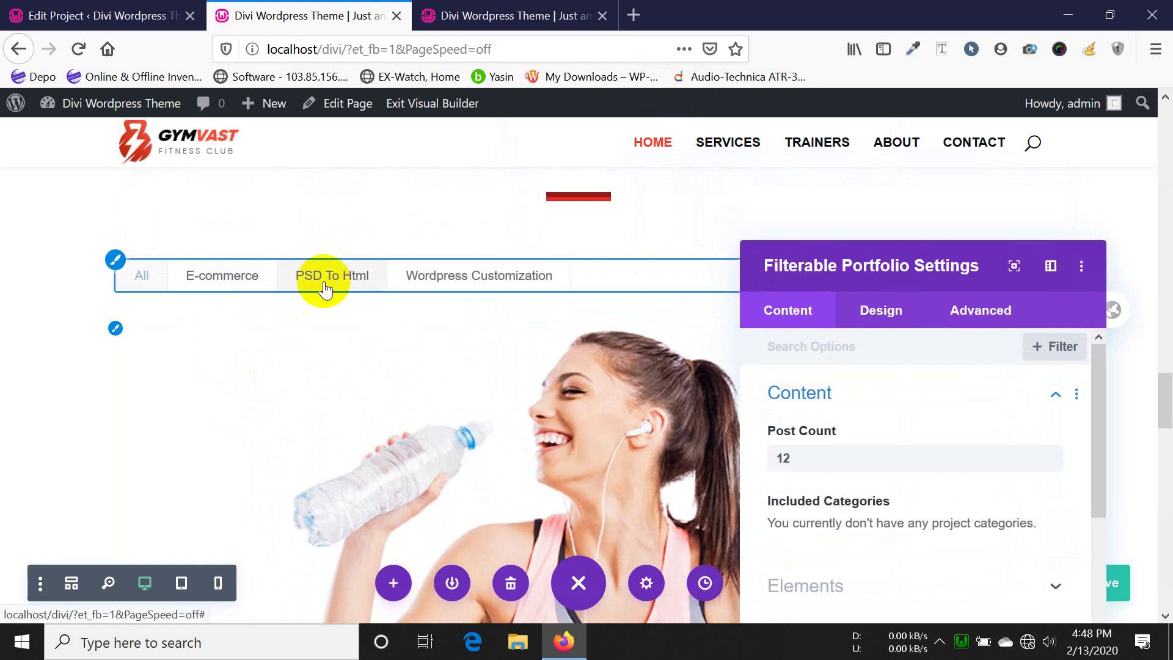
pyautogui.scroll(-6, 441, 349)
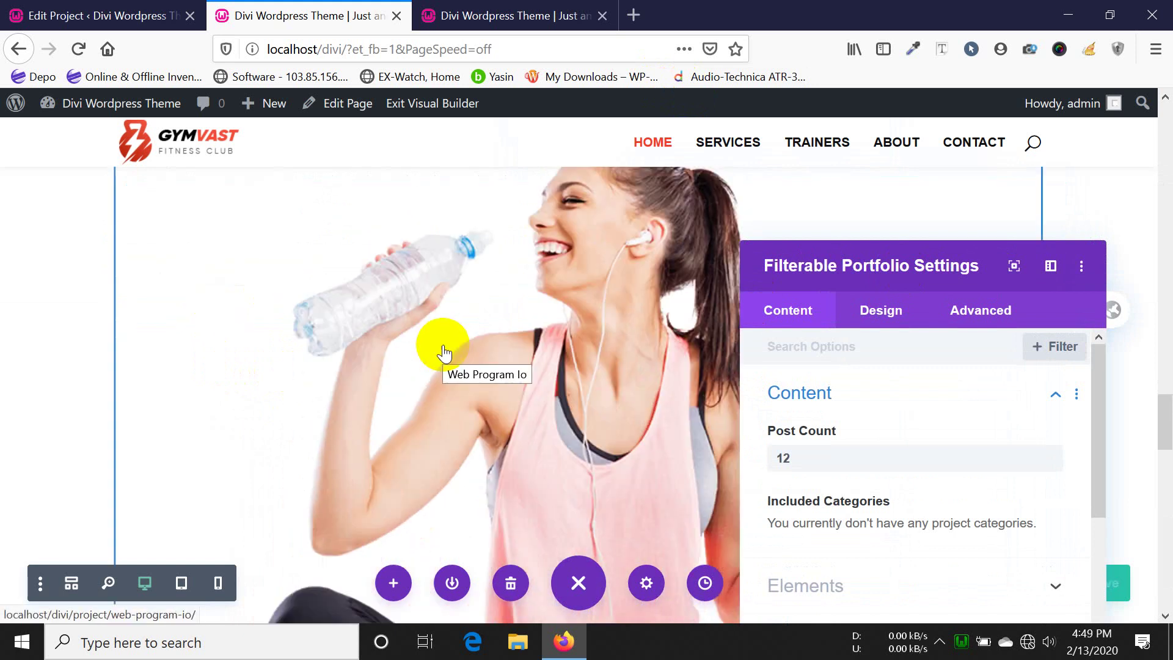
# - Look through the full-width portfolio's project images, titles and category labels on the page
pyautogui.scroll(-3, 443, 353)
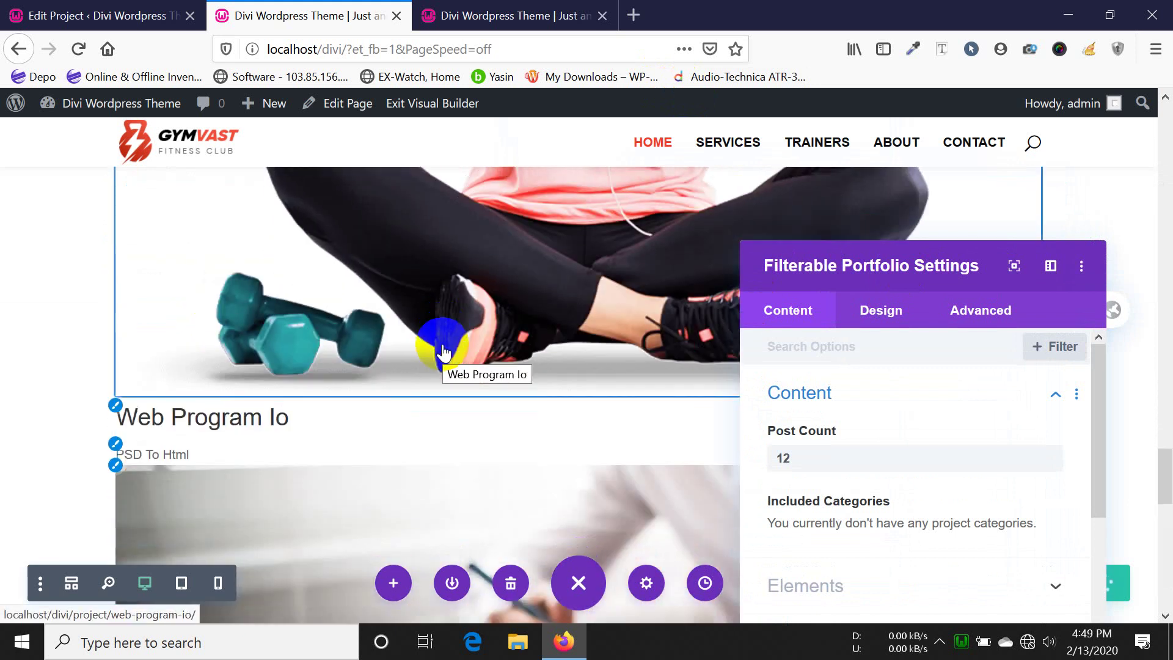
pyautogui.scroll(-5, 443, 353)
pyautogui.scroll(5, 446, 348)
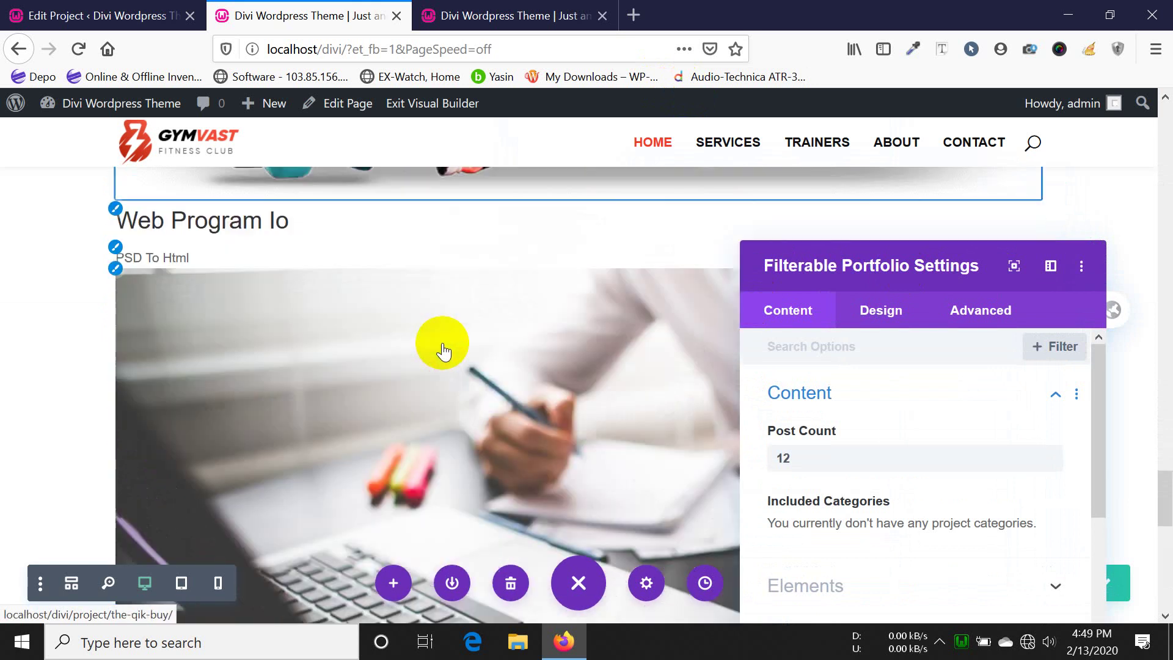
pyautogui.scroll(-15, 279, 367)
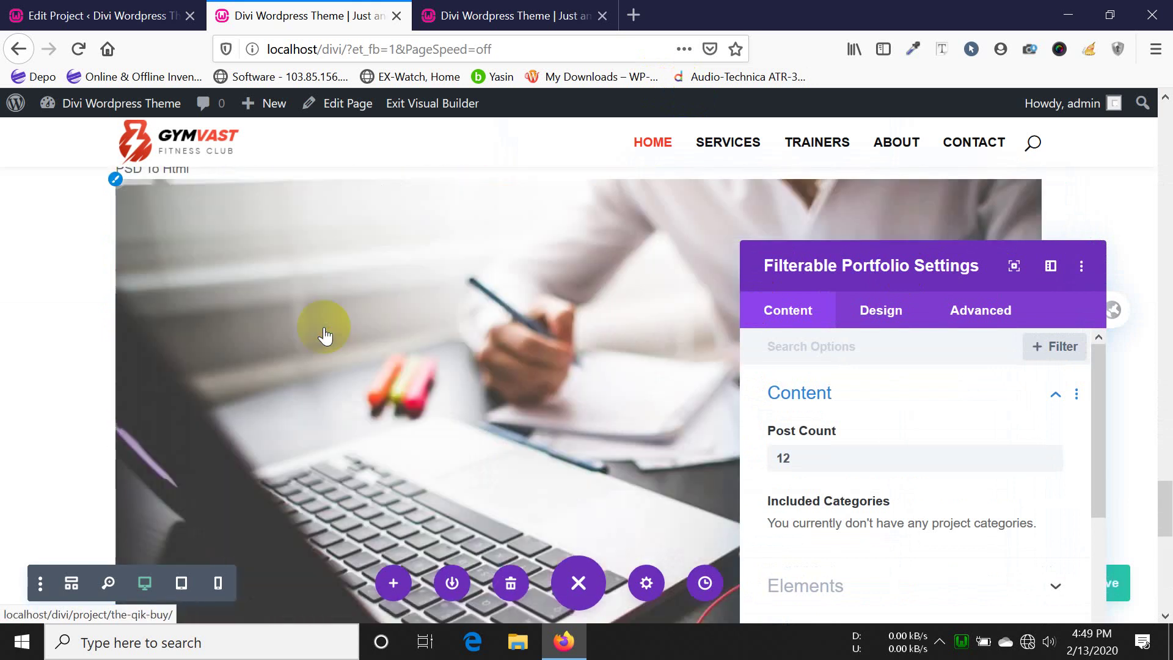
pyautogui.scroll(15, 324, 329)
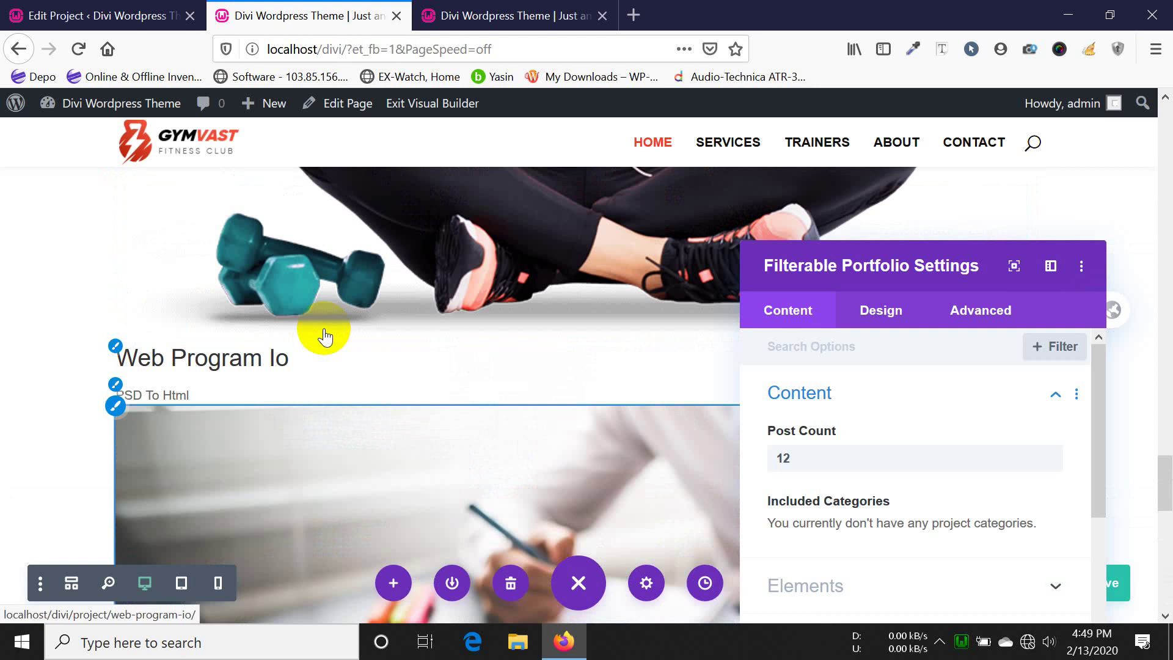
pyautogui.scroll(5, 382, 357)
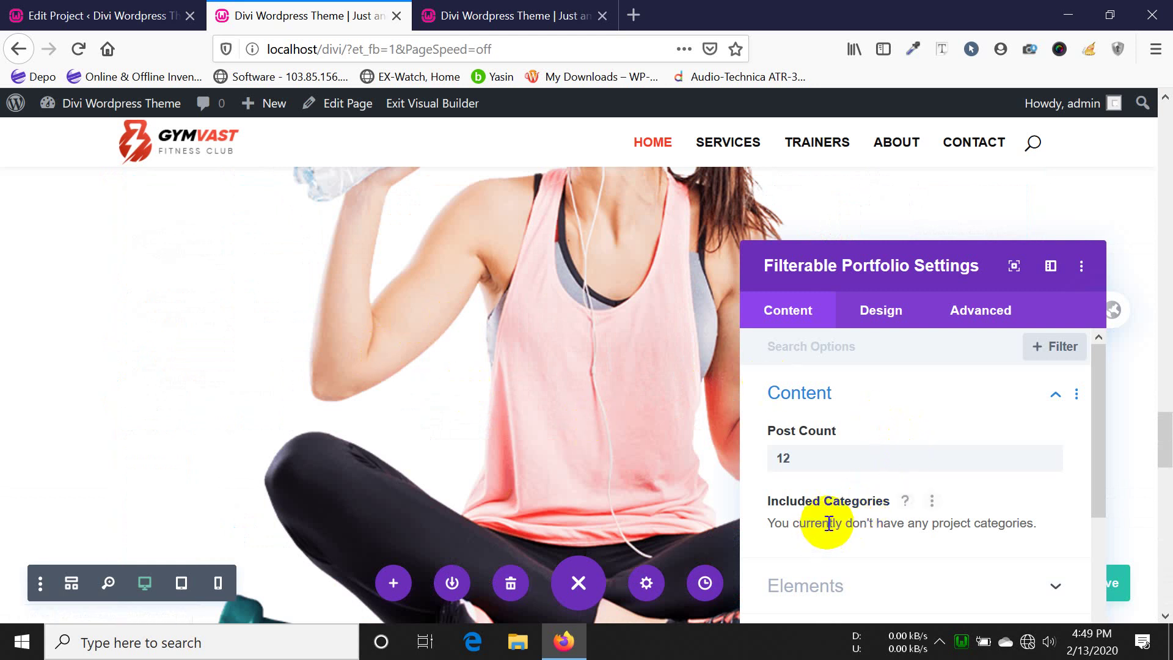
# - Turn off Show Title in the Filterable Portfolio module's Elements settings
pyautogui.scroll(-3, 898, 507)
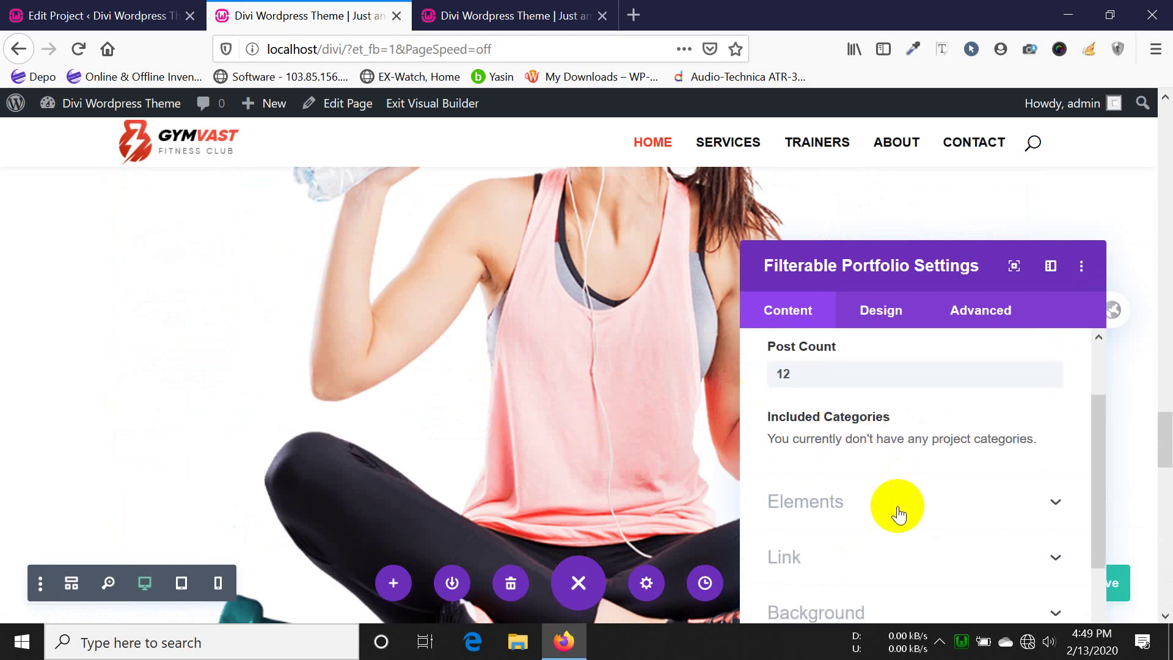
pyautogui.click(898, 516)
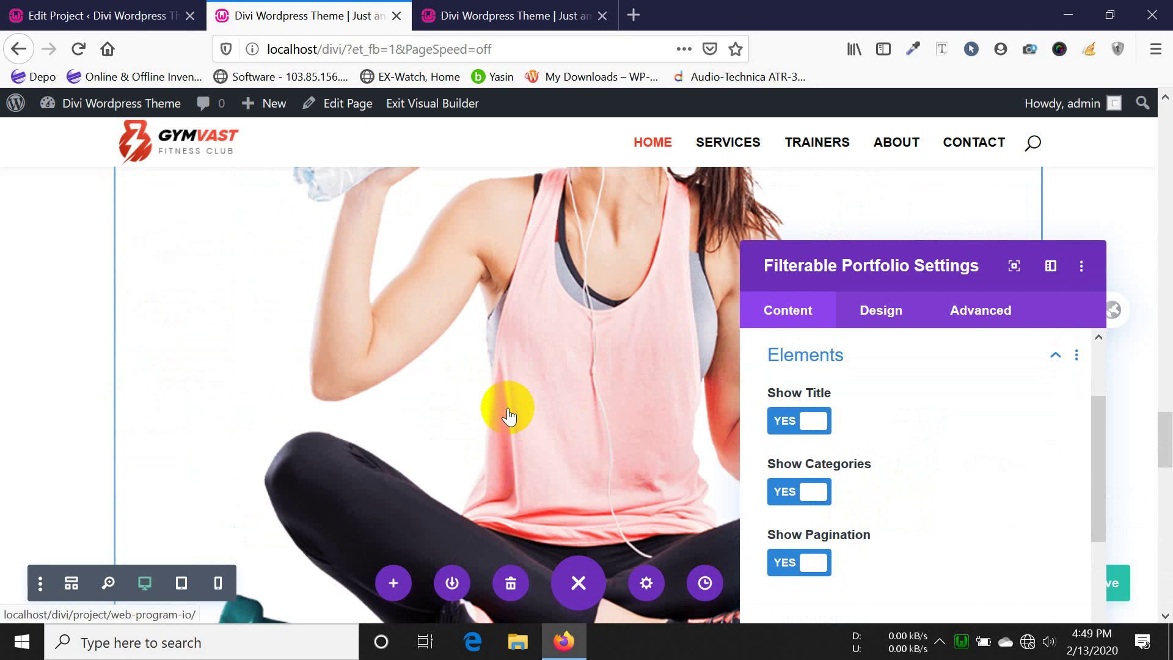
pyautogui.scroll(-5, 509, 416)
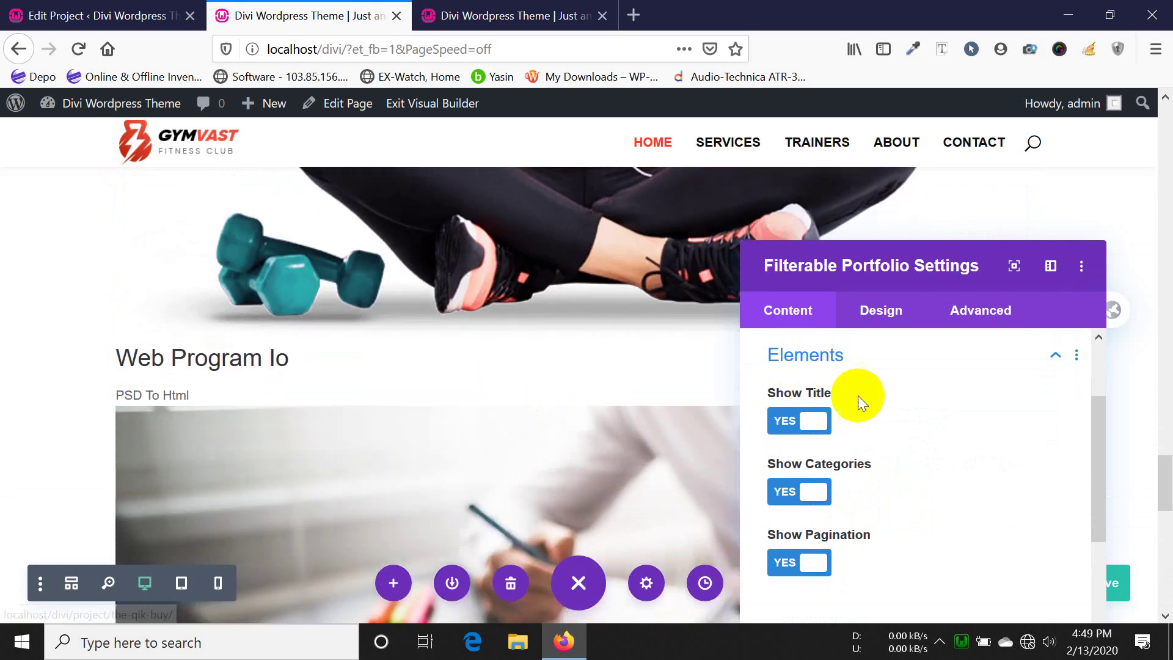
pyautogui.scroll(-1, 863, 405)
pyautogui.scroll(1, 863, 405)
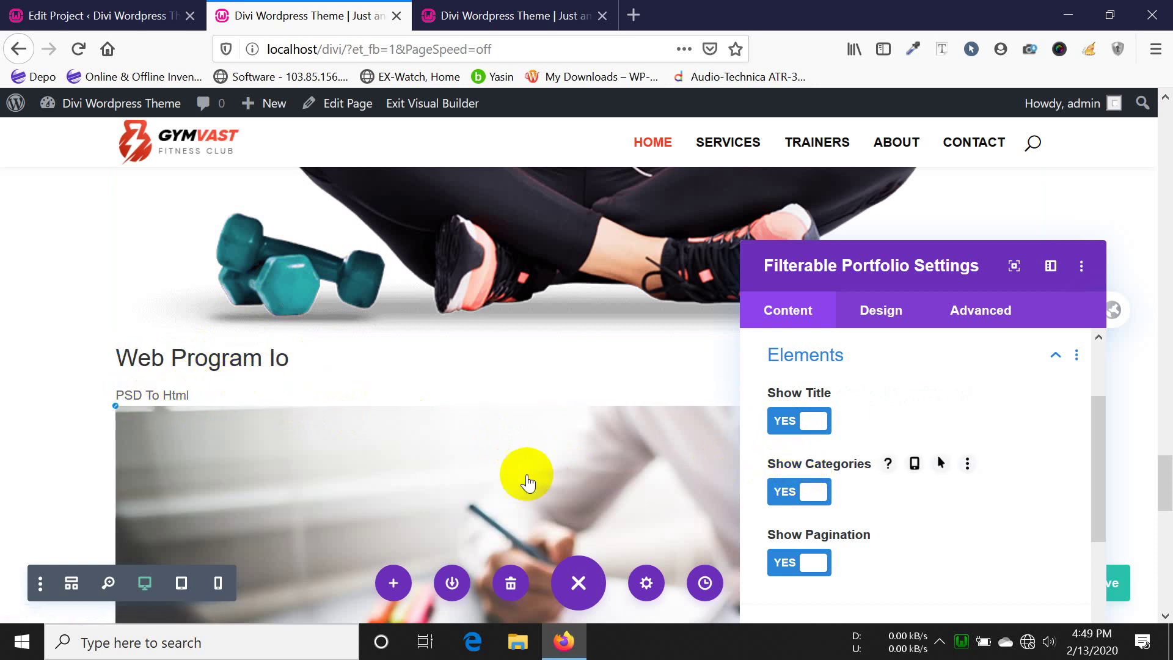
pyautogui.scroll(2, 588, 449)
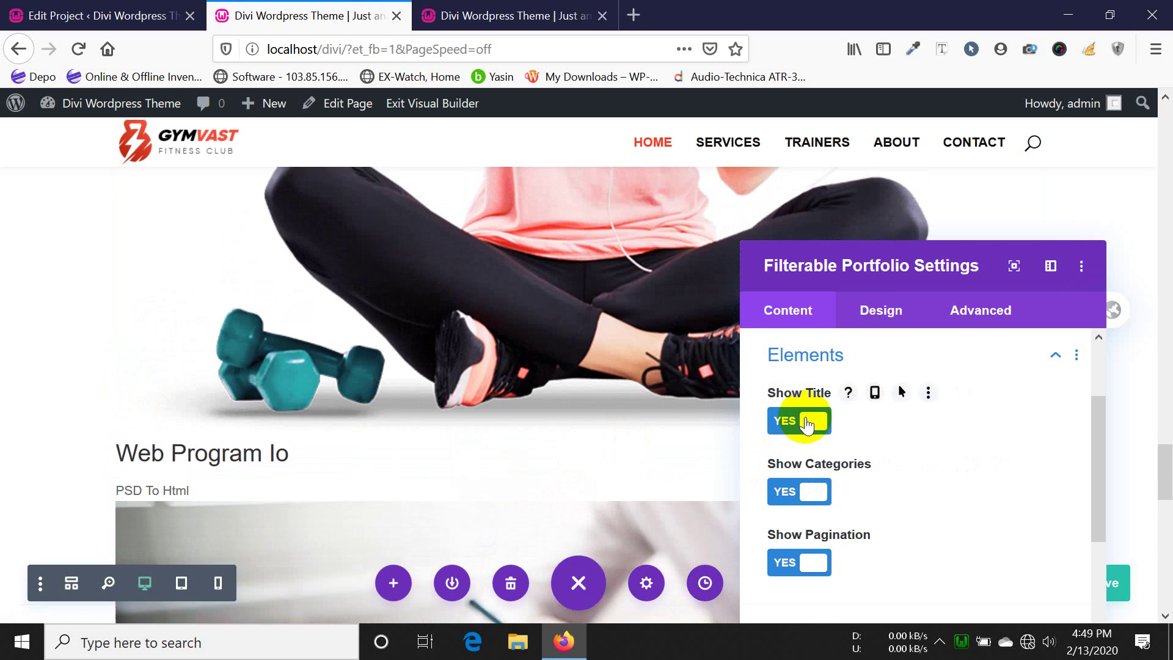
pyautogui.click(806, 422)
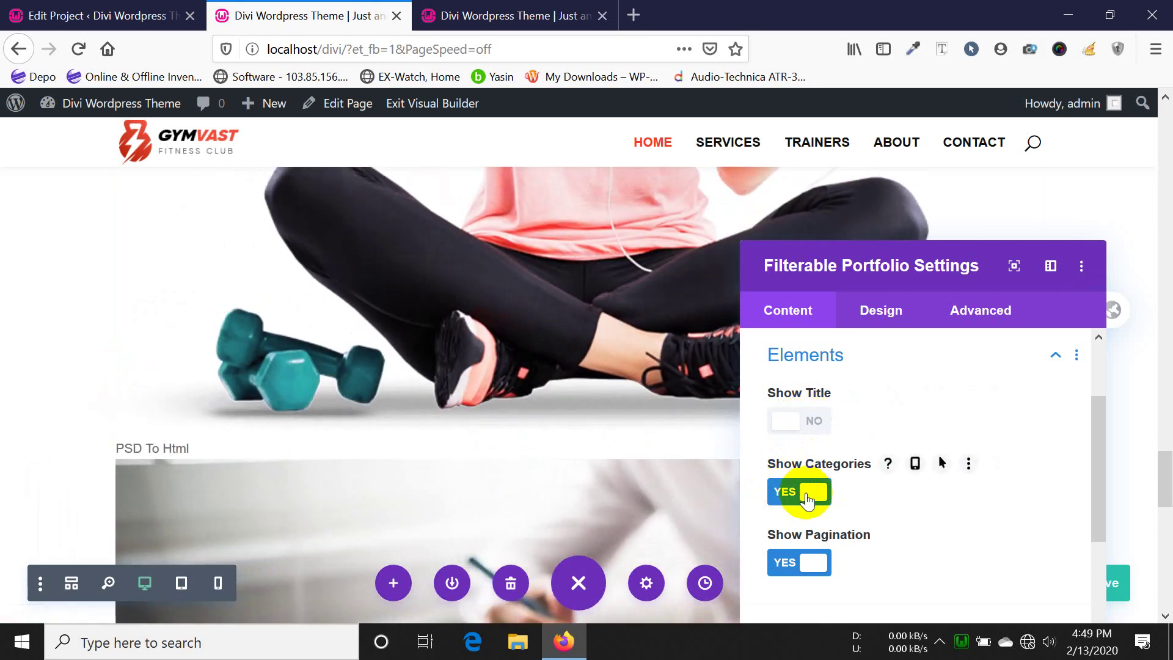
# - Change the Filterable Portfolio module's layout to Grid in its design settings
pyautogui.scroll(-2, 903, 523)
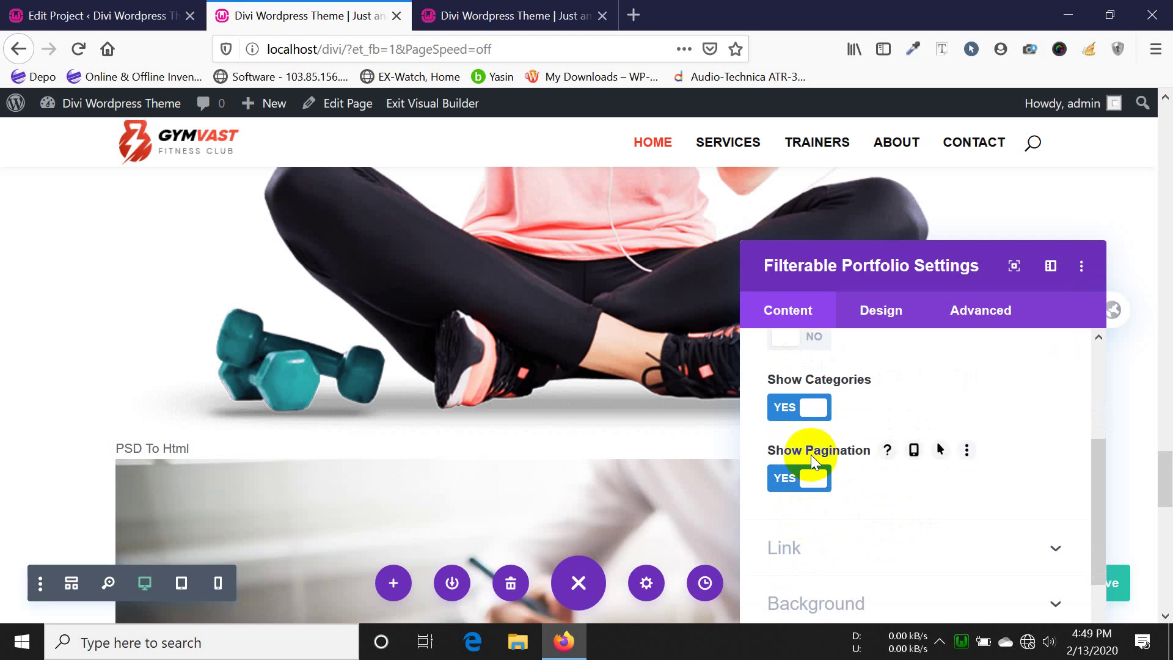
pyautogui.scroll(4, 867, 446)
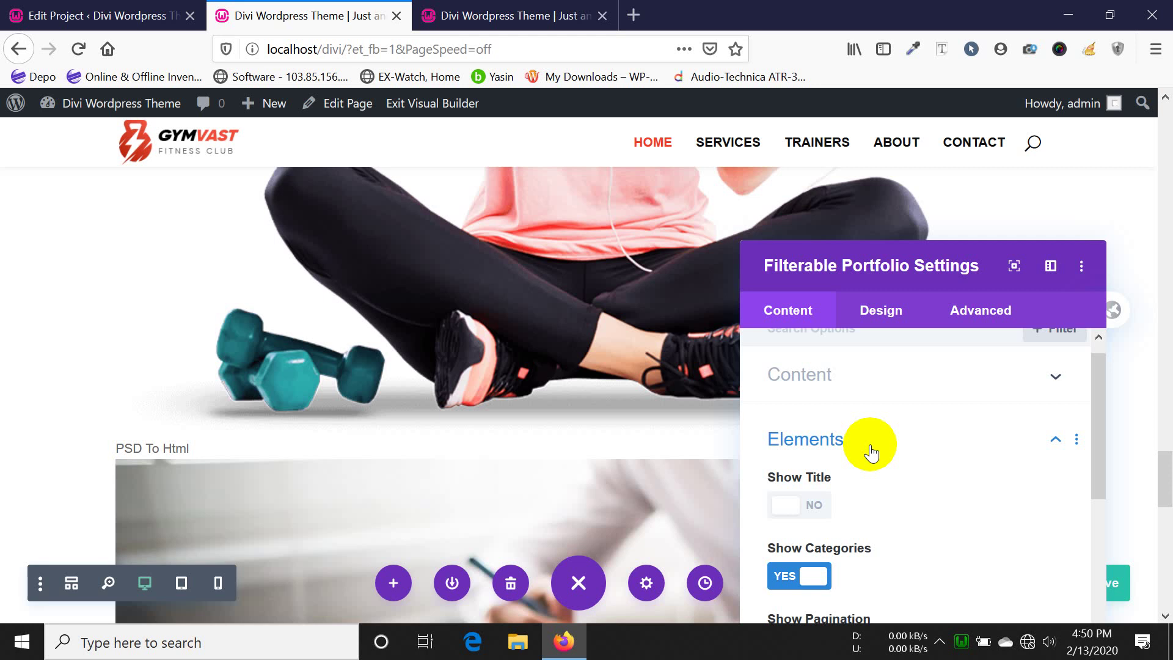
pyautogui.scroll(-3, 866, 471)
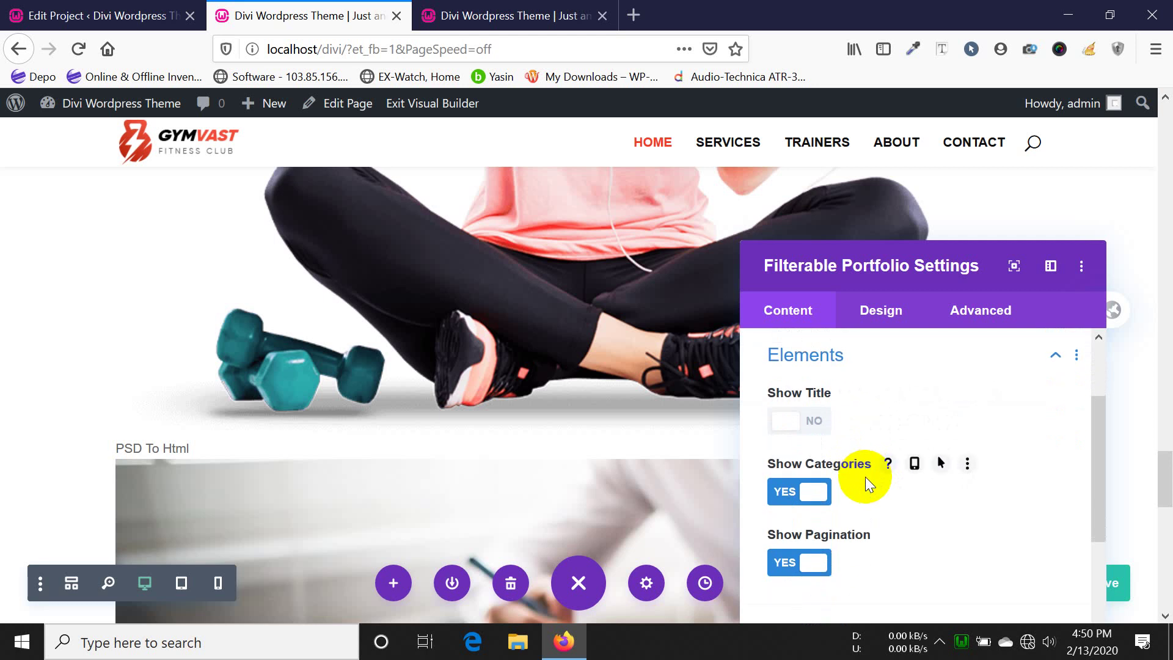
pyautogui.scroll(-5, 865, 477)
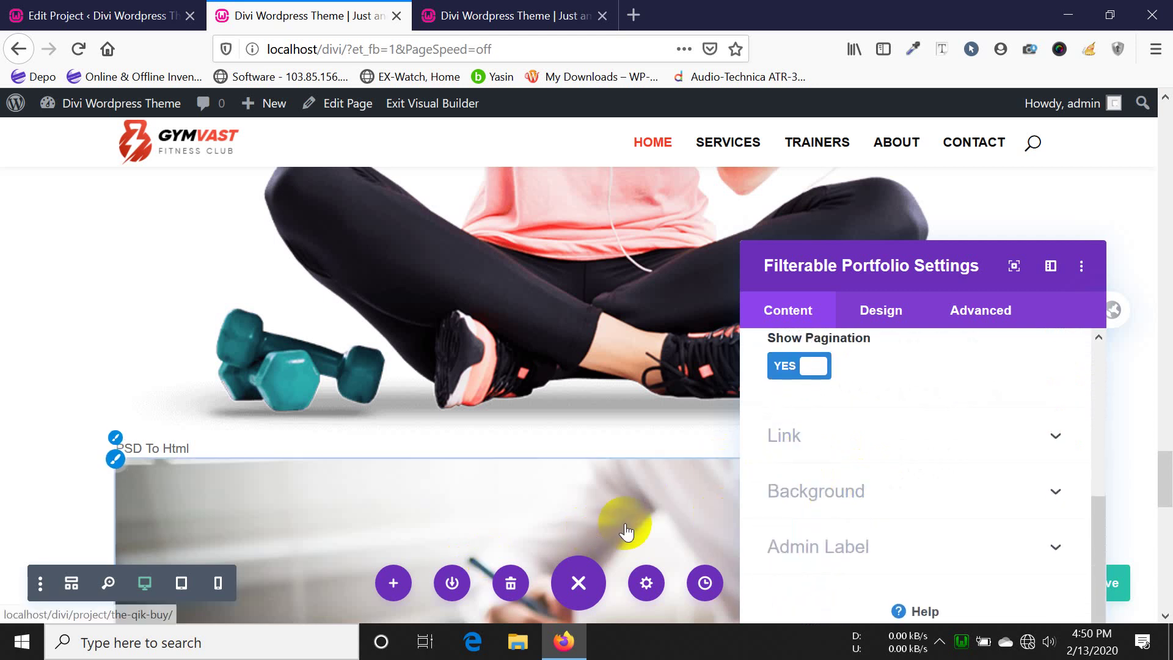
pyautogui.scroll(3, 909, 427)
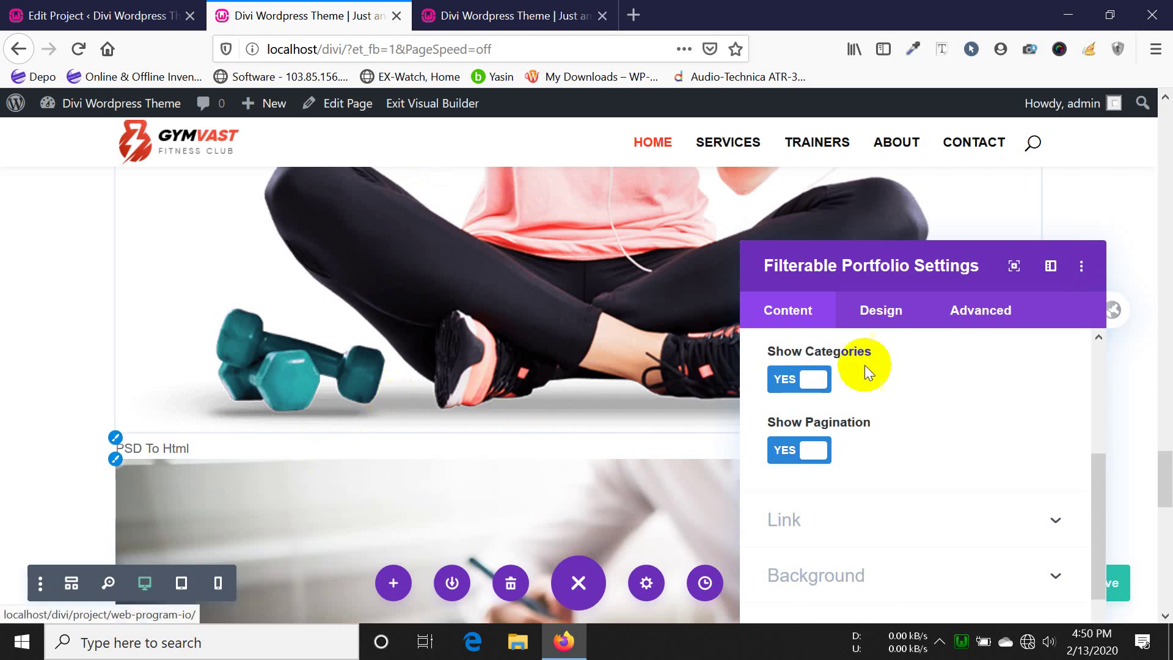
pyautogui.scroll(5, 880, 379)
pyautogui.click(881, 311)
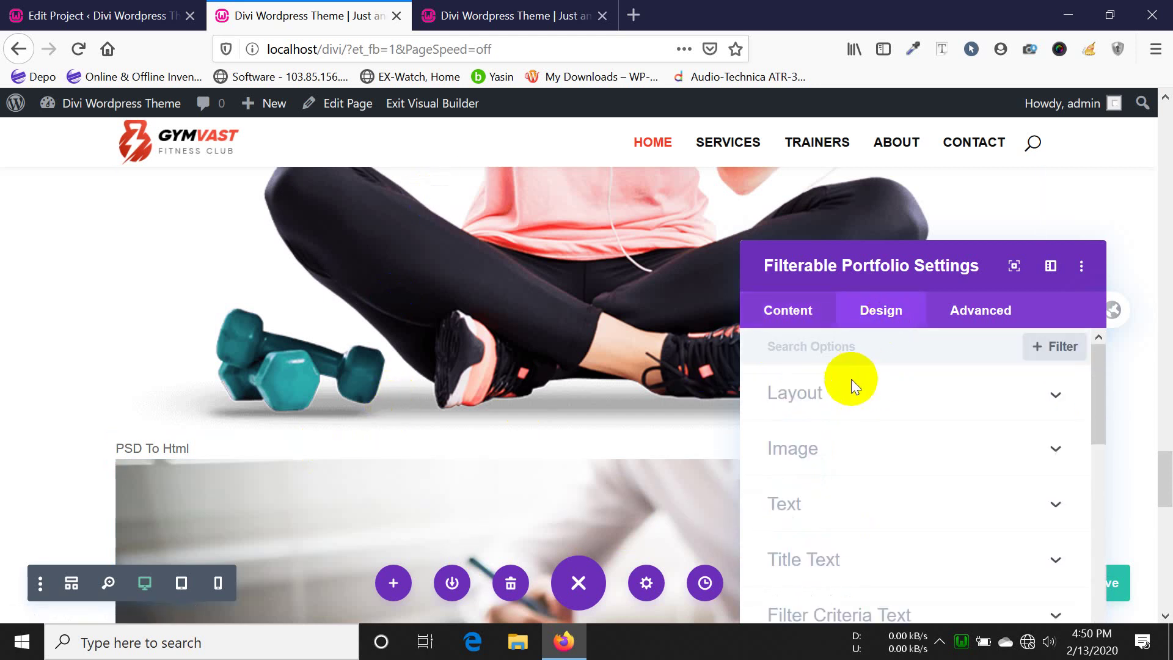
pyautogui.click(834, 405)
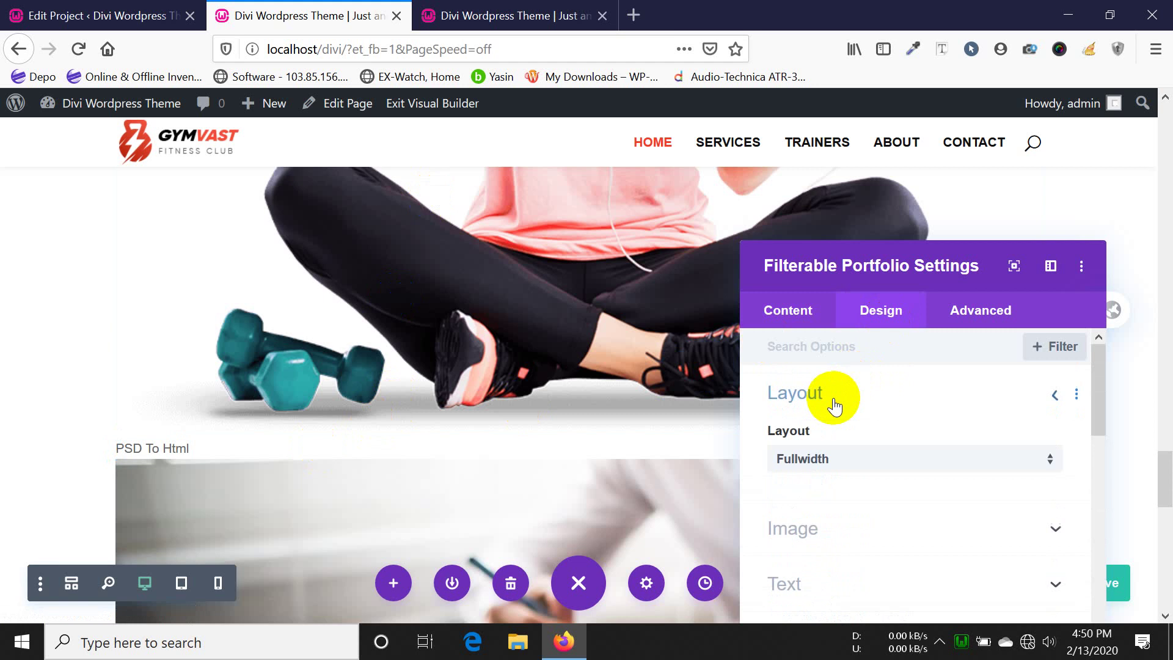
pyautogui.click(852, 459)
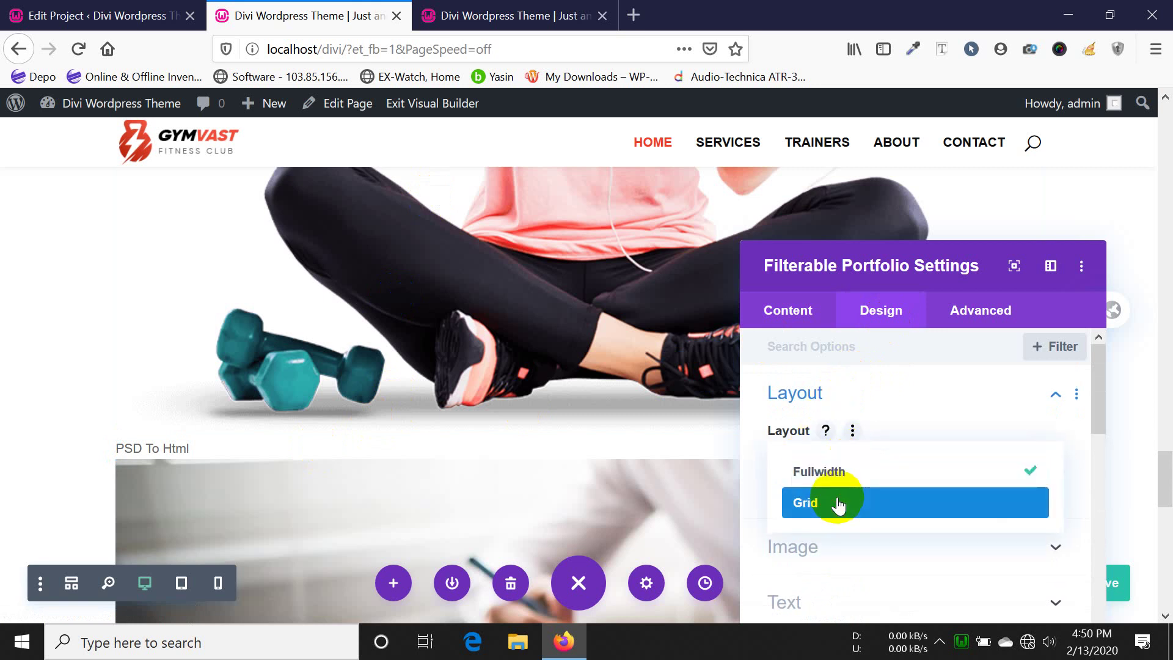
pyautogui.click(837, 500)
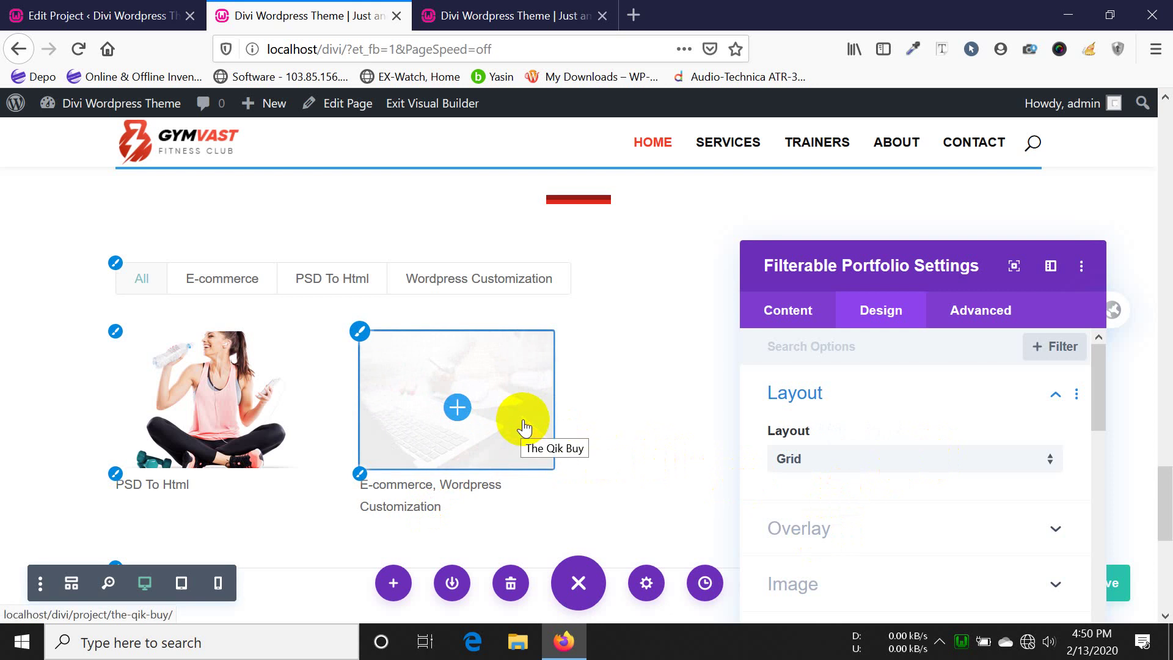
# - Set the portfolio's hover overlay color to red #e02b20 and lower its opacity to make it semi-transparent
pyautogui.click(842, 526)
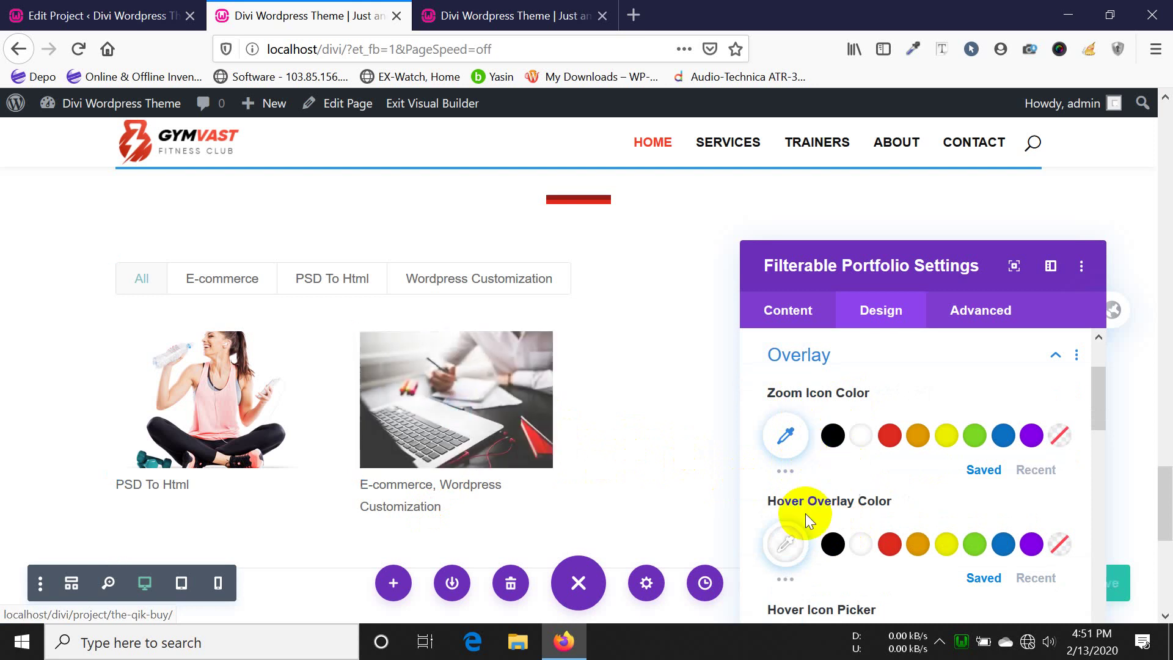
pyautogui.scroll(-2, 889, 500)
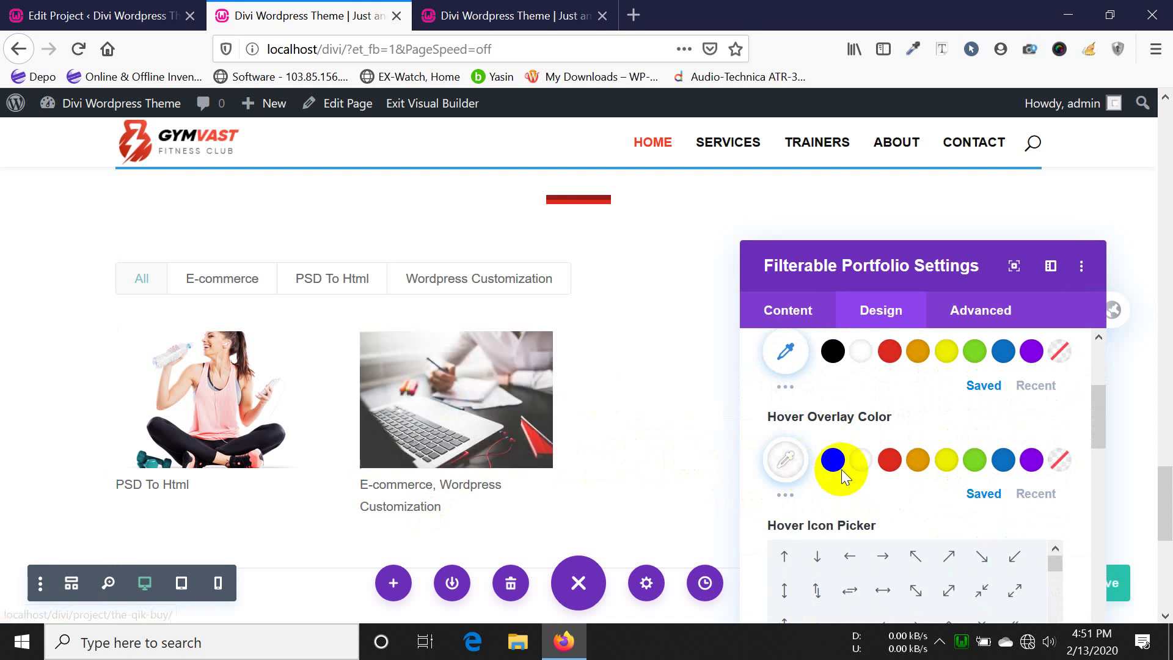
pyautogui.click(889, 470)
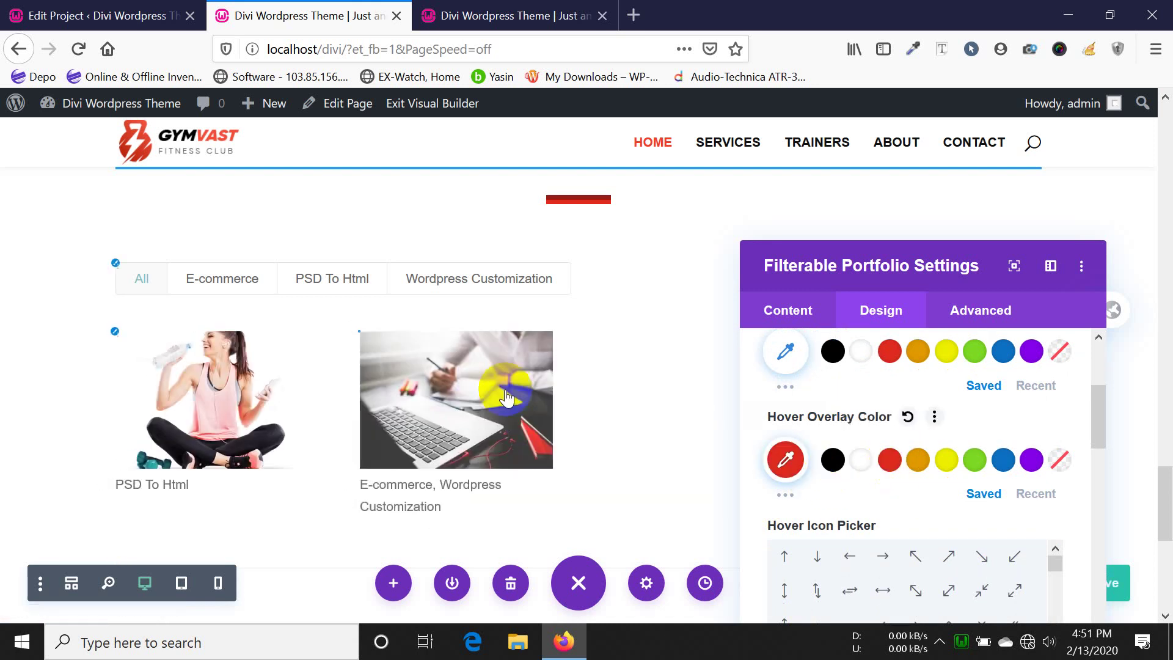
pyautogui.click(778, 457)
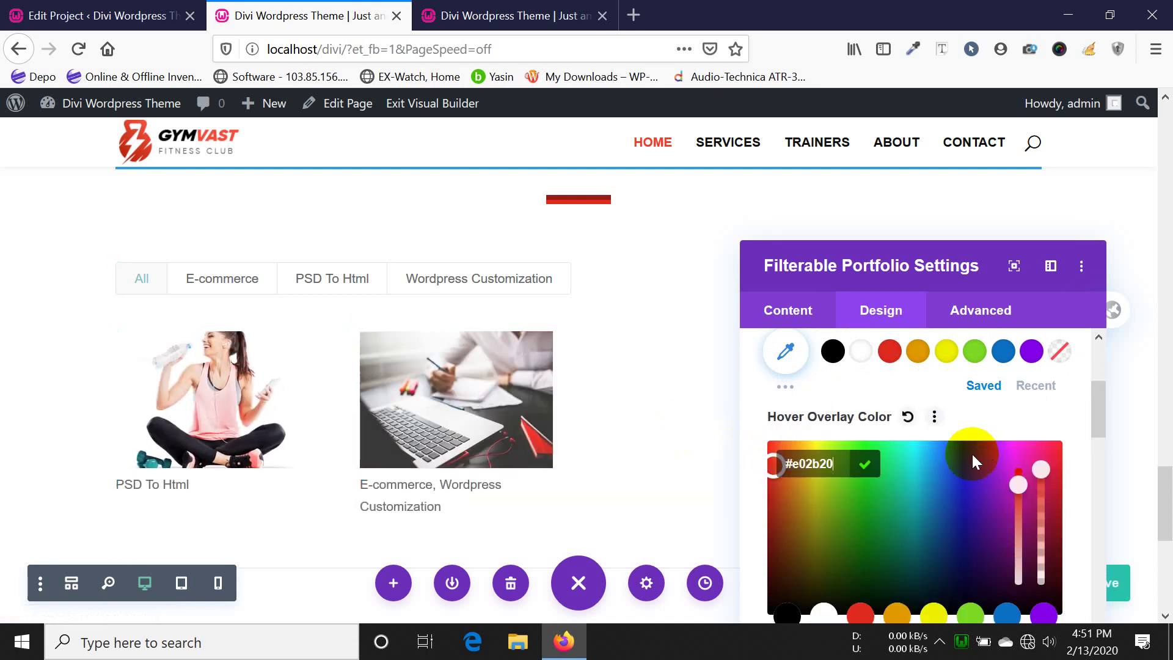
pyautogui.moveTo(1042, 469); pyautogui.dragTo(1056, 549)
pyautogui.click(1018, 423)
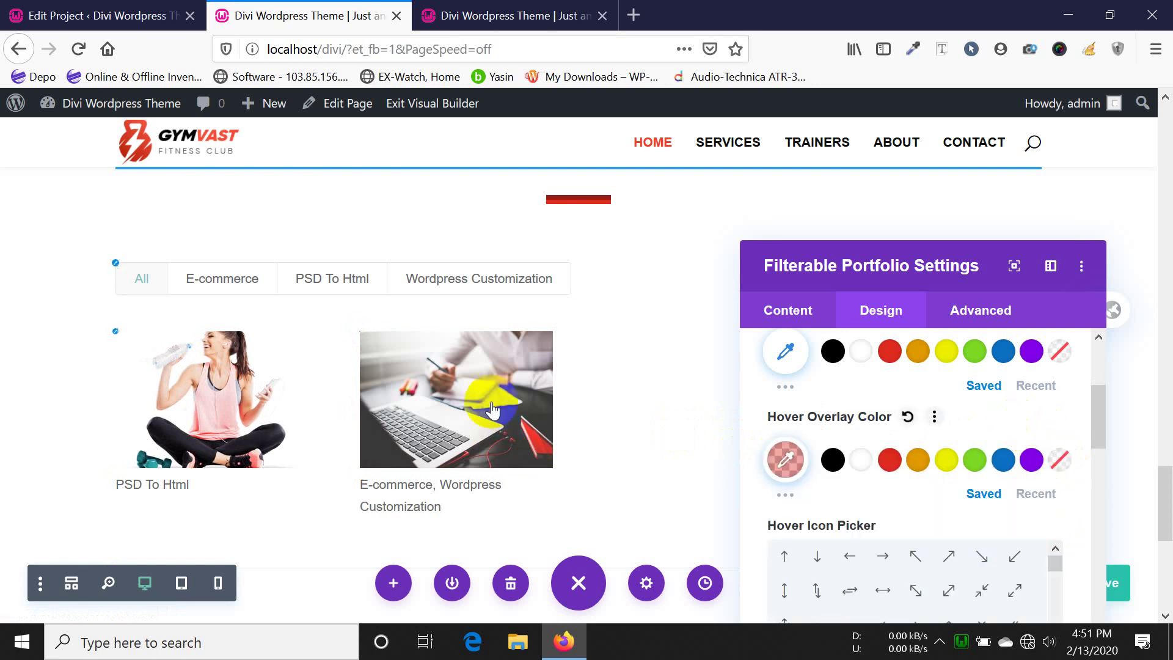
# - Choose the magnifier-with-plus hover icon for the portfolio overlay and set the zoom icon color to white
pyautogui.scroll(-2, 977, 399)
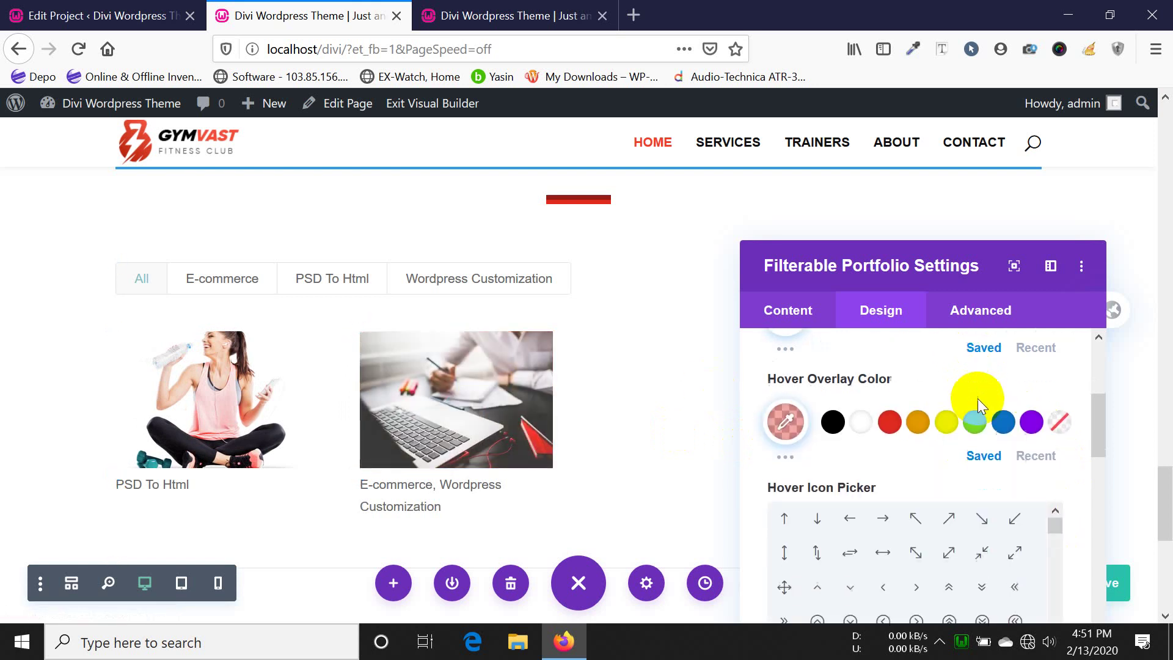
pyautogui.scroll(-2, 907, 405)
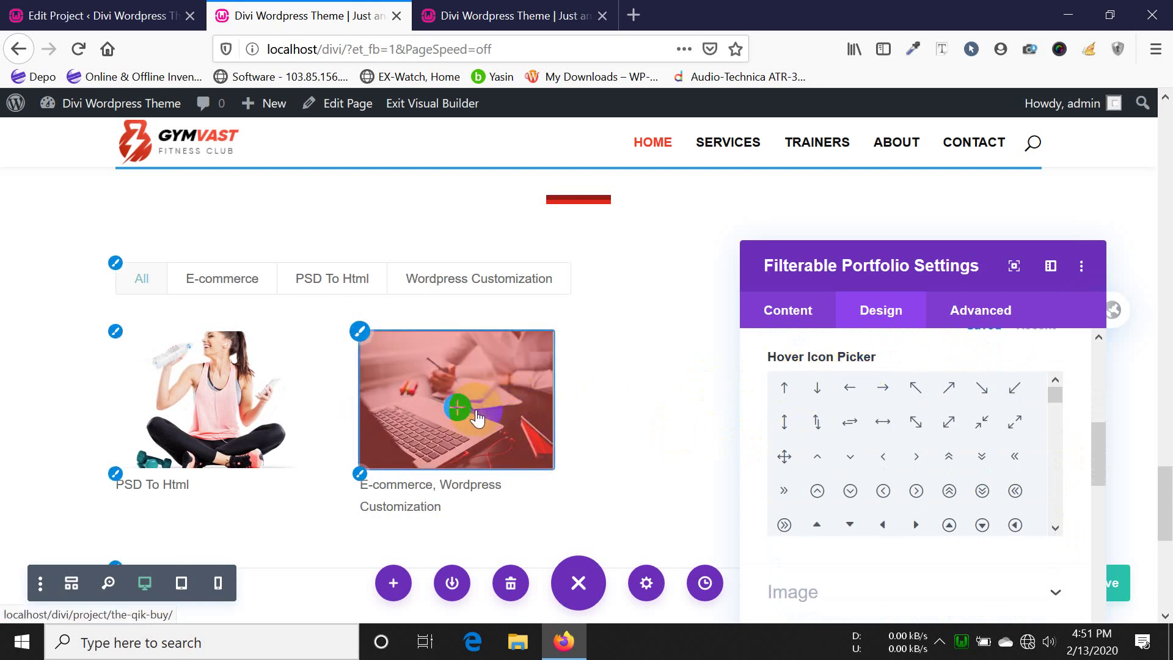
pyautogui.scroll(4, 1018, 377)
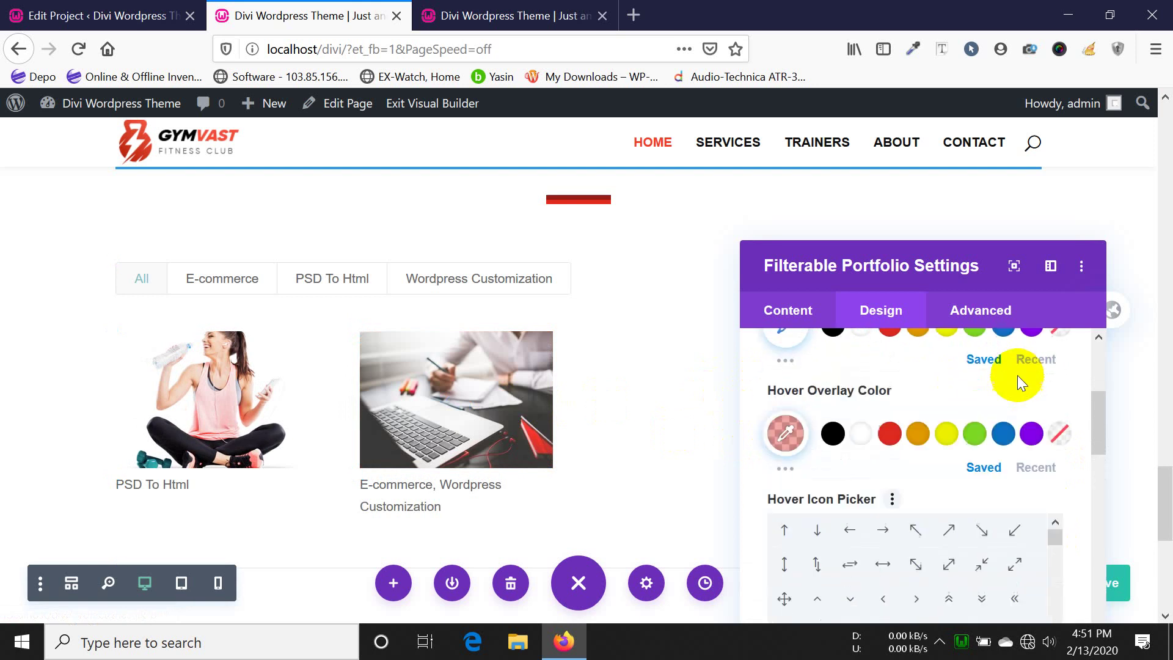
pyautogui.scroll(2, 947, 394)
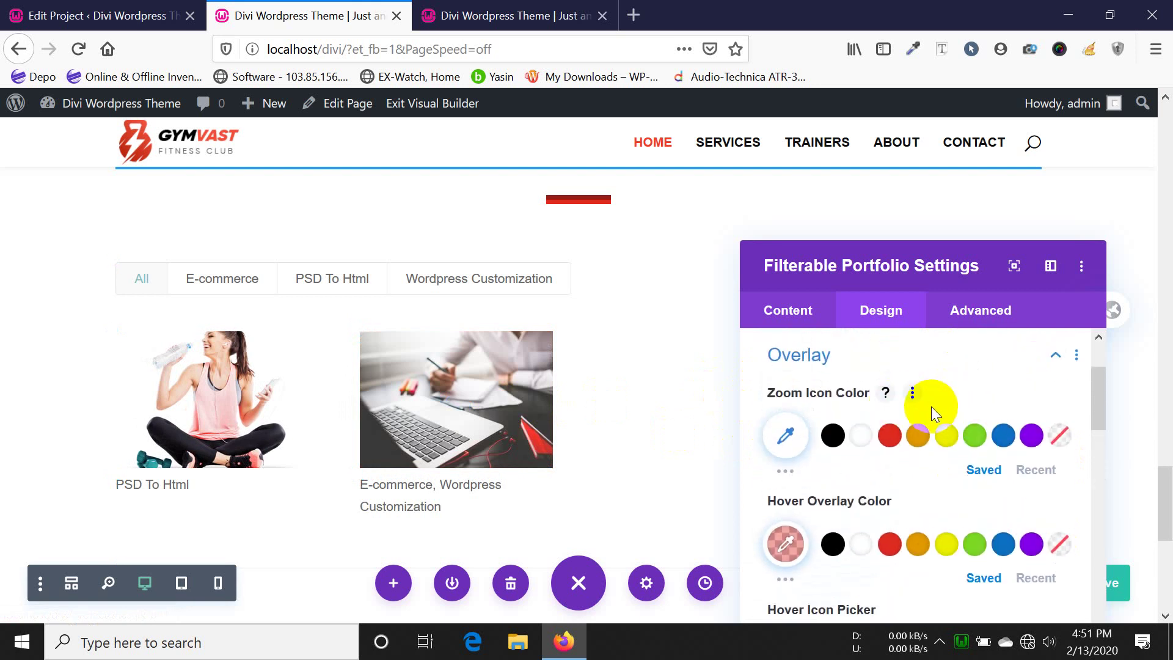
pyautogui.scroll(-4, 932, 406)
pyautogui.scroll(4, 931, 406)
pyautogui.scroll(-3, 931, 406)
pyautogui.scroll(-3, 932, 405)
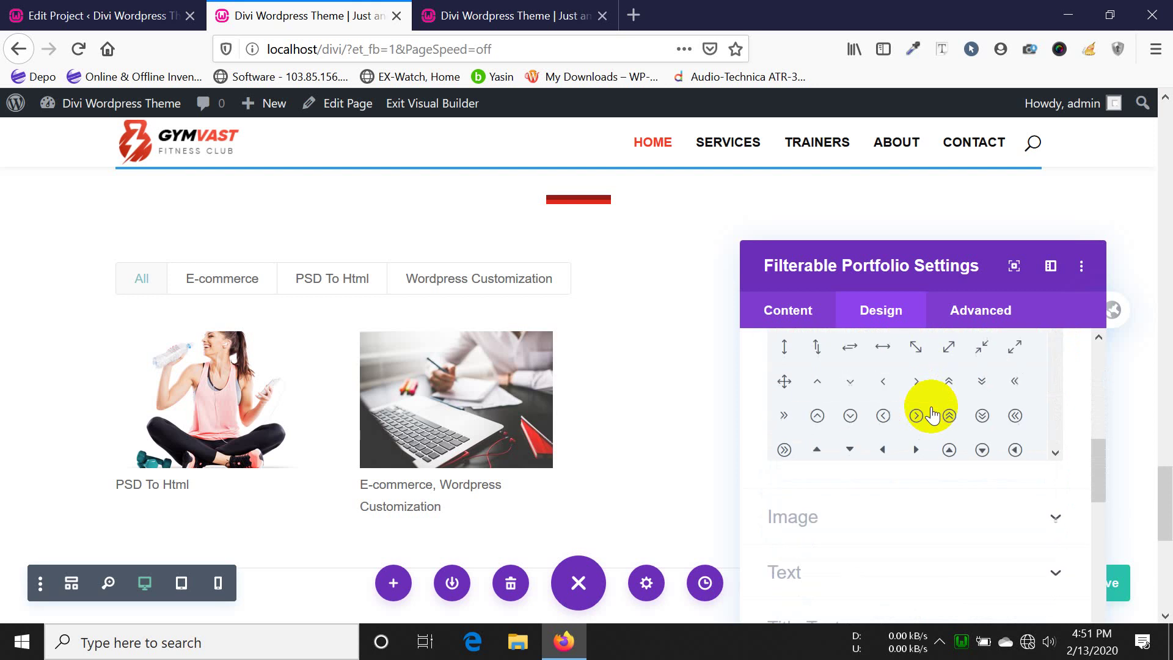
pyautogui.scroll(-1, 930, 523)
pyautogui.scroll(2, 948, 471)
pyautogui.scroll(-2, 948, 471)
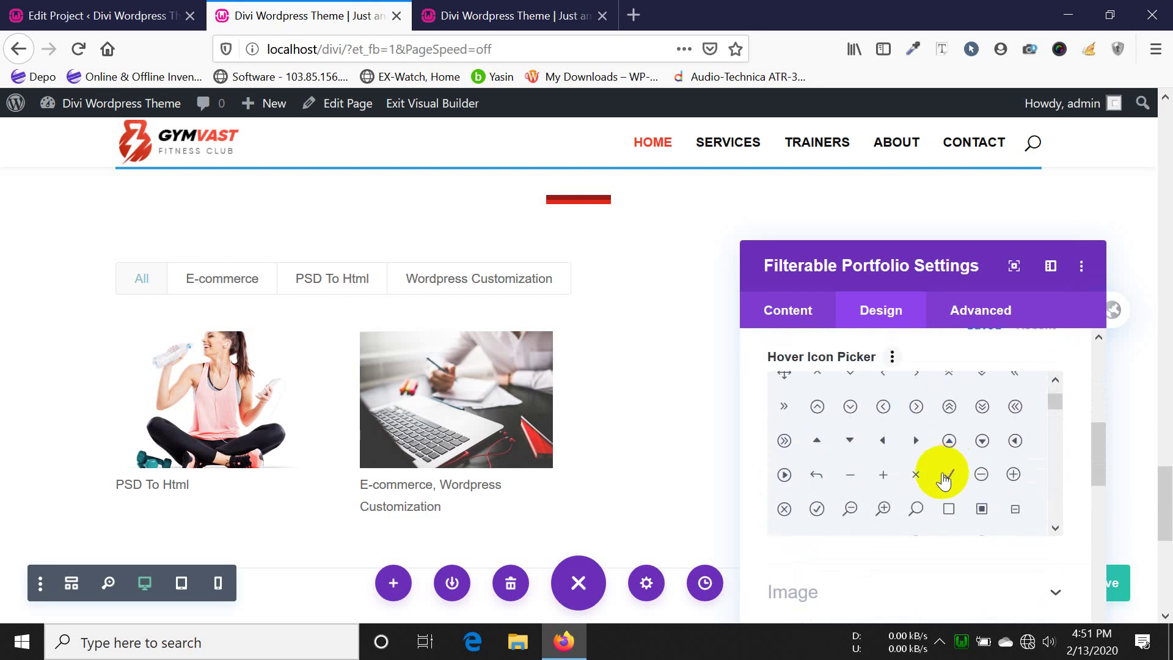
pyautogui.click(880, 518)
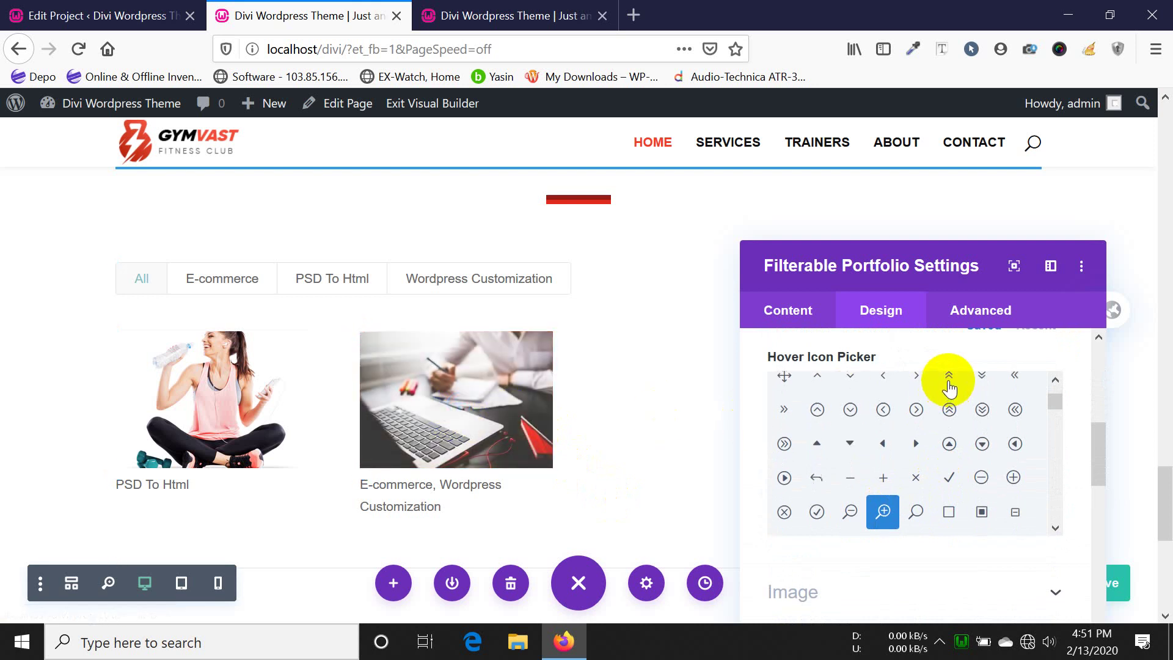
pyautogui.scroll(5, 945, 391)
pyautogui.scroll(2, 862, 452)
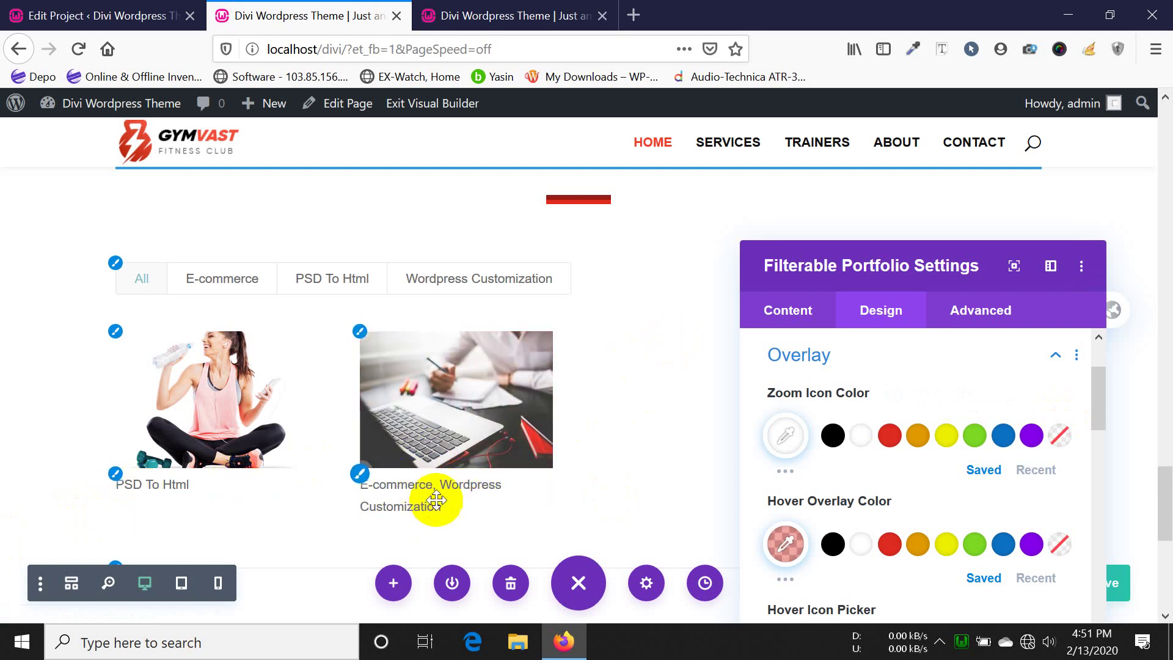
# - Turn off Show Categories in the Filterable Portfolio module's Elements settings, then save the module and the page
pyautogui.click(792, 310)
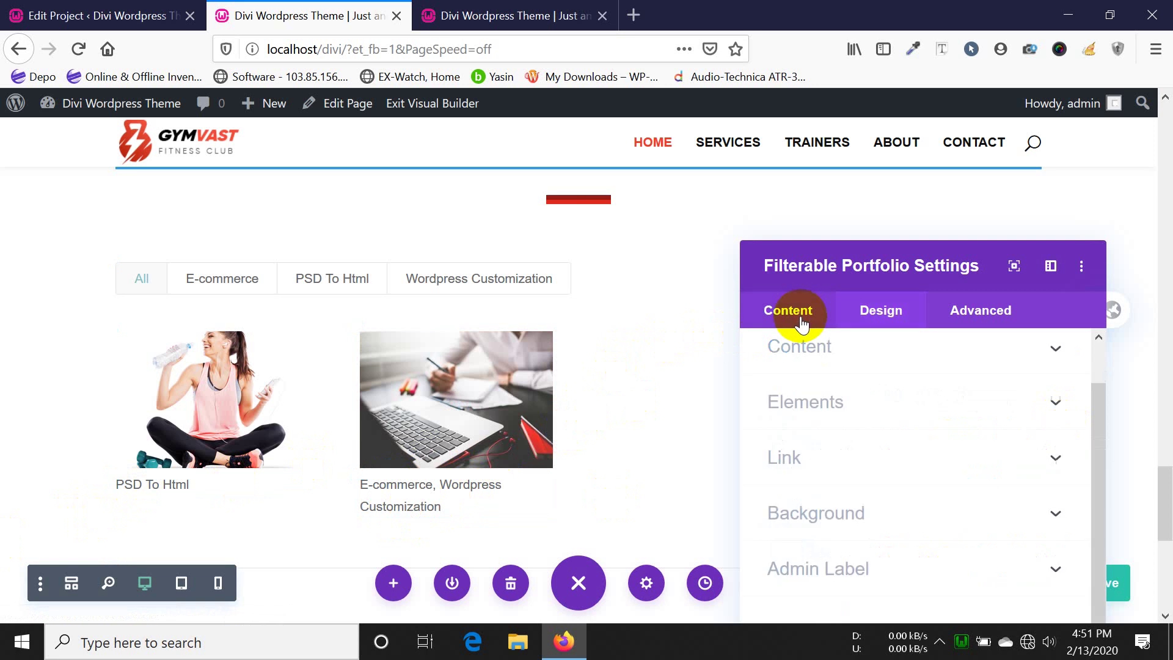
pyautogui.click(807, 451)
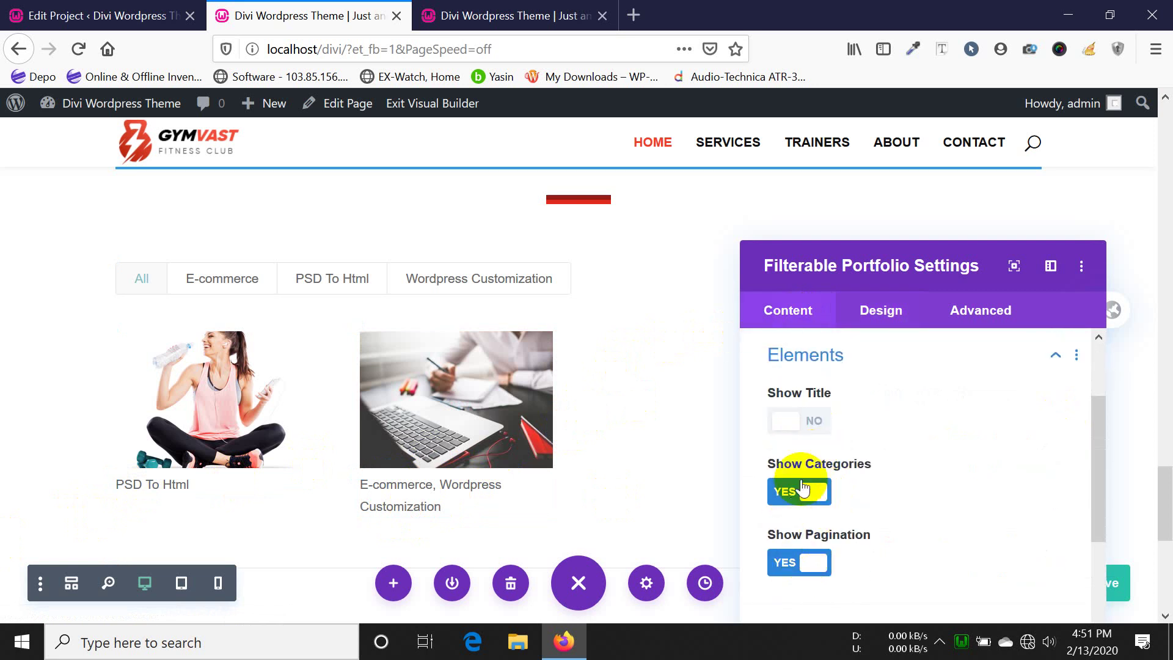
pyautogui.click(802, 500)
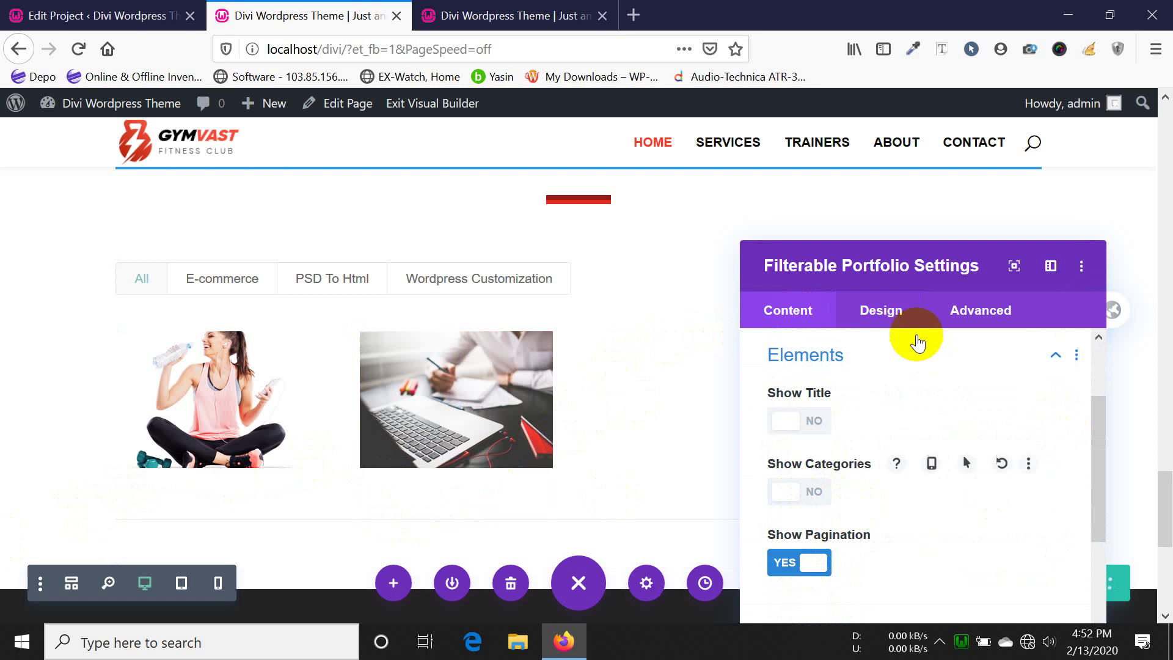
pyautogui.moveTo(919, 265); pyautogui.dragTo(755, 147)
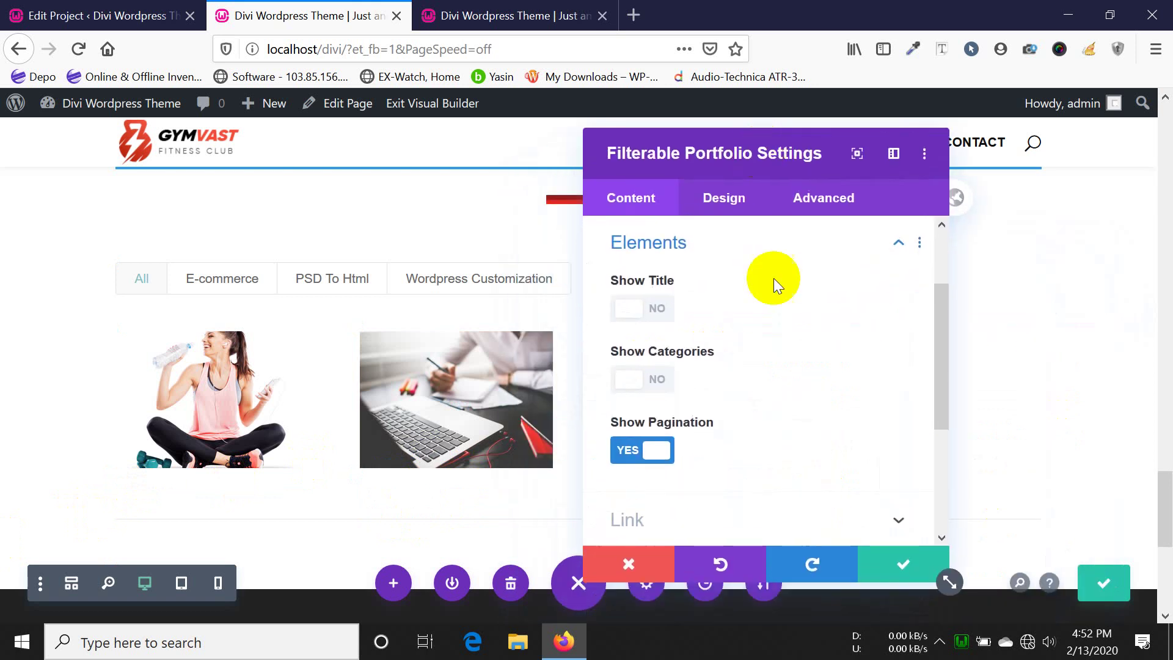
pyautogui.click(888, 573)
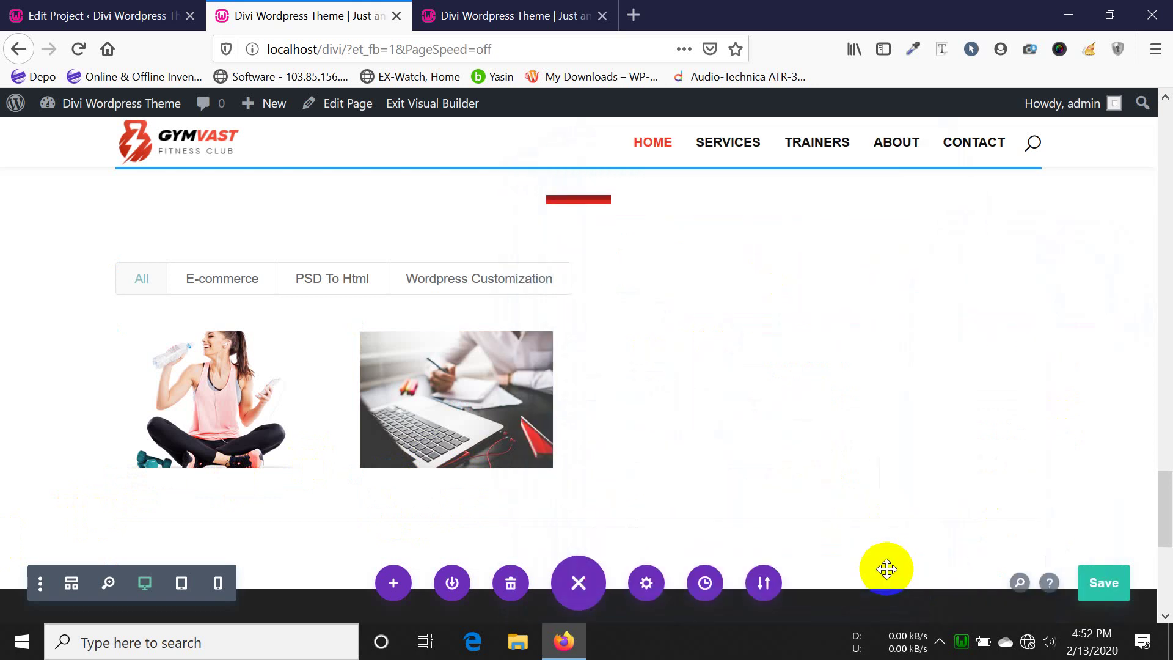
pyautogui.click(1115, 581)
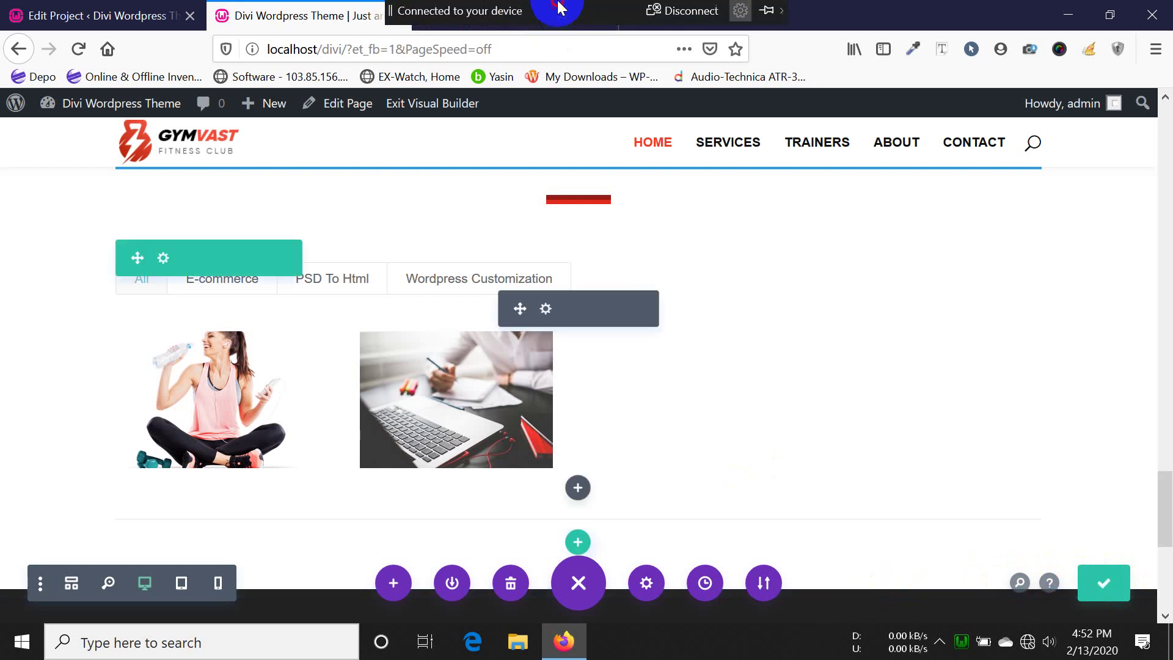
# - Reload the live home page at localhost/divi/ and view the updated portfolio section
pyautogui.click(486, 24)
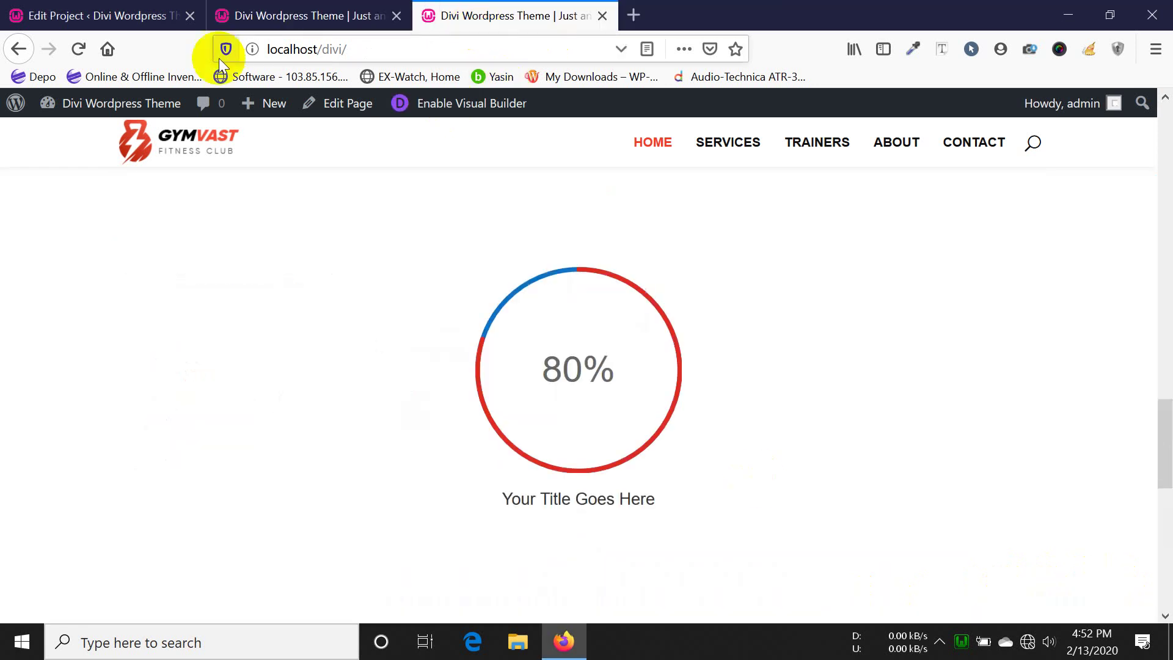
pyautogui.click(78, 49)
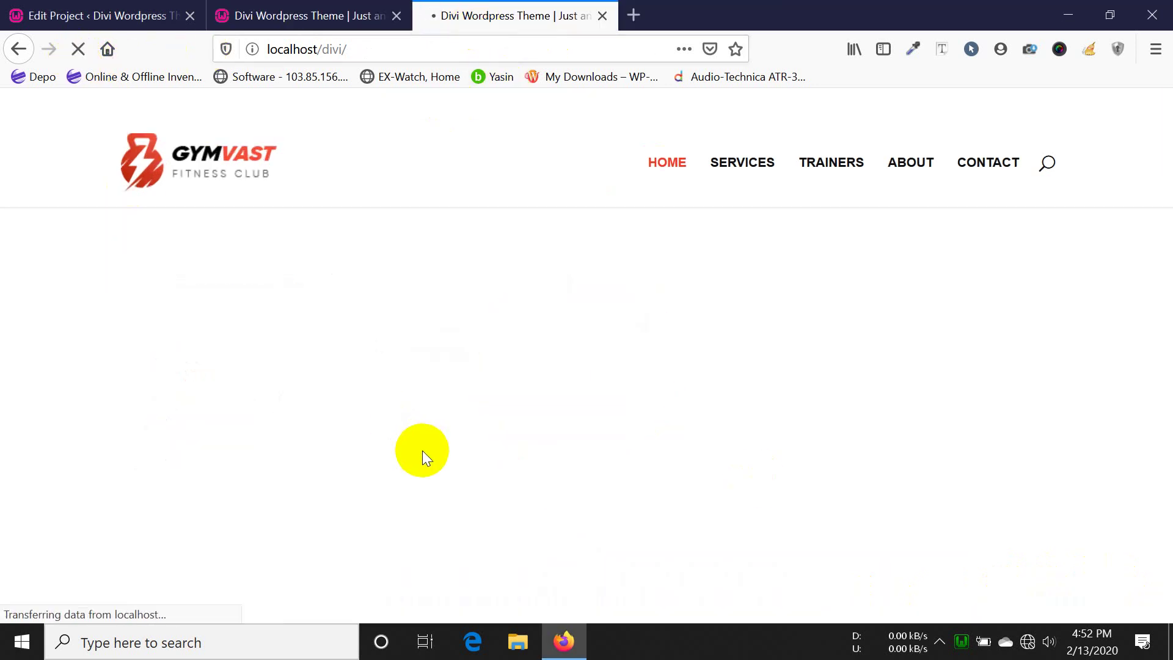
pyautogui.scroll(-5, 544, 436)
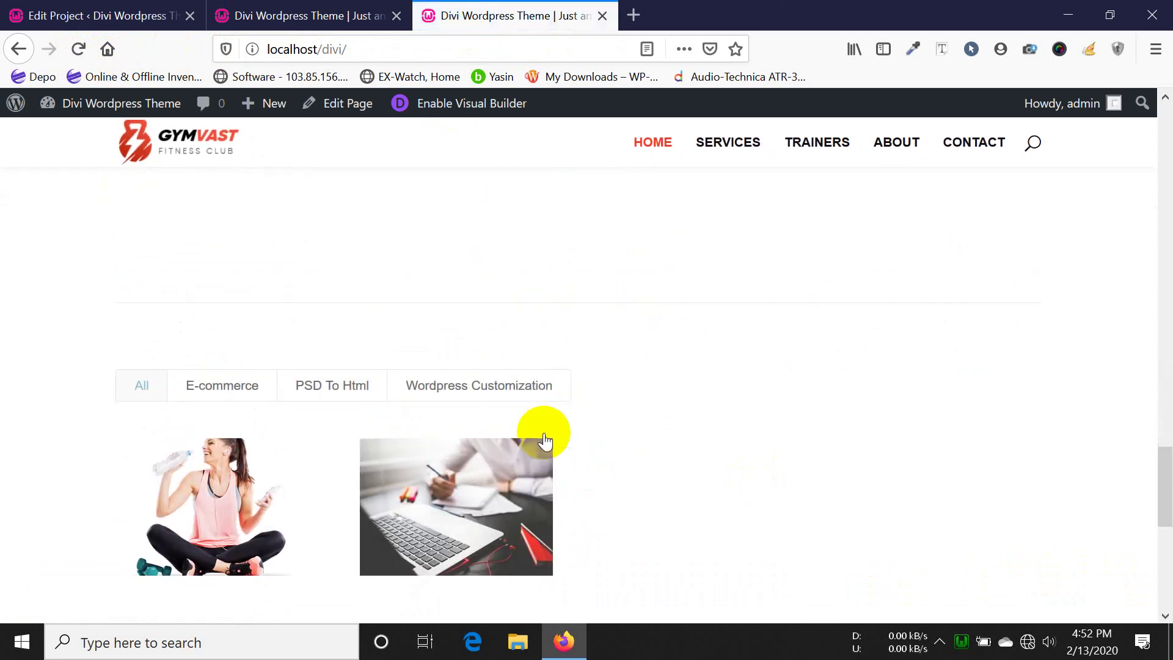
pyautogui.scroll(-3, 543, 437)
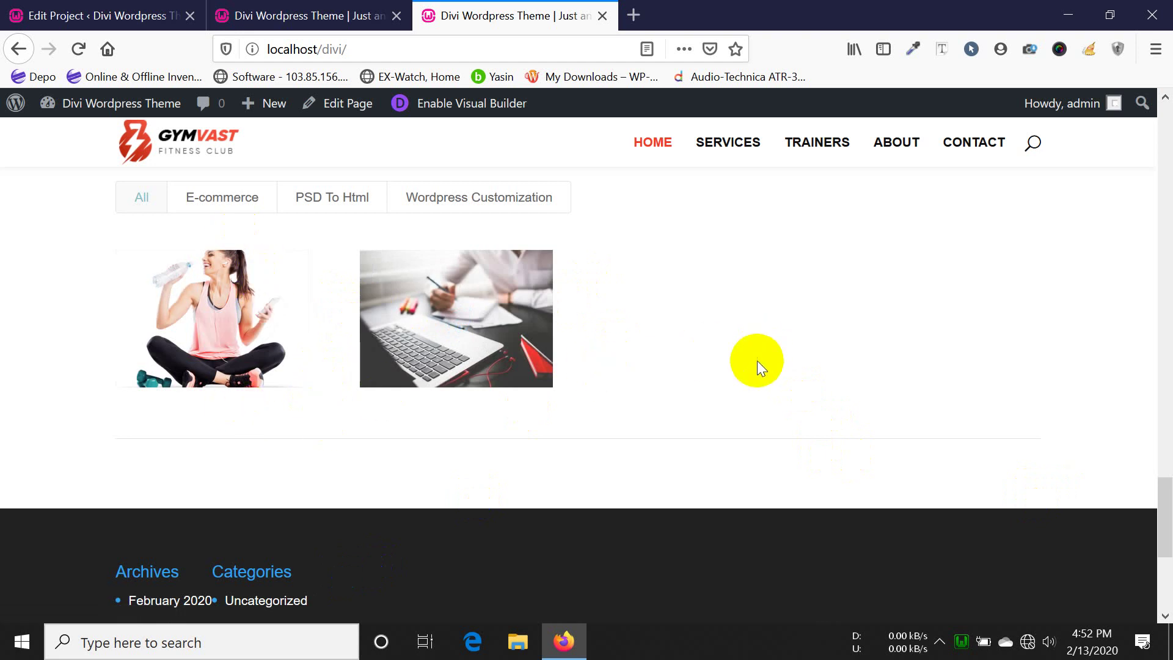
pyautogui.scroll(3, 757, 361)
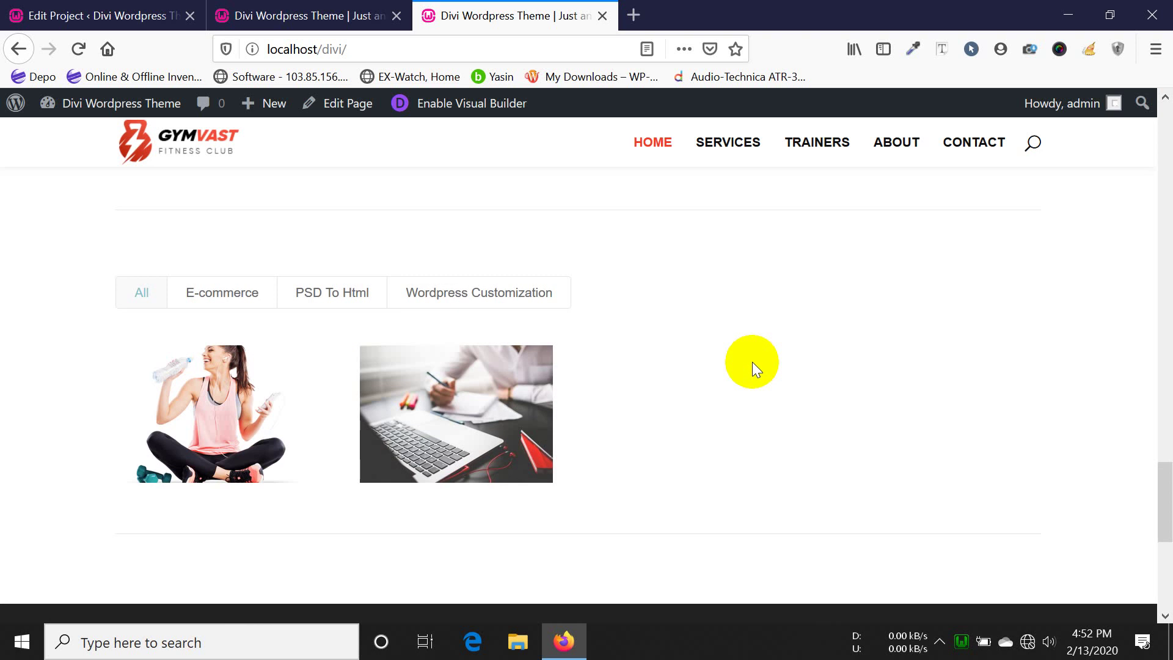
# - Test the live portfolio's E-commerce, PSD To Html and Wordpress Customization filters, and return to All
pyautogui.click(220, 297)
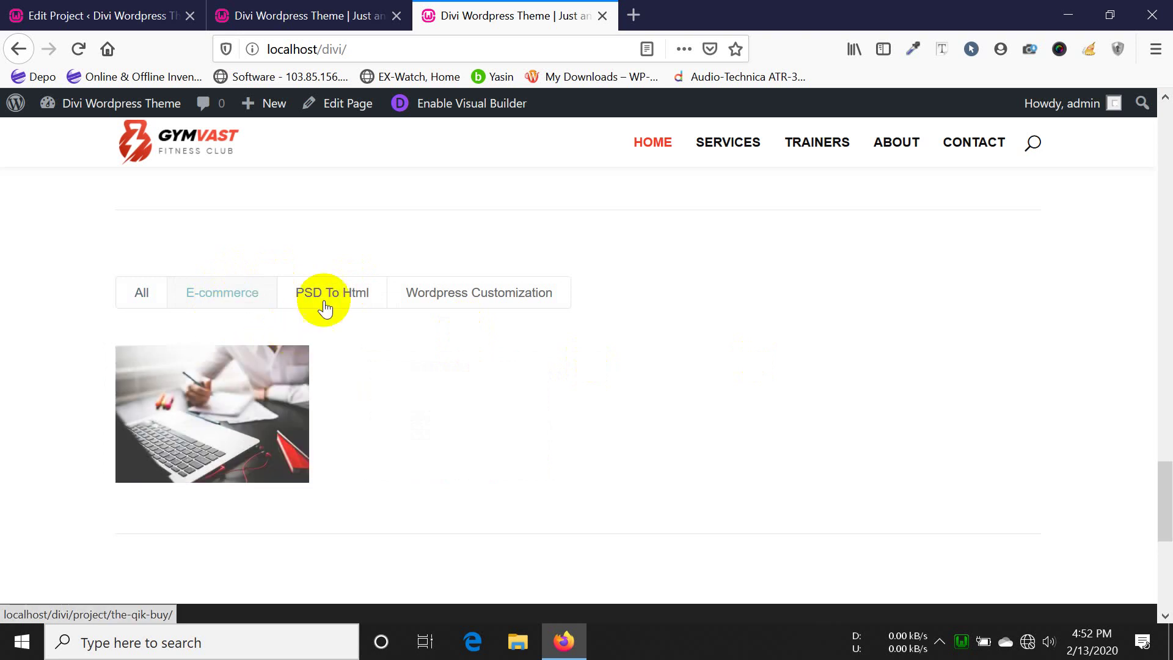
pyautogui.click(349, 295)
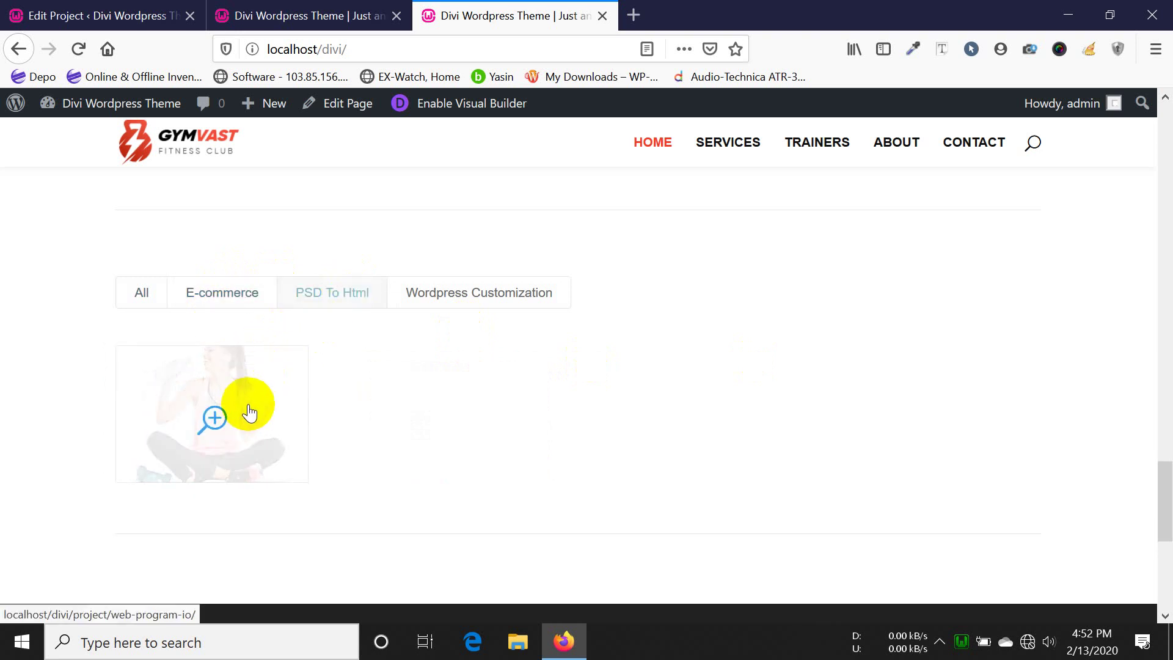
pyautogui.click(514, 300)
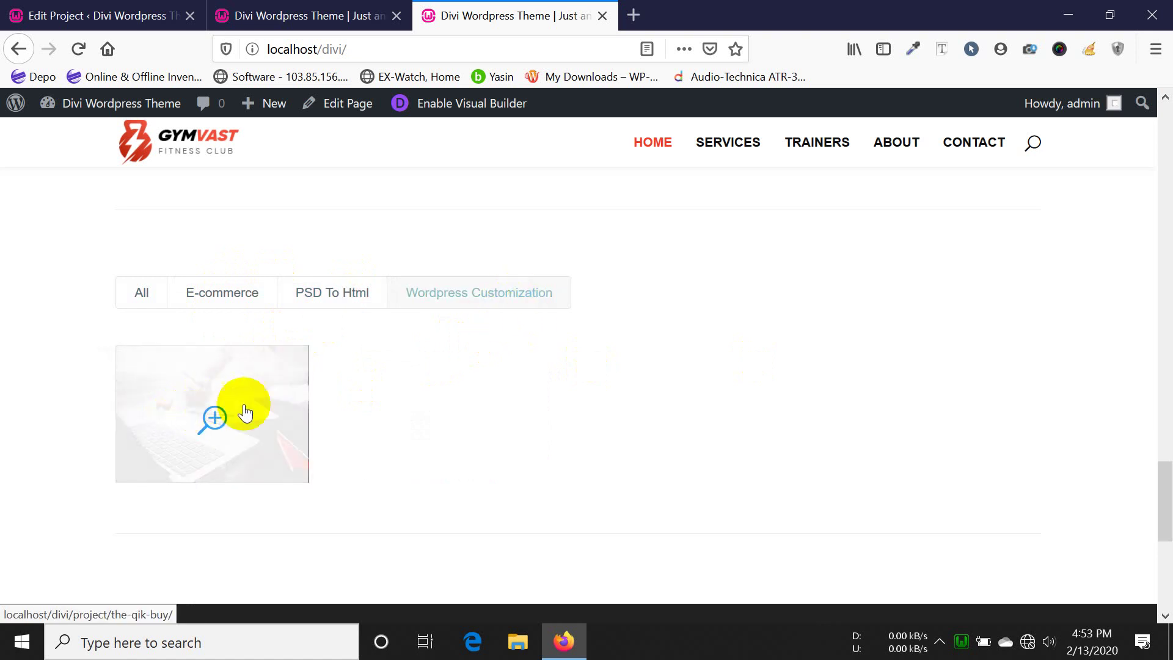
pyautogui.click(235, 308)
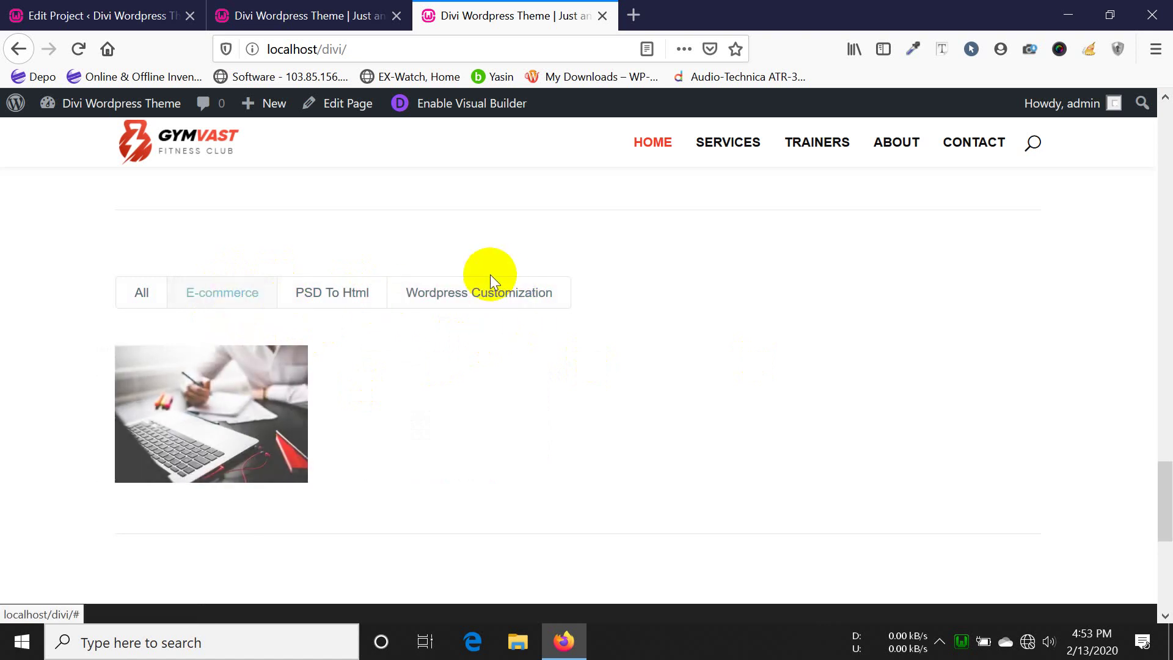
pyautogui.click(490, 296)
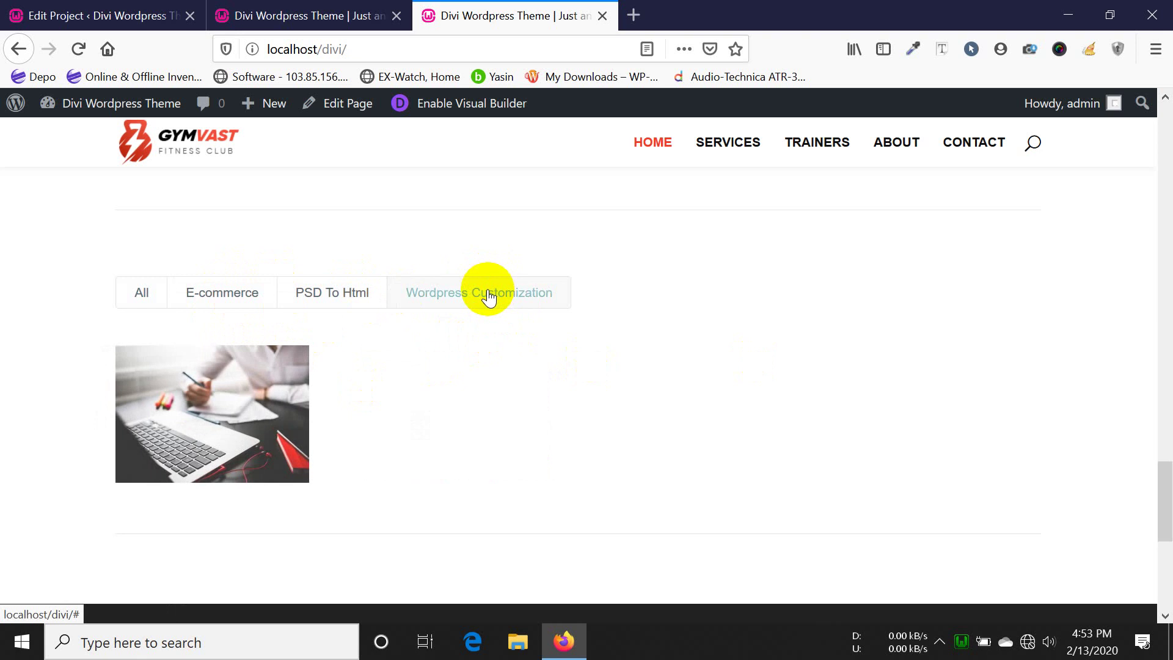
pyautogui.click(138, 299)
pyautogui.scroll(-2, 498, 399)
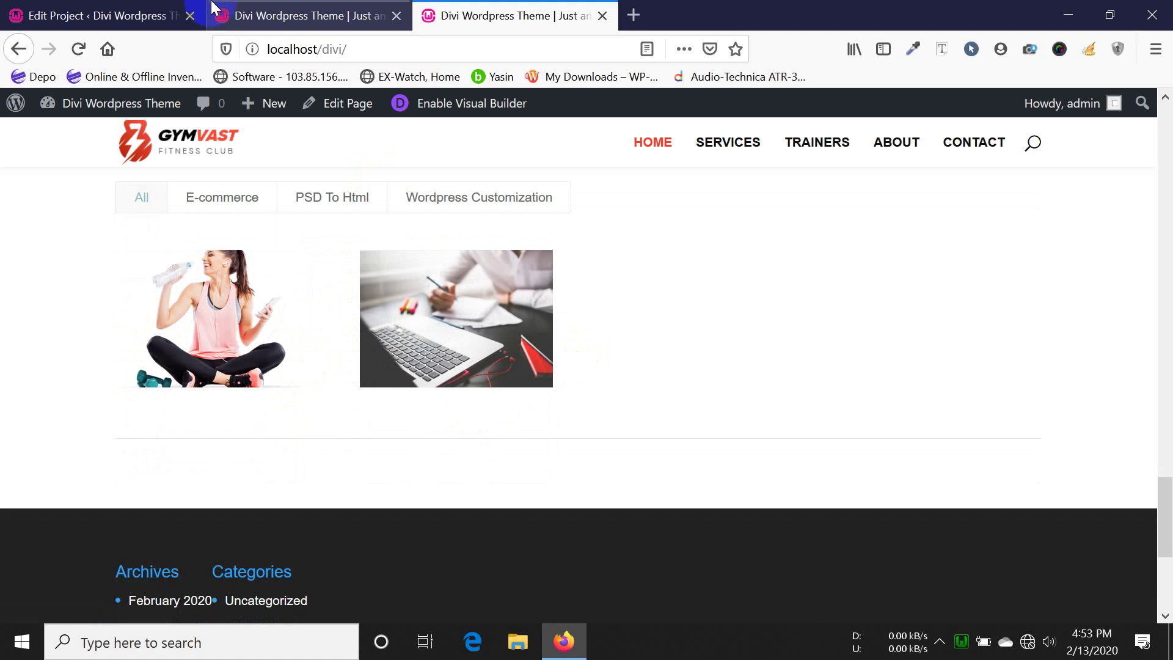
# - Return to the visual builder and open the Filterable Portfolio module's Filter Criteria Text design settings
pyautogui.click(265, 7)
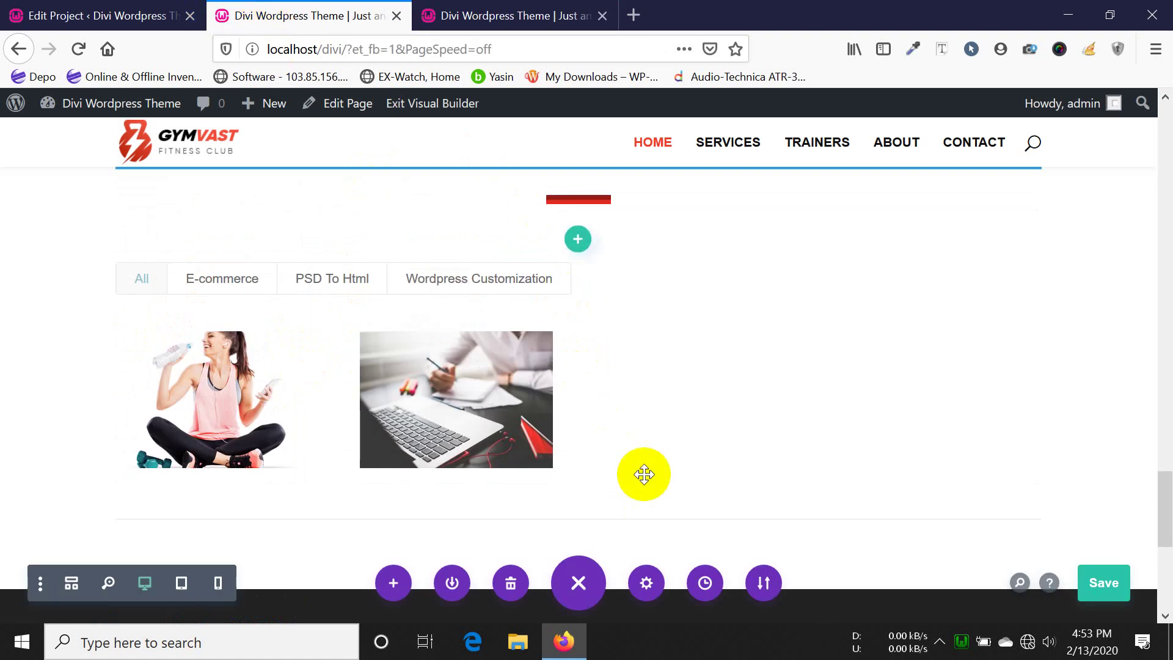
pyautogui.scroll(-2, 587, 357)
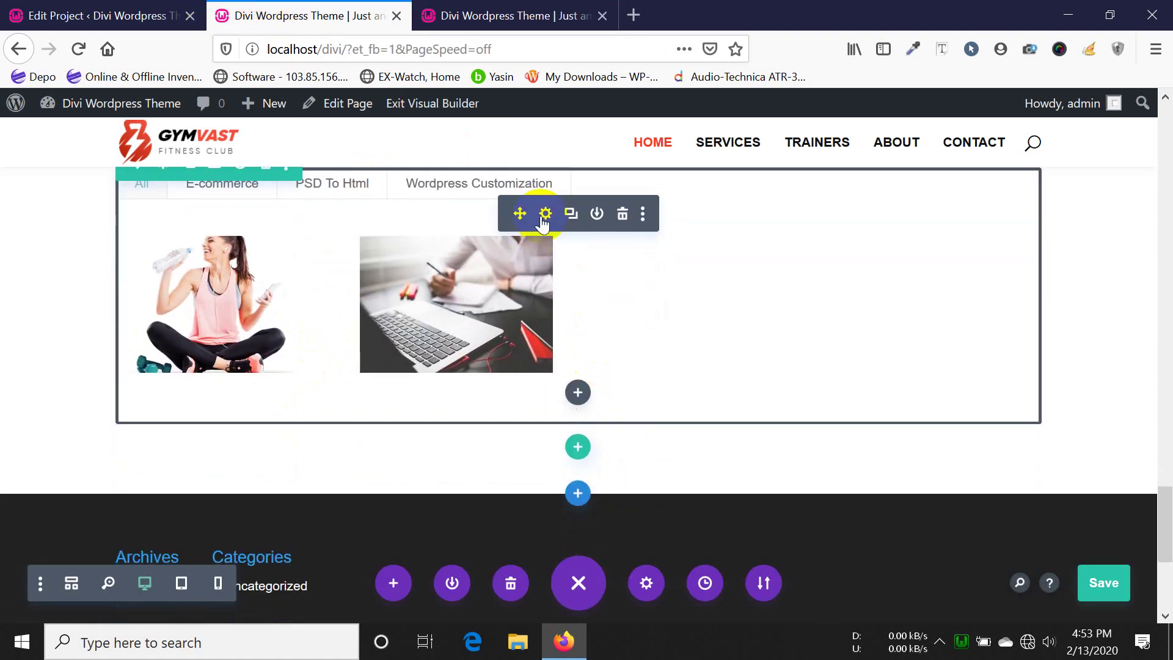
pyautogui.click(544, 213)
pyautogui.click(718, 199)
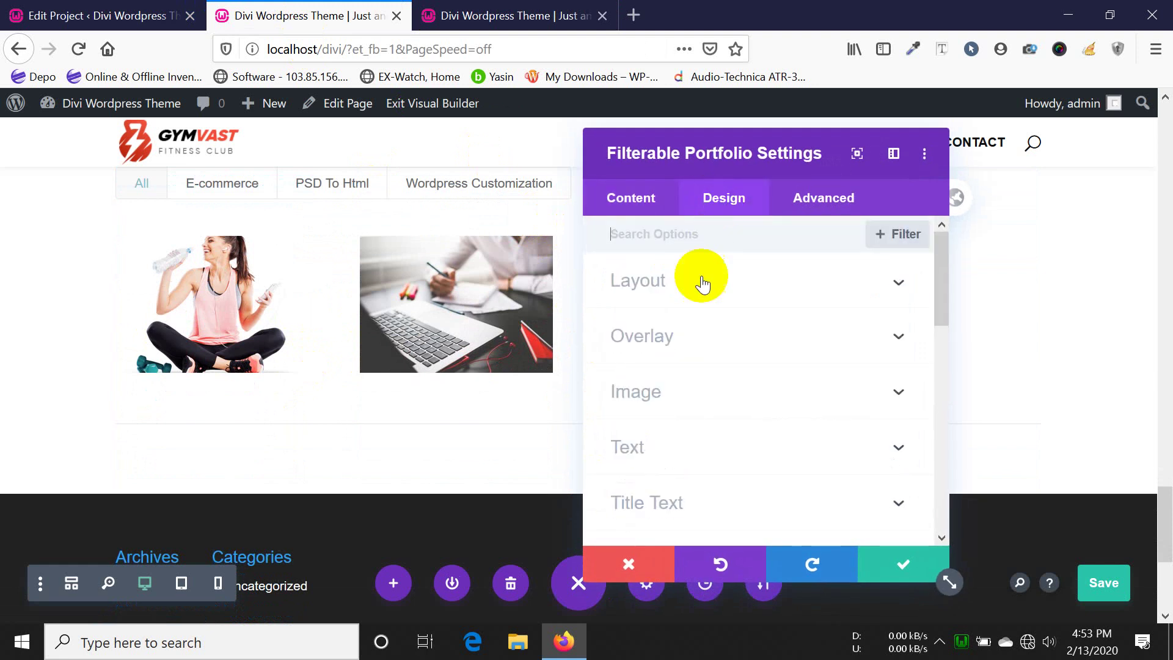
pyautogui.scroll(-2, 694, 388)
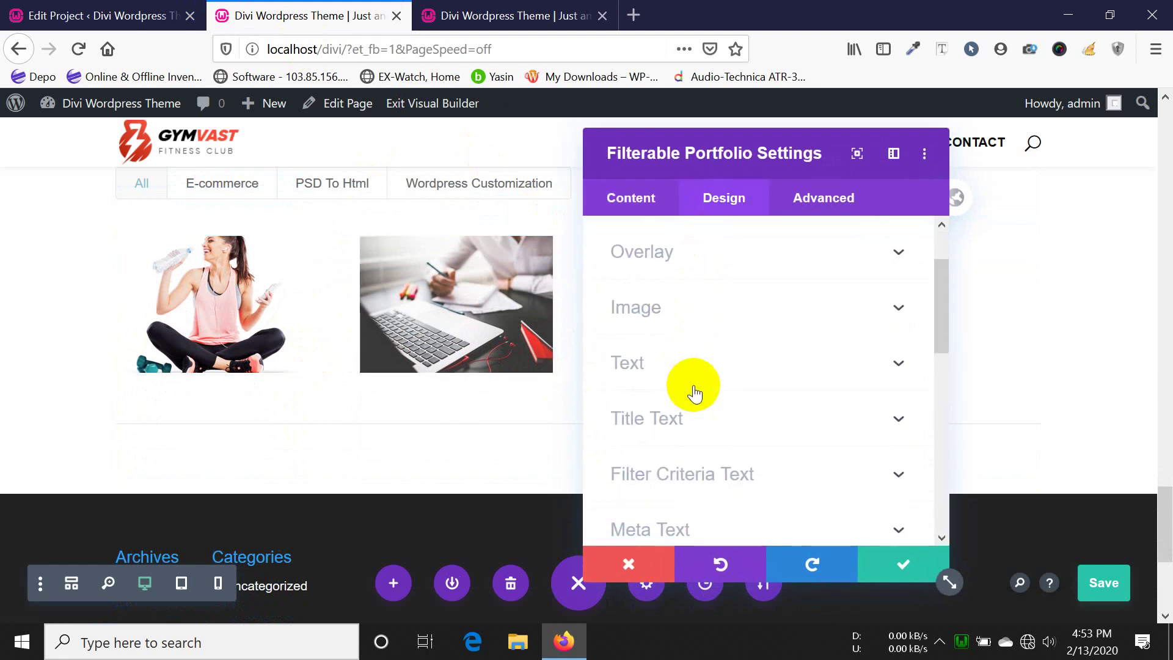
pyautogui.scroll(-2, 695, 394)
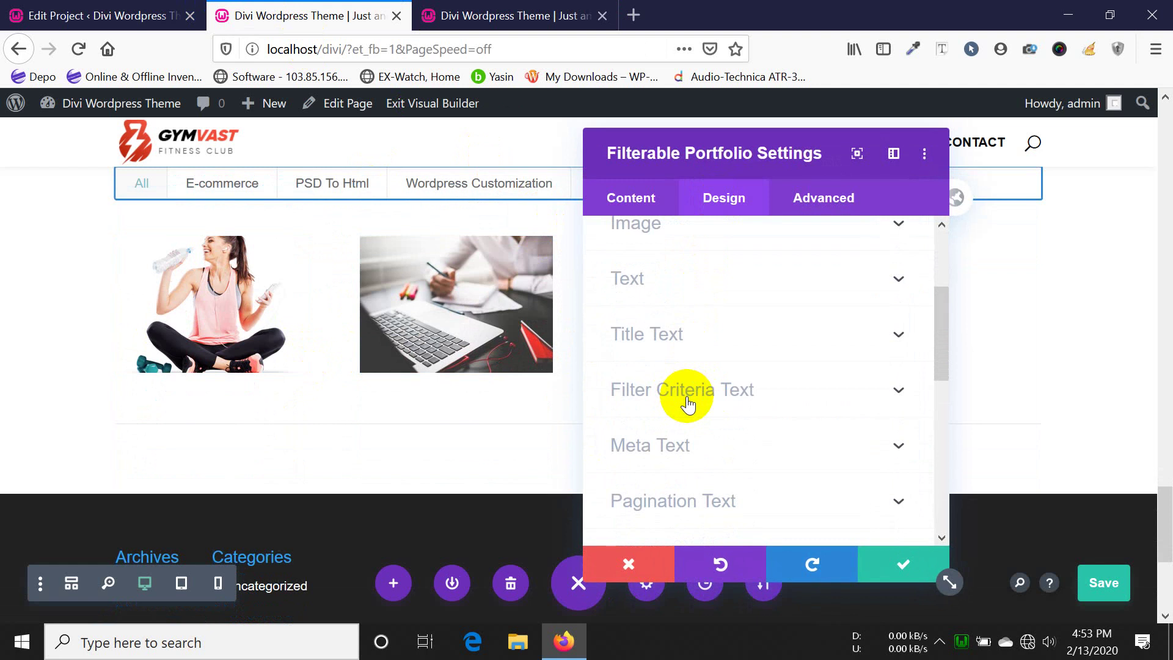
pyautogui.scroll(2, 403, 425)
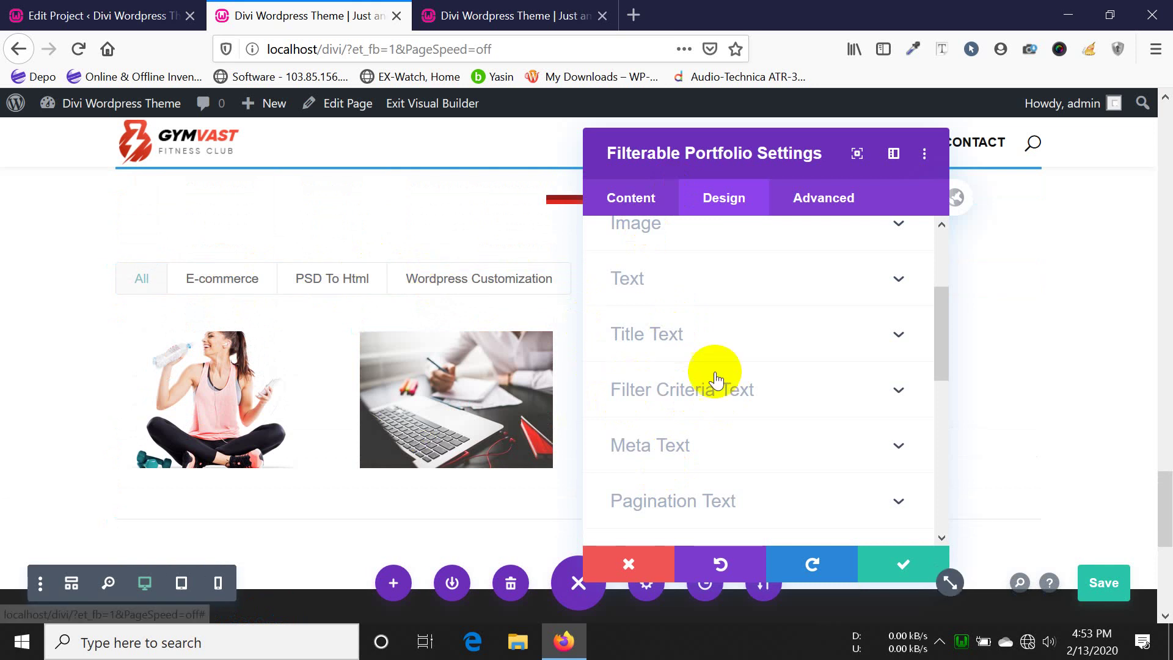
pyautogui.click(724, 400)
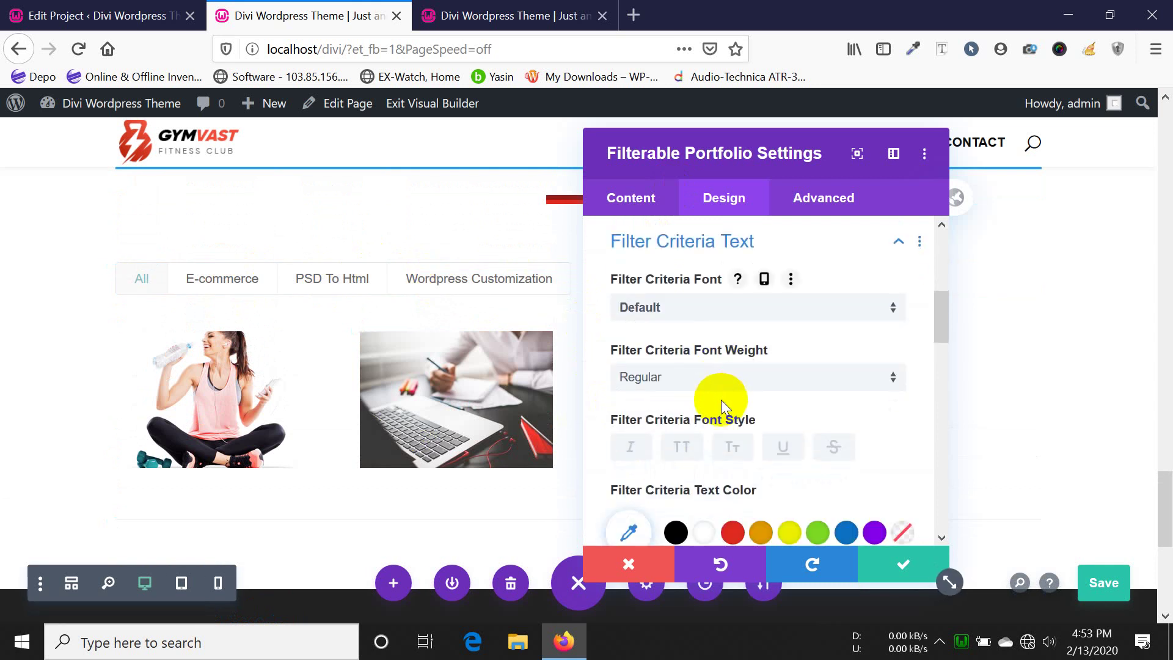
# - Examine the Filter Criteria Text options for font, style, color, size, spacing, line height and shadow, and the sections below
pyautogui.scroll(-5, 780, 373)
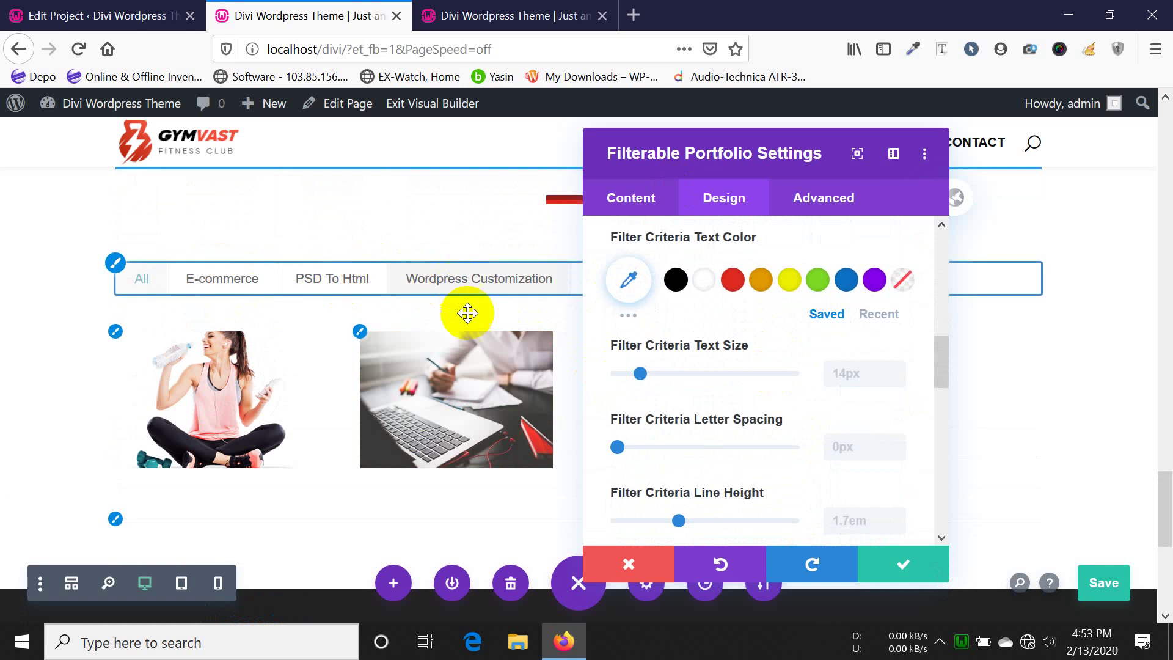
pyautogui.scroll(-3, 801, 349)
pyautogui.scroll(-3, 801, 342)
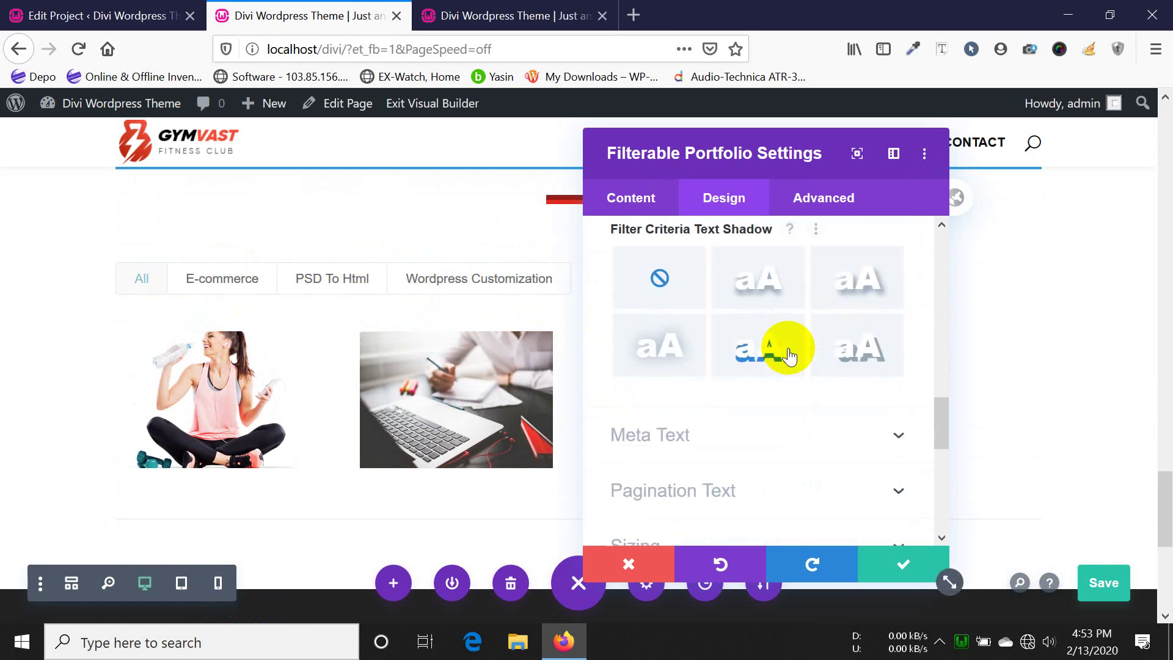
pyautogui.scroll(4, 791, 345)
pyautogui.scroll(3, 783, 349)
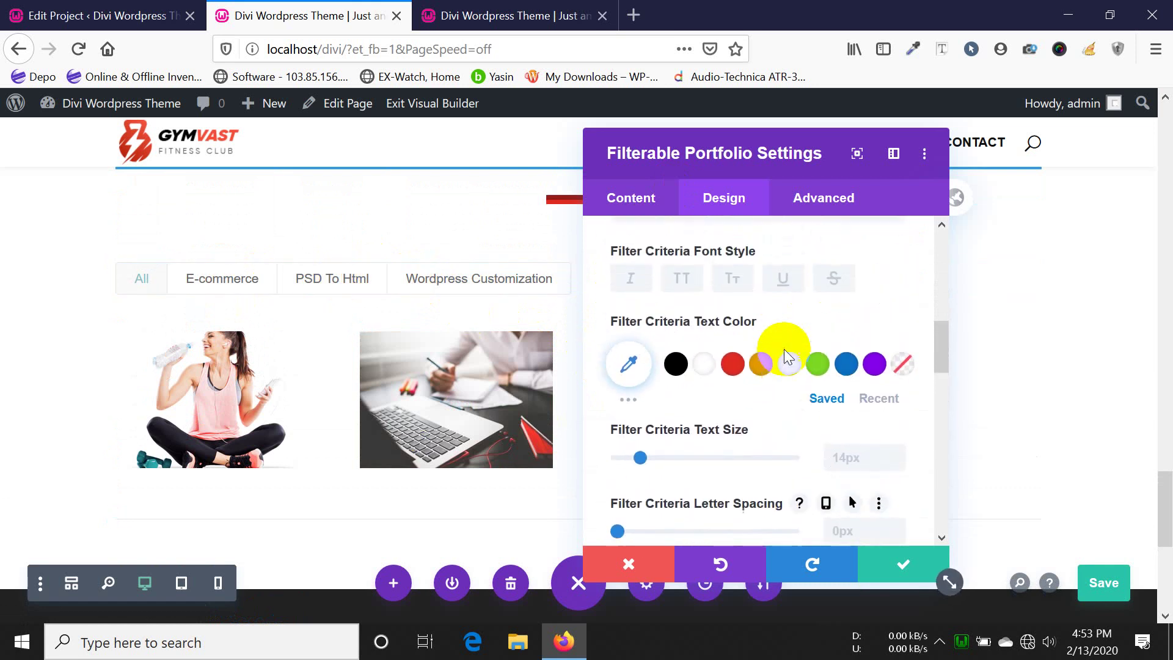
pyautogui.scroll(3, 783, 349)
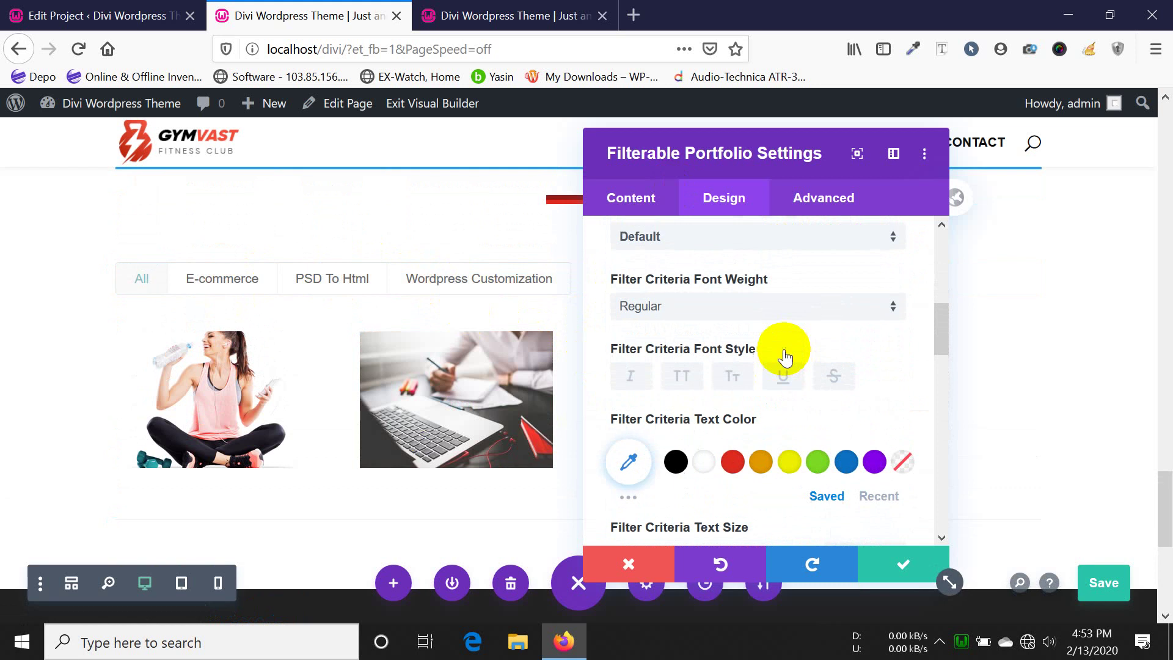
pyautogui.scroll(-1, 784, 350)
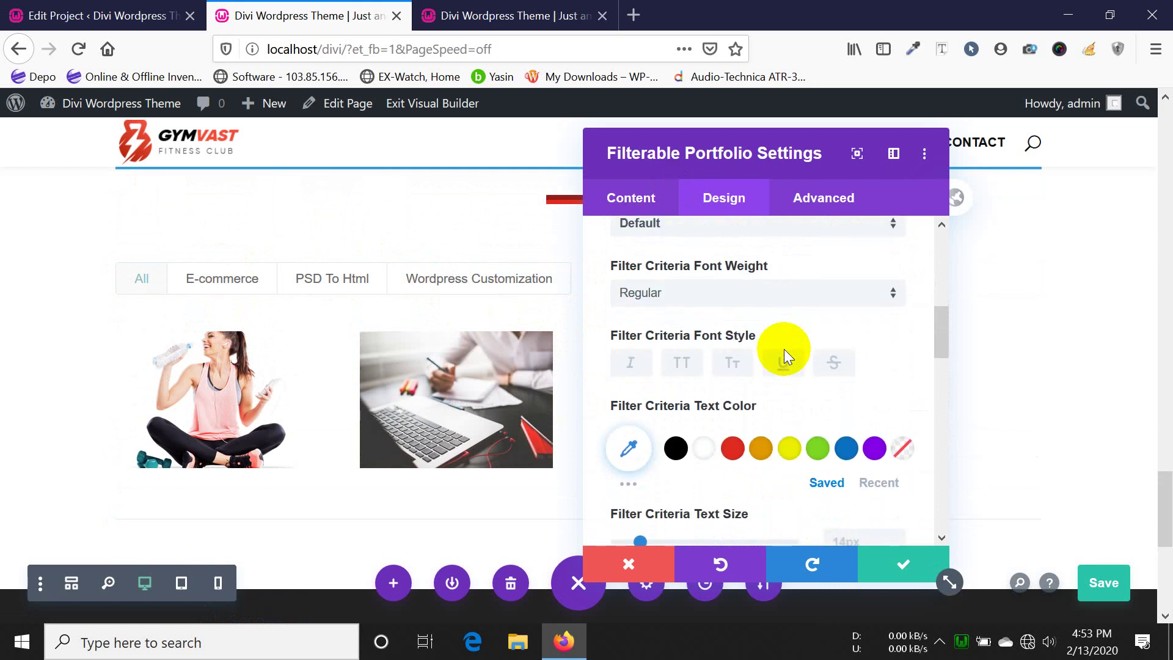
pyautogui.scroll(-2, 782, 355)
pyautogui.scroll(-3, 779, 353)
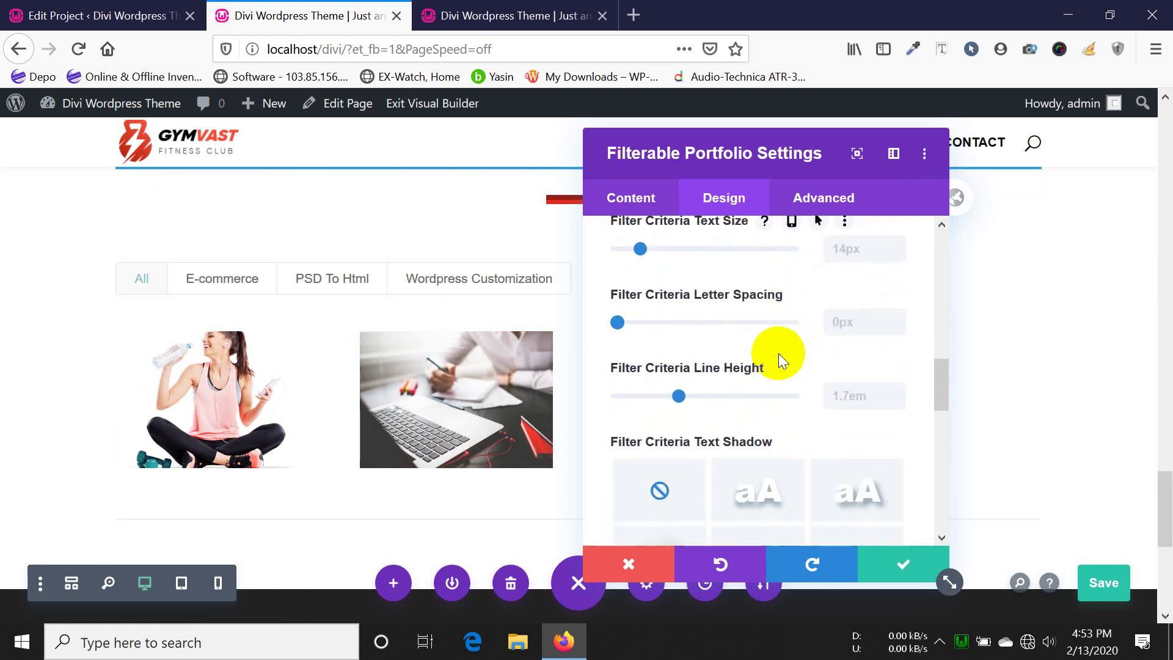
pyautogui.scroll(-1, 779, 353)
pyautogui.scroll(-4, 779, 353)
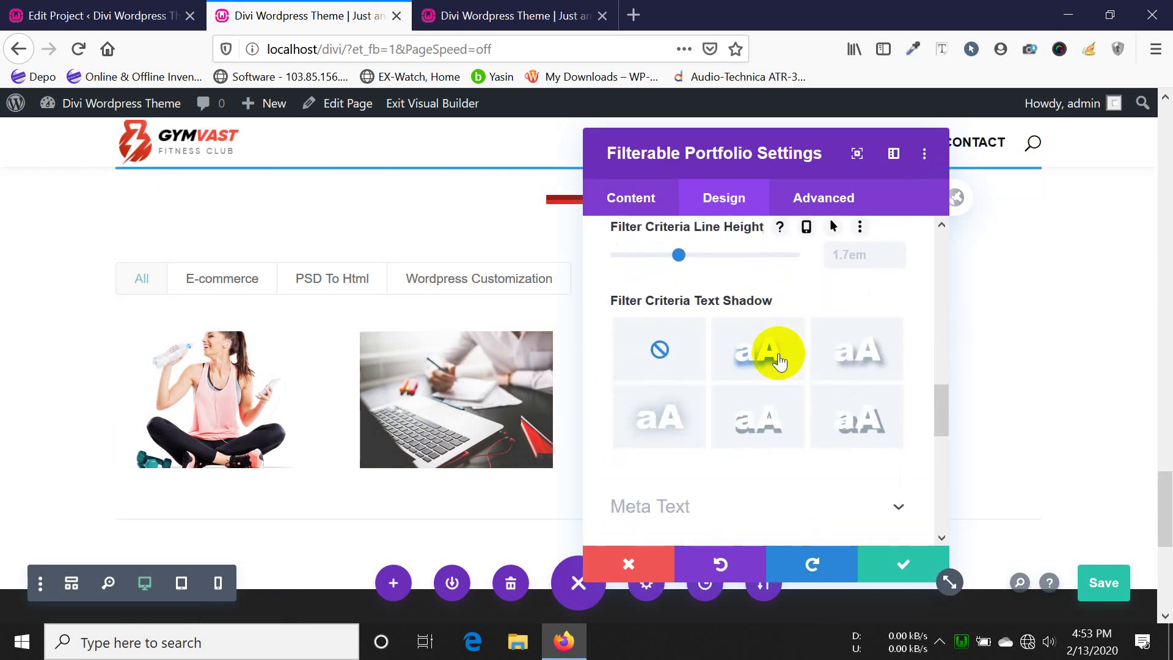
pyautogui.scroll(-3, 780, 361)
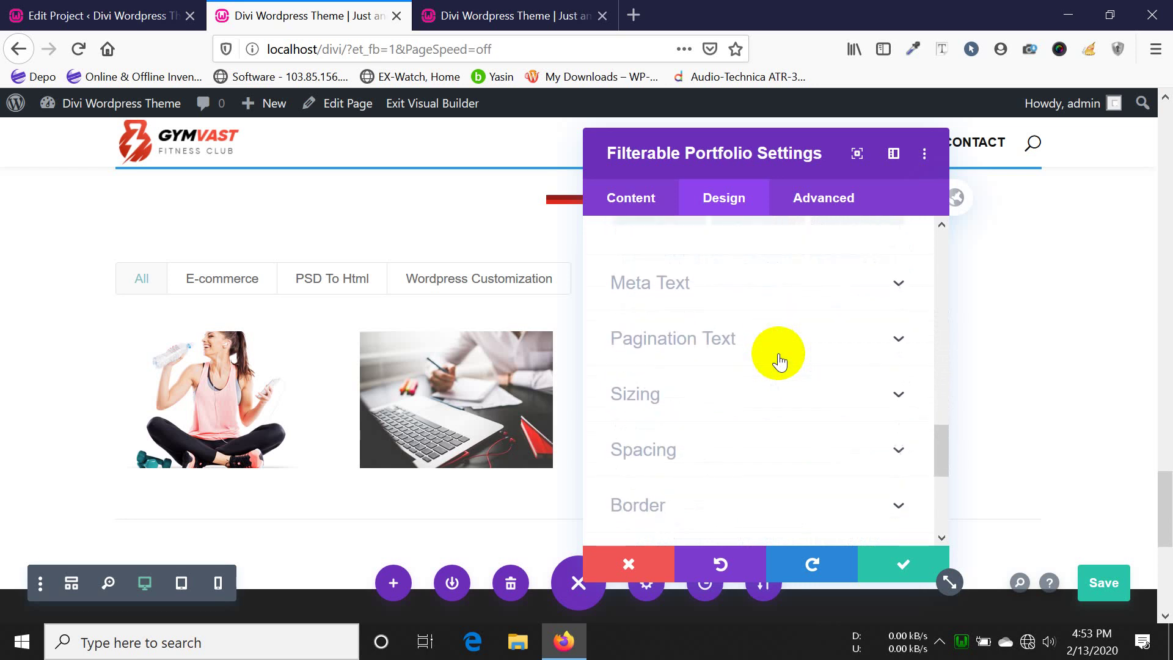
# - Set the portfolio's filter criteria text color to red #e02b20
pyautogui.scroll(9, 780, 361)
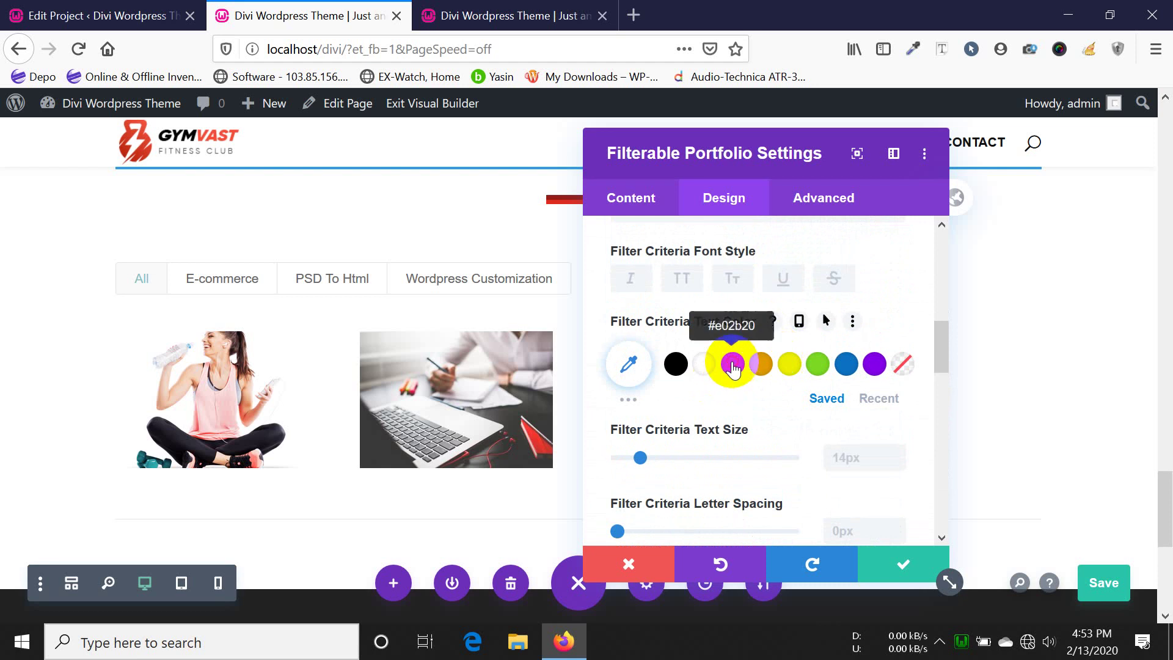
pyautogui.click(732, 365)
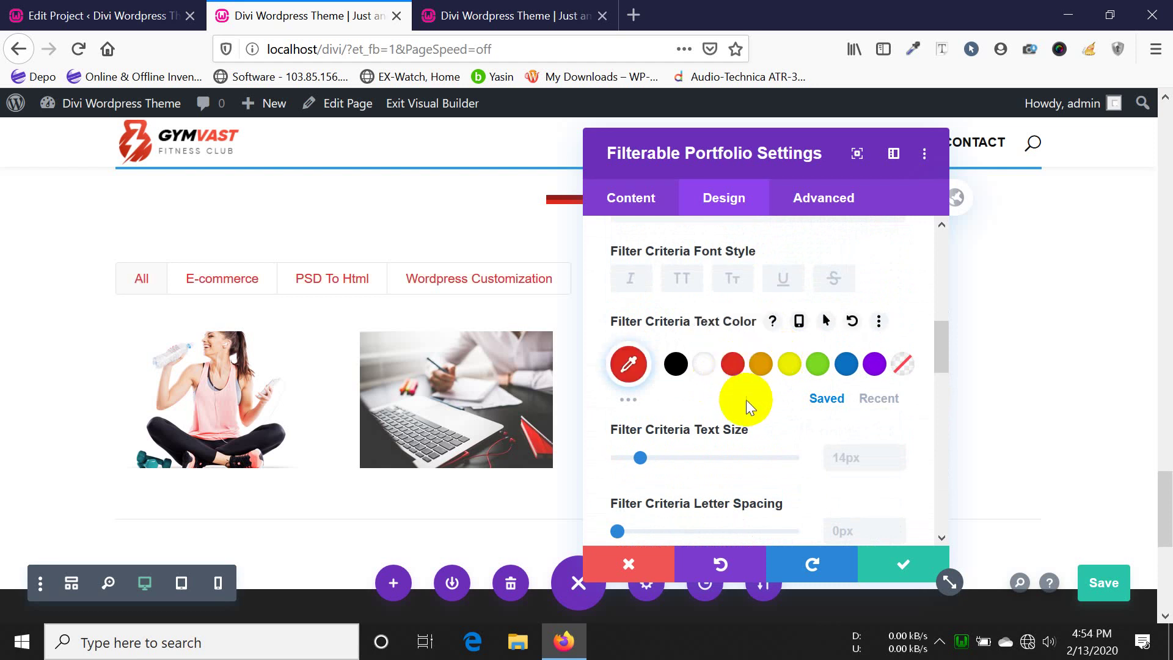
pyautogui.scroll(-2, 745, 398)
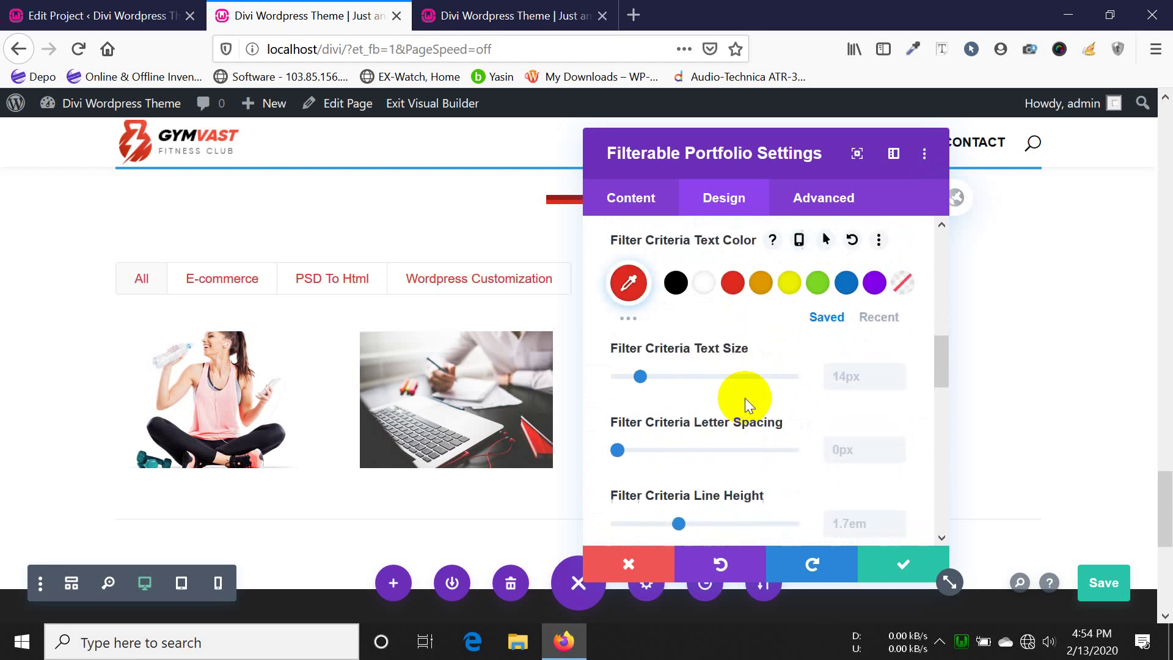
# - Set the portfolio's filter criteria font style to all uppercase, then accept the module settings and save the page
pyautogui.scroll(-5, 746, 398)
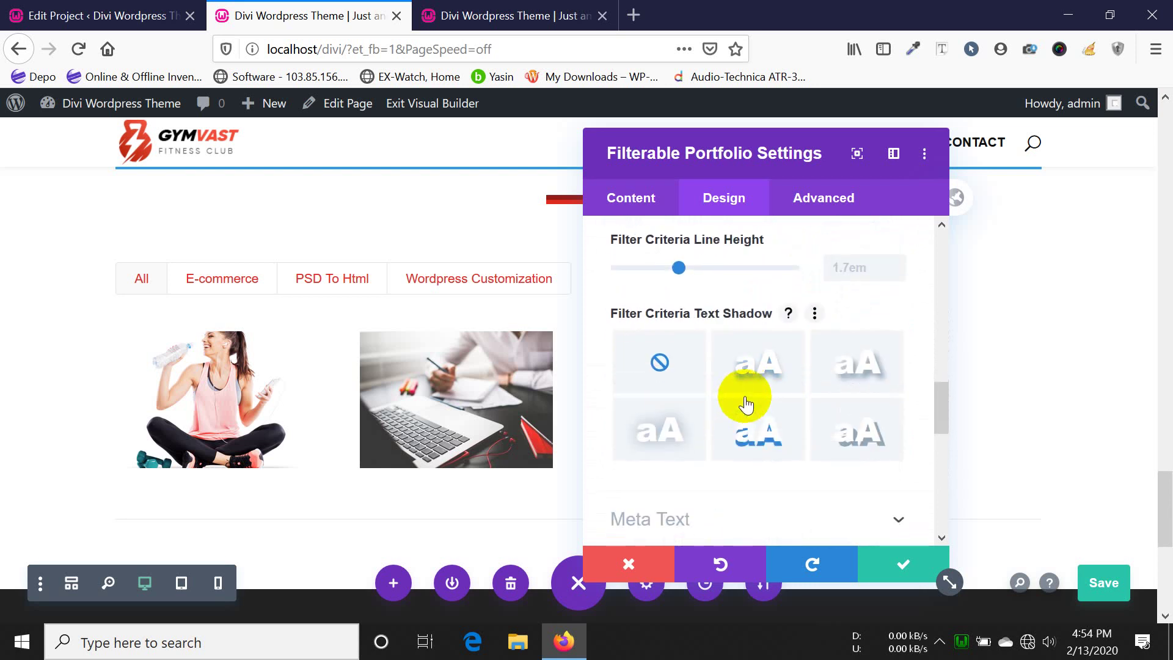
pyautogui.scroll(9, 745, 404)
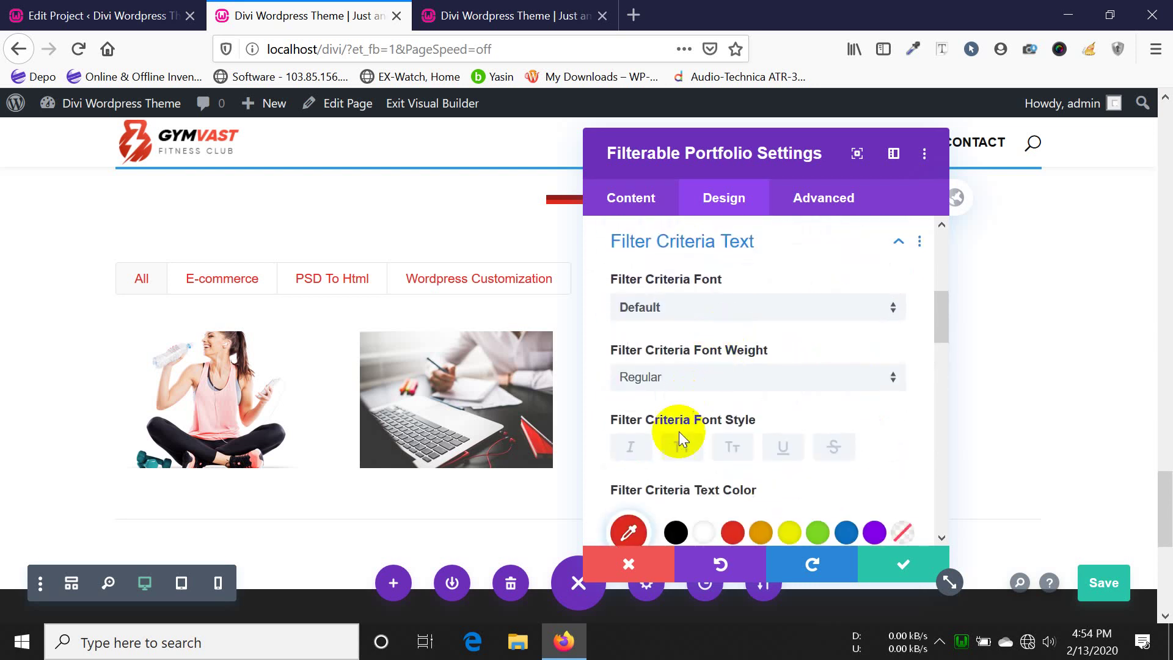
pyautogui.click(689, 453)
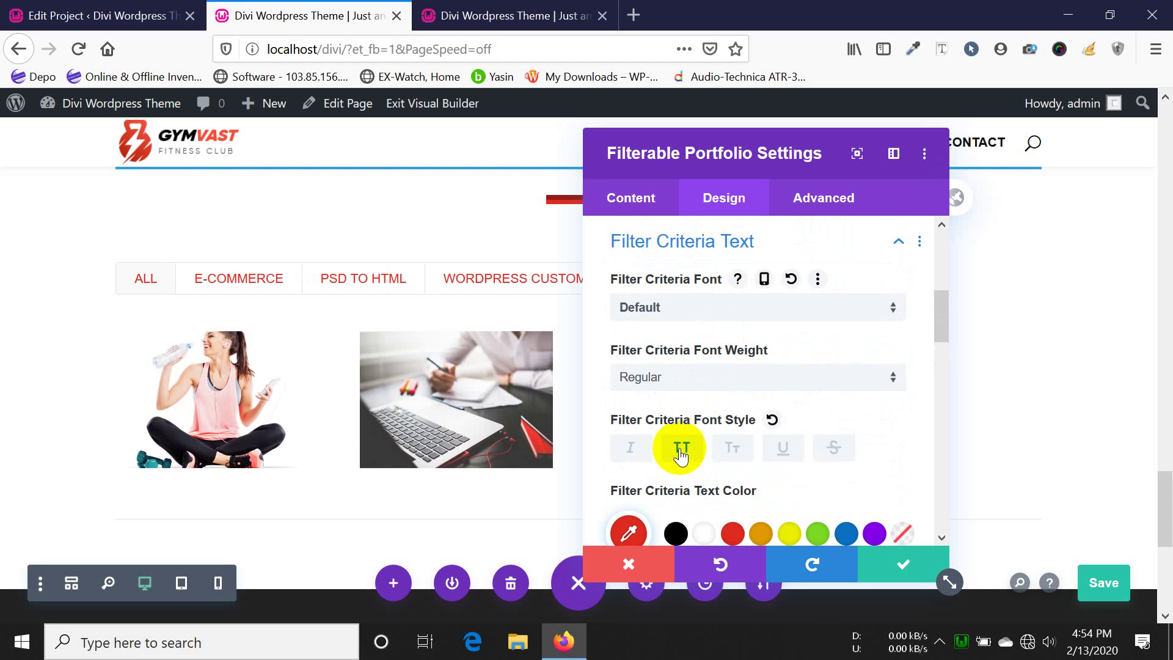
pyautogui.click(894, 561)
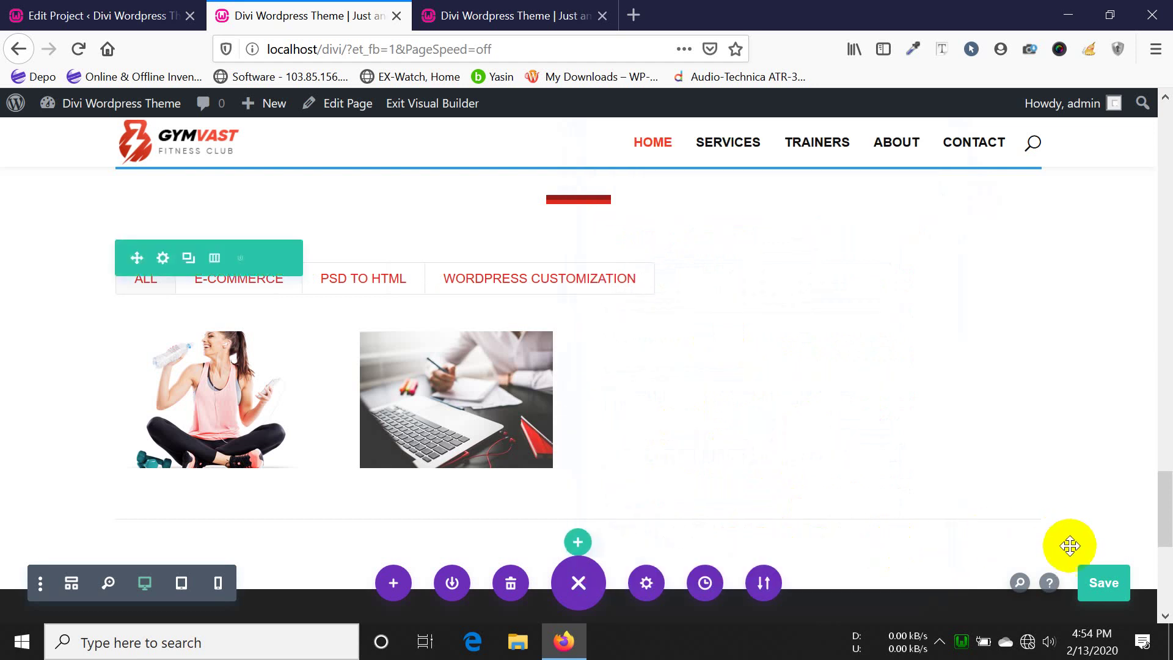
pyautogui.click(1099, 582)
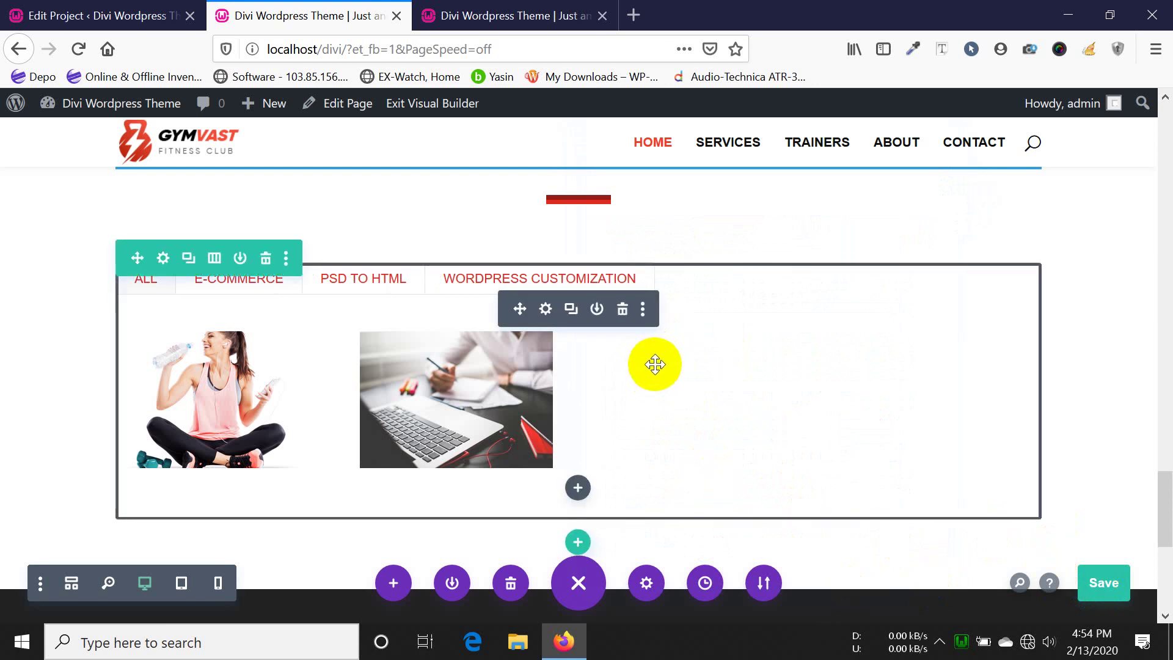
# - Insert a new single-column row below the filterable portfolio and add a Gallery module to it
pyautogui.scroll(-3, 655, 364)
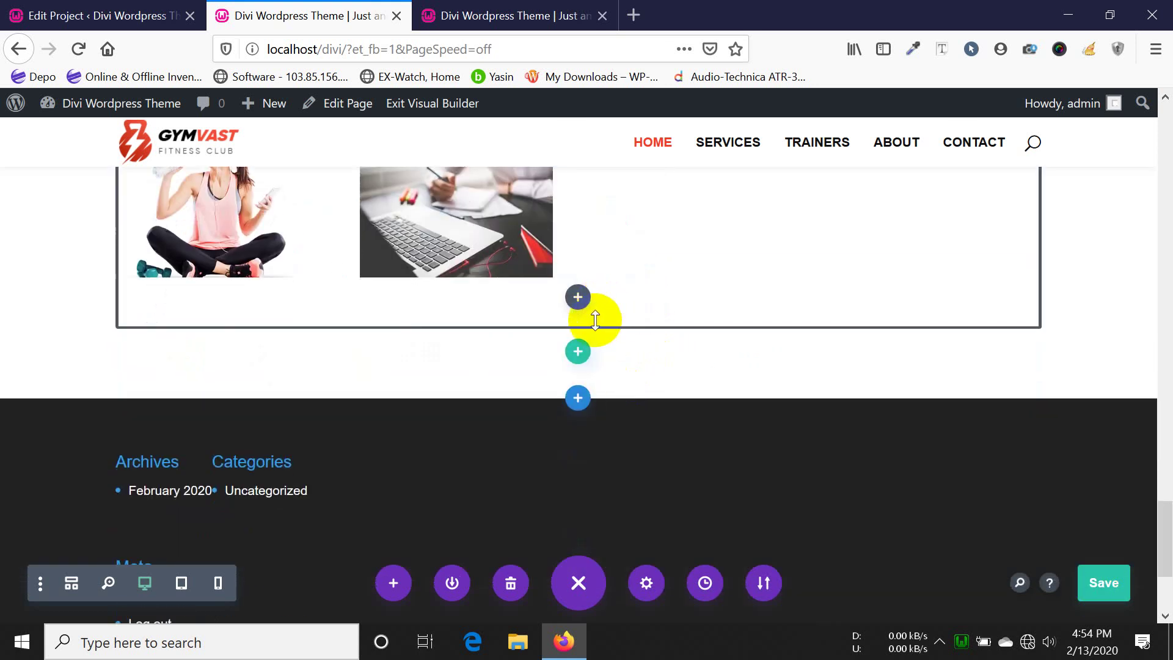
pyautogui.click(586, 342)
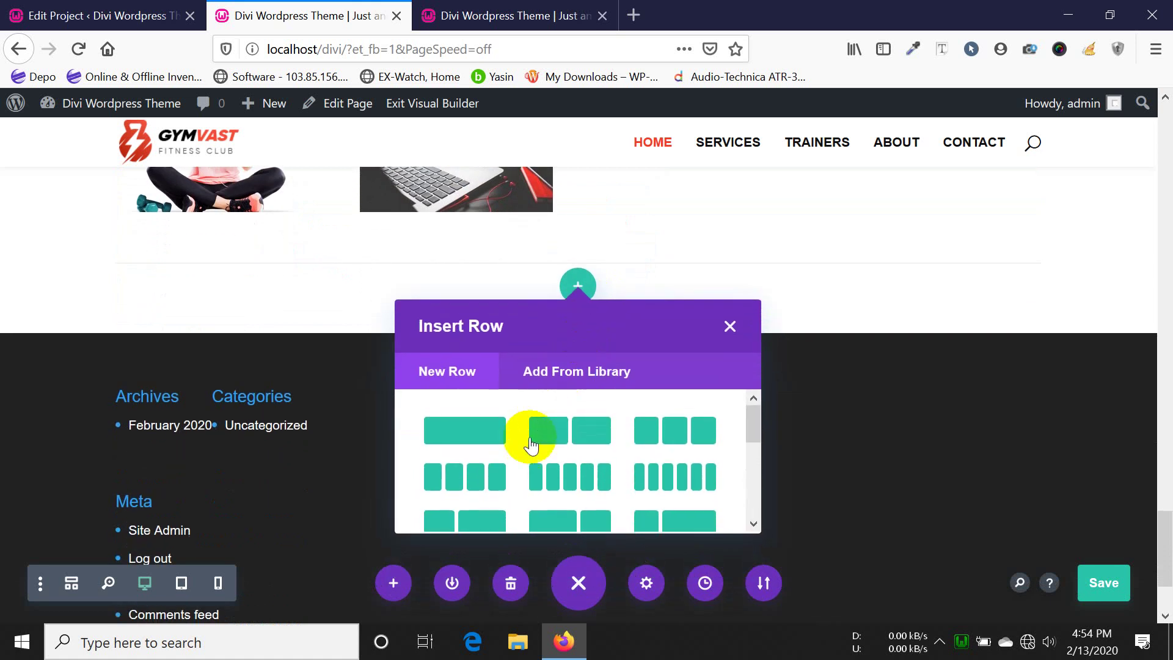
pyautogui.click(485, 446)
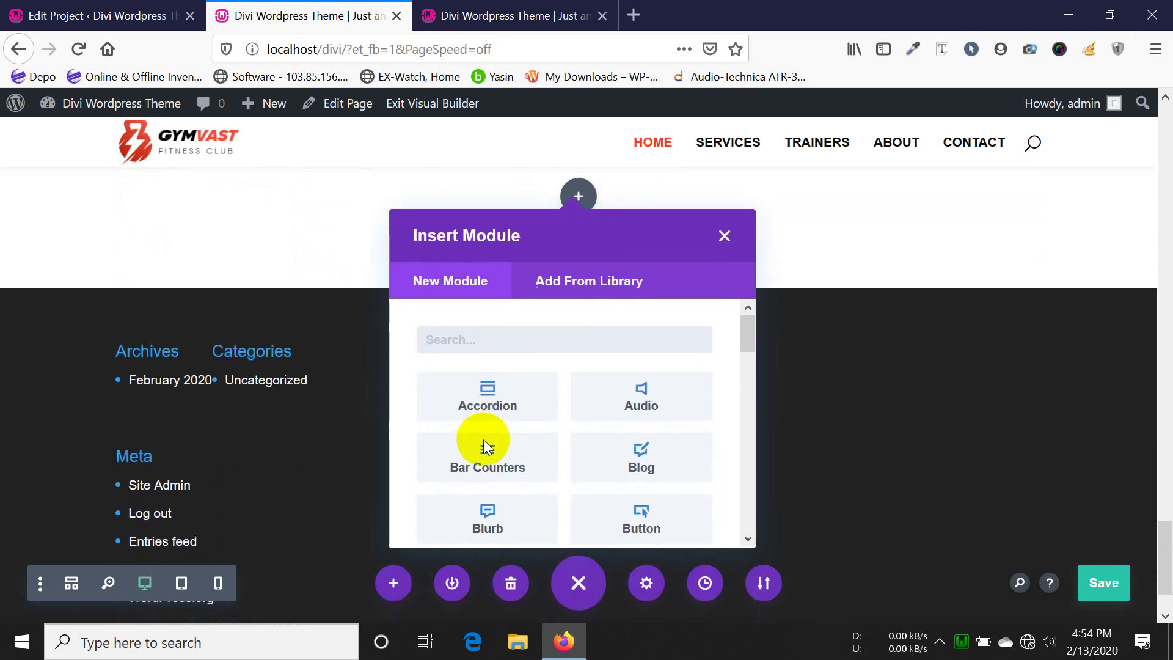
pyautogui.scroll(-5, 611, 390)
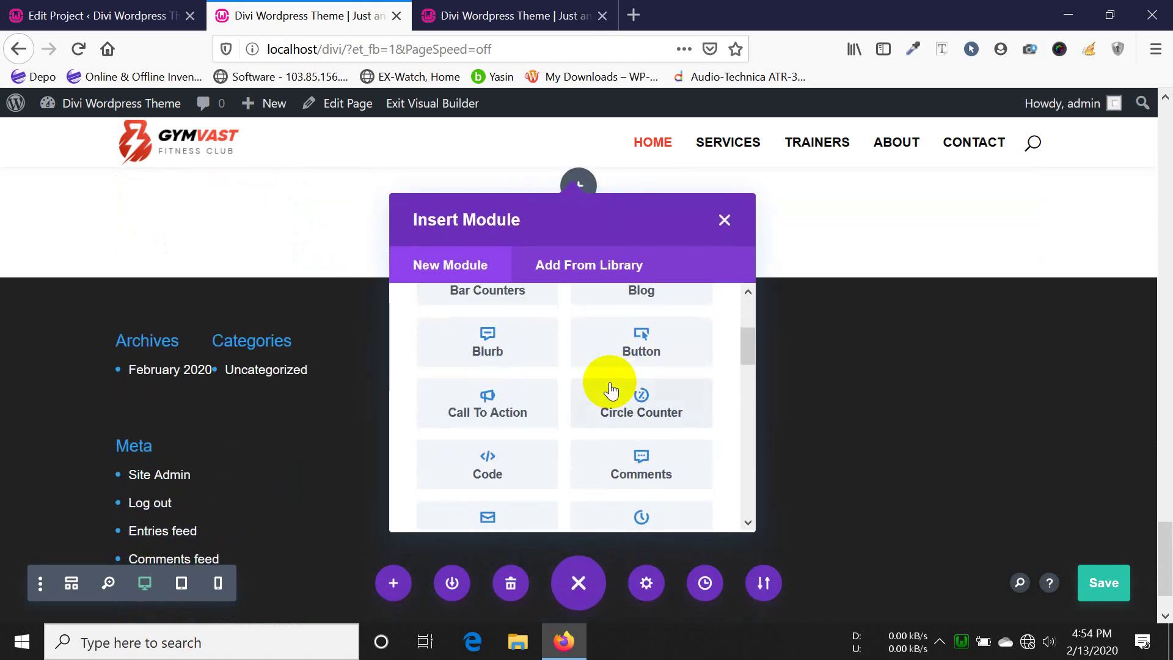
pyautogui.scroll(-2, 611, 390)
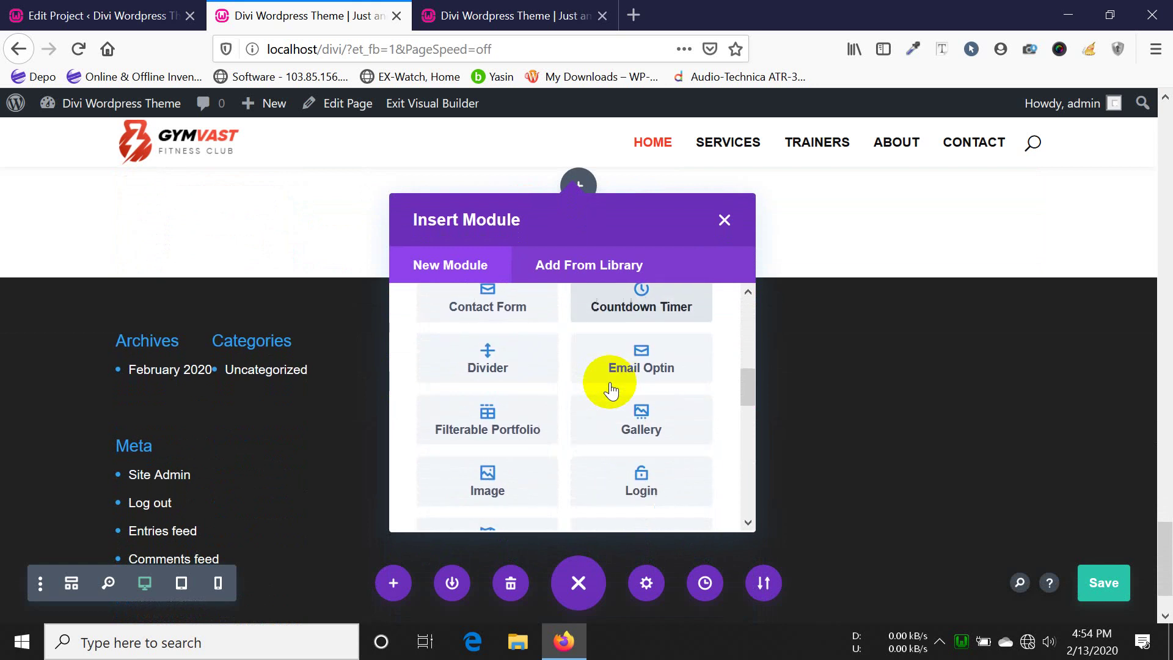
pyautogui.click(654, 427)
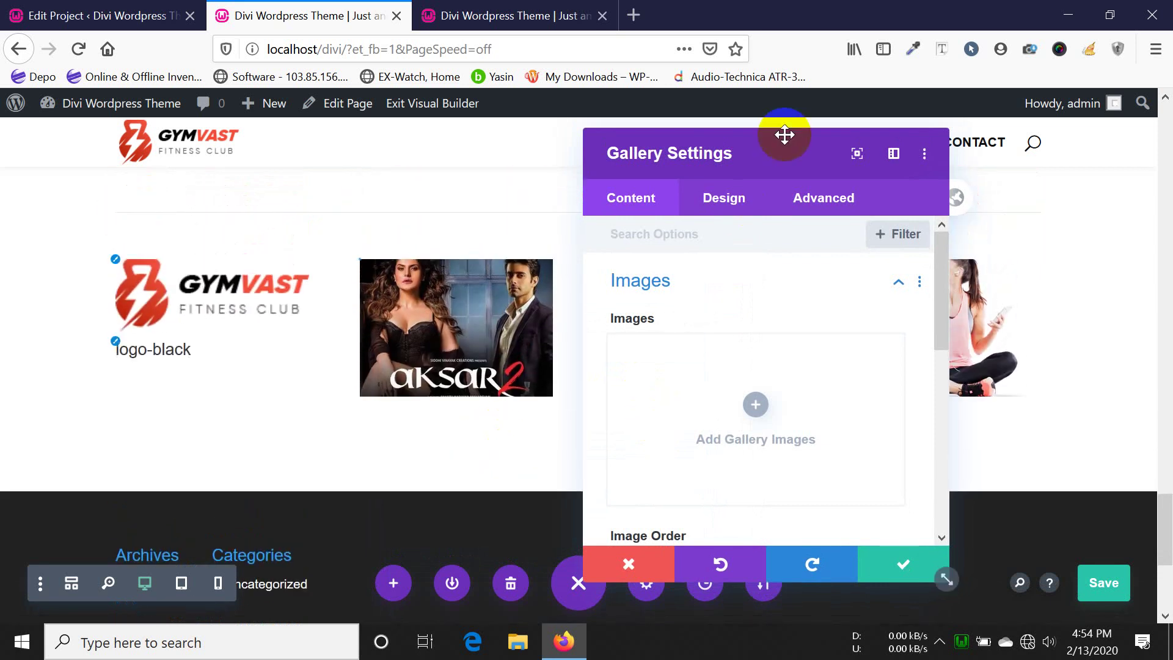
# - Start uploading gallery images from the computer and select 81-sbZTrBvL._AC_SX522_.png in the Downloads folder
pyautogui.moveTo(786, 149); pyautogui.dragTo(666, 182)
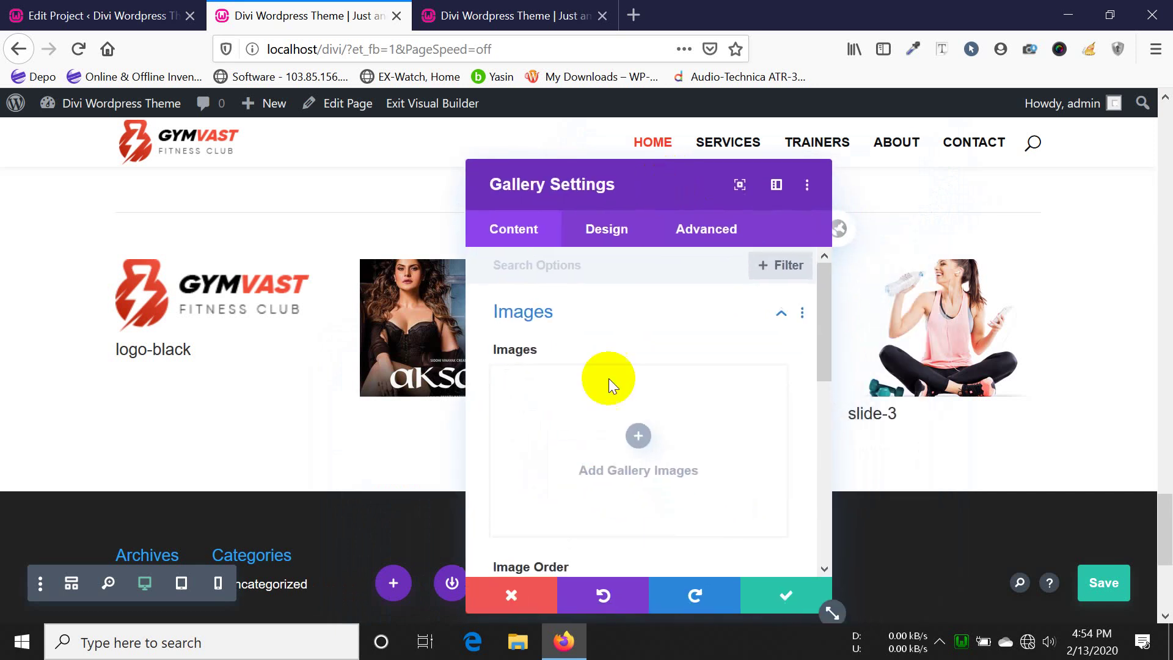
pyautogui.click(641, 435)
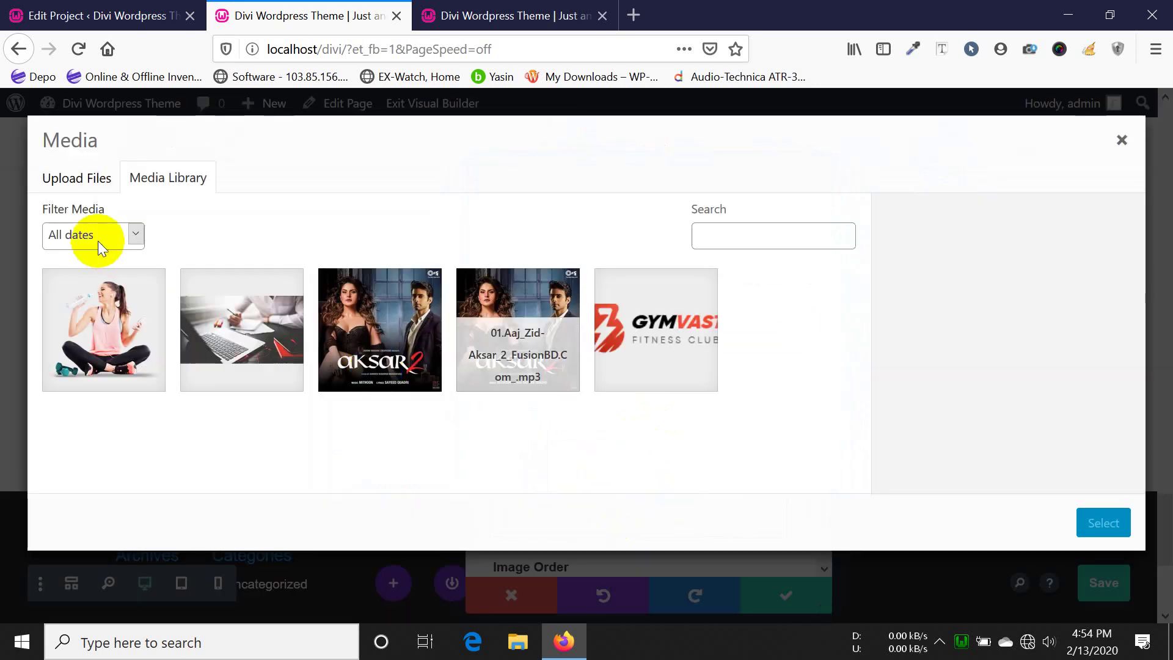
pyautogui.click(86, 178)
pyautogui.click(581, 378)
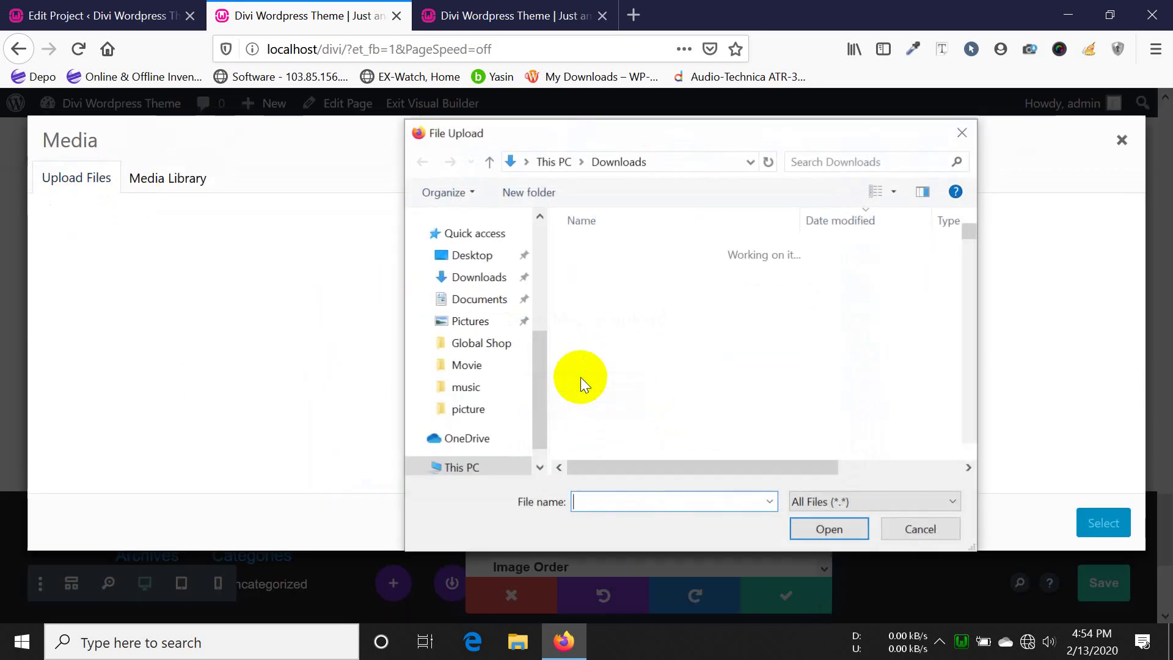
pyautogui.click(877, 192)
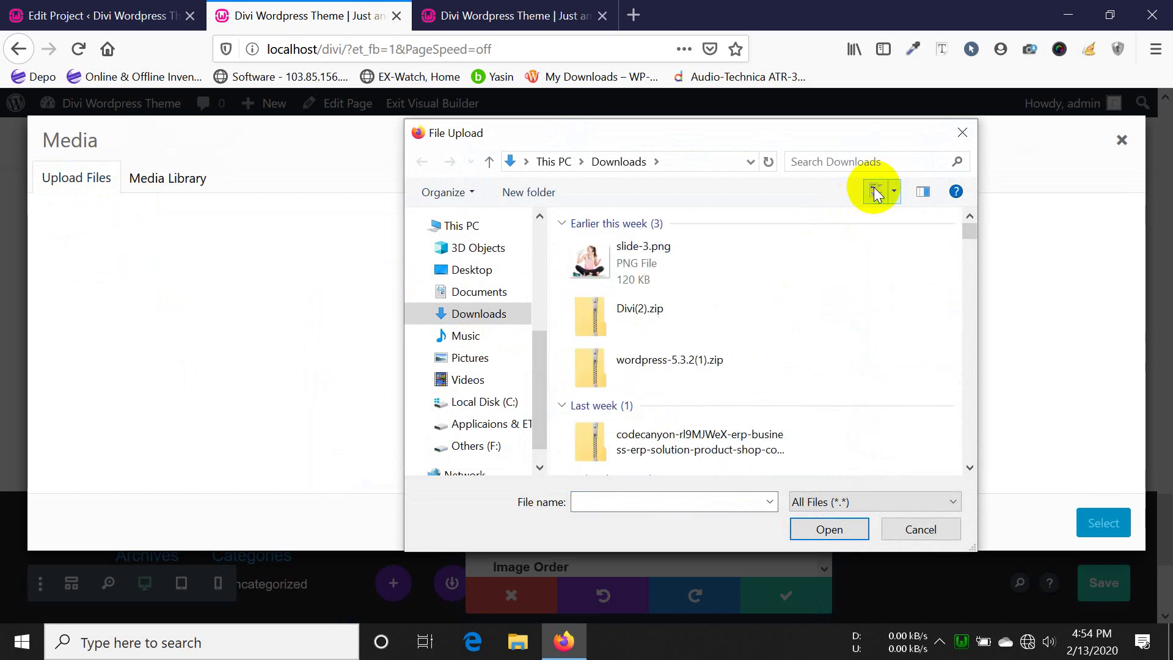
pyautogui.scroll(-6, 775, 291)
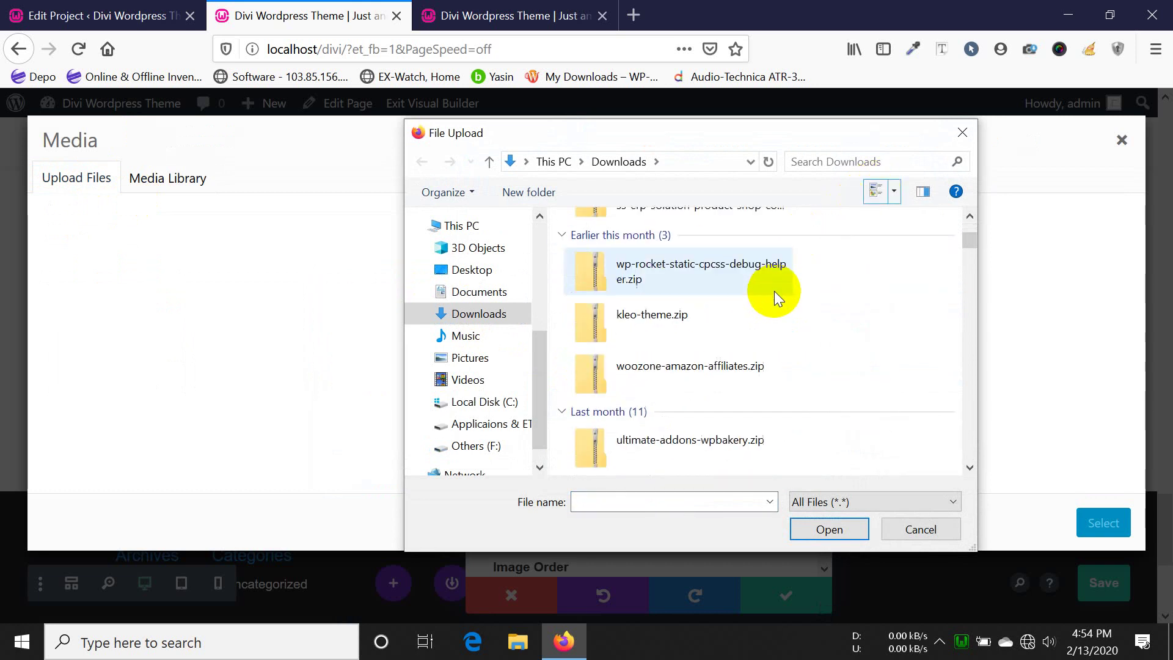
pyautogui.scroll(-6, 775, 291)
pyautogui.scroll(3, 775, 291)
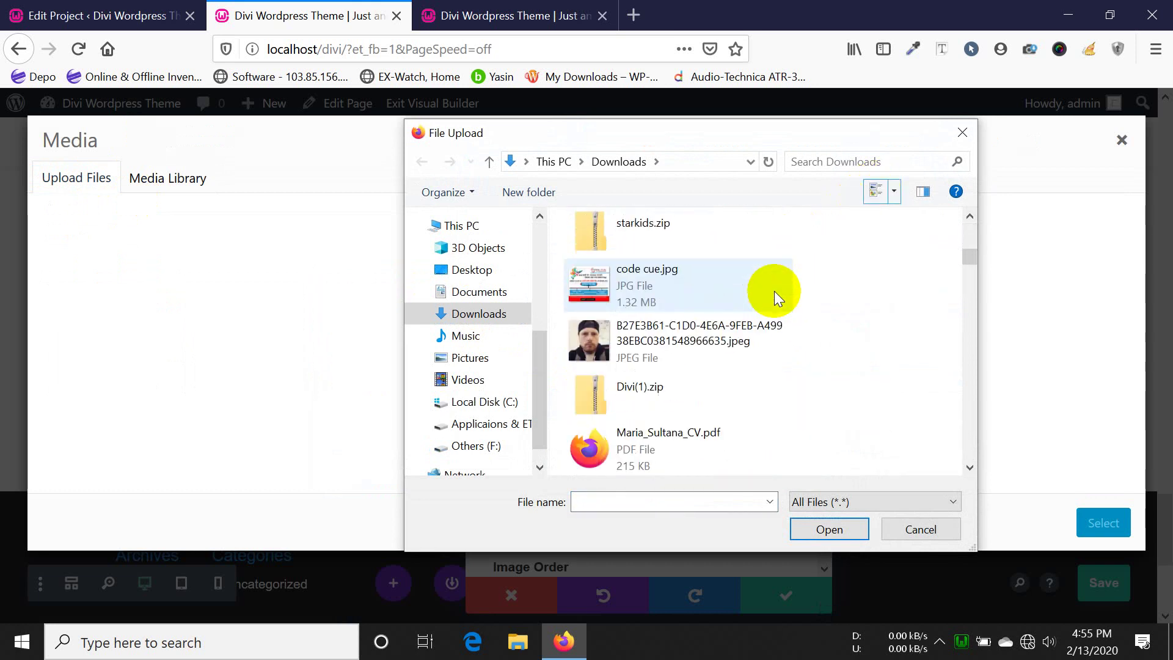
pyautogui.scroll(-2, 775, 291)
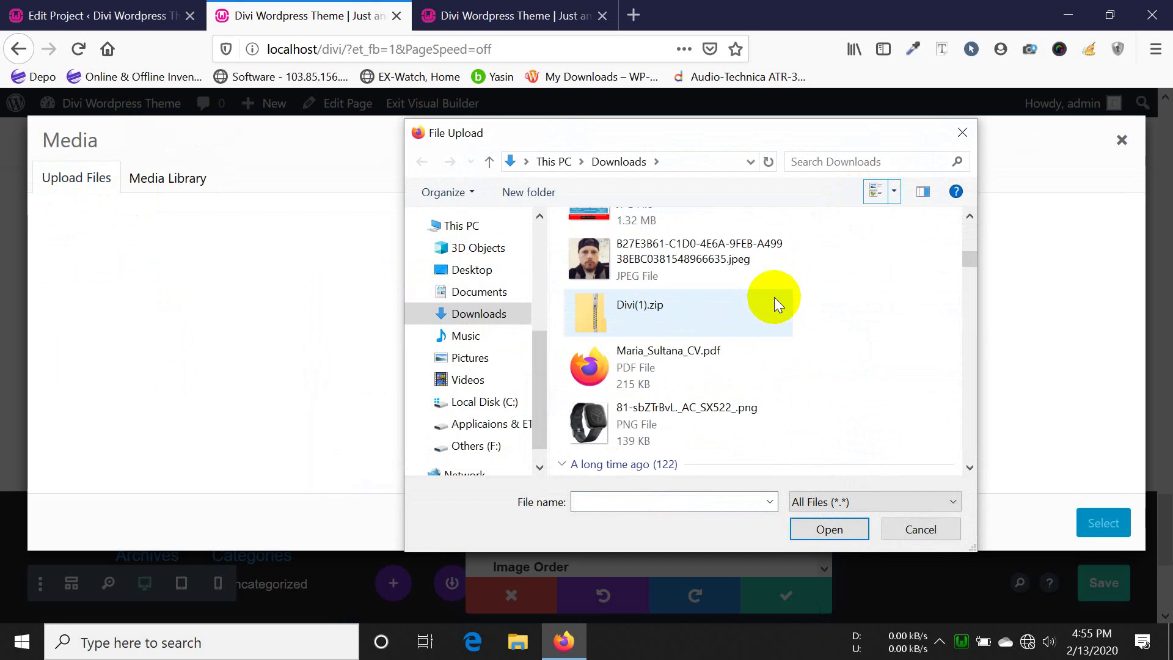
pyautogui.scroll(-3, 775, 297)
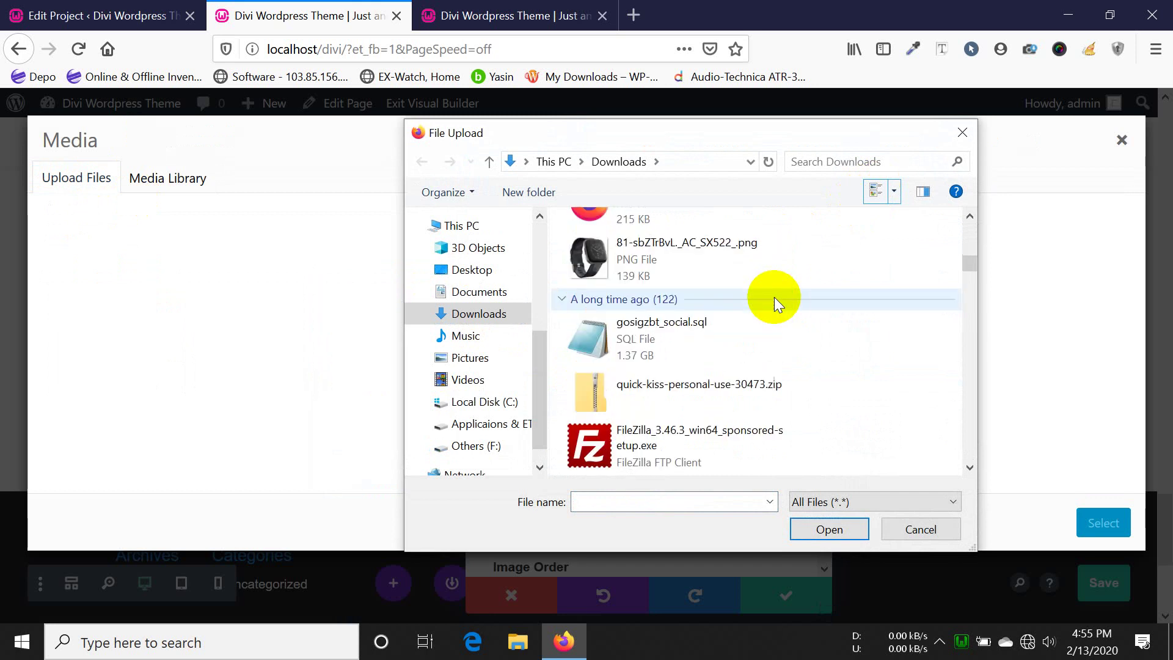
pyautogui.click(667, 273)
# - Add 4f2ed40c01d13d88ad7a70157e471f17.jpg, img-4.jpg and the 1920x880_upload-website-pageimage hotel picture to the upload selection
pyautogui.scroll(-5, 725, 317)
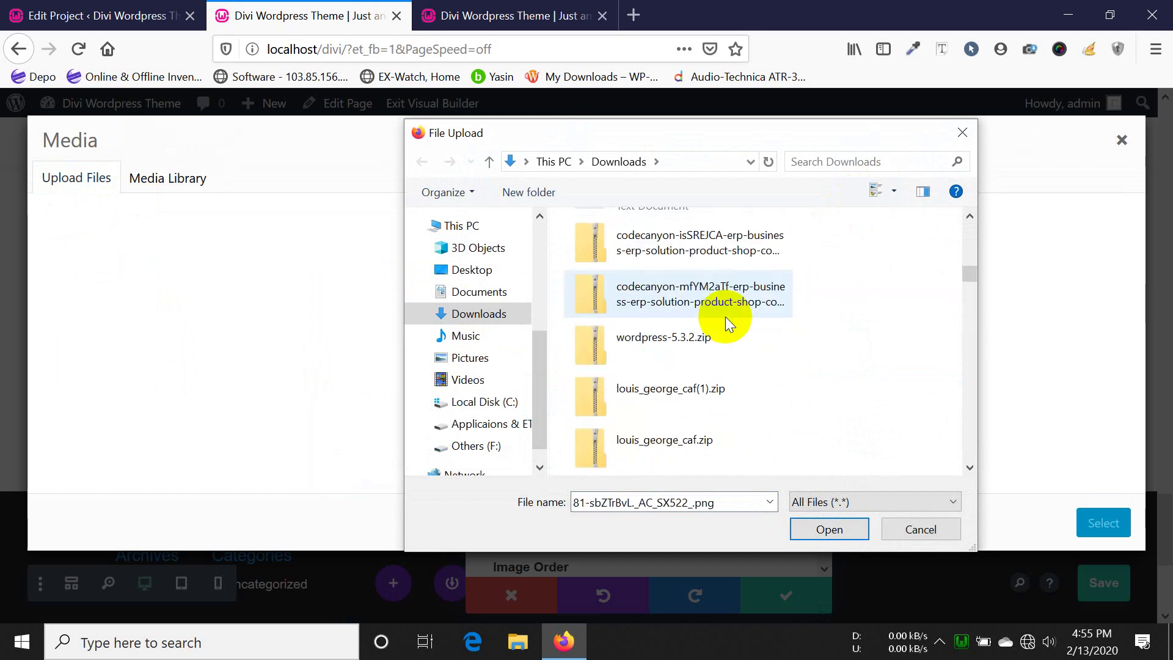
pyautogui.scroll(-12, 725, 317)
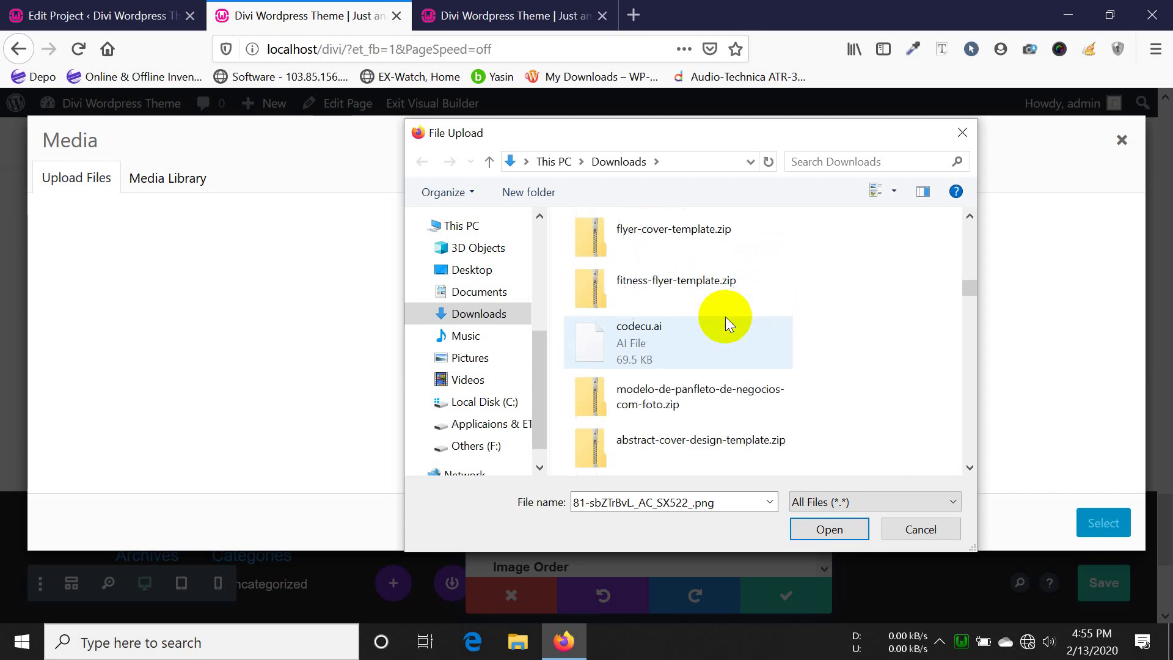
pyautogui.scroll(2, 725, 316)
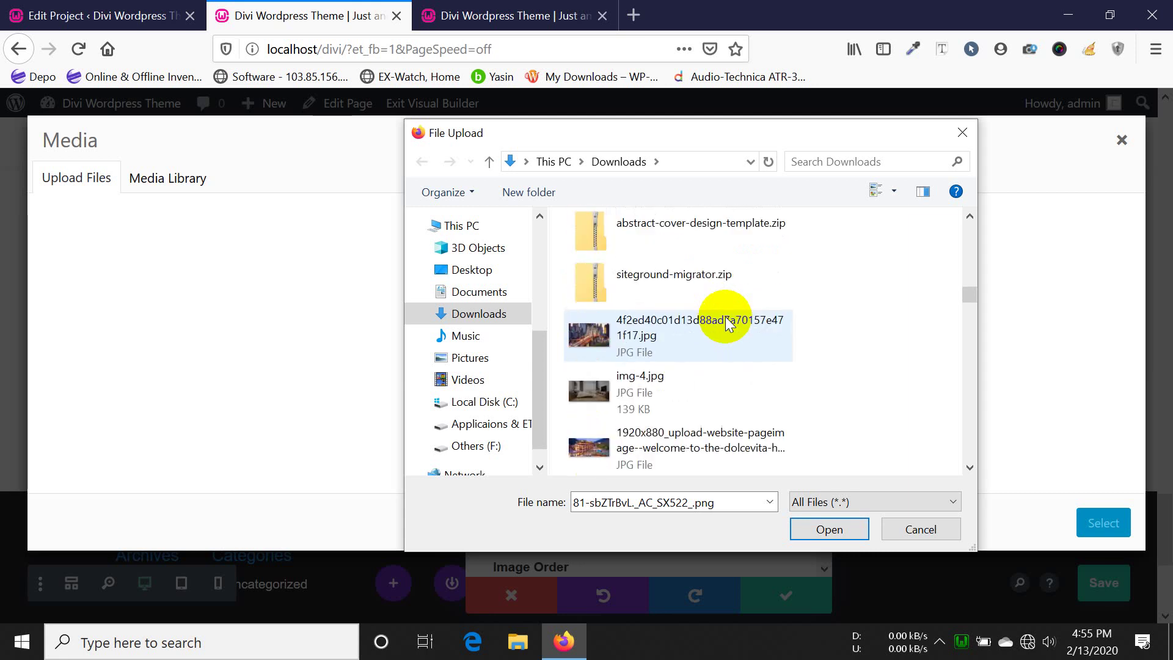
pyautogui.click(686, 324)
pyautogui.keyDown('ctrl'); pyautogui.click(637, 387); pyautogui.keyUp('ctrl')
pyautogui.keyDown('ctrl'); pyautogui.click(643, 436); pyautogui.keyUp('ctrl')
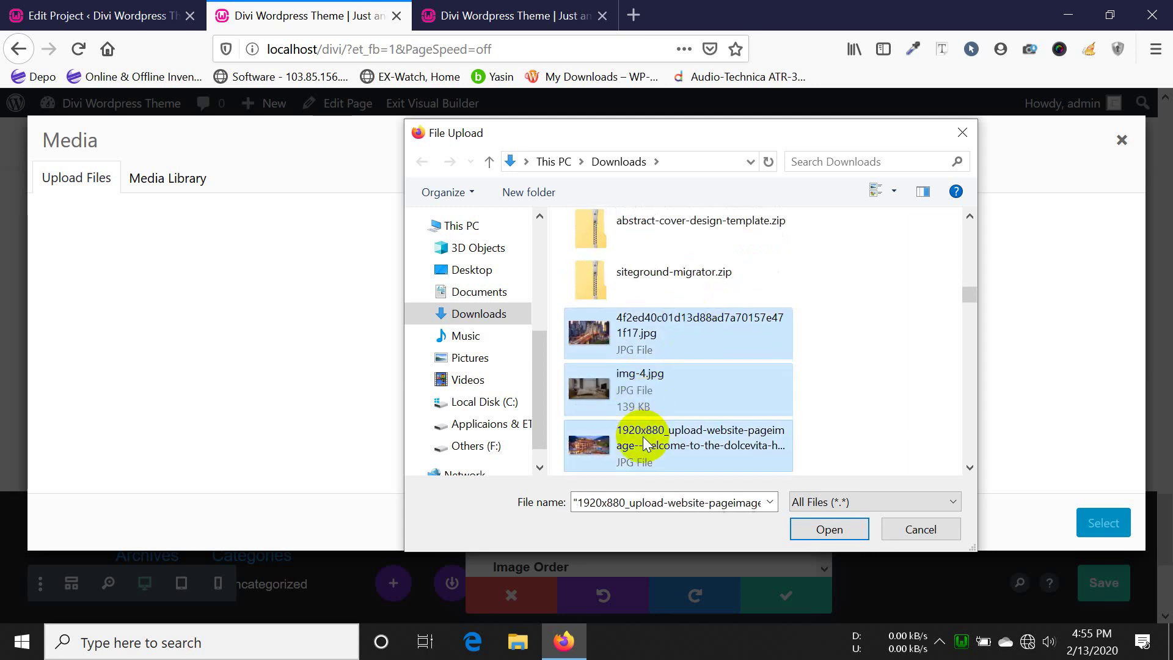
# - Find morocco-2746495_1280.jpg further down the Downloads folder and add it to the files selected for upload
pyautogui.scroll(-5, 749, 400)
pyautogui.scroll(2, 750, 400)
pyautogui.scroll(-10, 749, 400)
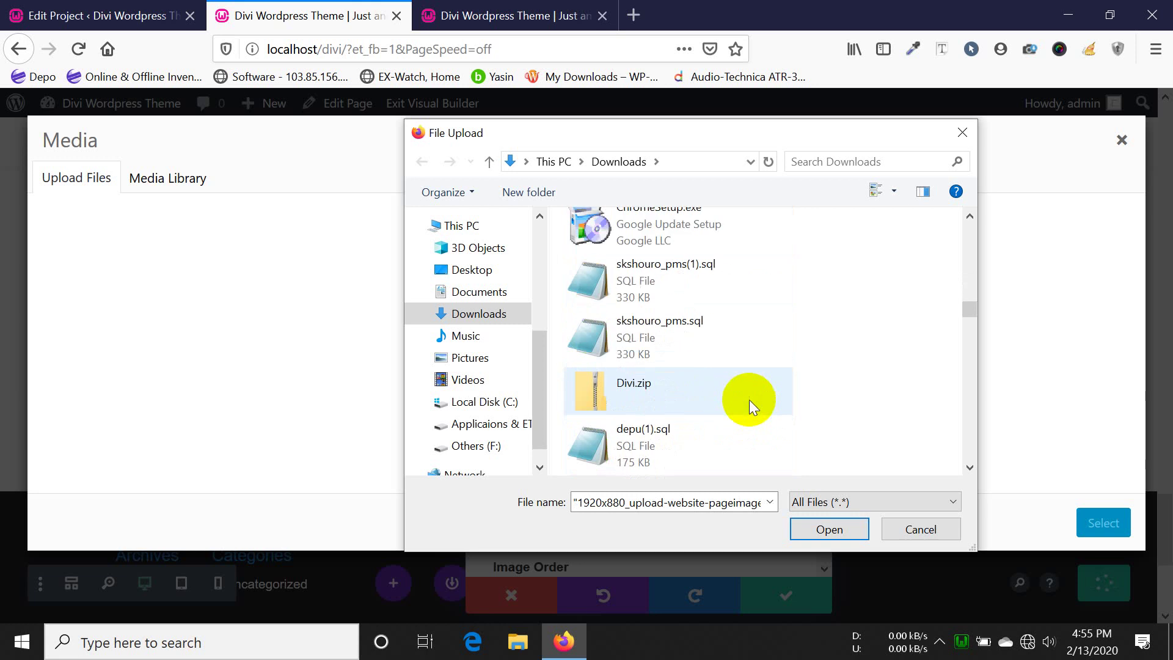
pyautogui.scroll(-3, 749, 400)
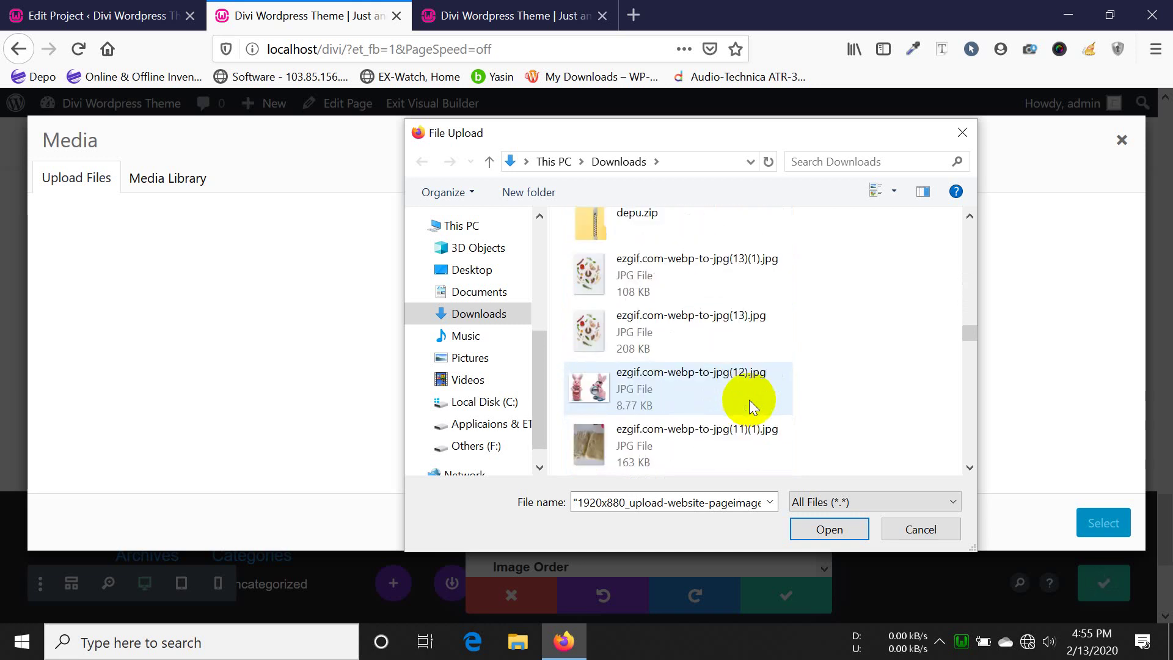
pyautogui.scroll(-2, 749, 399)
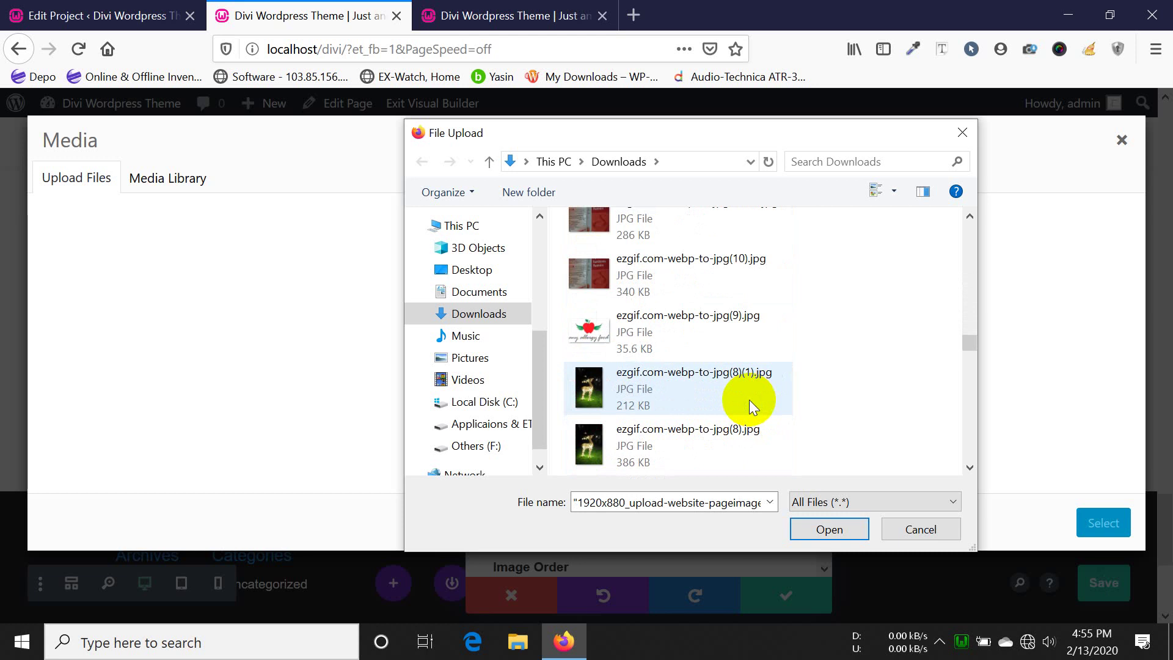
pyautogui.scroll(-2, 749, 400)
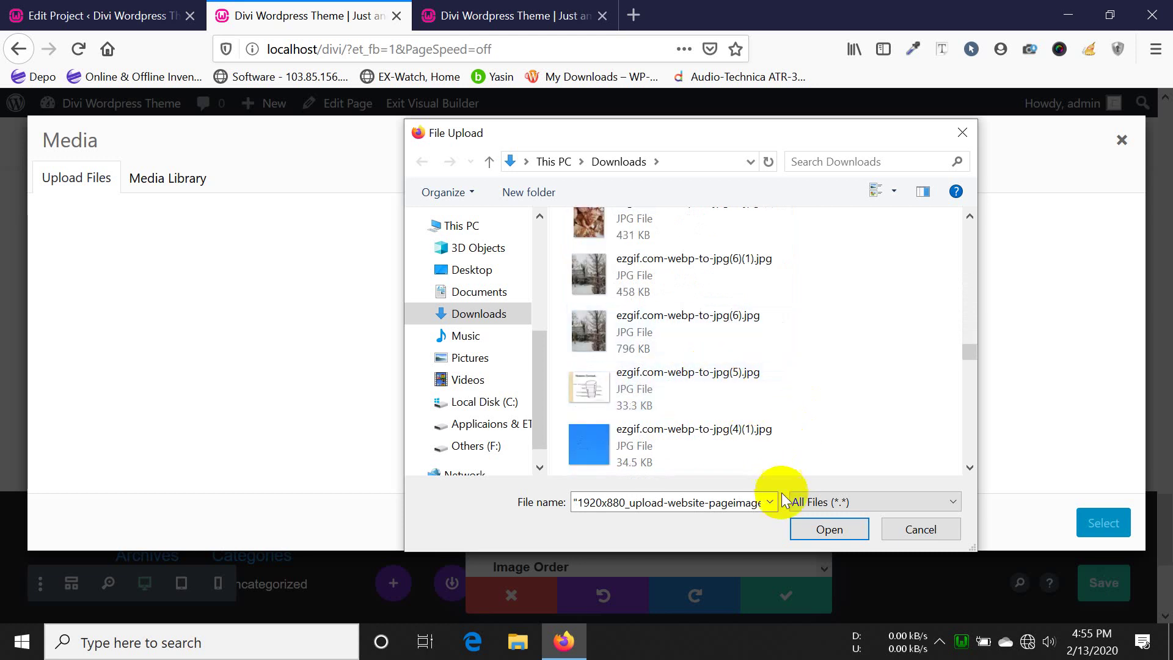
pyautogui.scroll(-5, 746, 430)
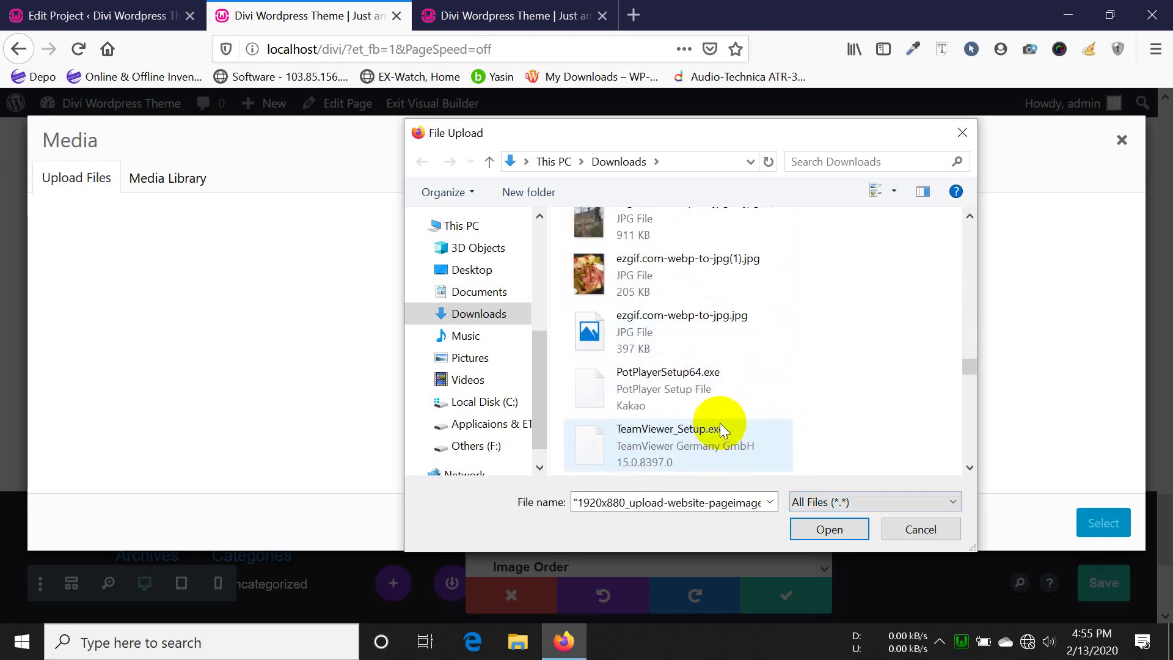
pyautogui.scroll(-3, 723, 430)
pyautogui.scroll(2, 721, 428)
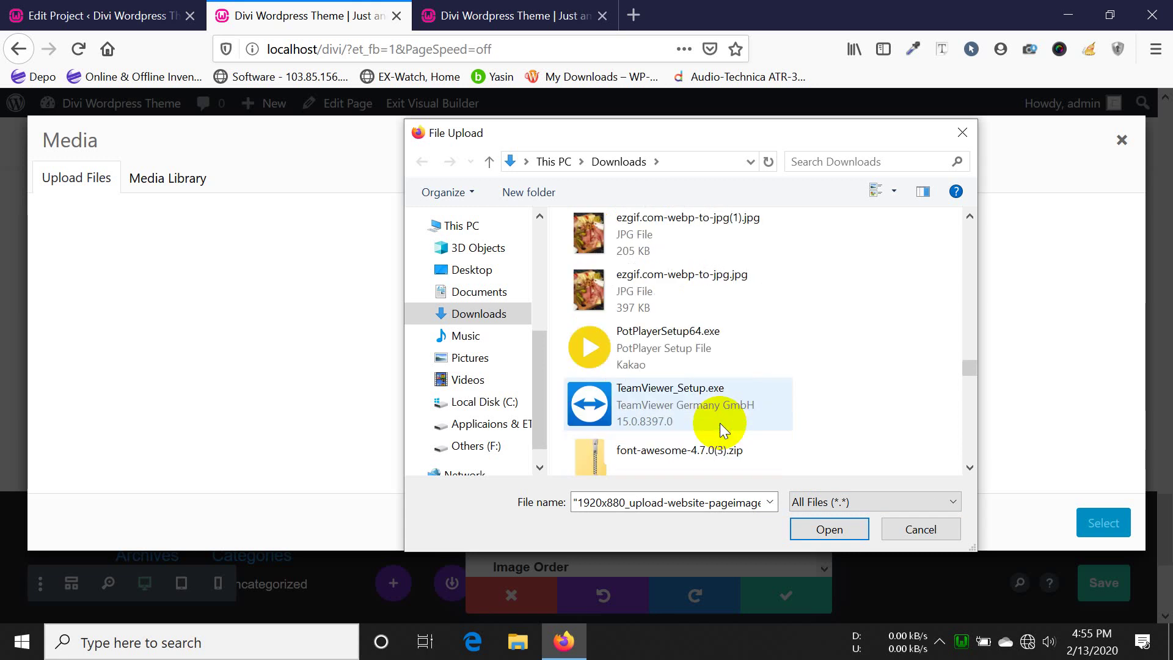
pyautogui.scroll(-5, 721, 428)
pyautogui.scroll(-10, 719, 423)
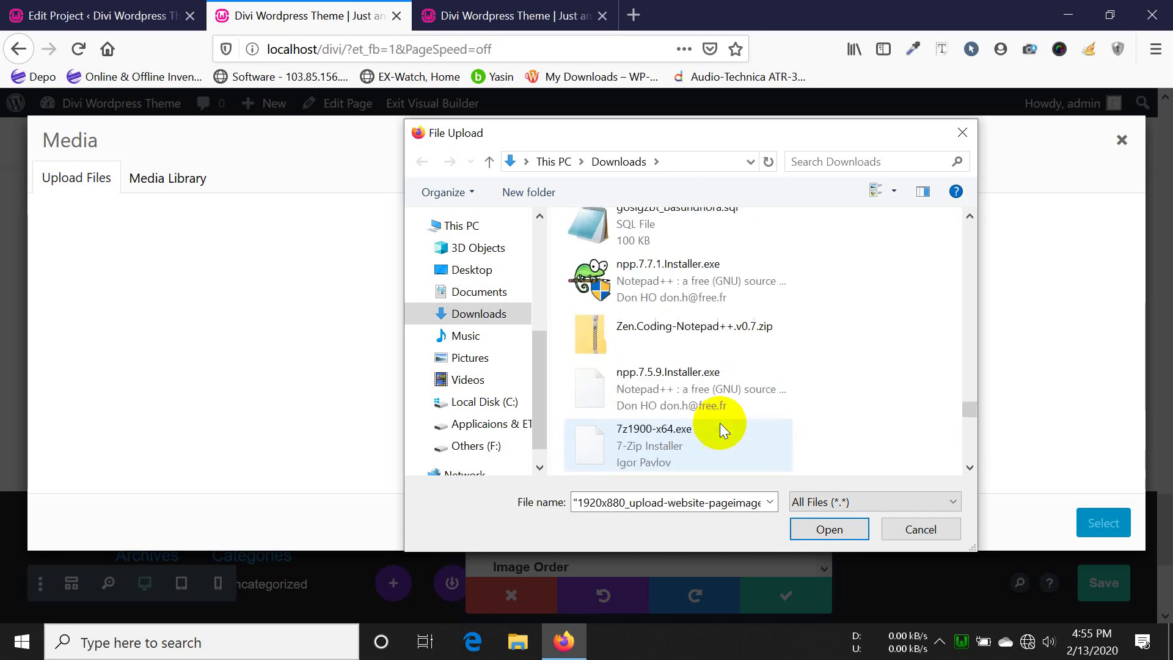
pyautogui.keyDown('ctrl'); pyautogui.click(630, 278); pyautogui.keyUp('ctrl')
pyautogui.scroll(-10, 724, 324)
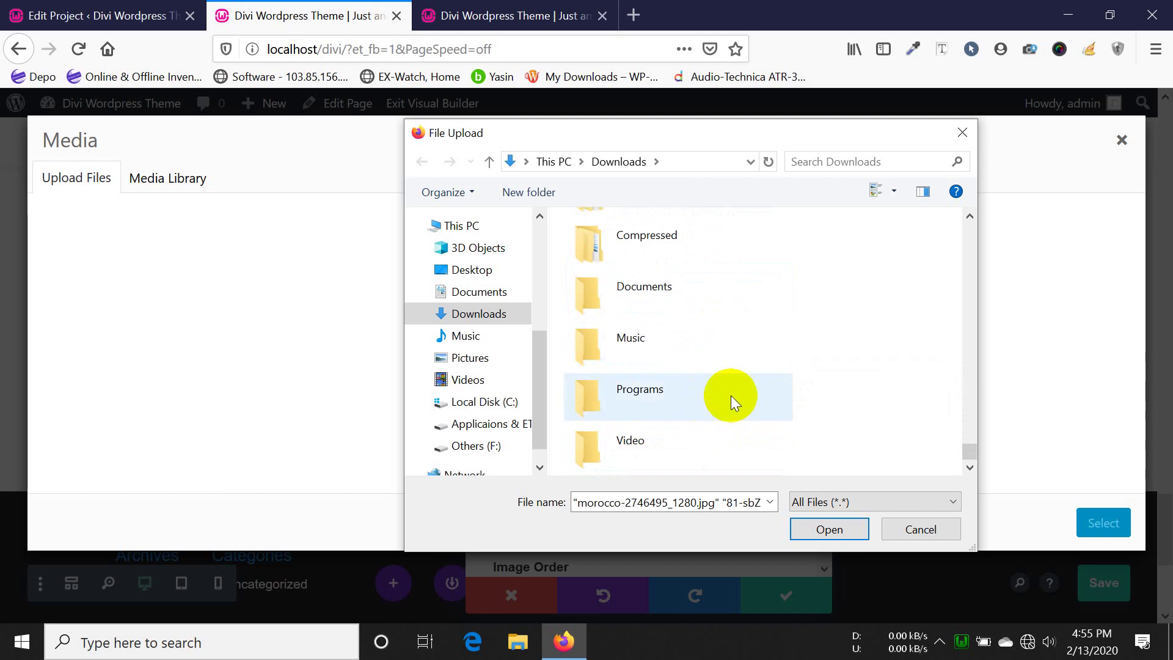
# - Upload the selected files and insert them into the gallery together with home-bg.jpg from the media library
pyautogui.click(829, 528)
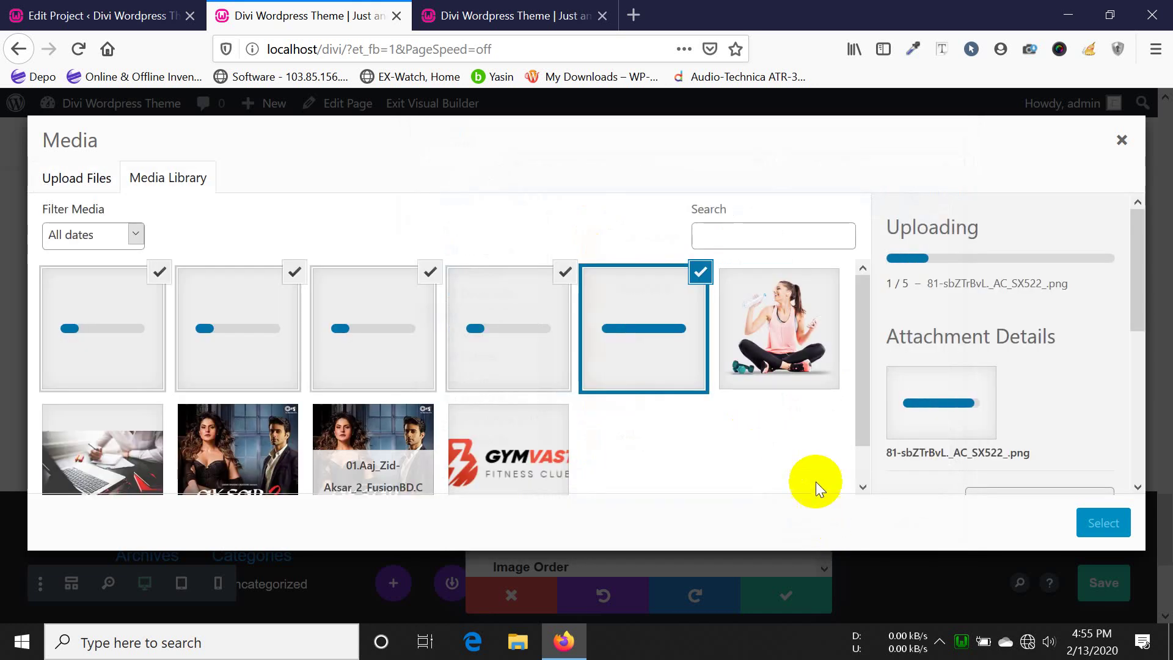
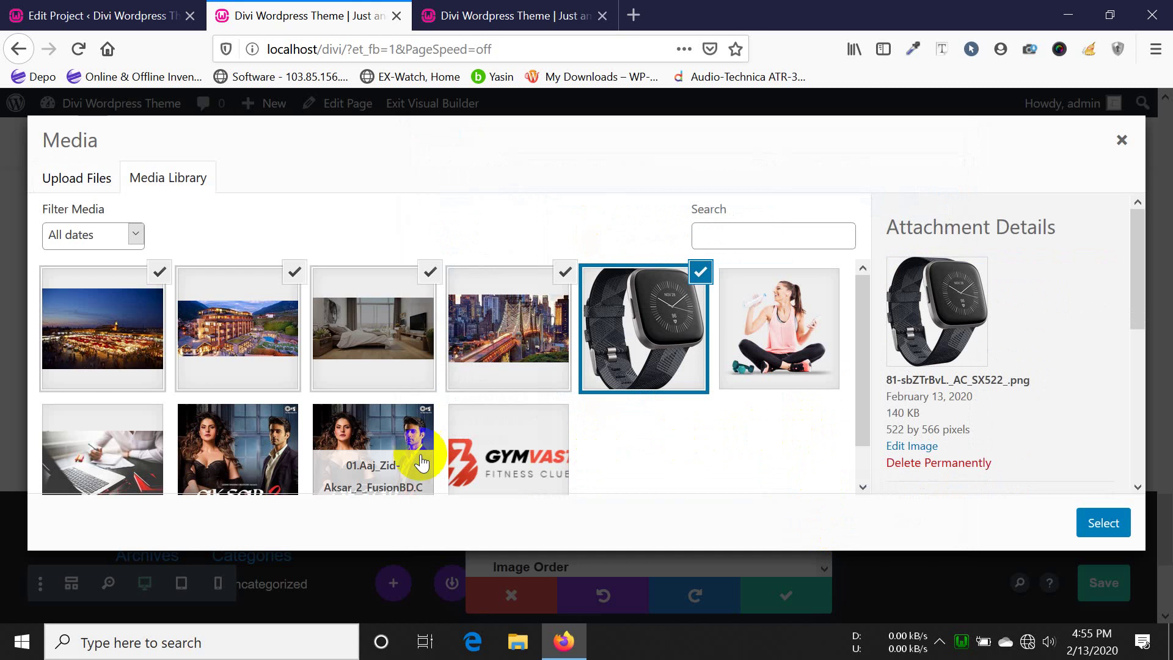
pyautogui.click(146, 422)
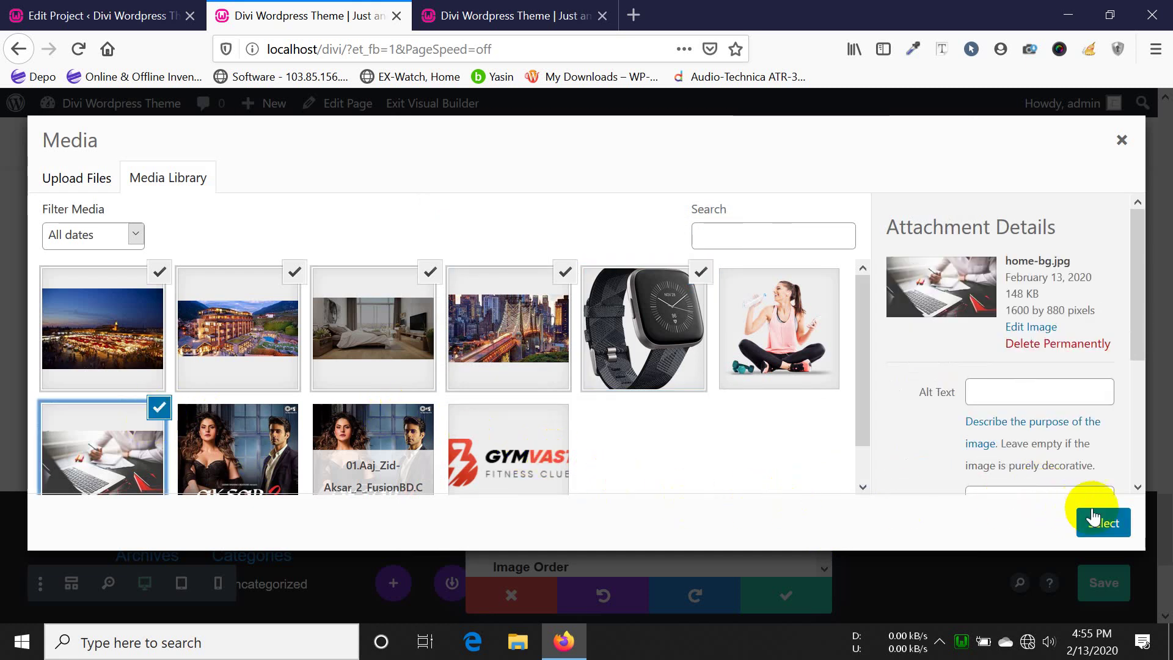
pyautogui.click(1109, 525)
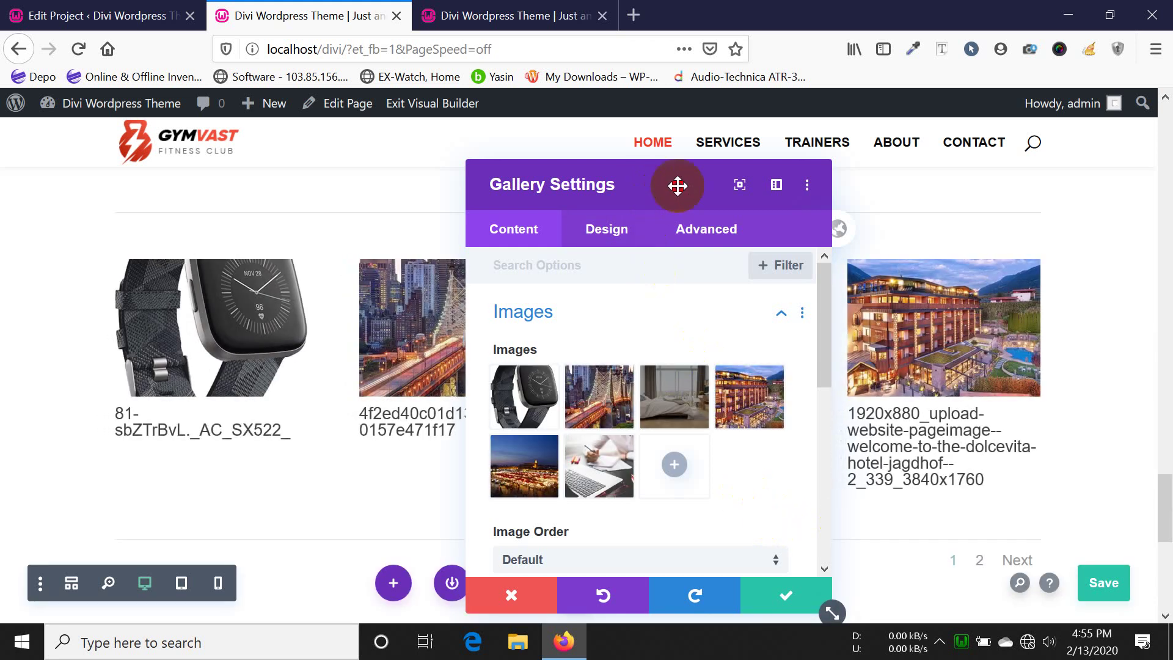
# - Look over the gallery on the page and set its image order to Random
pyautogui.moveTo(676, 184); pyautogui.dragTo(629, 474)
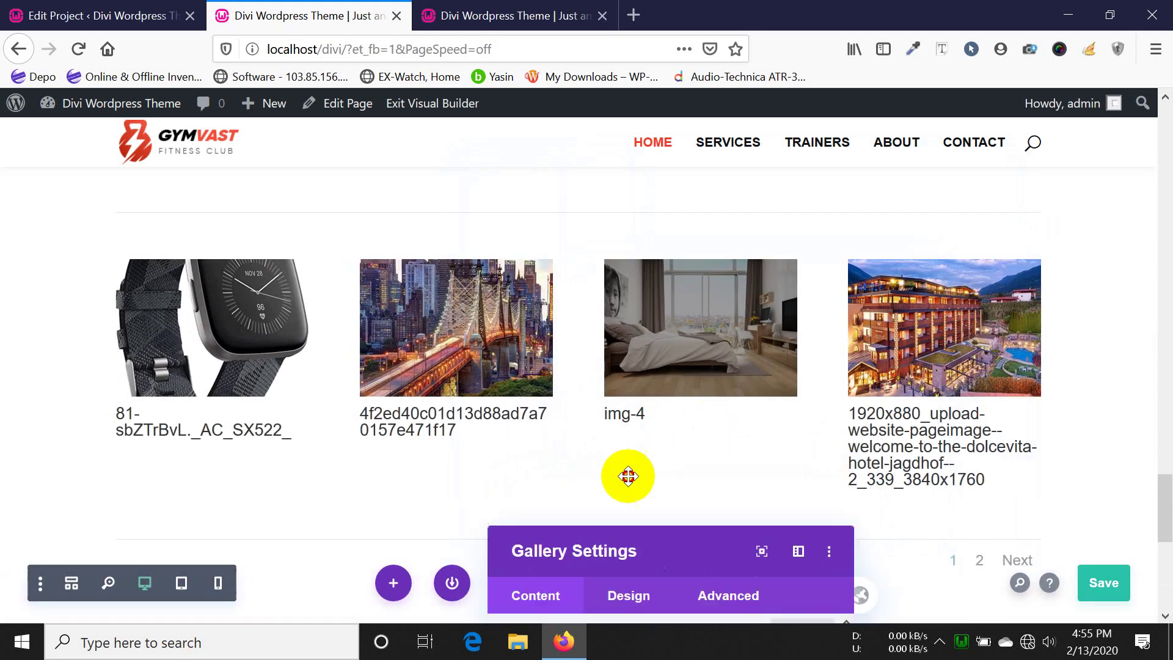
pyautogui.scroll(-6, 1033, 321)
pyautogui.scroll(5, 1054, 317)
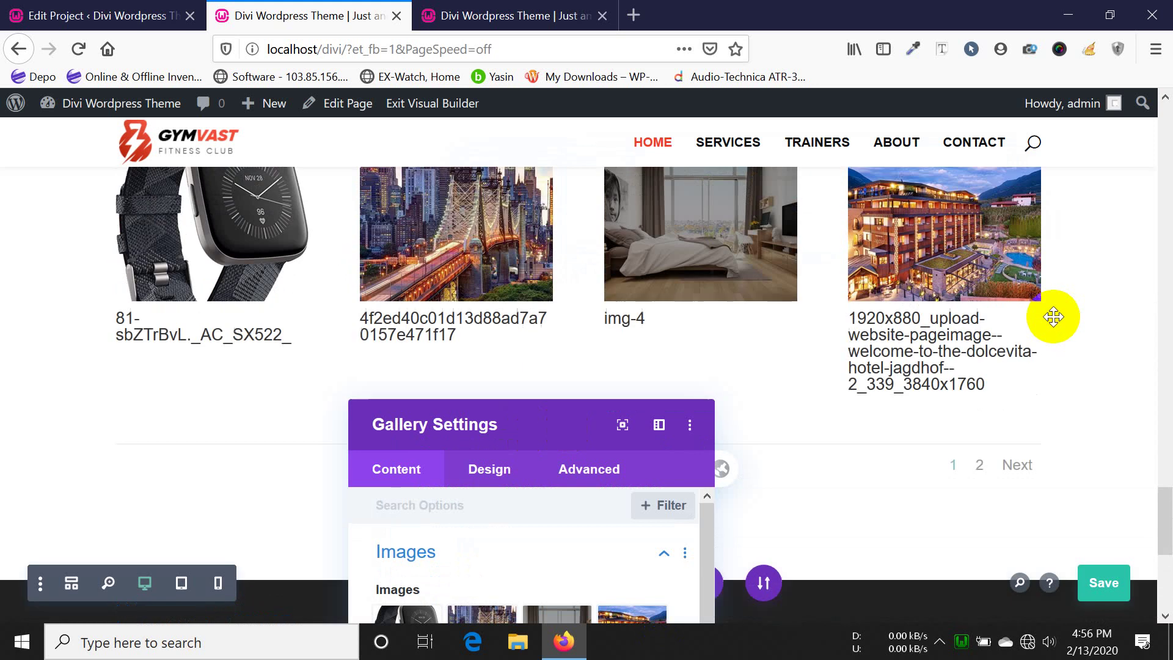
pyautogui.moveTo(489, 429); pyautogui.dragTo(346, 408)
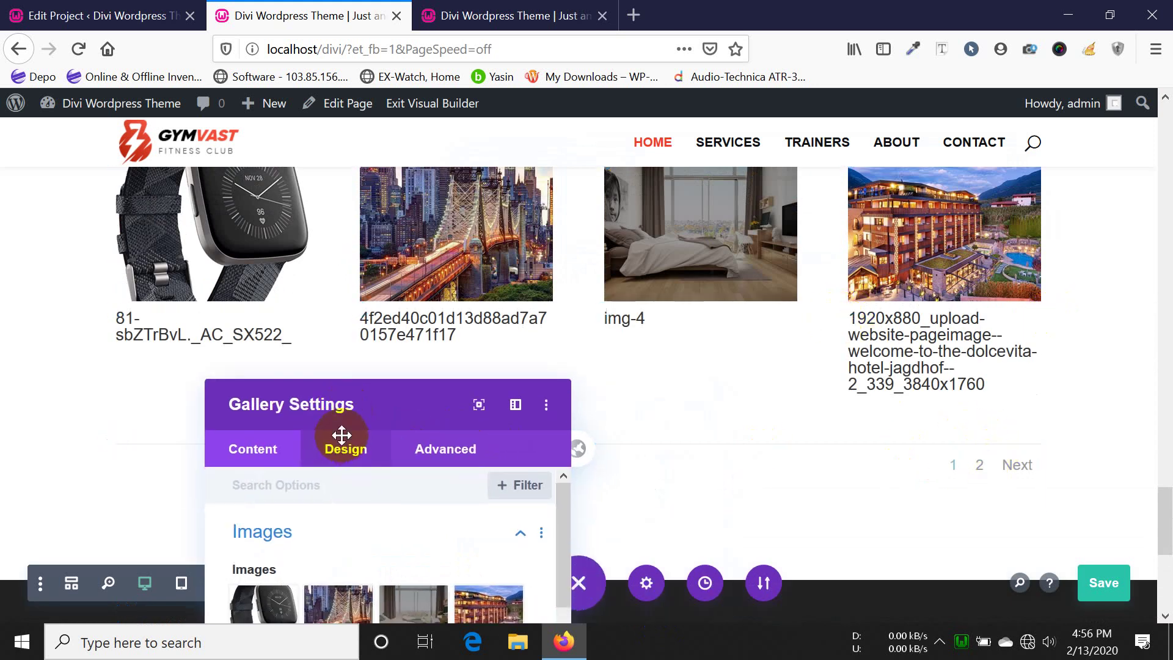
pyautogui.moveTo(391, 399); pyautogui.dragTo(385, 129)
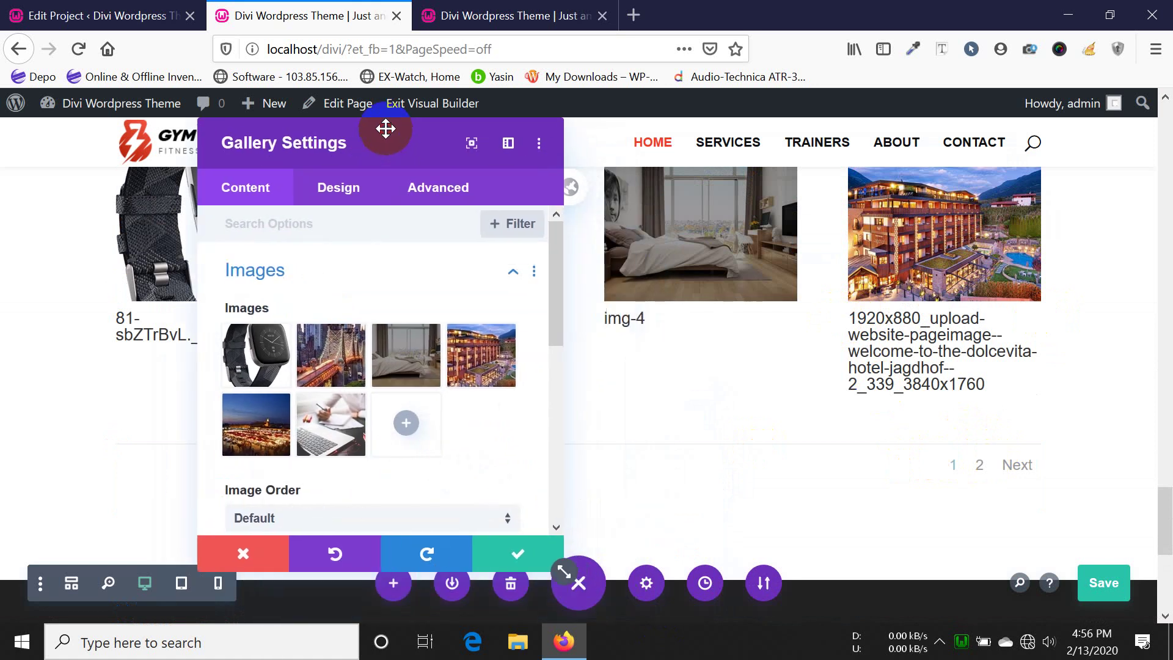
pyautogui.scroll(-2, 320, 456)
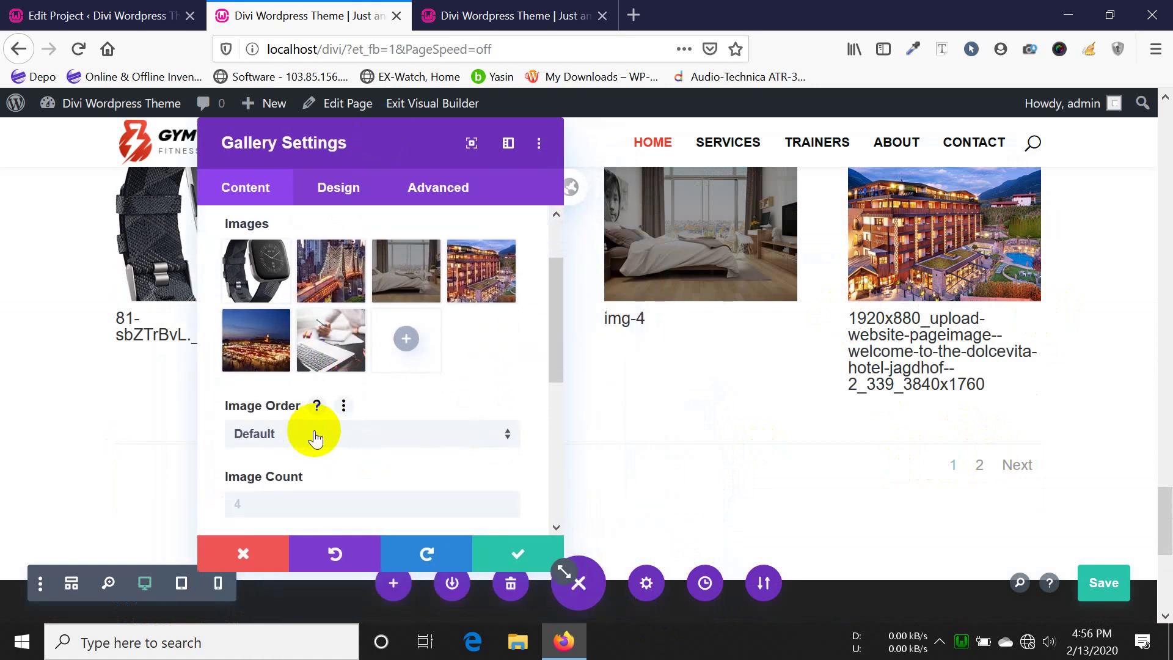
pyautogui.click(318, 444)
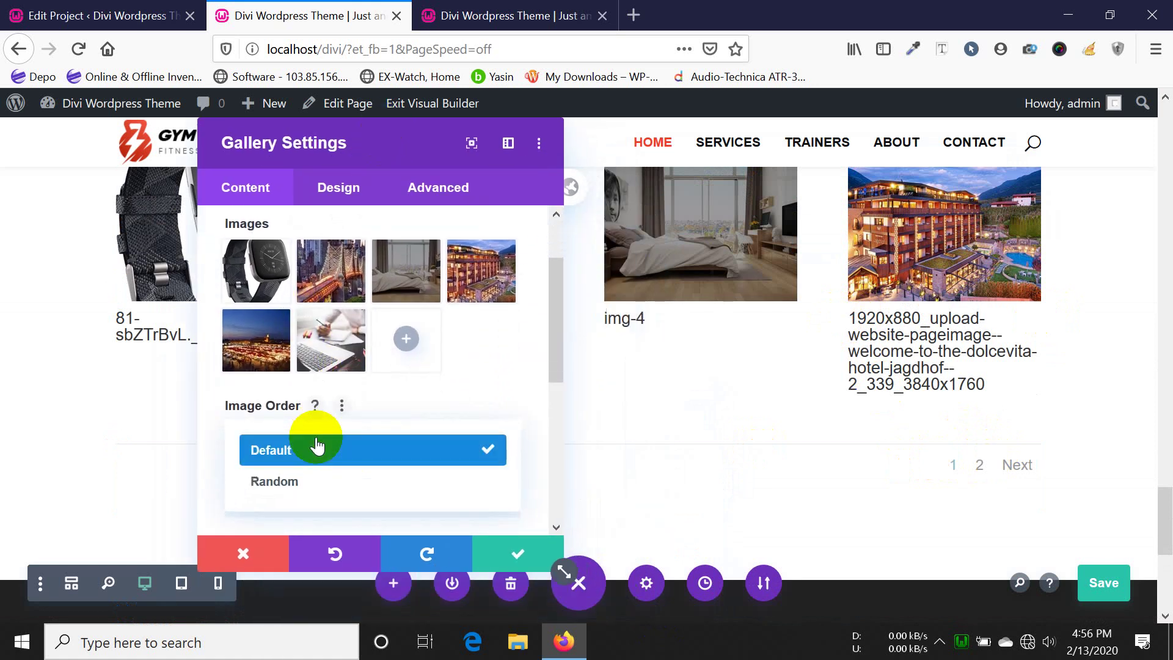
pyautogui.click(314, 483)
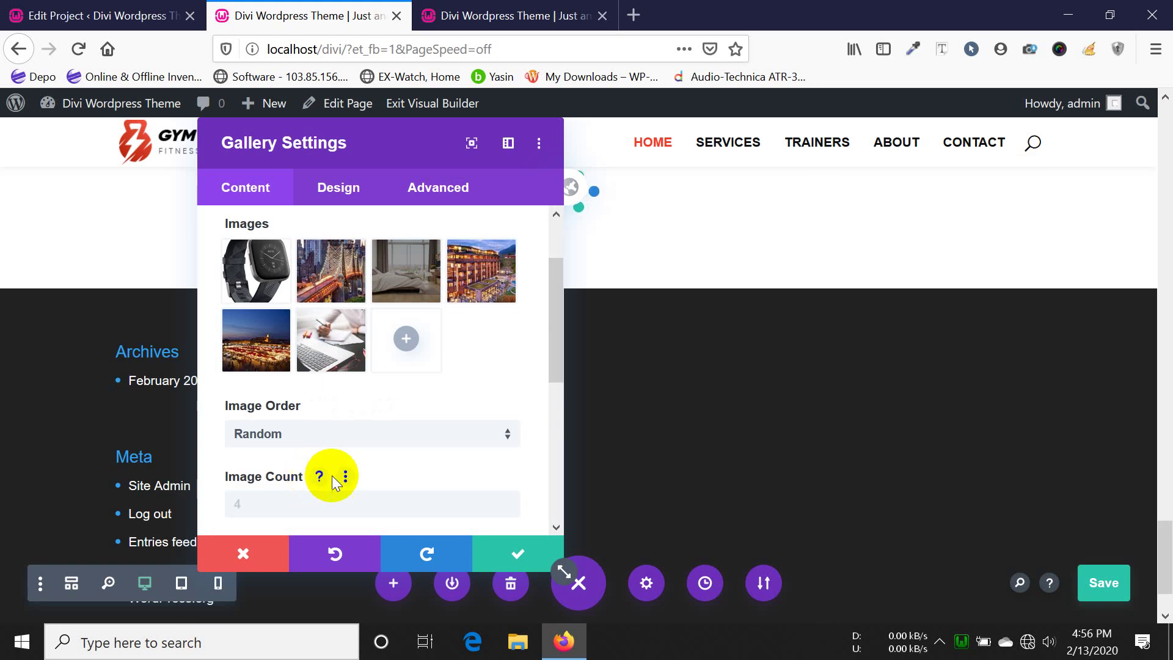
pyautogui.moveTo(406, 145); pyautogui.dragTo(354, 110)
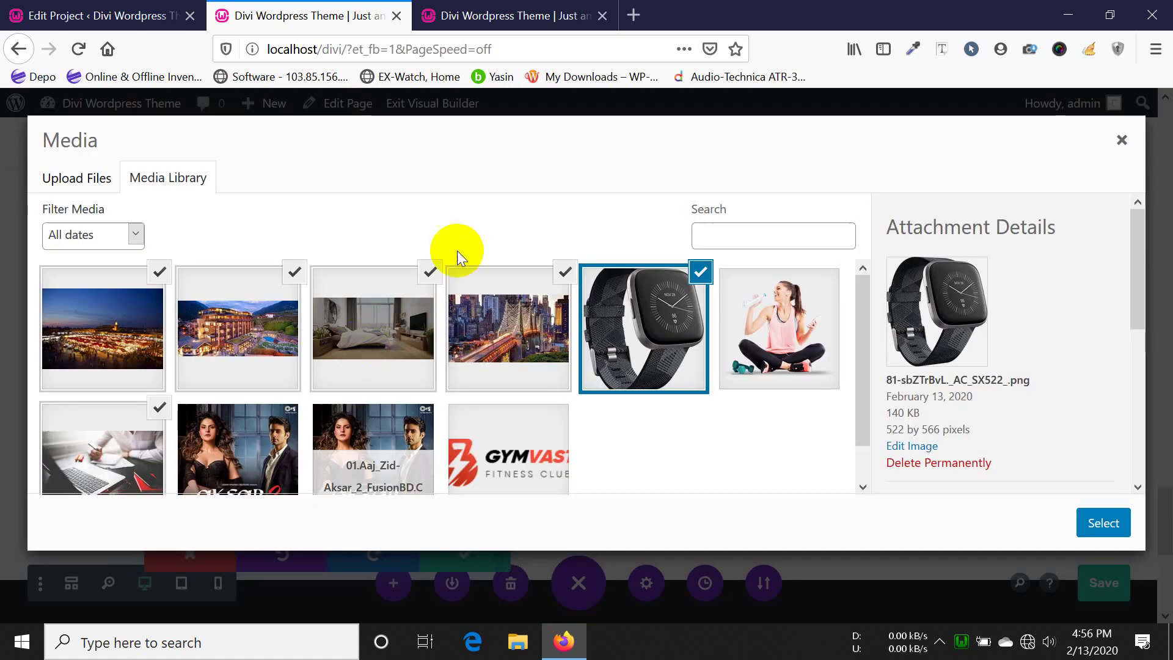
pyautogui.click(649, 318)
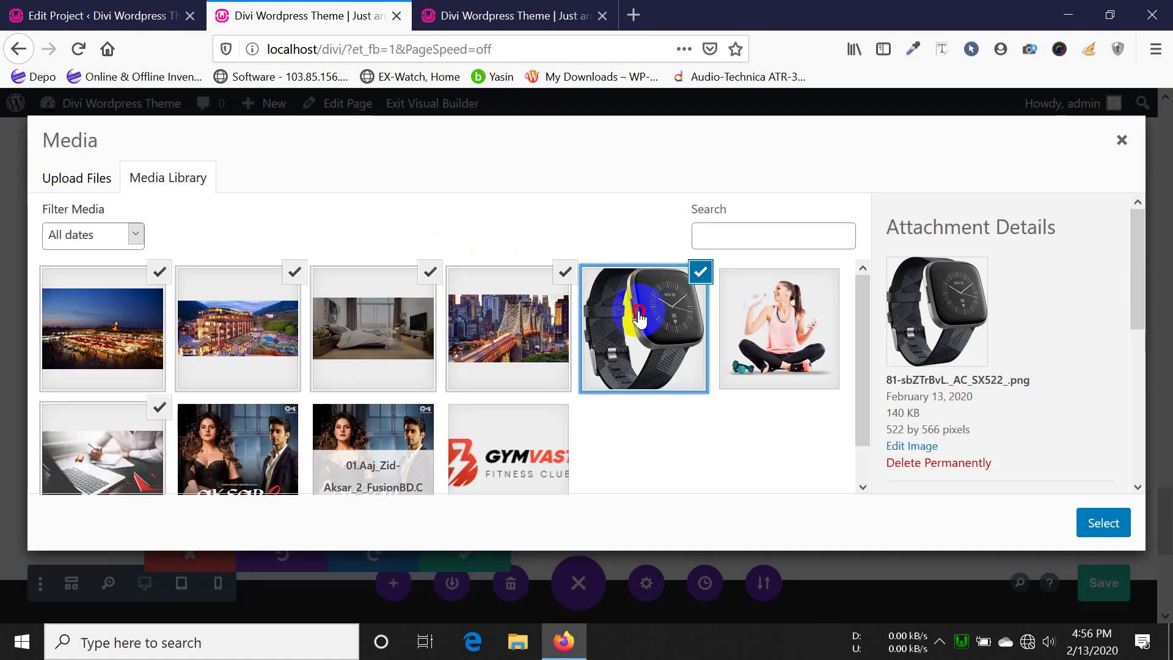
pyautogui.click(515, 361)
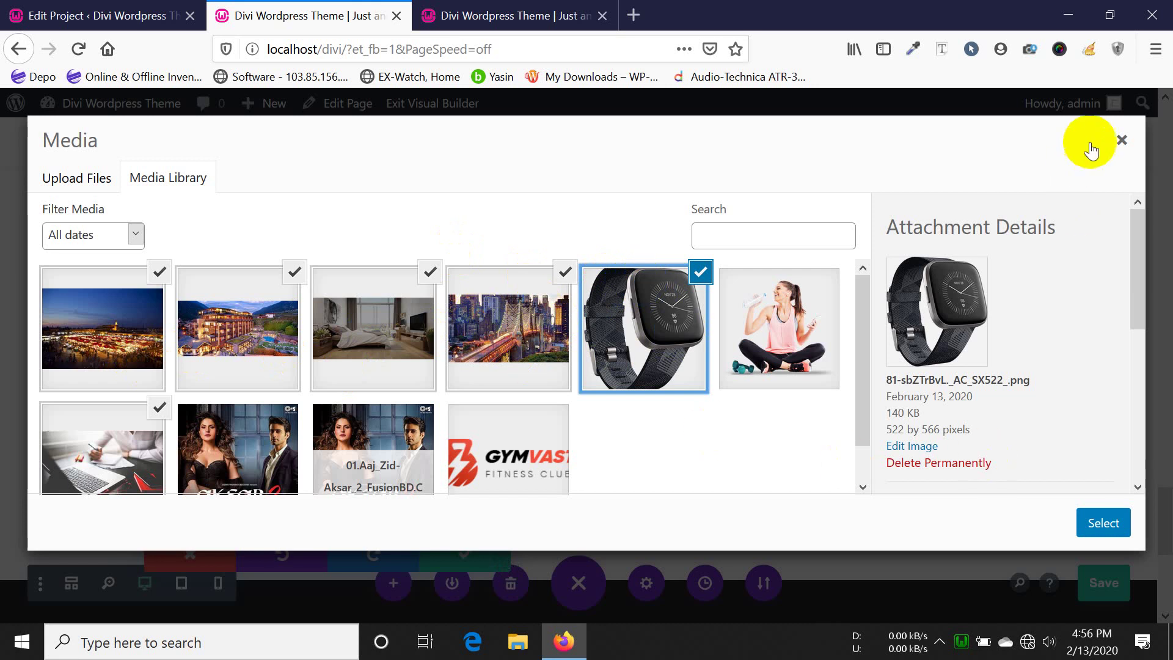
pyautogui.click(1122, 140)
# - Move the home-bg laptop picture to first place among the gallery images and set the image order back to Default
pyautogui.moveTo(280, 344); pyautogui.dragTo(205, 274)
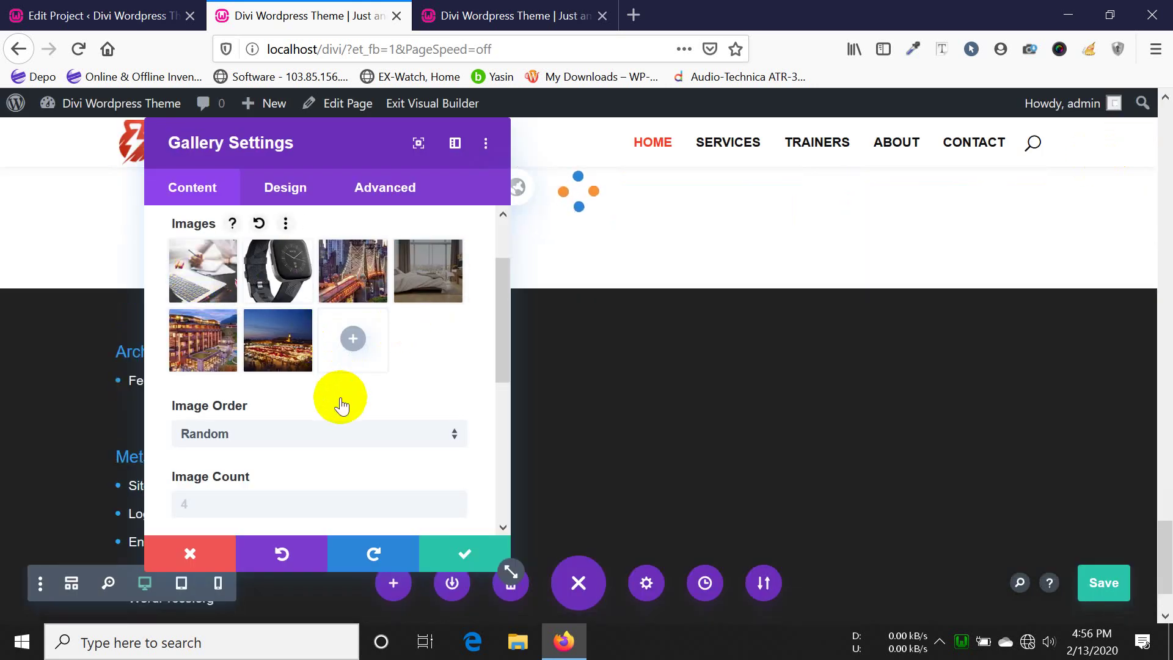
pyautogui.click(330, 434)
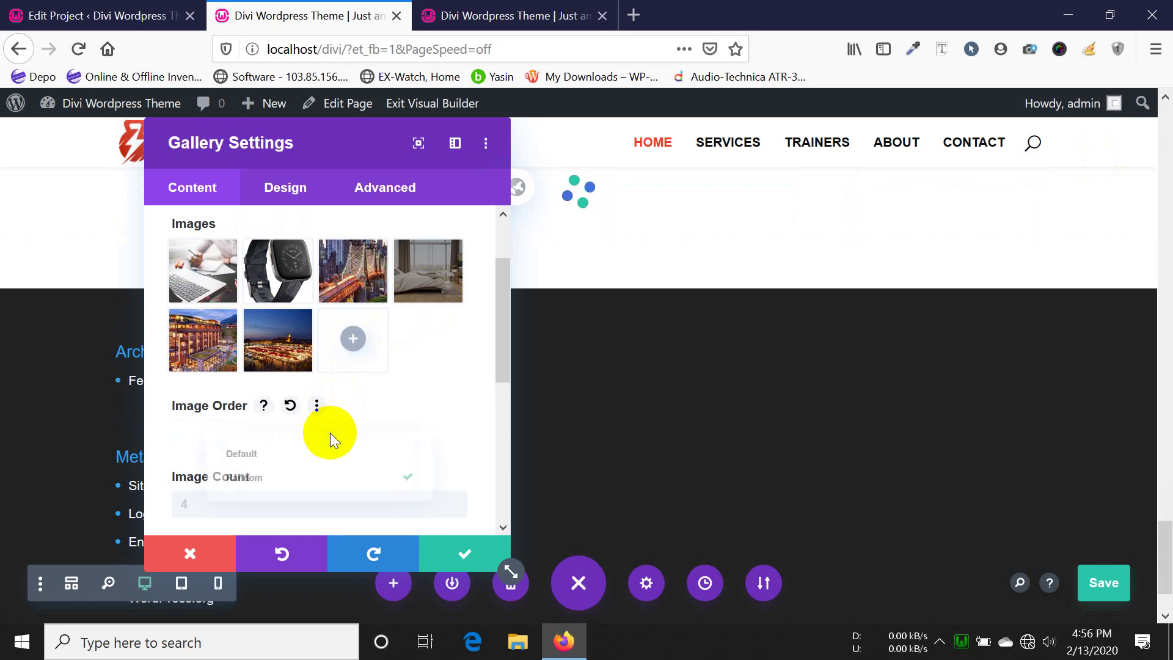
pyautogui.click(304, 450)
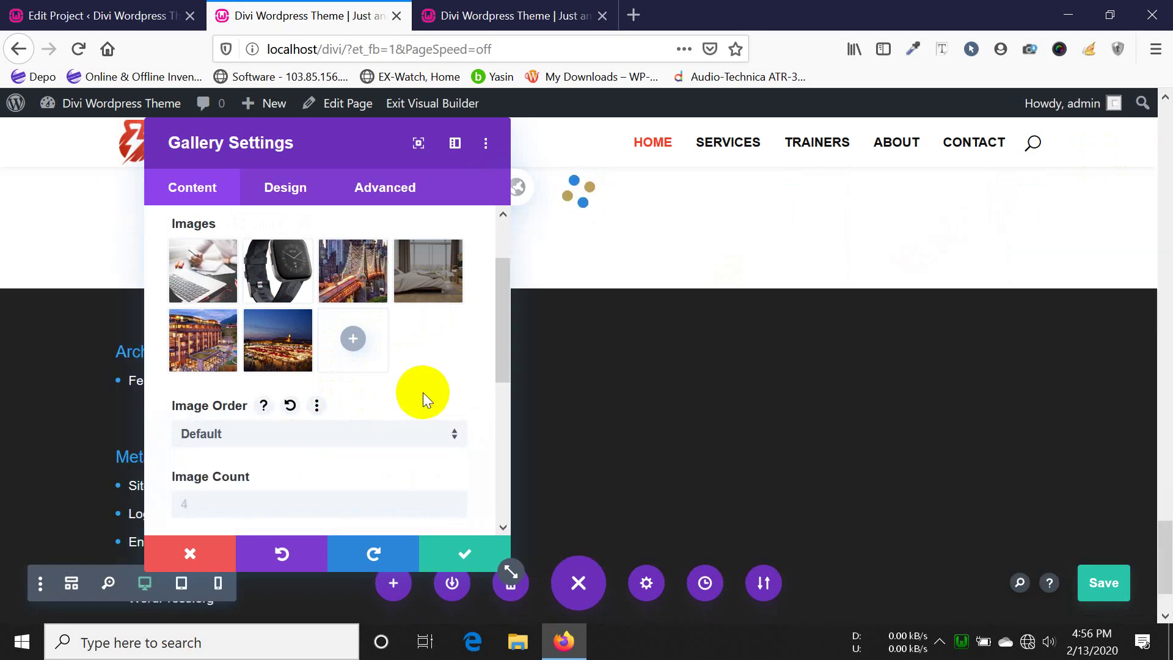
# - Try an image count of -1 for the gallery and check which images the page shows
pyautogui.scroll(-3, 423, 393)
pyautogui.click(245, 424)
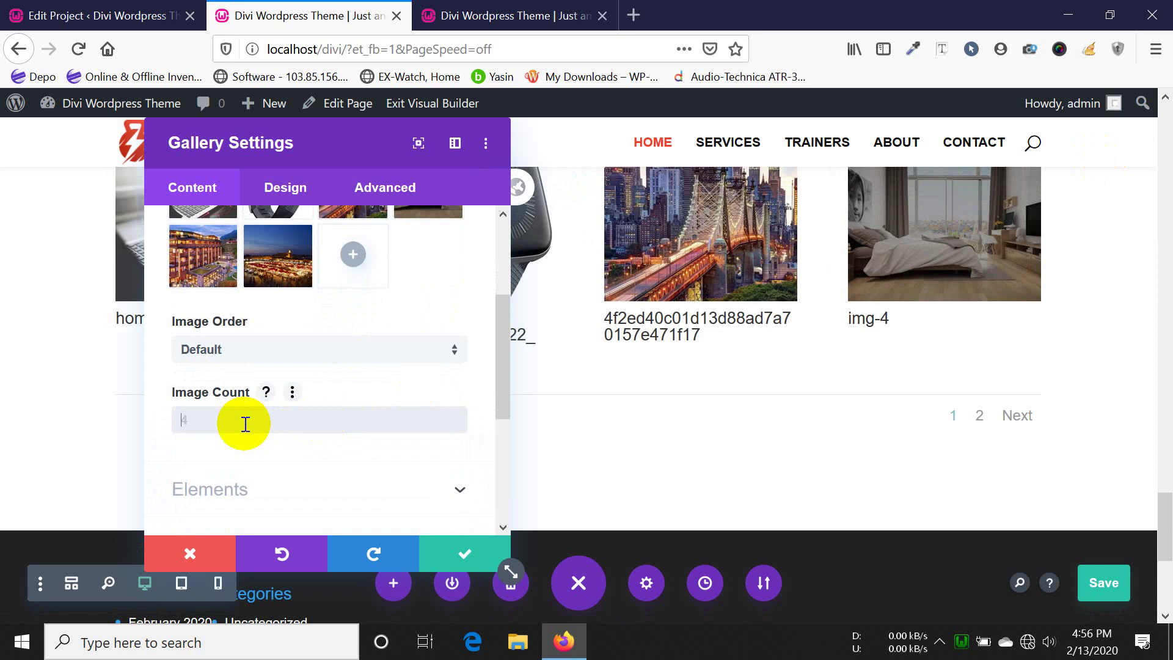
pyautogui.write('-1')
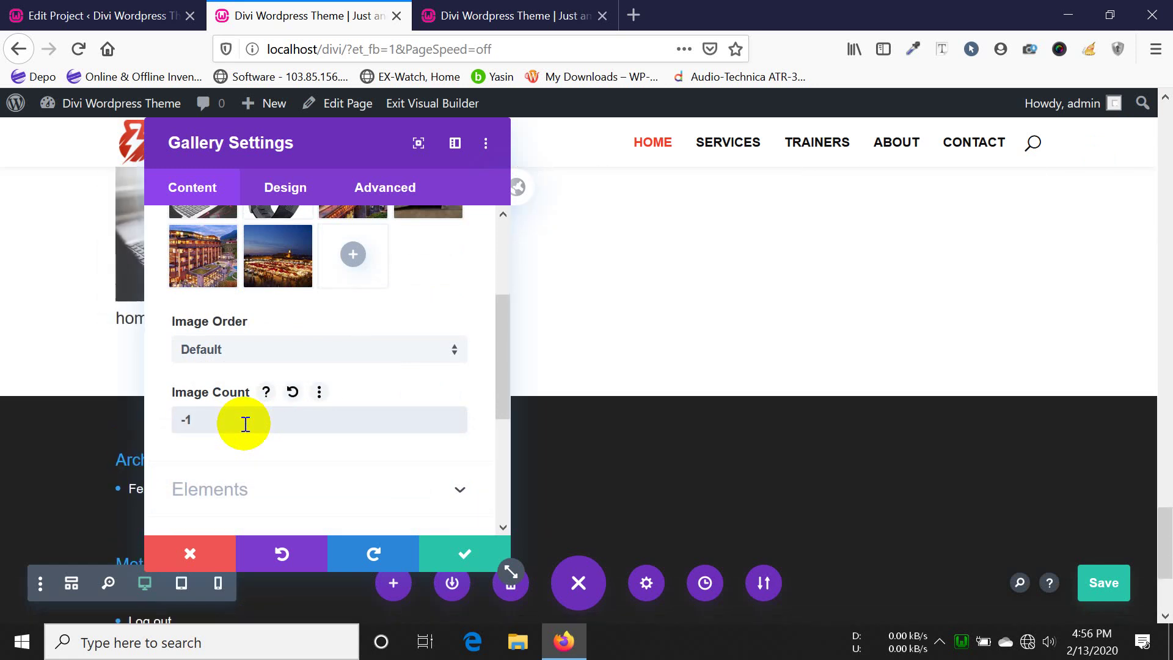
pyautogui.moveTo(274, 106)
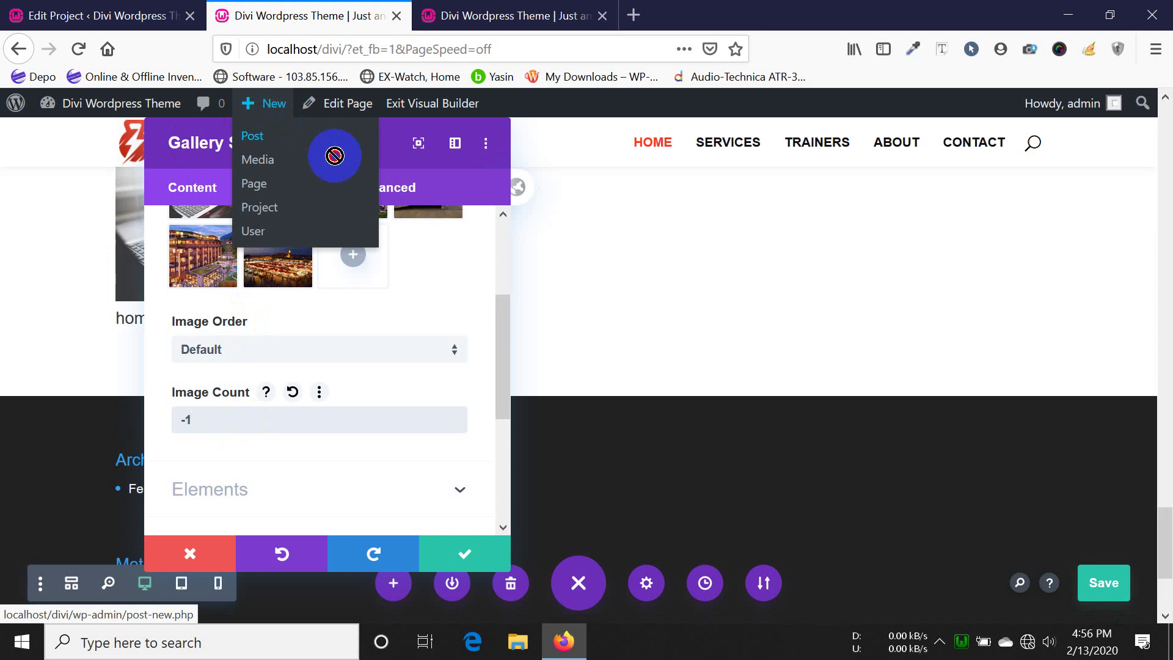
pyautogui.moveTo(314, 136); pyautogui.dragTo(420, 165)
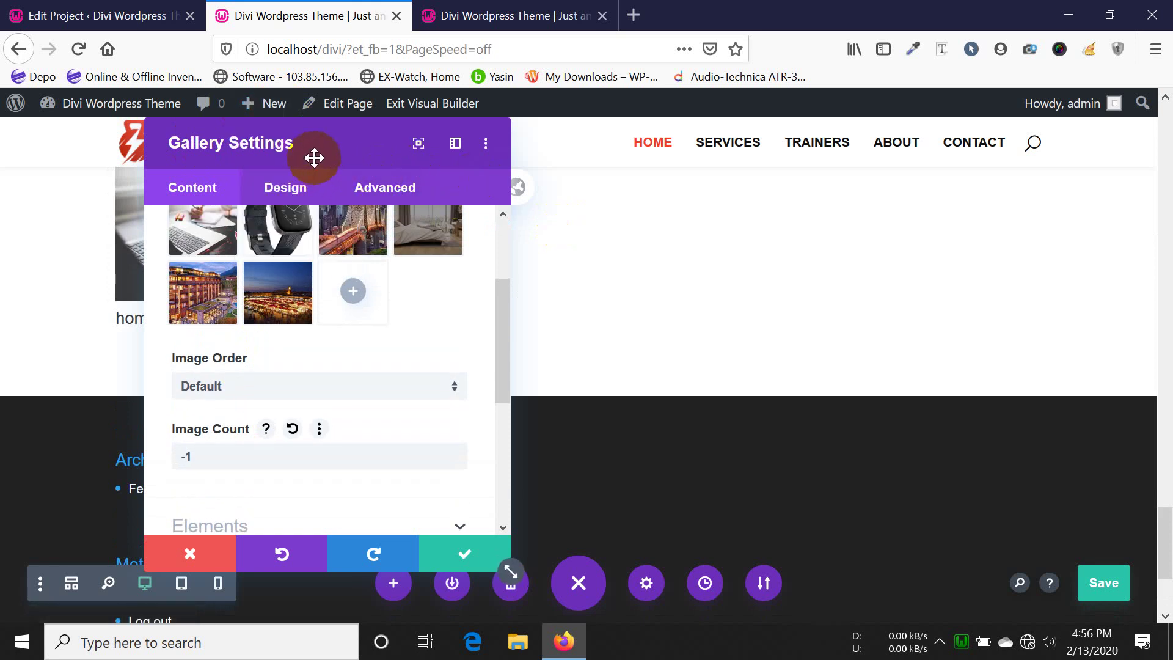
pyautogui.moveTo(314, 157); pyautogui.dragTo(581, 208)
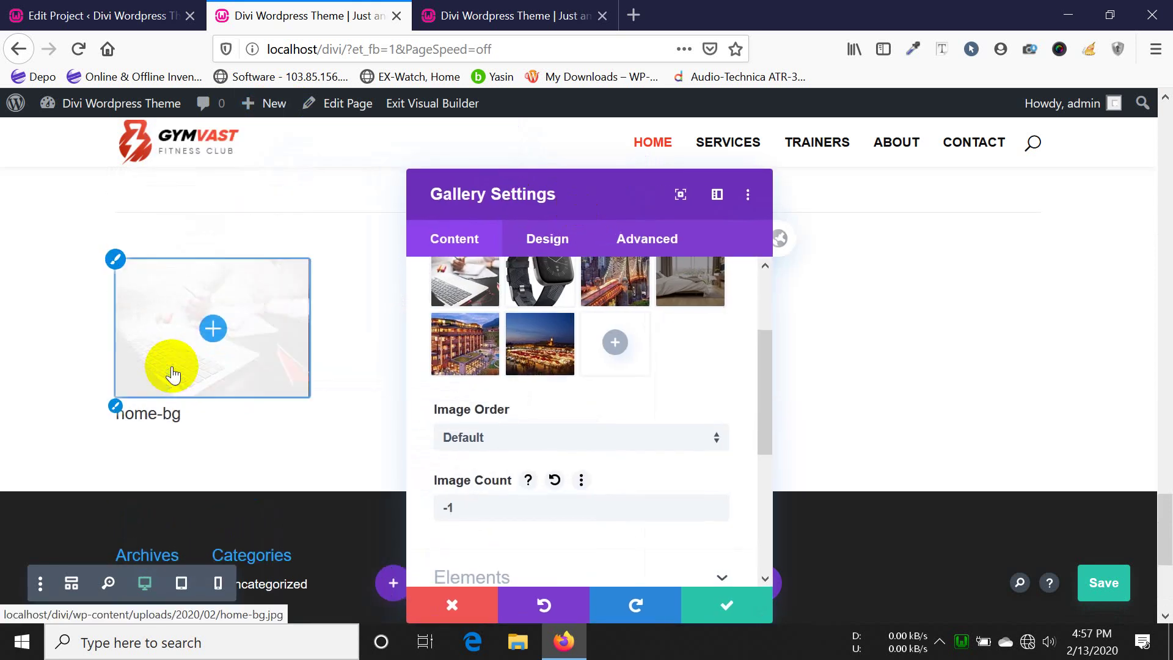
pyautogui.scroll(-1, 396, 515)
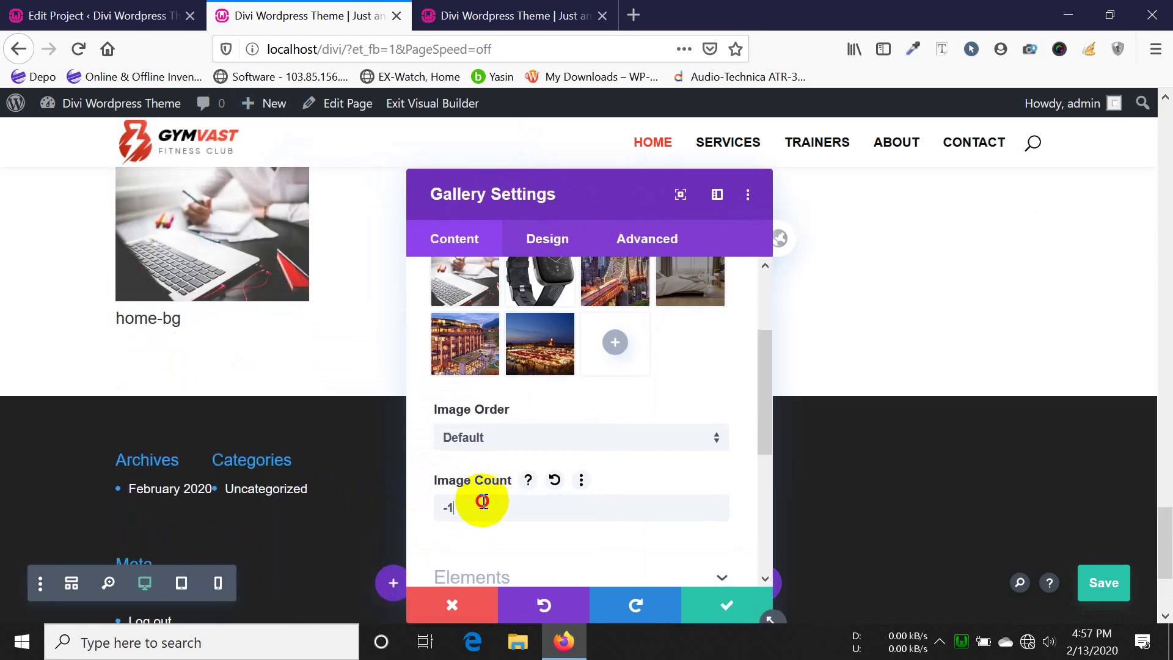
# - Read the help text for Image Count, set the gallery's image count to 5 and check the images on the page
pyautogui.click(530, 481)
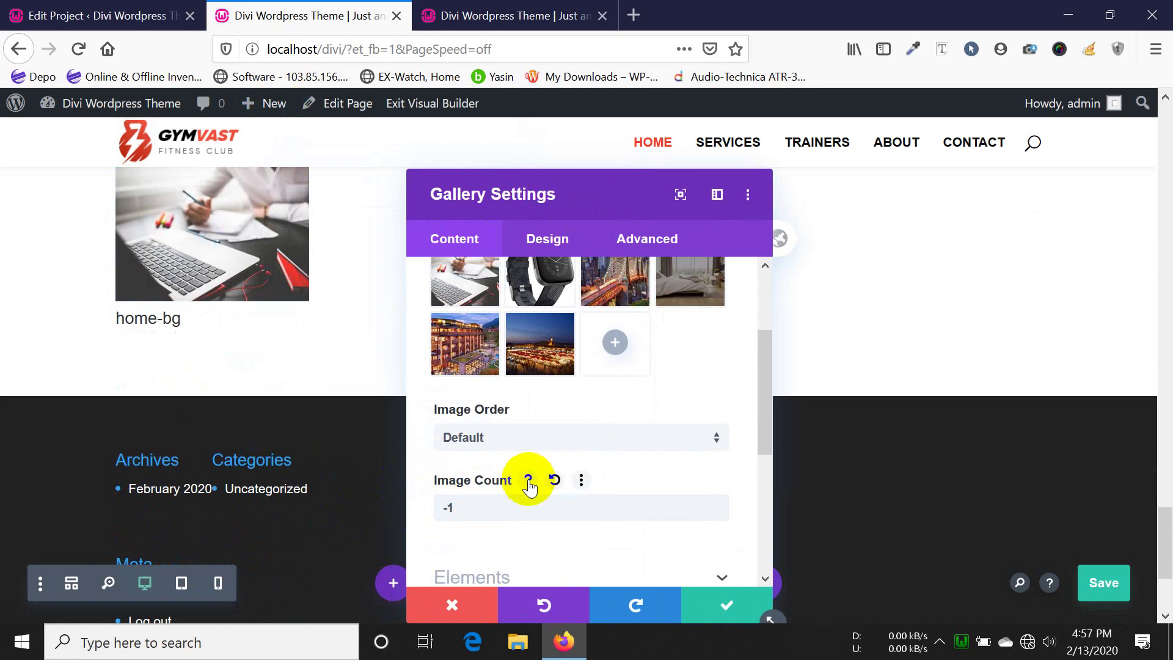
pyautogui.click(528, 482)
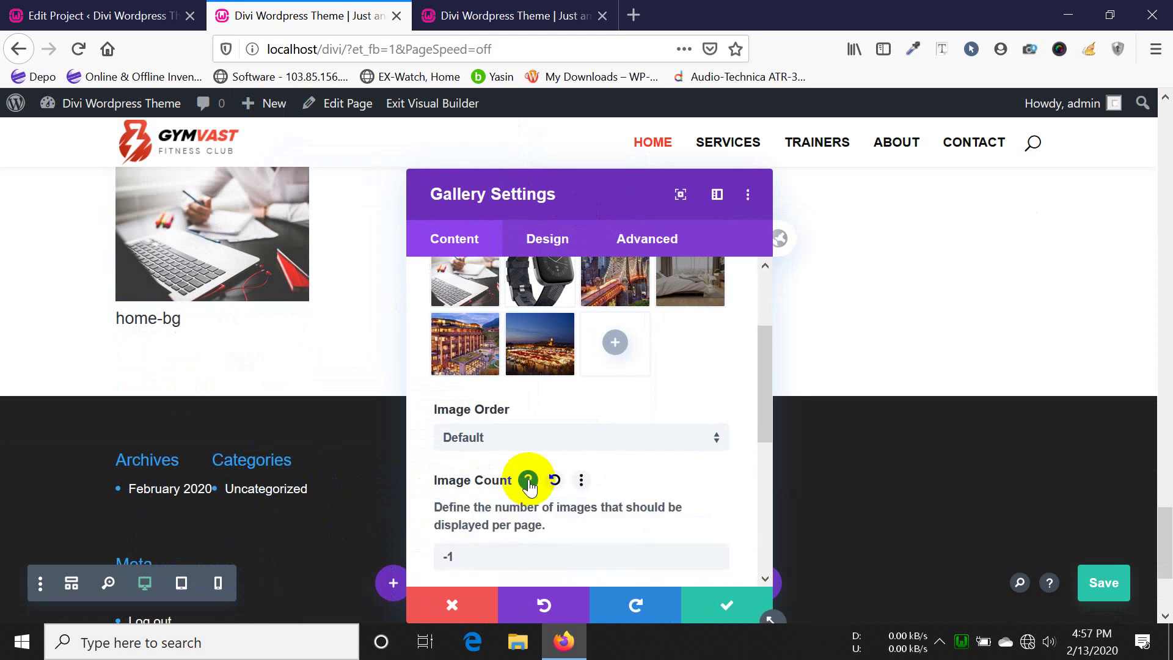
pyautogui.click(528, 481)
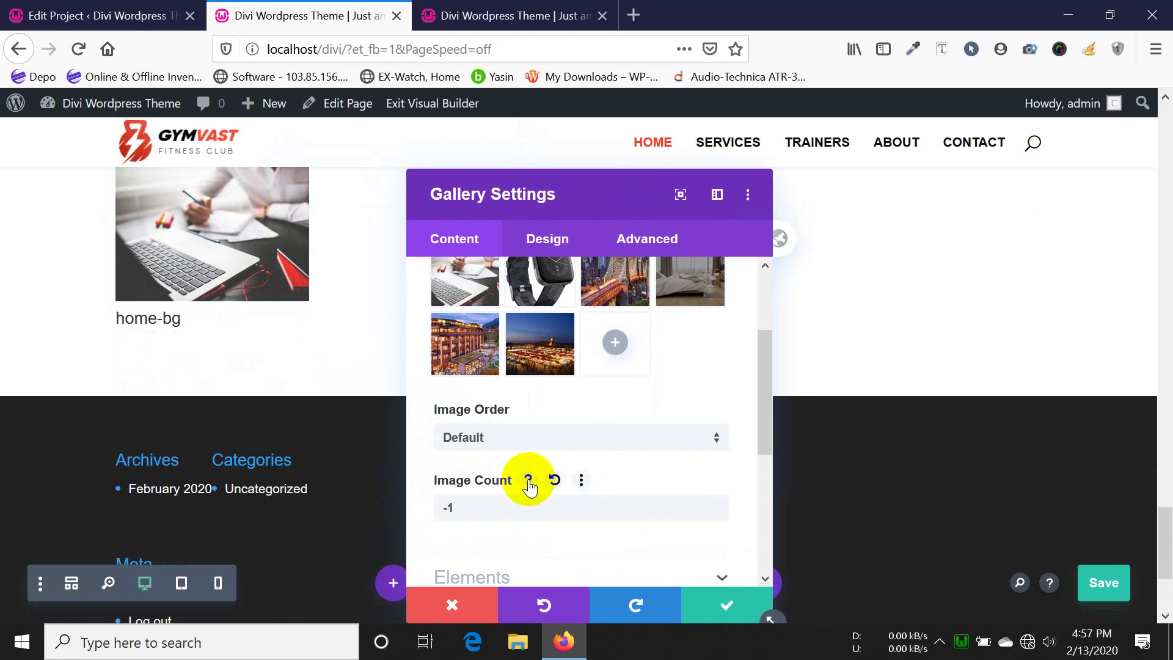
pyautogui.moveTo(490, 506); pyautogui.dragTo(409, 517)
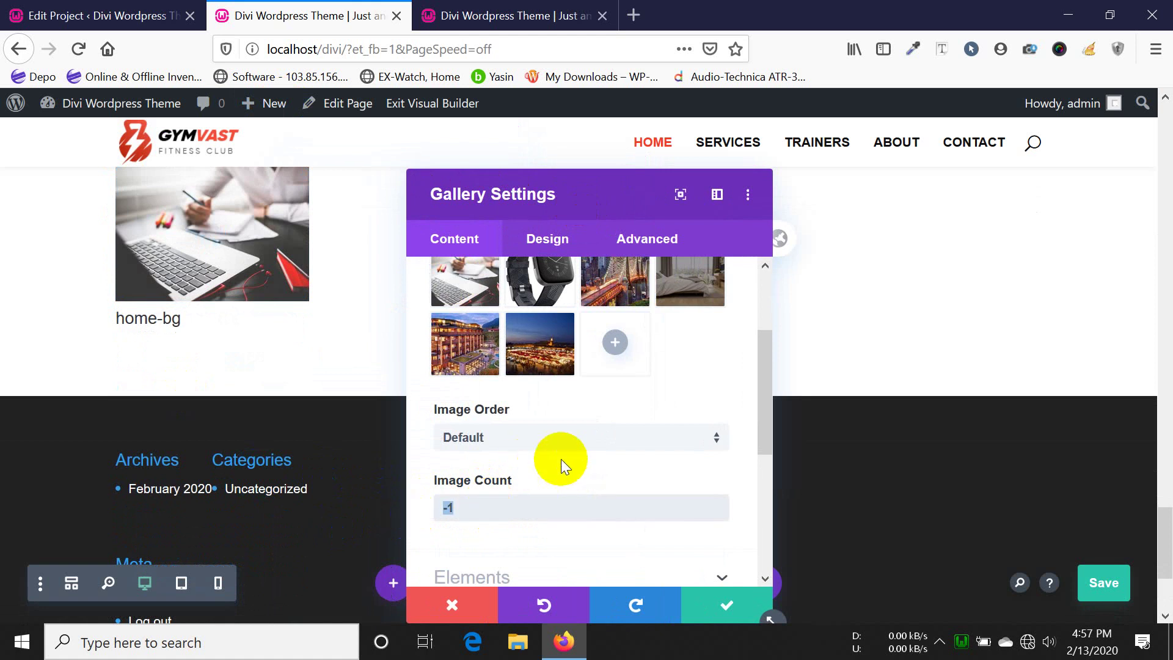
pyautogui.scroll(-2, 561, 459)
pyautogui.write('5')
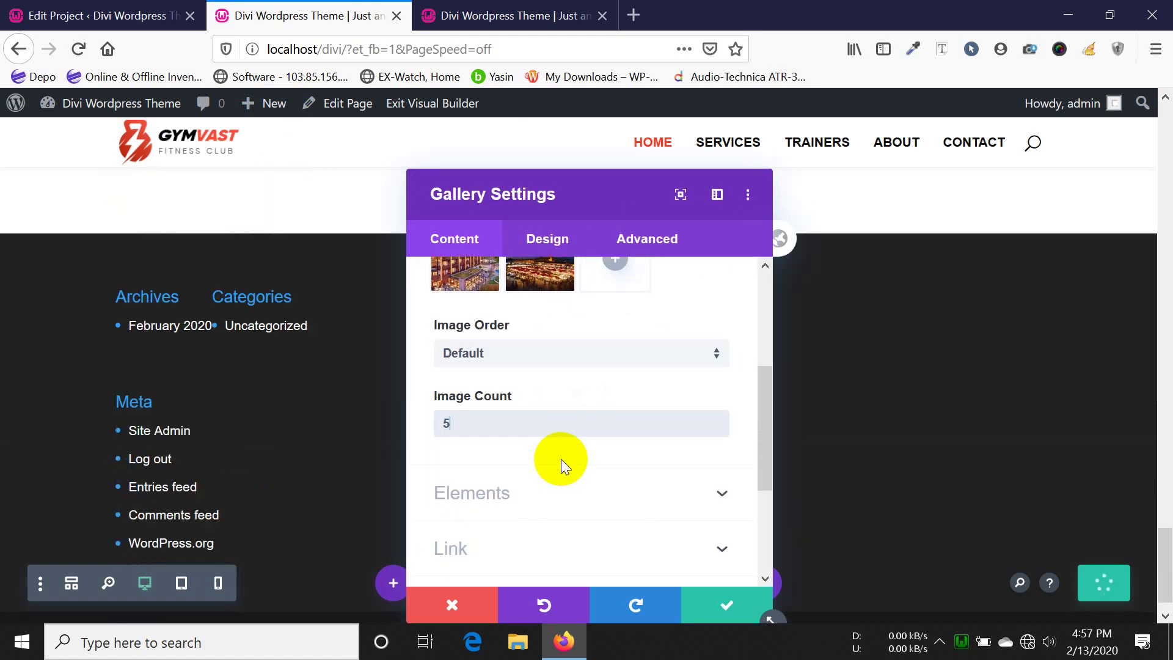
pyautogui.moveTo(445, 212); pyautogui.dragTo(756, 296)
pyautogui.scroll(-2, 246, 408)
pyautogui.click(351, 414)
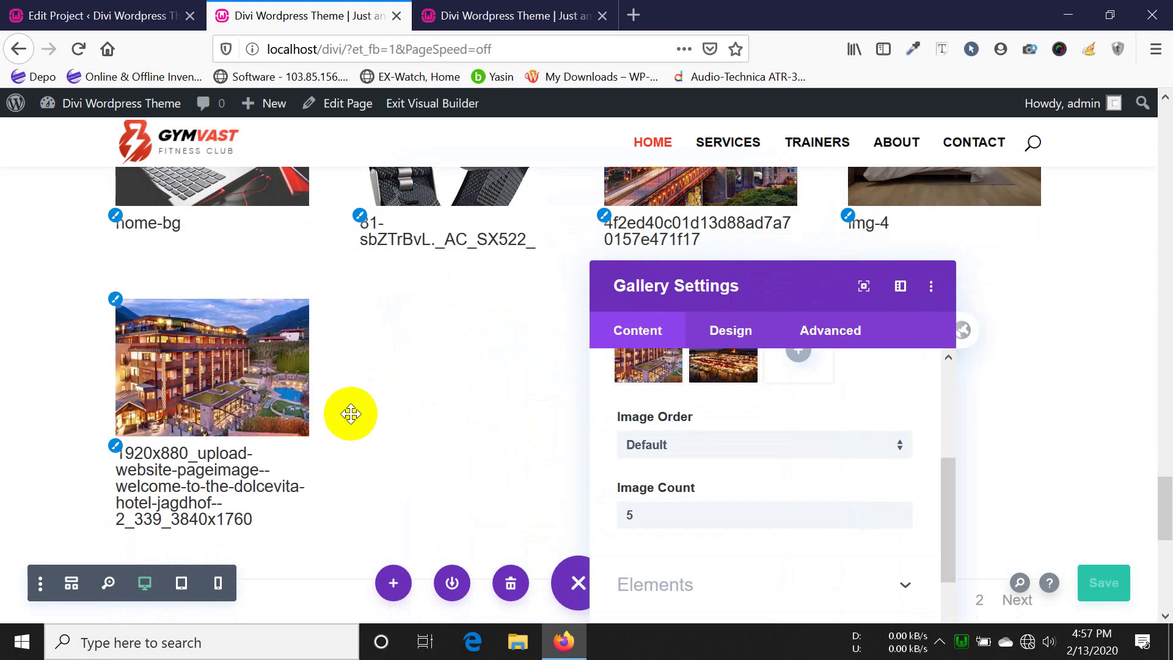
pyautogui.scroll(2, 357, 409)
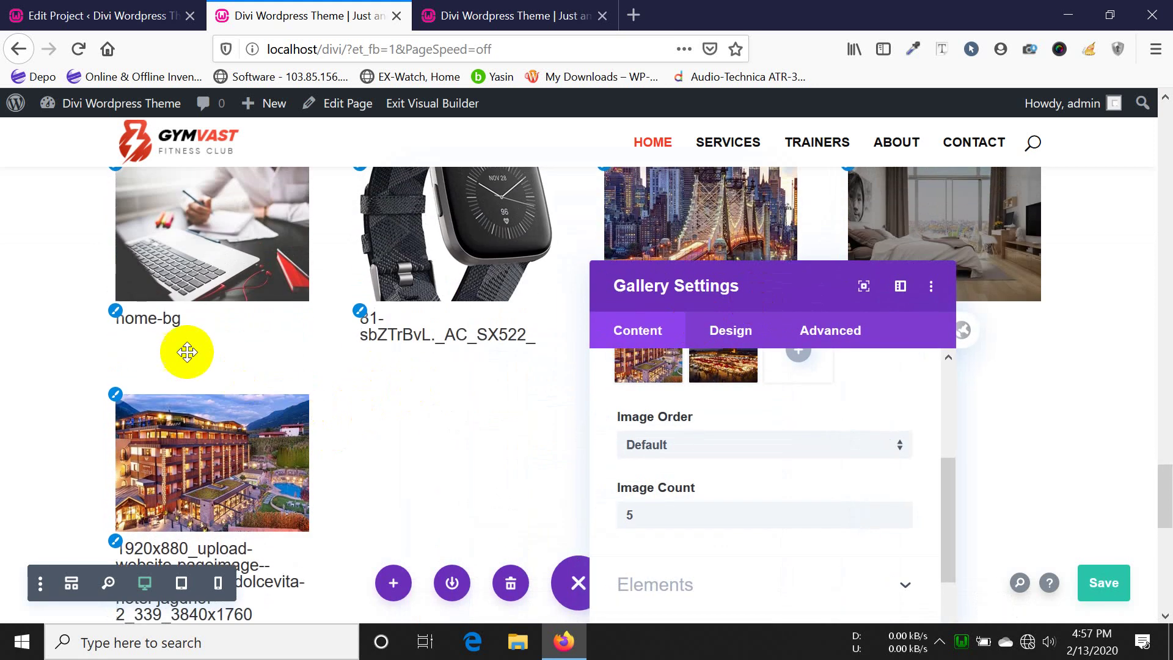
pyautogui.doubleClick(183, 321)
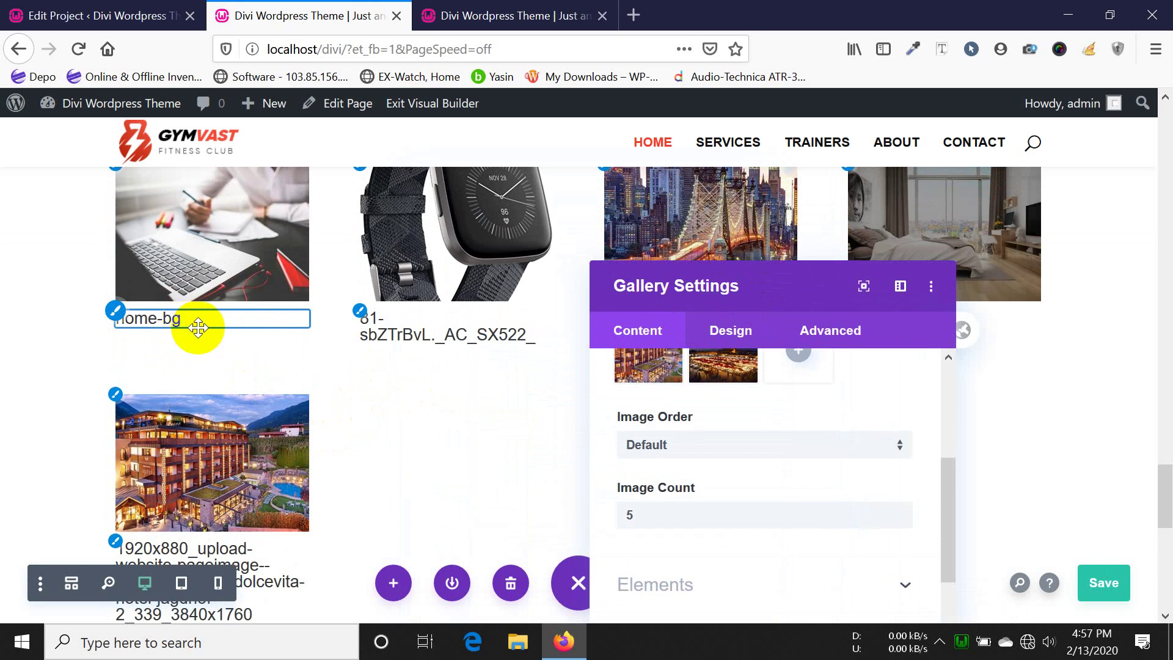
# - Turn off Show Title and Caption and Show Pagination in the gallery's Elements options
pyautogui.scroll(-5, 732, 424)
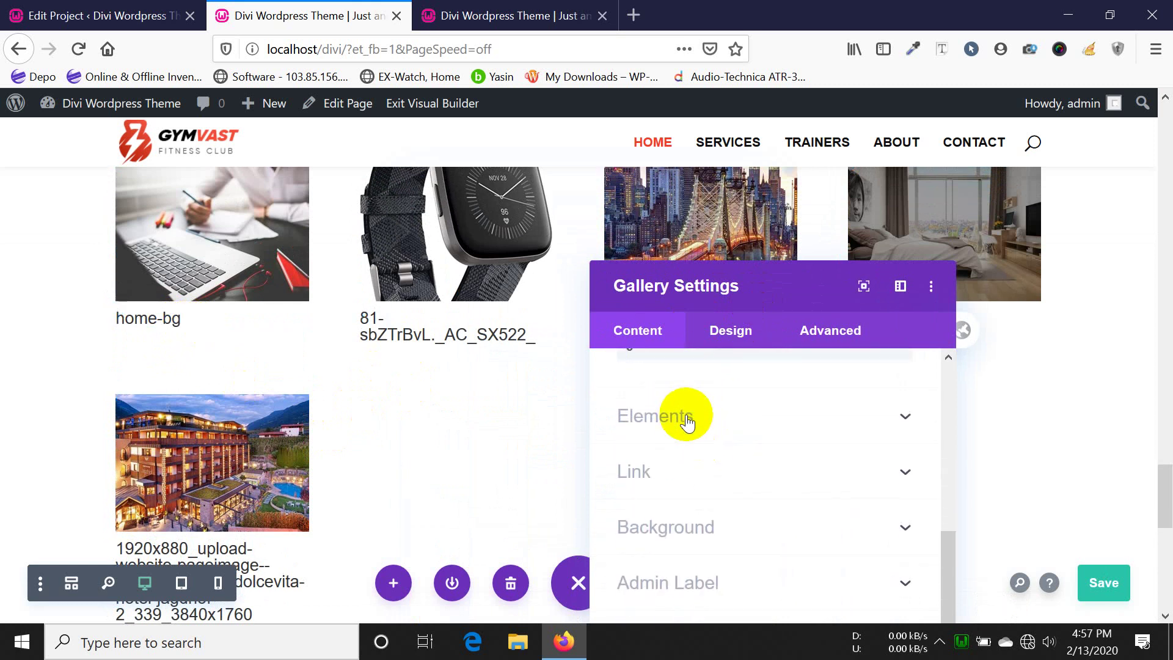
pyautogui.click(687, 417)
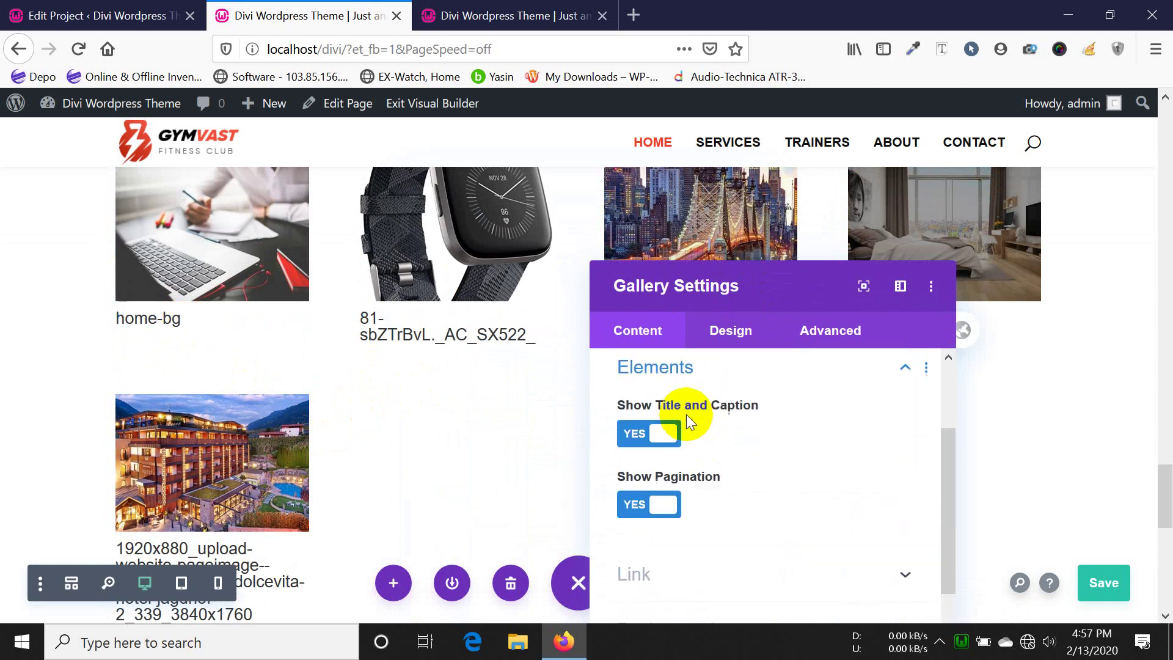
pyautogui.click(661, 443)
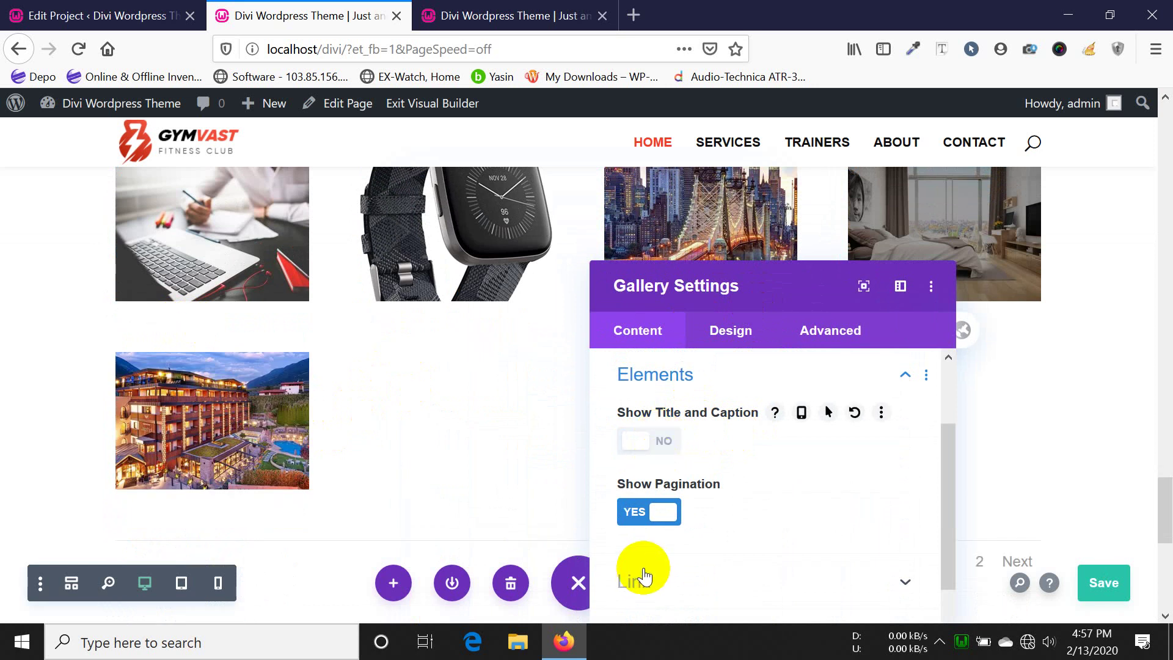
pyautogui.moveTo(702, 301); pyautogui.dragTo(648, 251)
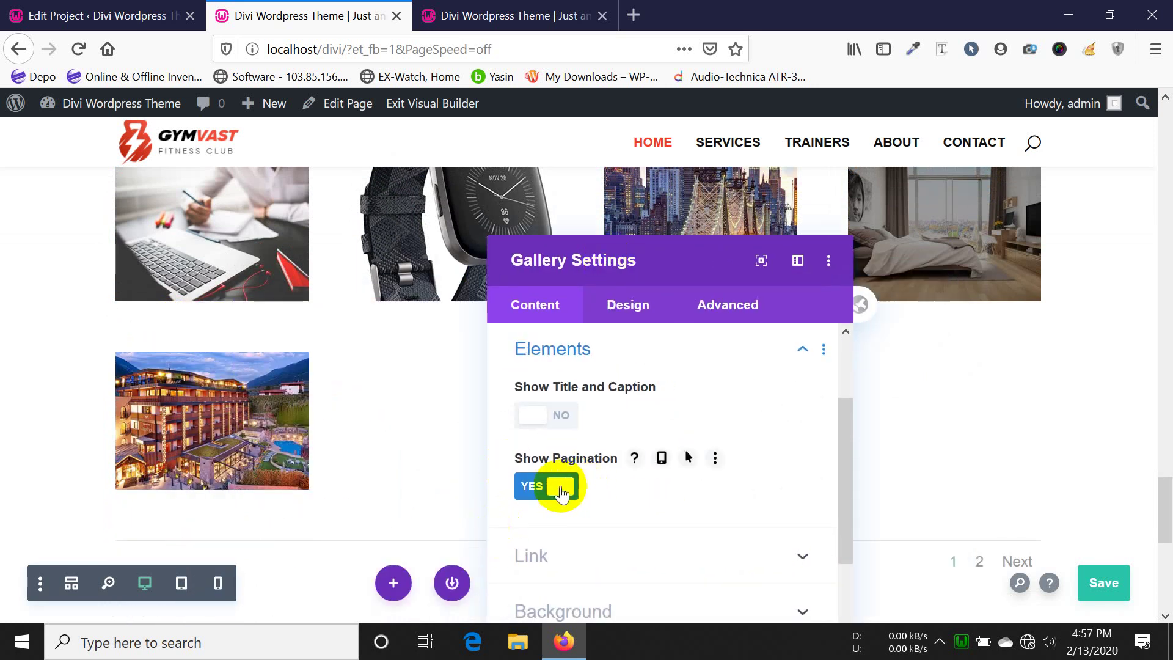
pyautogui.click(560, 487)
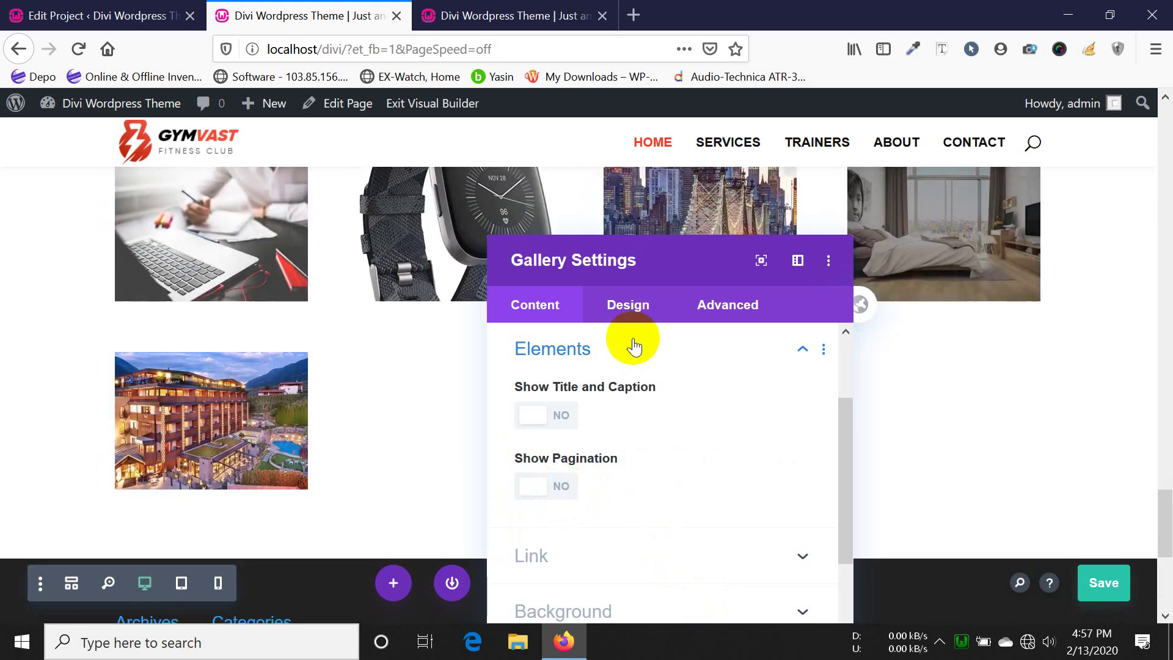
# - Try the Slider layout for the gallery and advance to its second image to preview the result
pyautogui.moveTo(636, 251); pyautogui.dragTo(794, 289)
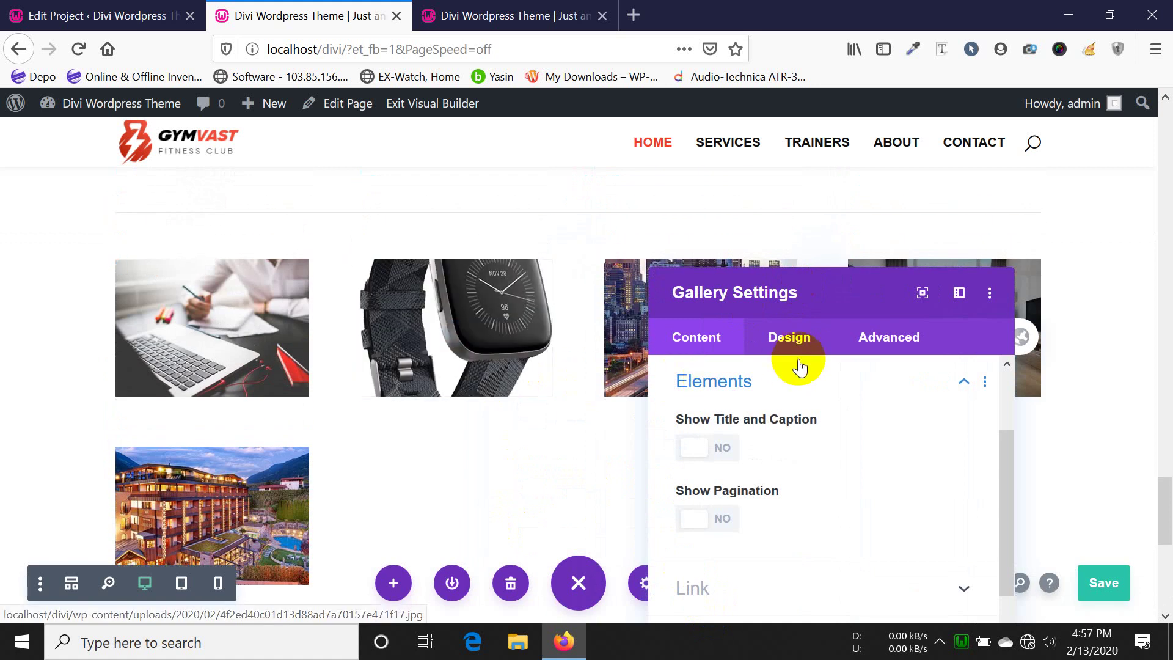
pyautogui.scroll(-2, 780, 412)
pyautogui.scroll(4, 785, 410)
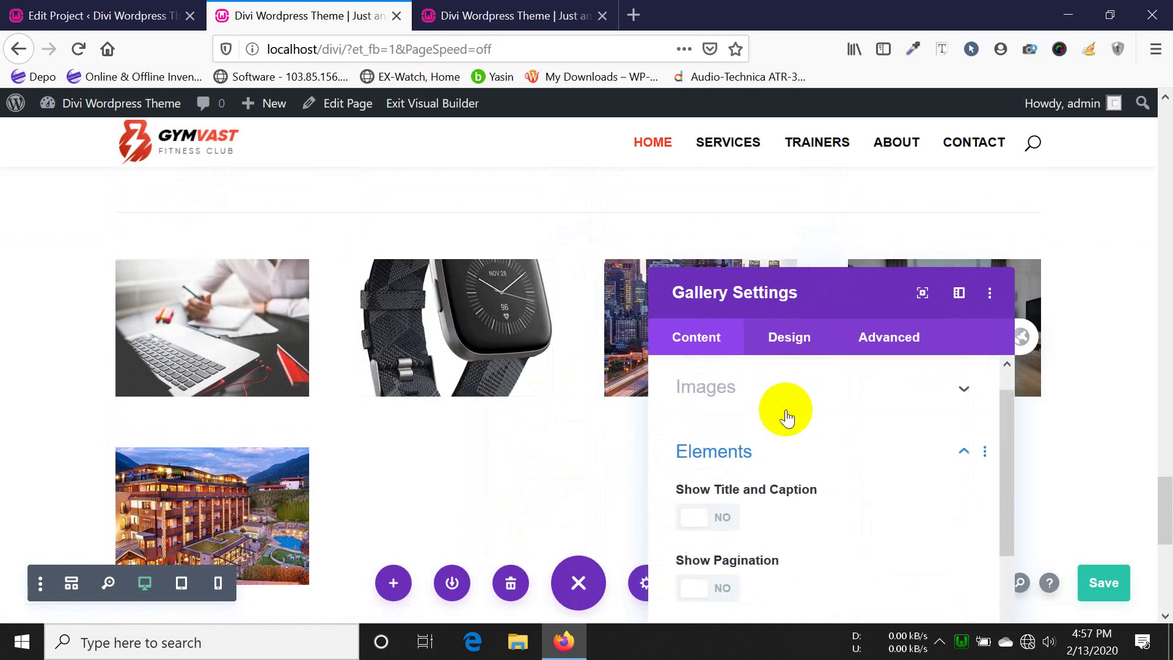
pyautogui.click(780, 354)
pyautogui.click(745, 428)
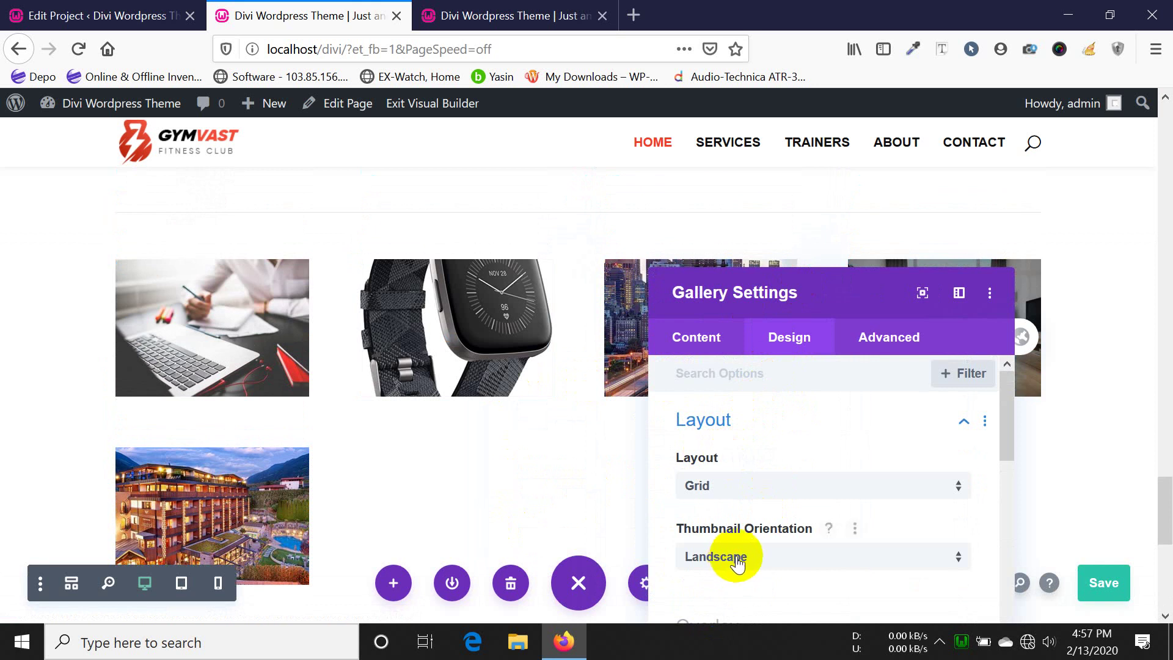
pyautogui.click(733, 479)
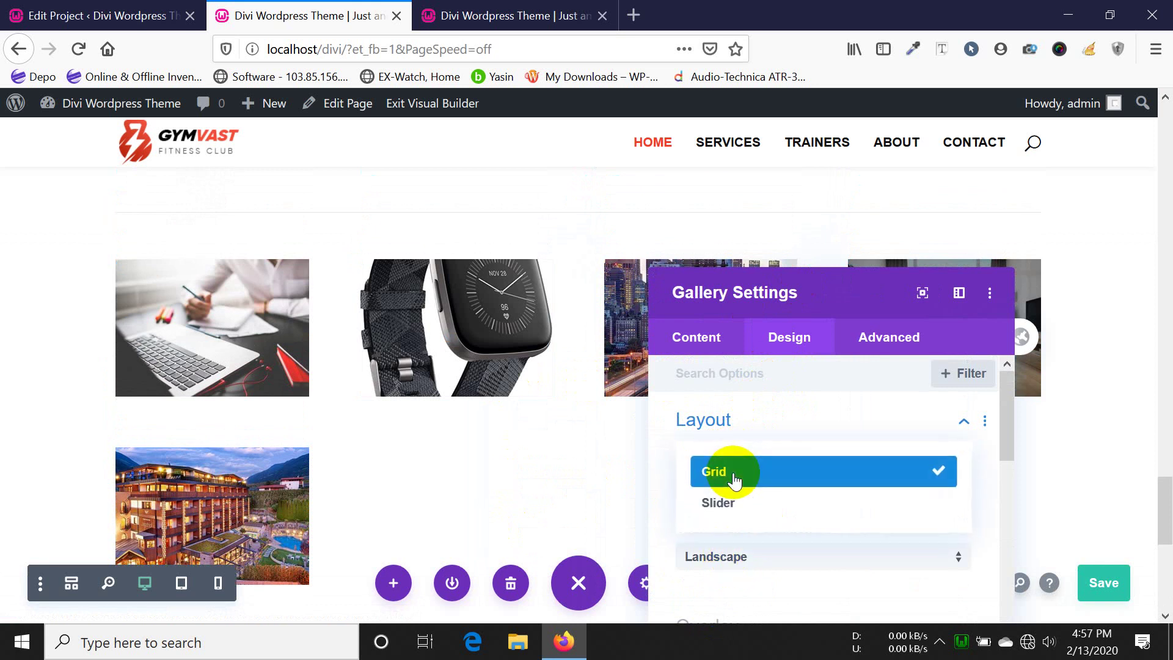
pyautogui.click(741, 505)
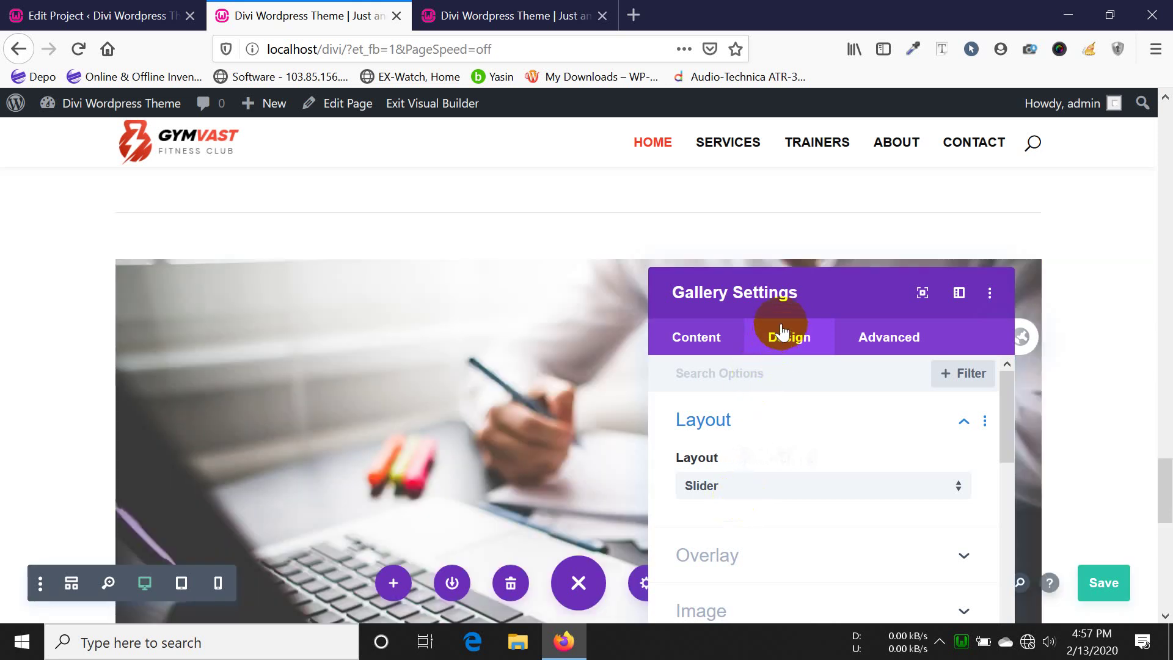
pyautogui.moveTo(816, 288); pyautogui.dragTo(409, 253)
pyautogui.scroll(-5, 833, 485)
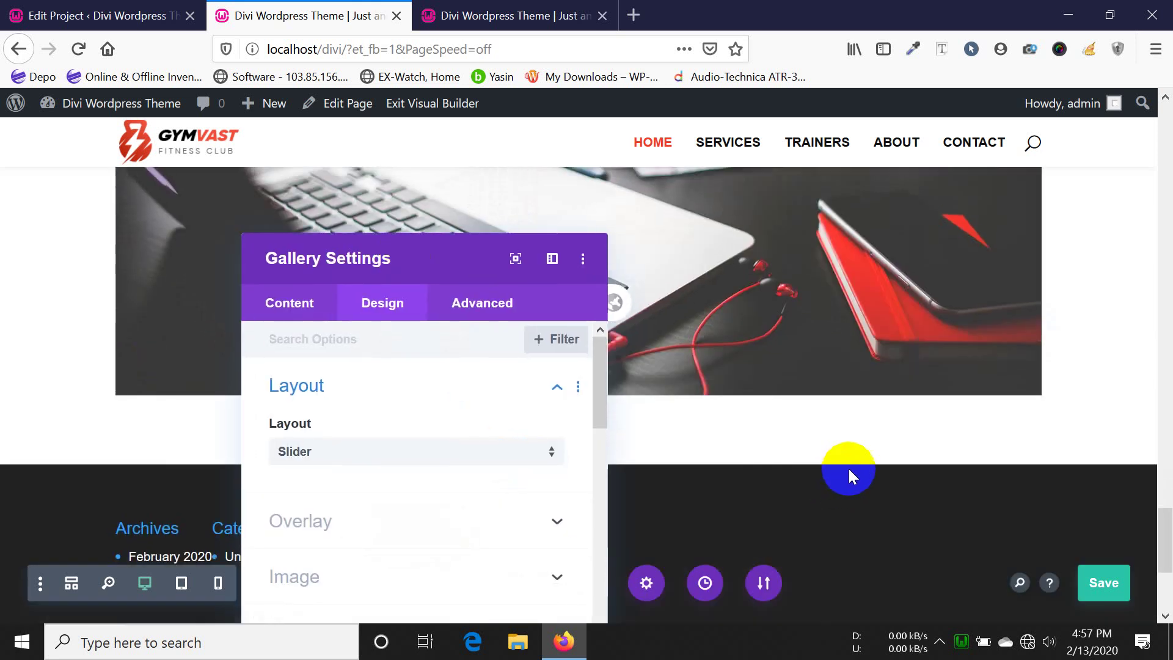
pyautogui.scroll(3, 848, 468)
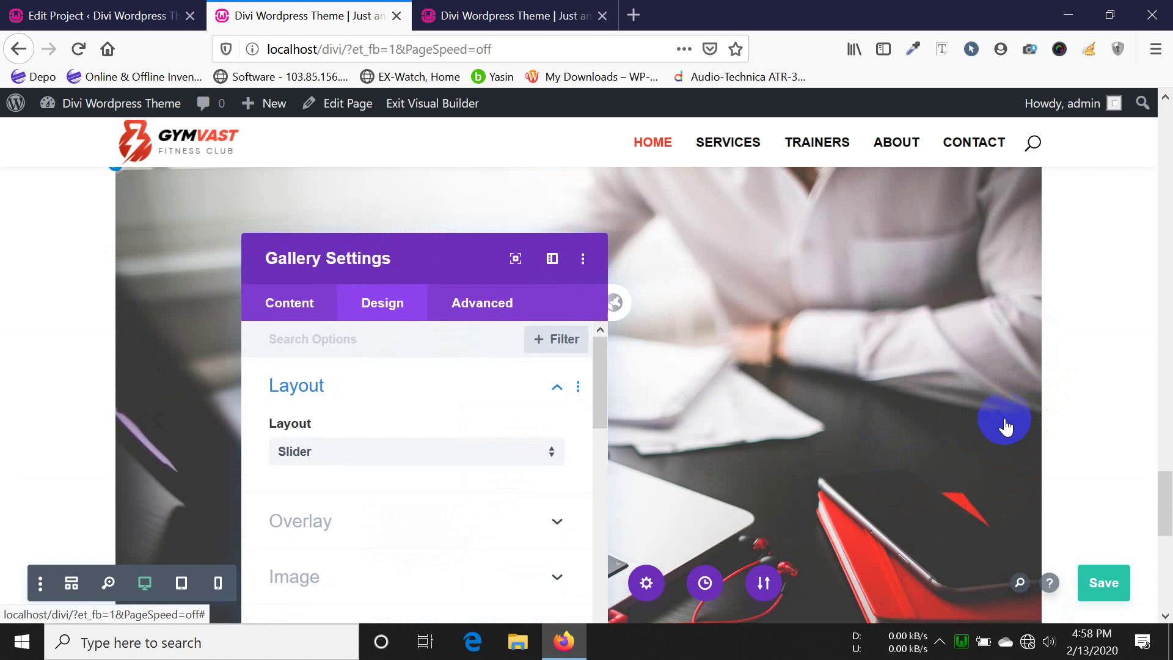
pyautogui.click(1006, 426)
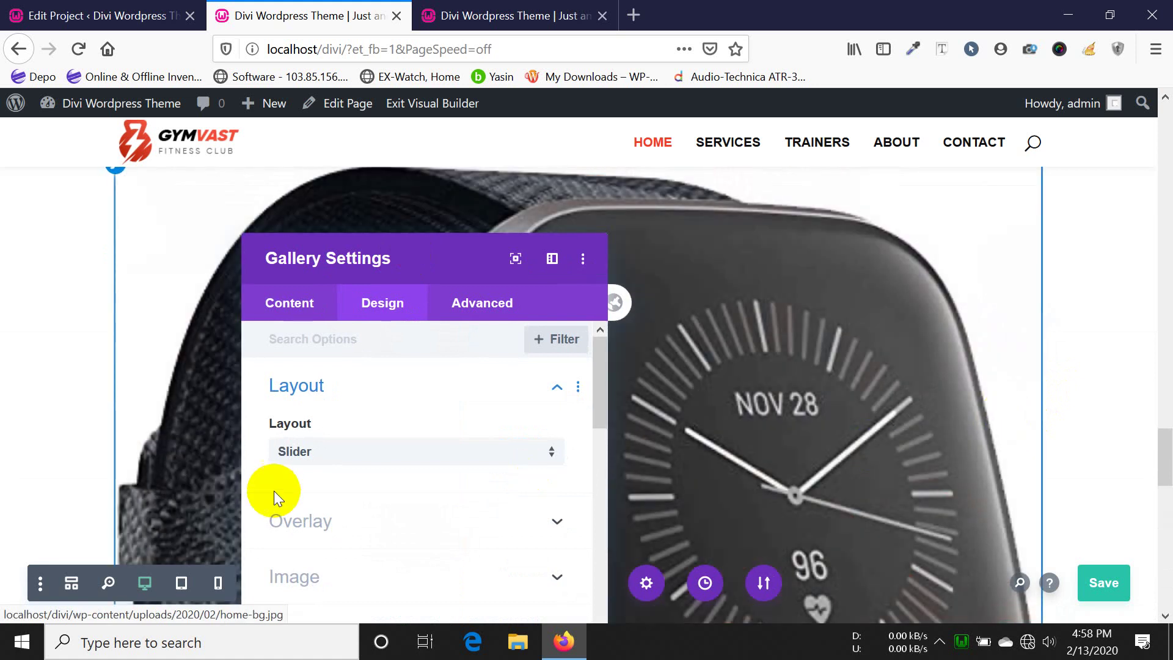
# - Set the gallery's layout to Grid and its thumbnail orientation to Portrait, and check the images on the page
pyautogui.click(335, 458)
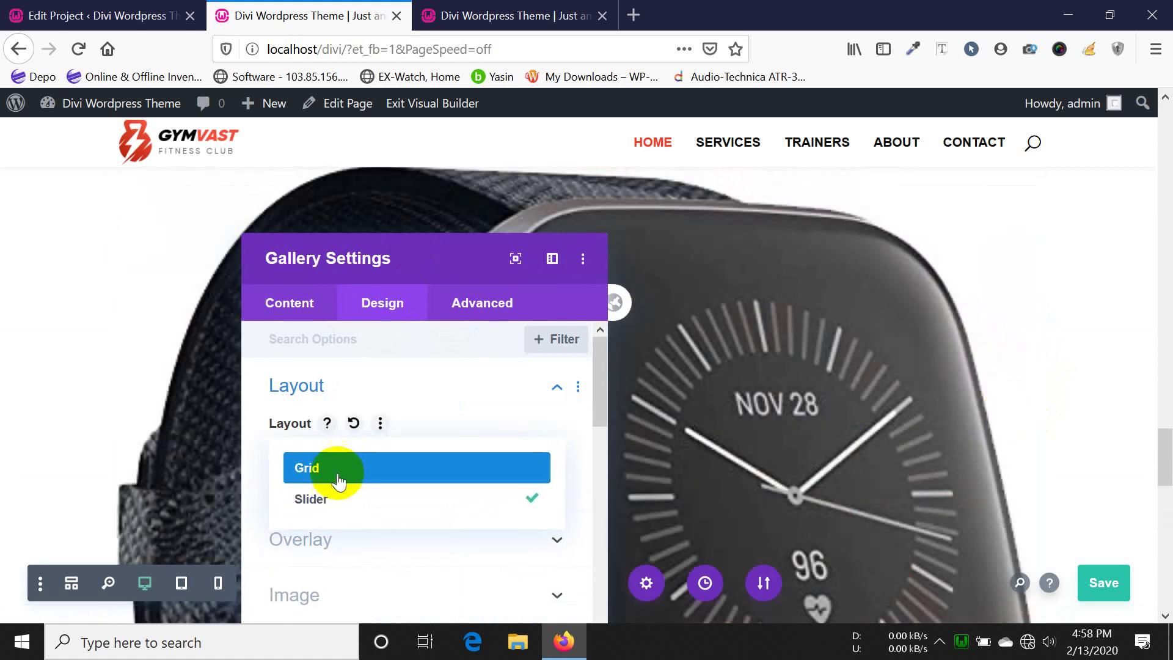
pyautogui.click(339, 470)
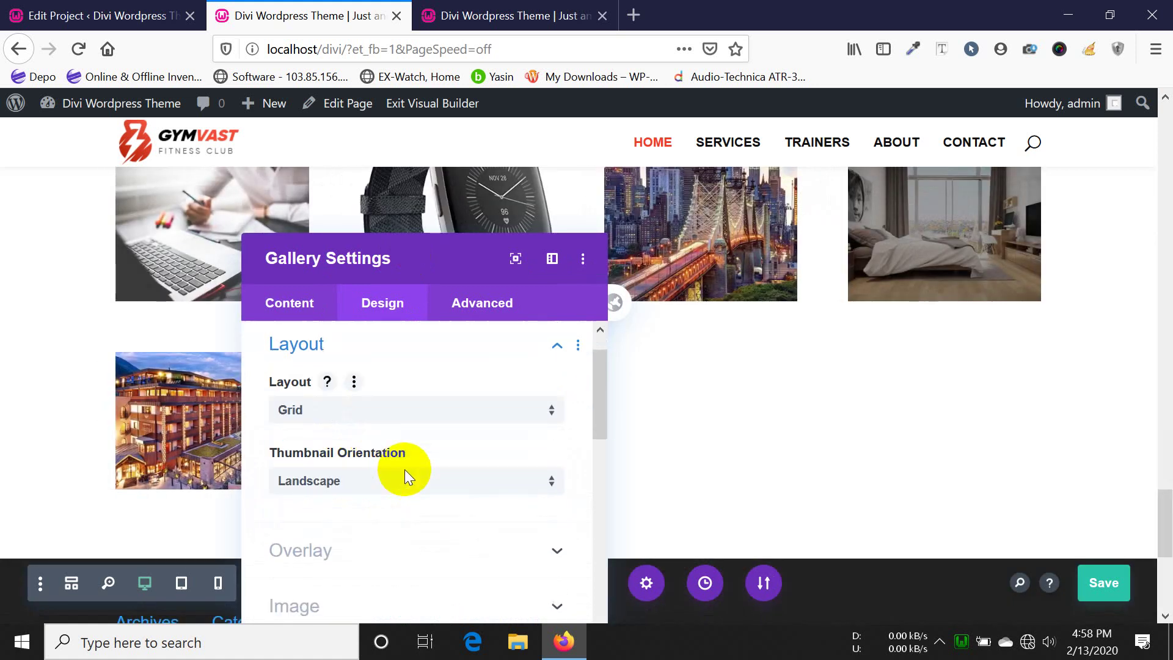
pyautogui.scroll(-1, 392, 464)
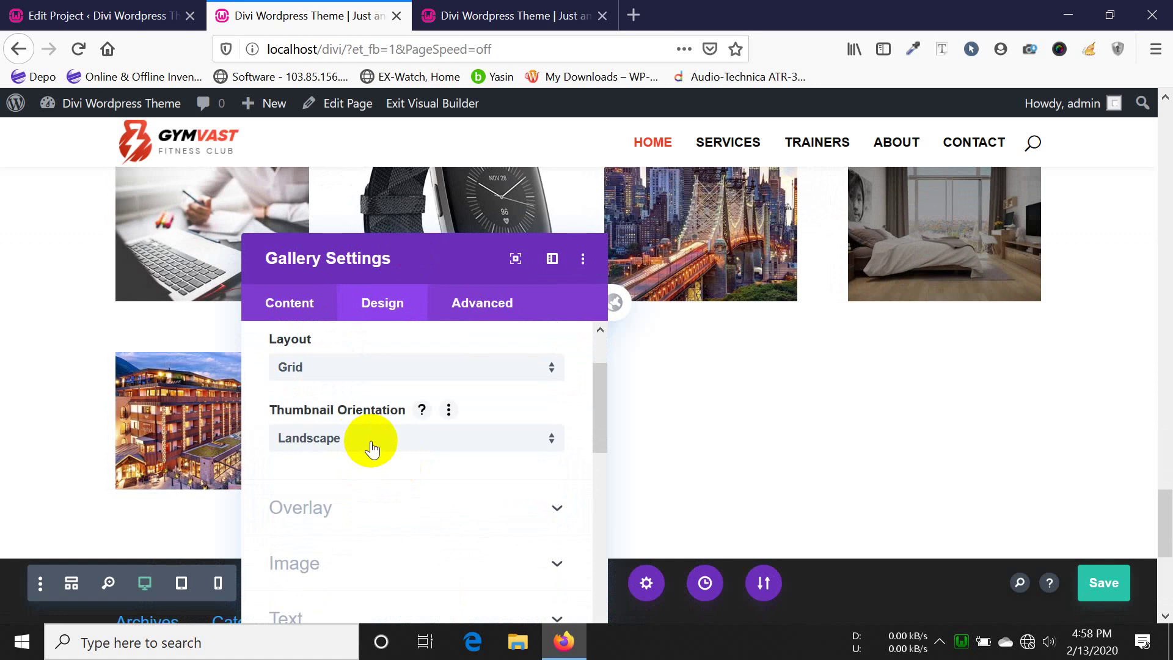
pyautogui.click(371, 449)
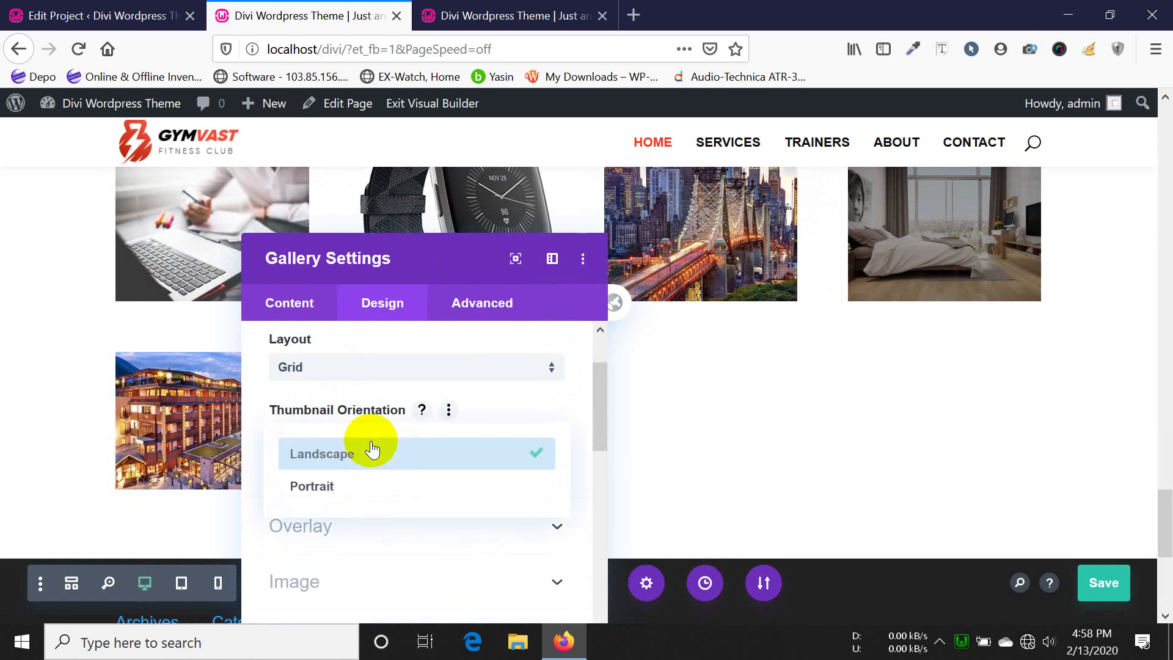
pyautogui.click(342, 486)
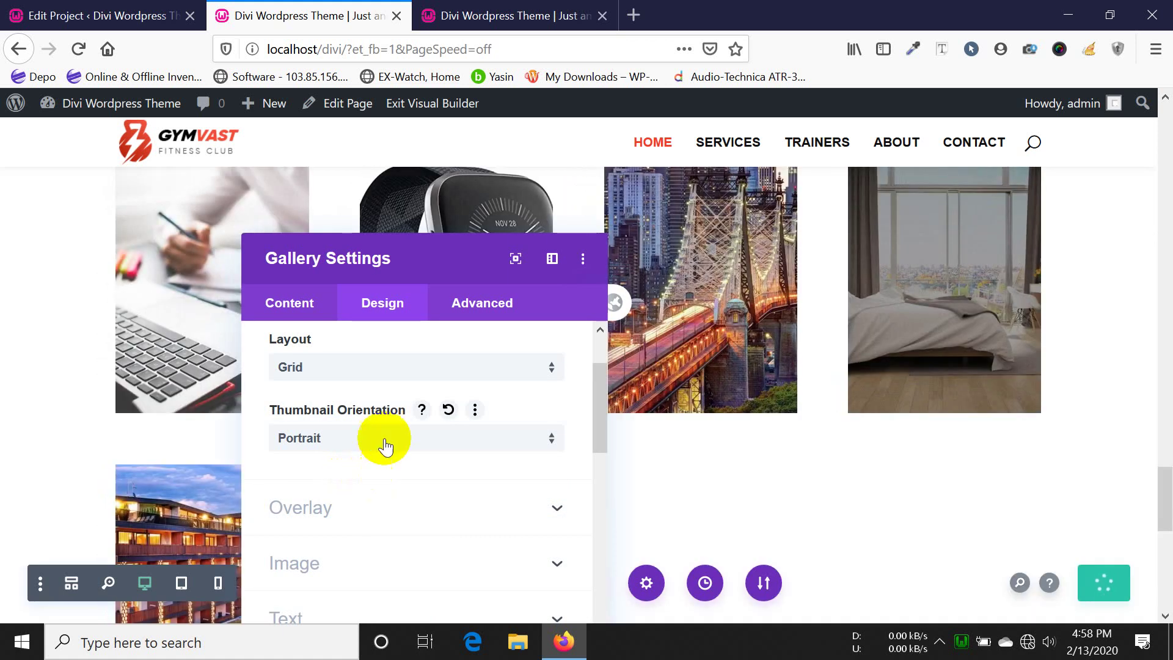
pyautogui.moveTo(446, 257); pyautogui.dragTo(767, 342)
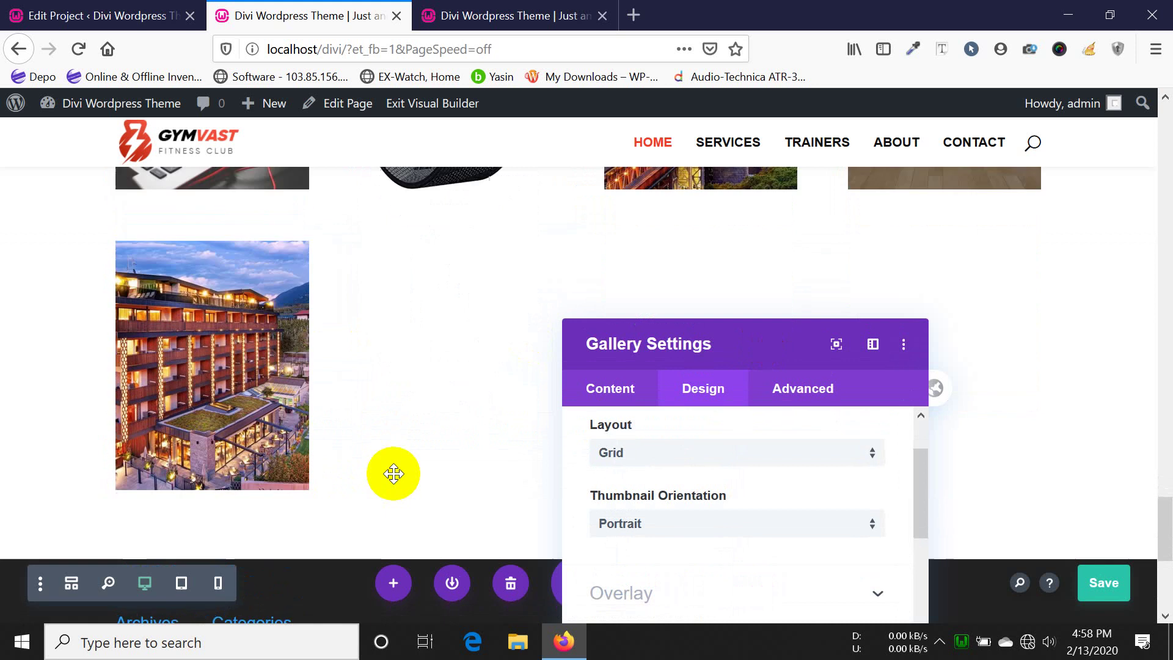
pyautogui.scroll(-3, 737, 498)
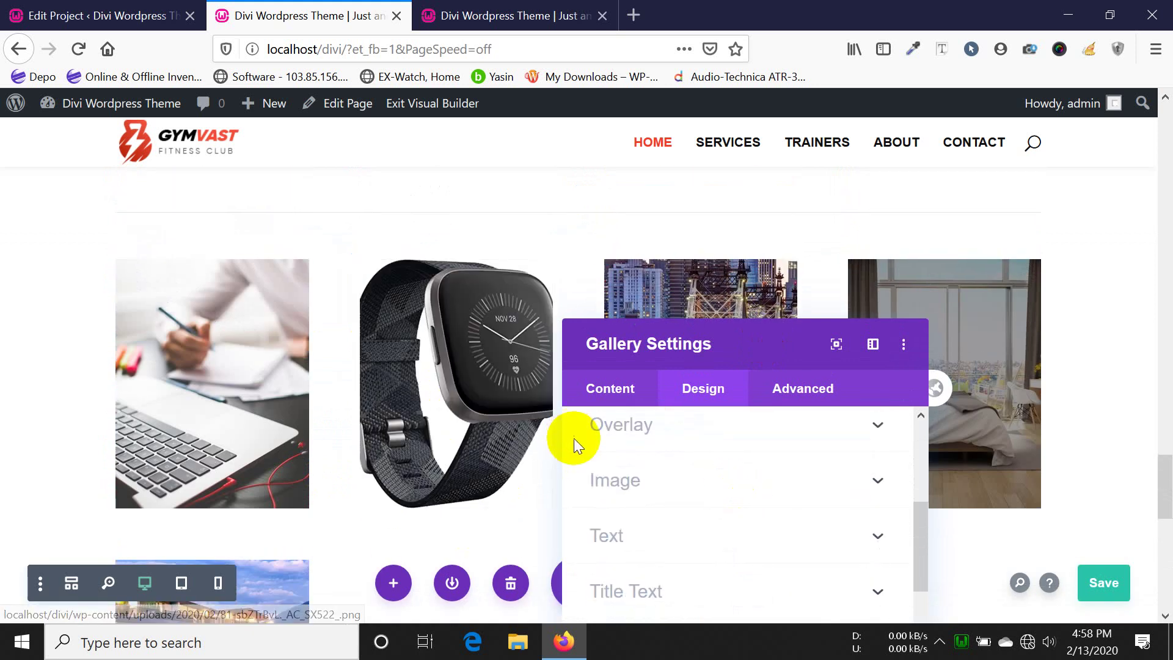
# - Give the gallery images a border on all sides with a width of 5px and the colour black (#000000)
pyautogui.scroll(1, 669, 465)
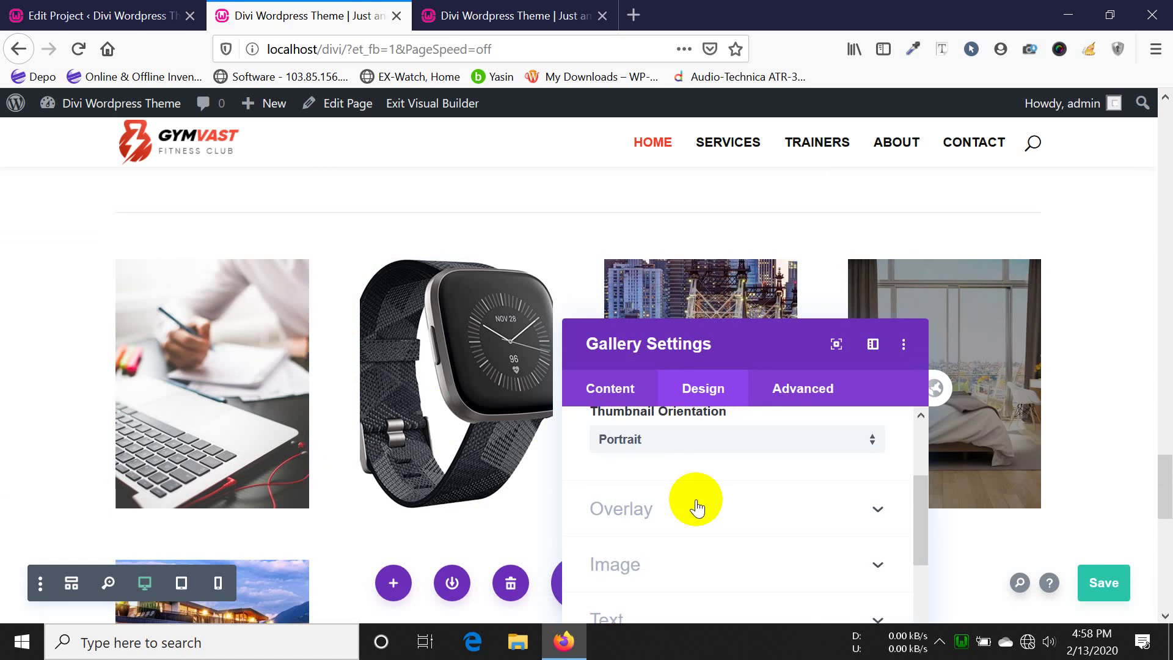
pyautogui.scroll(-1, 697, 504)
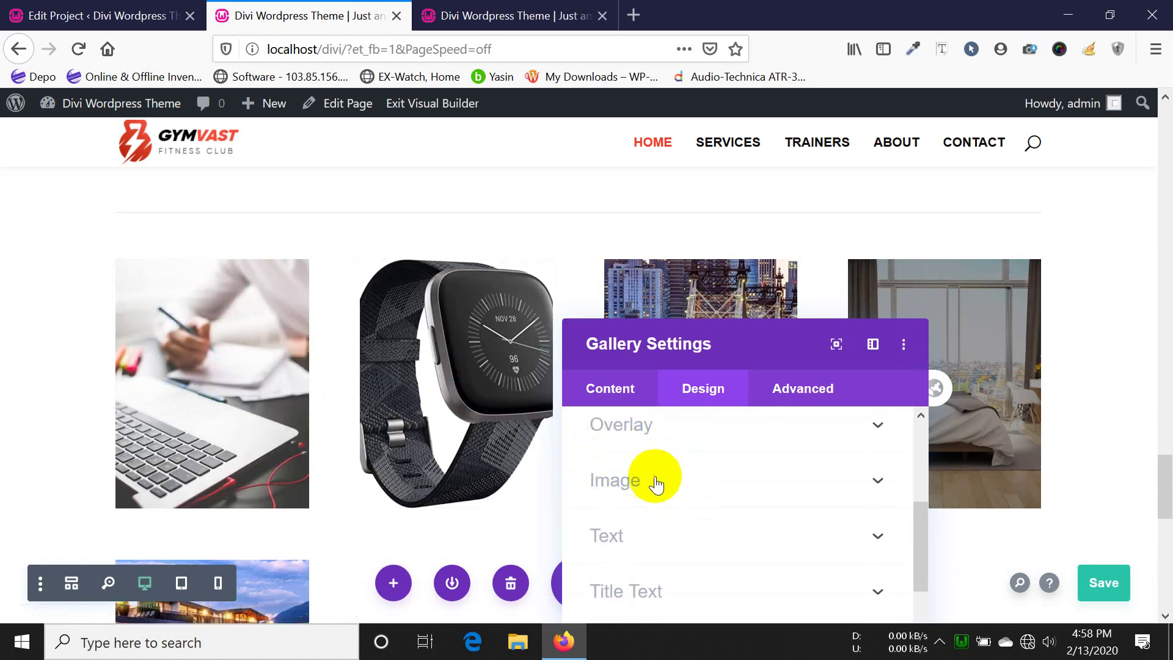
pyautogui.click(656, 483)
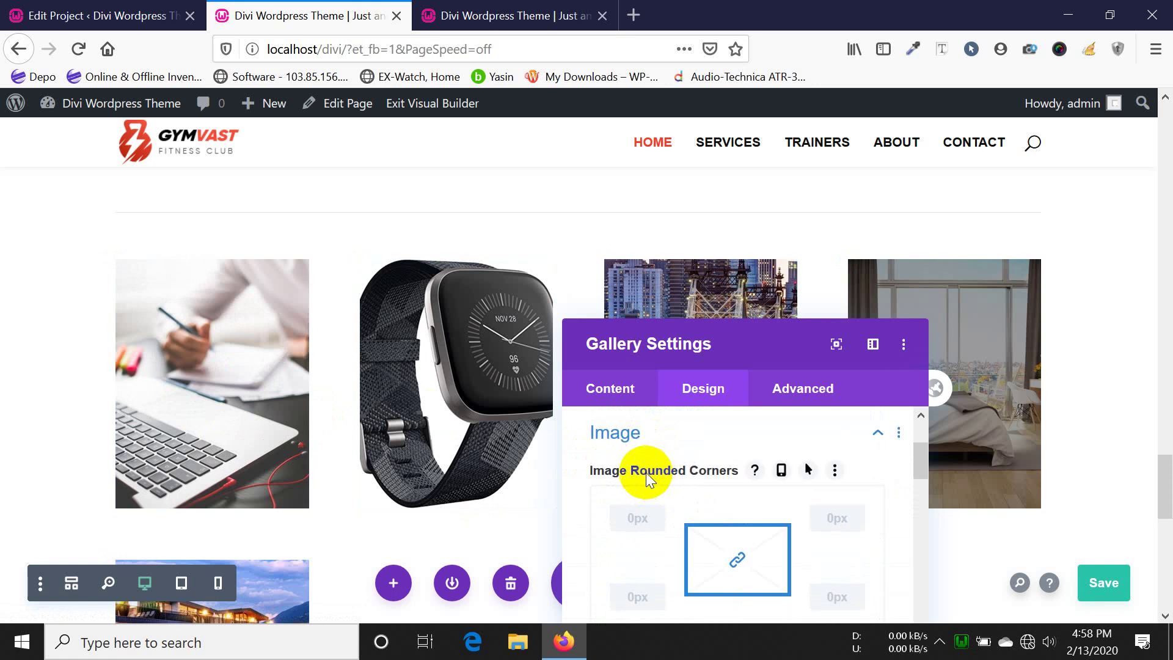
pyautogui.scroll(-1, 769, 471)
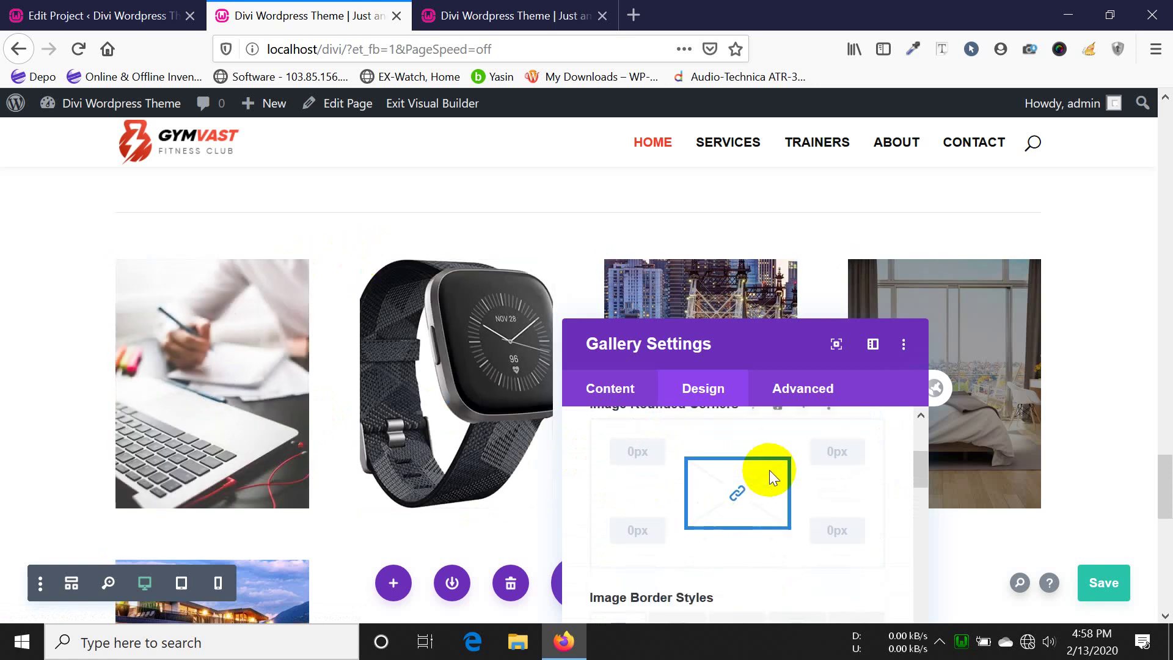
pyautogui.scroll(-3, 688, 482)
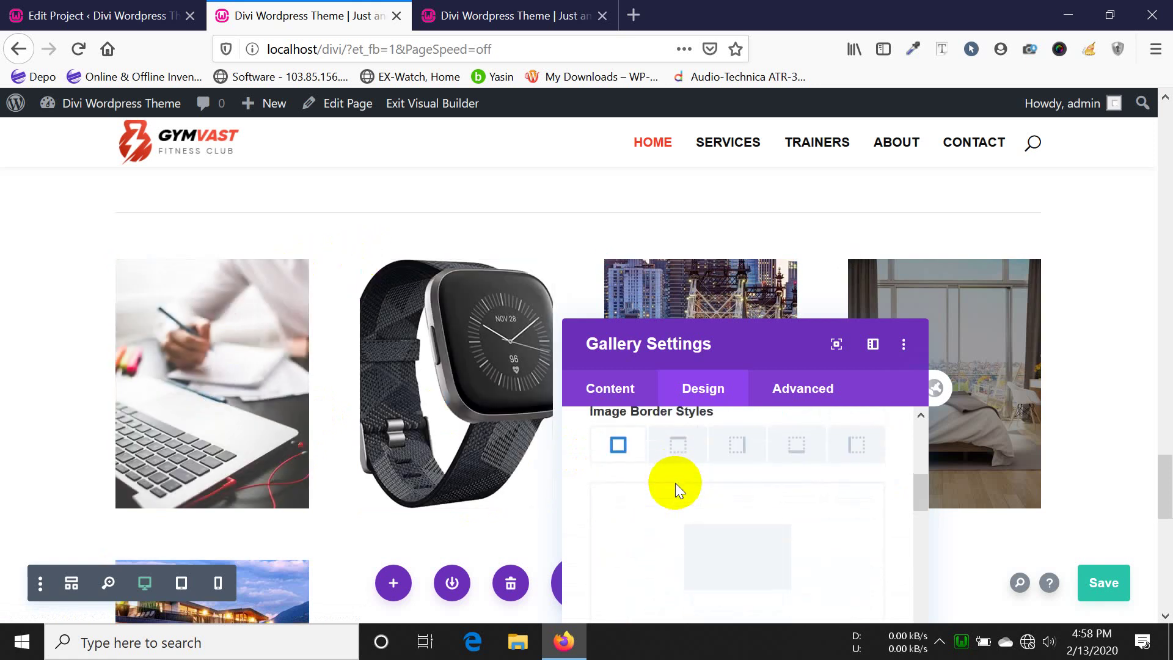
pyautogui.scroll(-3, 676, 483)
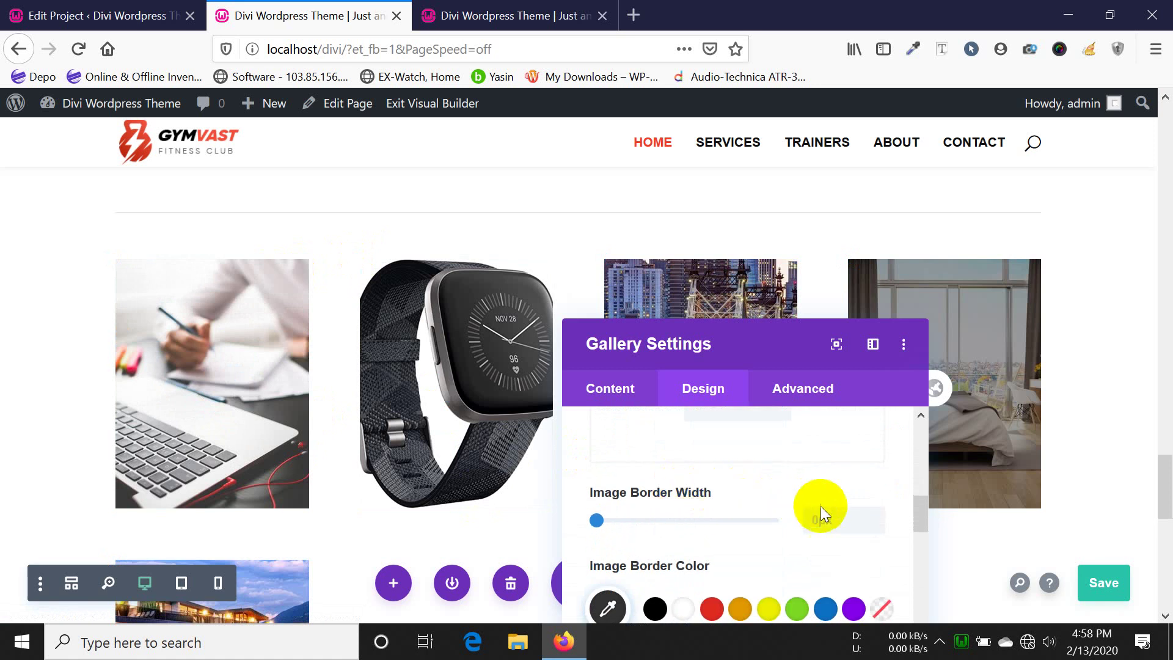
pyautogui.click(821, 513)
pyautogui.write('5')
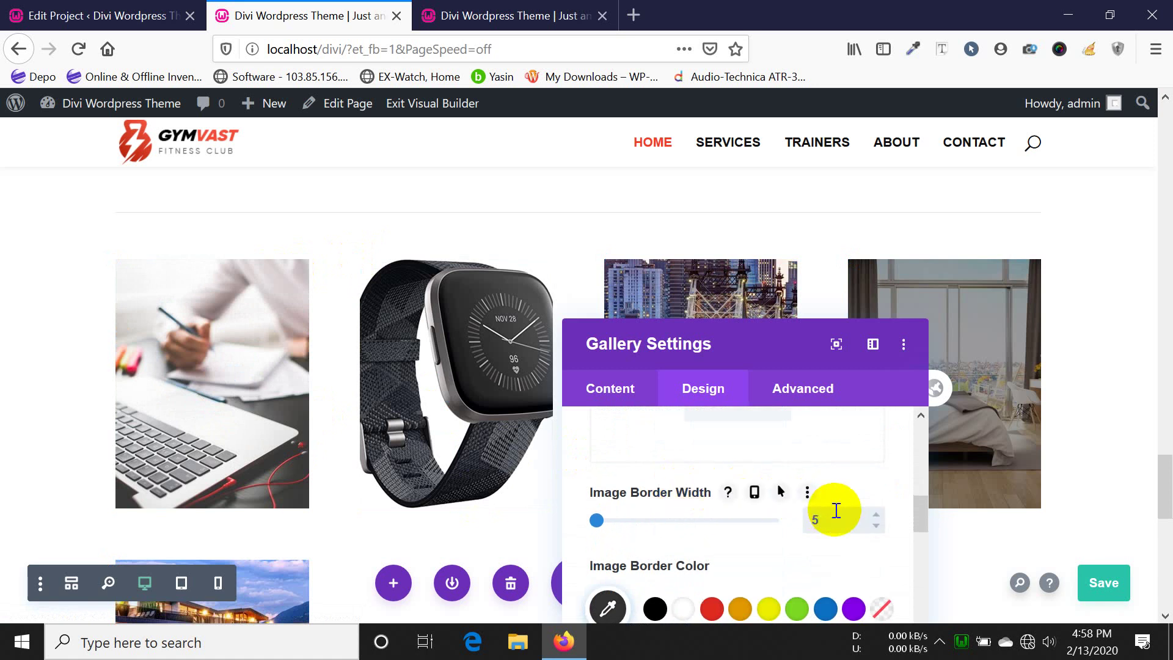
pyautogui.write('px')
pyautogui.scroll(-2, 717, 546)
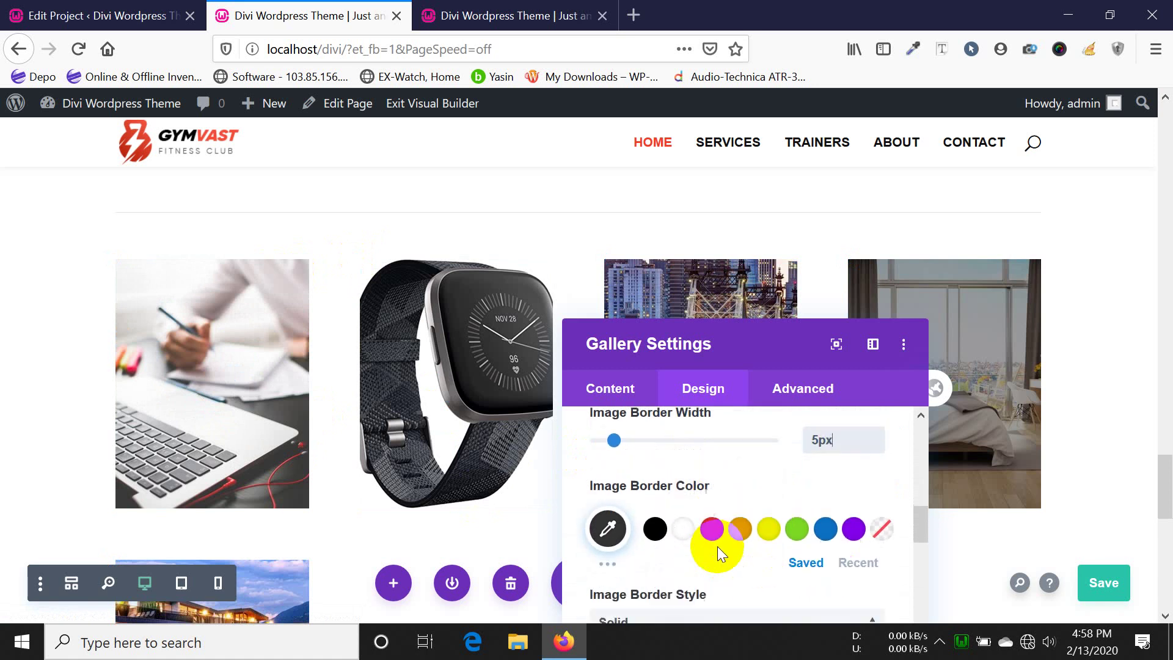
pyautogui.click(654, 537)
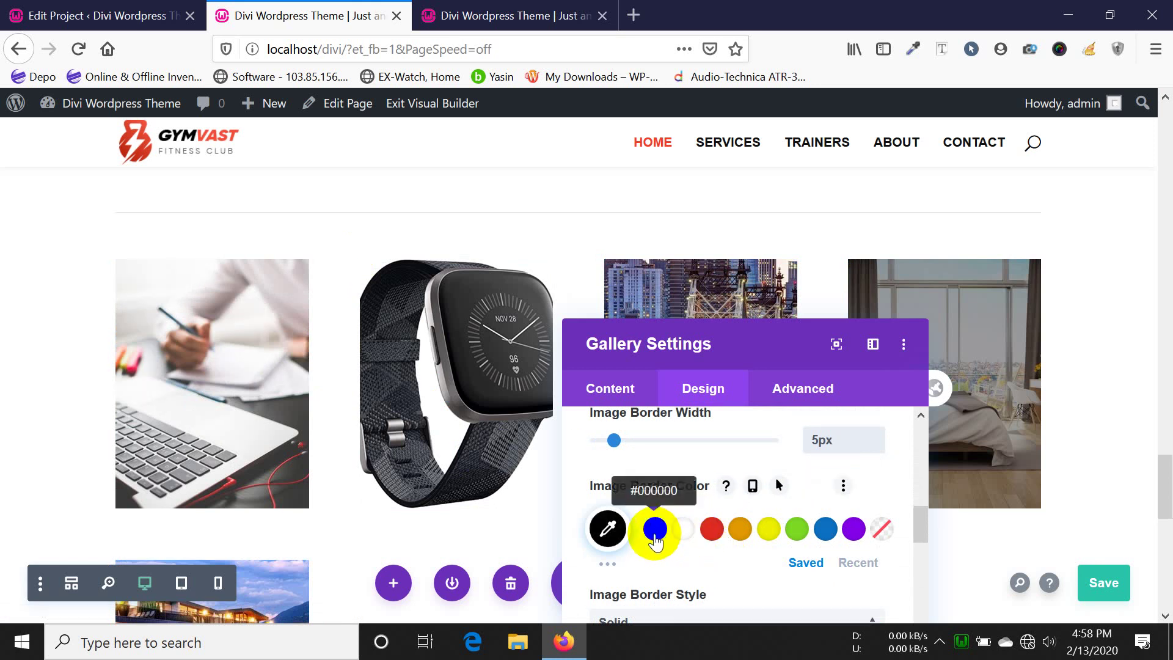
pyautogui.scroll(4, 860, 515)
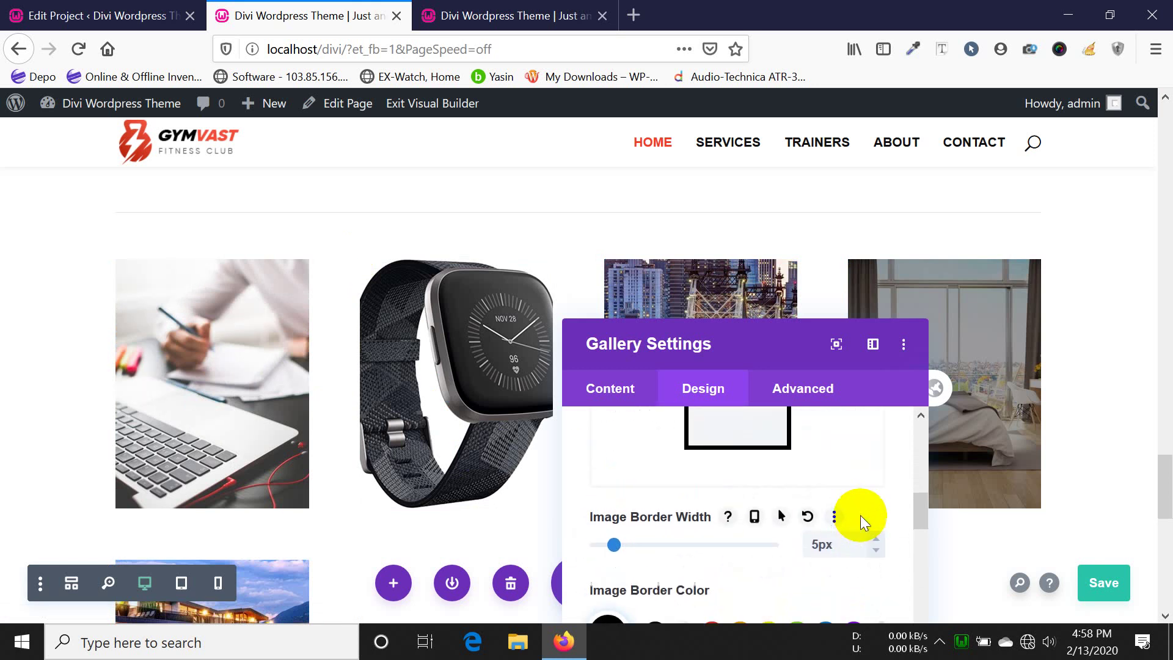
pyautogui.scroll(4, 861, 516)
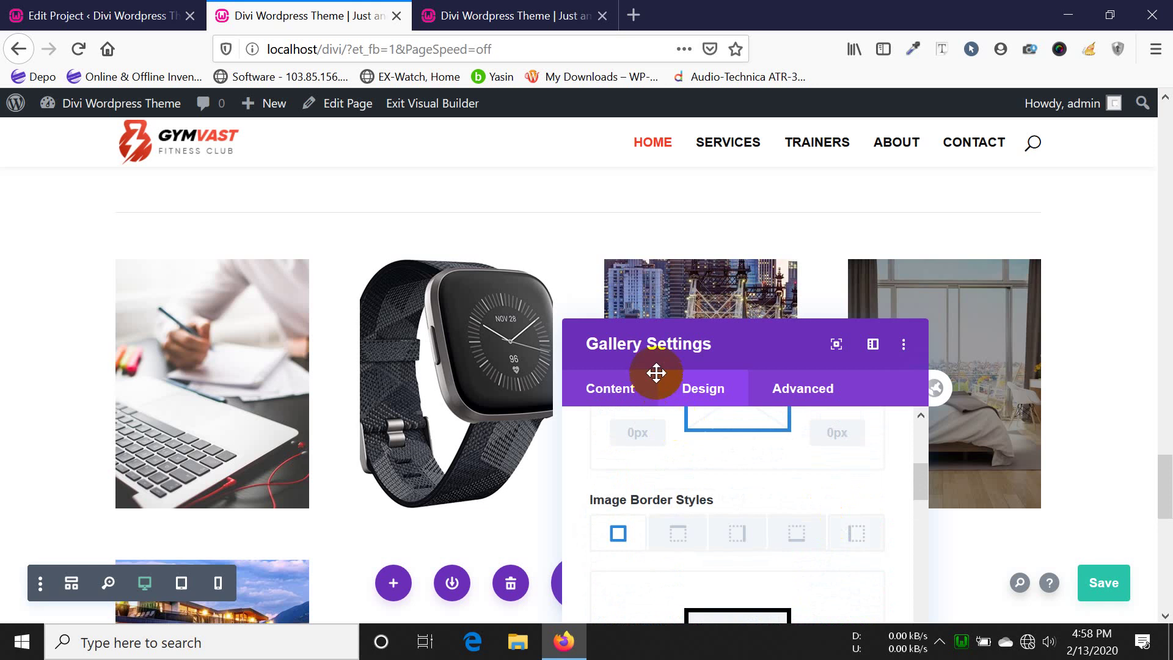
# - Confirm the gallery settings and save the page
pyautogui.moveTo(684, 351); pyautogui.dragTo(553, 168)
pyautogui.scroll(-5, 311, 487)
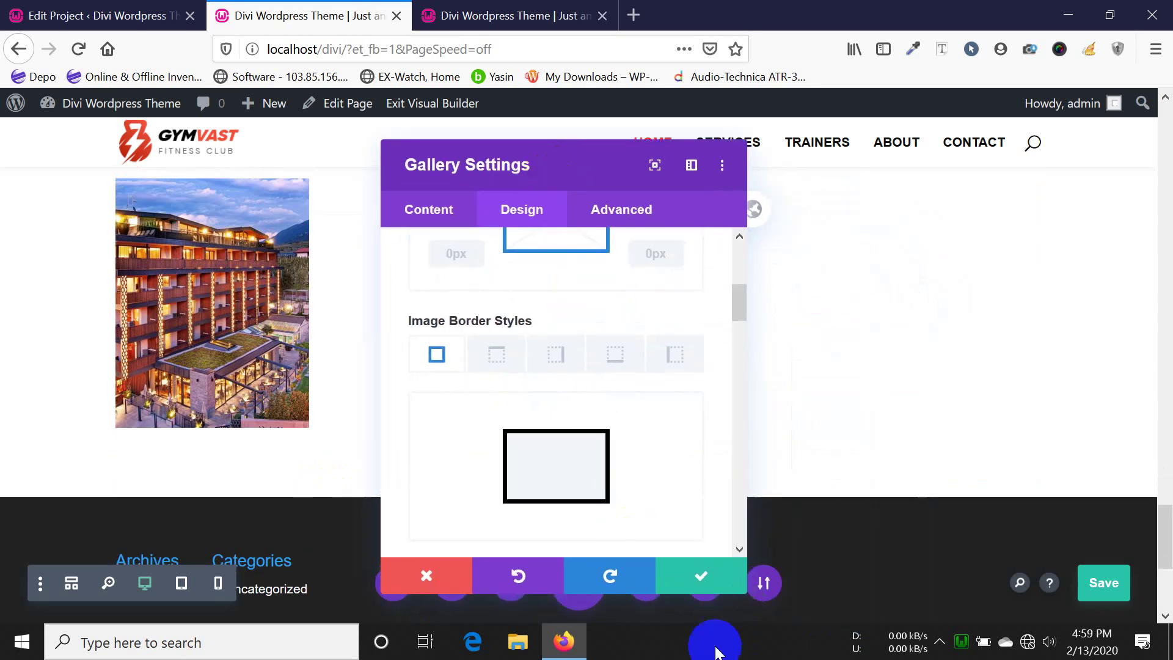
pyautogui.click(692, 585)
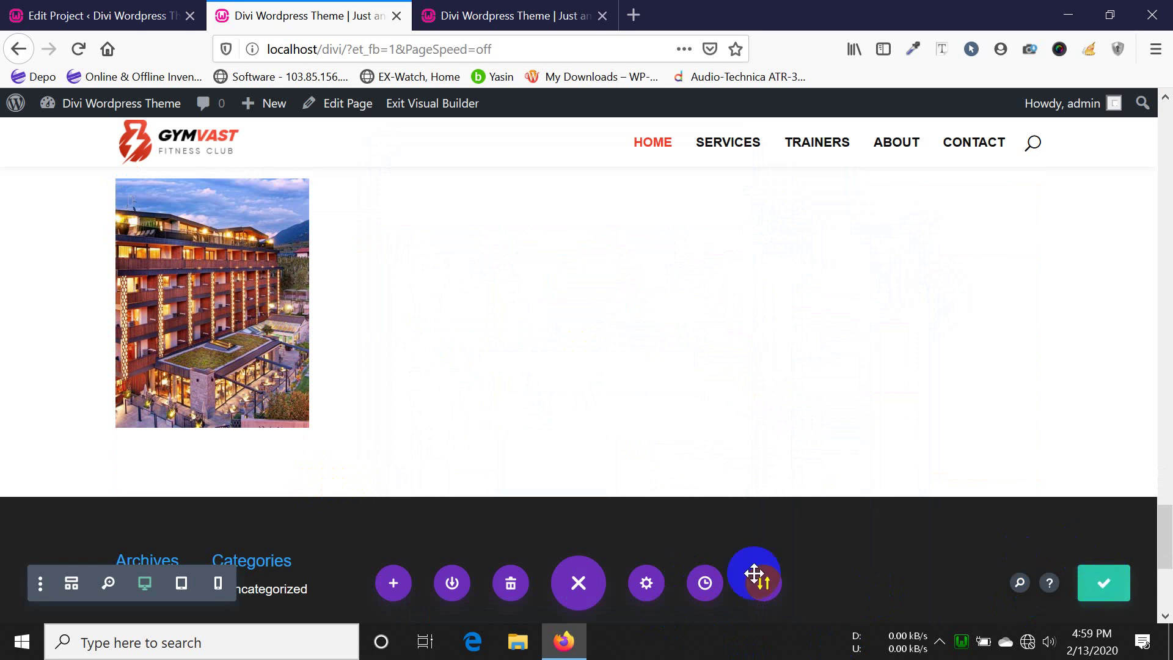
# - Reload the live home page and compare its gallery with the one in the Visual Builder
pyautogui.click(496, 8)
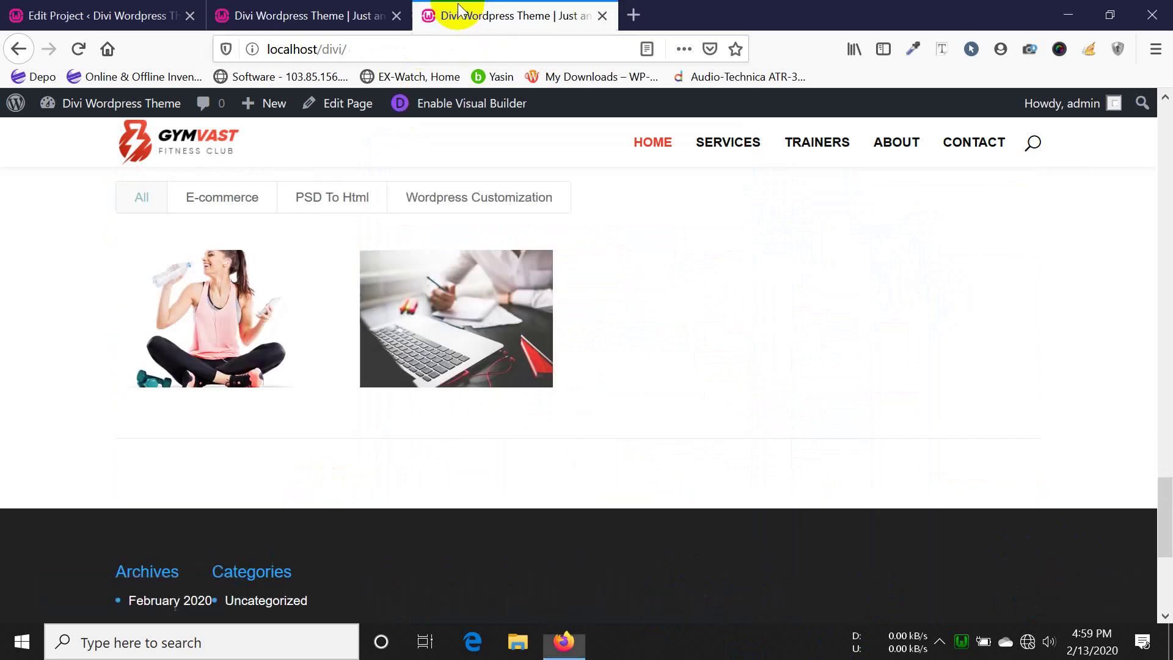
pyautogui.click(73, 57)
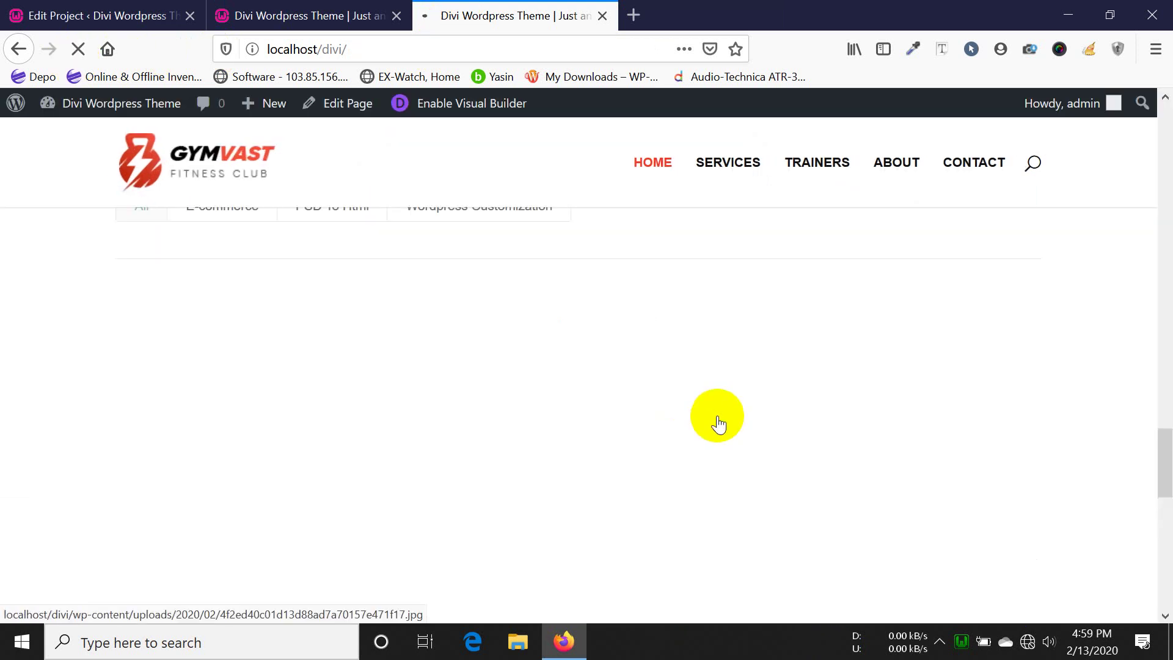
pyautogui.scroll(-6, 717, 415)
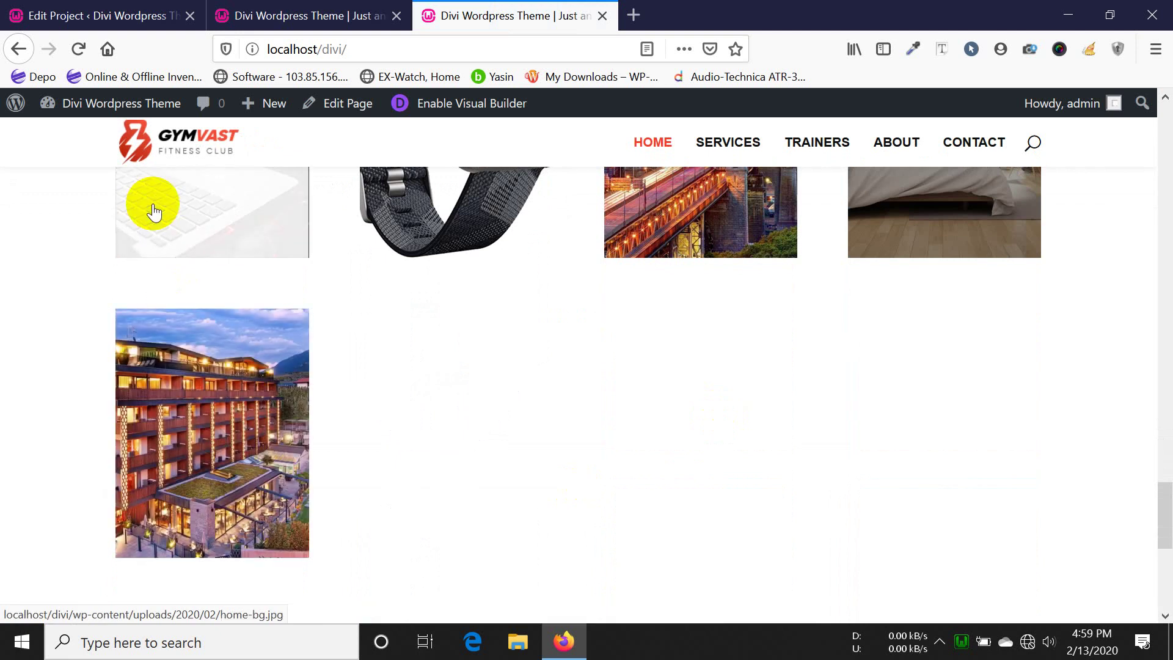
pyautogui.scroll(5, 265, 271)
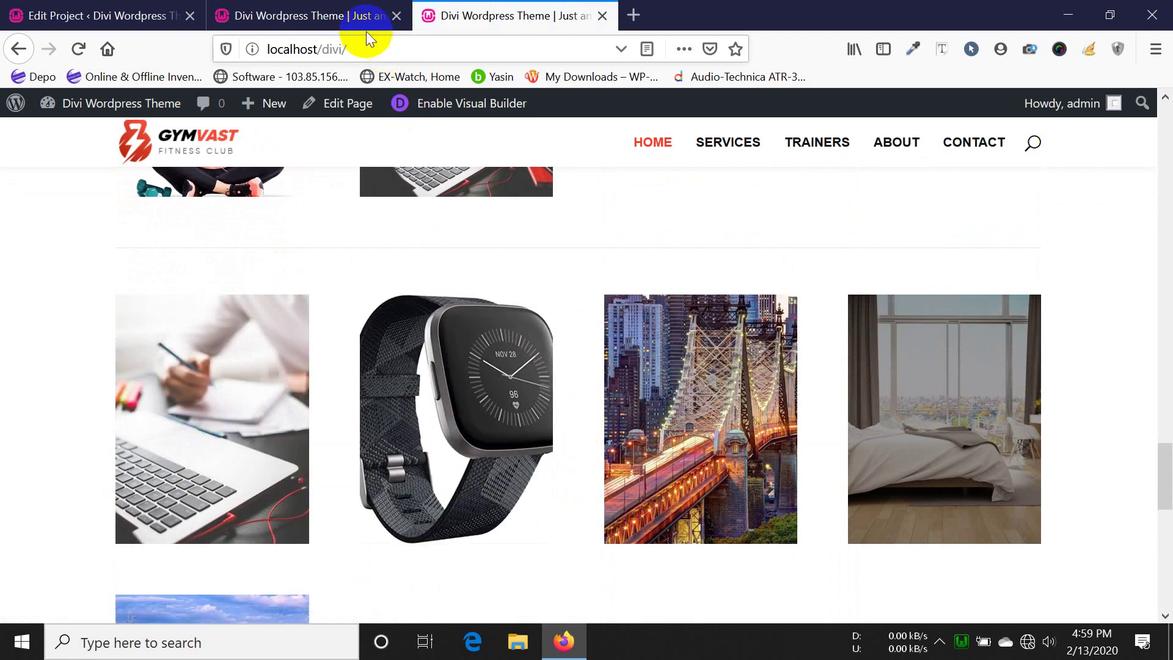
pyautogui.click(351, 23)
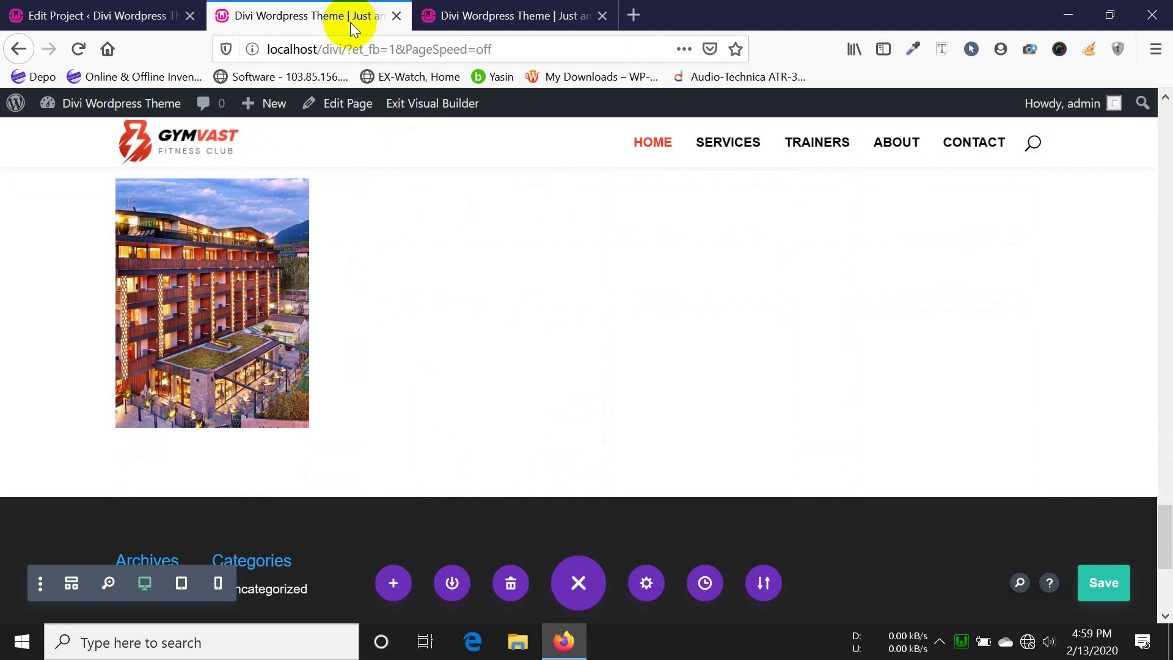
pyautogui.scroll(3, 482, 383)
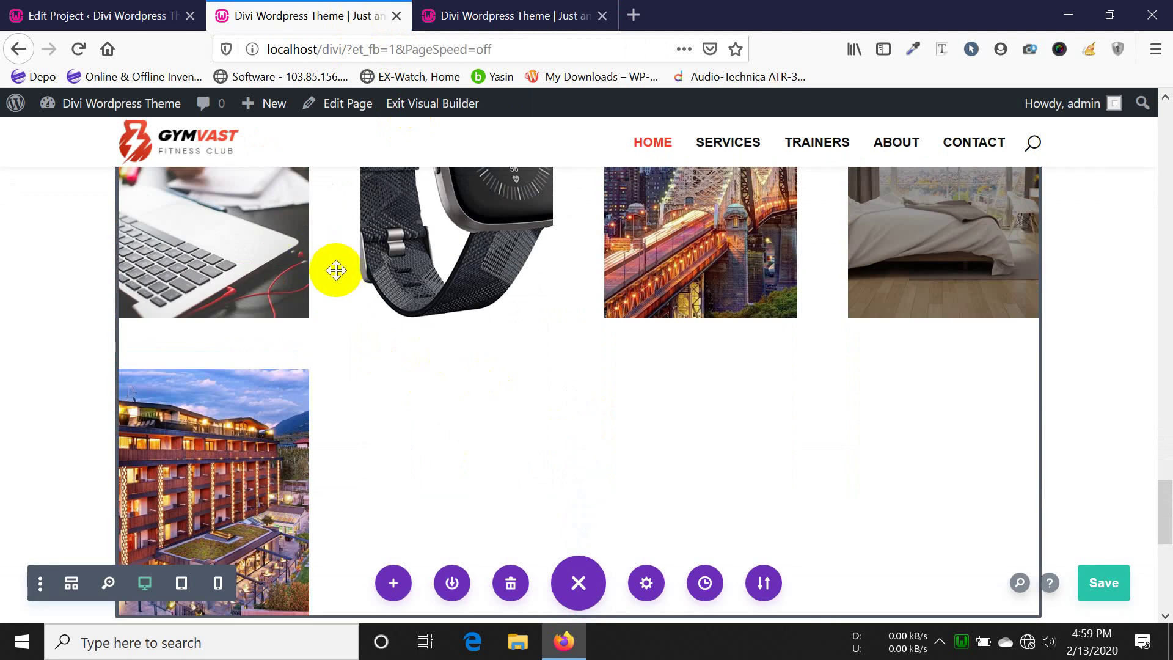
pyautogui.scroll(-2, 432, 264)
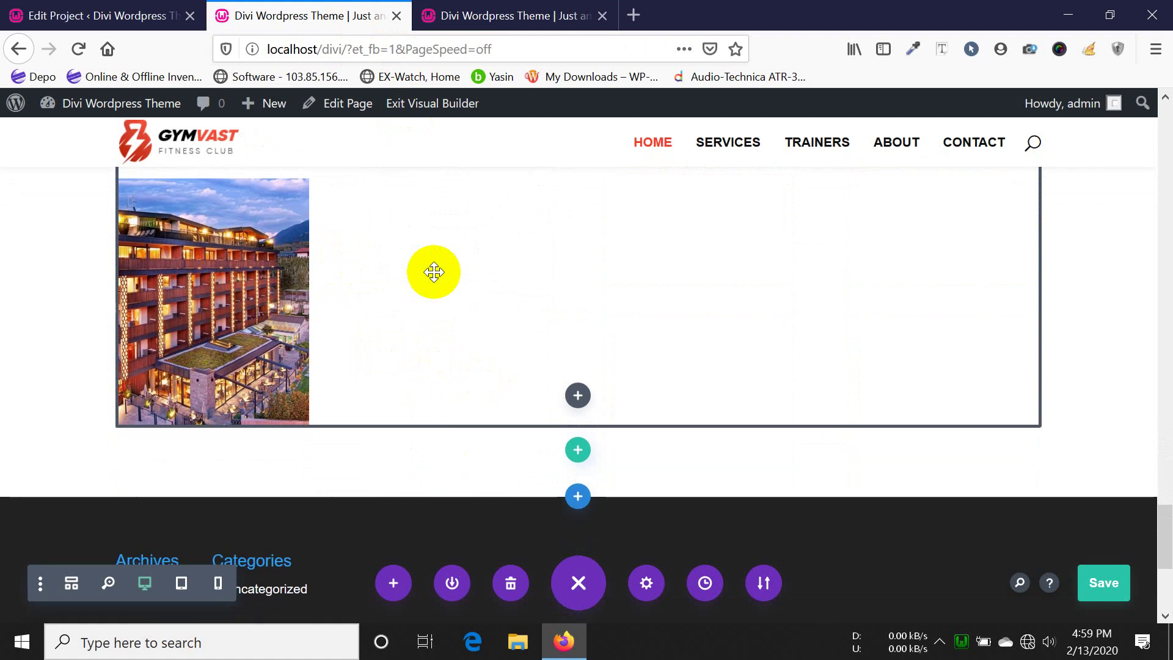
# - Set the gallery's Module Alignment to center in its Sizing options and confirm the gallery settings
pyautogui.scroll(3, 434, 271)
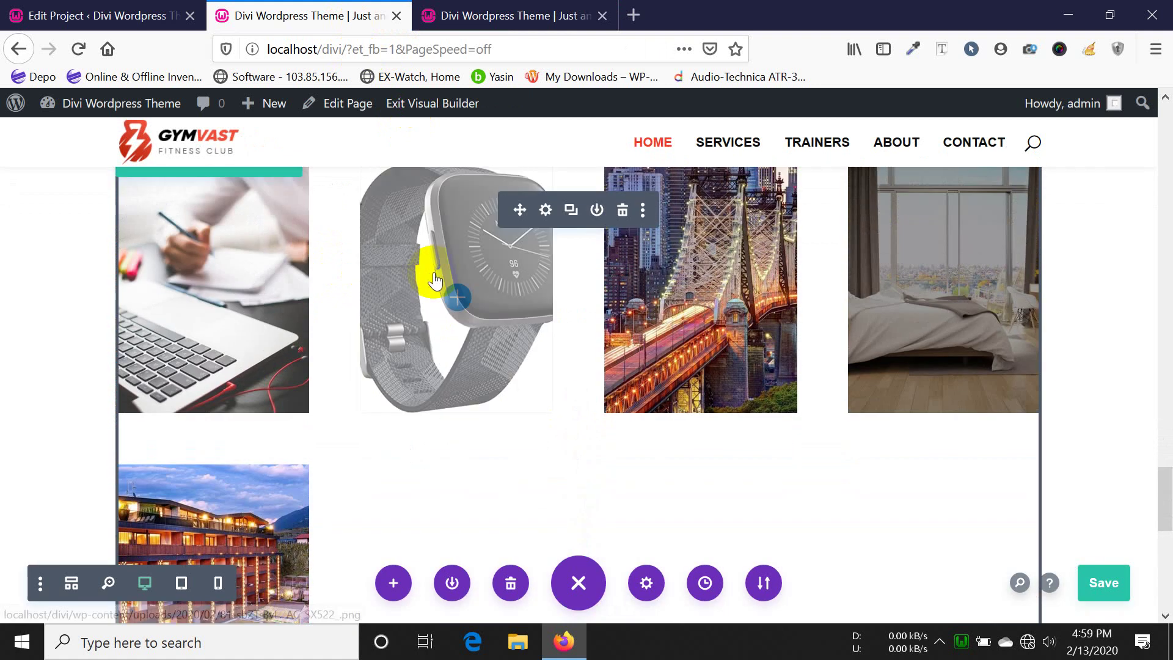
pyautogui.click(546, 213)
pyautogui.scroll(-3, 573, 352)
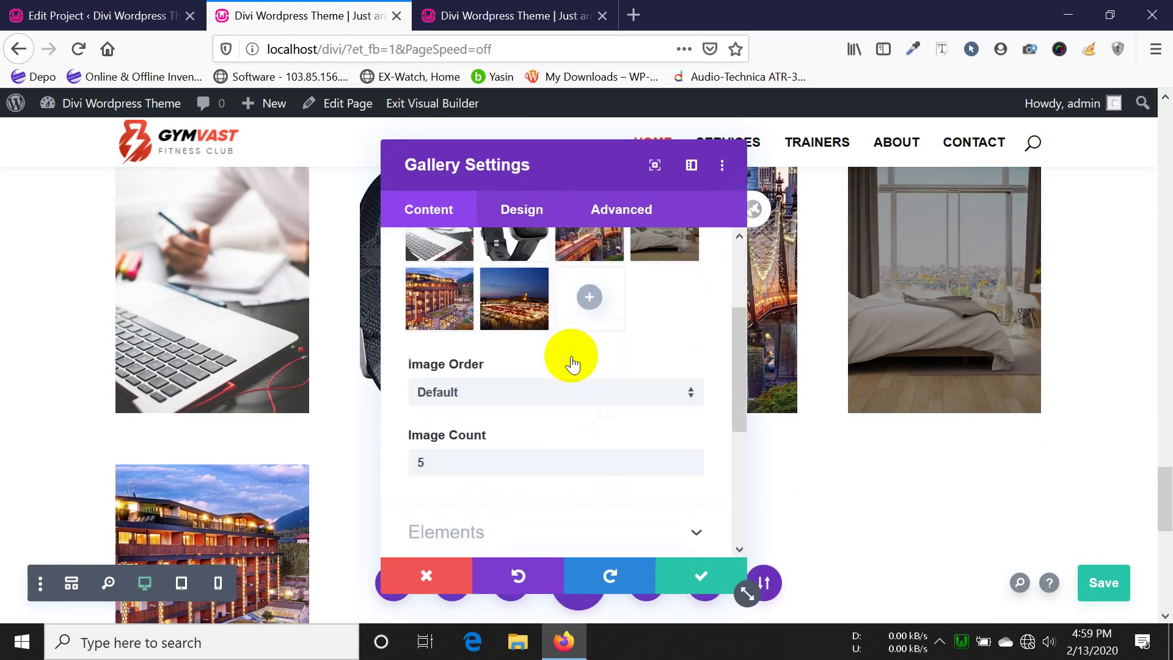
pyautogui.click(544, 213)
pyautogui.scroll(-3, 511, 388)
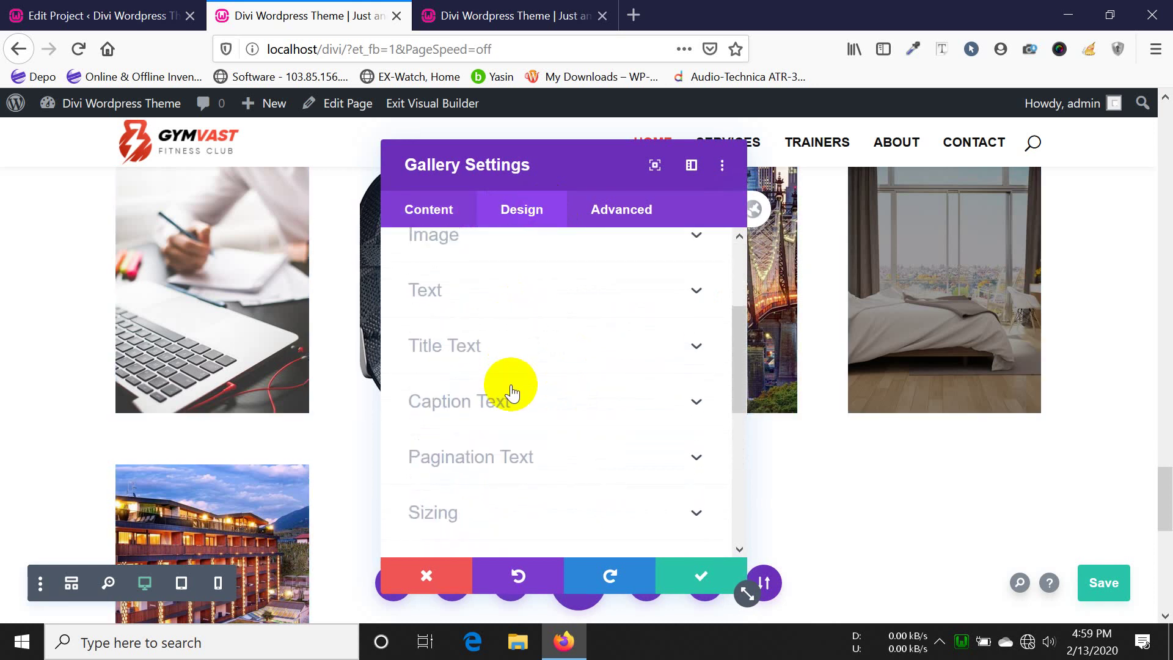
pyautogui.scroll(-3, 512, 393)
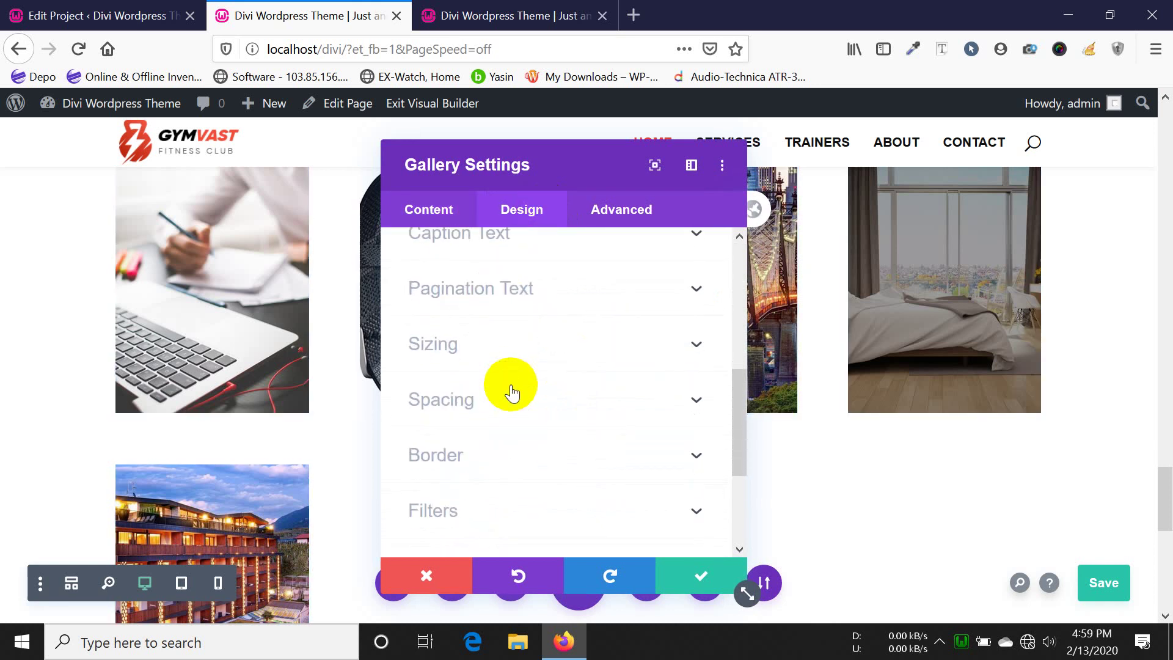
pyautogui.click(519, 346)
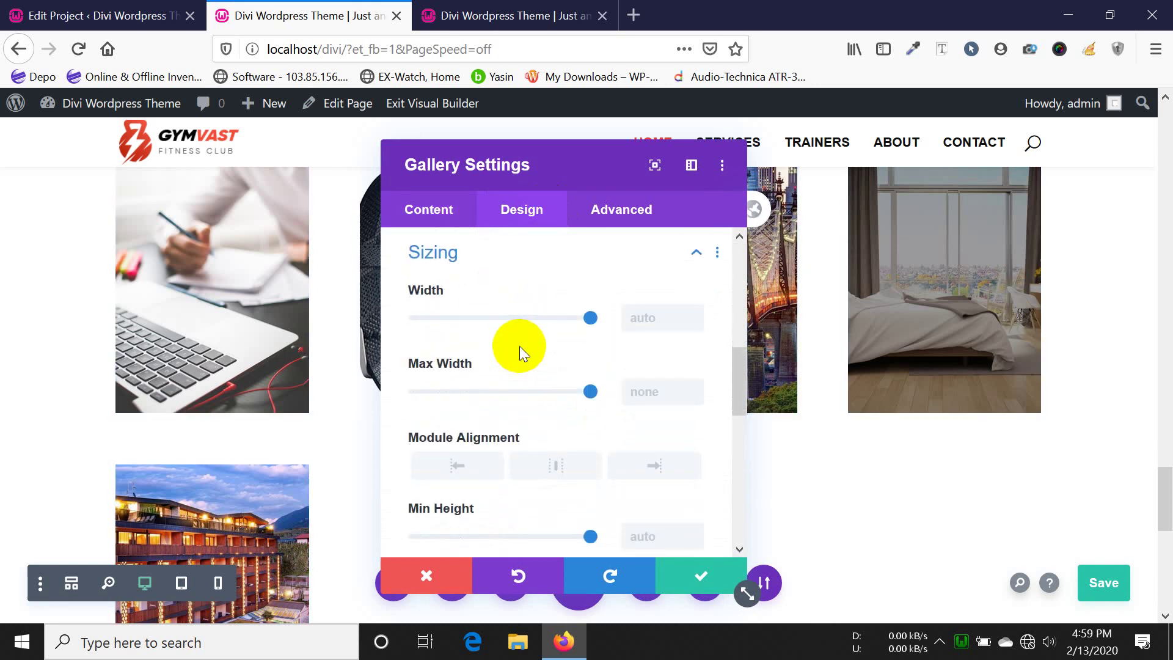
pyautogui.scroll(-3, 527, 348)
pyautogui.scroll(-1, 526, 348)
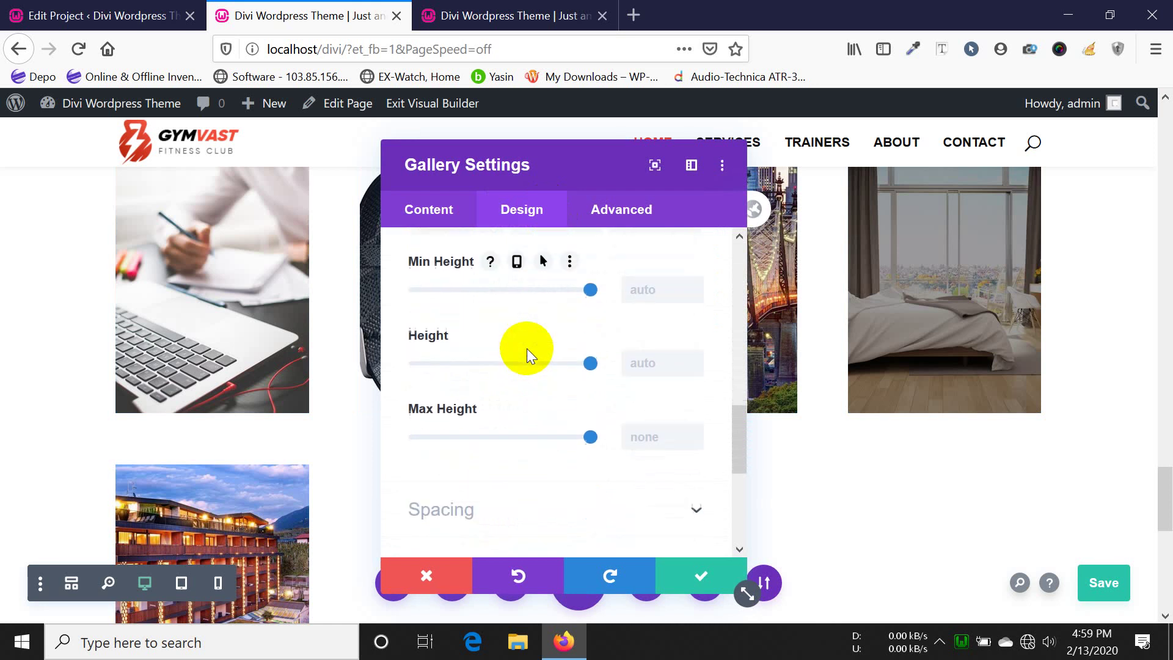
pyautogui.scroll(1, 527, 348)
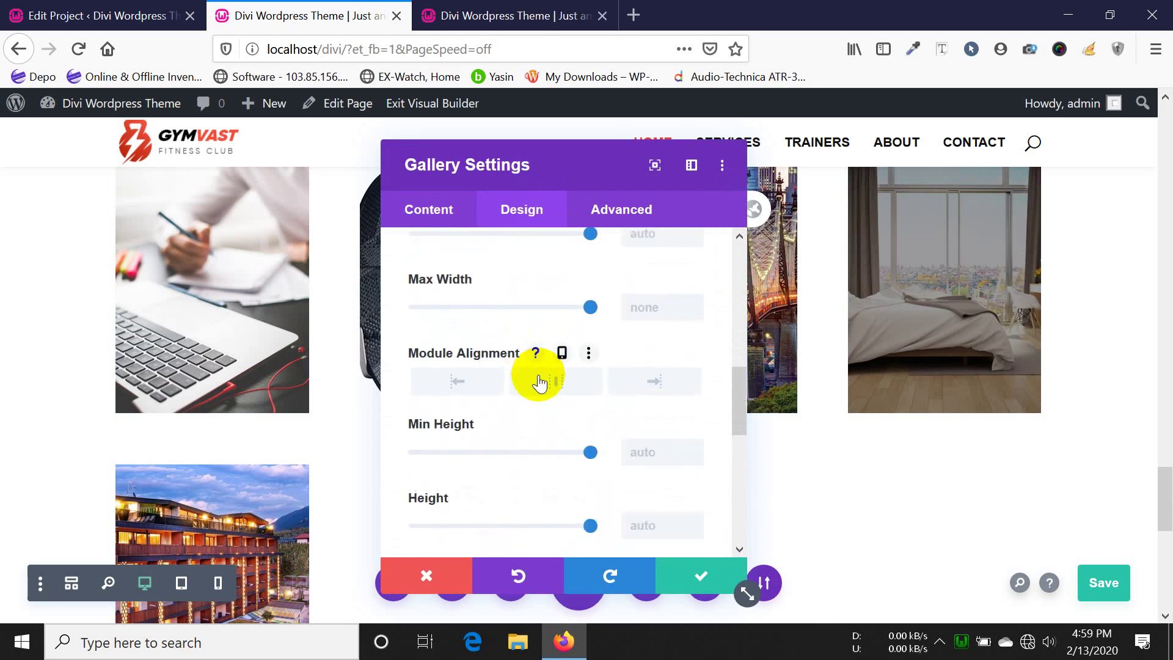
pyautogui.click(549, 384)
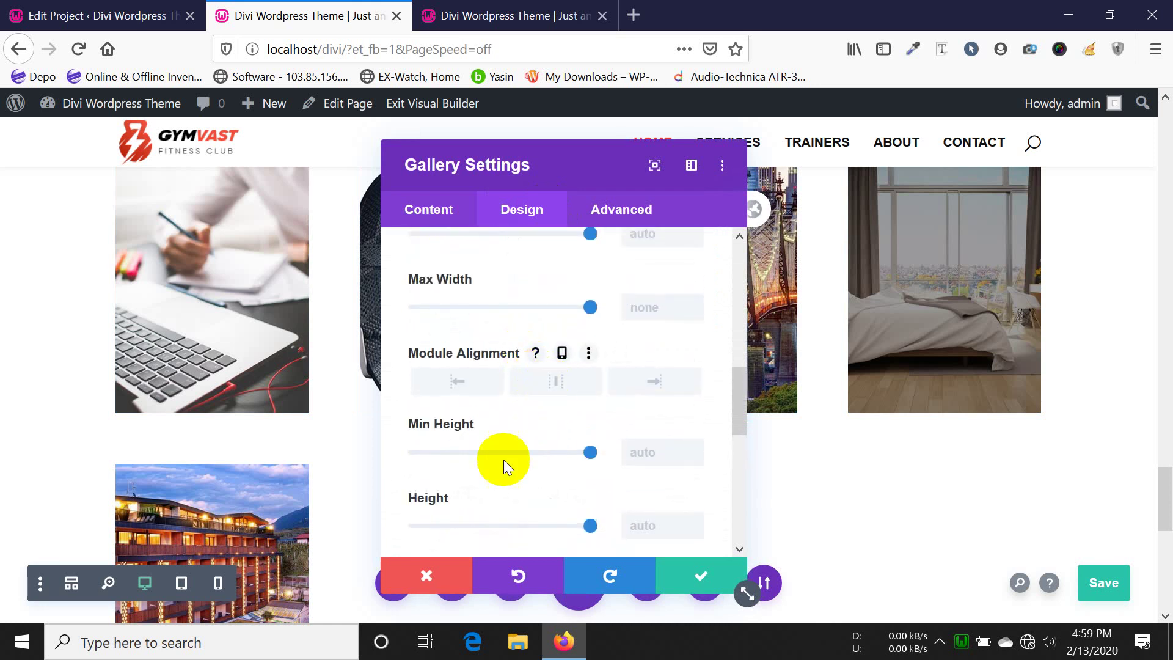
pyautogui.click(693, 574)
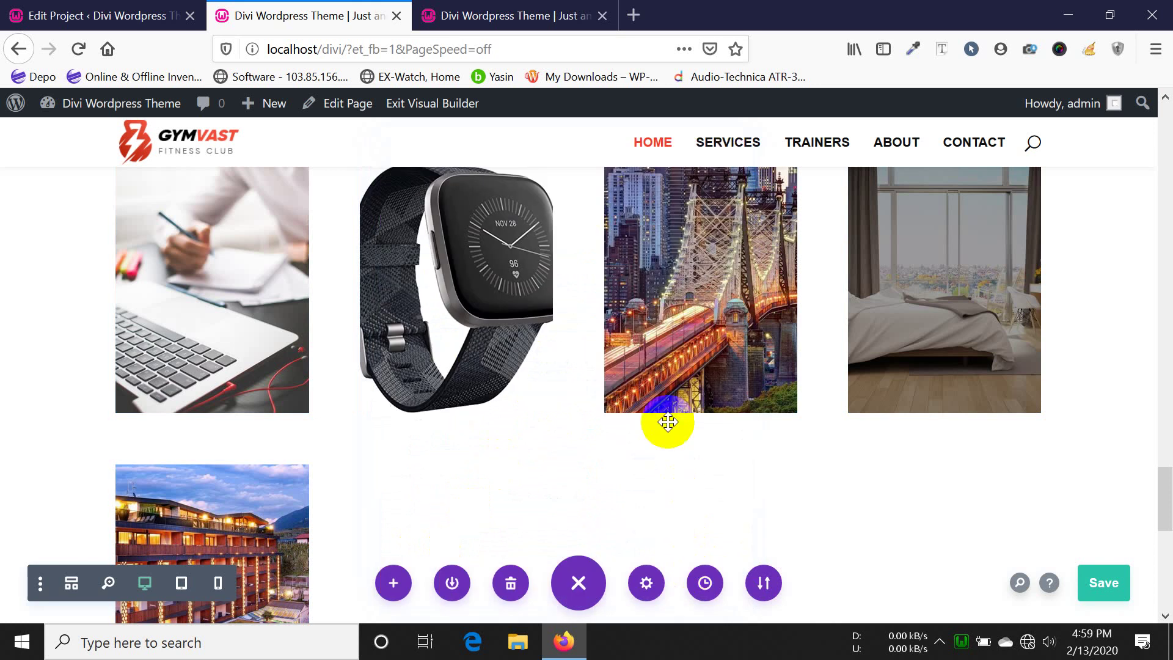
# - Add a single-column row below the gallery and insert an Image module in it
pyautogui.scroll(-5, 665, 419)
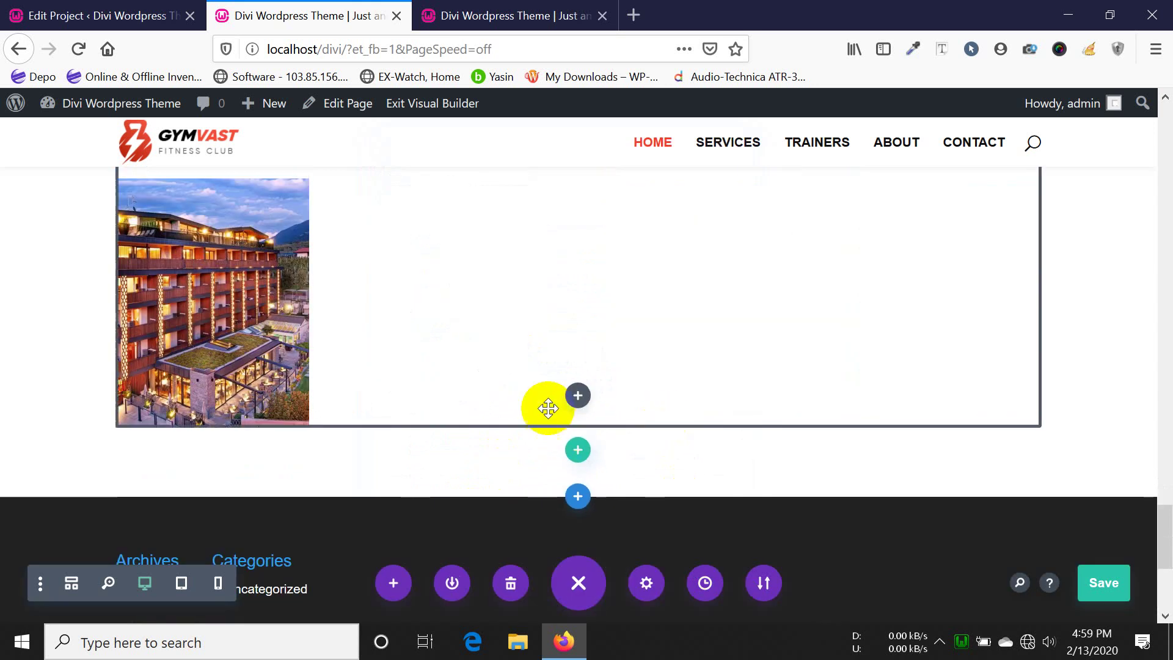
pyautogui.click(578, 449)
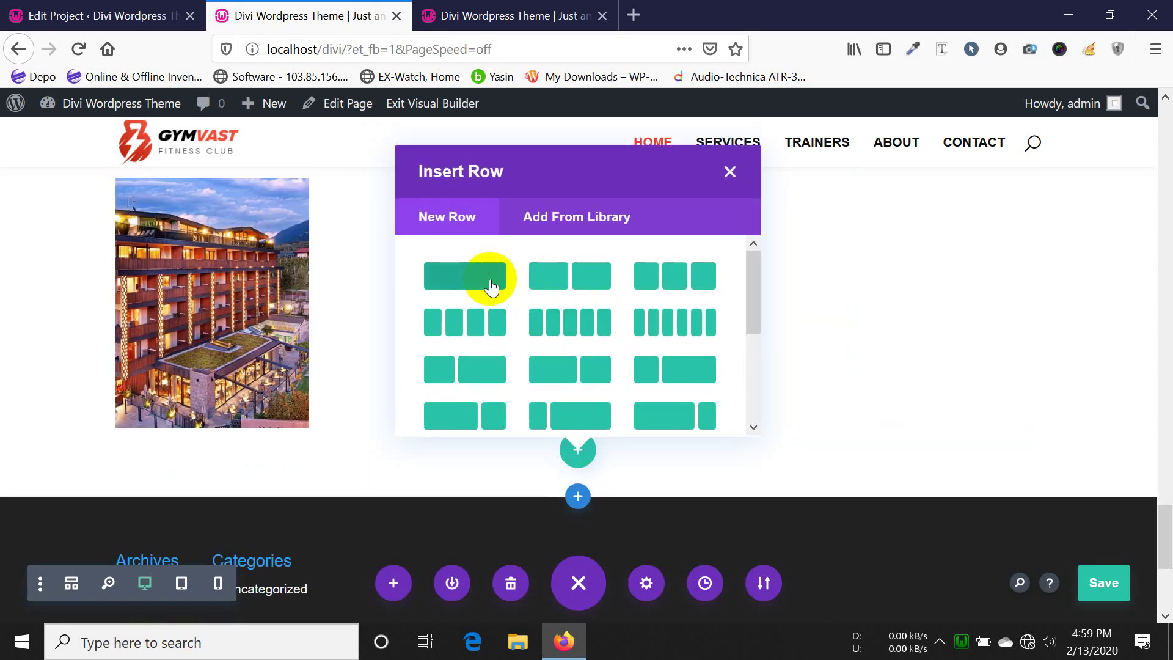
pyautogui.click(491, 286)
pyautogui.scroll(-2, 608, 327)
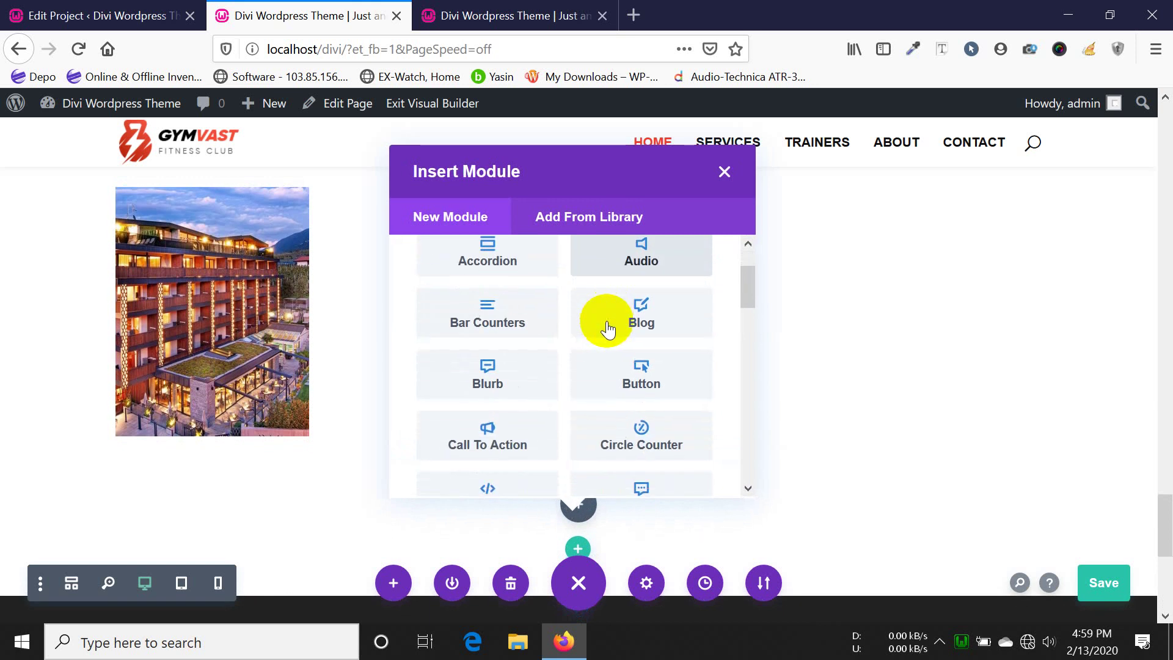
pyautogui.scroll(-4, 608, 329)
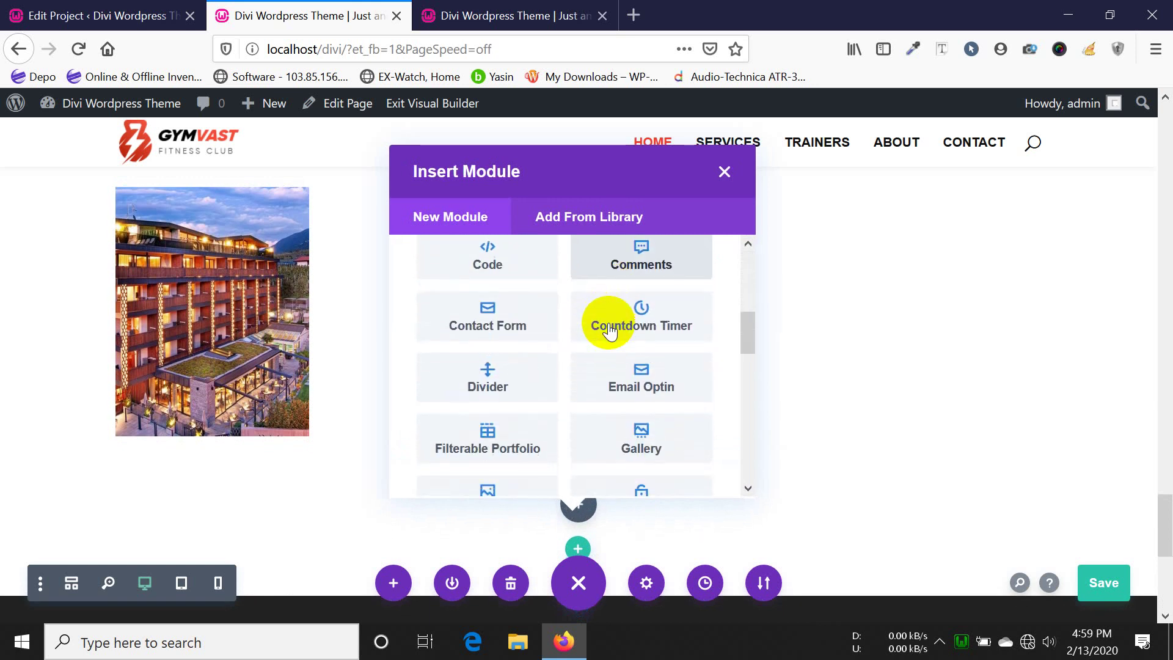
pyautogui.scroll(-3, 609, 330)
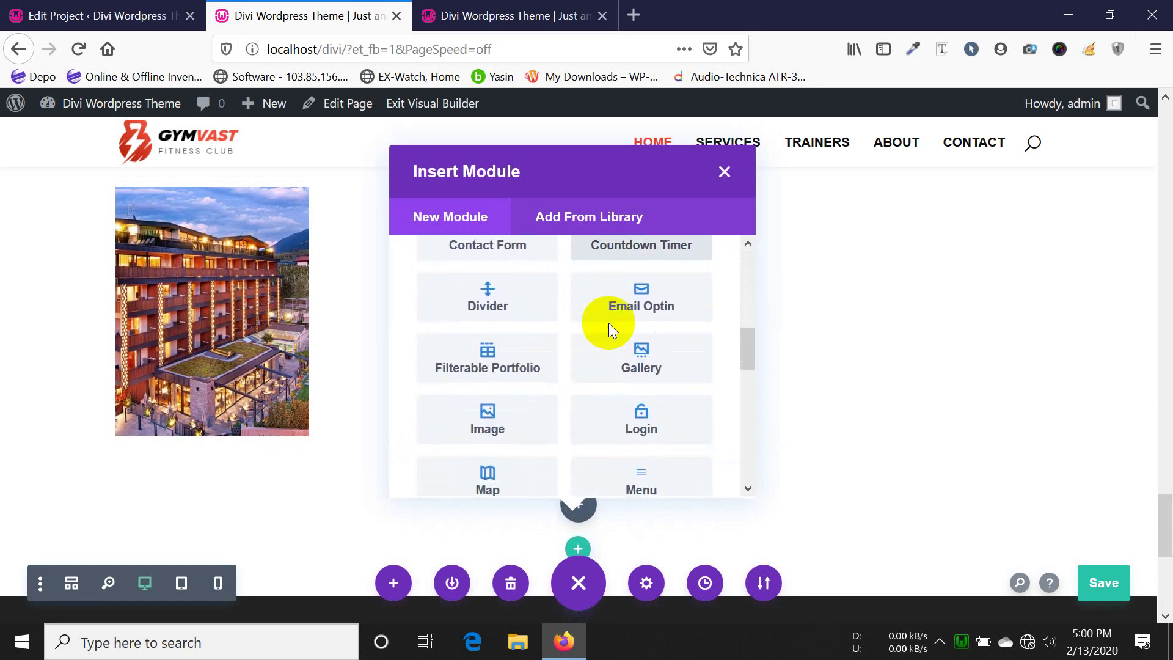
pyautogui.scroll(-1, 608, 323)
pyautogui.click(499, 346)
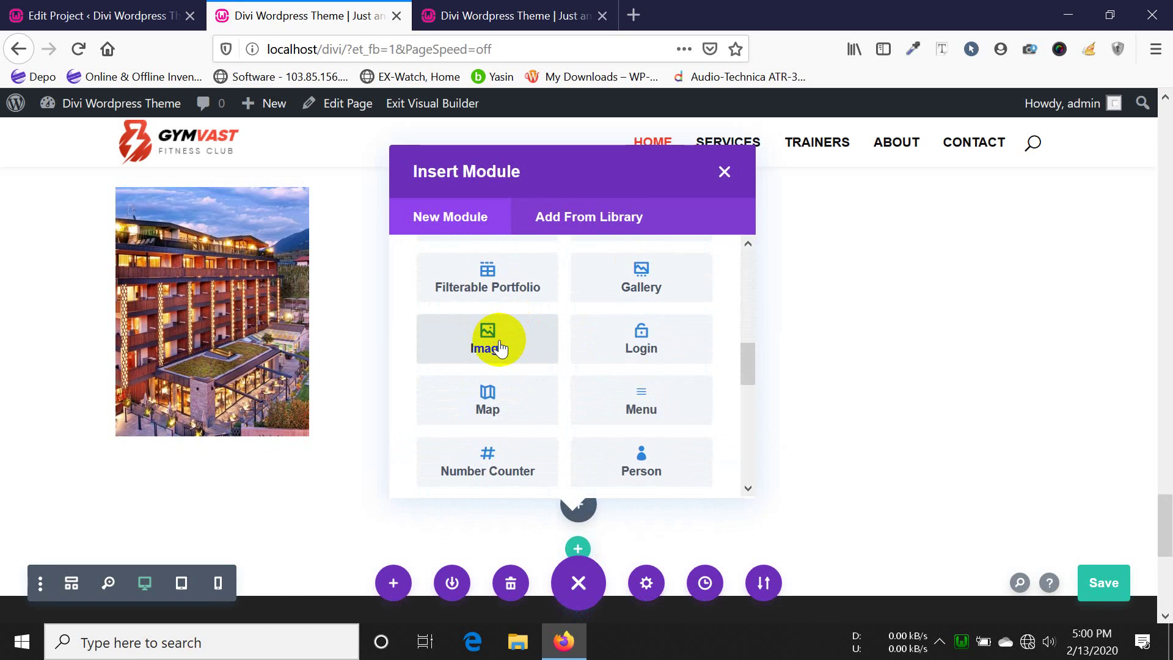
# - Choose the hotel photo with the swimming pool from the media library for the new Image module
pyautogui.click(515, 422)
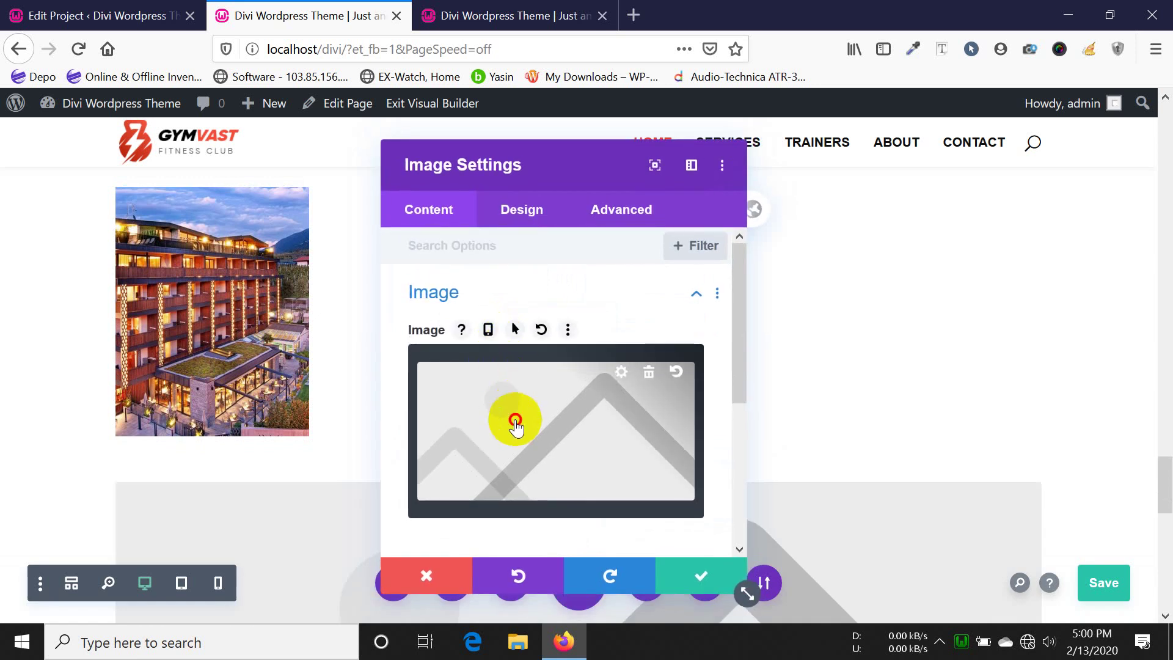
pyautogui.click(281, 330)
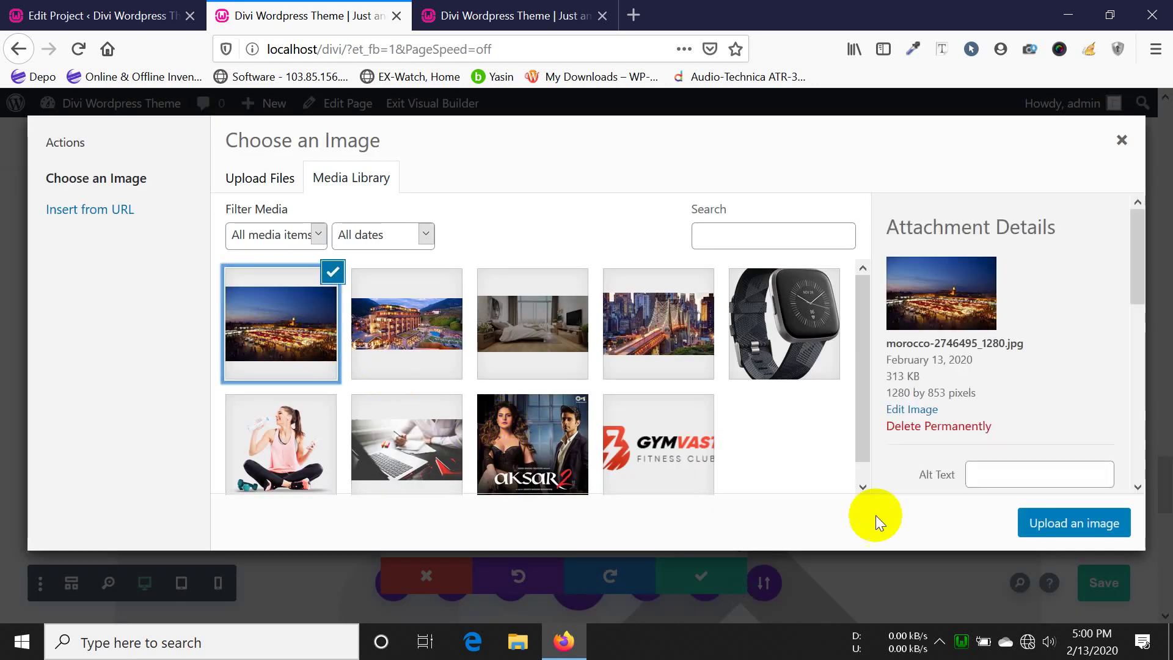
pyautogui.click(379, 352)
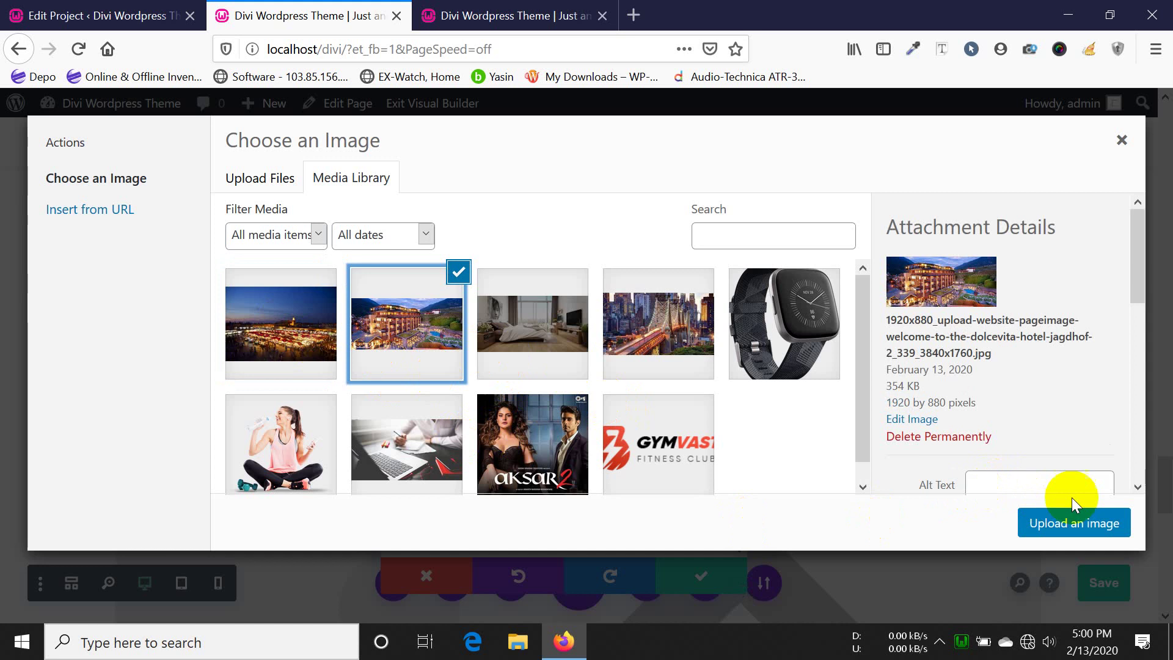
pyautogui.click(1094, 524)
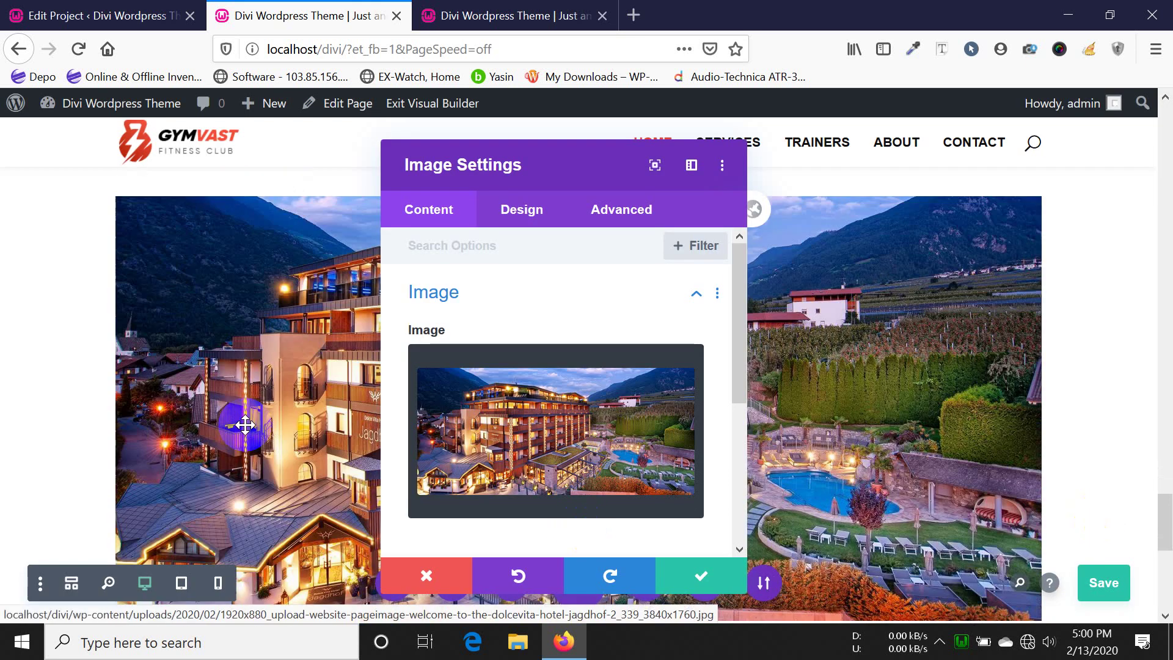
# - Review the Image module's content options and set its Image Alignment to center
pyautogui.scroll(-5, 1155, 398)
pyautogui.scroll(-3, 568, 407)
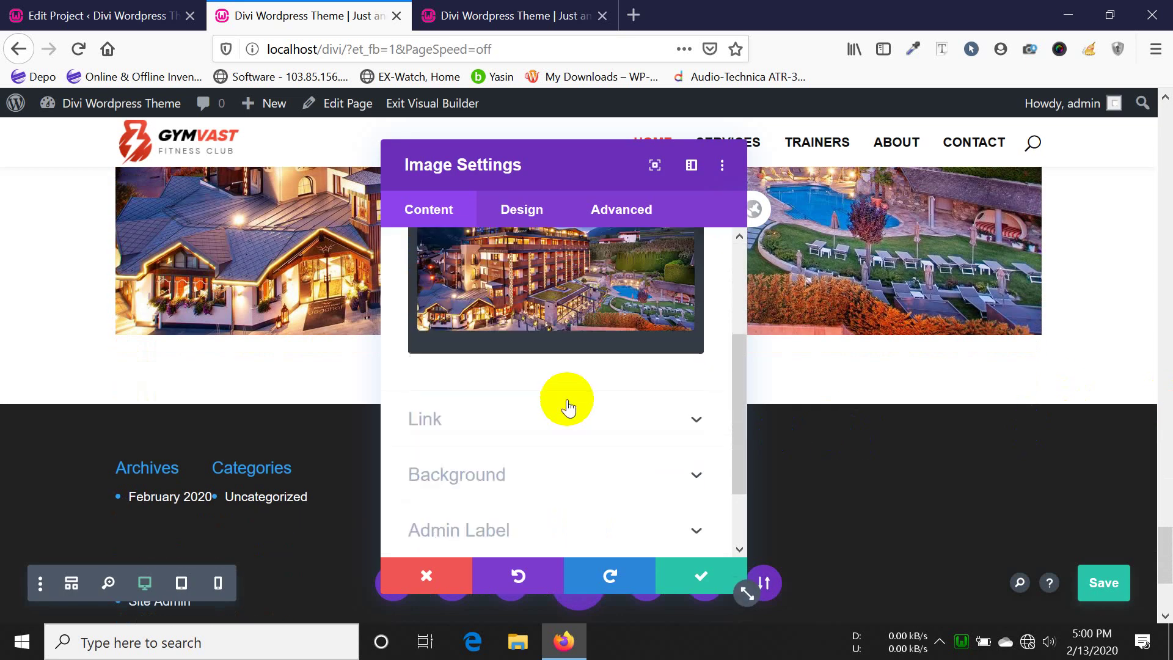
pyautogui.scroll(-2, 545, 421)
pyautogui.scroll(5, 545, 422)
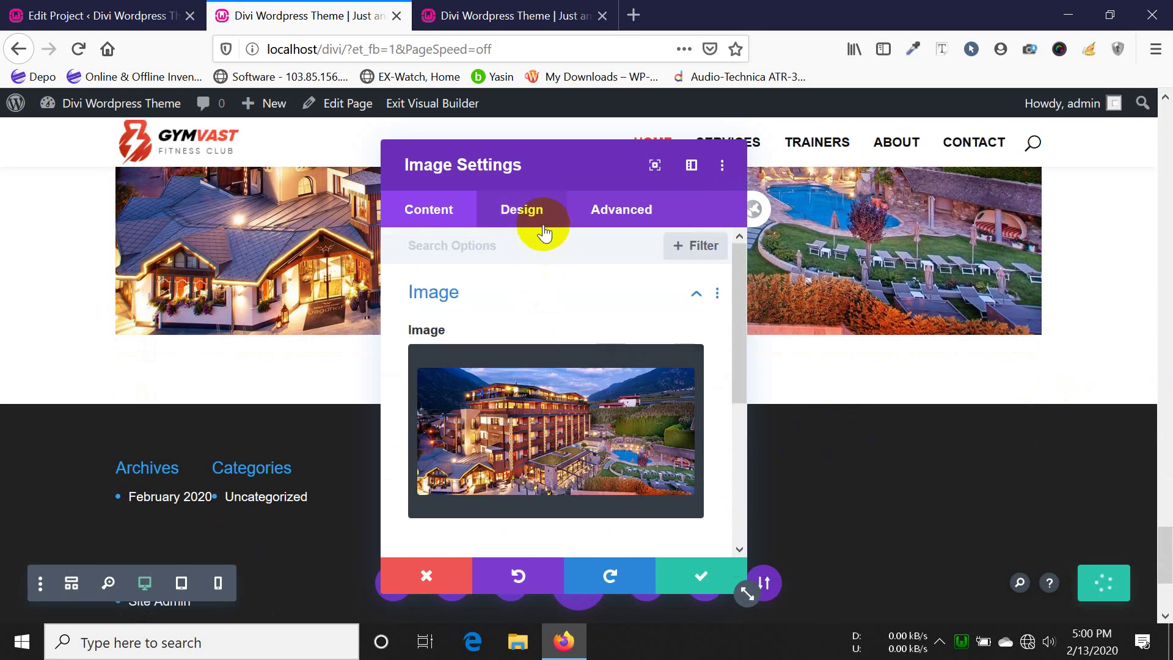
pyautogui.click(544, 231)
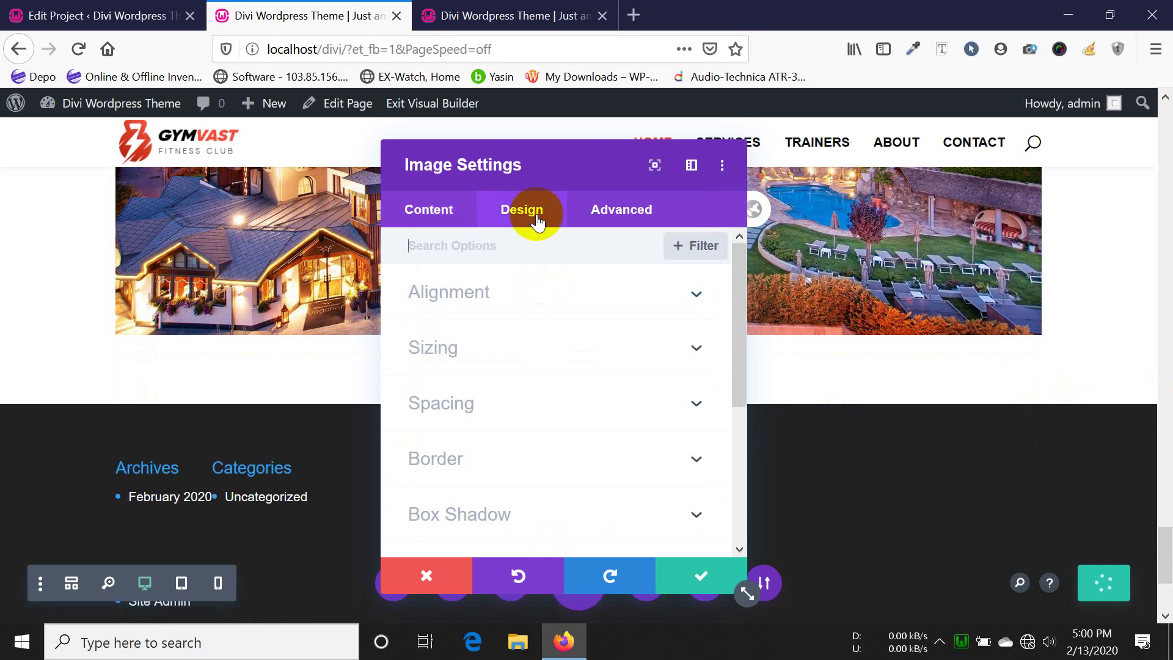
pyautogui.click(488, 299)
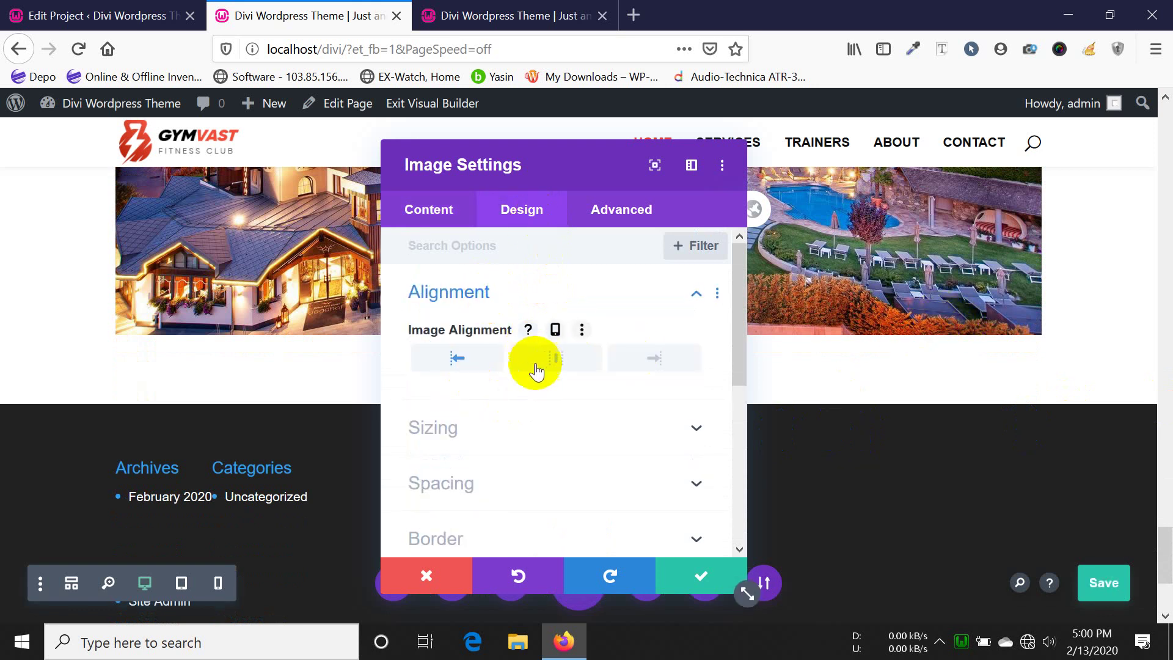
pyautogui.click(572, 359)
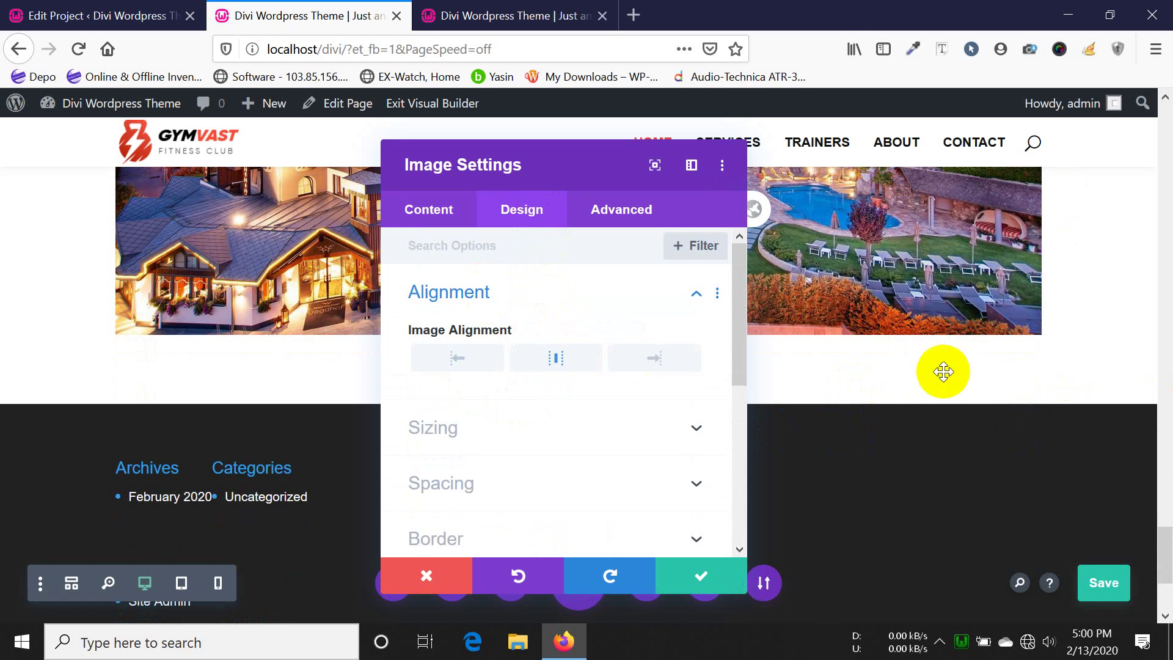
# - Try the Force Fullwidth option, look through the image's Sizing settings, and discard the changes to the module
pyautogui.click(585, 439)
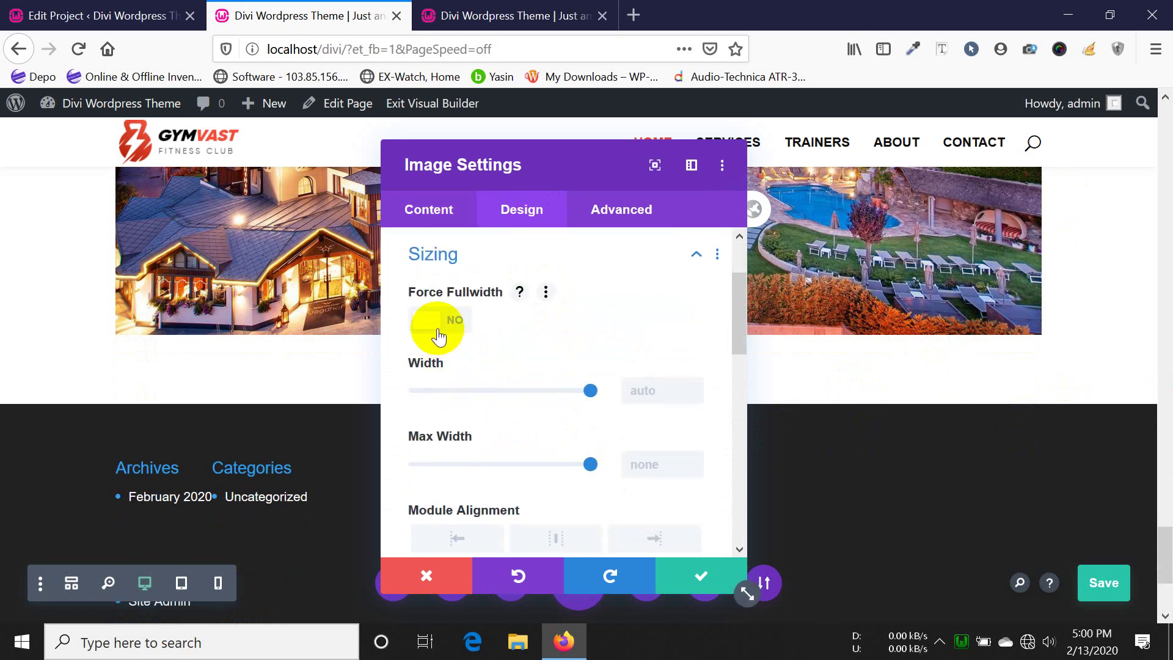
pyautogui.click(438, 333)
pyautogui.click(437, 333)
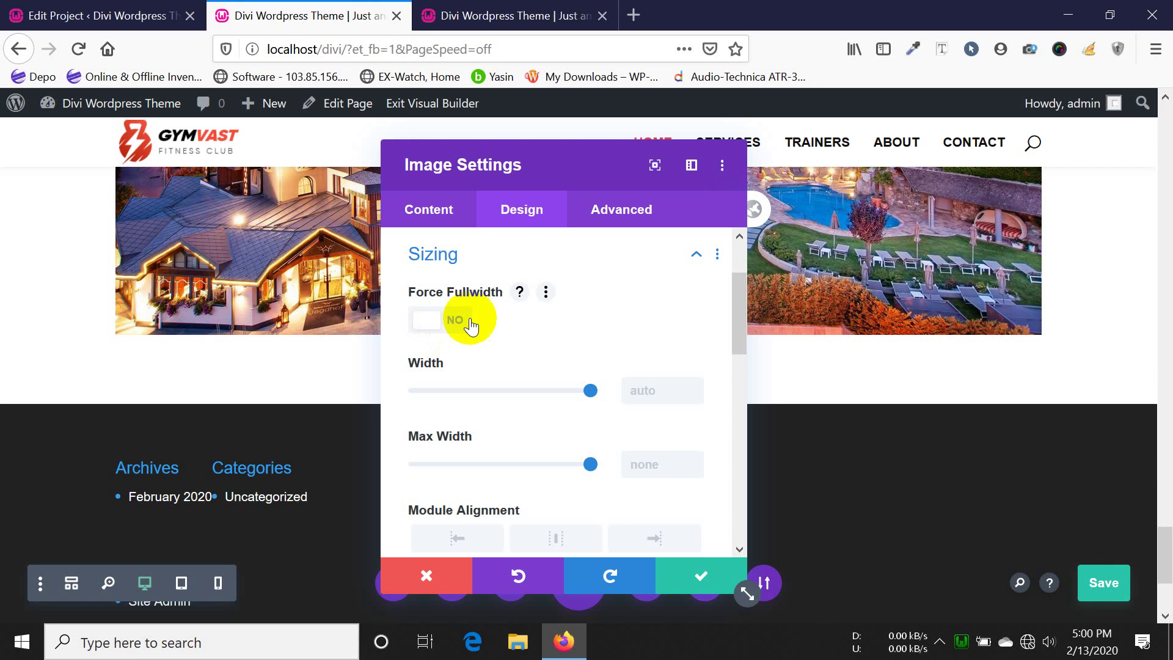
pyautogui.scroll(-3, 614, 420)
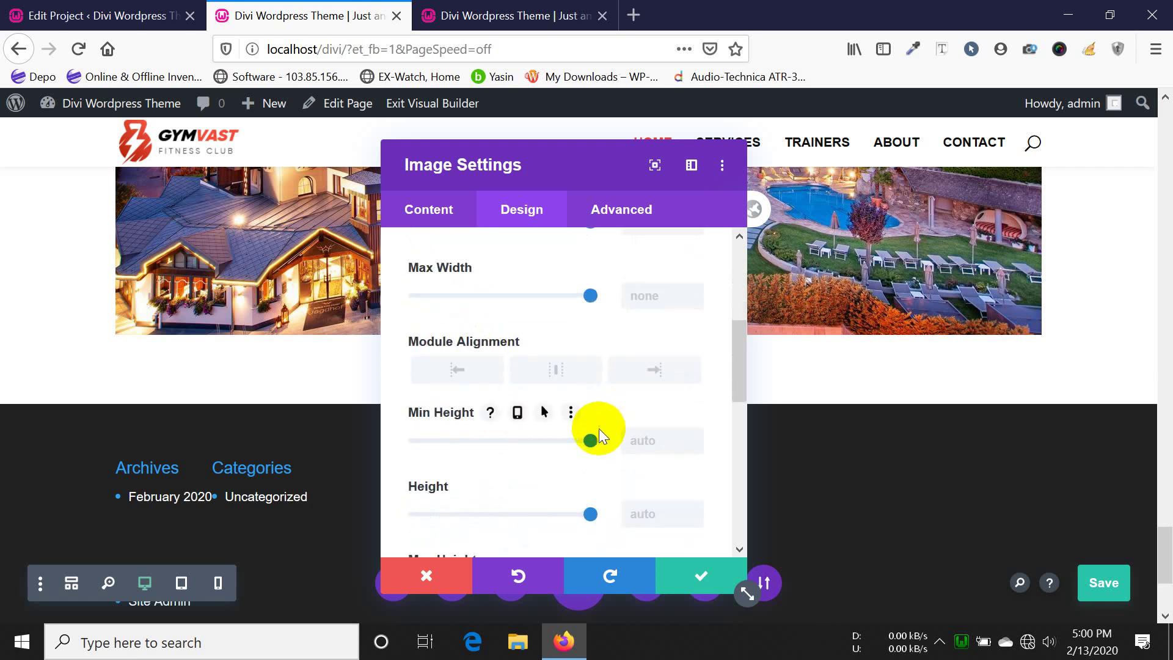
pyautogui.scroll(-3, 599, 432)
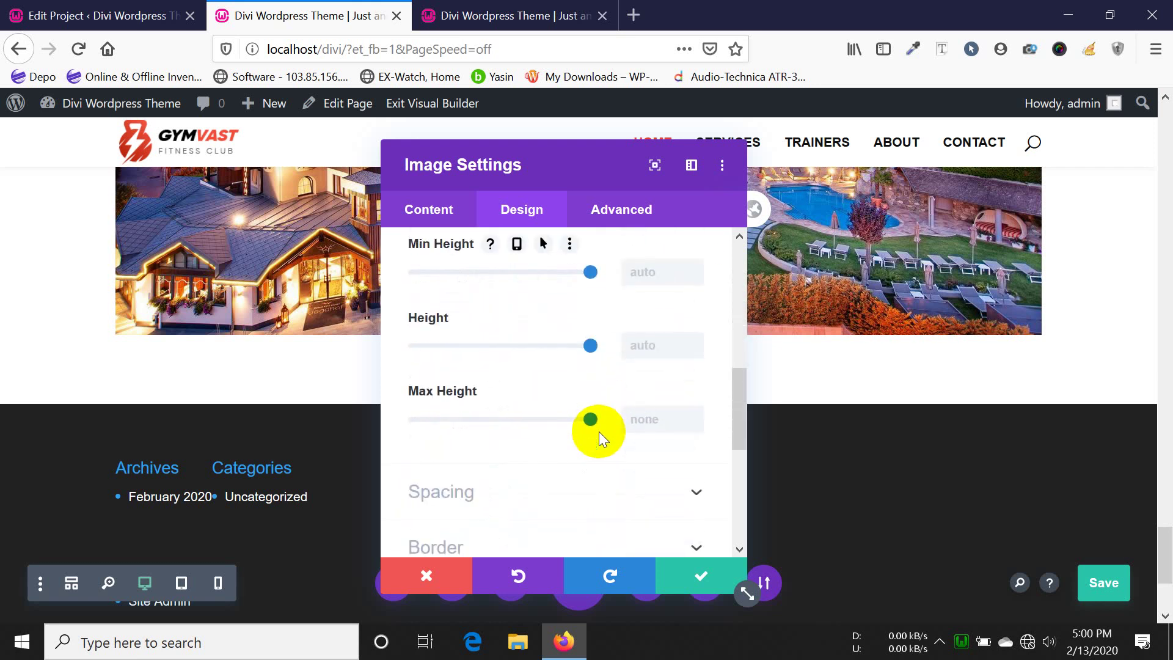
pyautogui.click(428, 580)
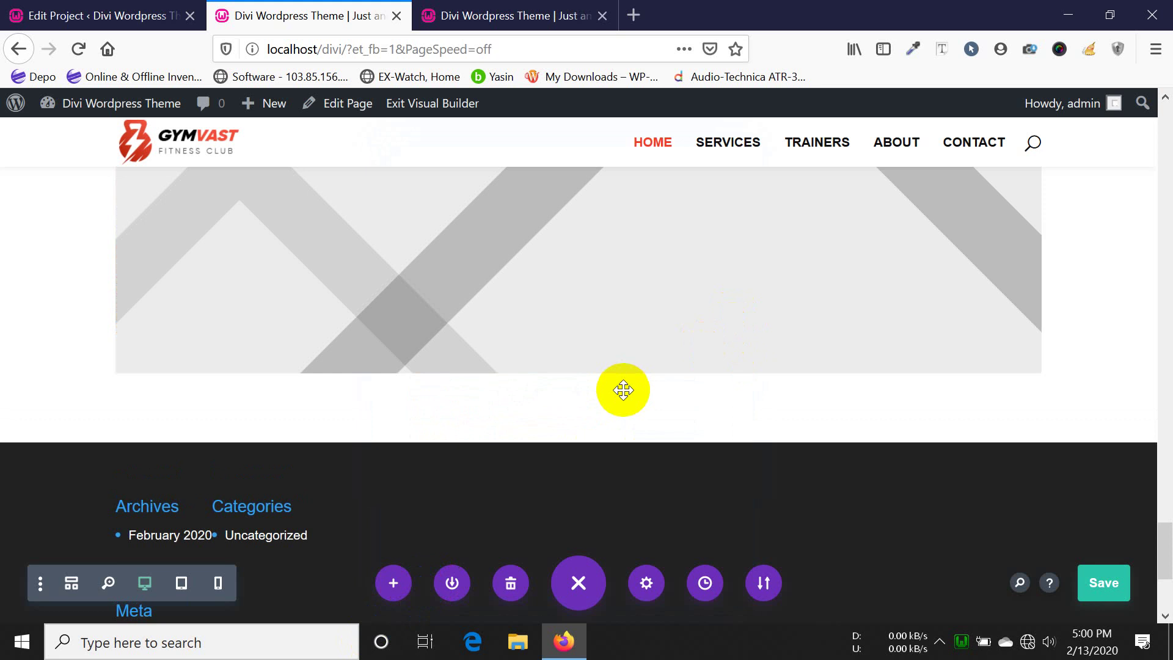
# - Assign the hotel photo from the media library to the placeholder Image module, confirm its settings and save the page
pyautogui.scroll(5, 654, 263)
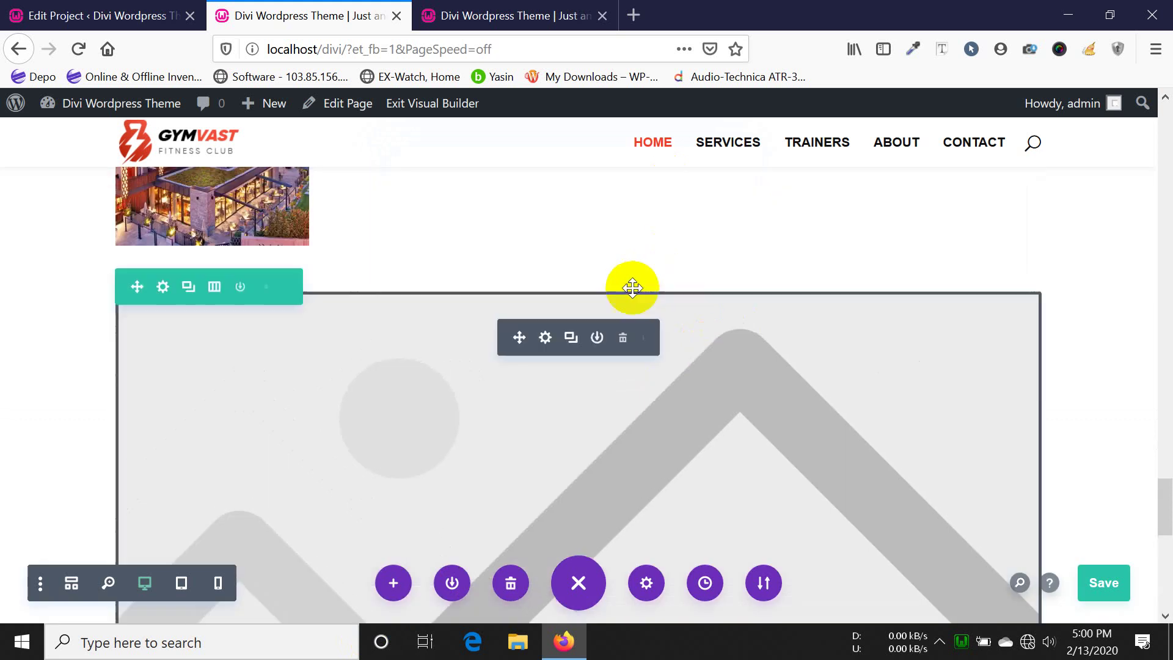
pyautogui.click(550, 336)
pyautogui.click(531, 393)
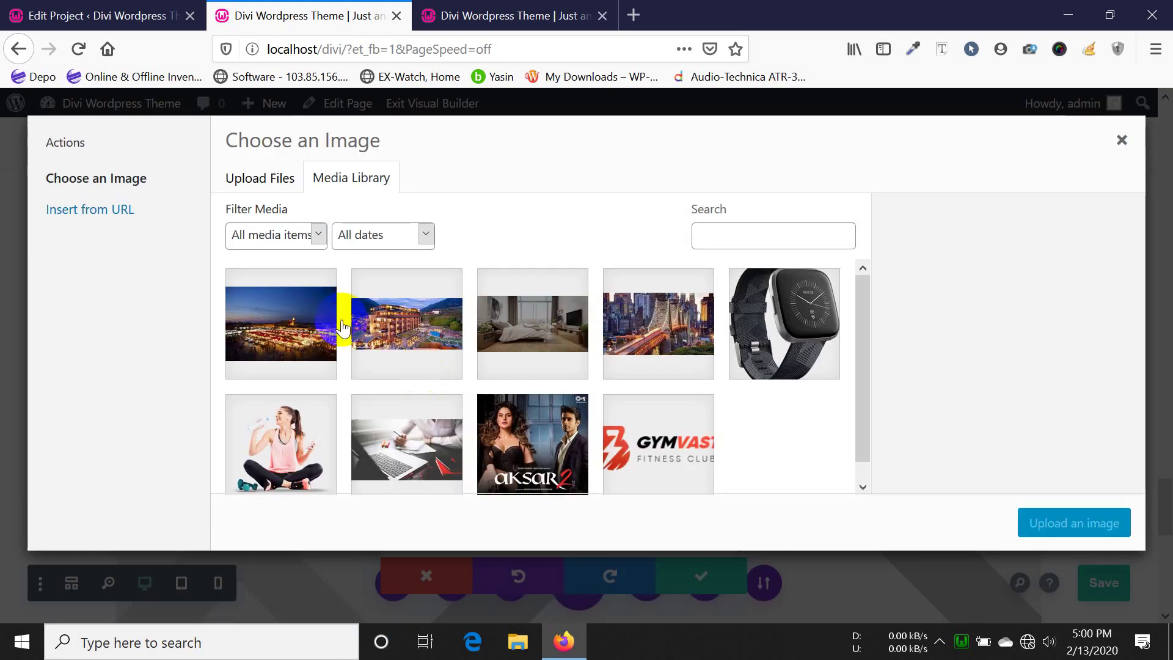
pyautogui.click(436, 324)
pyautogui.click(1042, 522)
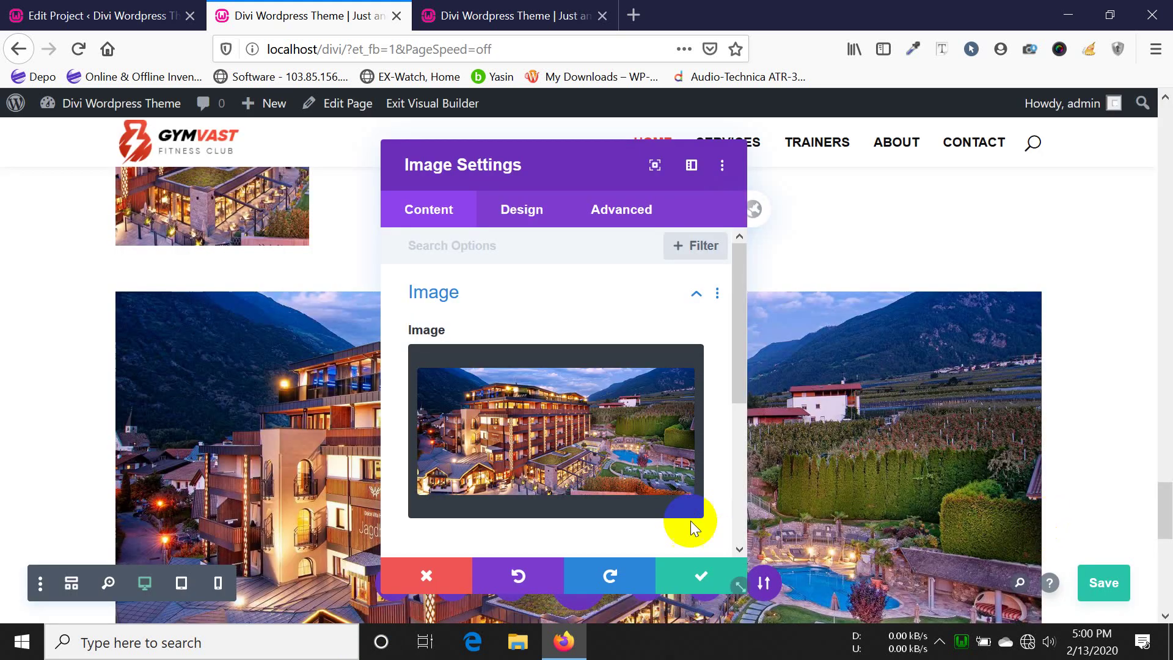
pyautogui.click(699, 577)
pyautogui.click(1111, 584)
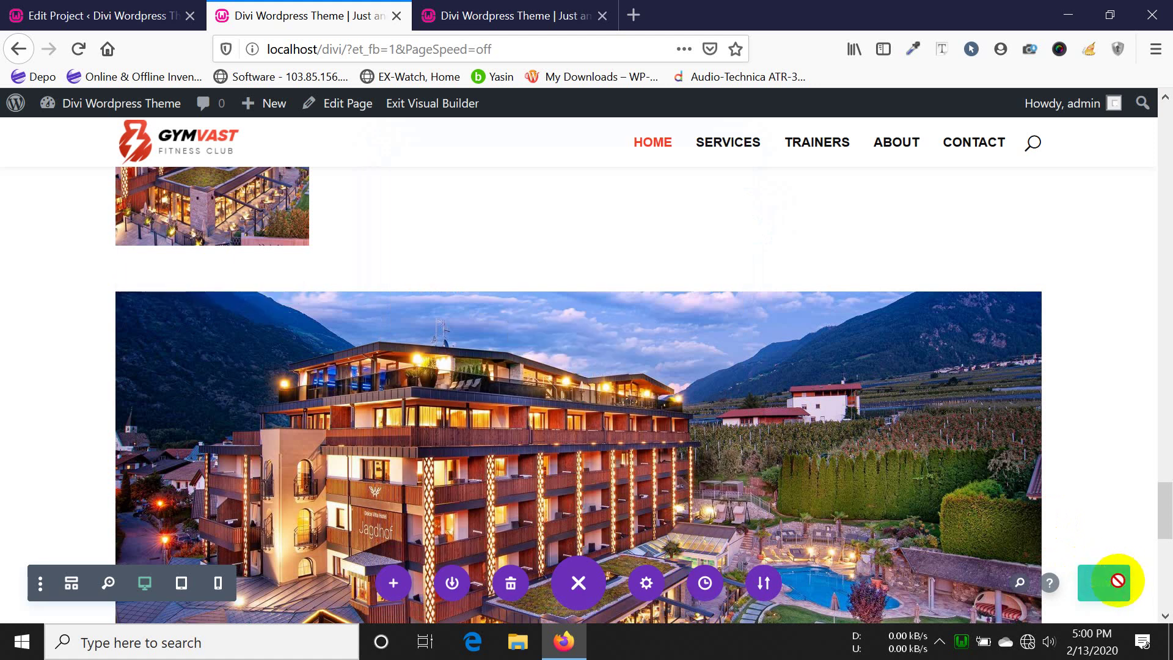
# - Add a new single-column row below the large hotel image at the end of the page
pyautogui.scroll(-5, 727, 414)
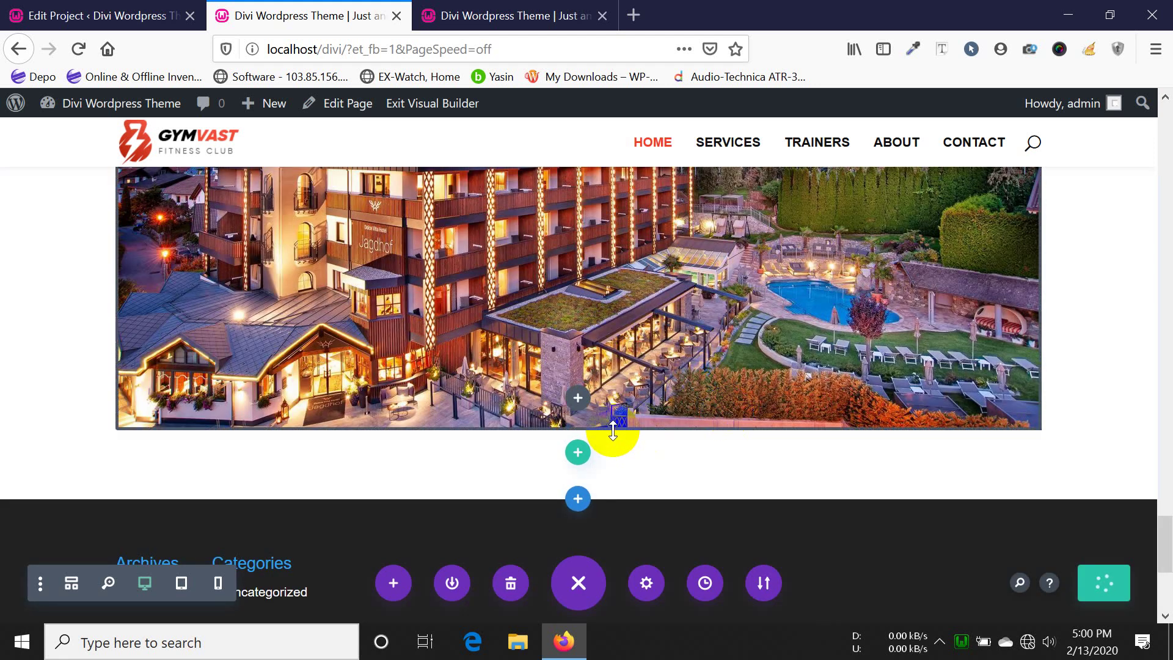
pyautogui.click(577, 452)
pyautogui.click(498, 287)
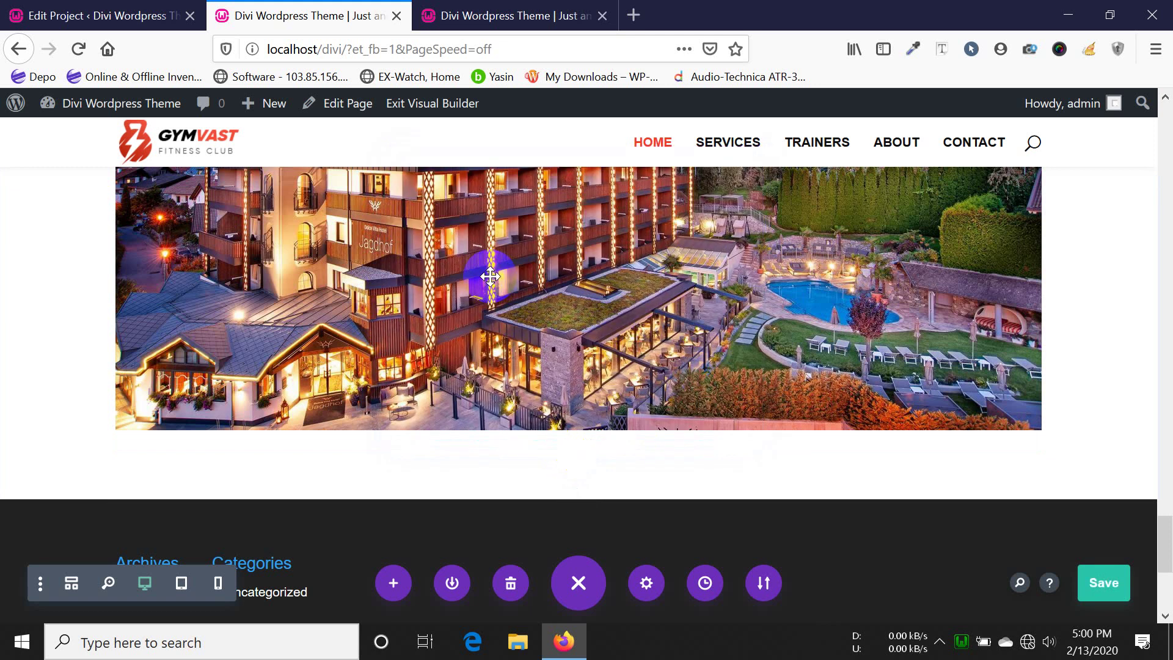
# - Look through the available modules and insert a Login module into the new row
pyautogui.scroll(-5, 637, 385)
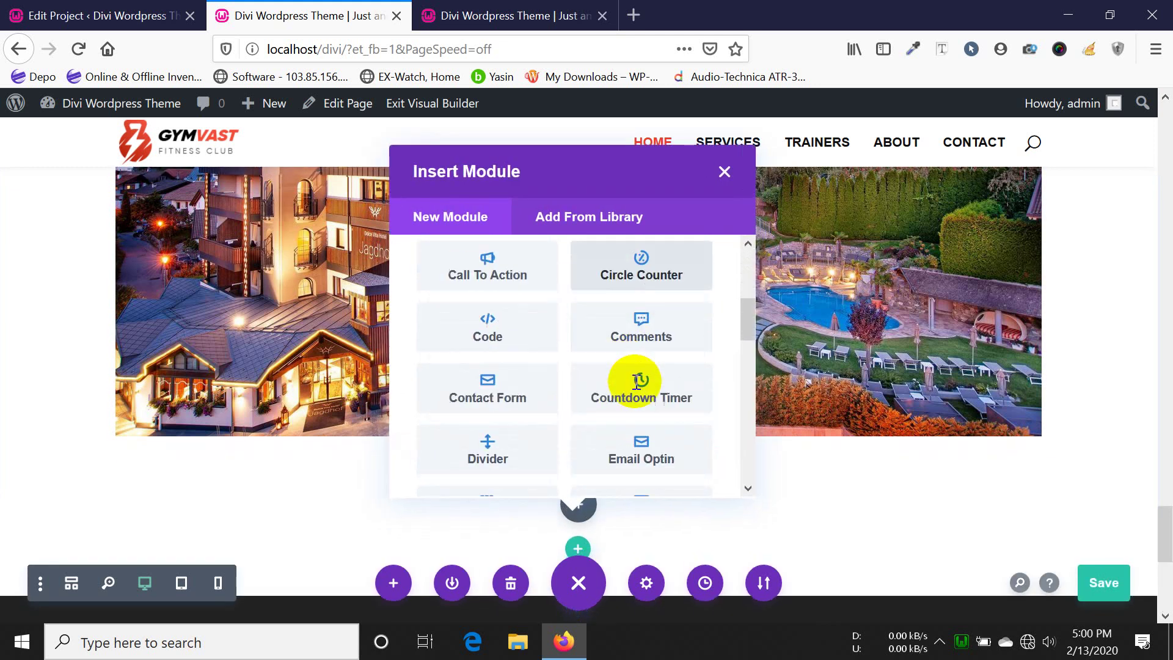
pyautogui.scroll(-2, 636, 388)
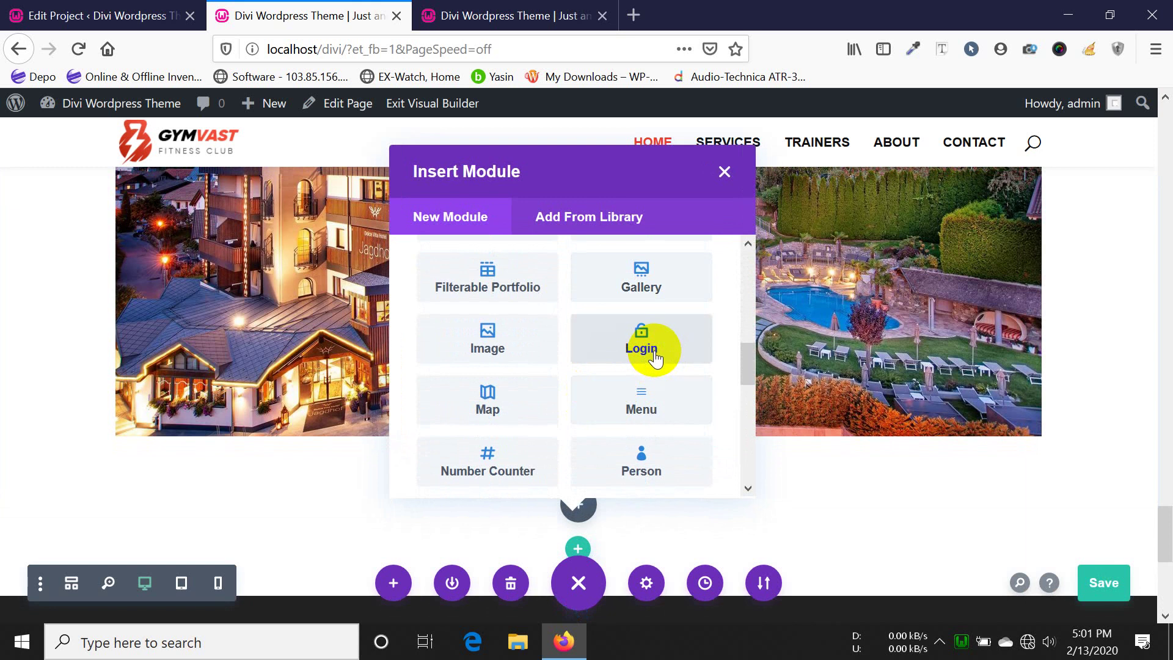
pyautogui.scroll(-2, 654, 354)
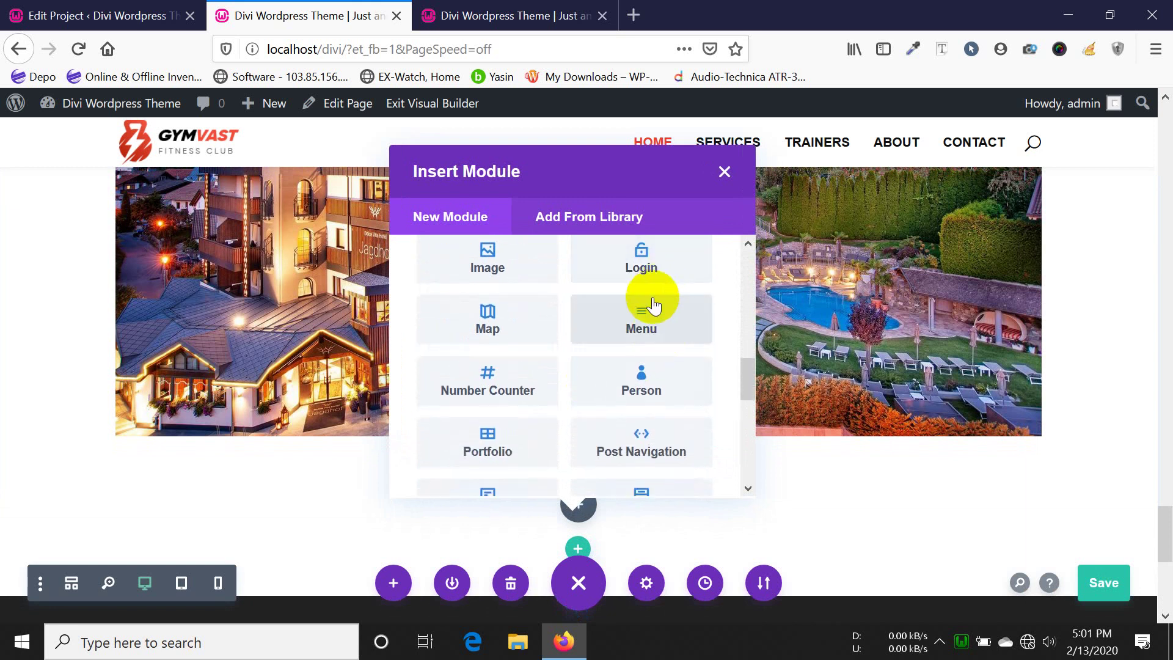
pyautogui.scroll(2, 654, 311)
pyautogui.click(650, 340)
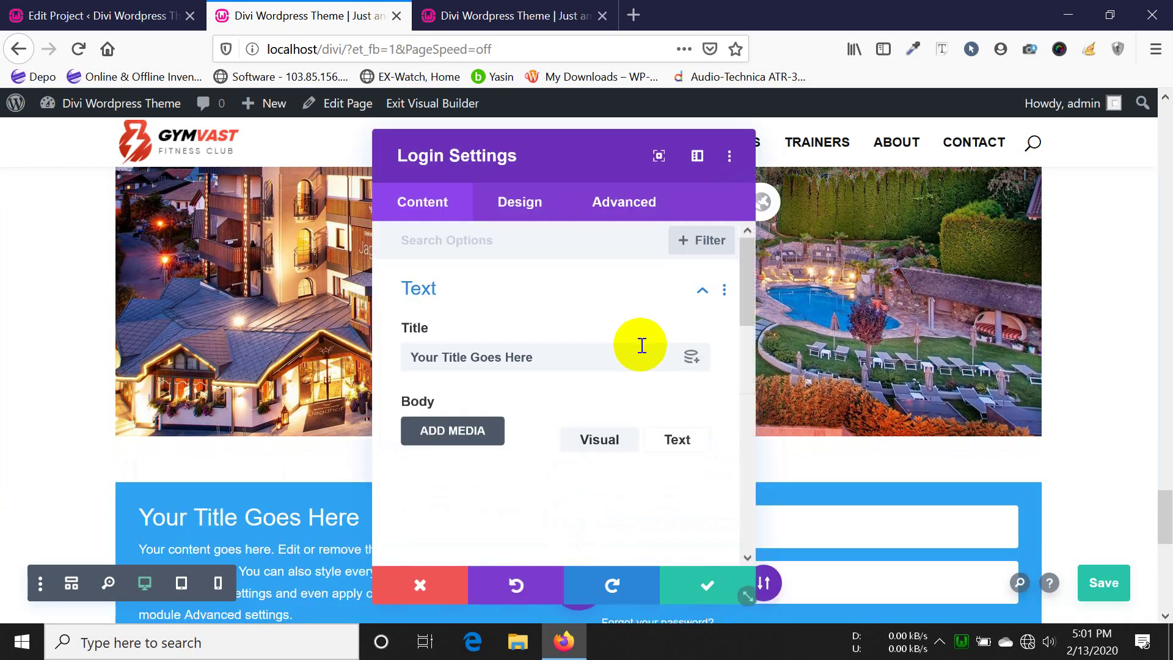
# - Reposition the Login Settings window to examine the login form preview alongside the module's content options
pyautogui.scroll(-4, 176, 365)
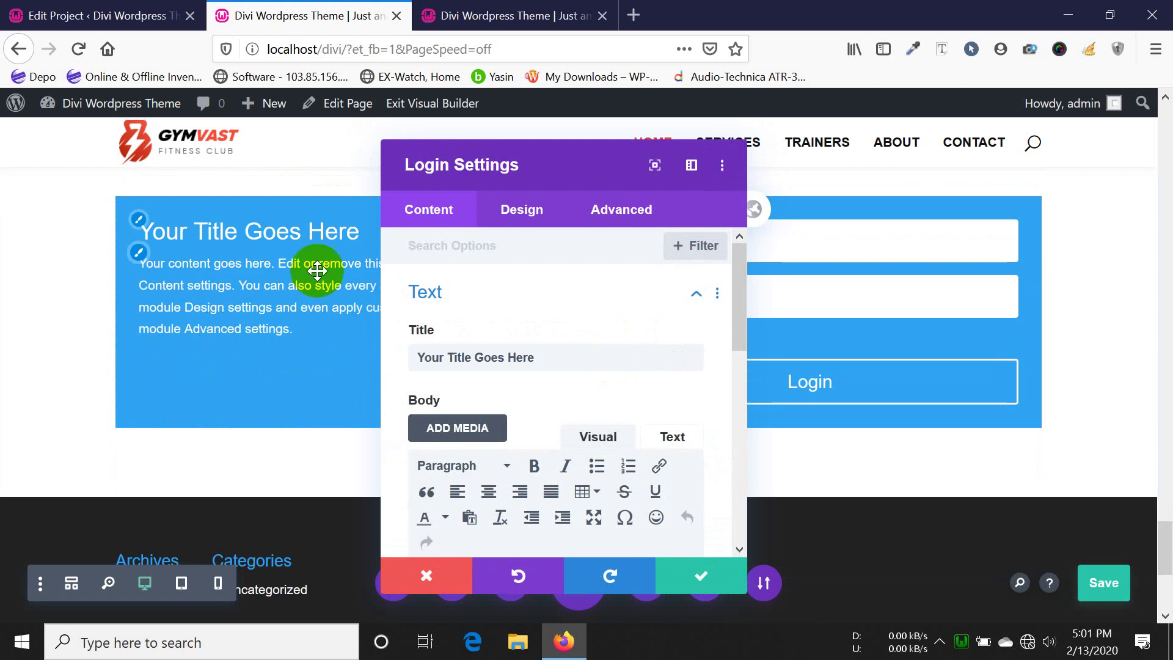
pyautogui.moveTo(614, 152); pyautogui.dragTo(259, 320)
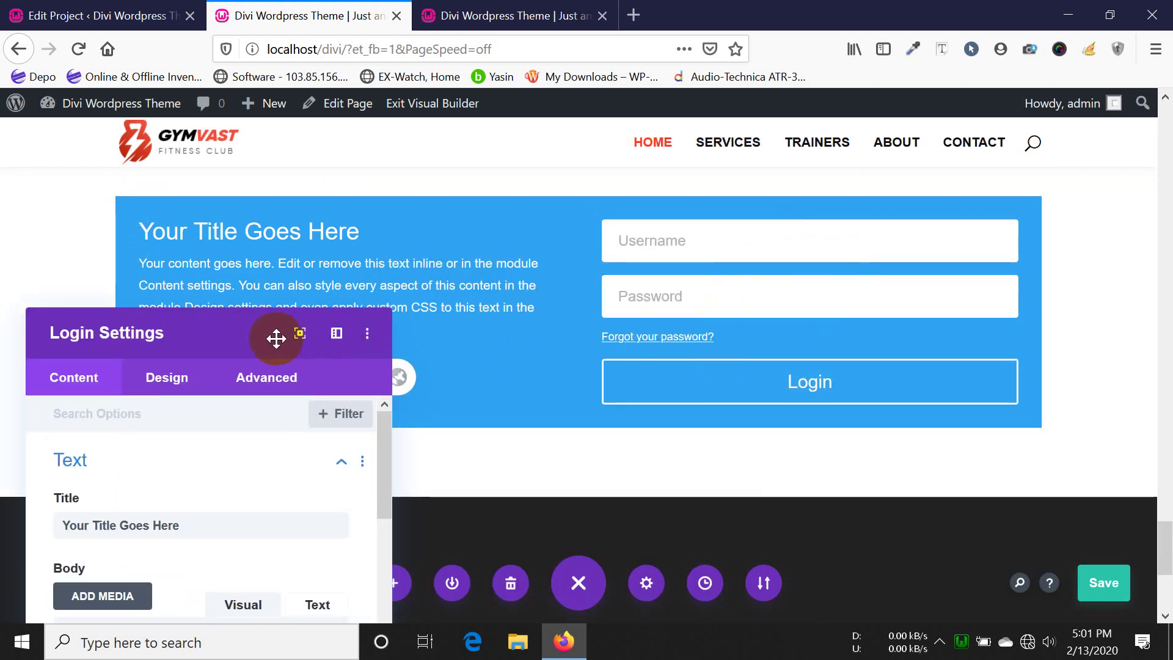
pyautogui.moveTo(266, 330); pyautogui.dragTo(357, 178)
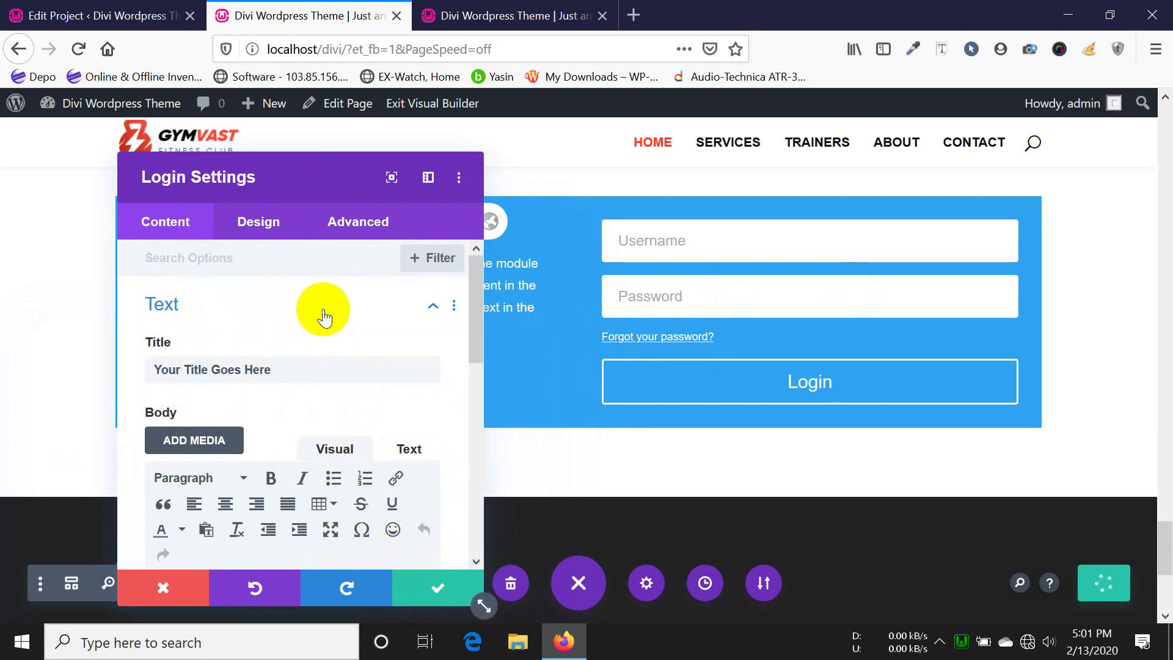
pyautogui.scroll(-2, 330, 315)
pyautogui.moveTo(369, 196); pyautogui.dragTo(480, 235)
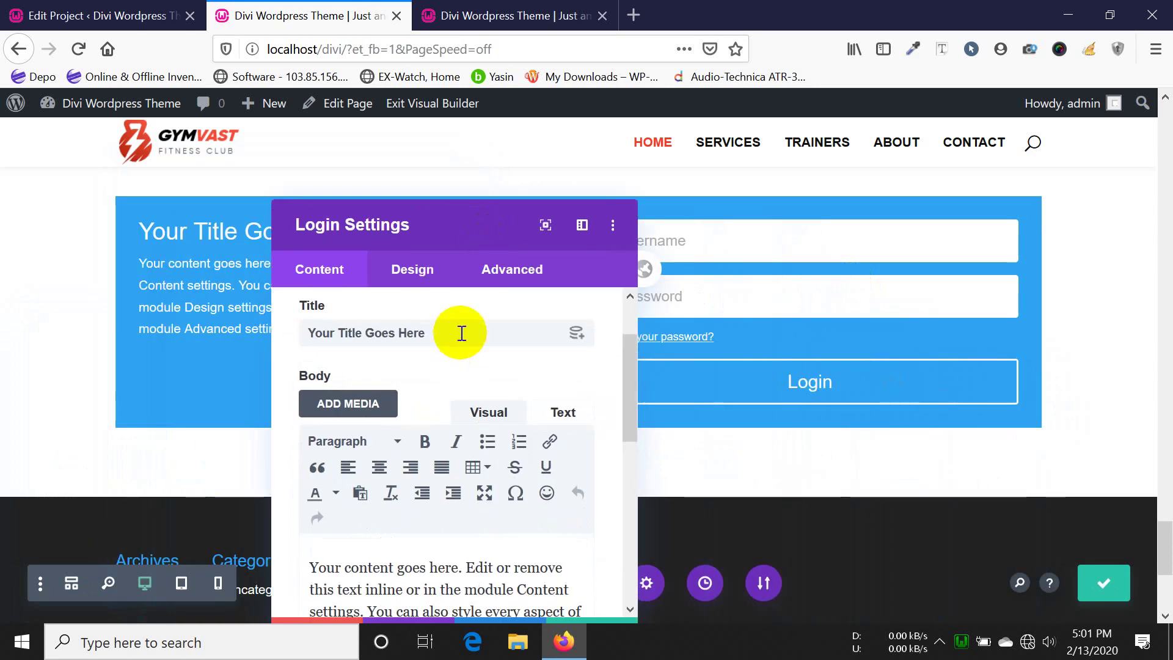
# - Clear the Login module's placeholder title and select all of the placeholder body text
pyautogui.moveTo(461, 333); pyautogui.dragTo(182, 349)
pyautogui.press('BackSpace')
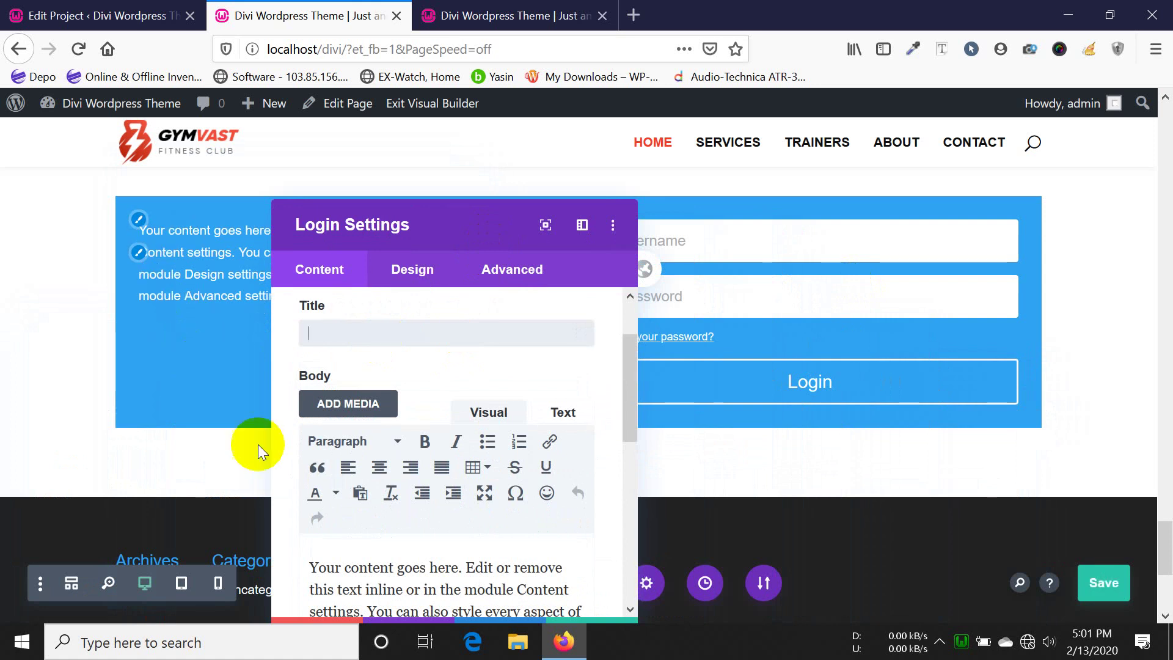
pyautogui.scroll(-1, 373, 517)
pyautogui.hotkey('ctrl', 'a')
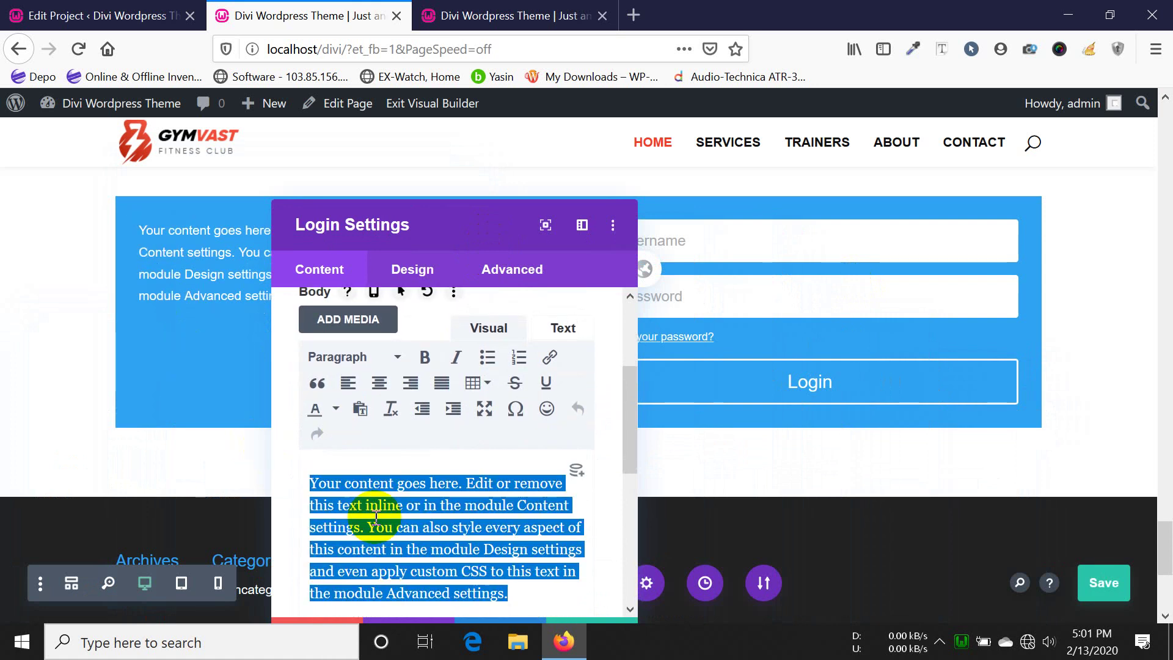
# - Delete the login module's placeholder body text and check its Redirect options
pyautogui.press('BackSpace')
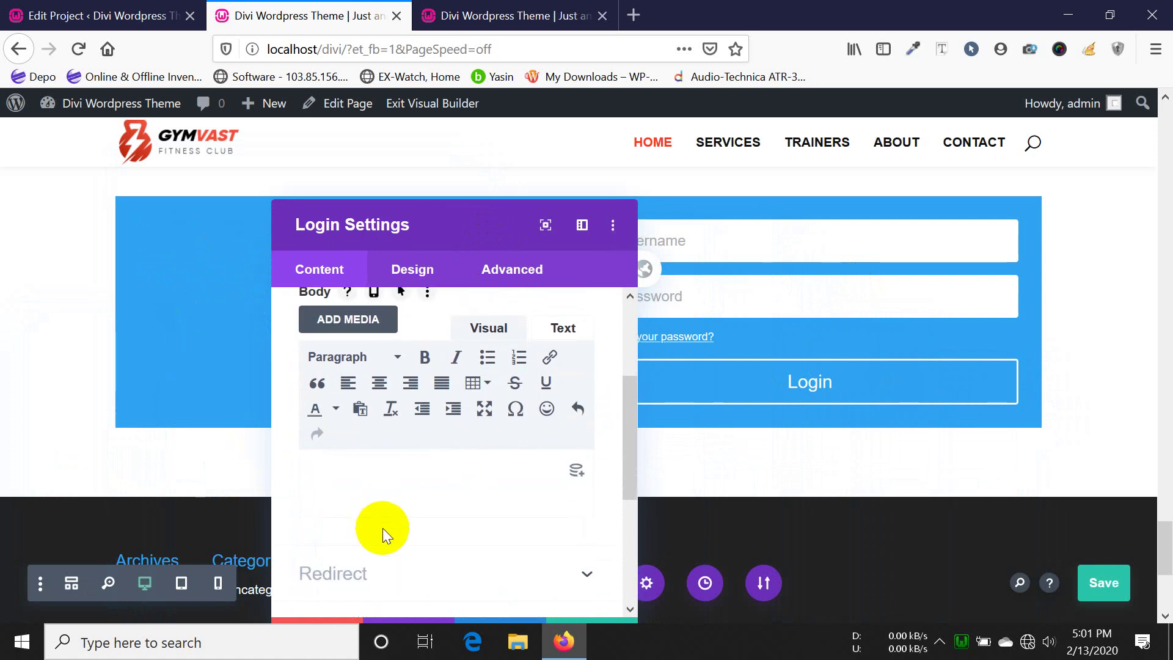
pyautogui.scroll(-3, 384, 537)
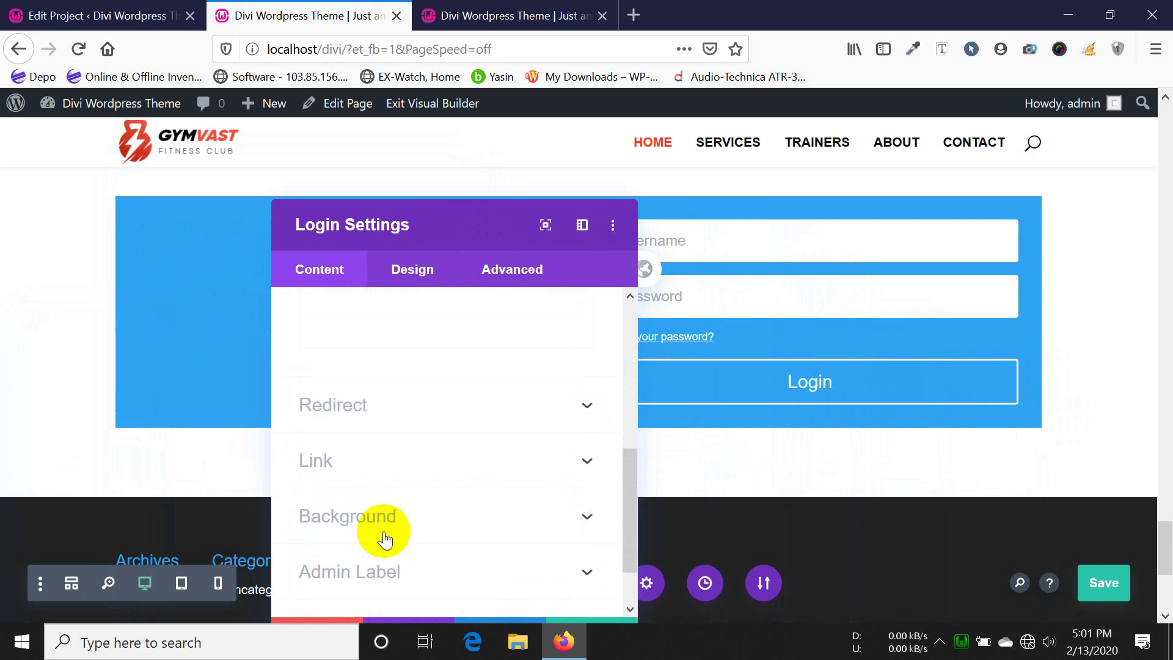
pyautogui.scroll(3, 384, 534)
pyautogui.scroll(-2, 385, 532)
pyautogui.click(394, 487)
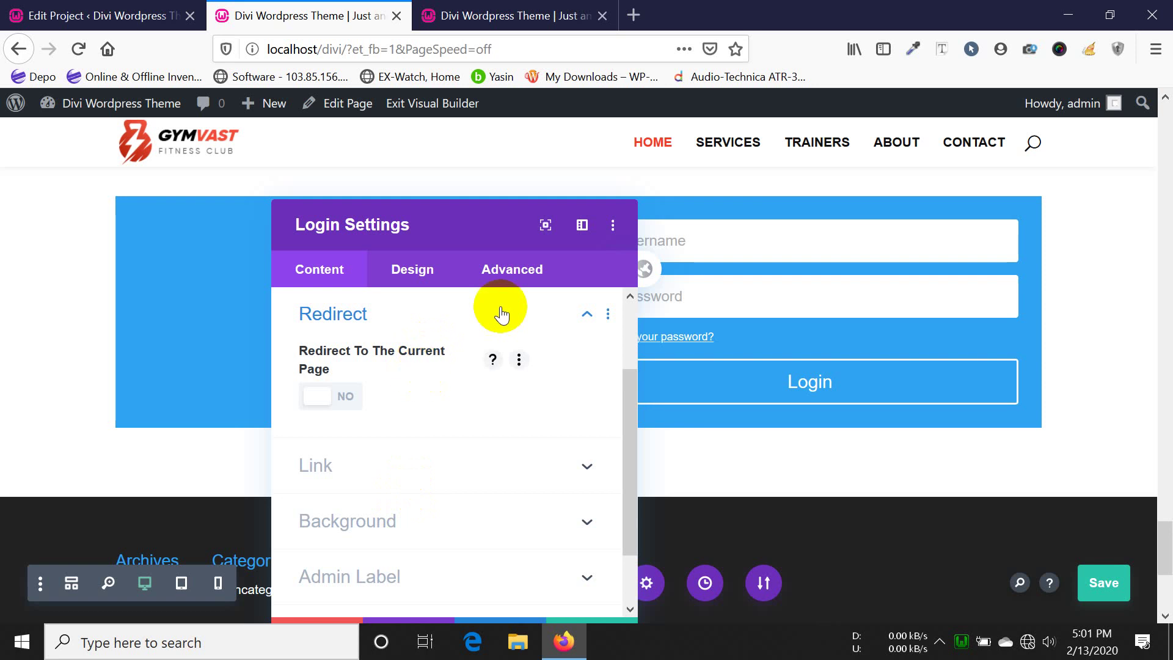
pyautogui.click(475, 316)
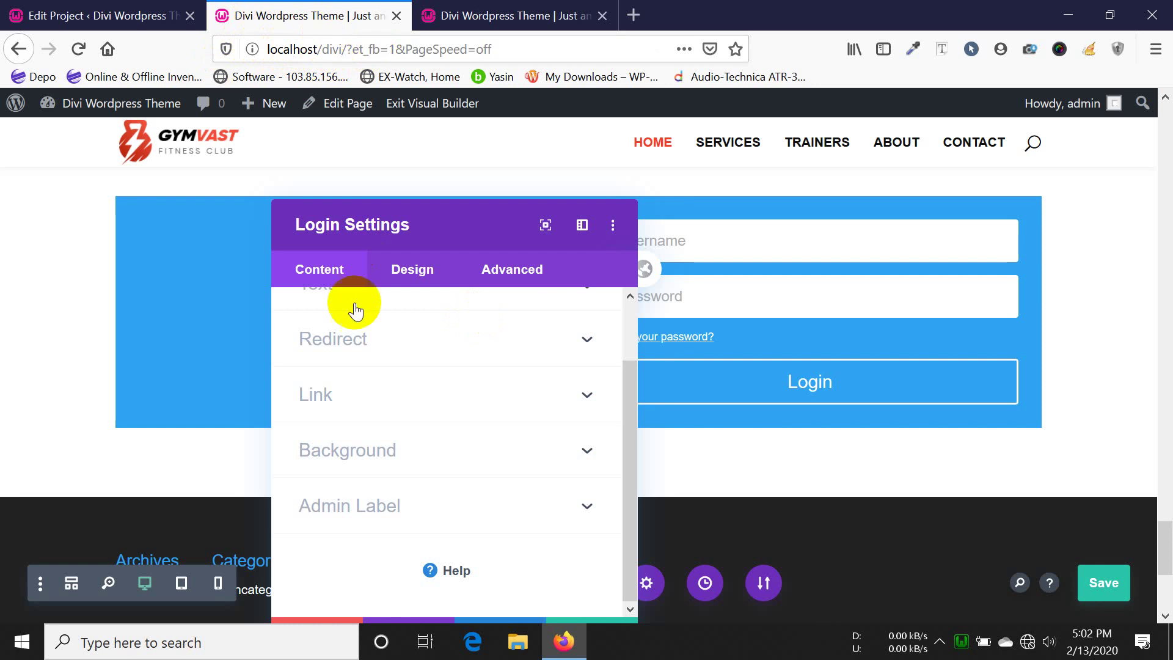
# - Look over the login module's design option groups
pyautogui.click(419, 282)
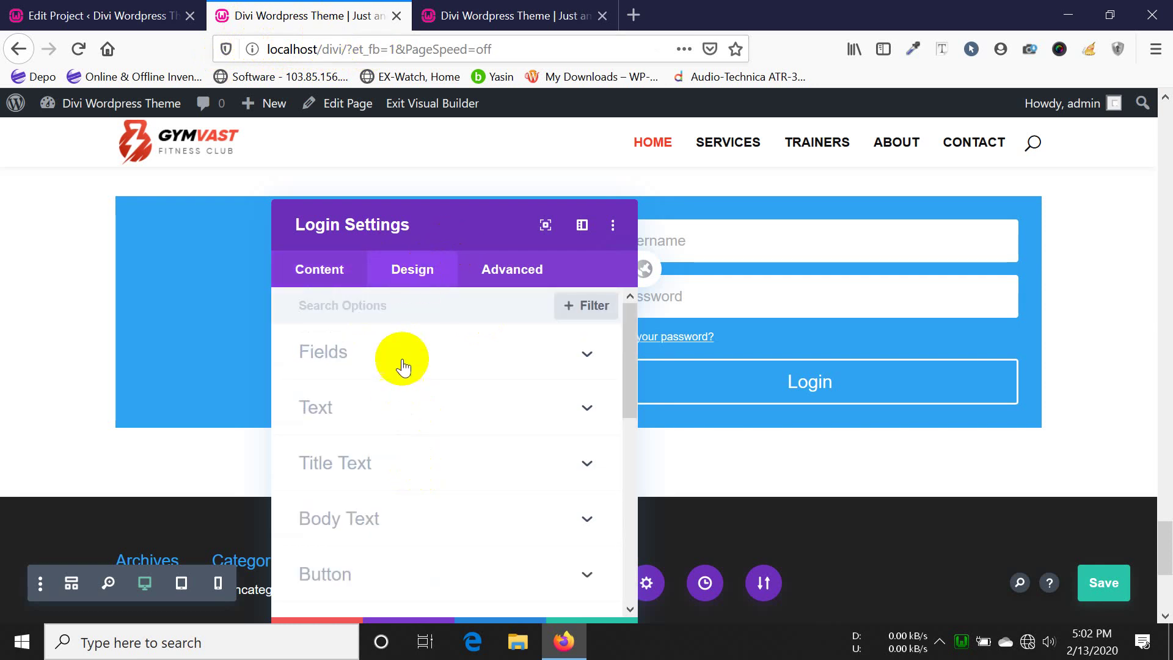
pyautogui.scroll(-3, 403, 366)
pyautogui.scroll(-3, 402, 366)
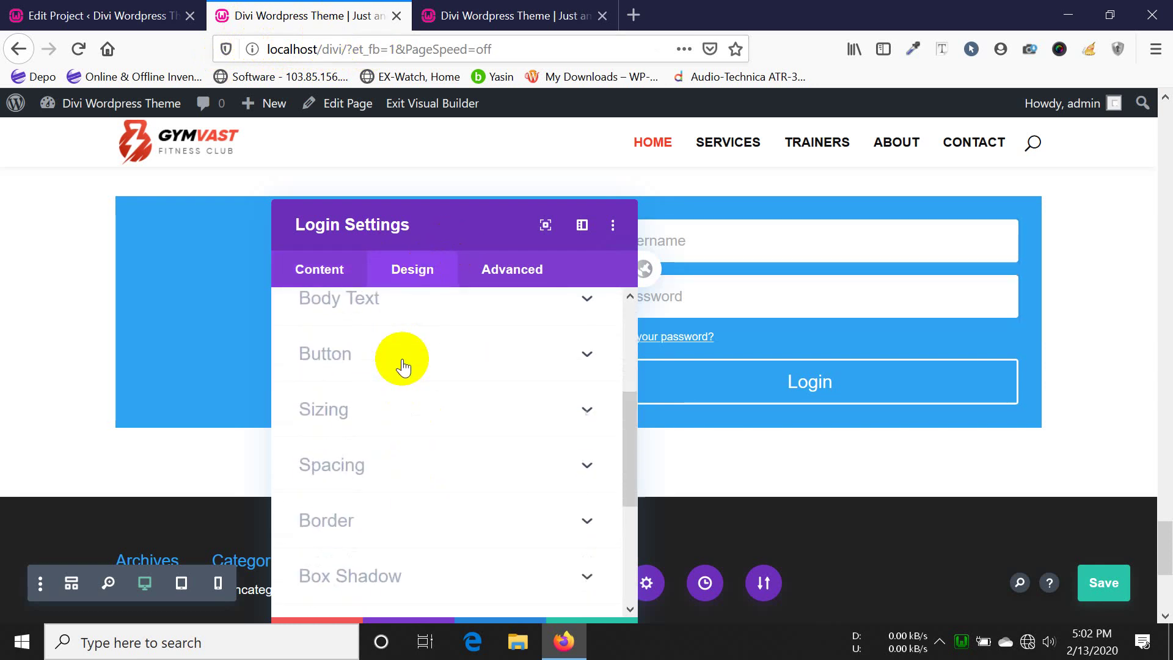
pyautogui.scroll(3, 402, 363)
pyautogui.scroll(-3, 401, 361)
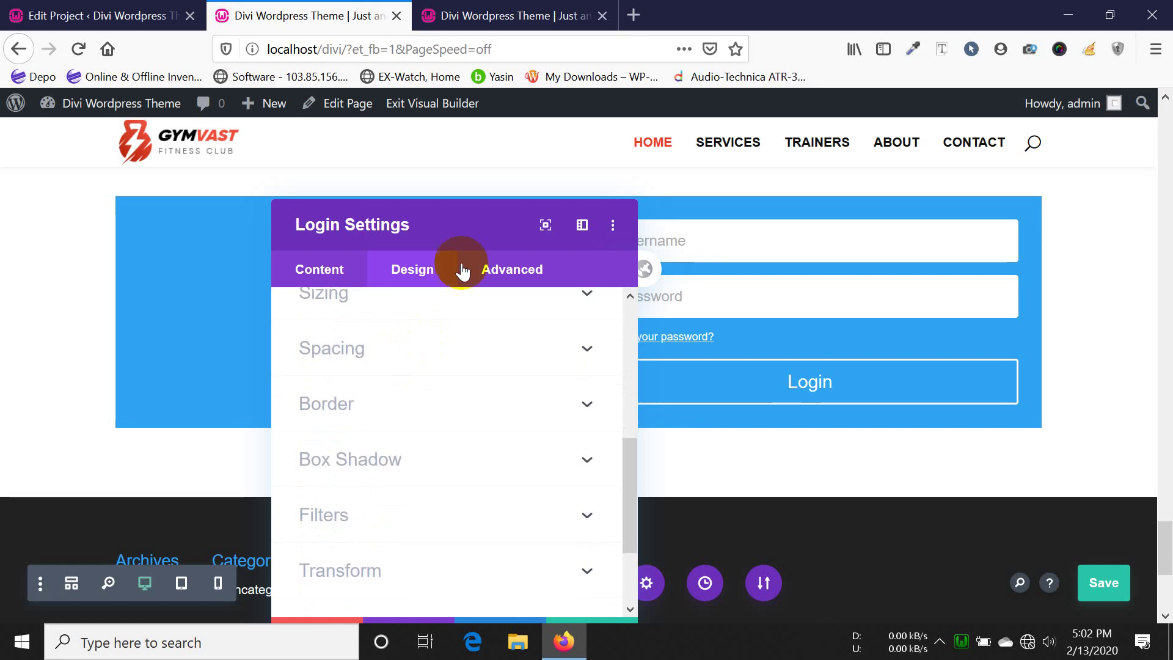
# - Apply the login module's settings and save the page
pyautogui.moveTo(459, 240); pyautogui.dragTo(419, 175)
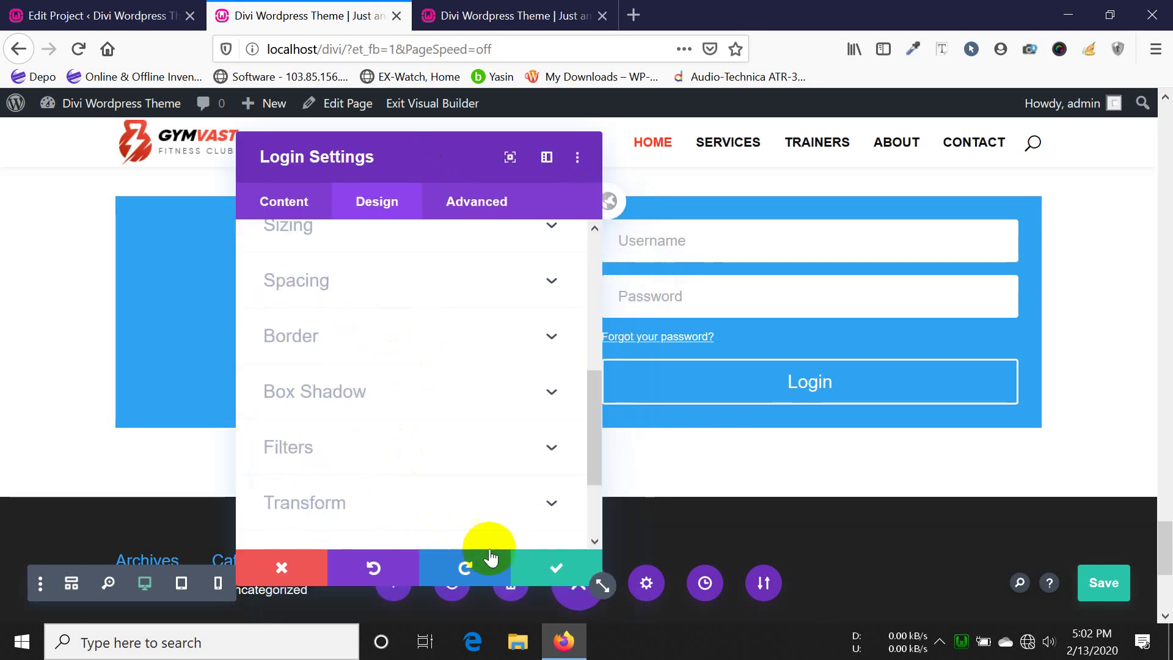
pyautogui.click(550, 562)
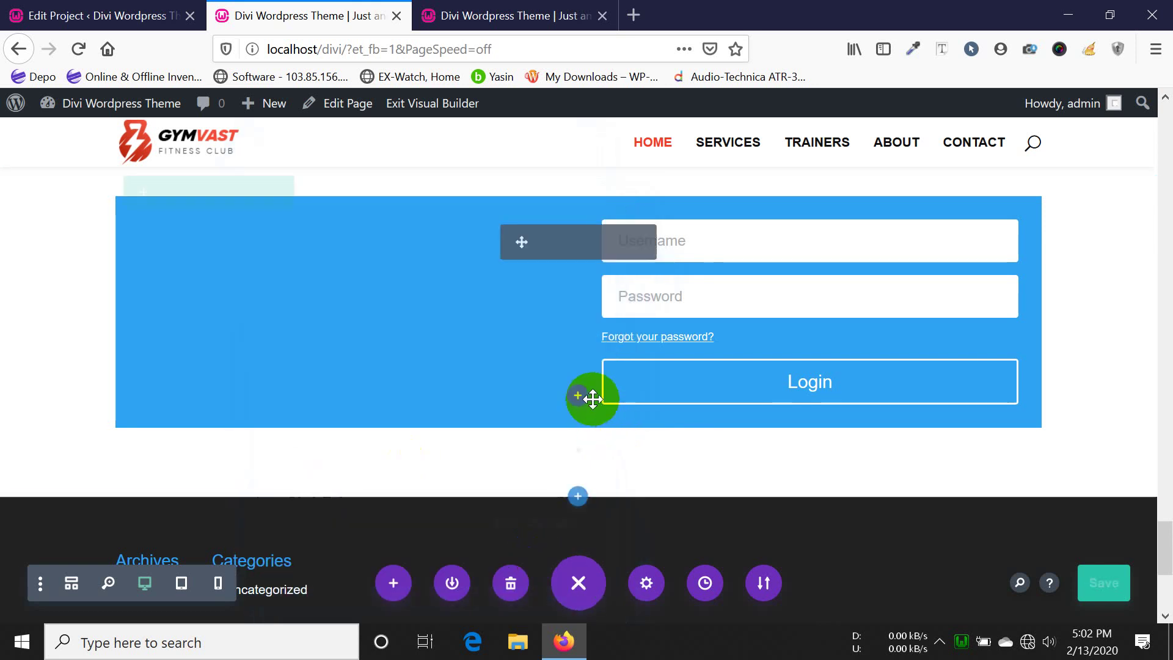
pyautogui.hotkey('ctrl', 's')
# - Insert a single-column row below the login module
pyautogui.click(576, 452)
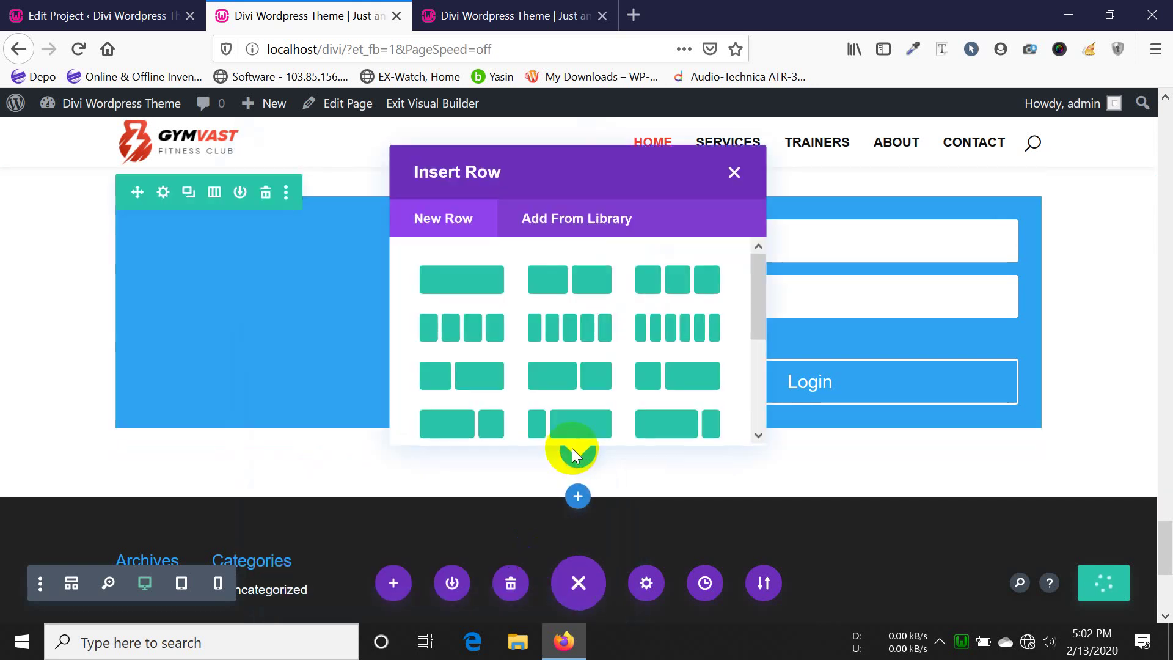
pyautogui.click(482, 281)
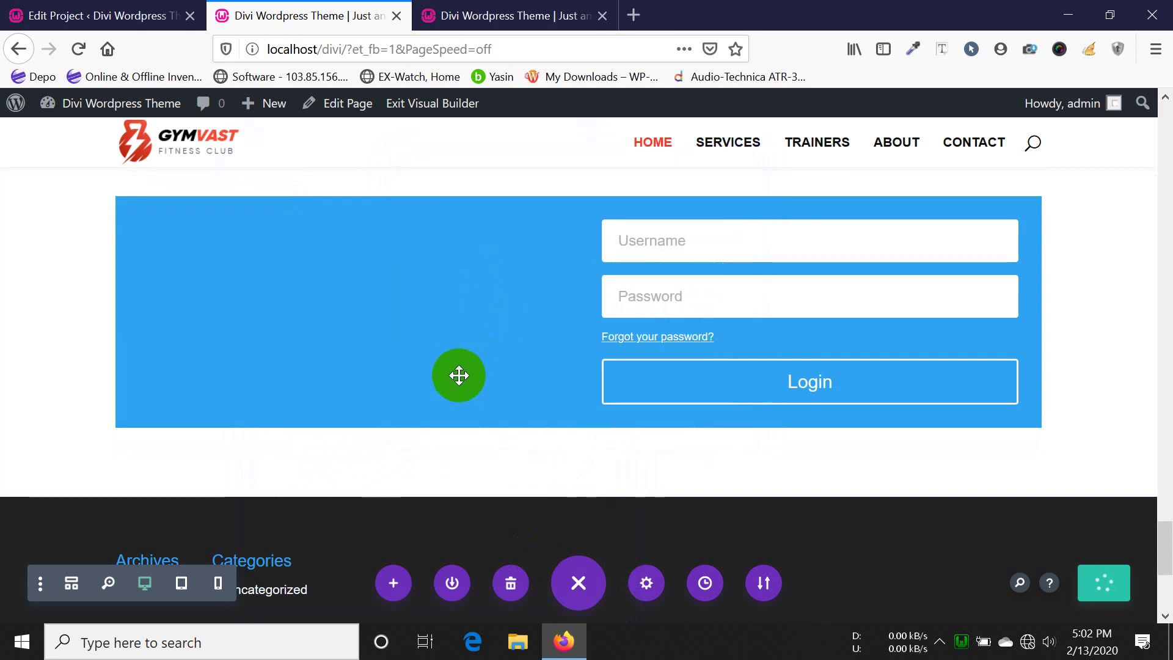
# - Try out a Map module in the new row, discard its settings and delete the module
pyautogui.scroll(-3, 590, 358)
pyautogui.scroll(-4, 591, 358)
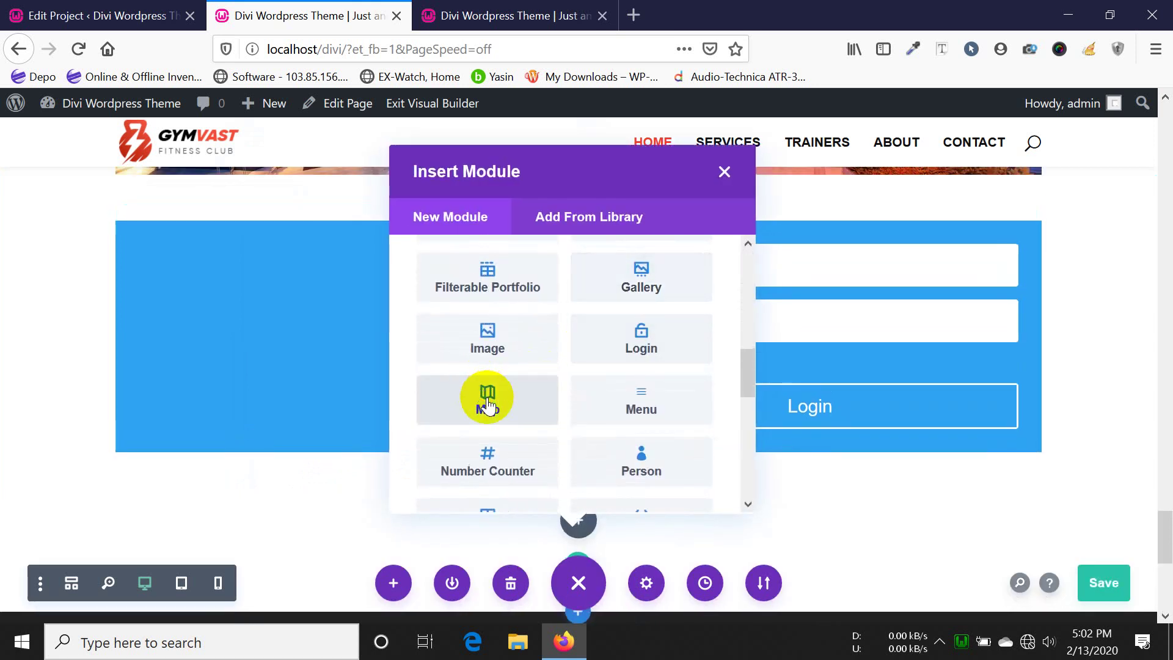
pyautogui.click(487, 405)
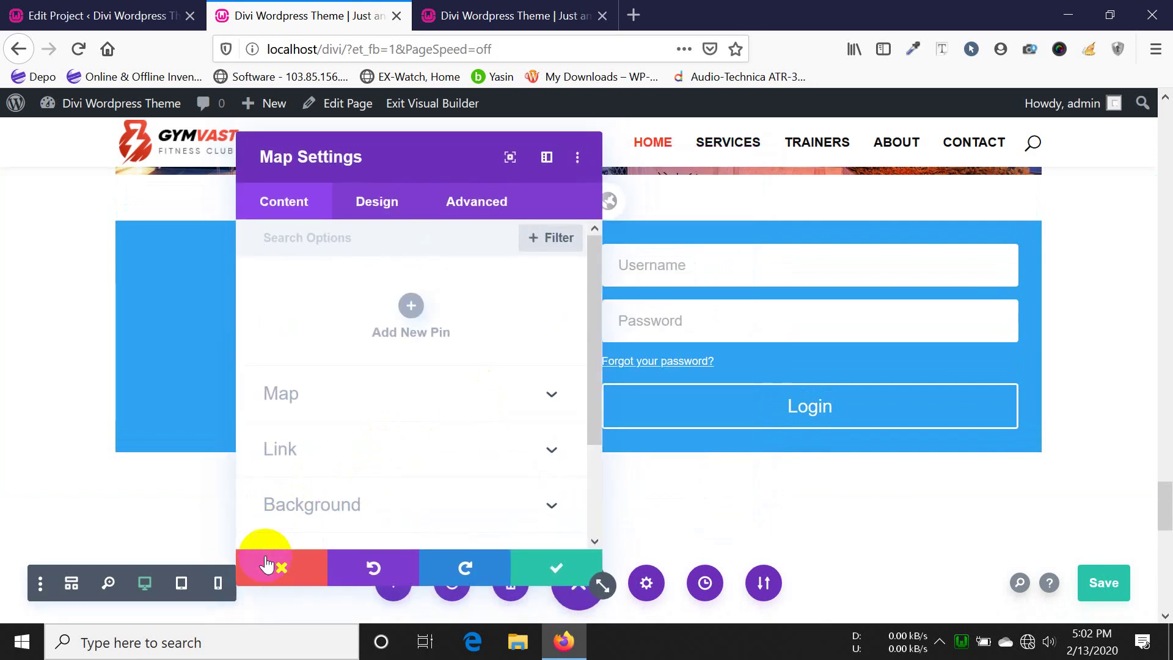
pyautogui.click(280, 572)
pyautogui.scroll(-5, 556, 367)
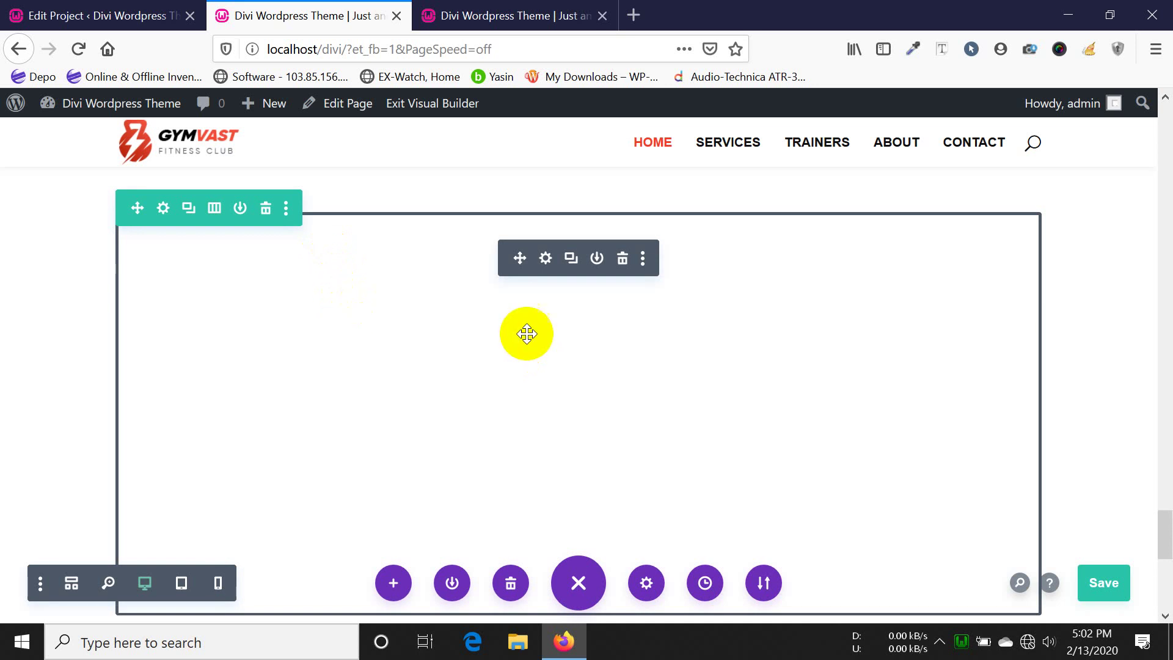
pyautogui.click(626, 257)
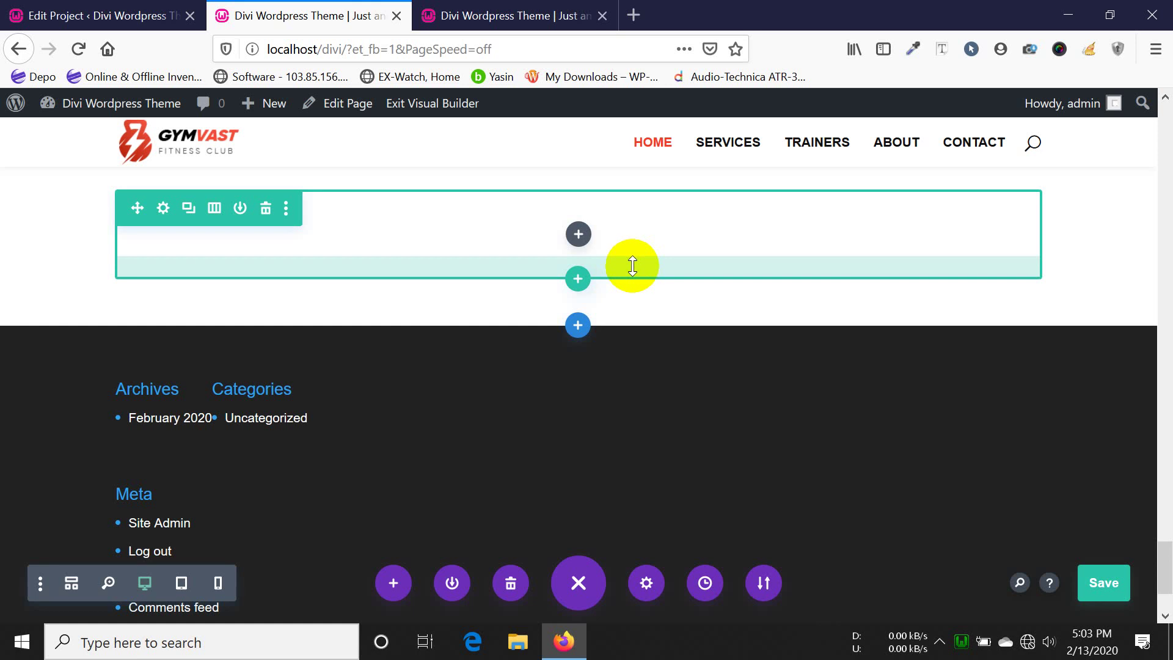
# - Add a Portfolio module to the empty row and set its post count to 12
pyautogui.click(577, 235)
pyautogui.scroll(-10, 598, 402)
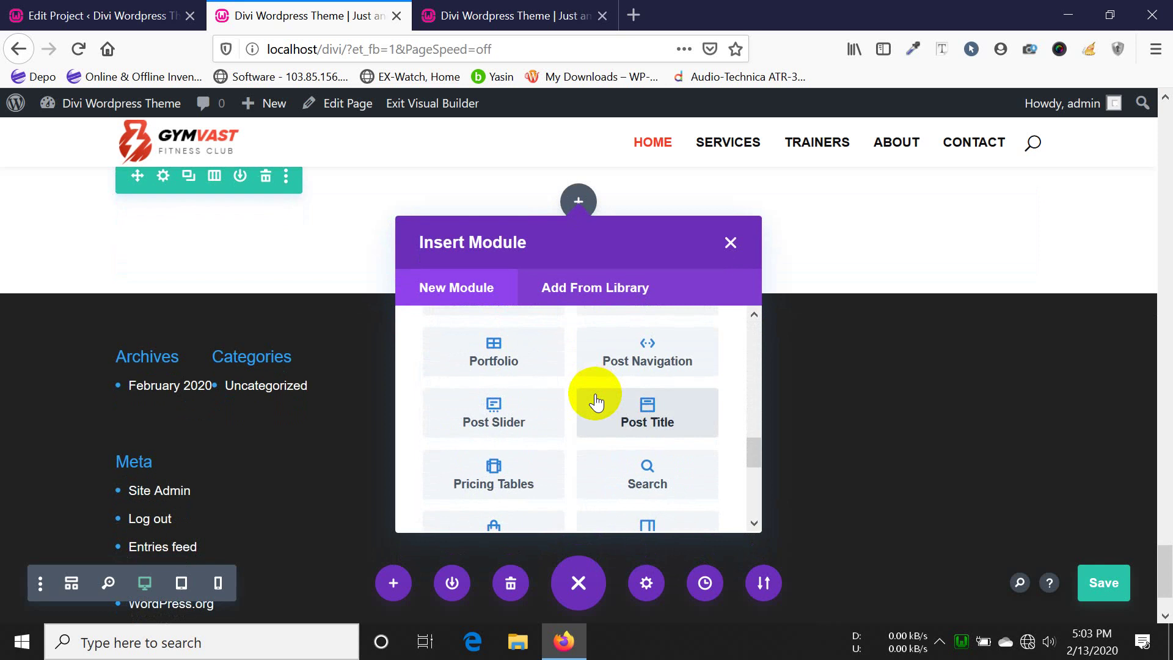
pyautogui.scroll(2, 596, 402)
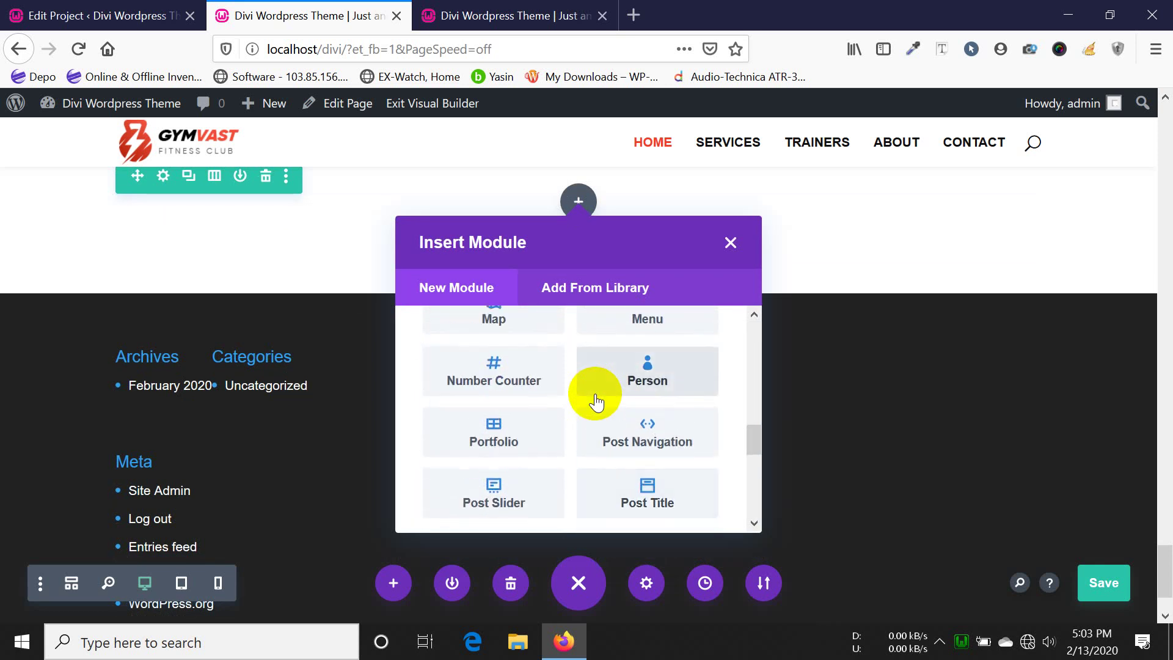
pyautogui.scroll(-2, 595, 401)
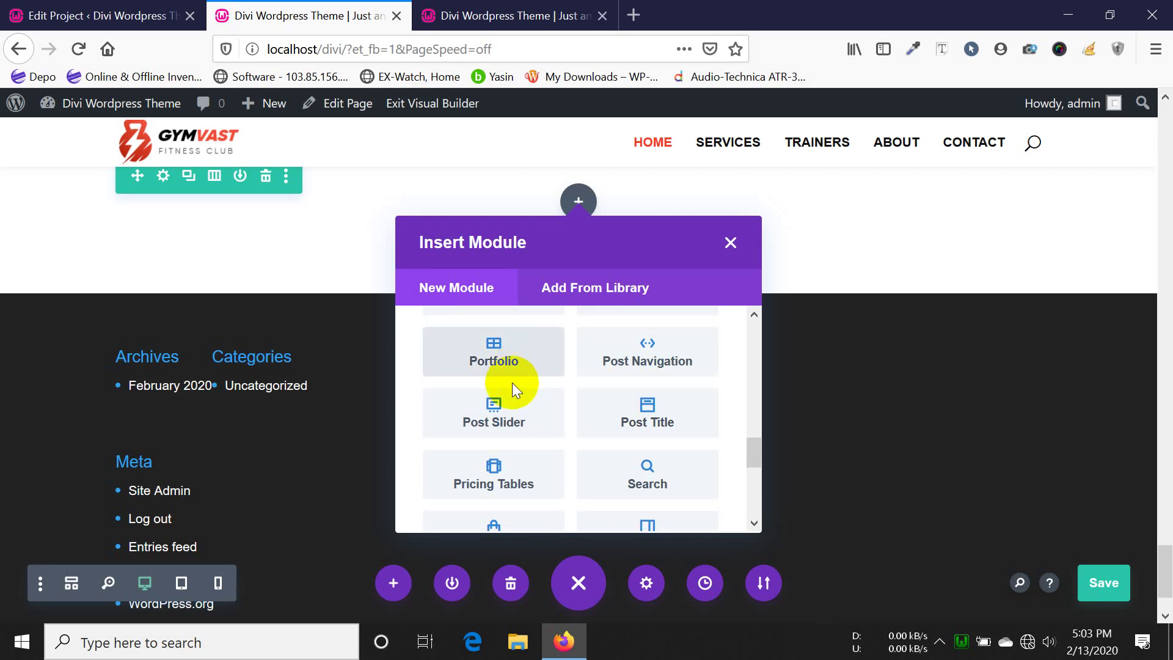
pyautogui.click(508, 337)
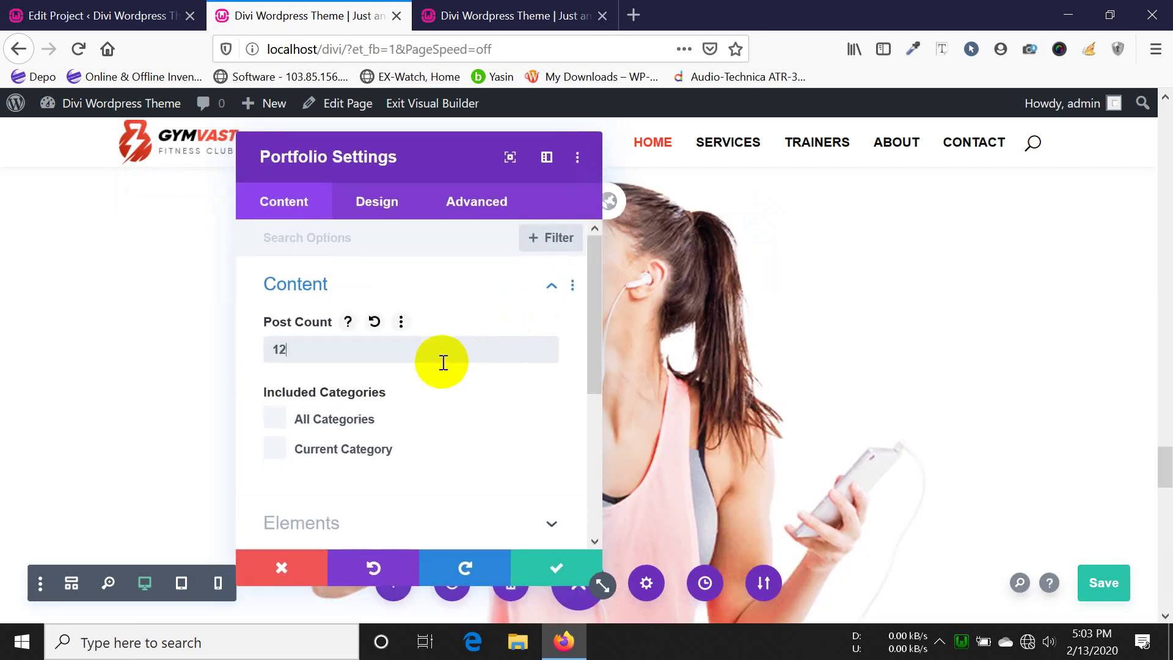
pyautogui.scroll(-1, 384, 372)
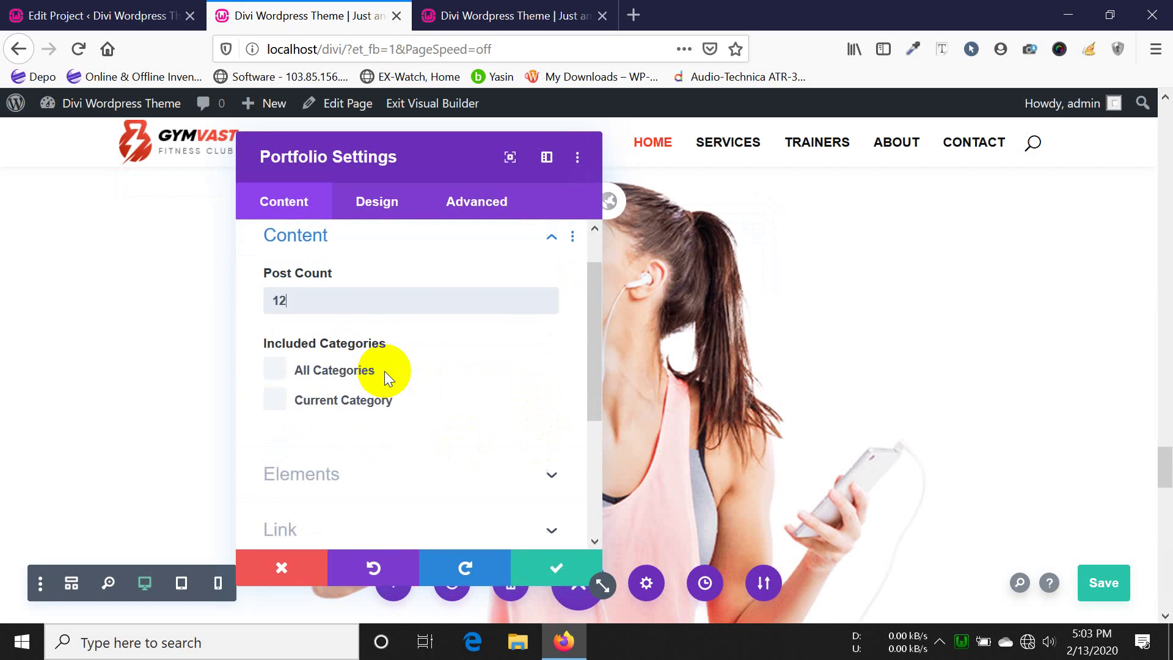
# - Set the portfolio's layout to Grid and apply the module settings
pyautogui.click(361, 208)
pyautogui.click(358, 282)
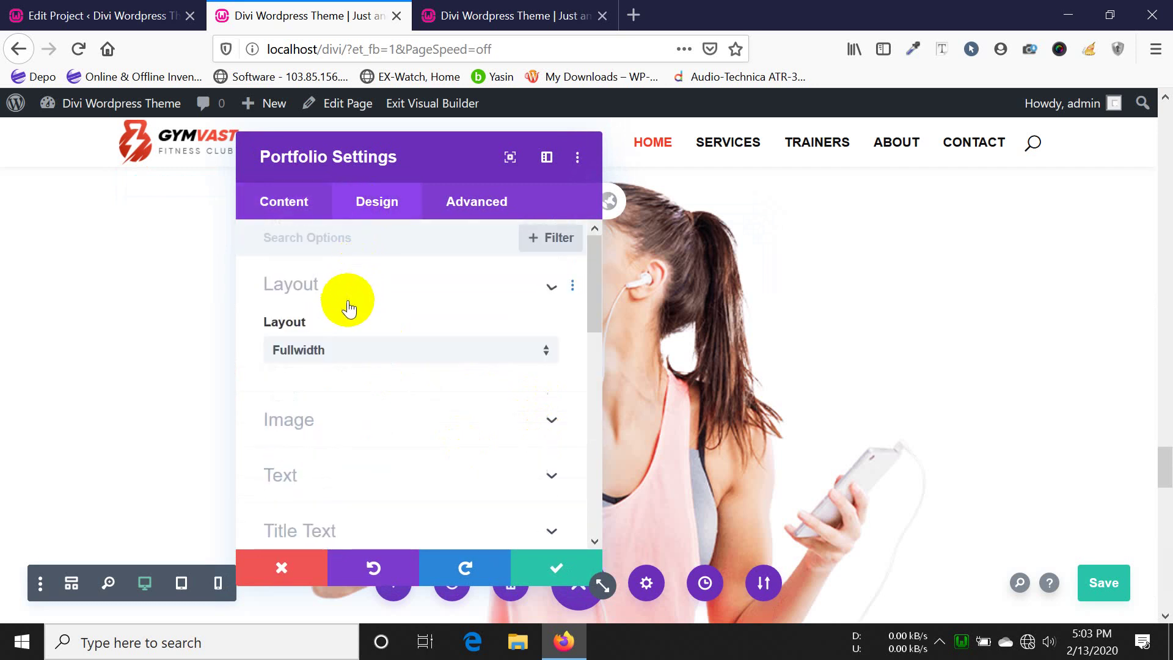
pyautogui.click(316, 360)
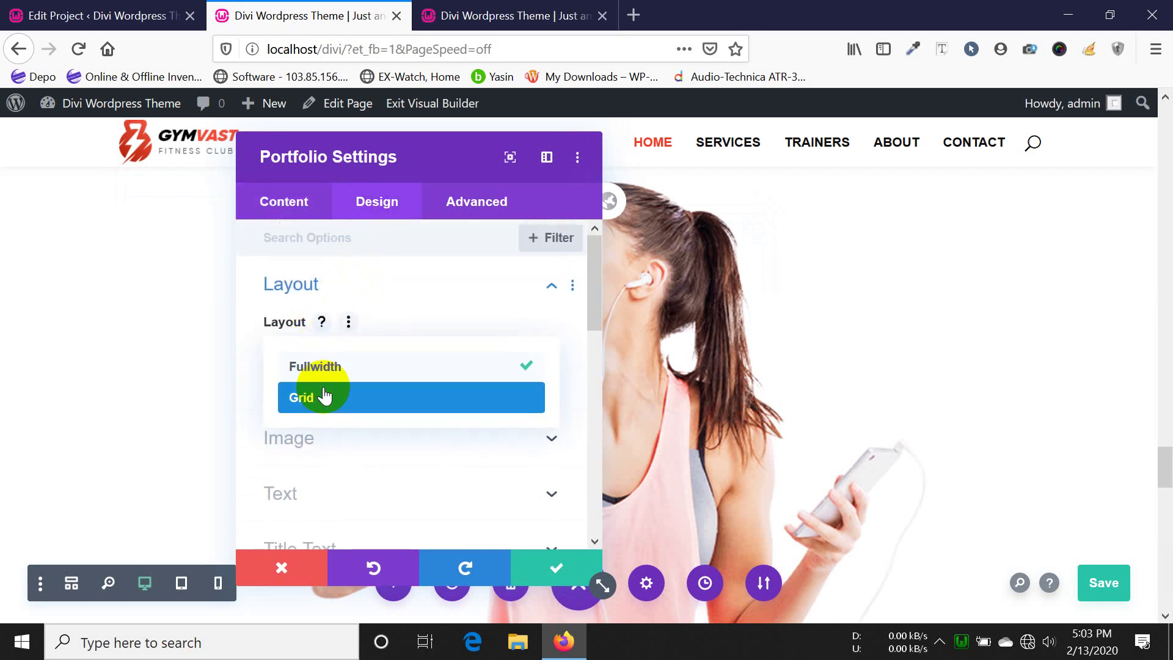
pyautogui.click(305, 396)
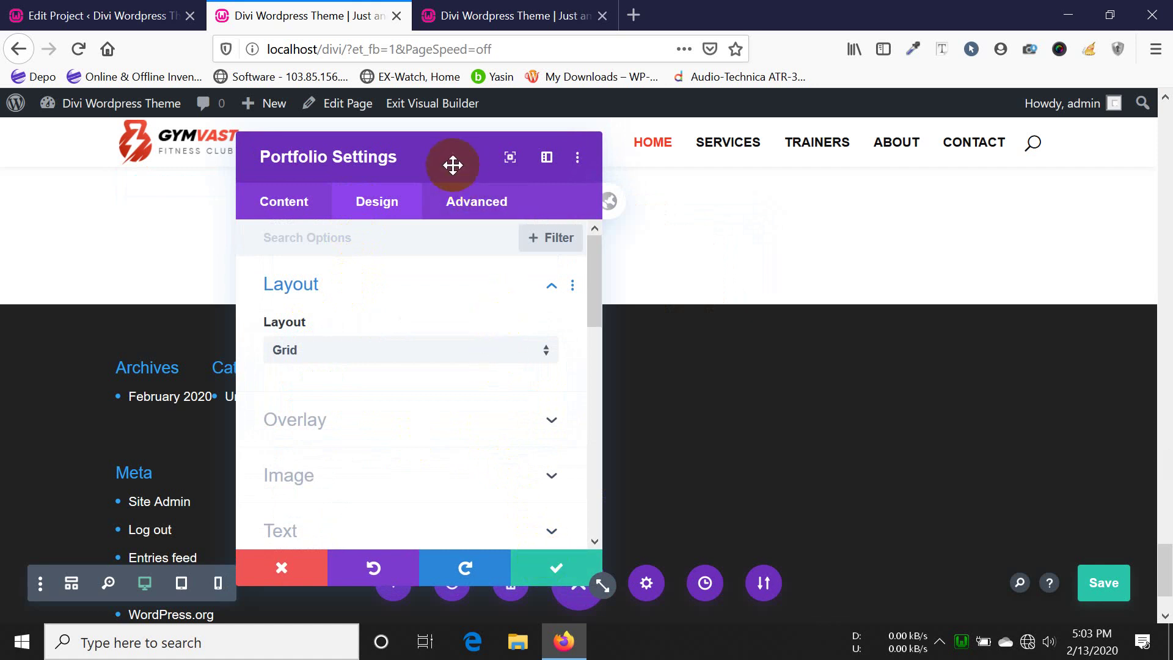
pyautogui.moveTo(423, 193); pyautogui.dragTo(348, 186)
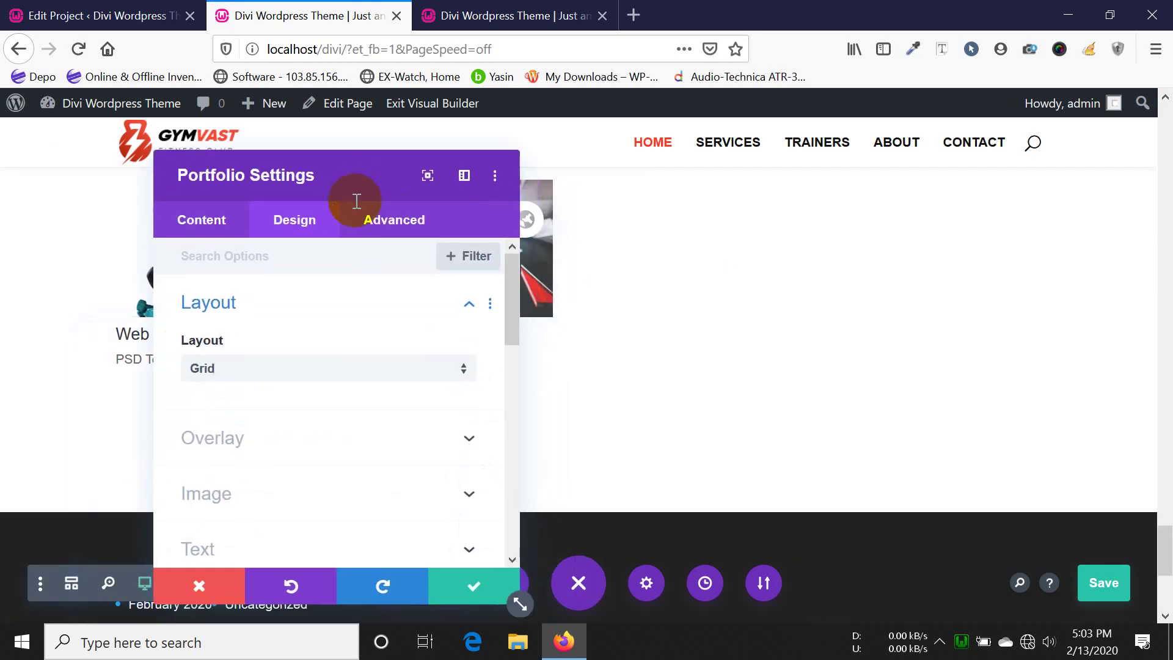
pyautogui.click(468, 596)
# - Save the page and compare the new portfolio with the filterable portfolio higher up the page
pyautogui.scroll(2, 680, 432)
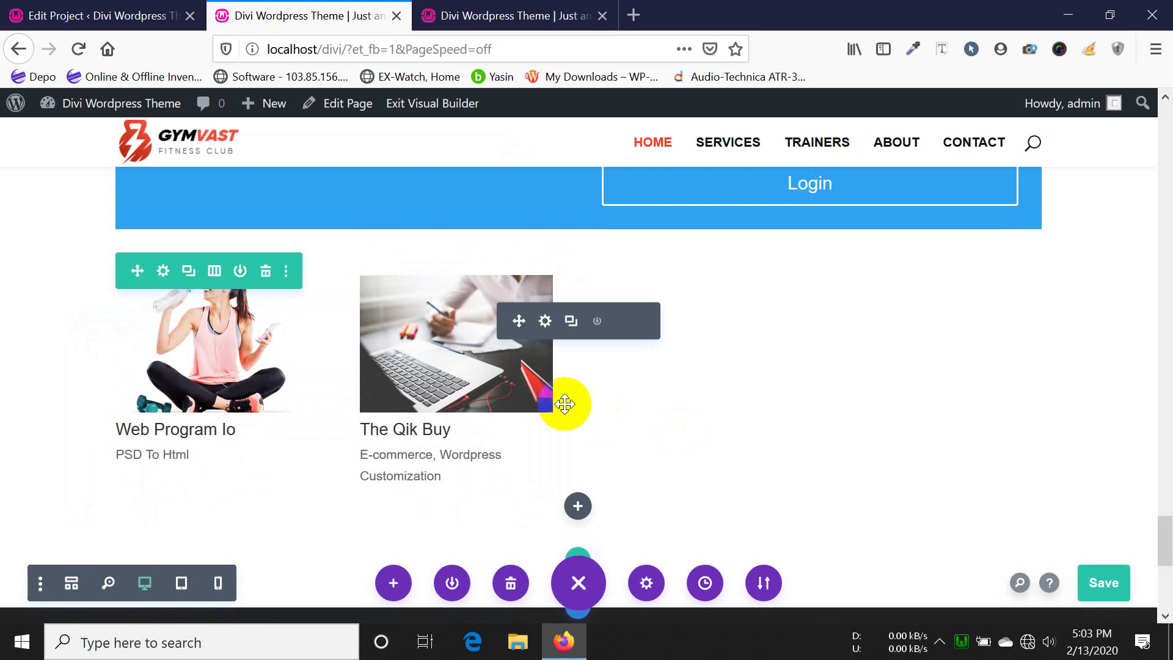
pyautogui.click(1116, 589)
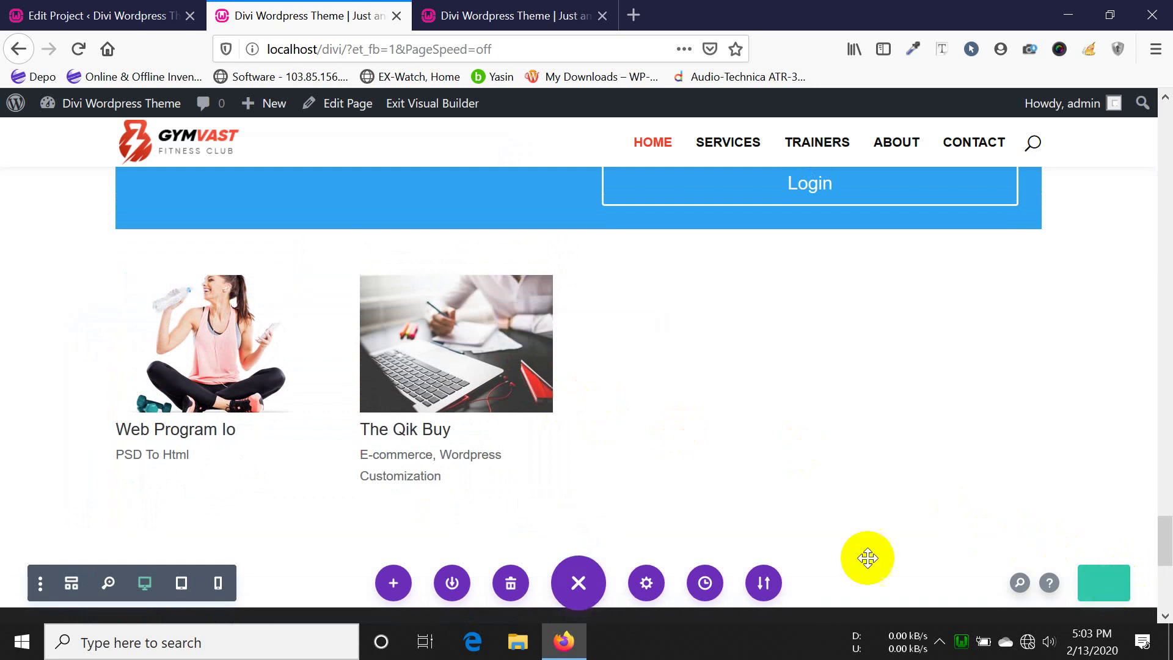
pyautogui.scroll(10, 498, 401)
pyautogui.scroll(10, 496, 403)
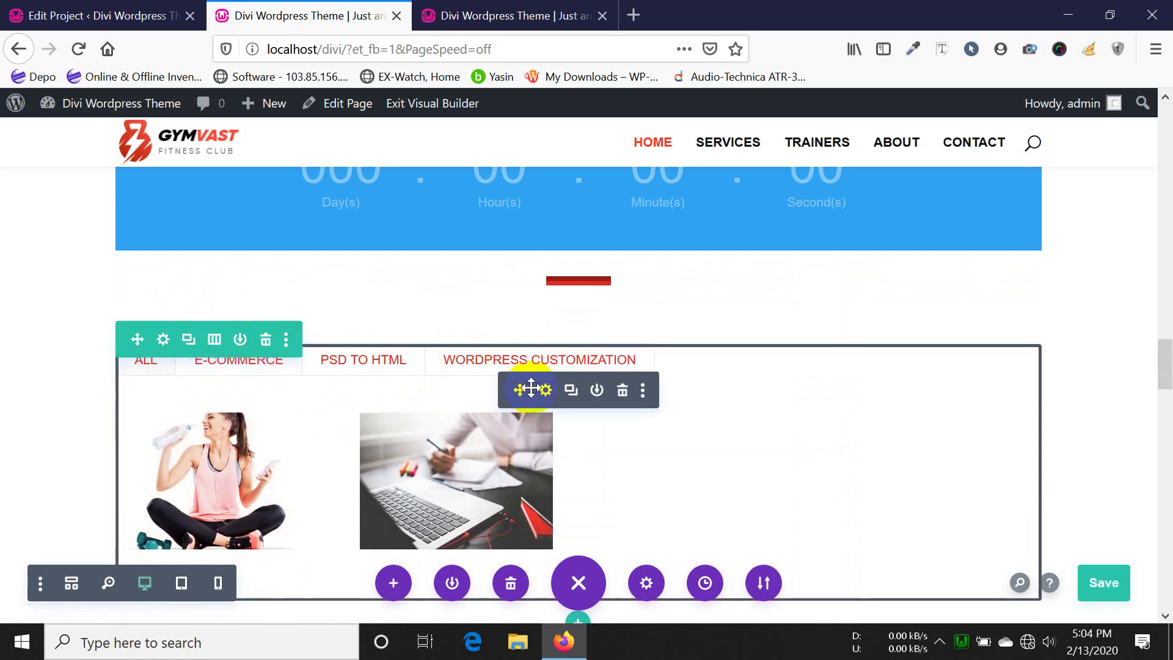
pyautogui.scroll(-5, 422, 421)
pyautogui.scroll(-20, 433, 422)
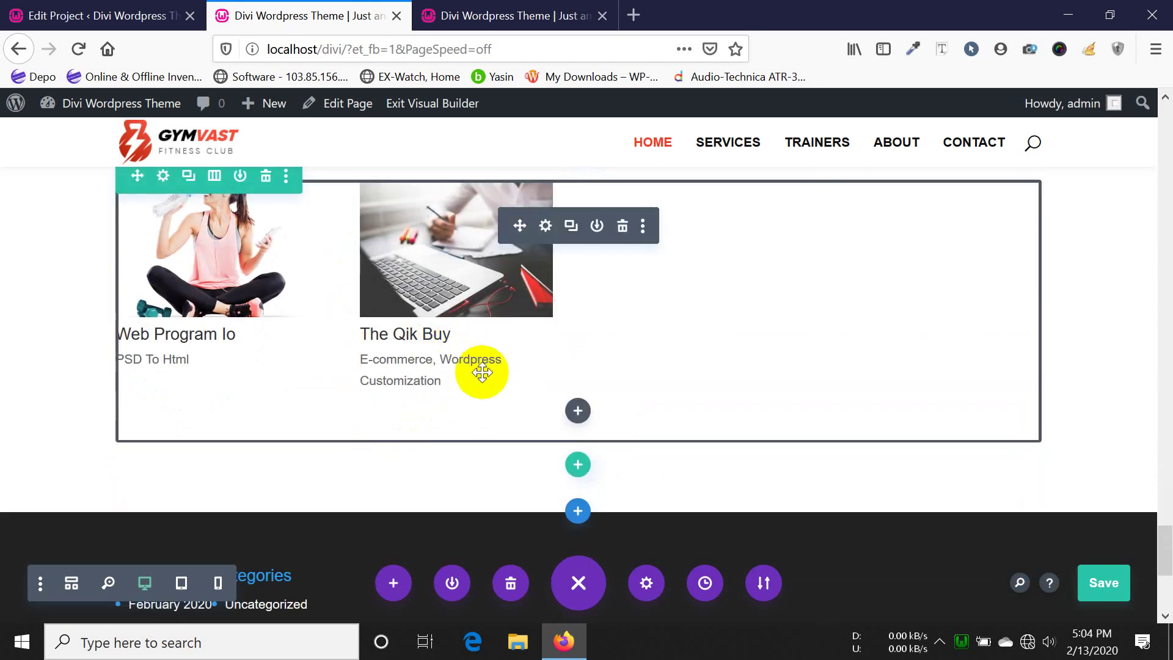
# - Insert a single-column row below the portfolio and add a Post Slider module to it
pyautogui.click(582, 468)
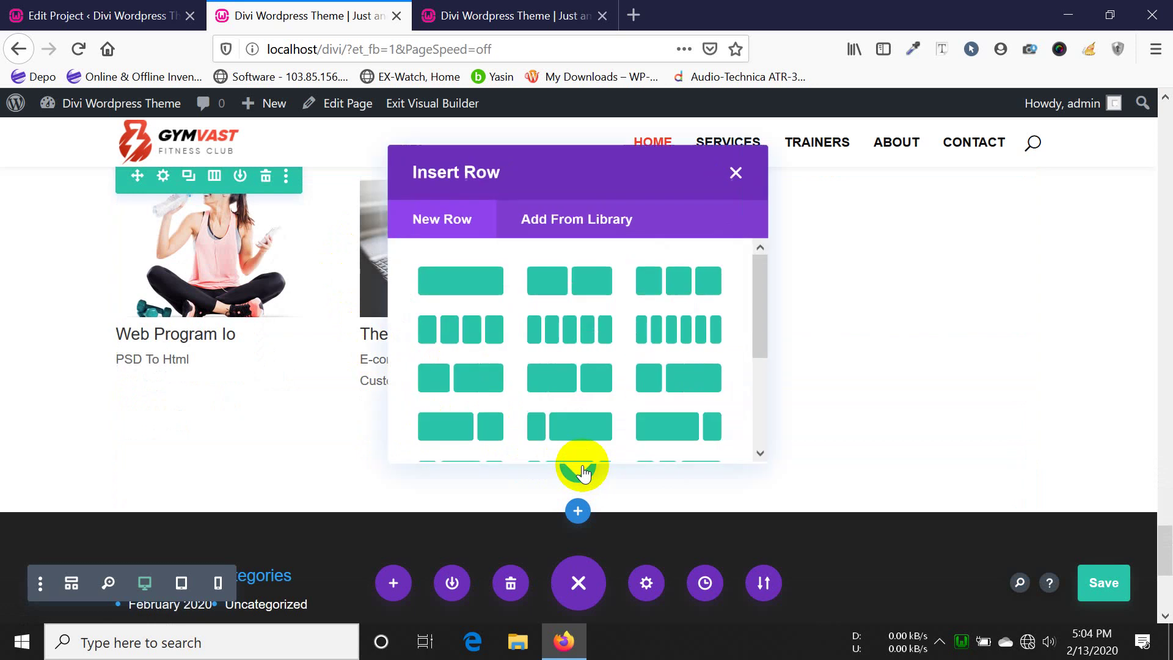
pyautogui.press('Escape')
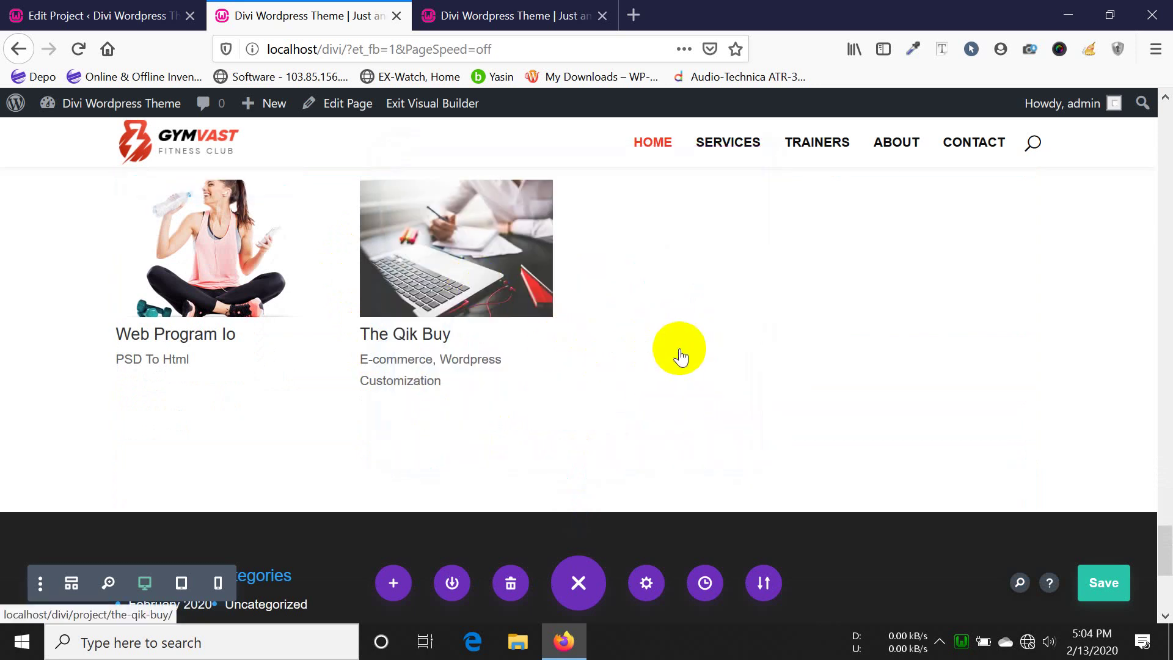
pyautogui.scroll(-3, 579, 367)
pyautogui.scroll(-2, 574, 366)
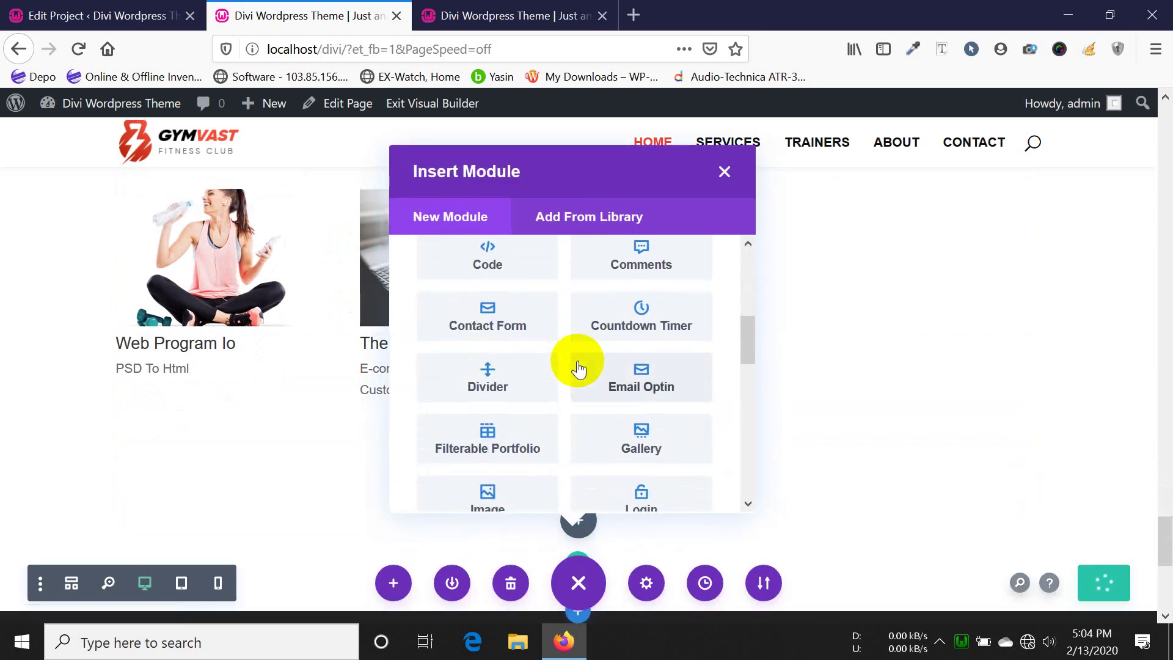
pyautogui.scroll(-1, 581, 363)
pyautogui.scroll(-3, 582, 366)
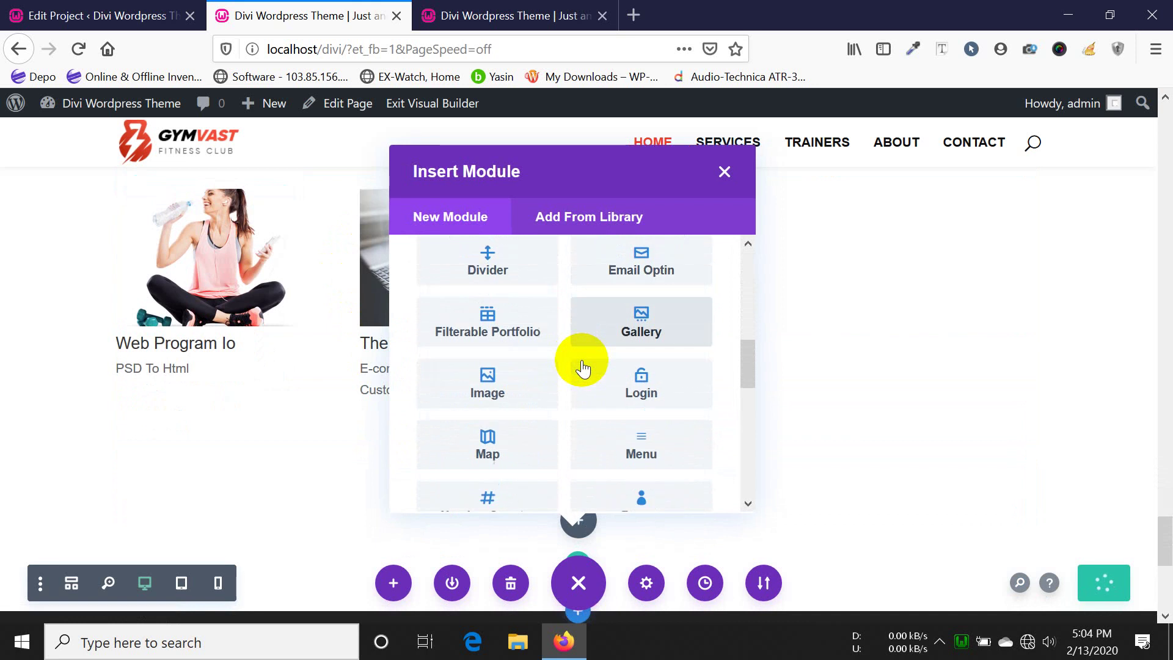
pyautogui.scroll(-2, 582, 367)
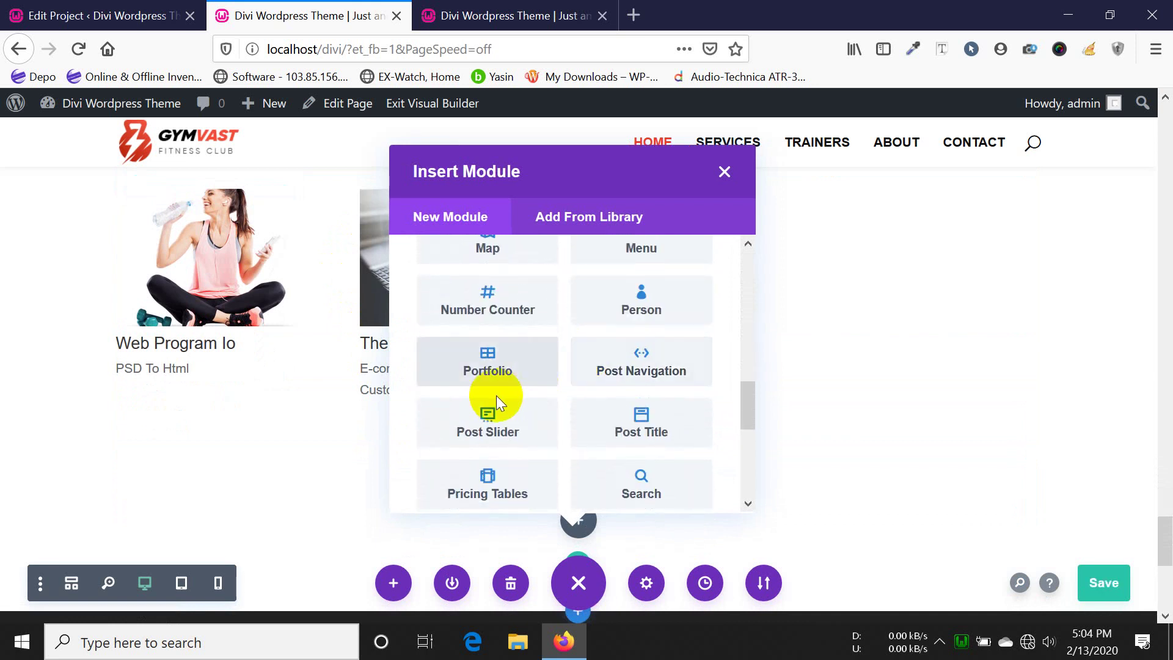
pyautogui.click(481, 431)
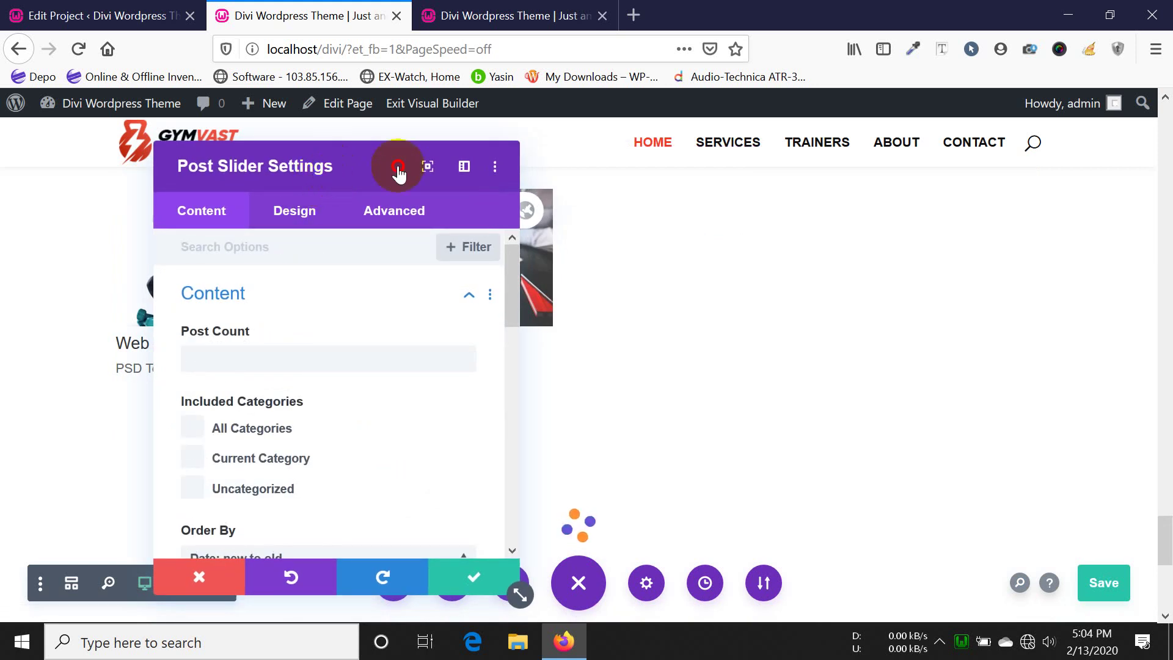
pyautogui.moveTo(398, 173); pyautogui.dragTo(648, 131)
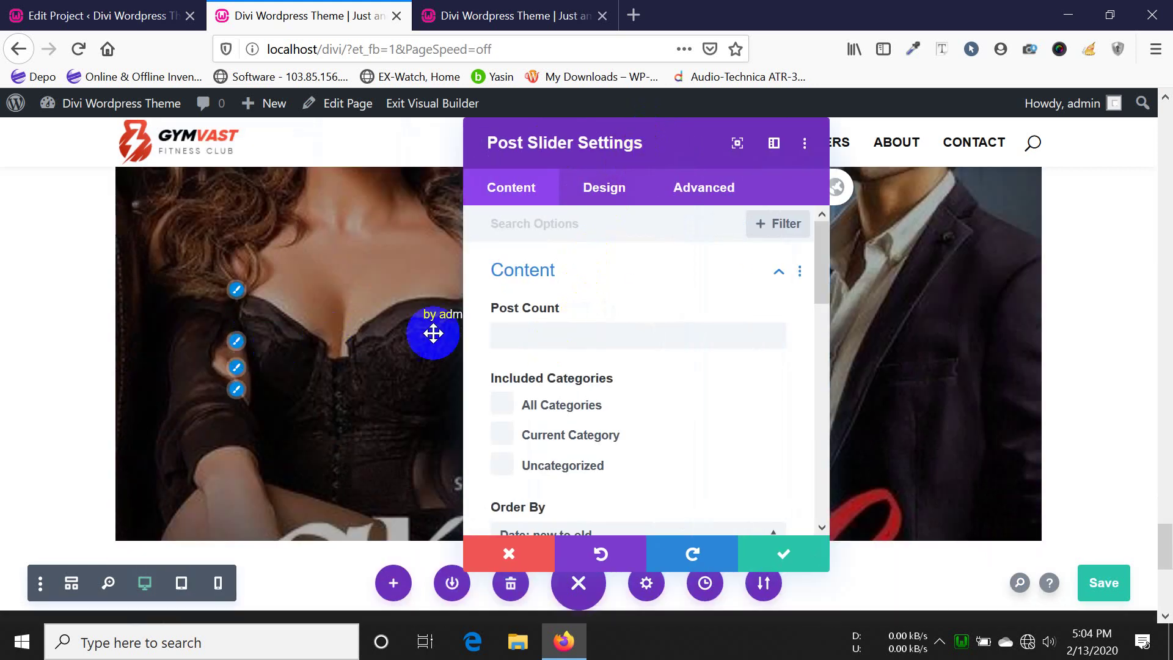
# - Check the list of published posts in the WordPress dashboard and return to the page builder
pyautogui.click(93, 13)
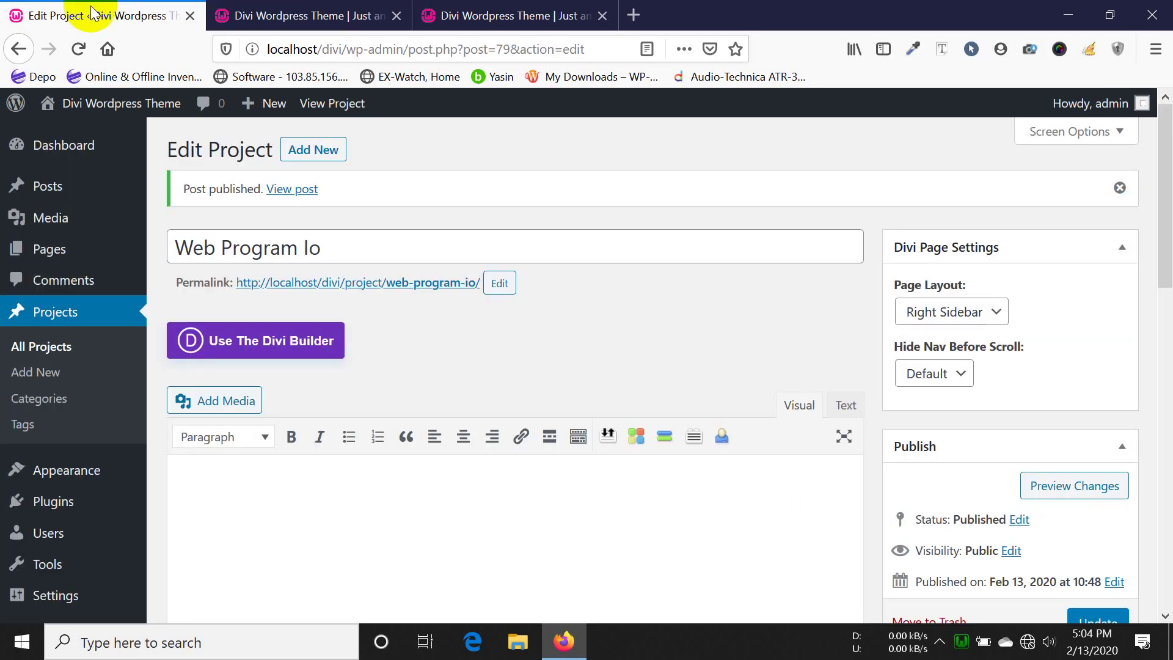
pyautogui.click(44, 197)
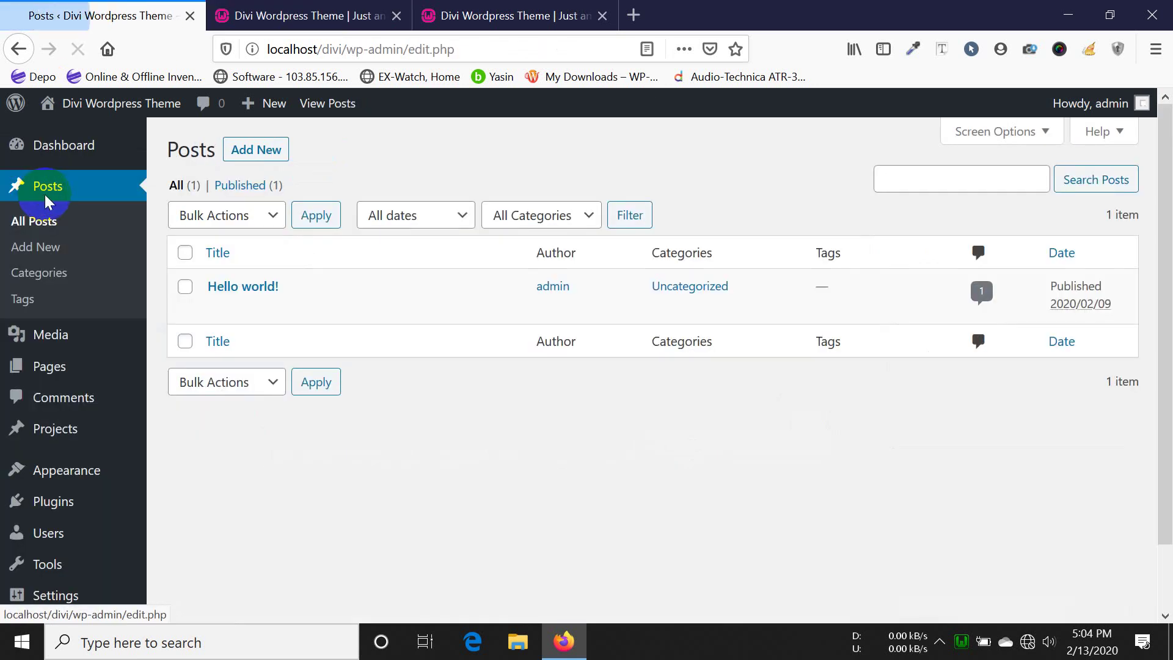
pyautogui.click(330, 14)
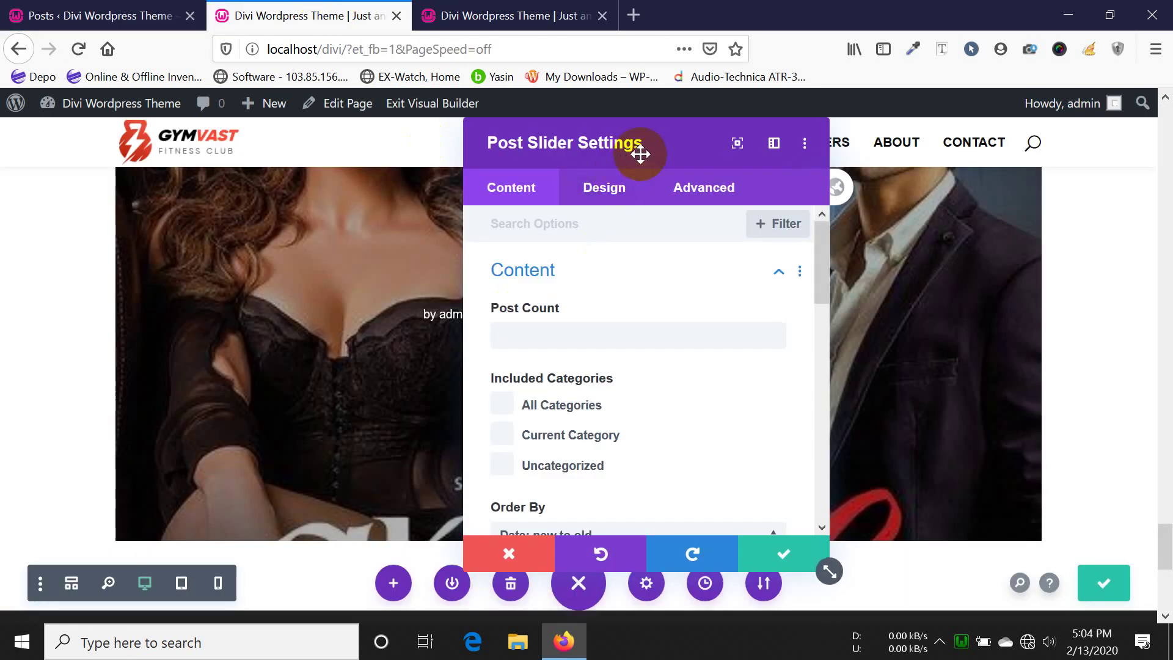
# - Review the Post Slider's content options beside the slide preview and apply the module settings
pyautogui.moveTo(640, 154); pyautogui.dragTo(335, 157)
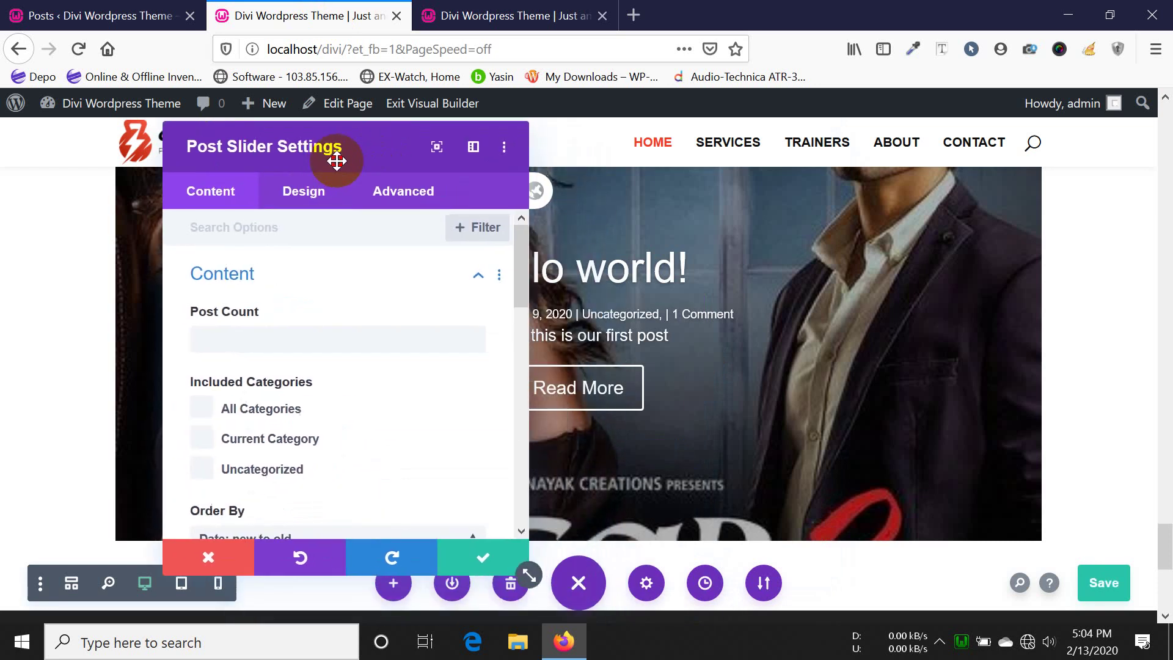
pyautogui.click(286, 335)
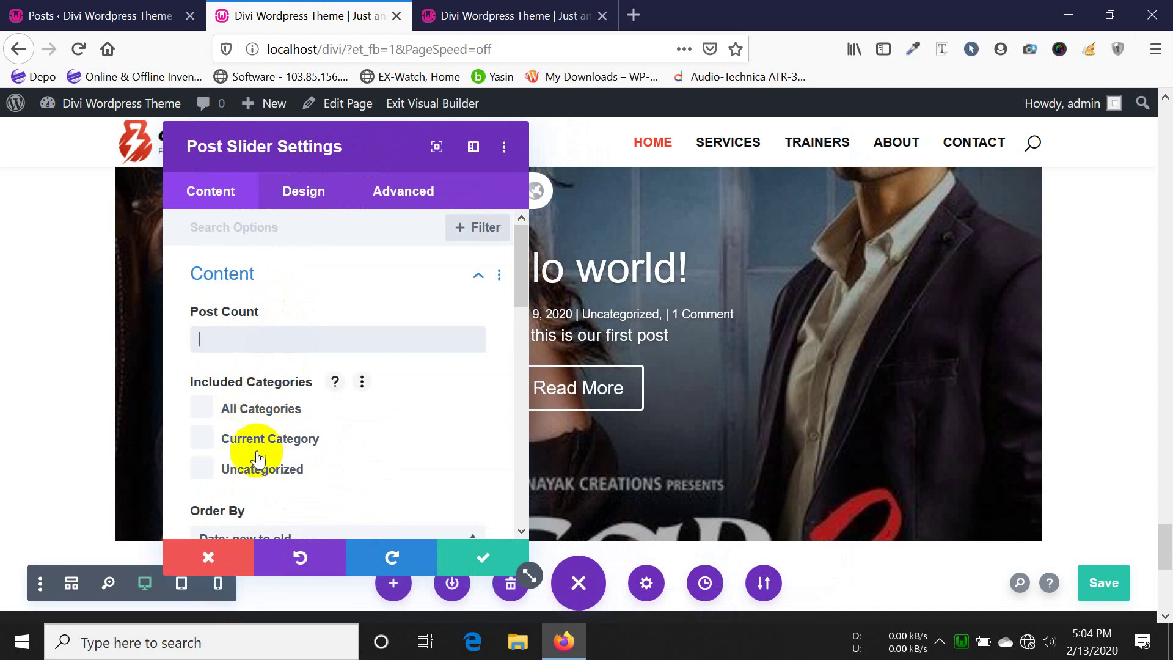
pyautogui.scroll(-3, 339, 448)
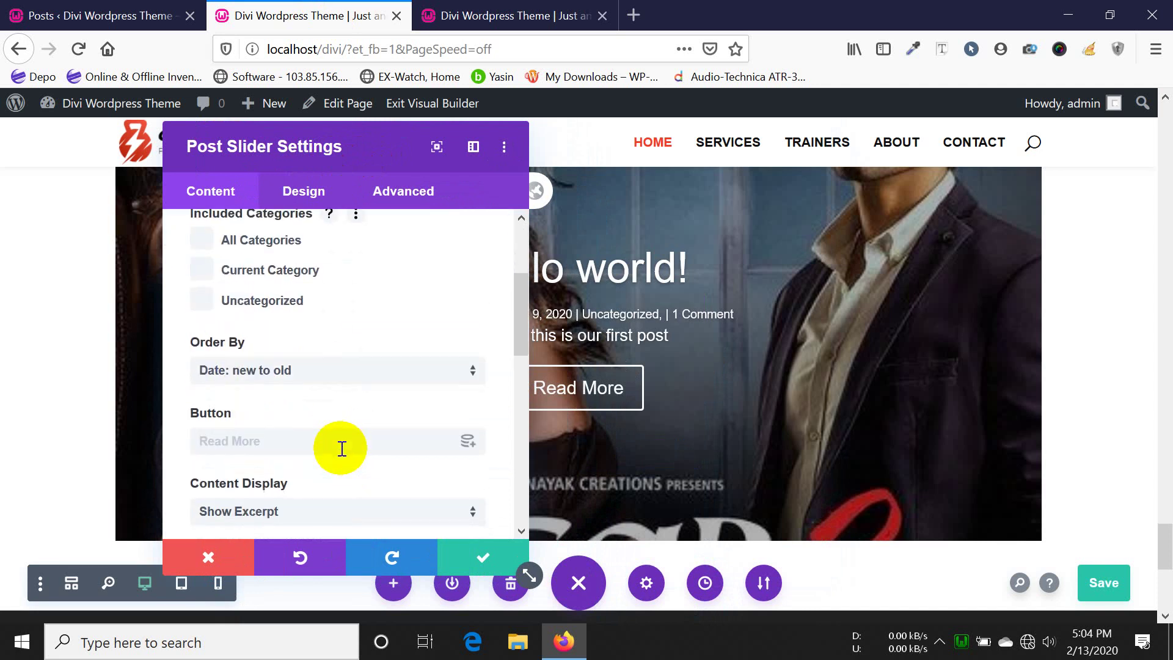
pyautogui.scroll(-3, 388, 508)
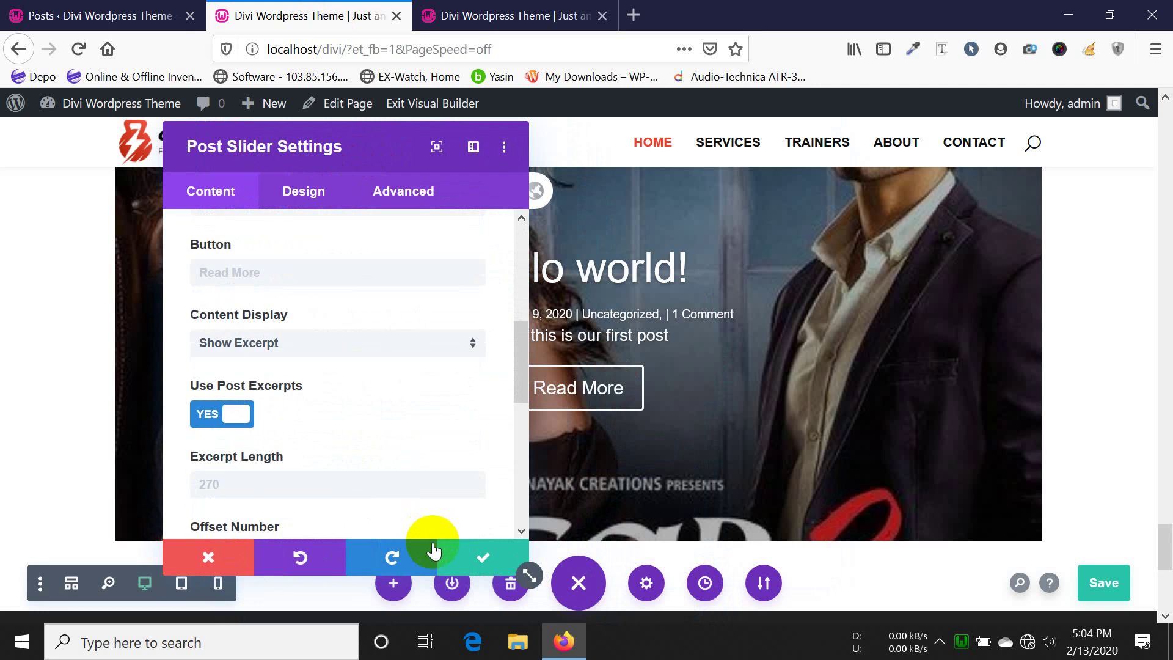
pyautogui.click(455, 560)
# - Insert a single-column row below the post slider
pyautogui.scroll(-3, 599, 420)
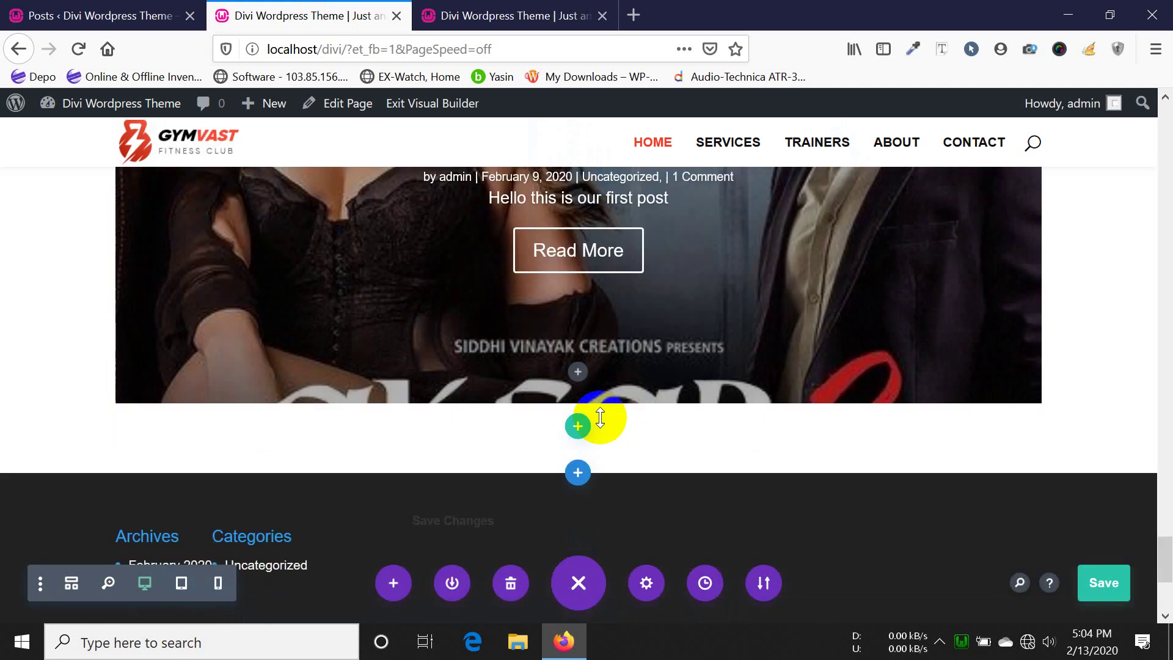
pyautogui.click(579, 373)
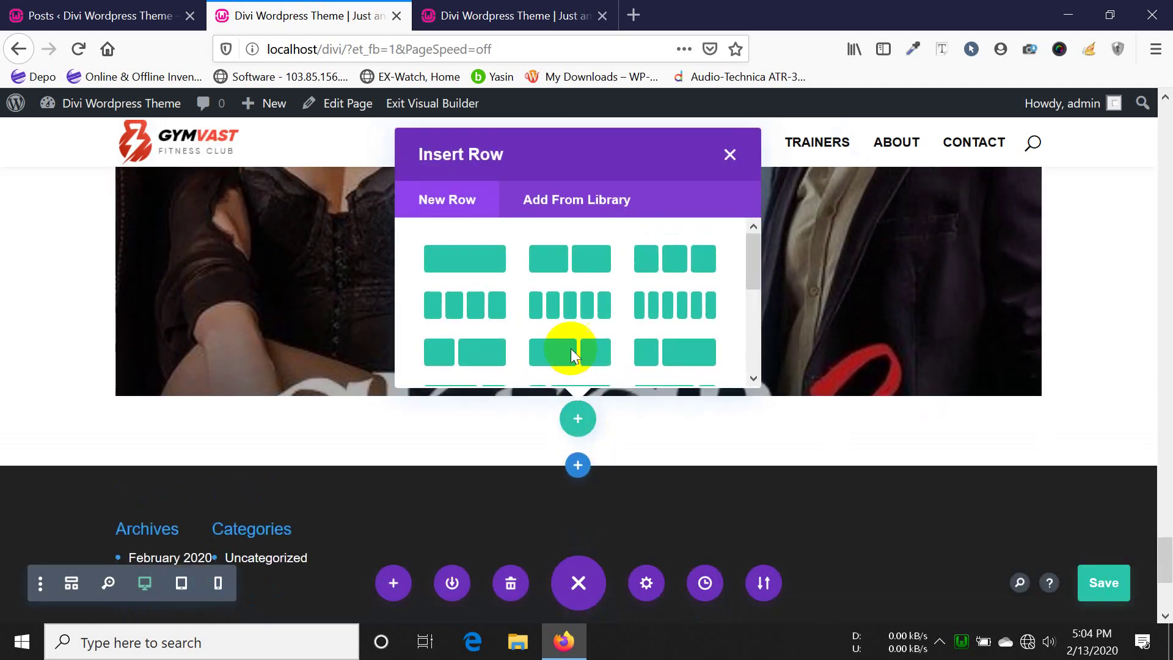
pyautogui.press('Escape')
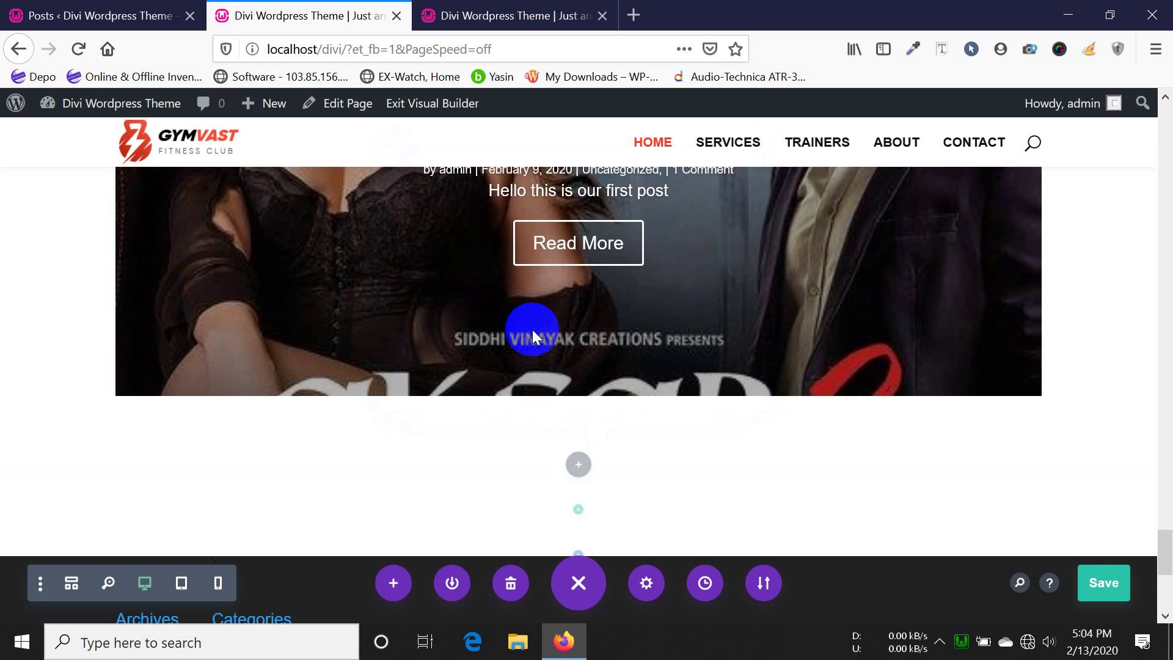
# - Look through the available modules and add a Number Counter module to the new row
pyautogui.click(533, 329)
pyautogui.scroll(-5, 589, 353)
pyautogui.scroll(-6, 590, 361)
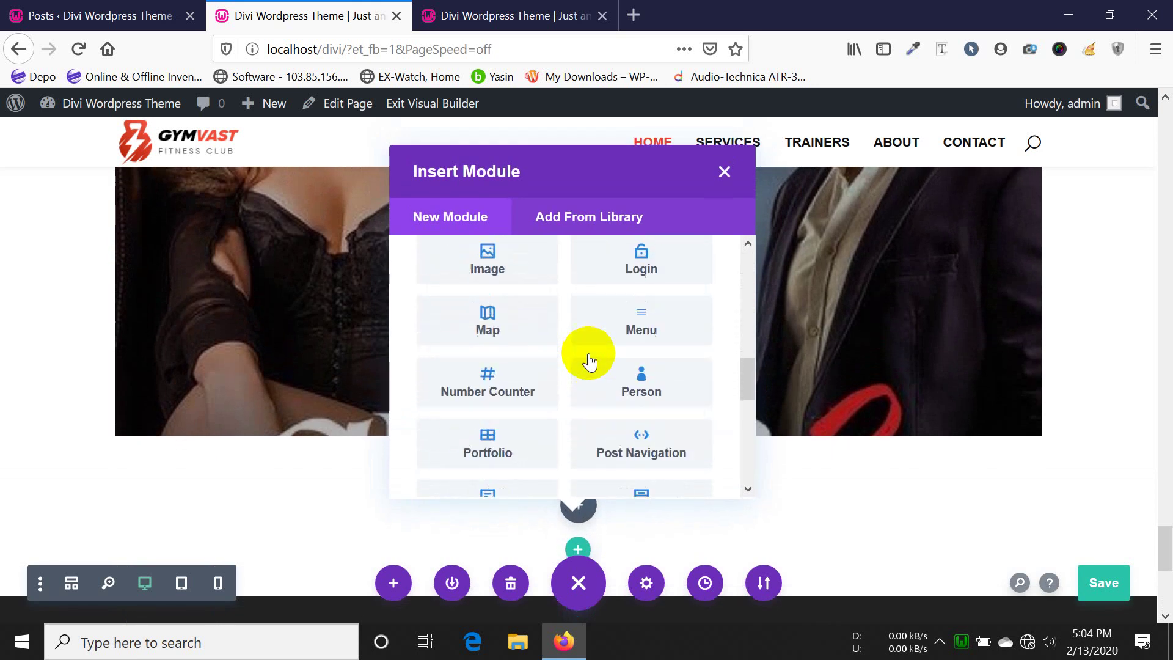
pyautogui.scroll(-1, 588, 360)
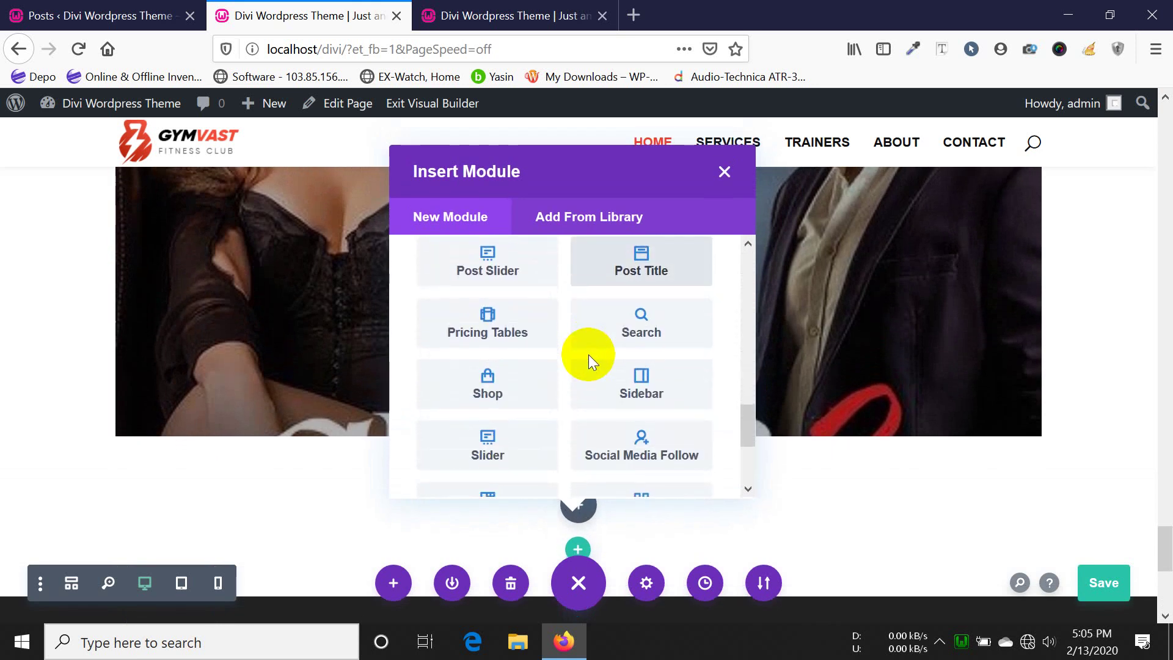
pyautogui.scroll(-2, 588, 360)
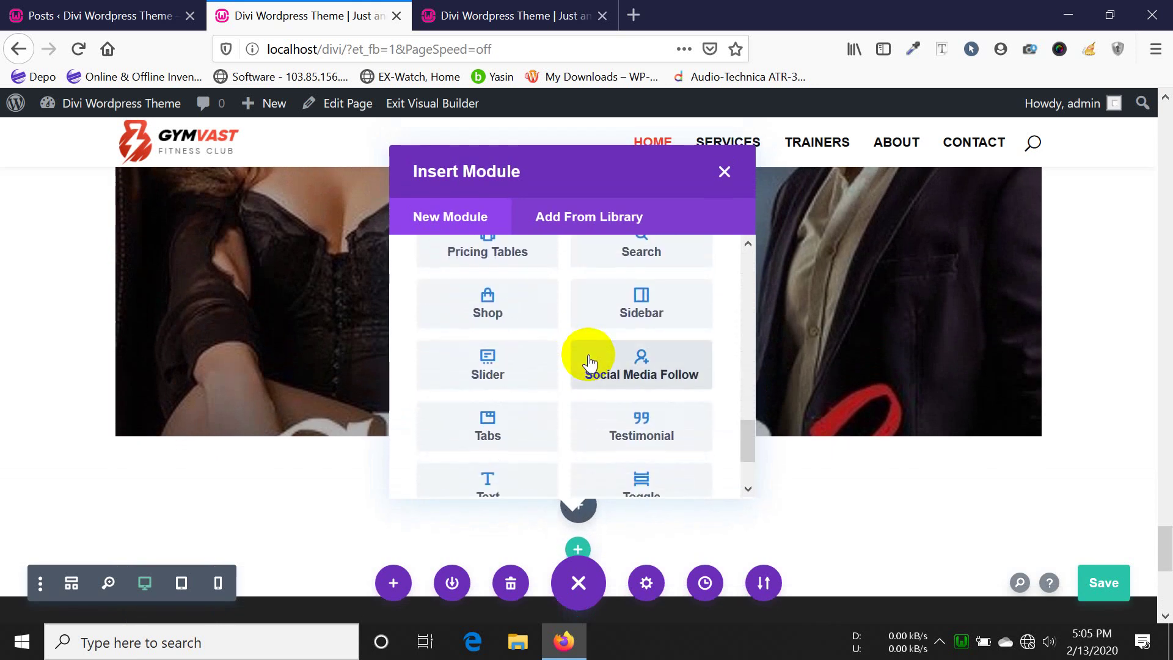
pyautogui.scroll(1, 589, 362)
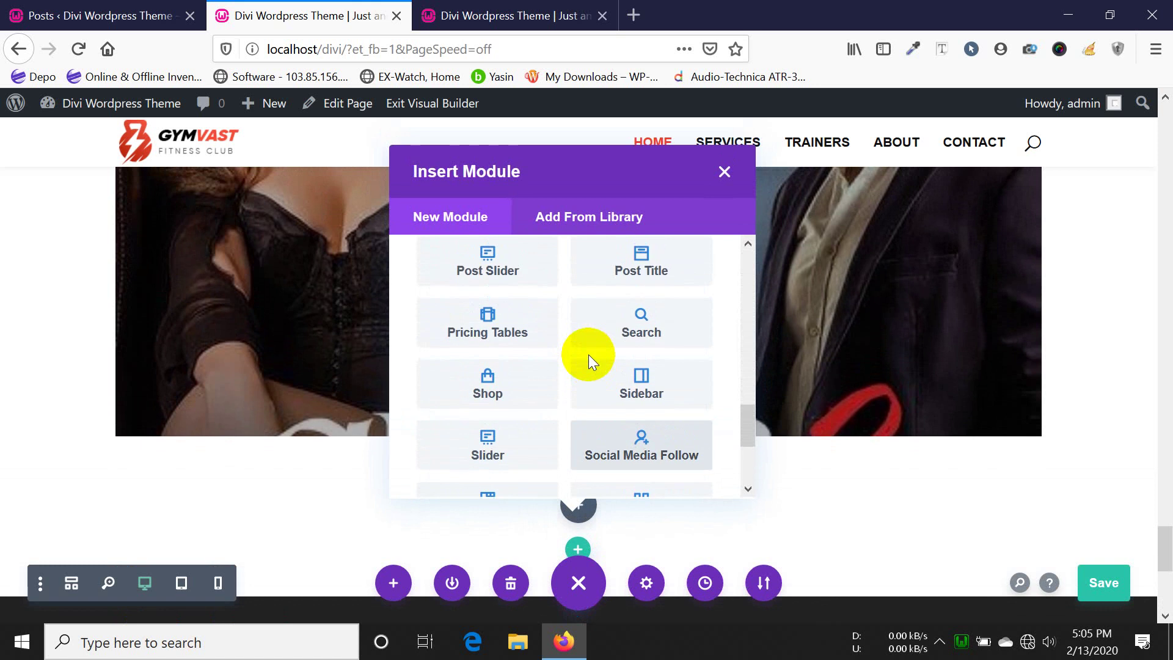
pyautogui.scroll(-3, 588, 355)
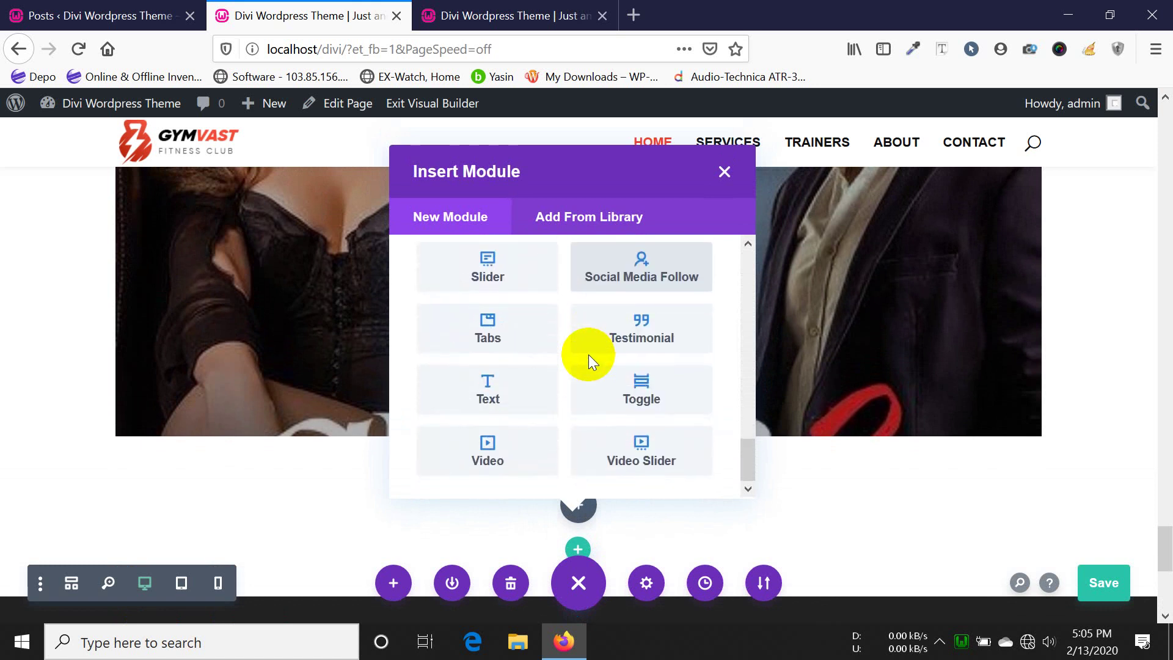
pyautogui.scroll(6, 589, 360)
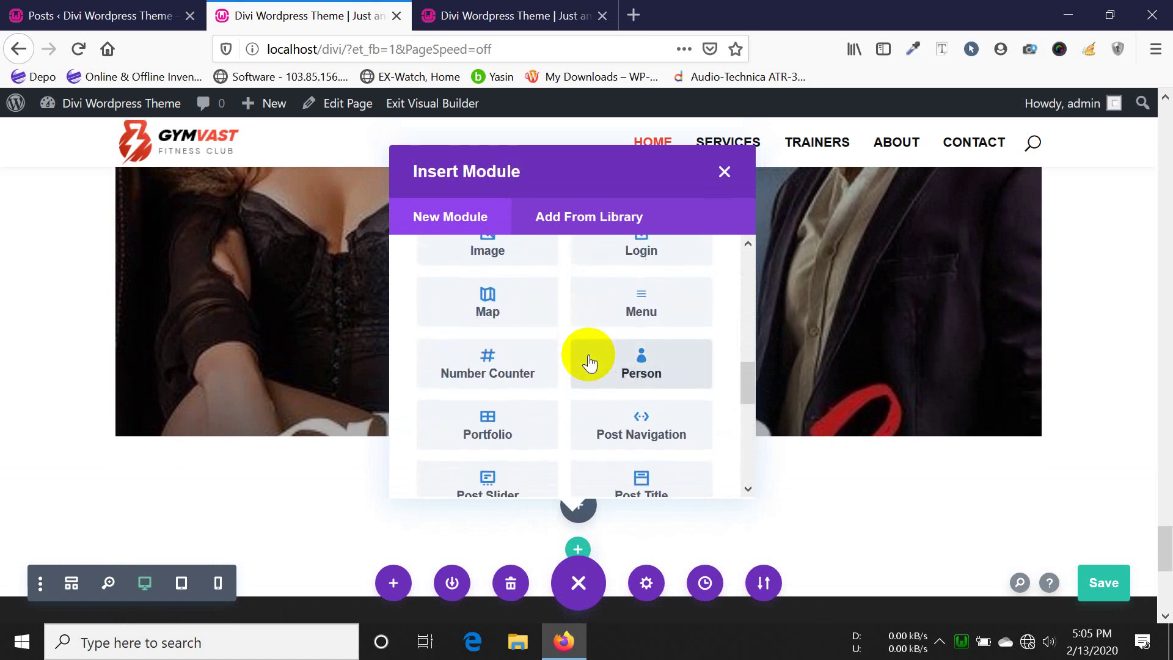
pyautogui.scroll(1, 590, 360)
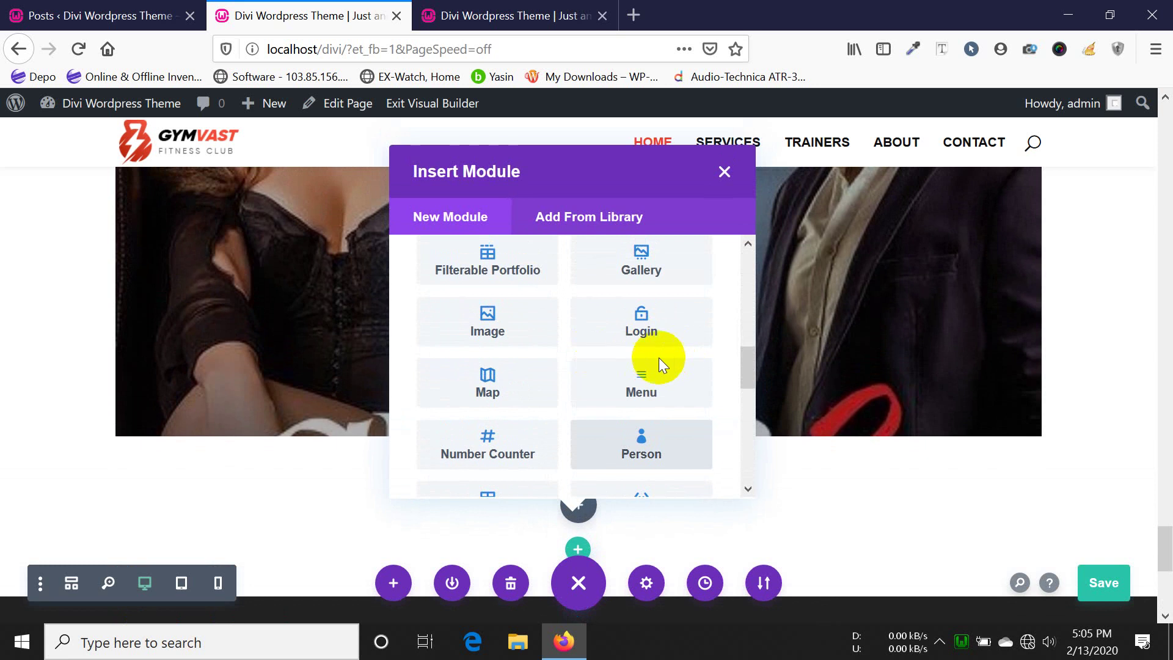
pyautogui.scroll(-1, 637, 359)
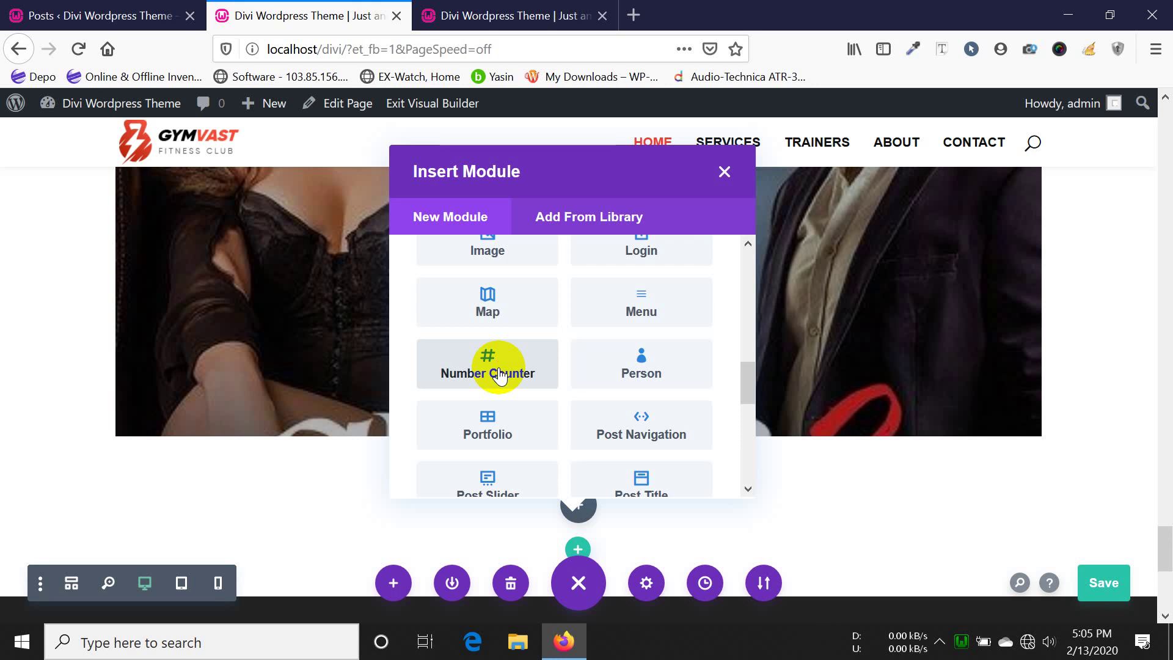
pyautogui.click(499, 373)
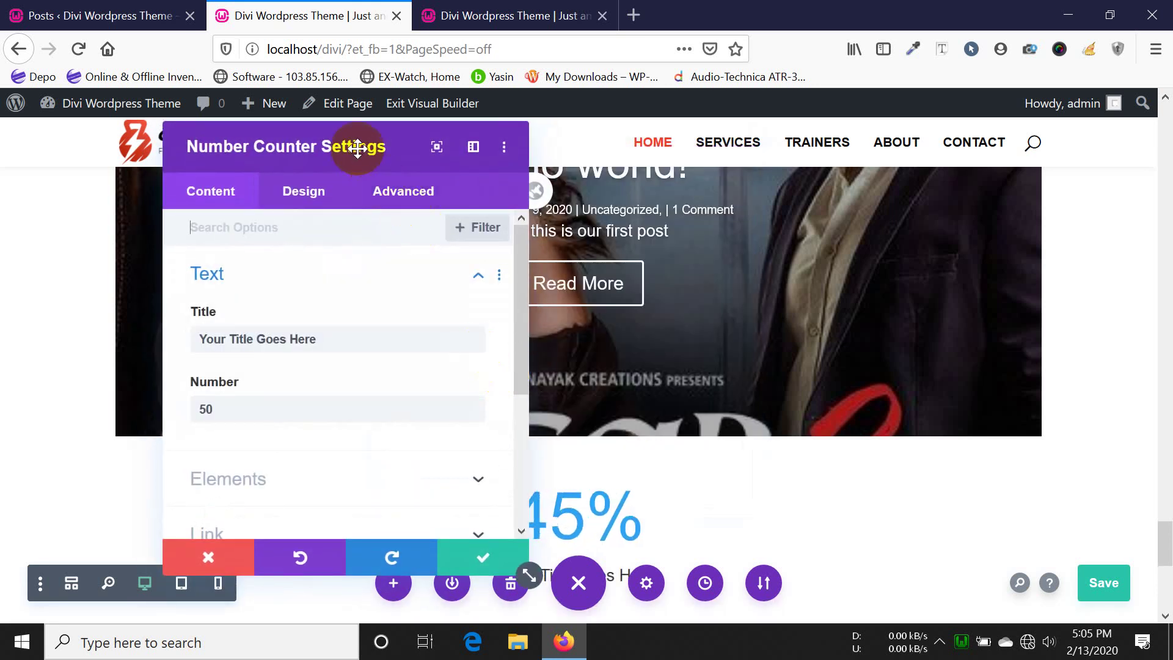
# - Inspect the number counter's preview on the page and apply its settings with the default title and number
pyautogui.moveTo(357, 147); pyautogui.dragTo(153, 157)
pyautogui.scroll(-3, 736, 479)
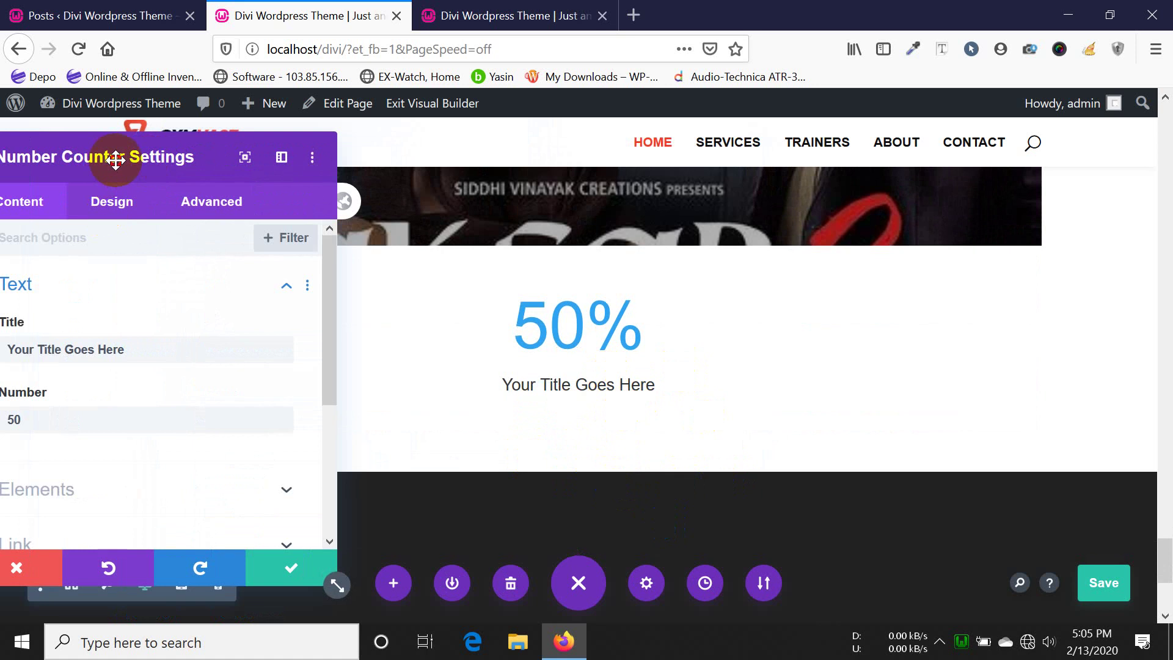
pyautogui.moveTo(114, 157); pyautogui.dragTo(358, 136)
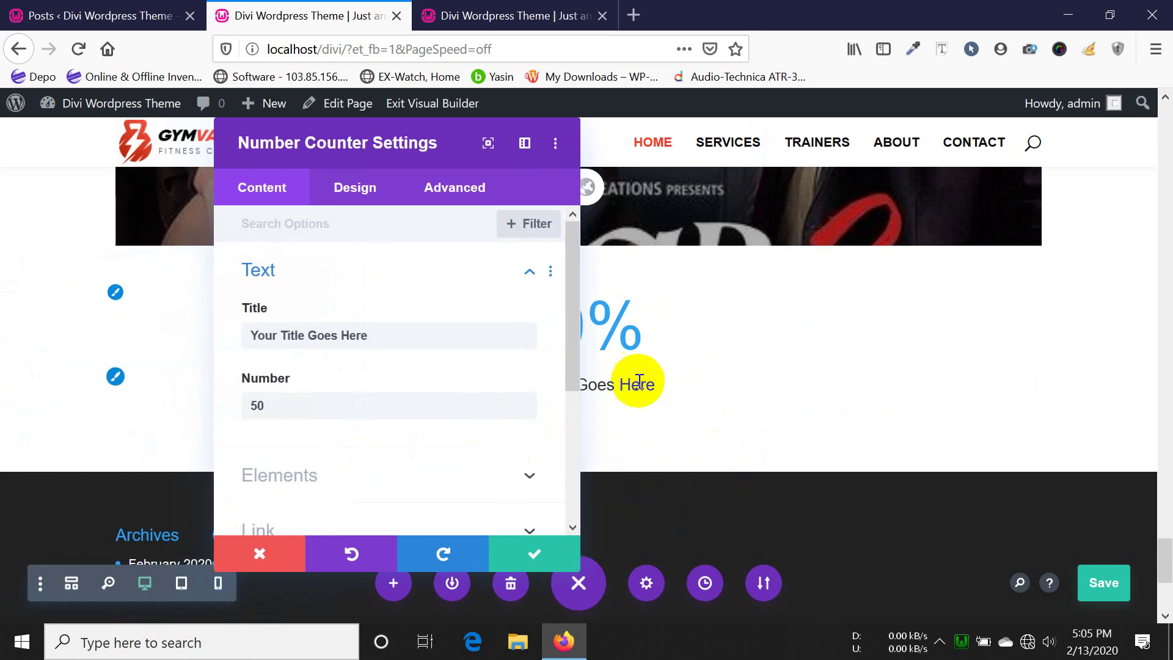
pyautogui.click(524, 550)
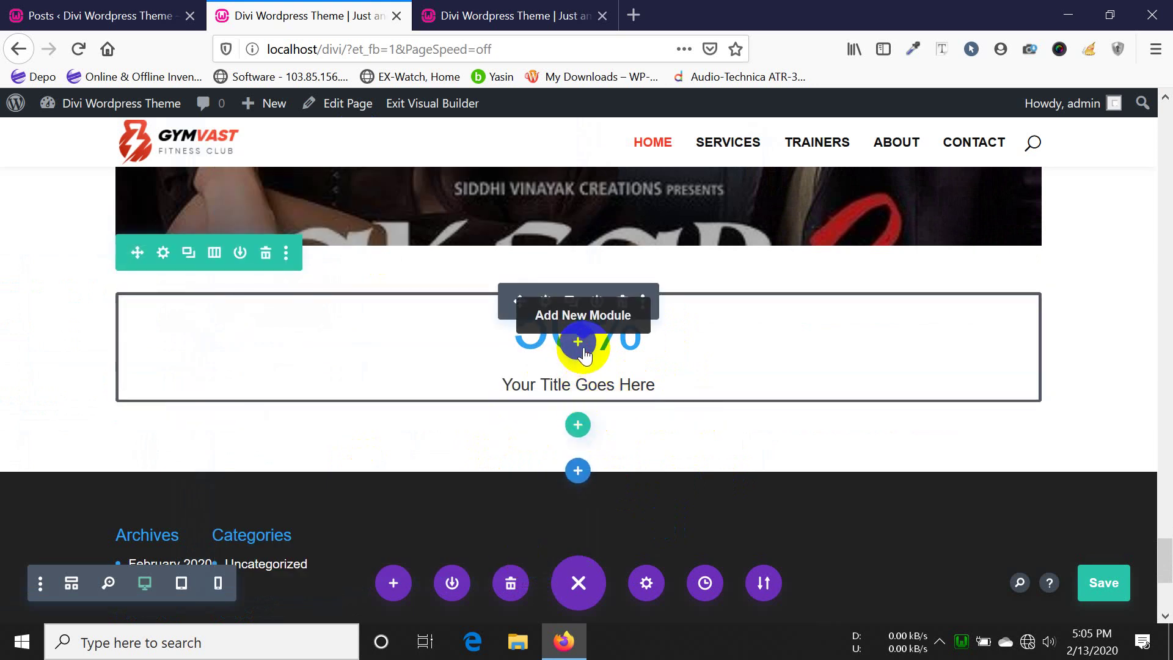
# - Add a Person module below the number counter
pyautogui.click(578, 342)
pyautogui.scroll(-5, 562, 482)
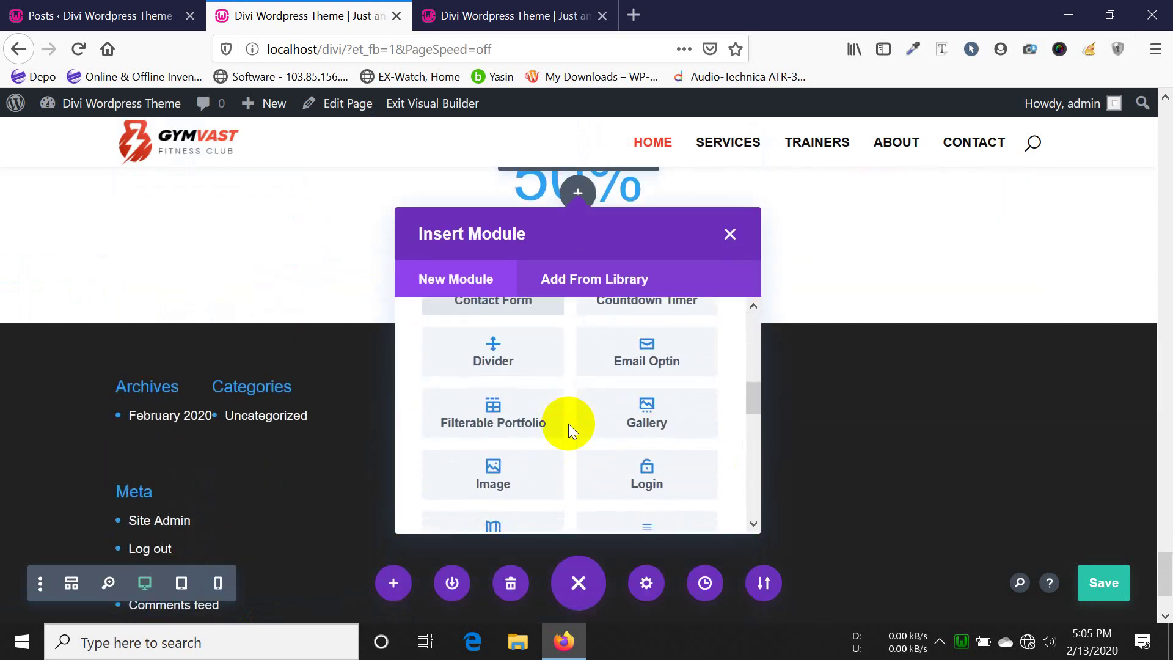
pyautogui.scroll(-5, 568, 424)
pyautogui.scroll(2, 568, 424)
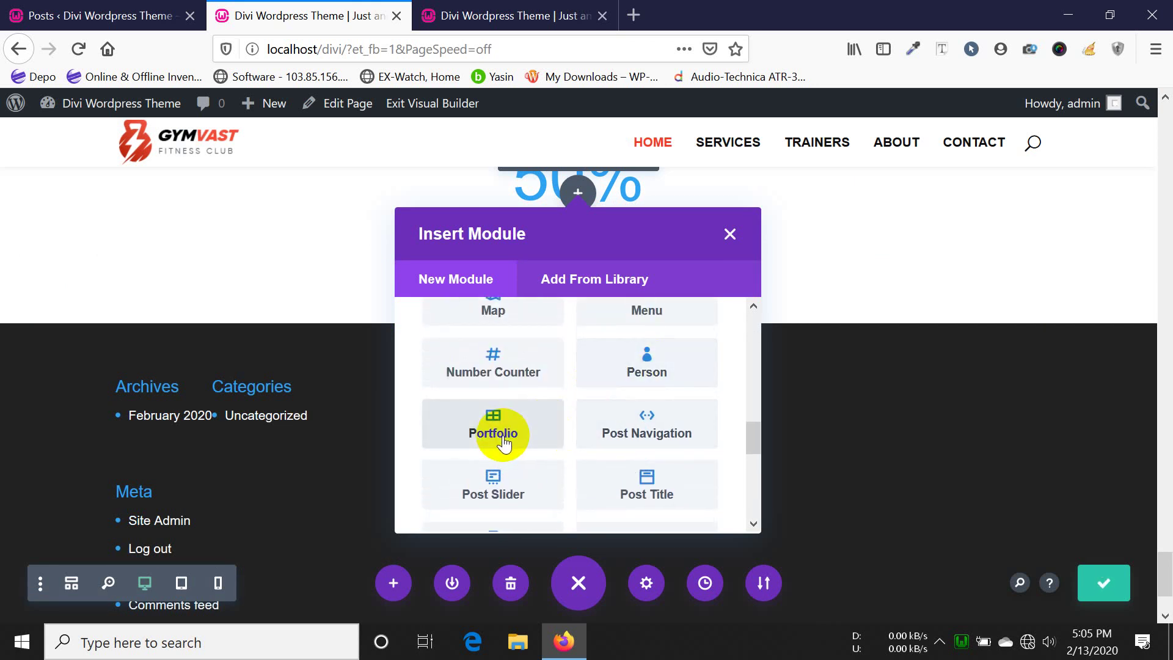
pyautogui.click(658, 357)
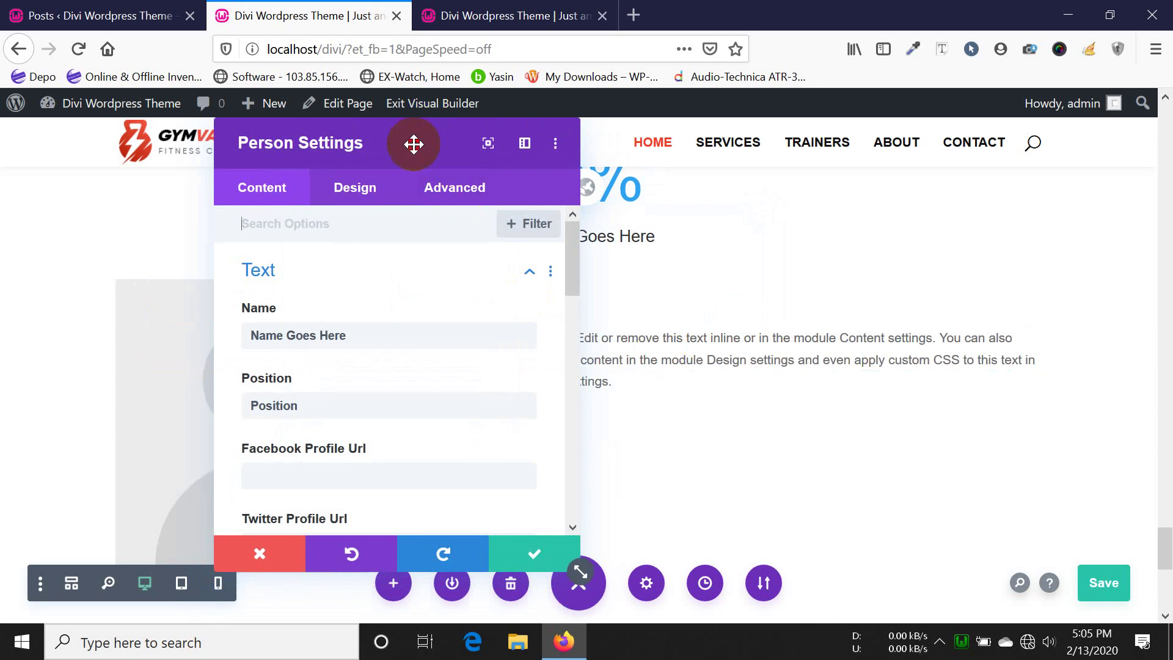
# - Enter the person's name in the Person module and set the position to Web Developer
pyautogui.moveTo(414, 141); pyautogui.dragTo(745, 164)
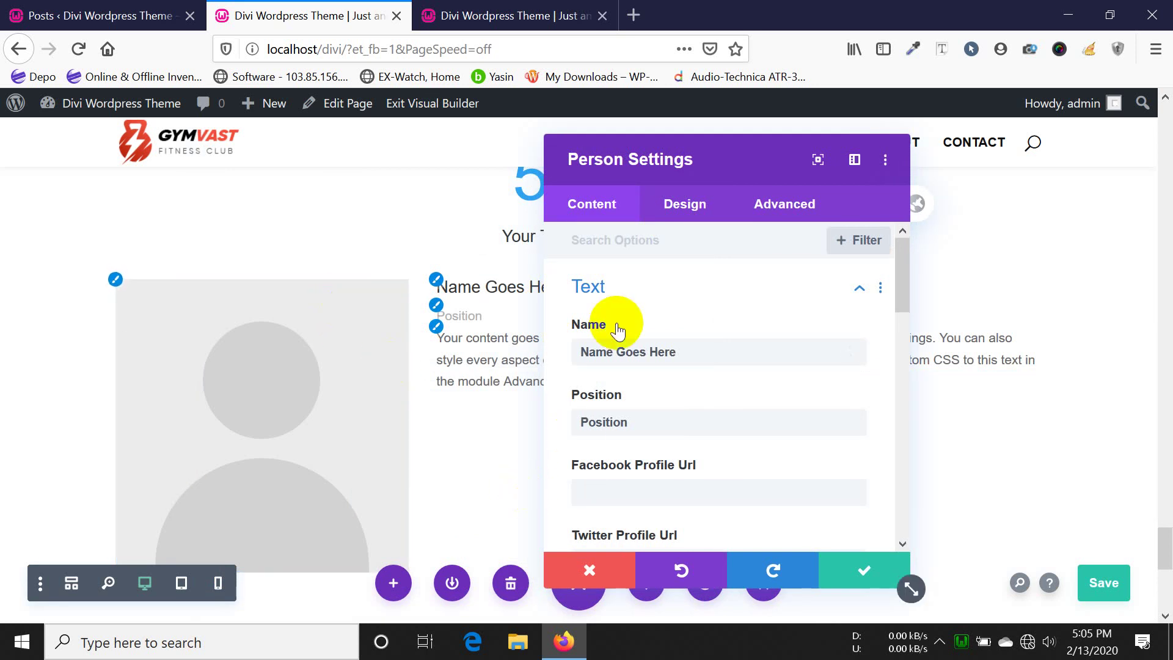
pyautogui.moveTo(715, 343); pyautogui.dragTo(452, 400)
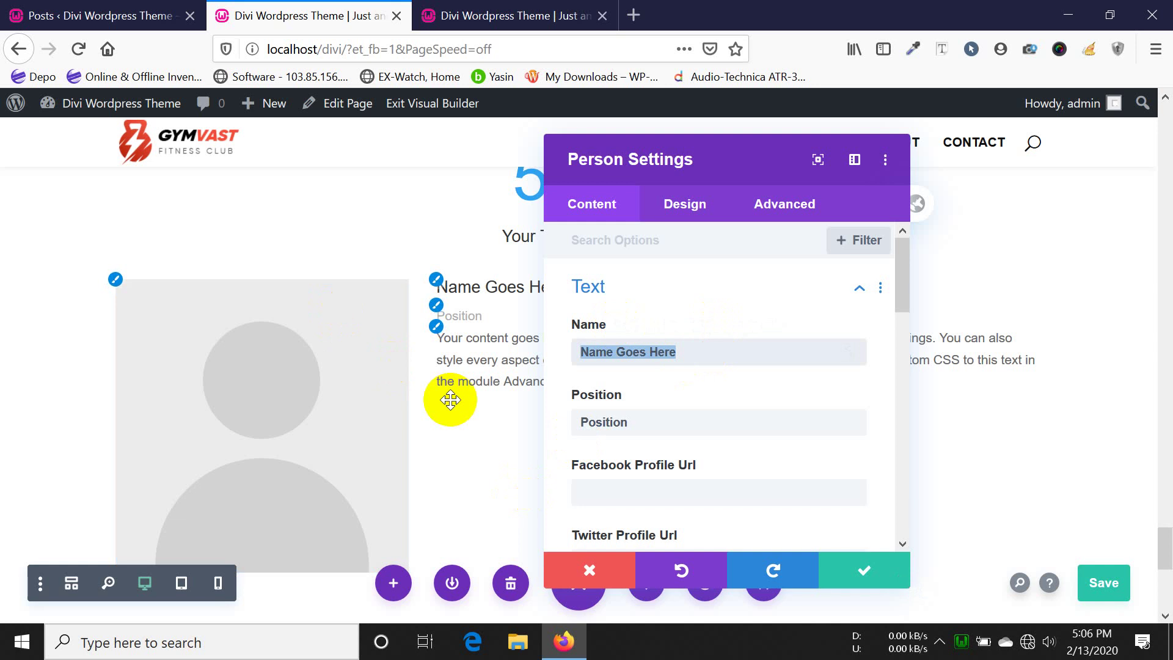
pyautogui.write('Raymon')
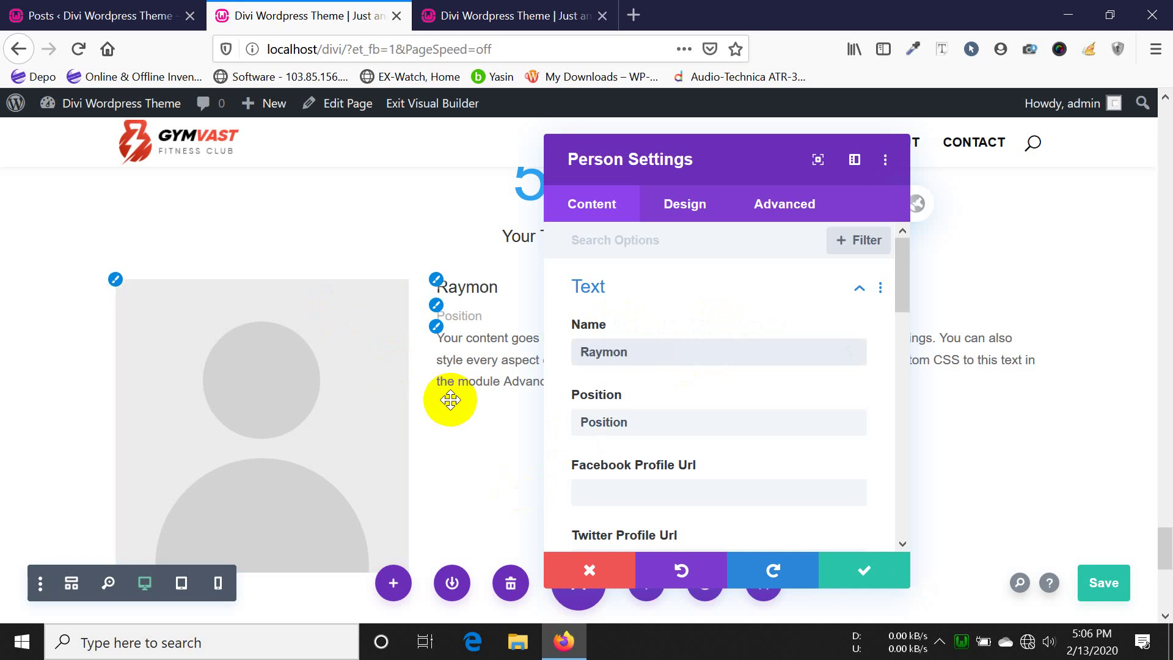
pyautogui.moveTo(625, 421); pyautogui.dragTo(555, 420)
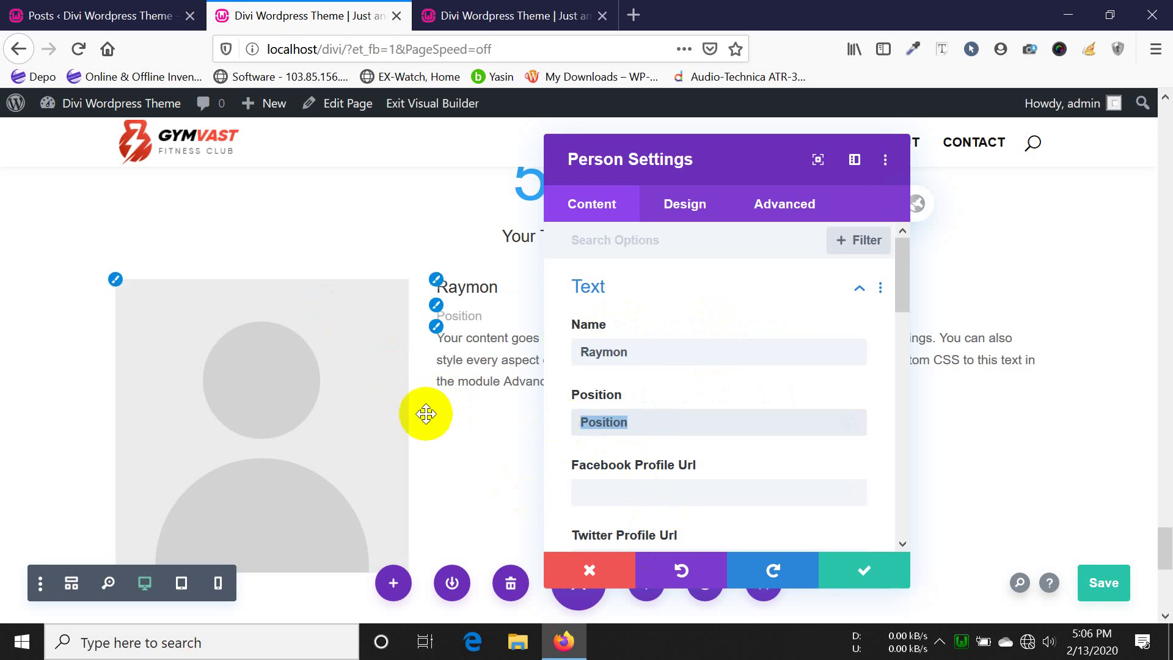
pyautogui.write('Web Developer')
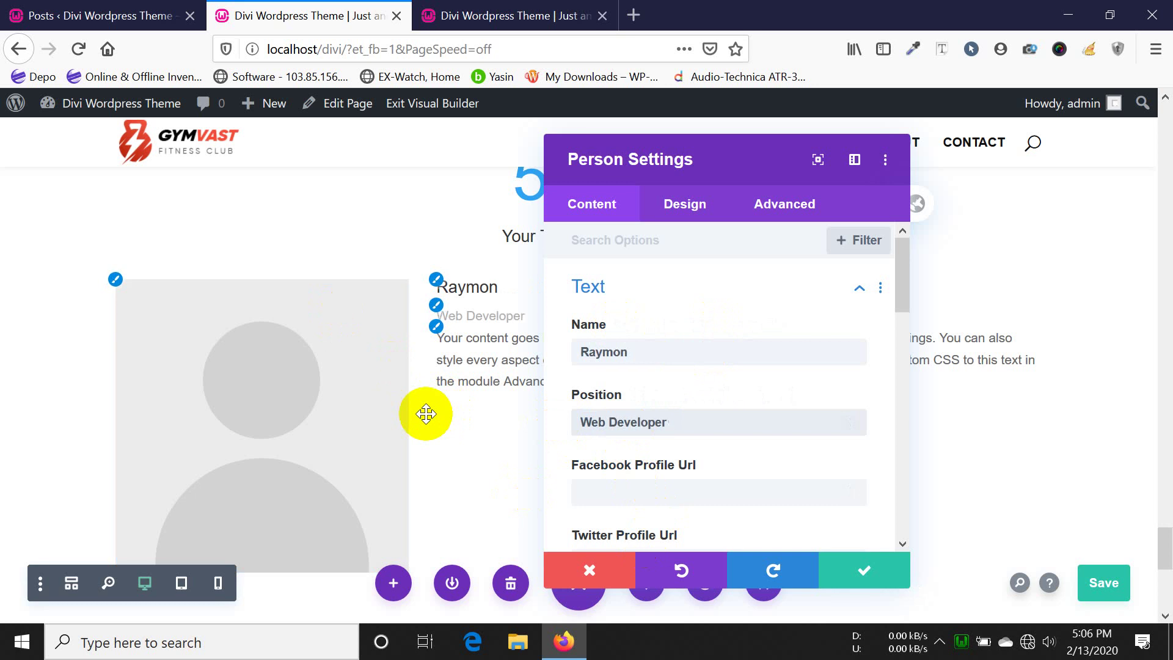
# - Set the Person module's Facebook, Twitter and LinkedIn profile URLs to #
pyautogui.scroll(-2, 687, 405)
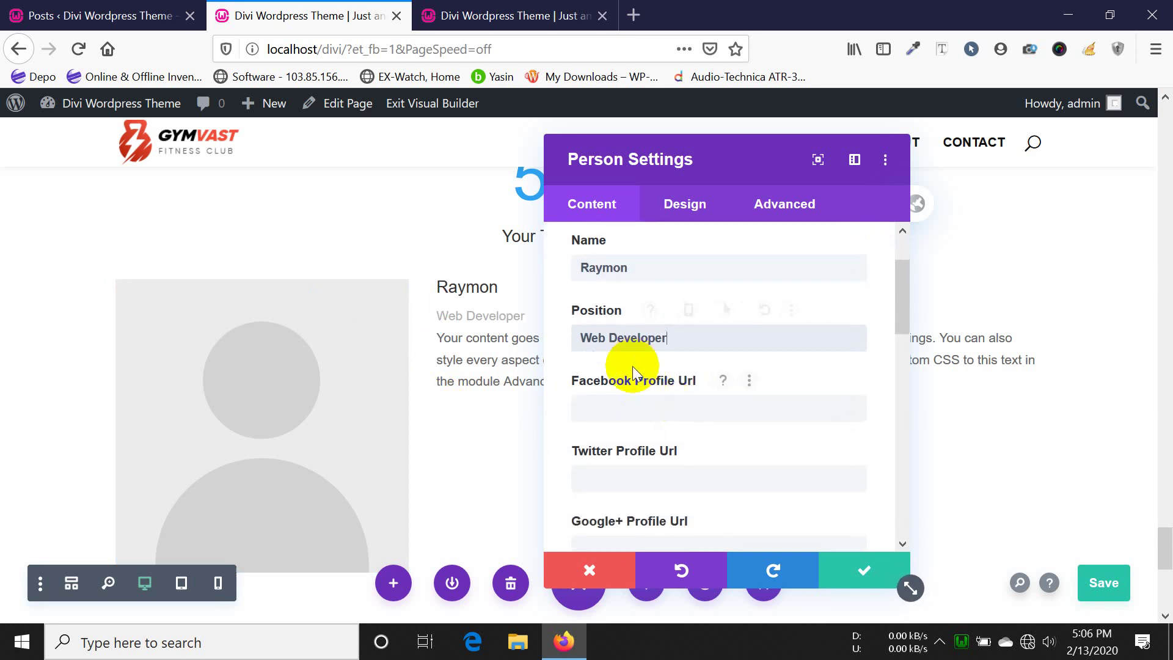
pyautogui.click(619, 411)
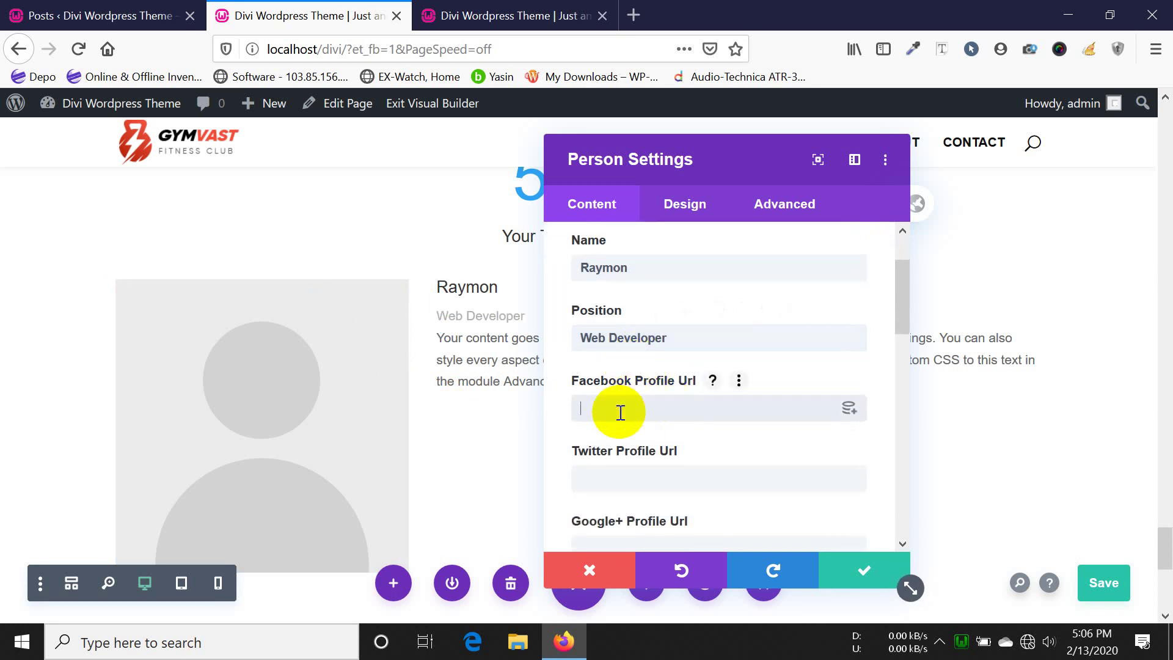
pyautogui.write('#')
pyautogui.click(619, 473)
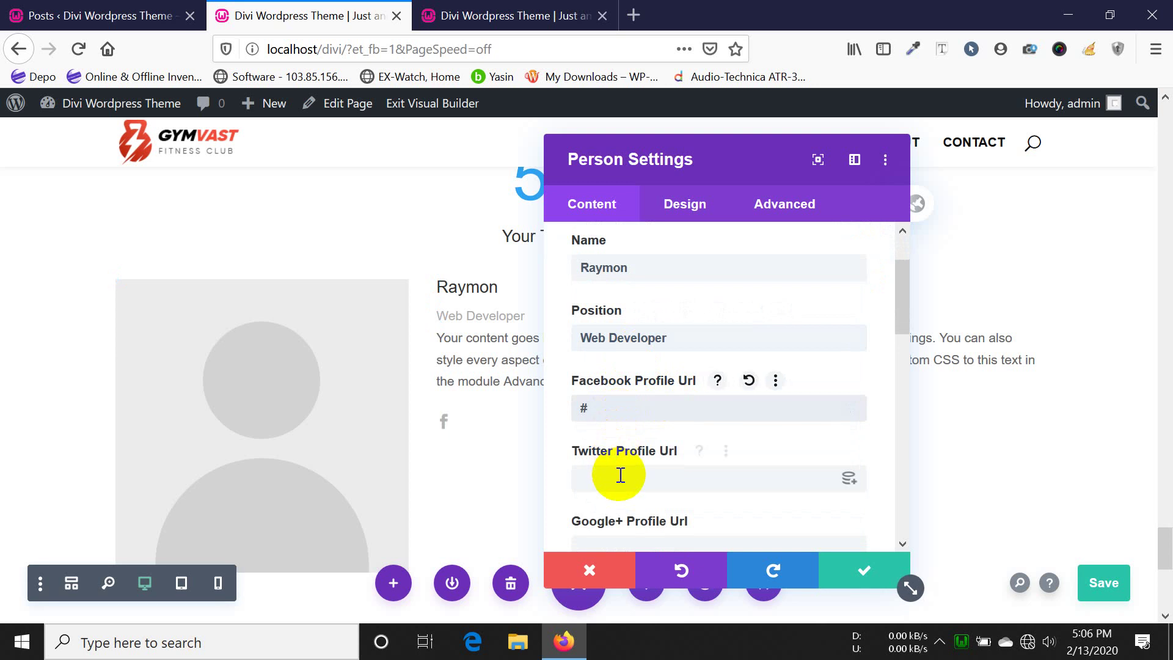
pyautogui.scroll(-5, 625, 477)
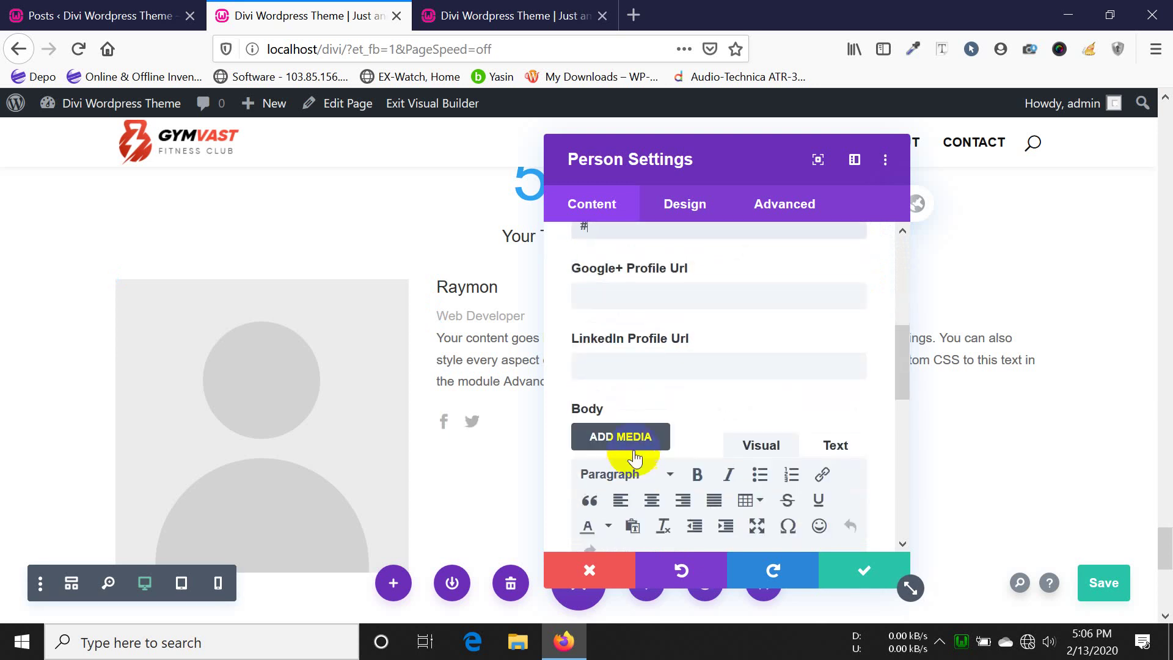
pyautogui.click(629, 367)
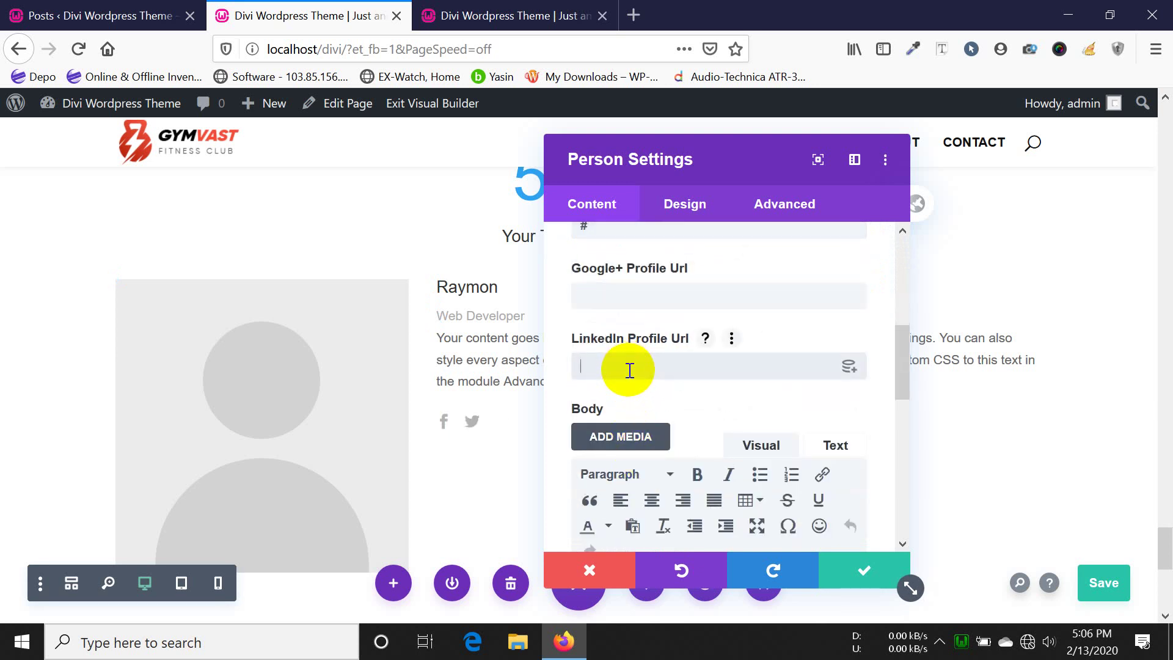
# - Keep the default body text and set the person's image to slide-3.png from the media library
pyautogui.scroll(-2, 702, 353)
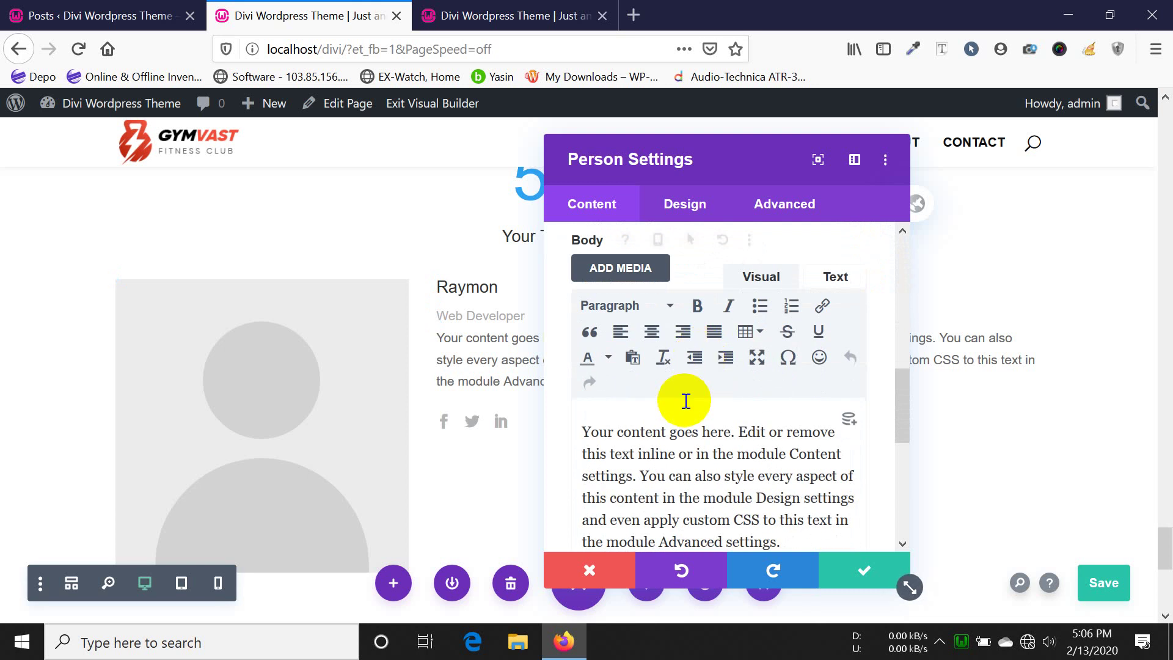
pyautogui.hotkey('ctrl', 'a')
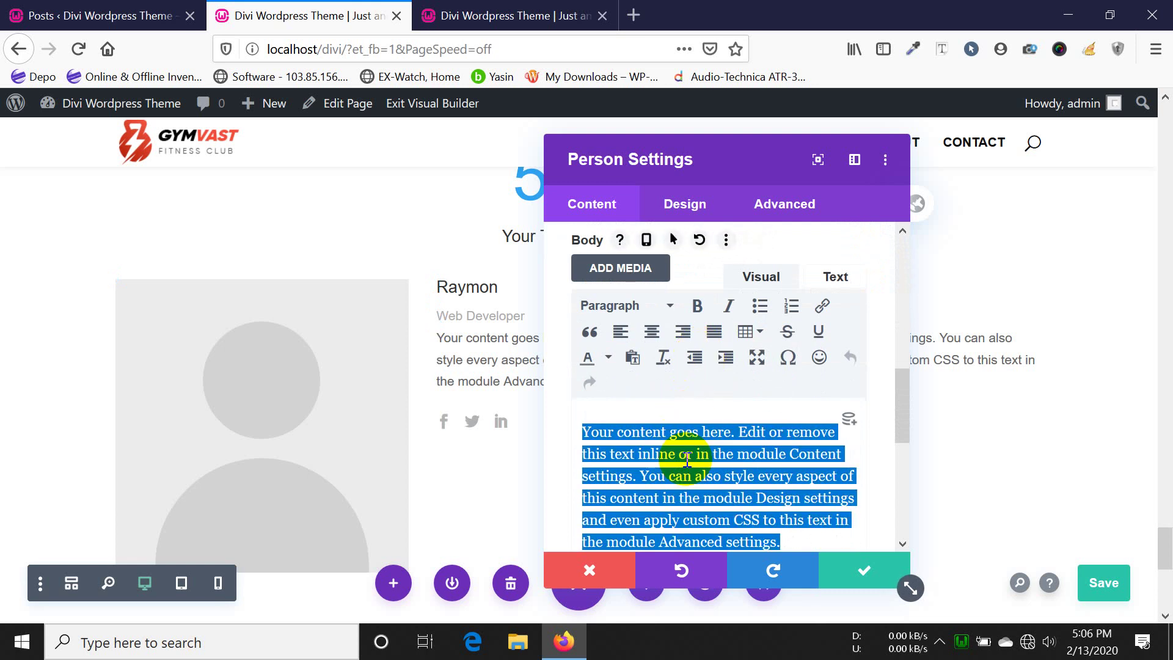
pyautogui.scroll(-3, 759, 385)
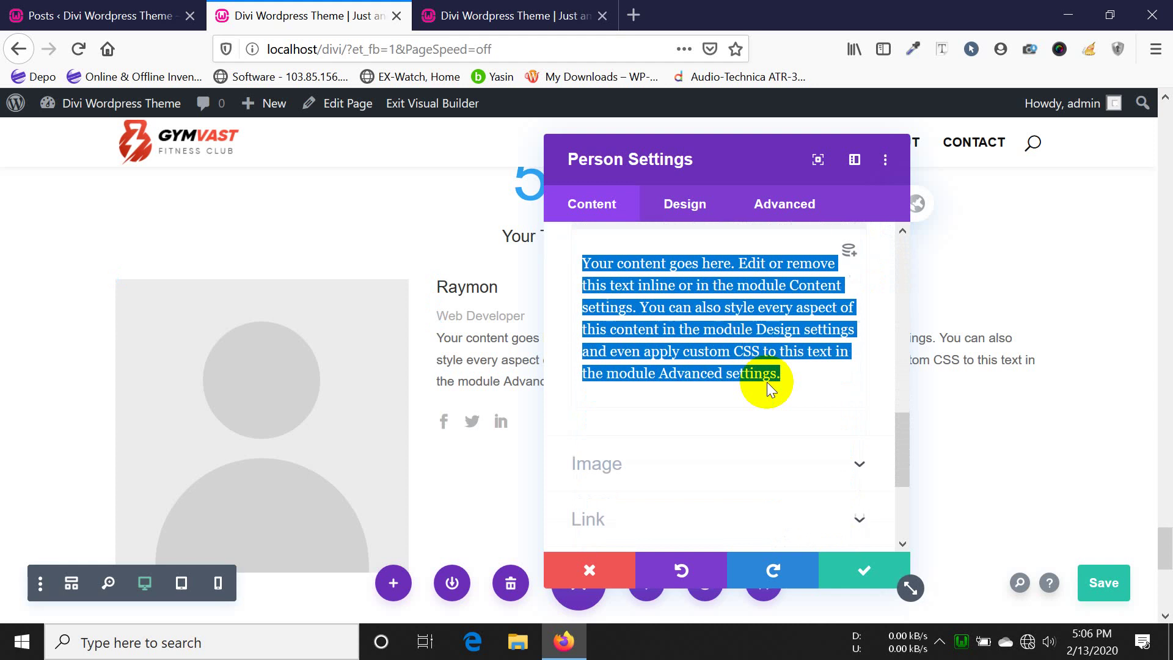
pyautogui.scroll(-2, 715, 437)
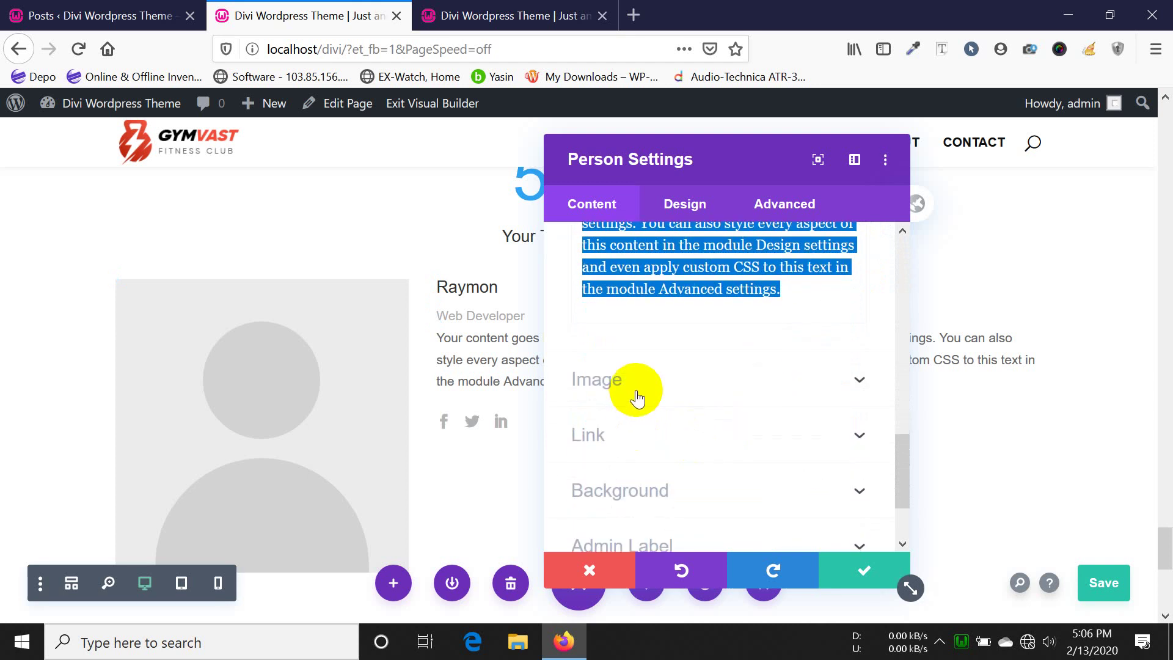
pyautogui.click(639, 394)
pyautogui.click(734, 393)
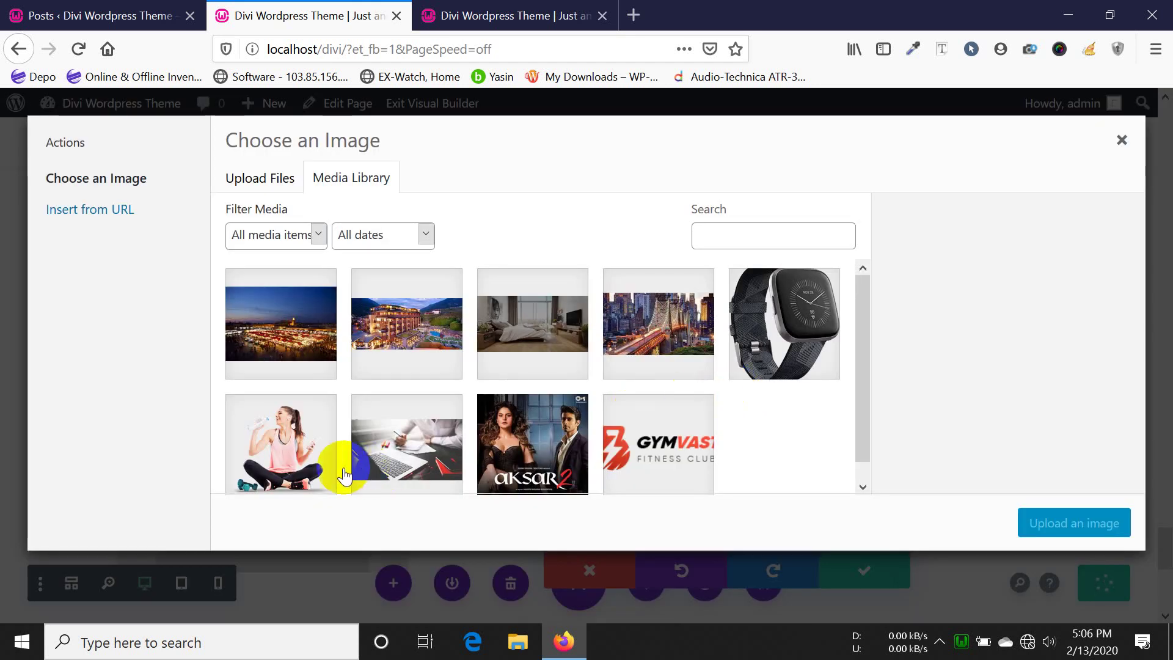
pyautogui.click(327, 446)
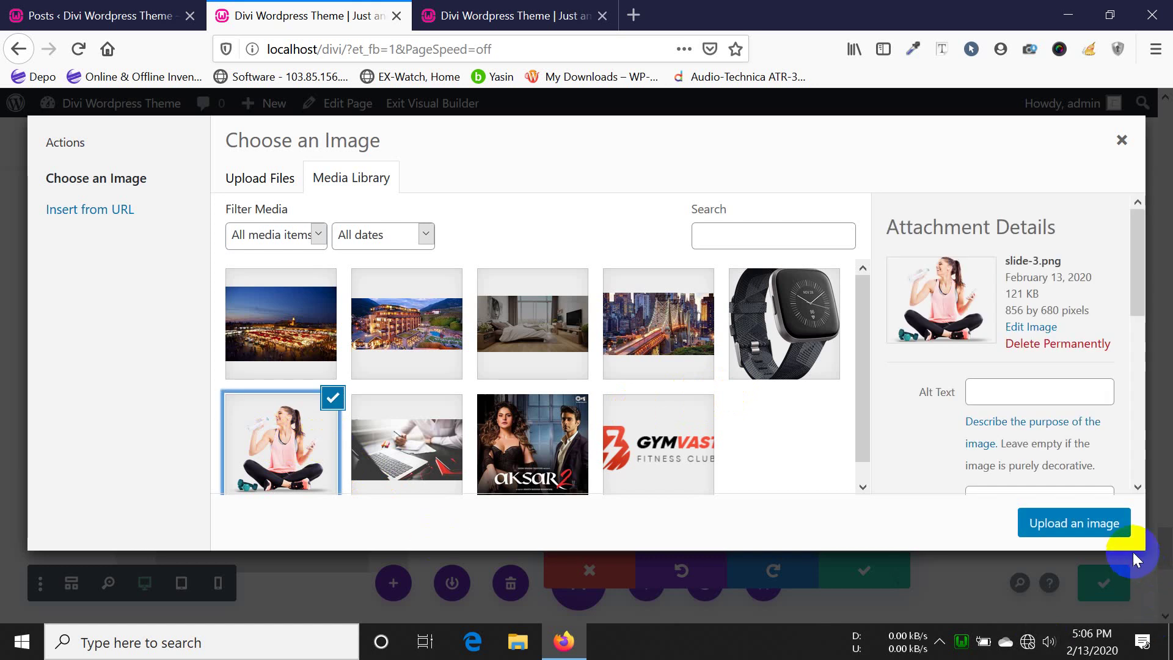
pyautogui.click(1098, 527)
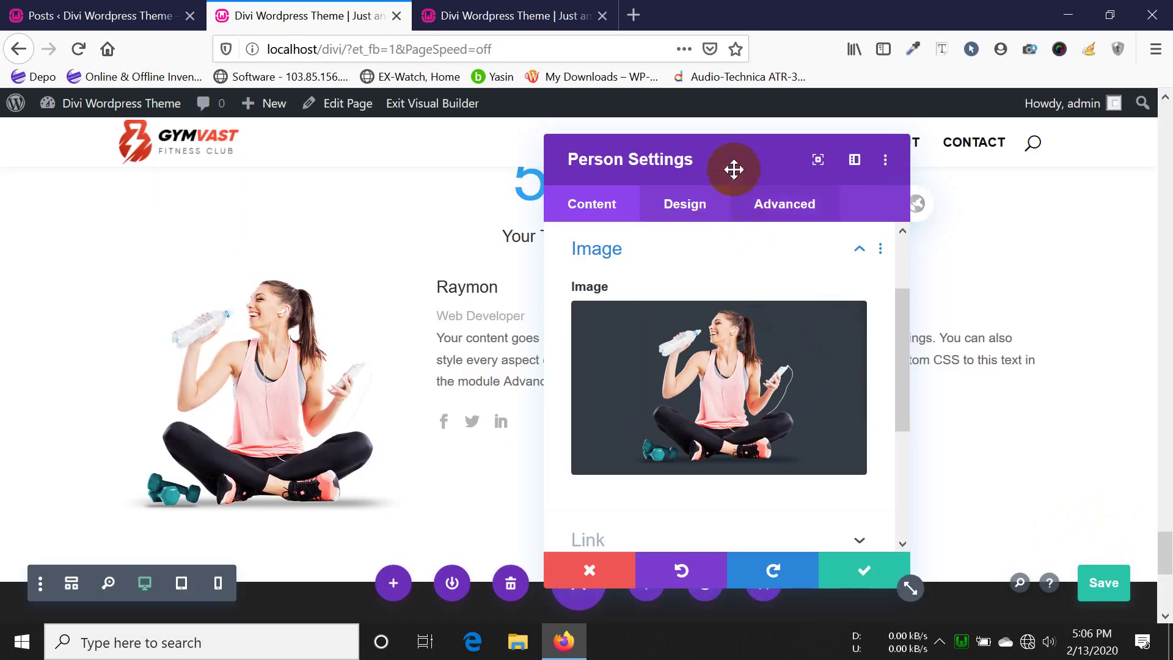
# - Color the person's social icons red and enable a custom icon font size of 24px
pyautogui.moveTo(733, 168); pyautogui.dragTo(798, 163)
pyautogui.scroll(-4, 843, 480)
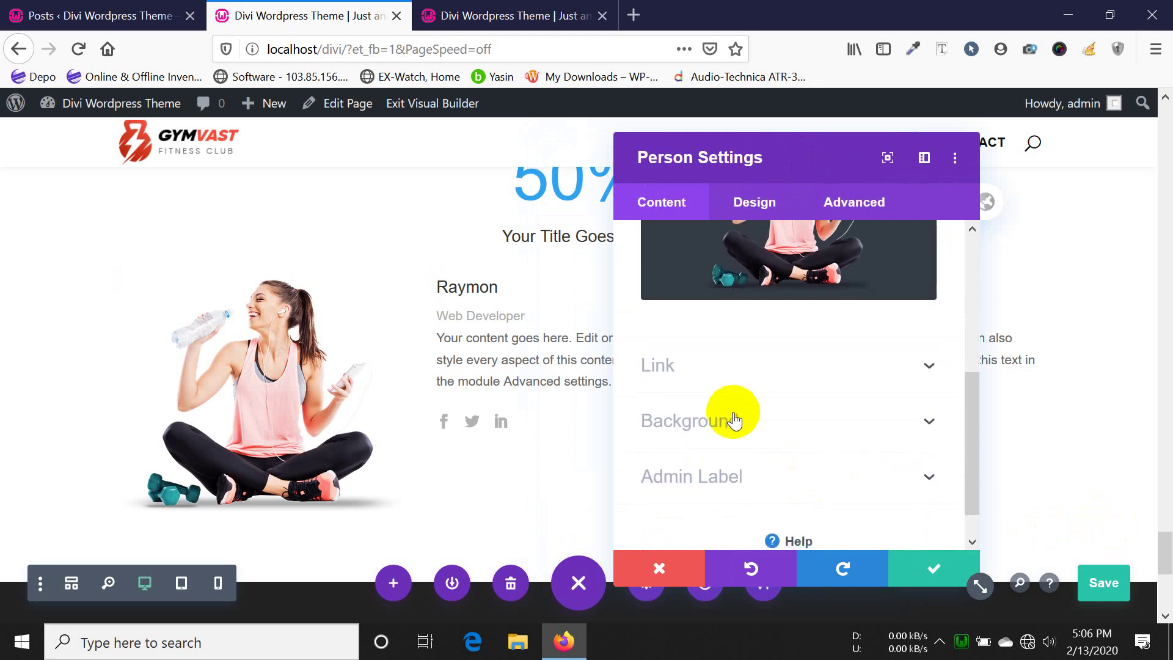
pyautogui.click(754, 208)
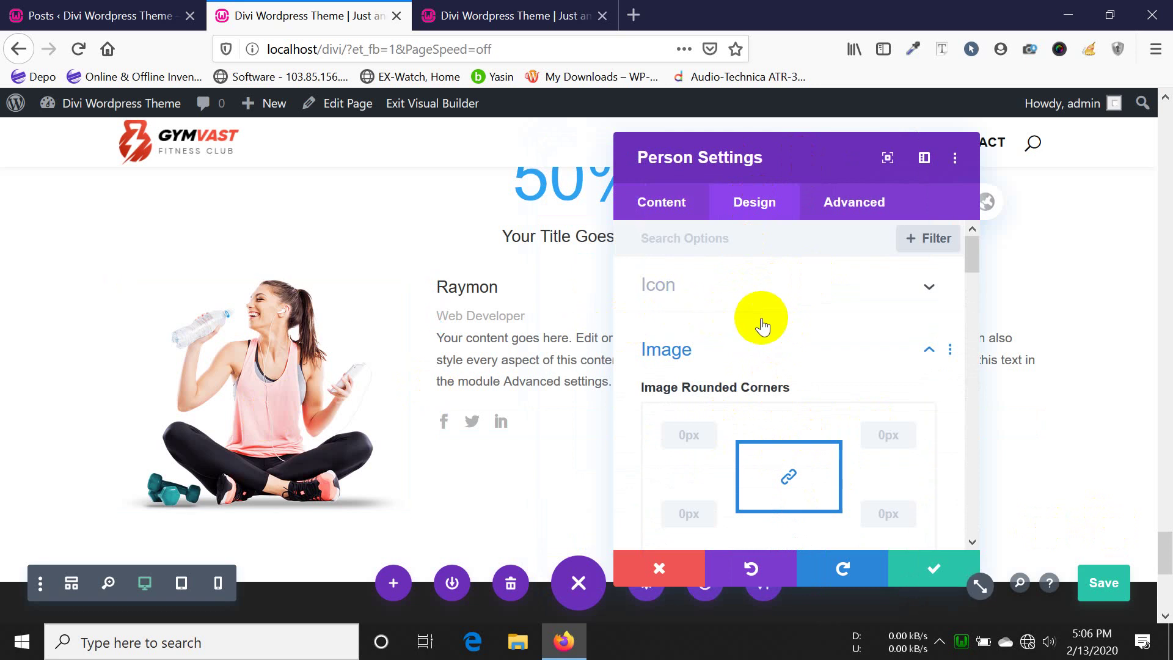
pyautogui.click(732, 299)
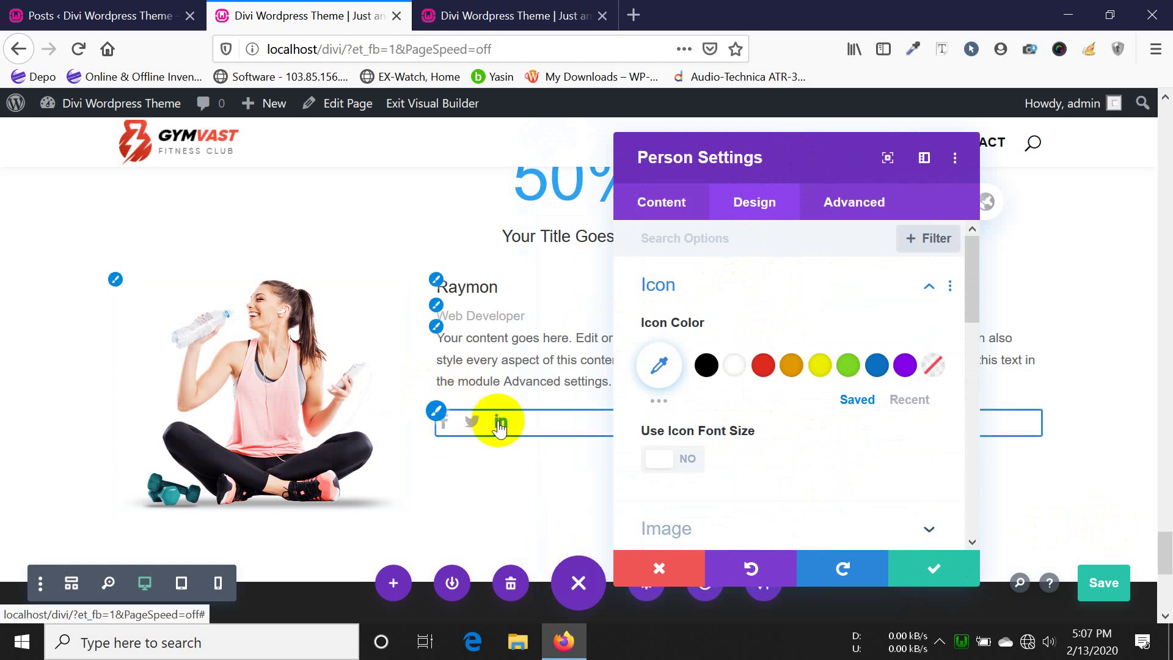
pyautogui.click(763, 369)
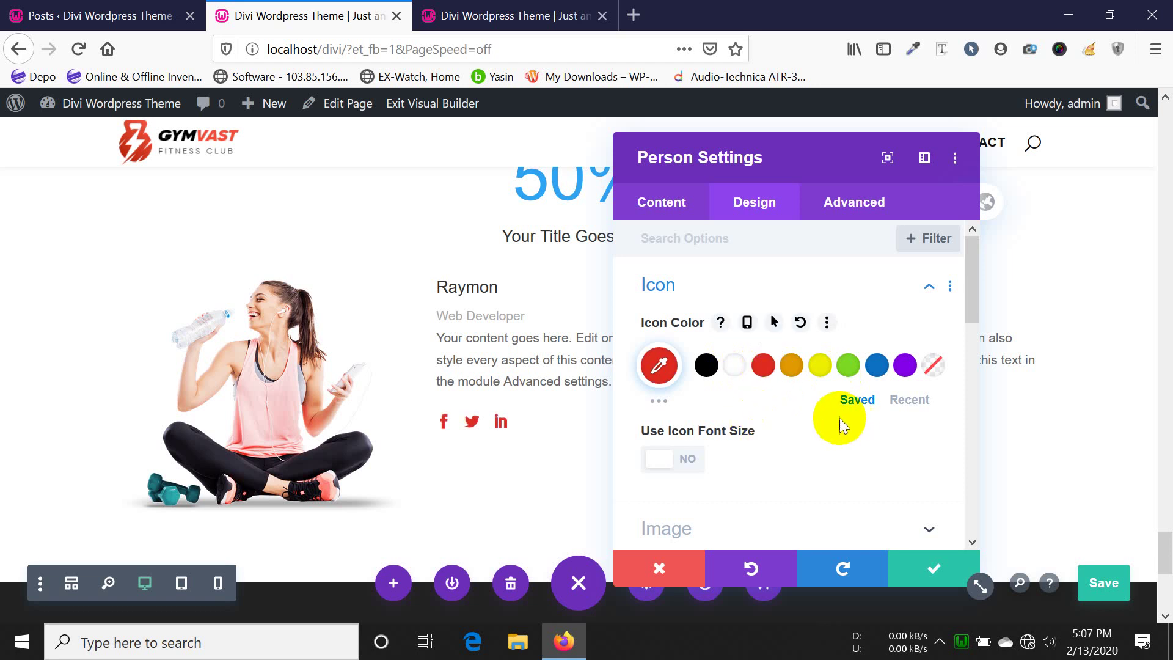
pyautogui.click(657, 461)
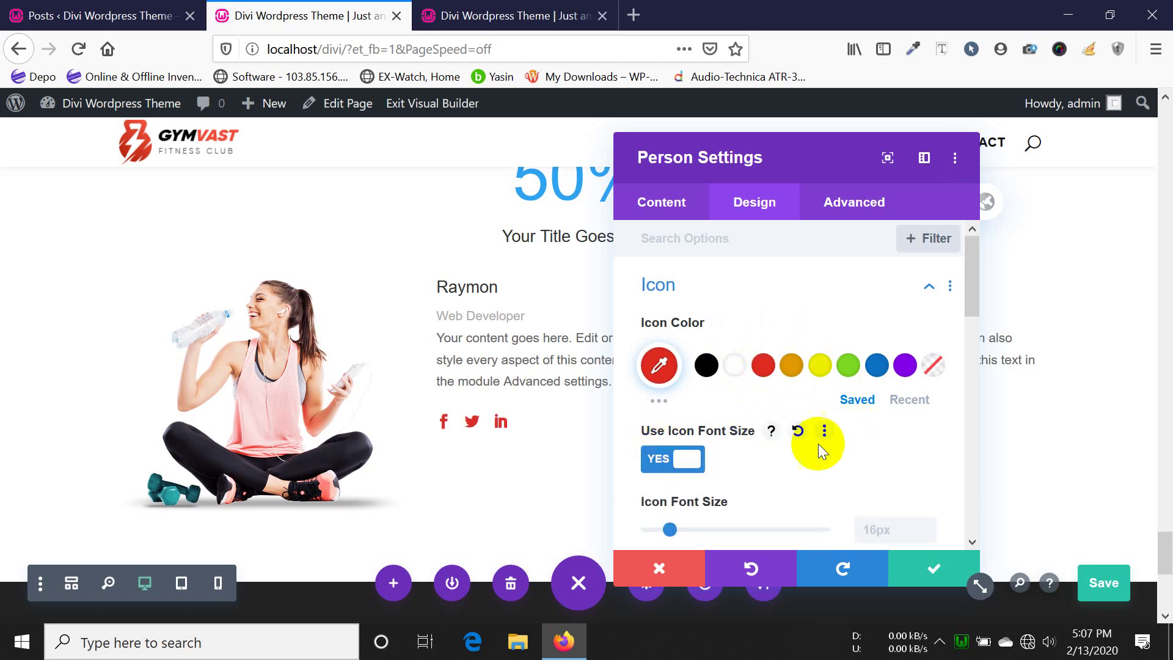
pyautogui.scroll(-2, 866, 434)
pyautogui.click(885, 439)
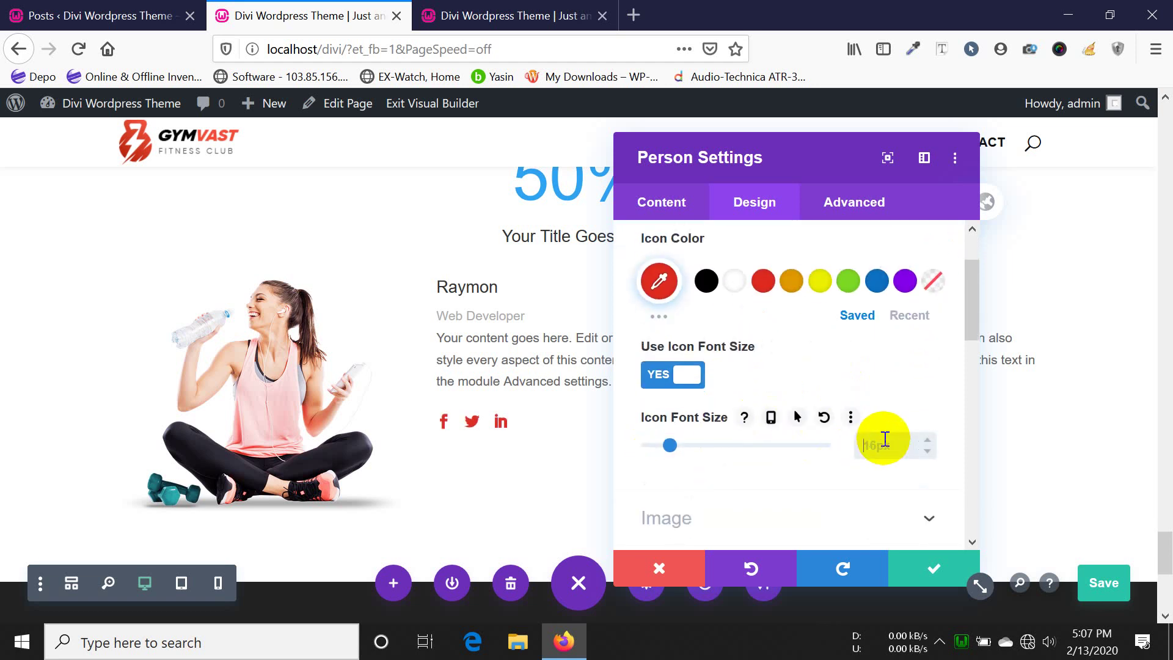
pyautogui.write('24px')
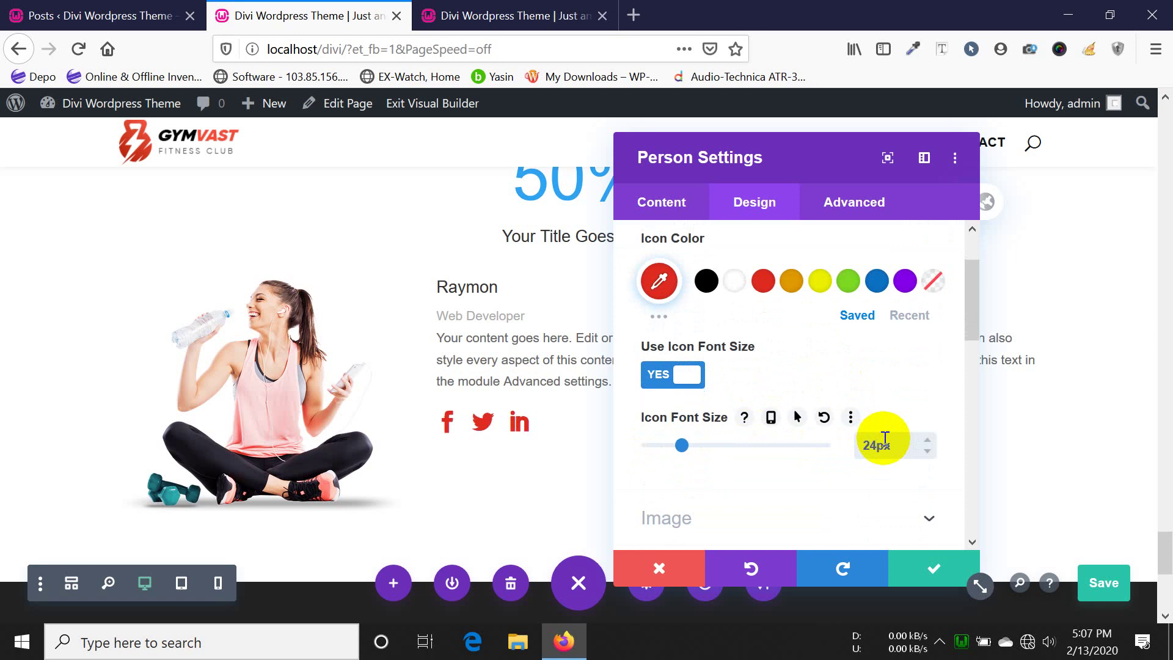
# - Give the person's image a 5px border in red
pyautogui.scroll(-3, 855, 399)
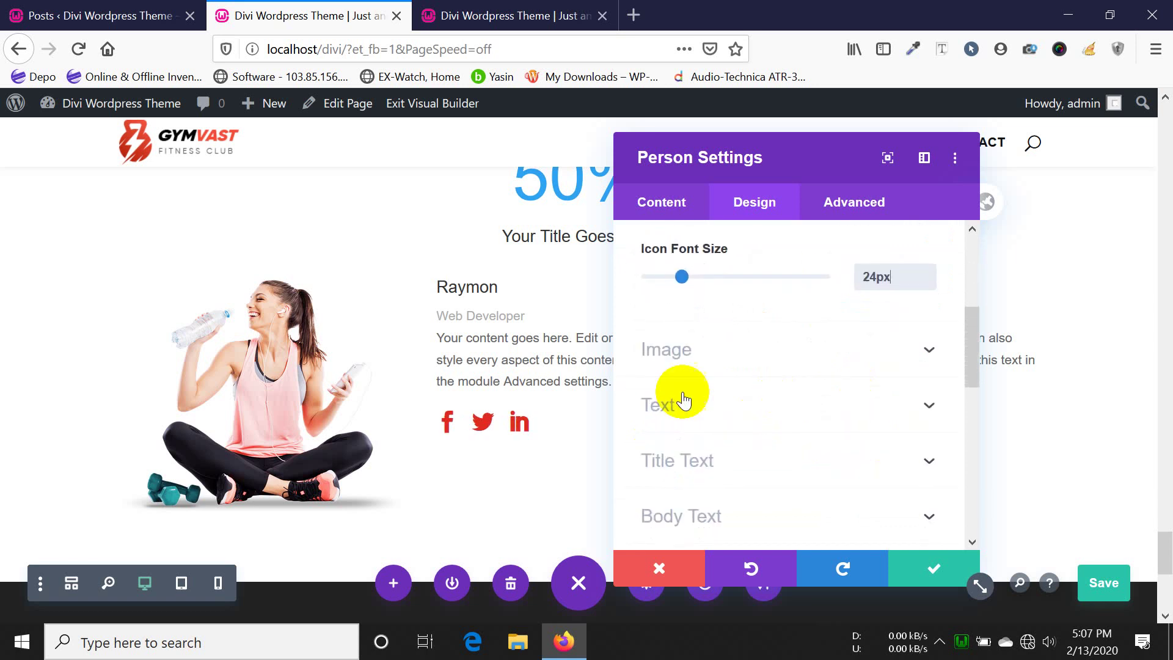
pyautogui.click(727, 354)
pyautogui.scroll(-5, 736, 400)
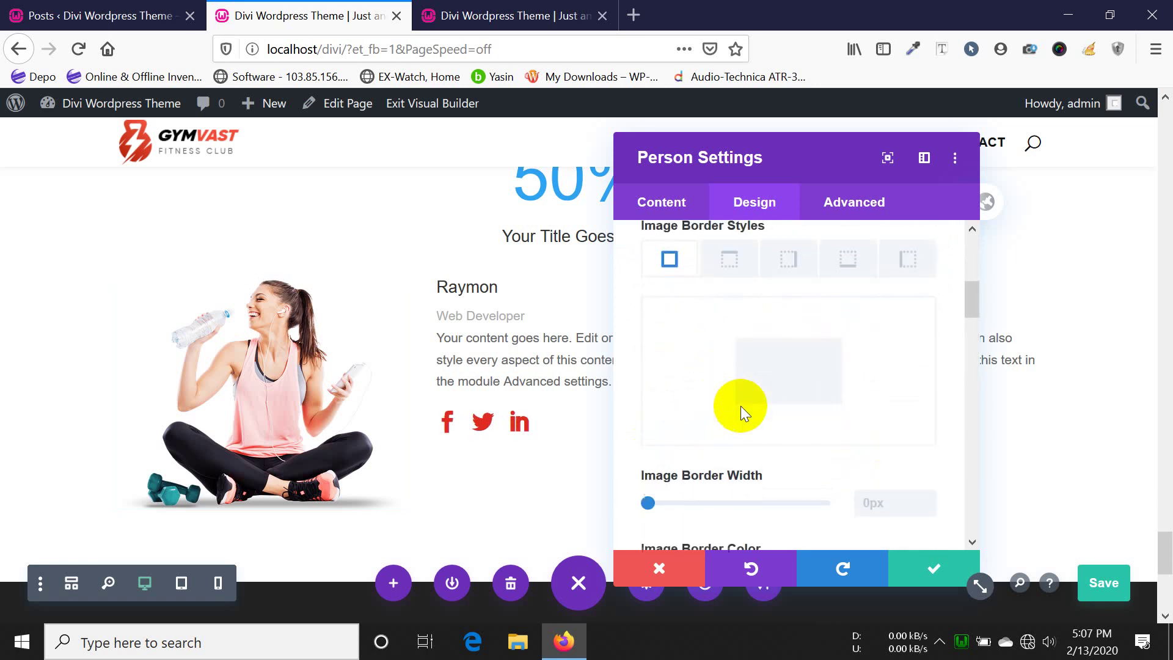
pyautogui.scroll(-1, 740, 406)
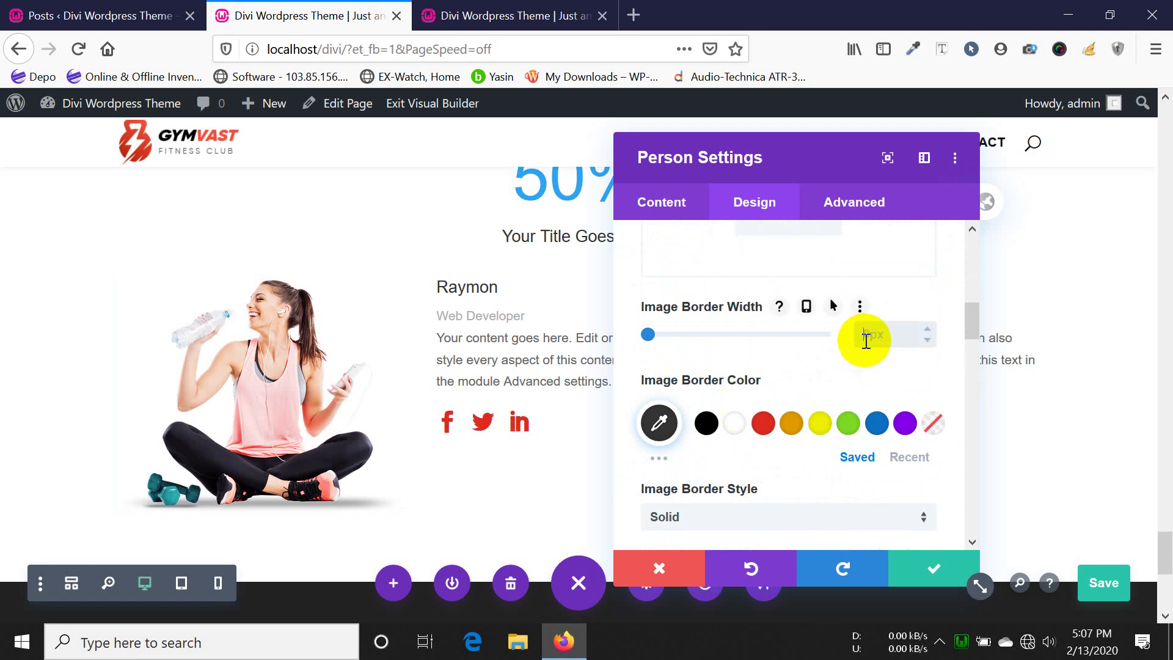
pyautogui.click(867, 340)
pyautogui.write('5')
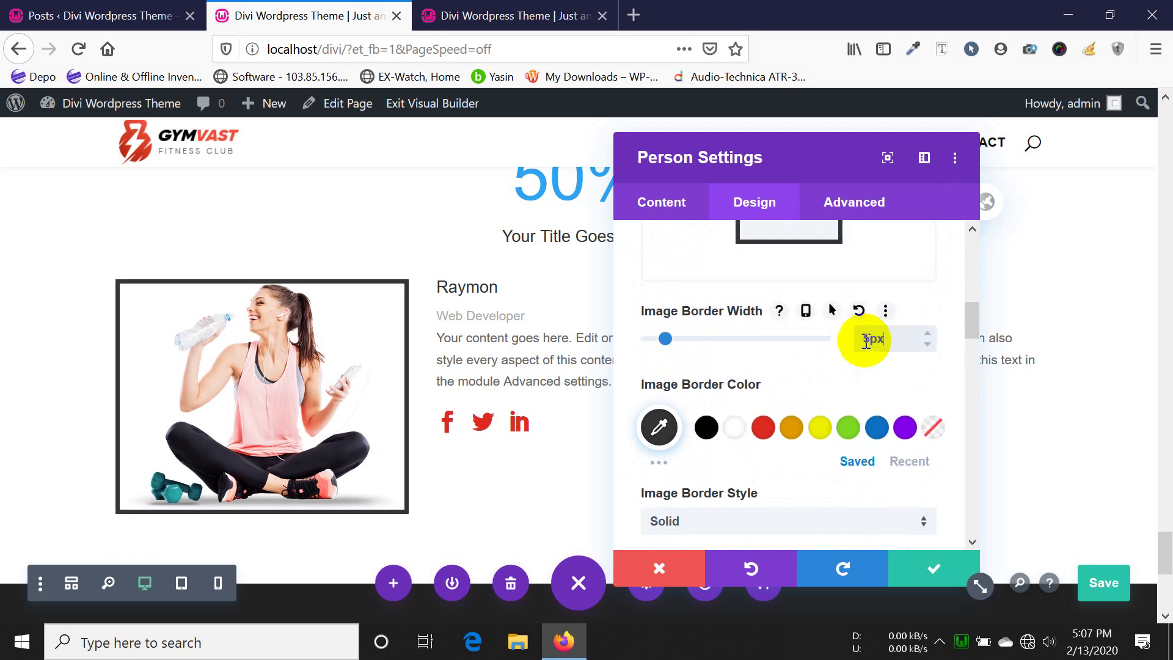
pyautogui.scroll(-3, 827, 389)
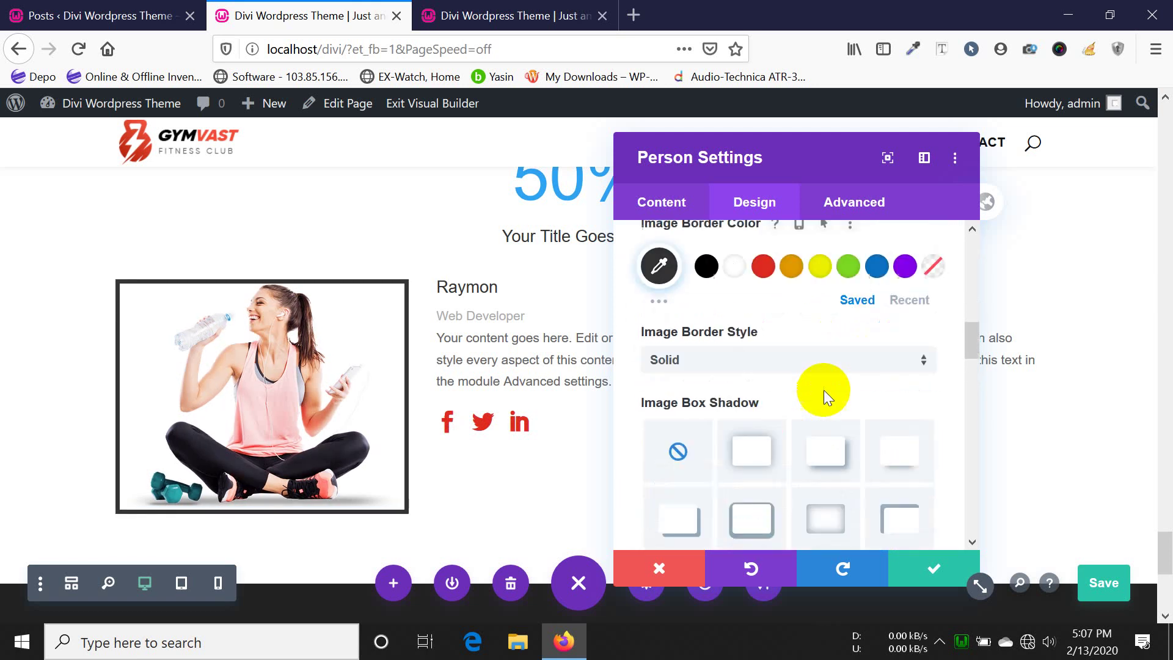
pyautogui.click(764, 260)
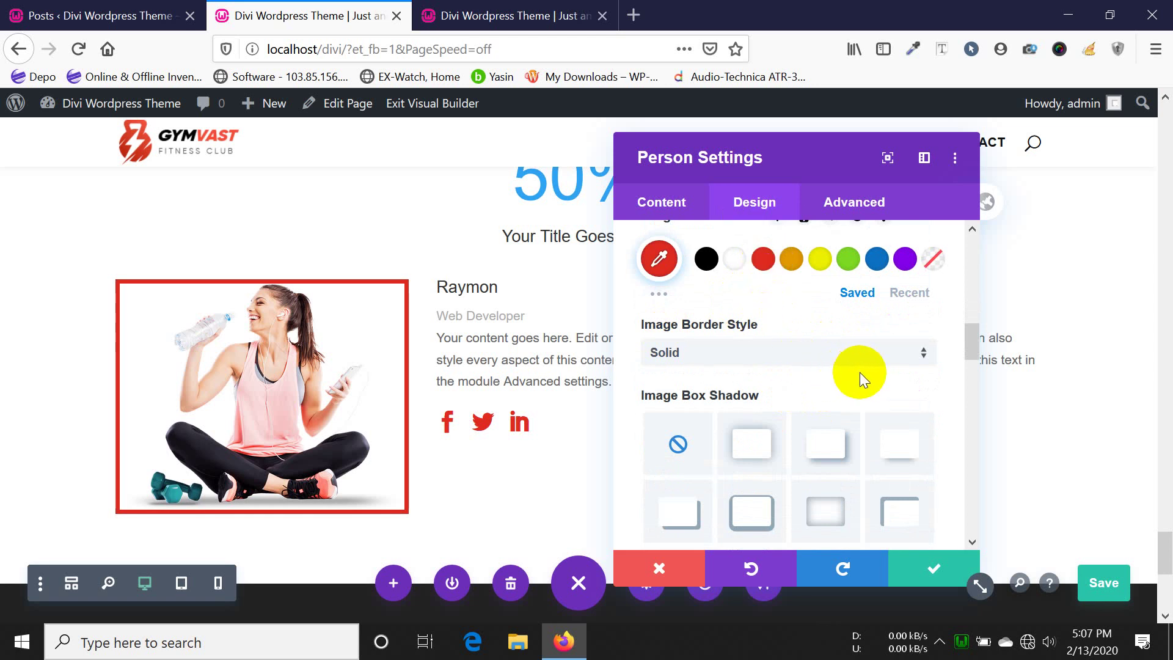
# - Add the preset box shadow offset toward the lower right to the person's image
pyautogui.scroll(-2, 860, 373)
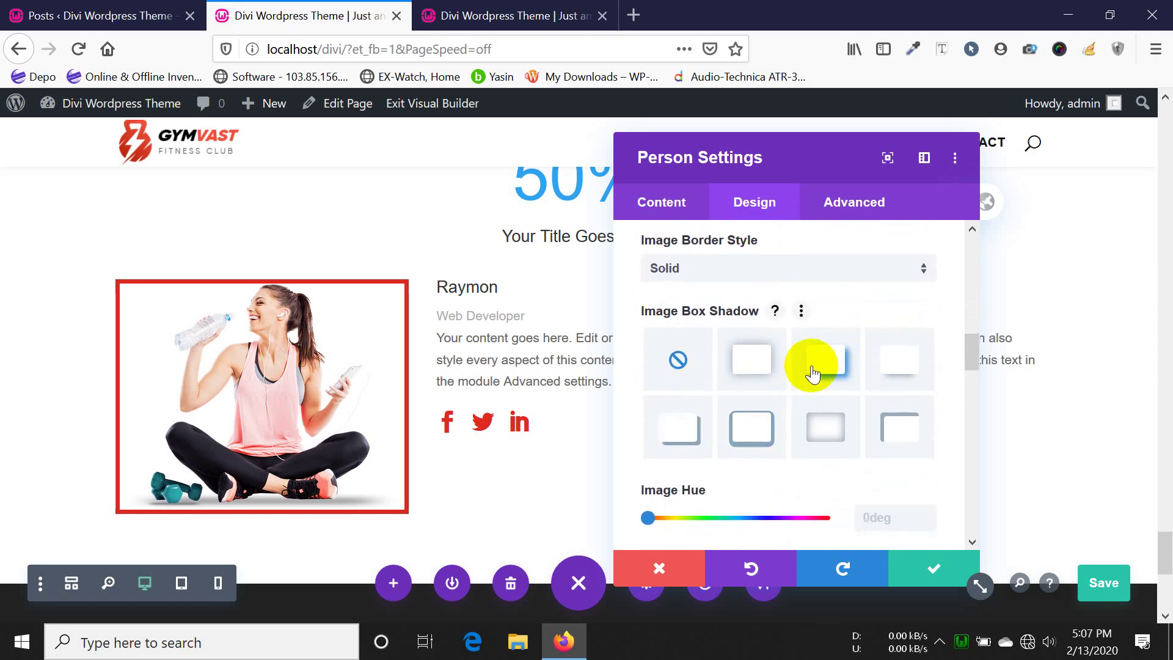
pyautogui.click(813, 370)
pyautogui.scroll(-1, 847, 393)
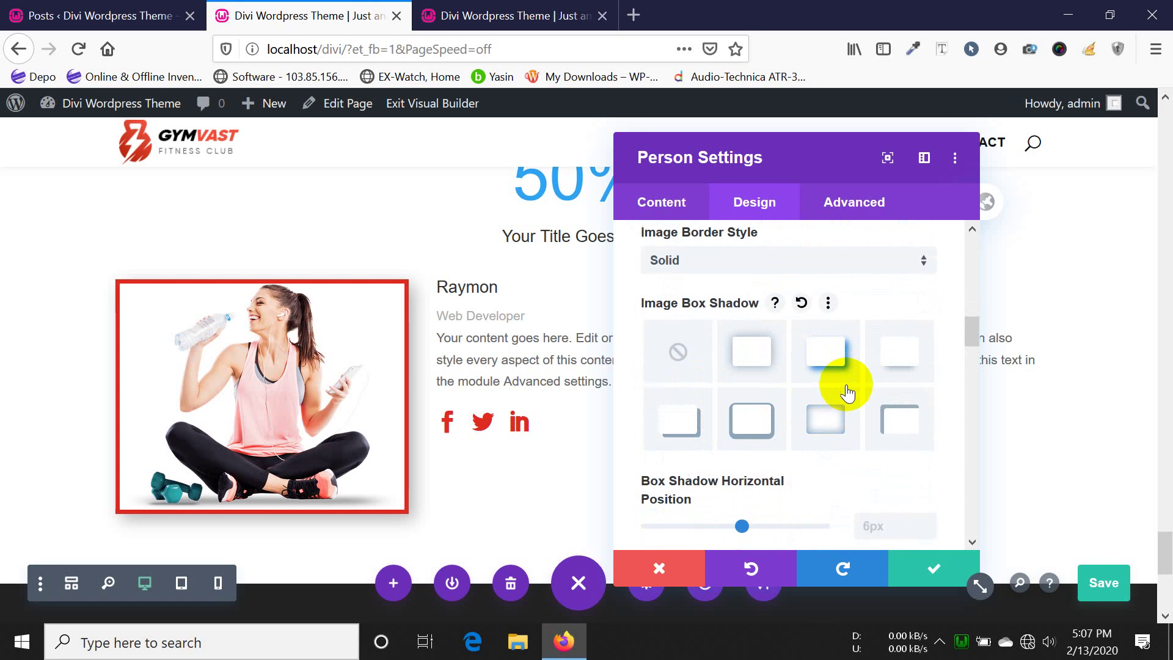
# - Look over the remaining design options, then apply the Person module's settings and save the page
pyautogui.scroll(-10, 846, 391)
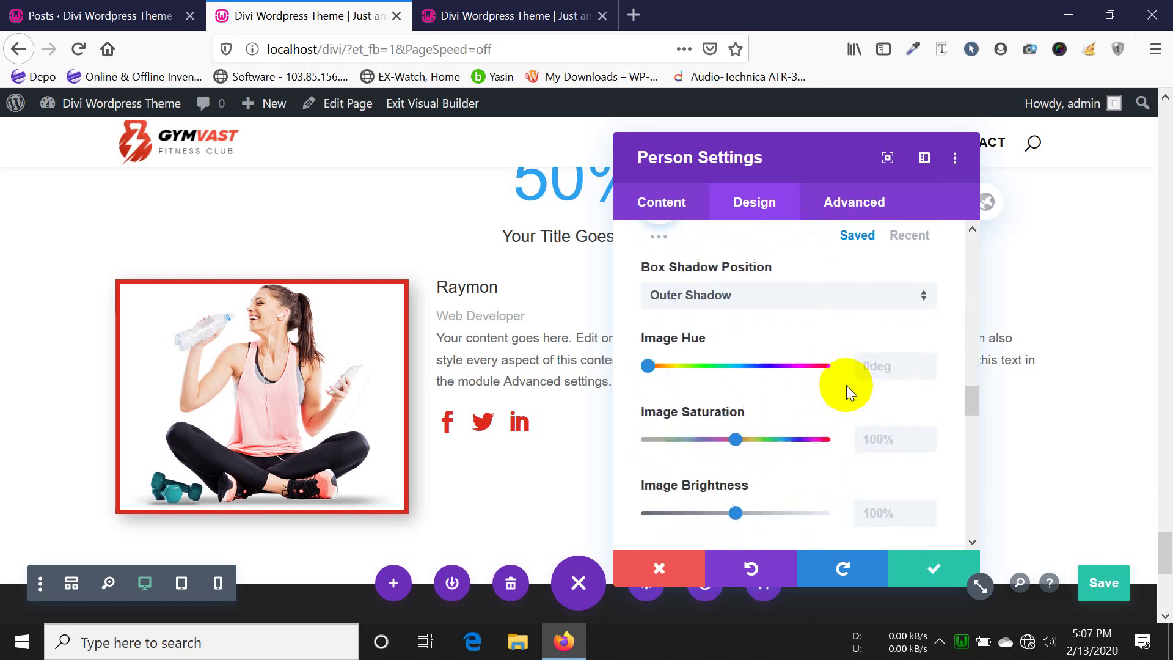
pyautogui.scroll(-10, 846, 385)
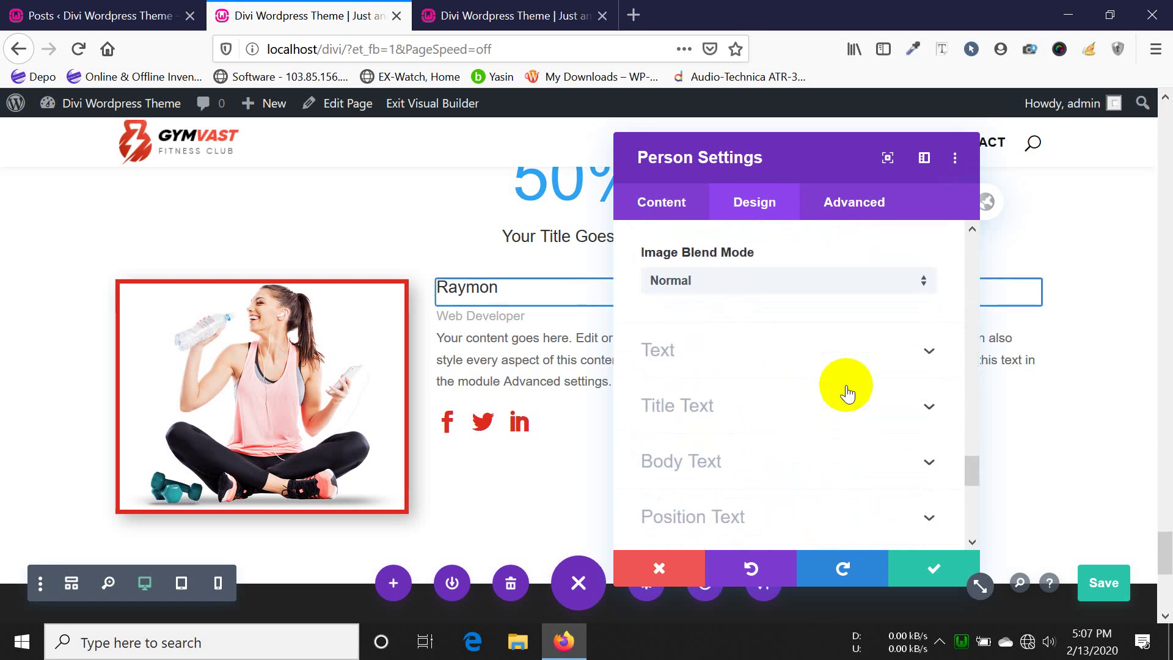
pyautogui.scroll(-2, 847, 393)
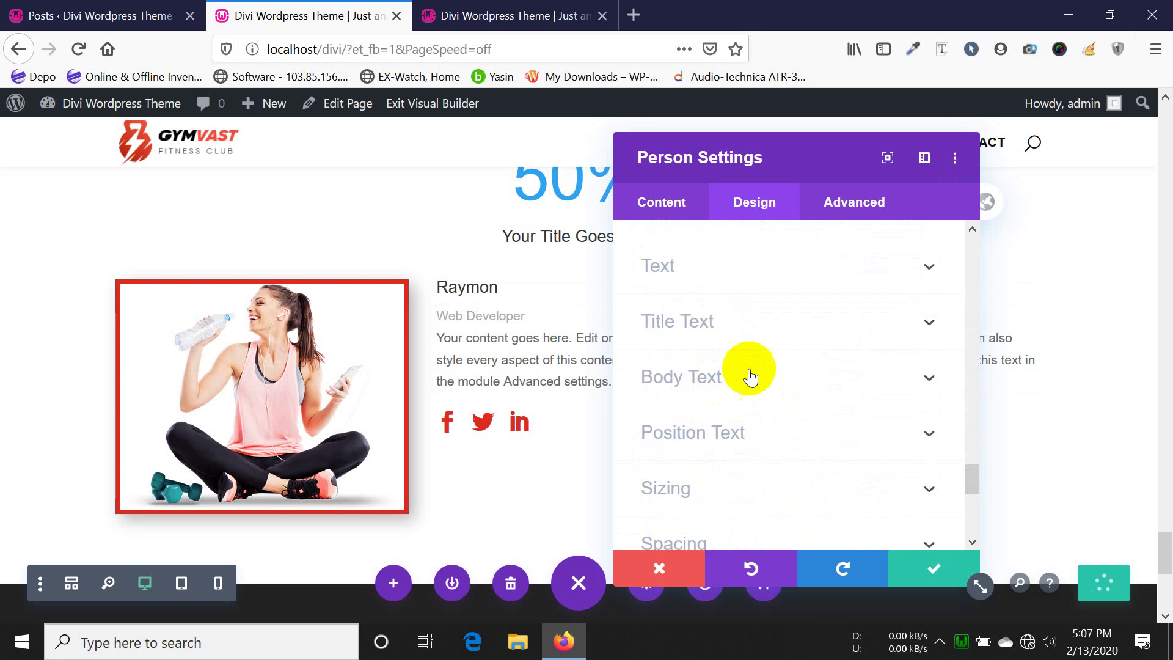
pyautogui.scroll(-1, 764, 373)
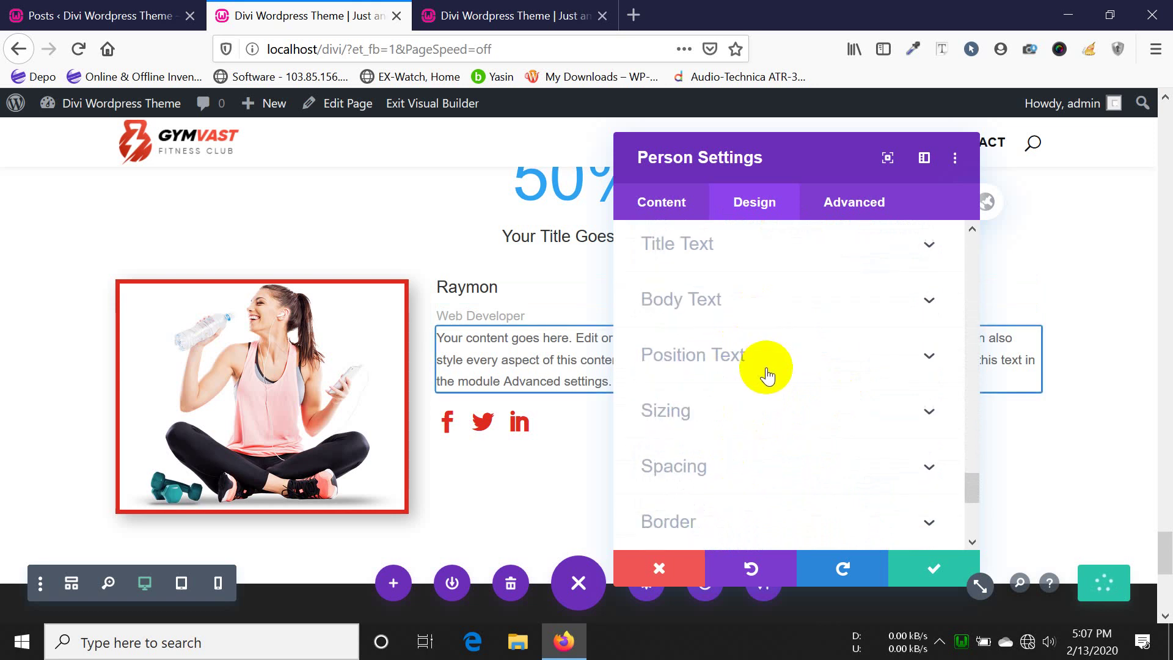
pyautogui.scroll(-5, 768, 376)
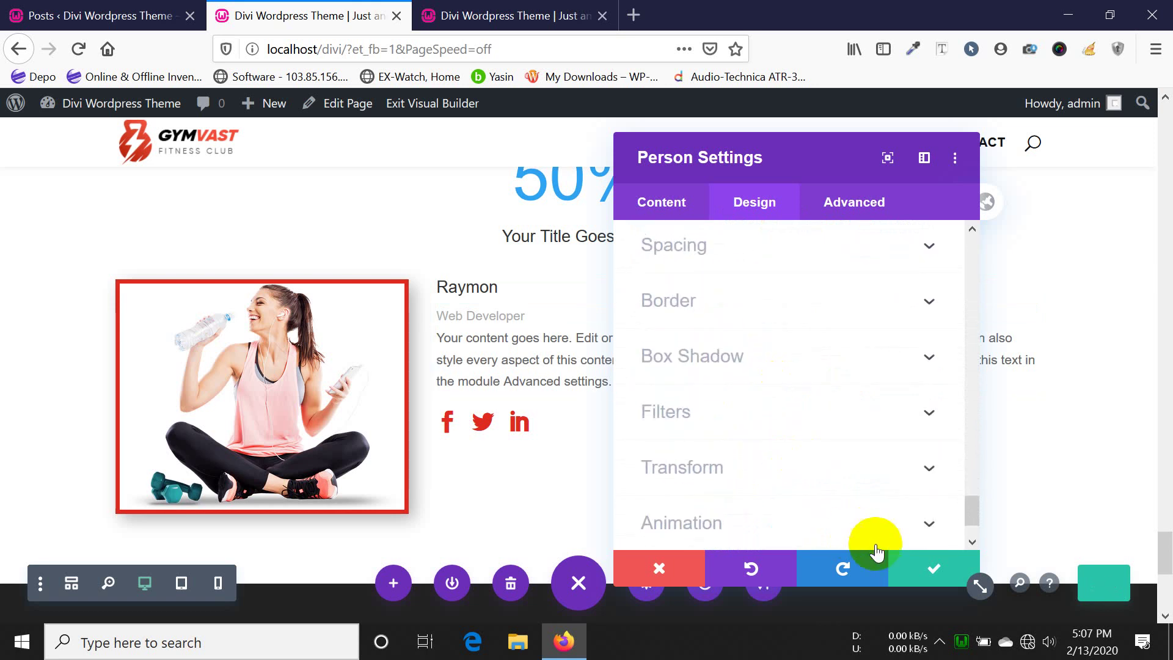
pyautogui.click(922, 558)
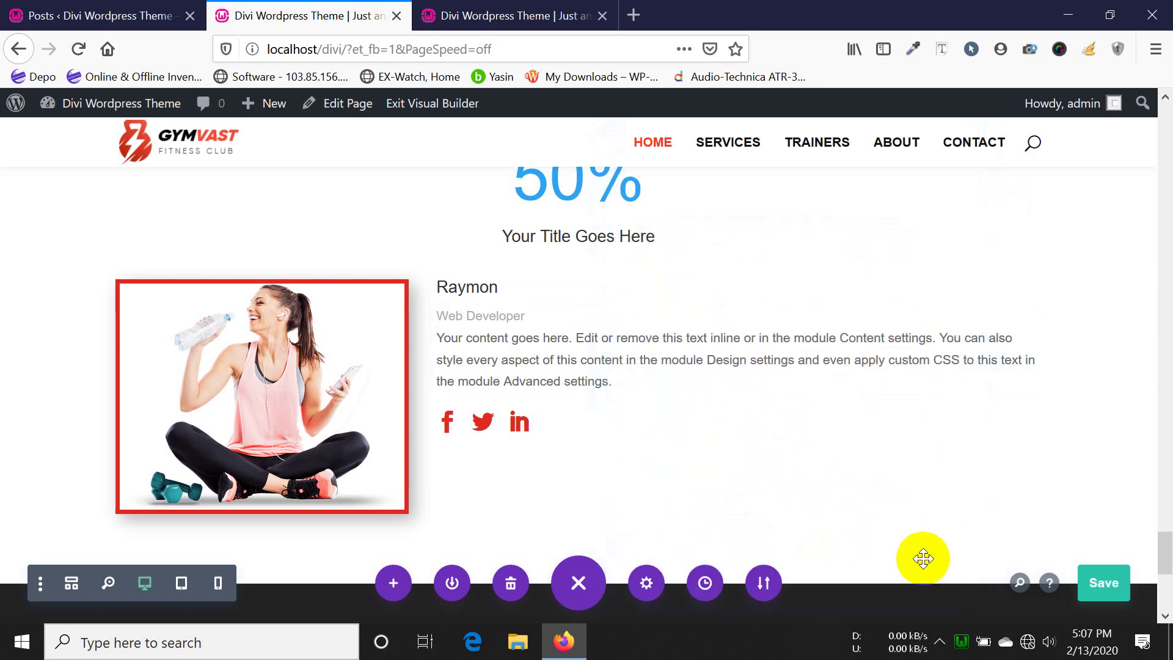
pyautogui.click(1112, 595)
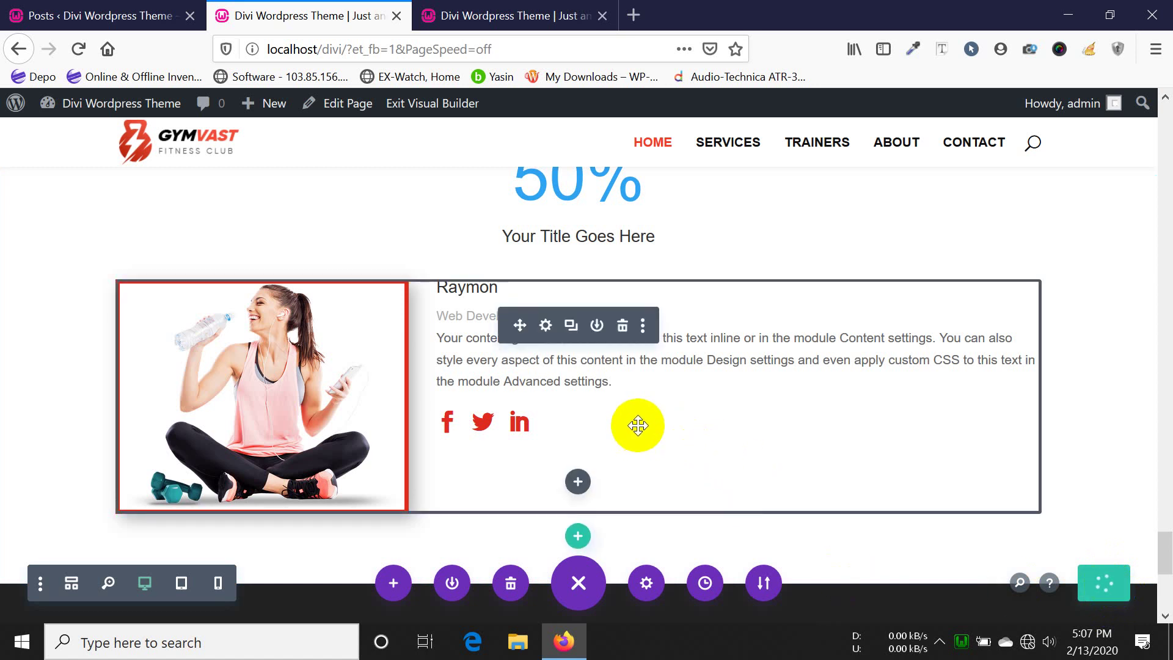
# - Add a Post Navigation module below the Person module and apply its default settings
pyautogui.click(577, 482)
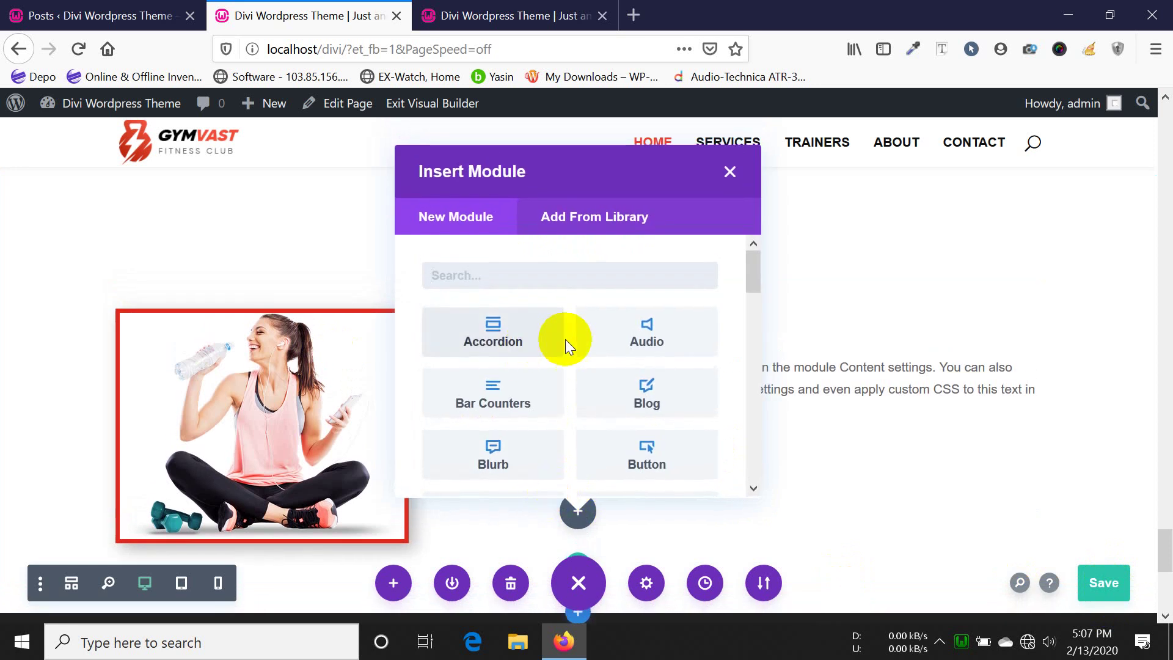
pyautogui.scroll(-6, 566, 341)
pyautogui.scroll(-3, 566, 343)
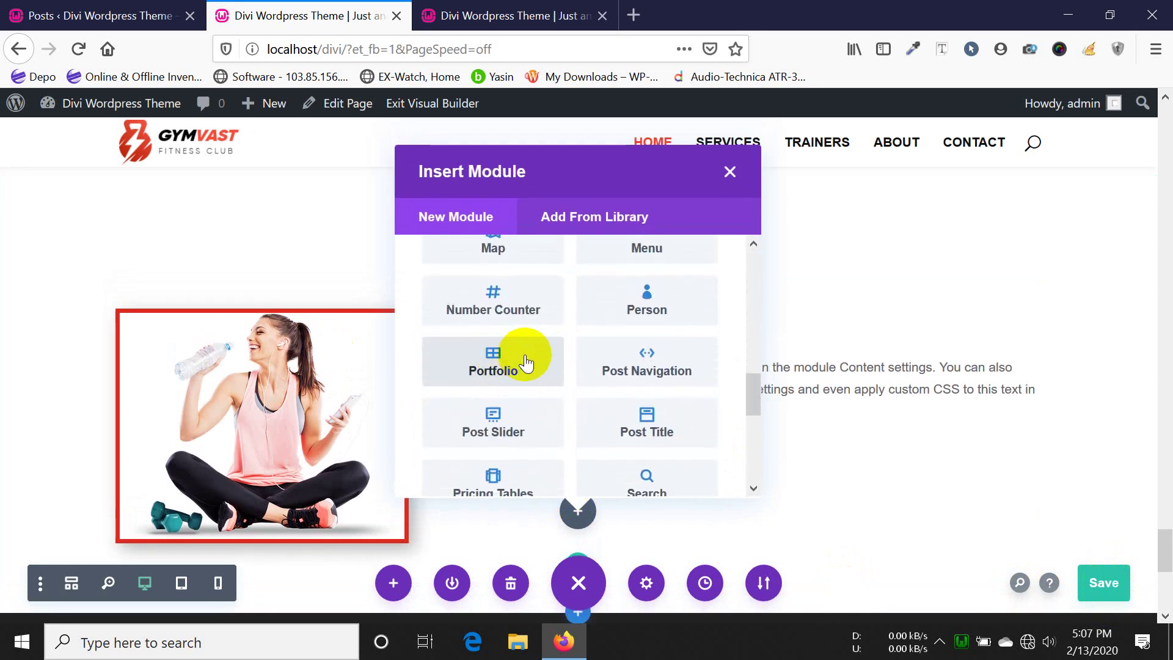
pyautogui.click(652, 363)
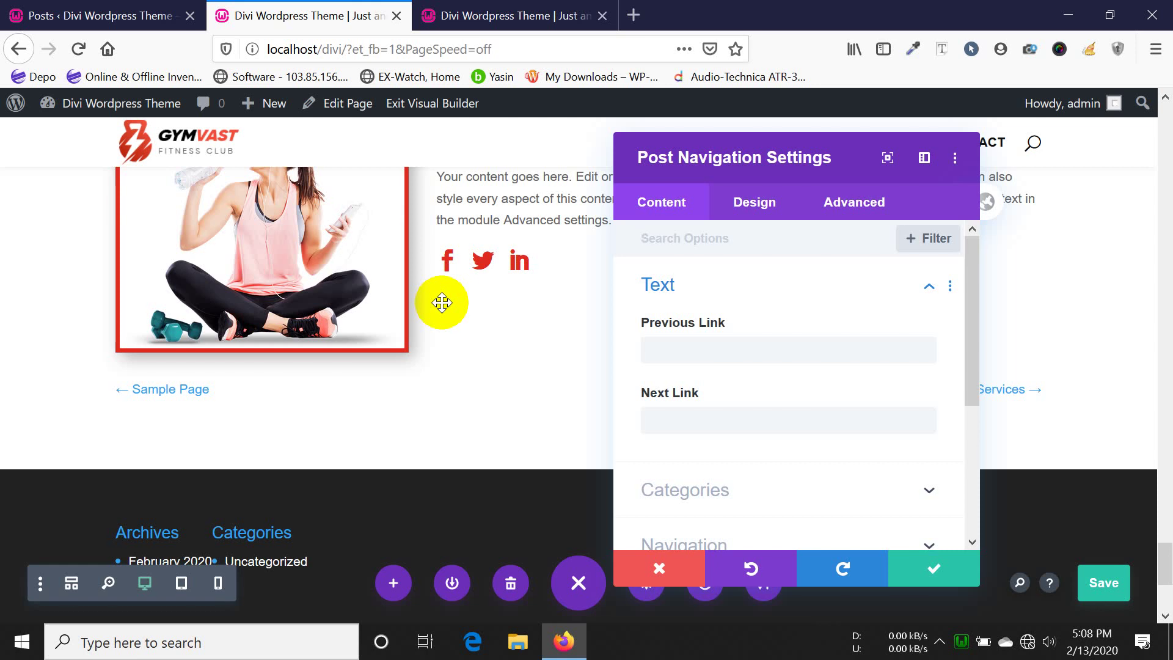
pyautogui.moveTo(785, 158); pyautogui.dragTo(492, 177)
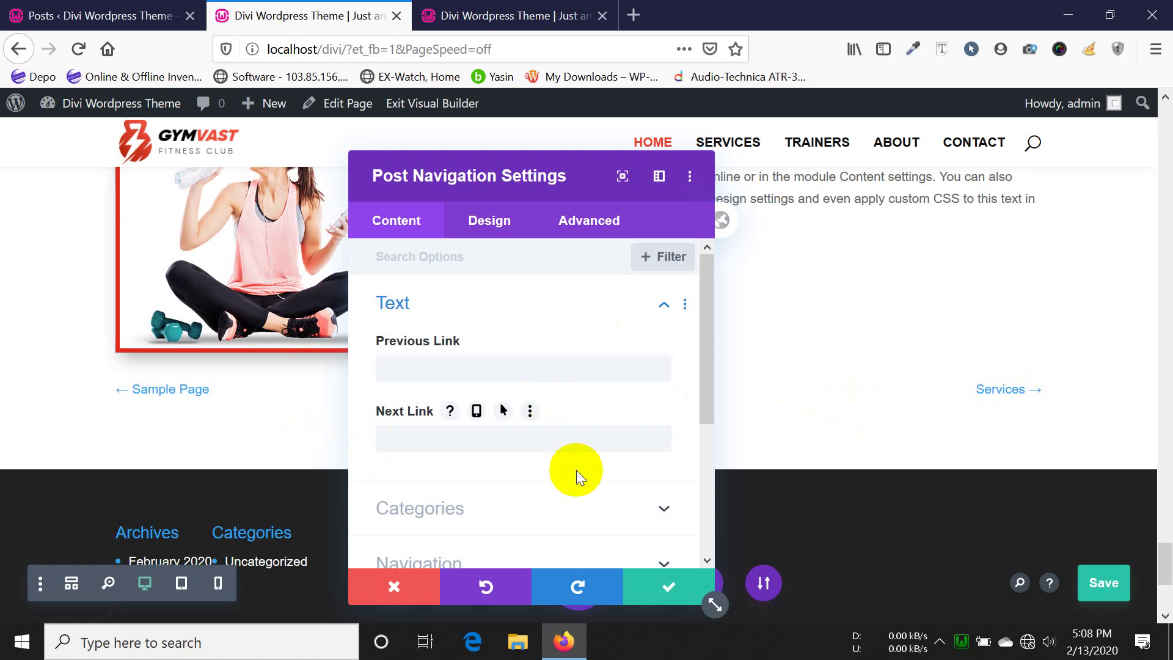
pyautogui.click(665, 586)
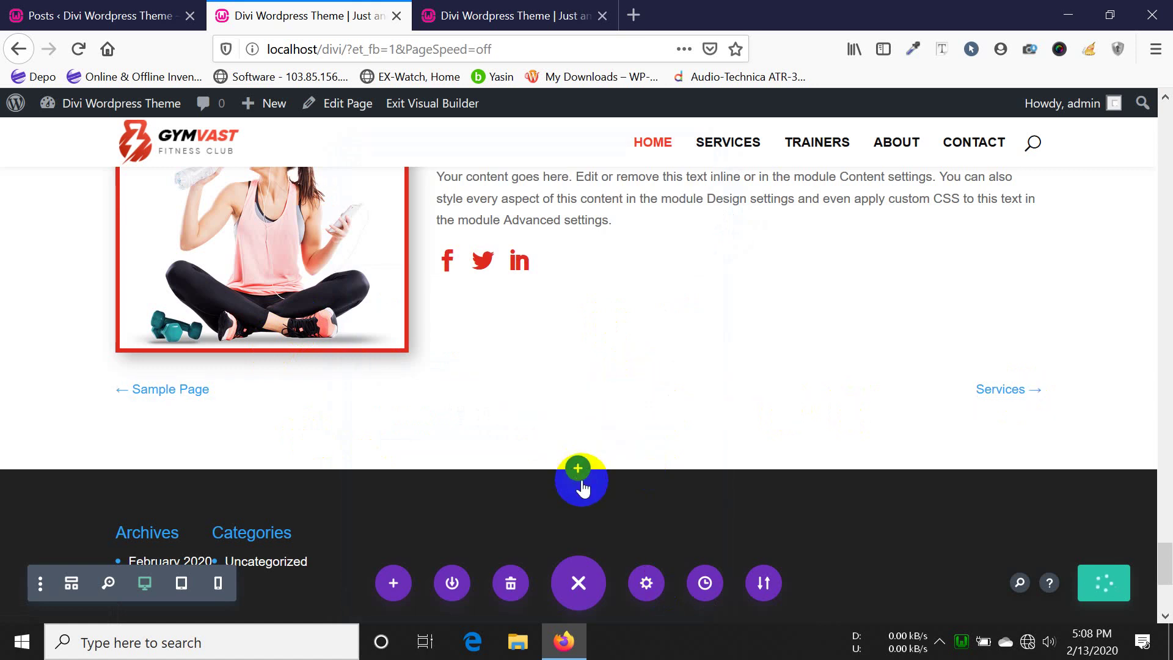
# - Insert a single-column row below the post navigation and add a Post Title module to it
pyautogui.click(606, 419)
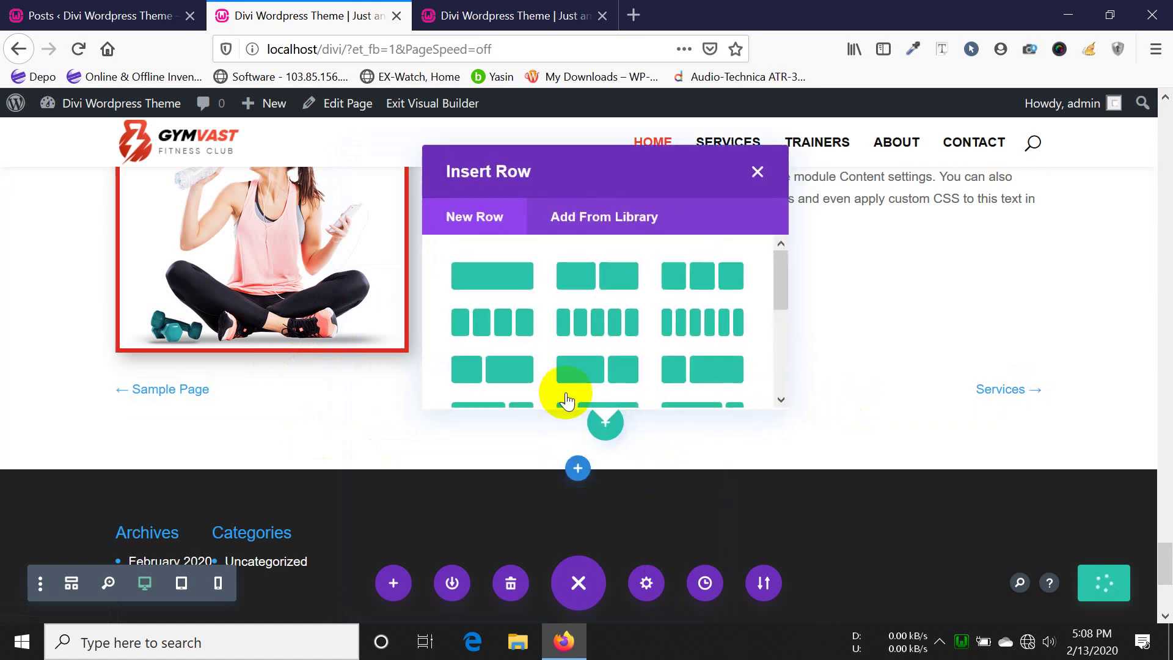
pyautogui.click(498, 275)
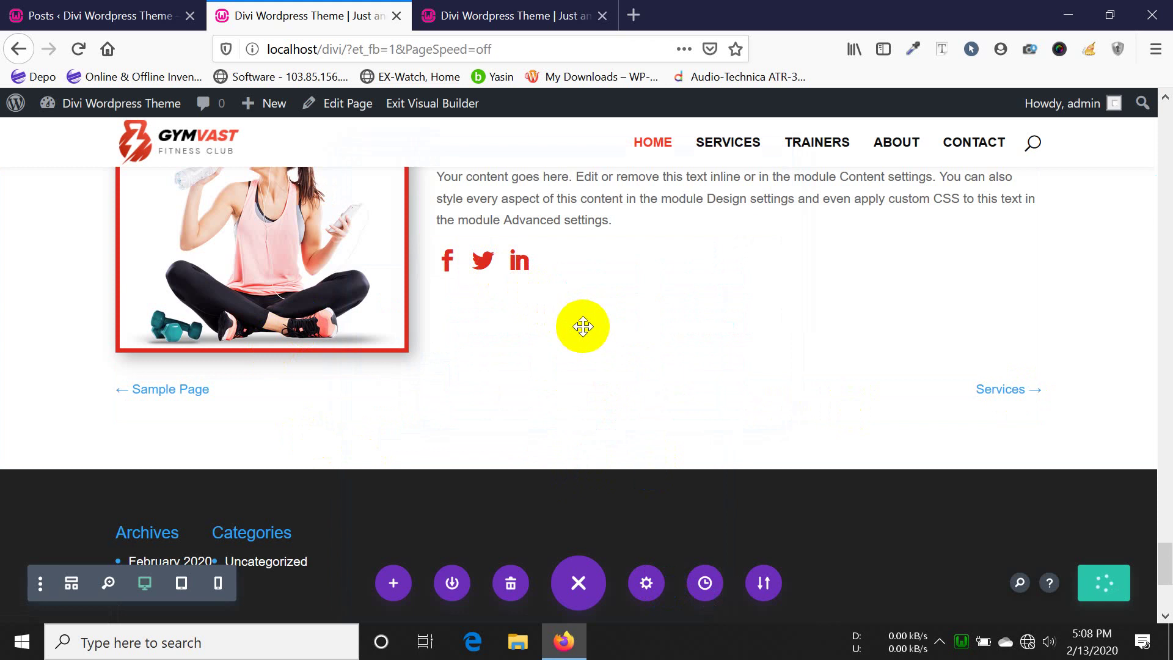
pyautogui.scroll(-5, 621, 342)
pyautogui.scroll(-6, 623, 354)
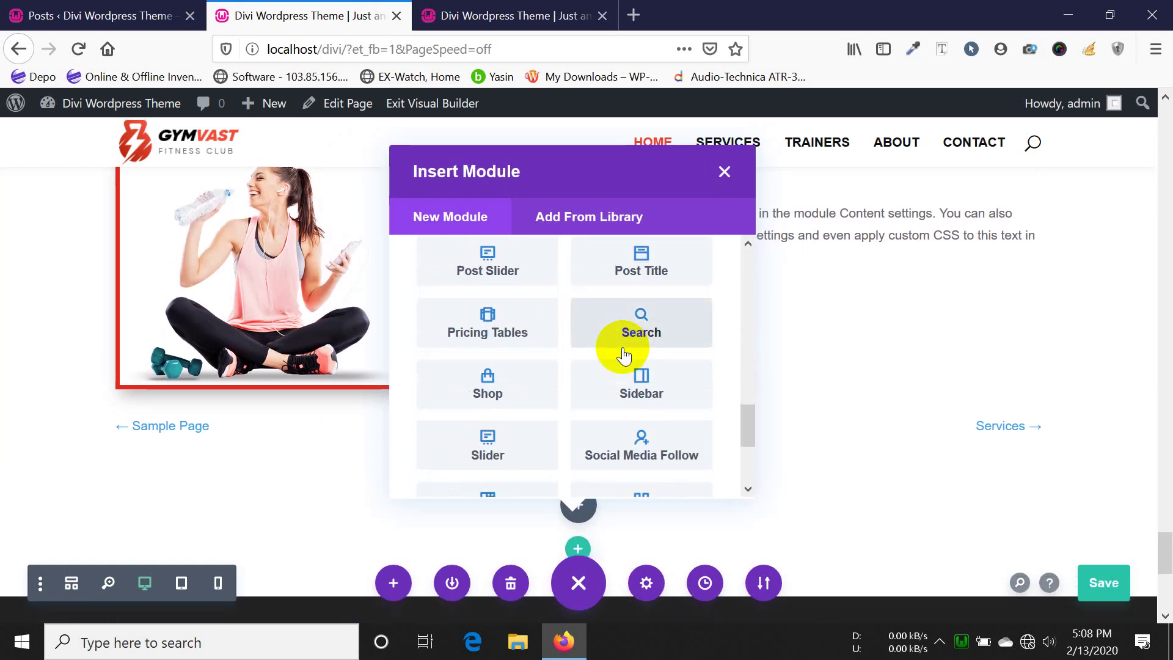
pyautogui.scroll(2, 623, 354)
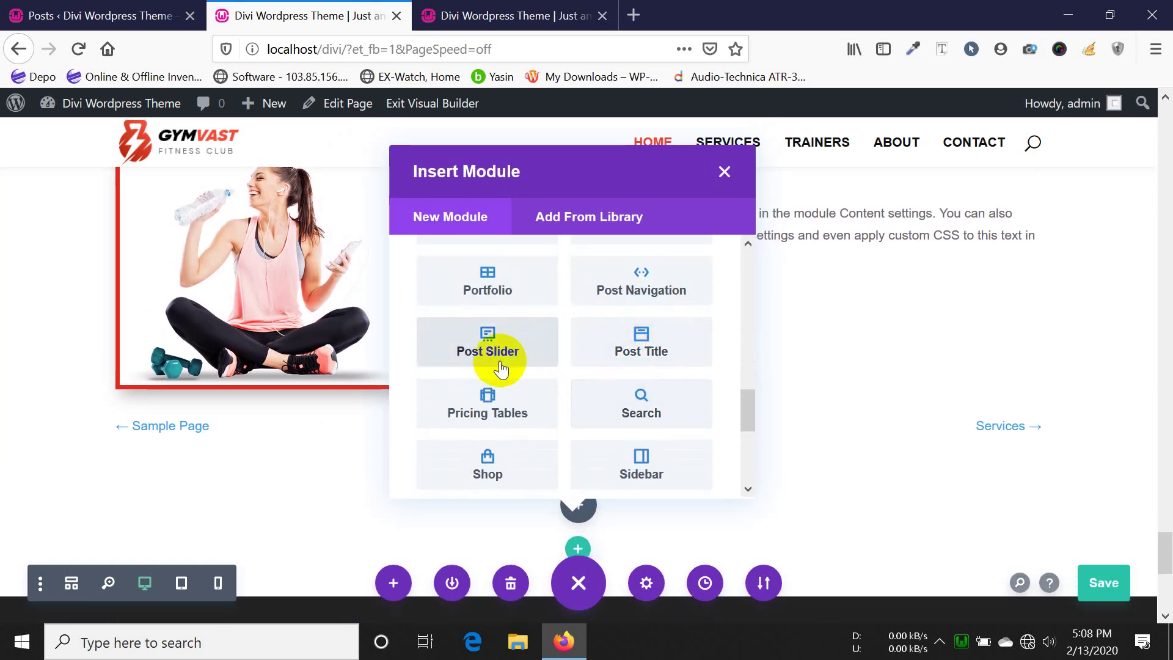
pyautogui.click(662, 360)
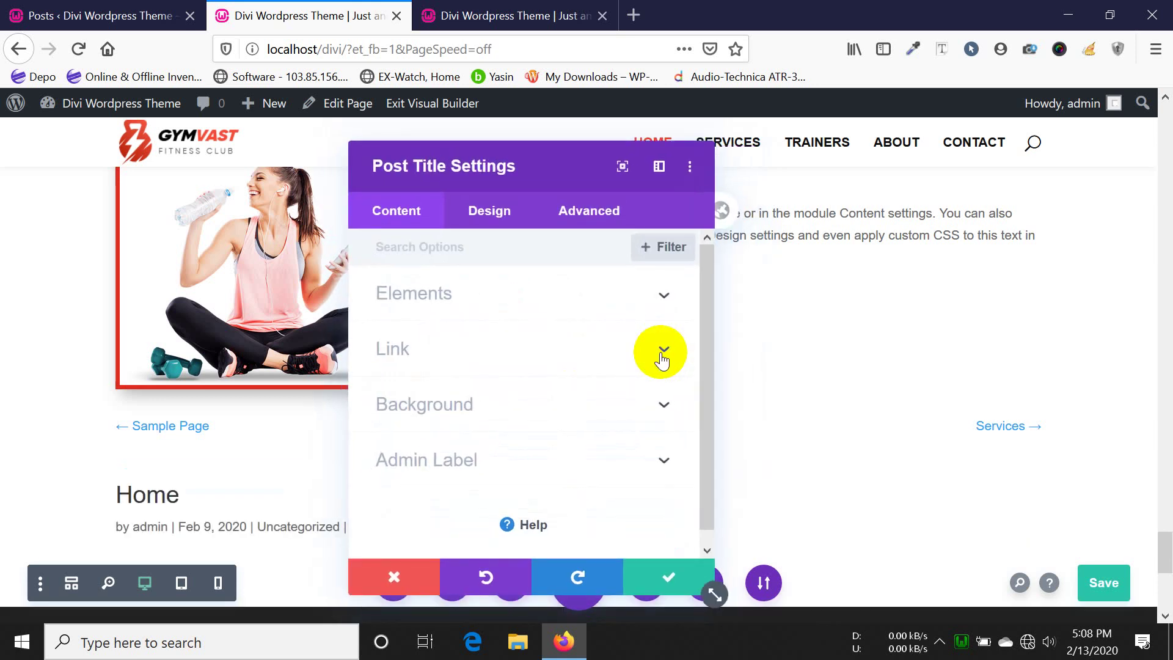
# - Check the Post Title module's output and the admin Posts list, and apply the module's default settings
pyautogui.scroll(-3, 240, 400)
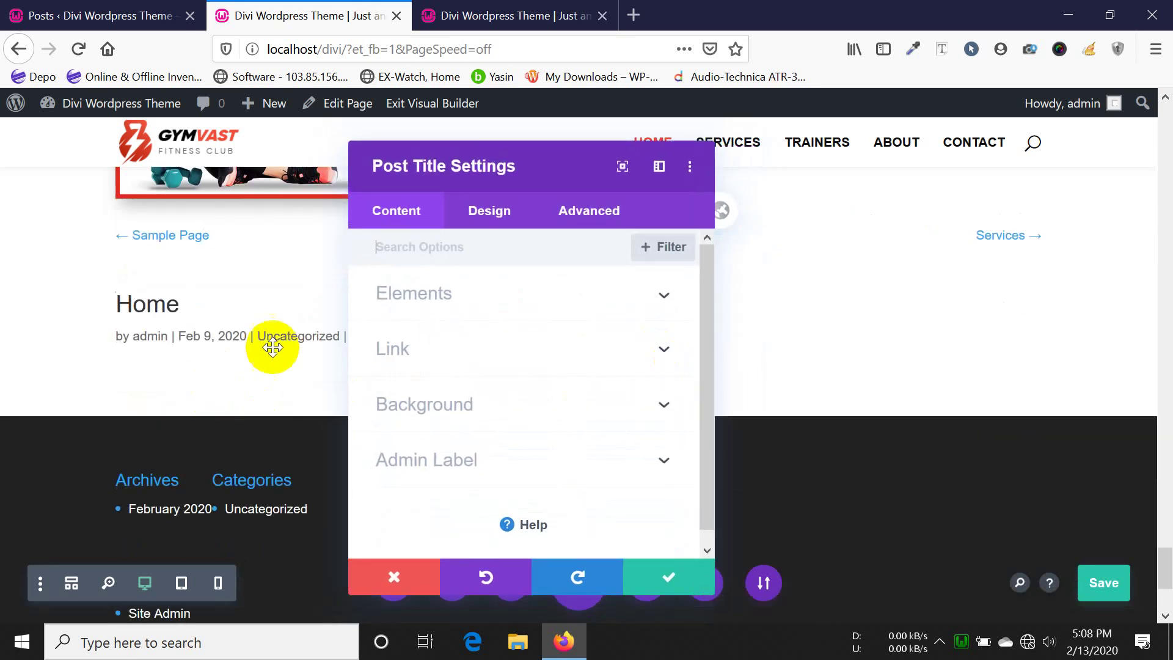
pyautogui.moveTo(521, 180); pyautogui.dragTo(798, 173)
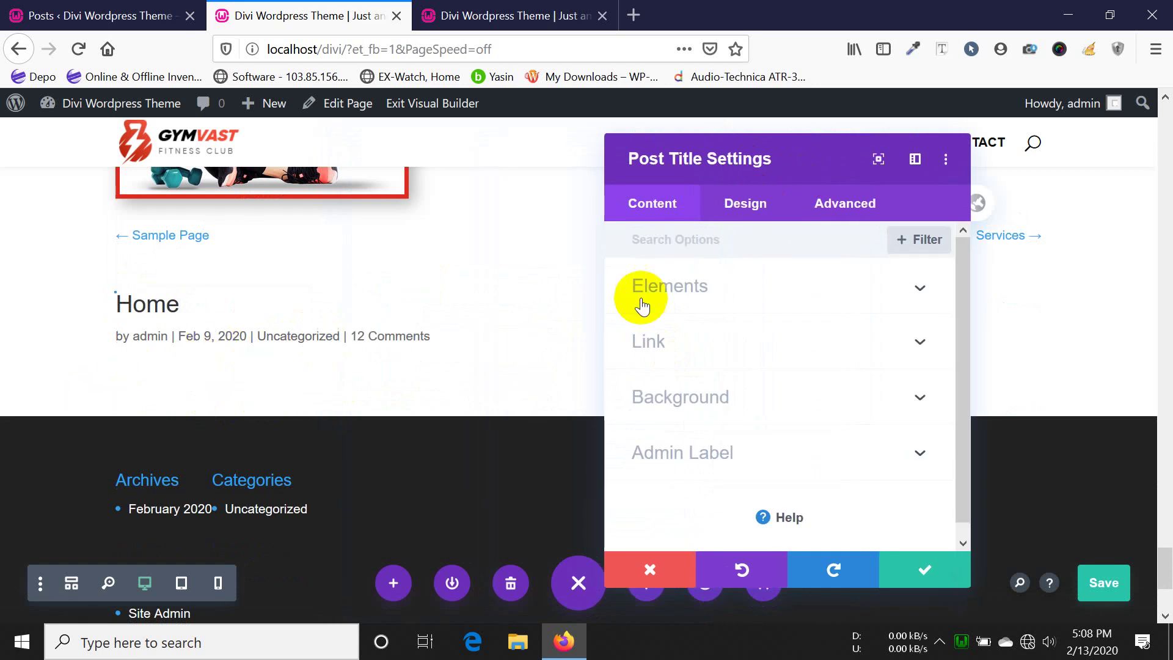
pyautogui.click(73, 15)
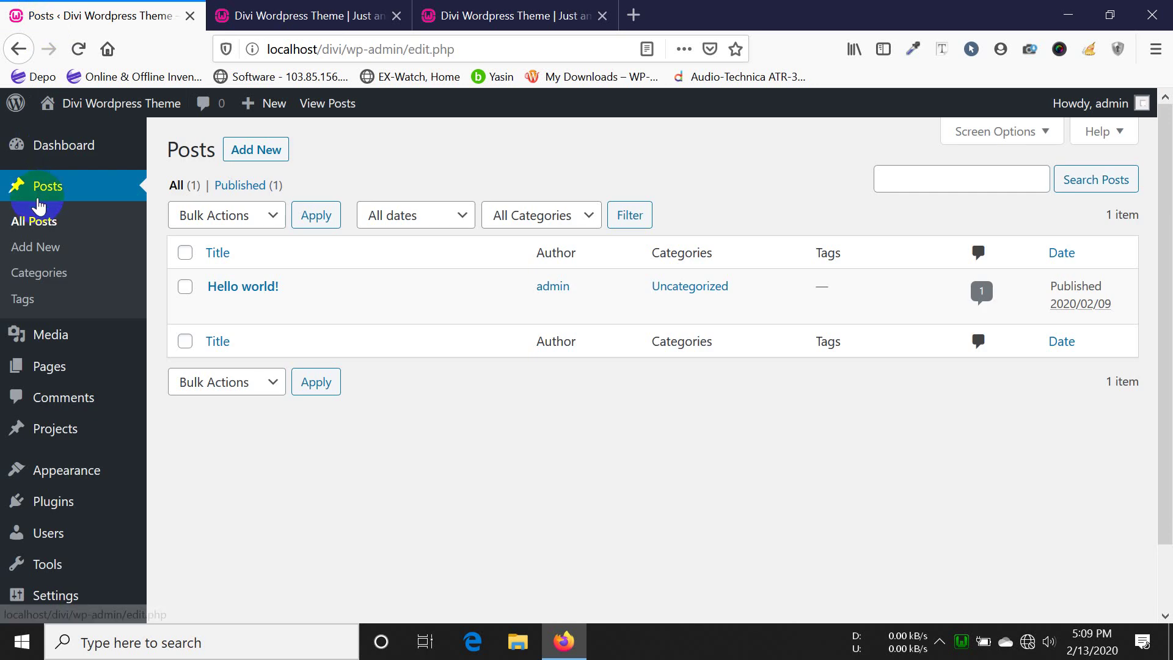
pyautogui.moveTo(50, 364)
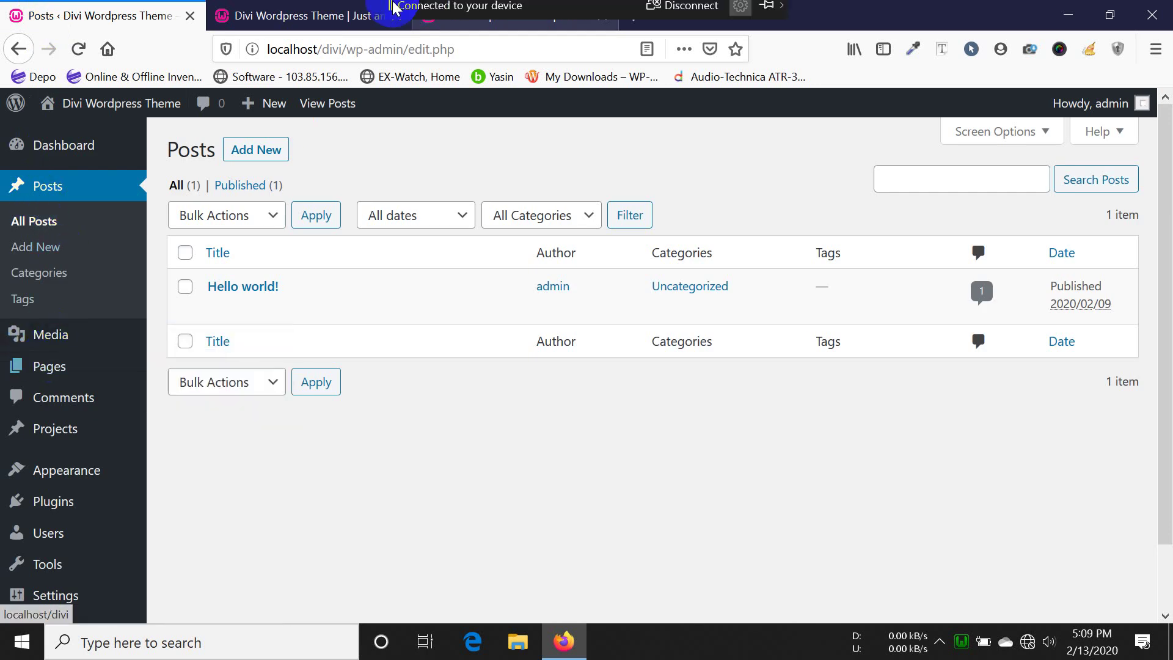
pyautogui.click(337, 16)
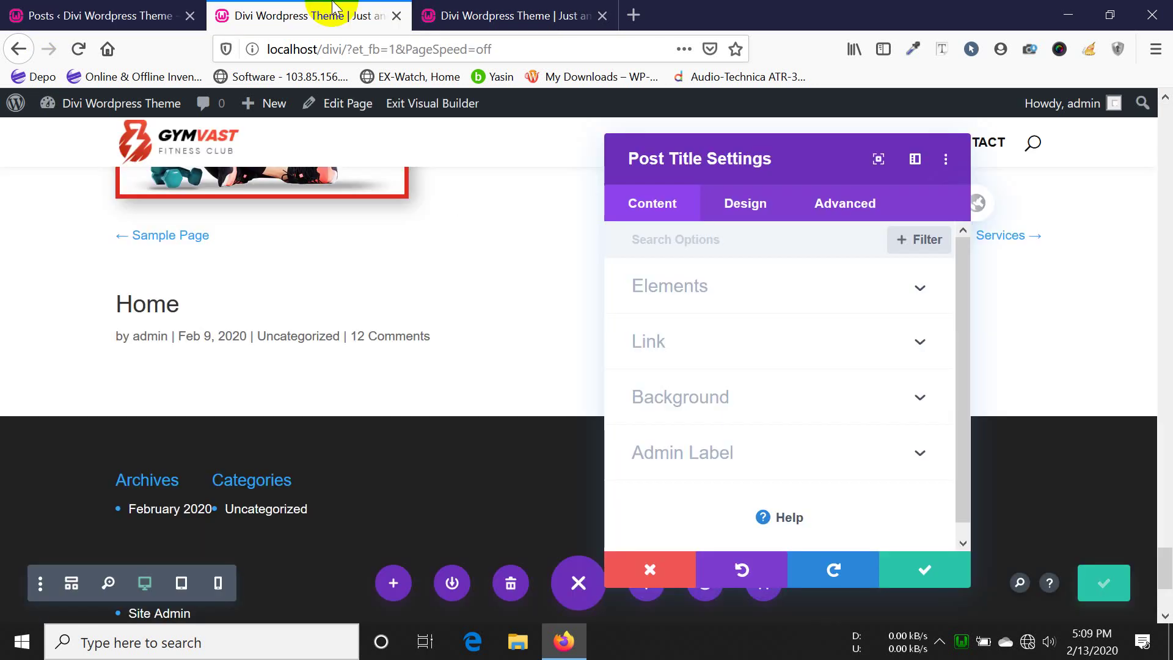
pyautogui.click(900, 562)
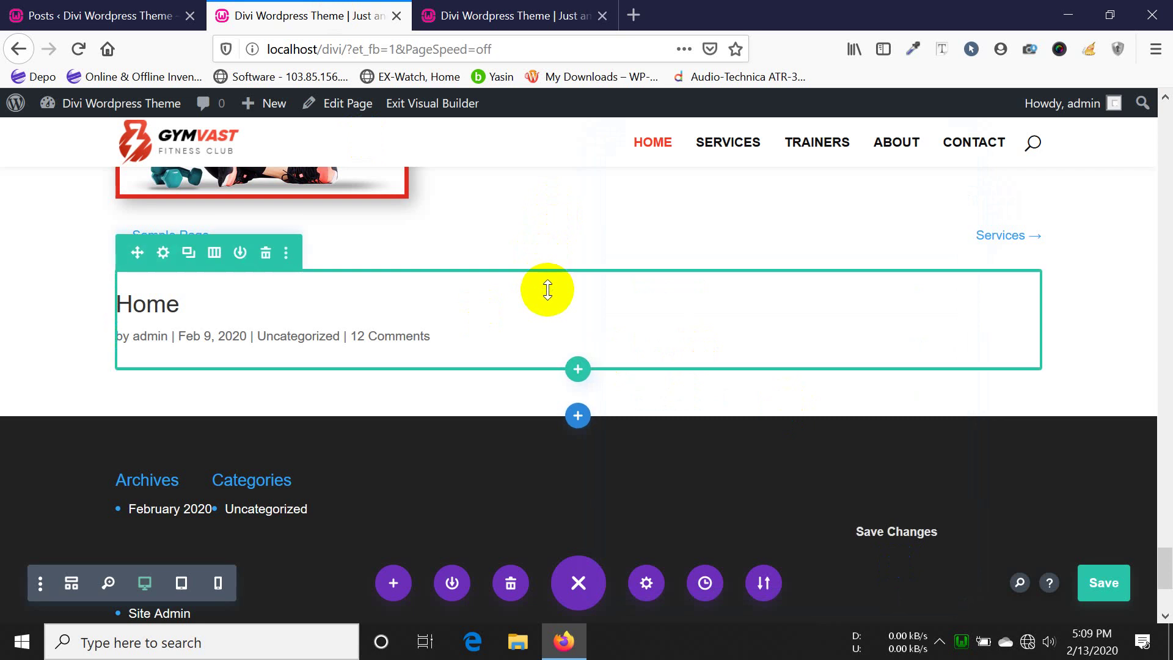
# - Insert a single-column row below the post title and add a Pricing Tables module to it
pyautogui.click(576, 371)
pyautogui.click(473, 304)
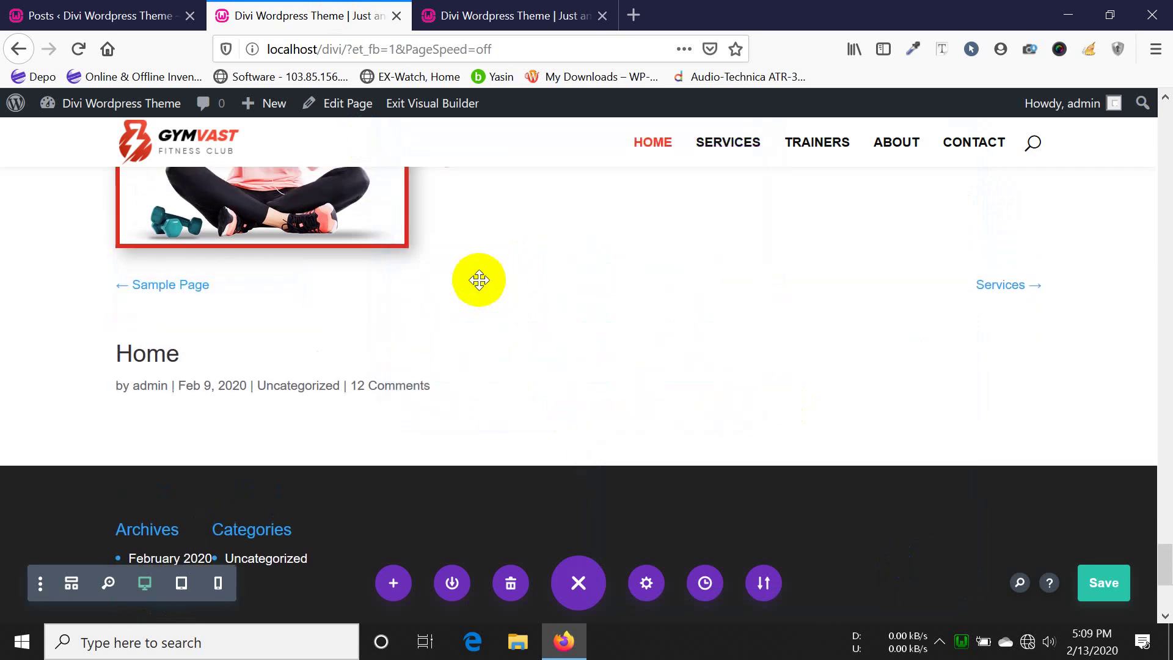
pyautogui.scroll(-8, 618, 373)
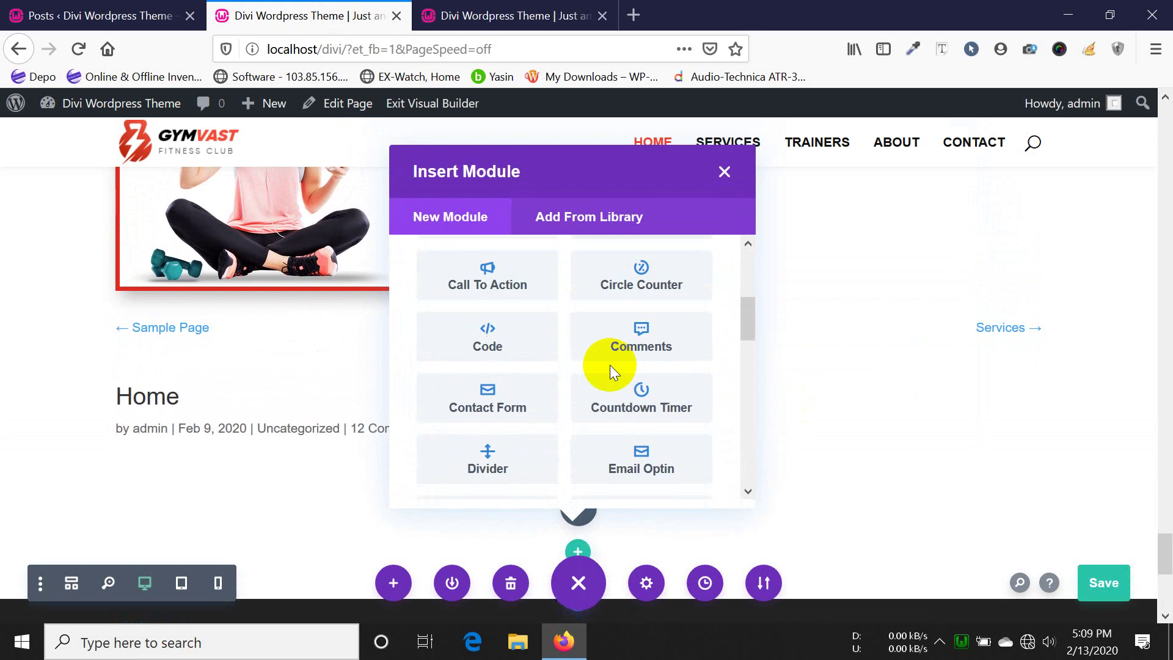
pyautogui.scroll(-3, 621, 363)
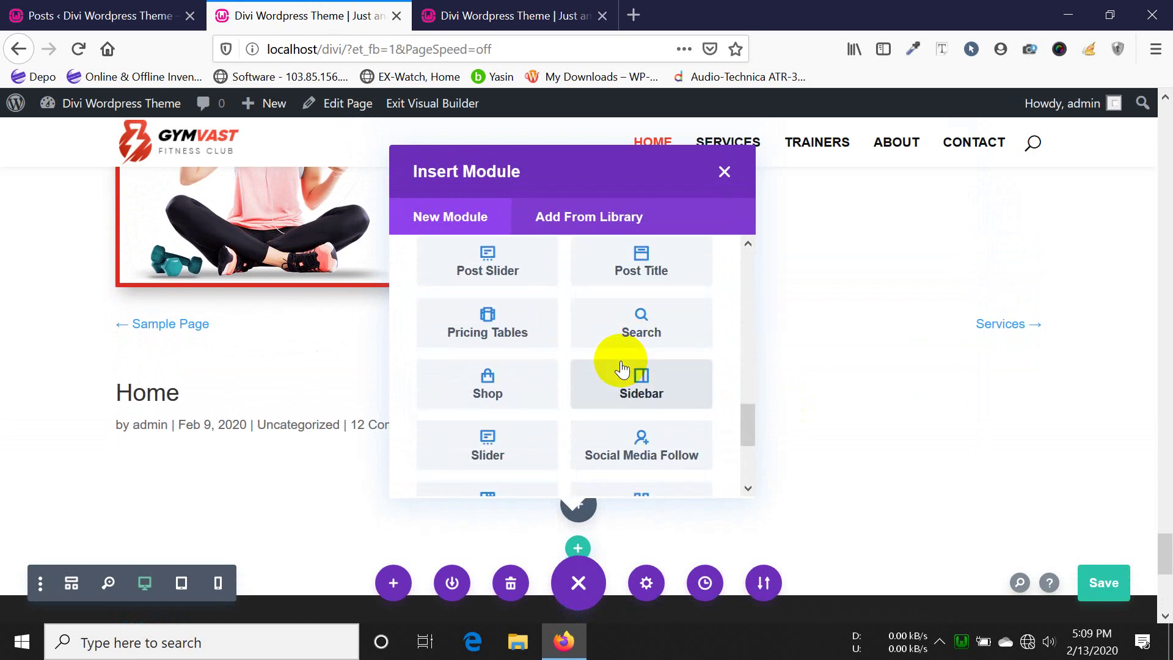
pyautogui.click(503, 330)
pyautogui.scroll(-3, 445, 330)
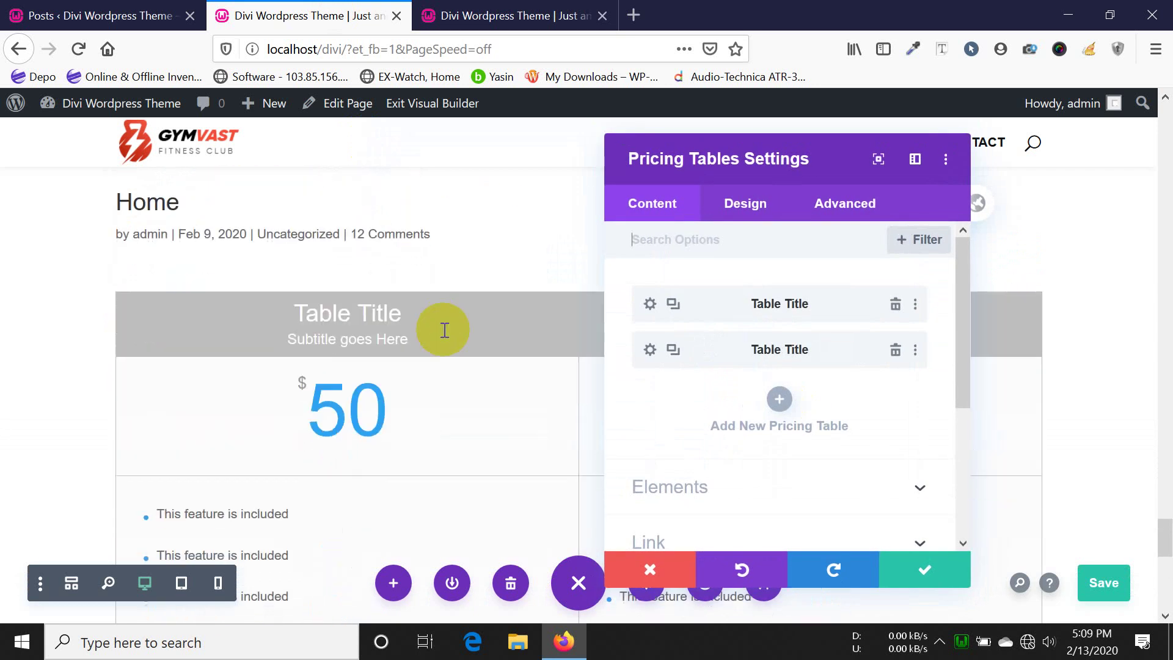
# - Review the default pricing tables and duplicate the second one to make a third column
pyautogui.scroll(-3, 445, 330)
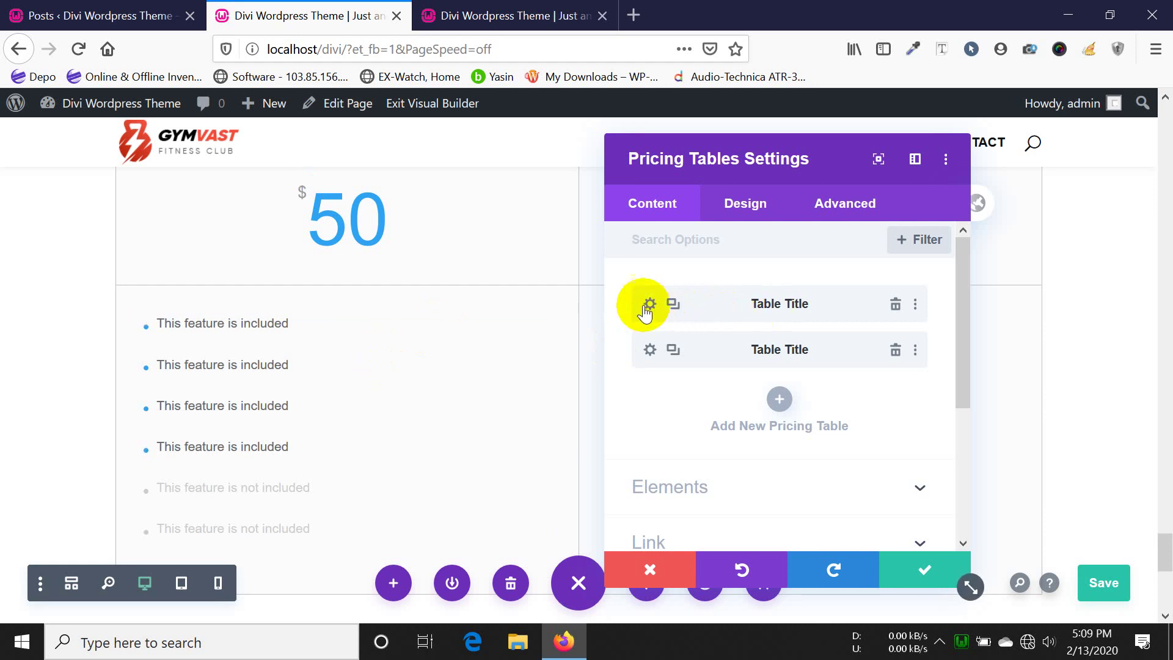
pyautogui.scroll(2, 317, 301)
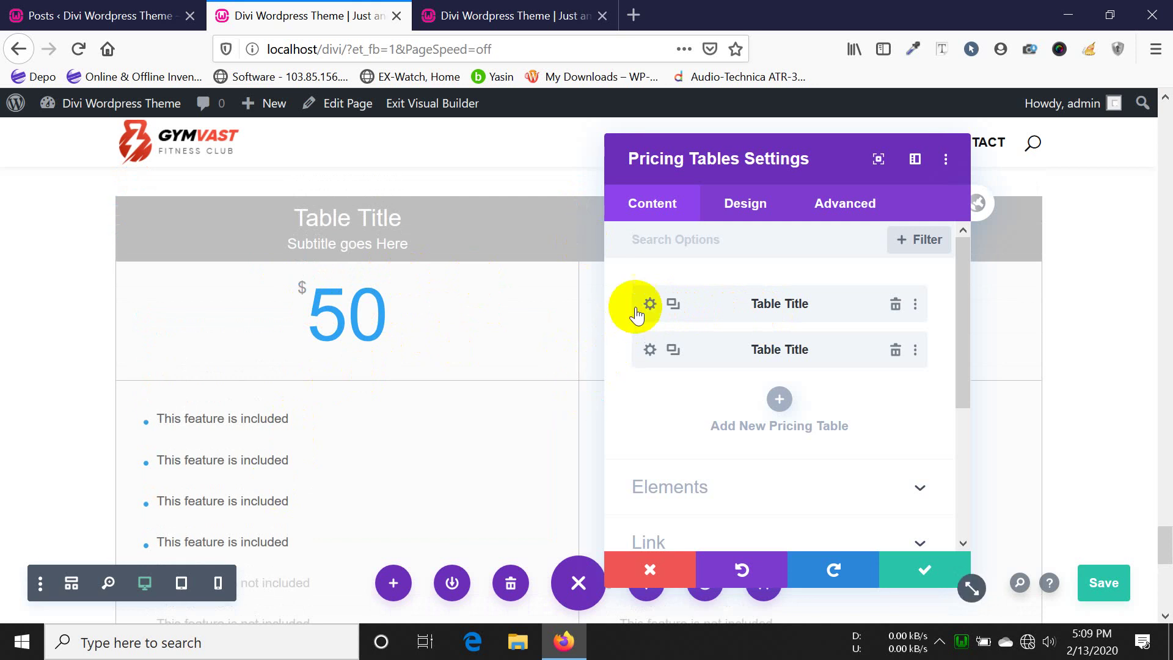
pyautogui.click(674, 351)
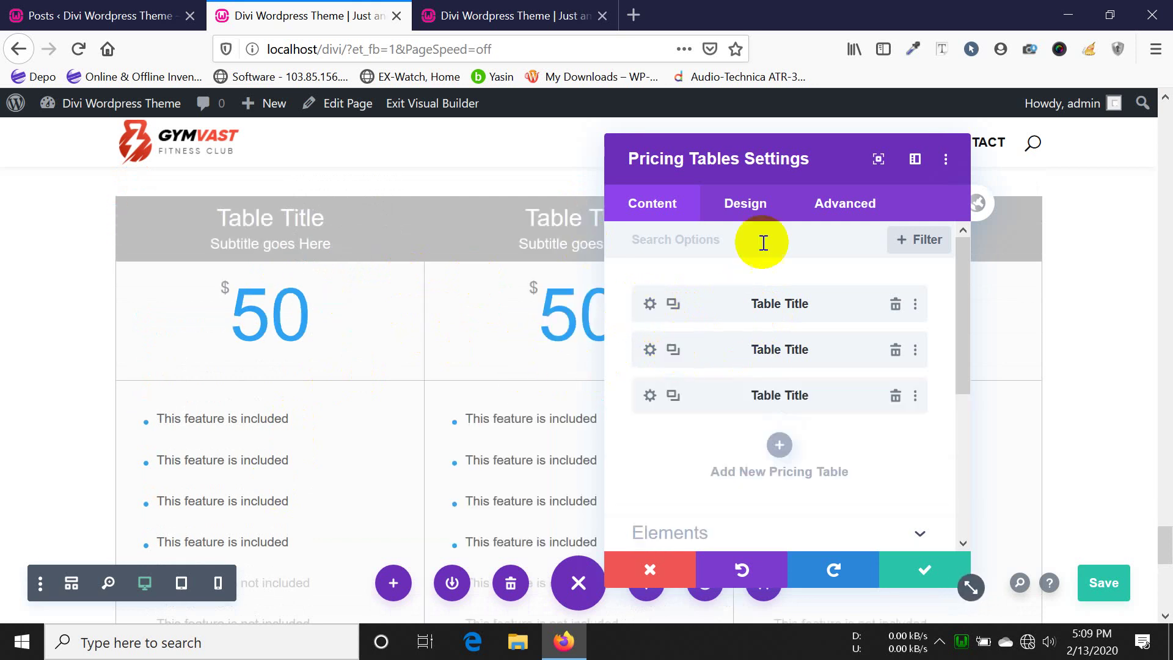
pyautogui.moveTo(786, 155); pyautogui.dragTo(472, 211)
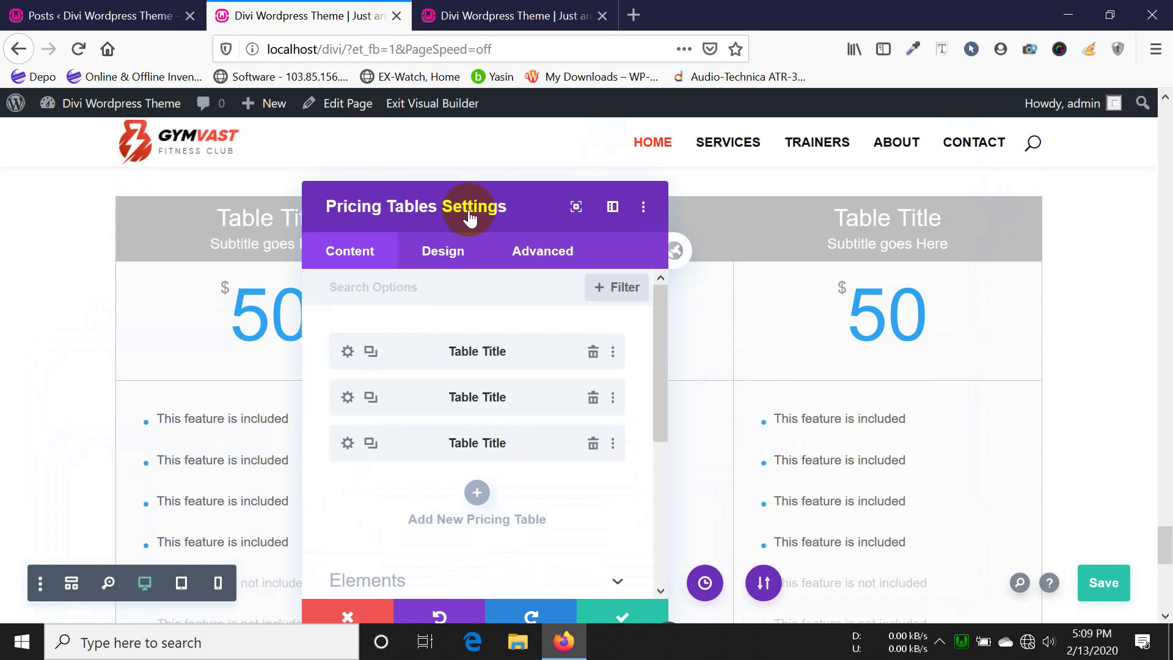
# - Set the first pricing table's title to "Basic Package"
pyautogui.click(347, 352)
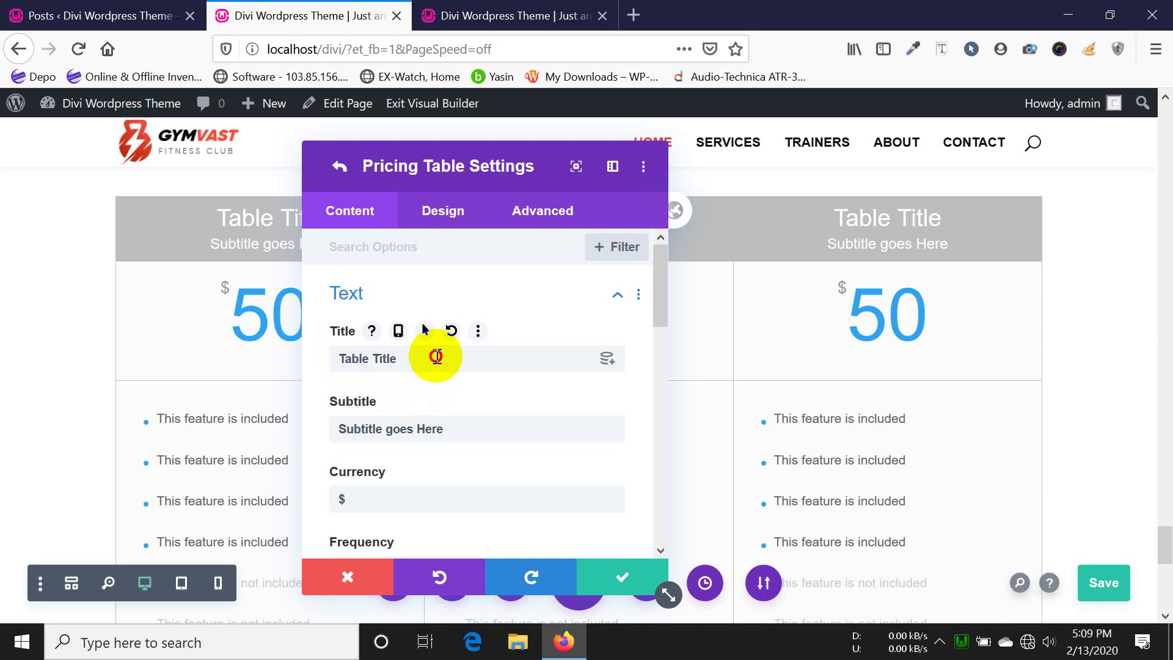
pyautogui.moveTo(434, 356); pyautogui.dragTo(320, 357)
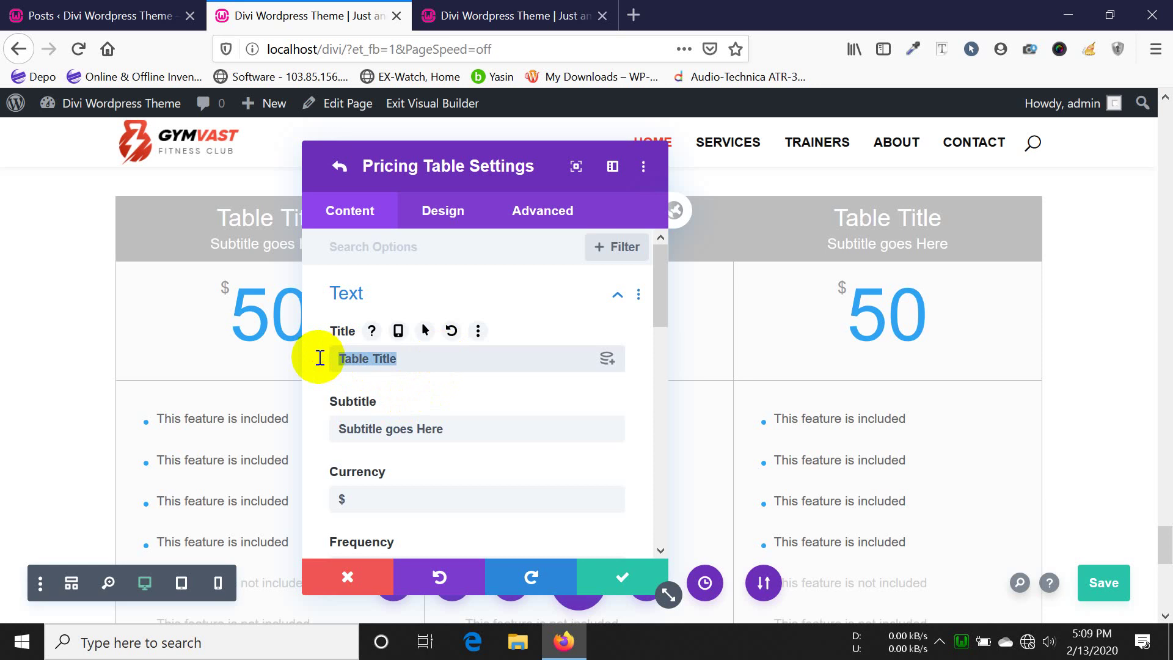
pyautogui.write('Basic')
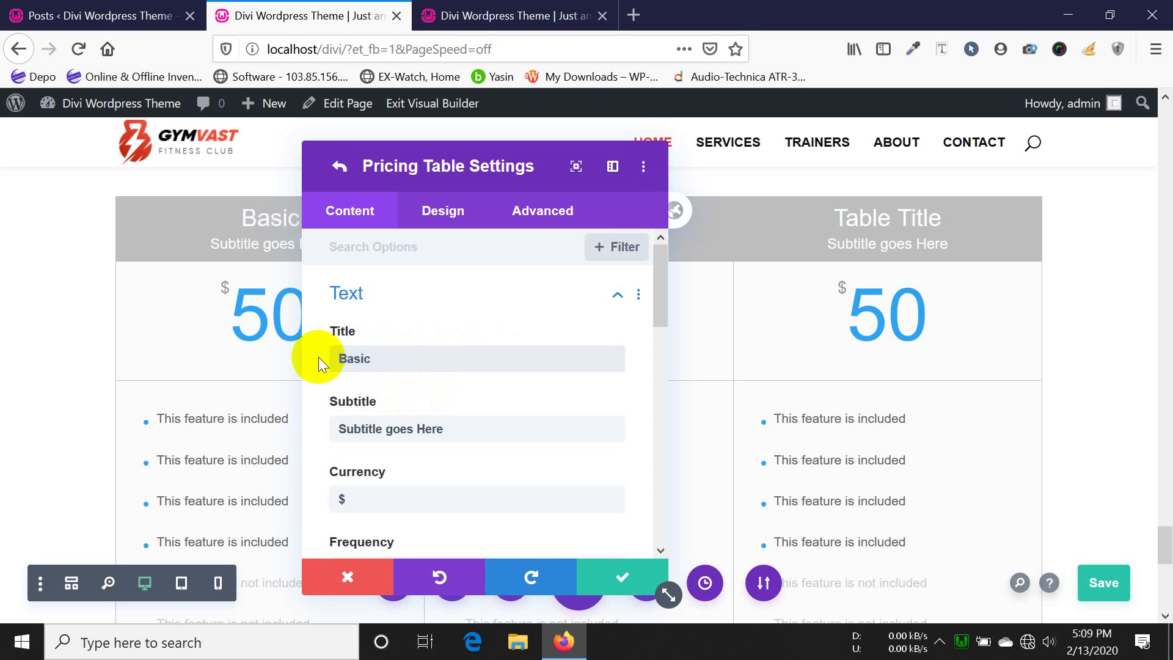
pyautogui.write(' Pac')
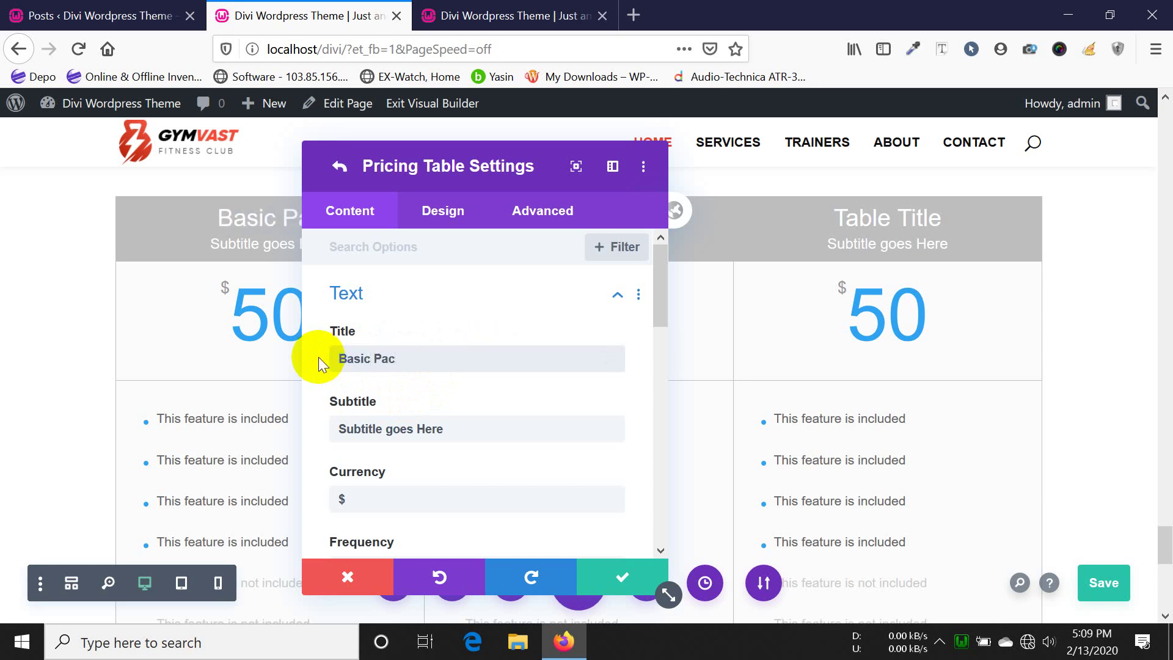
pyautogui.write('kage')
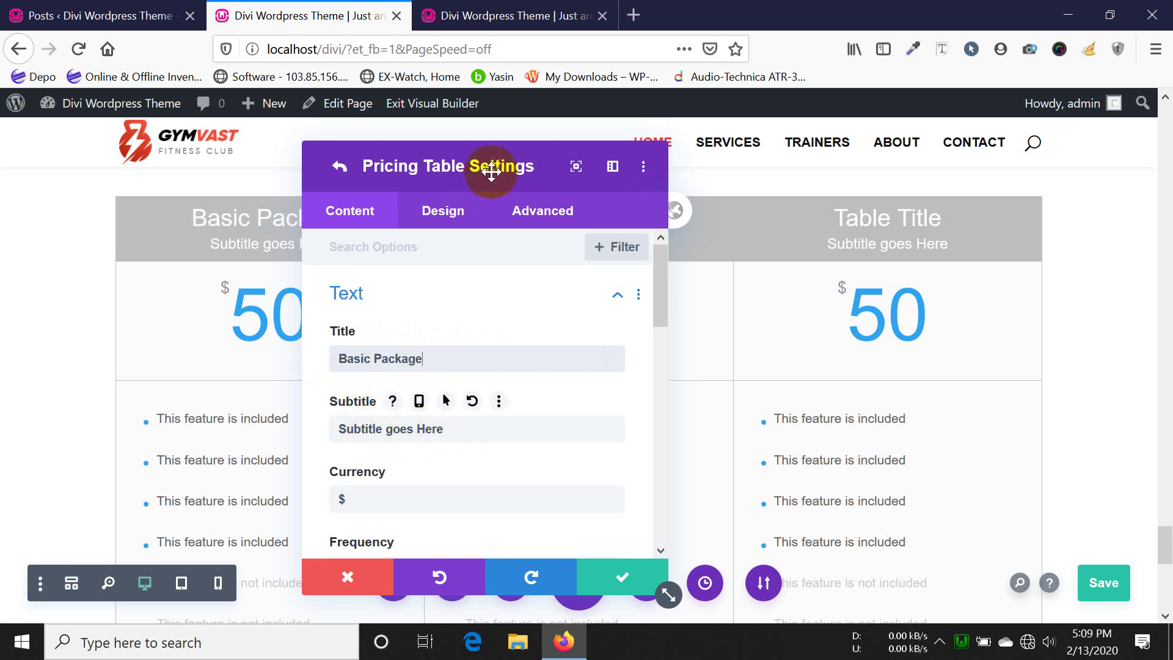
pyautogui.moveTo(491, 171); pyautogui.dragTo(632, 157)
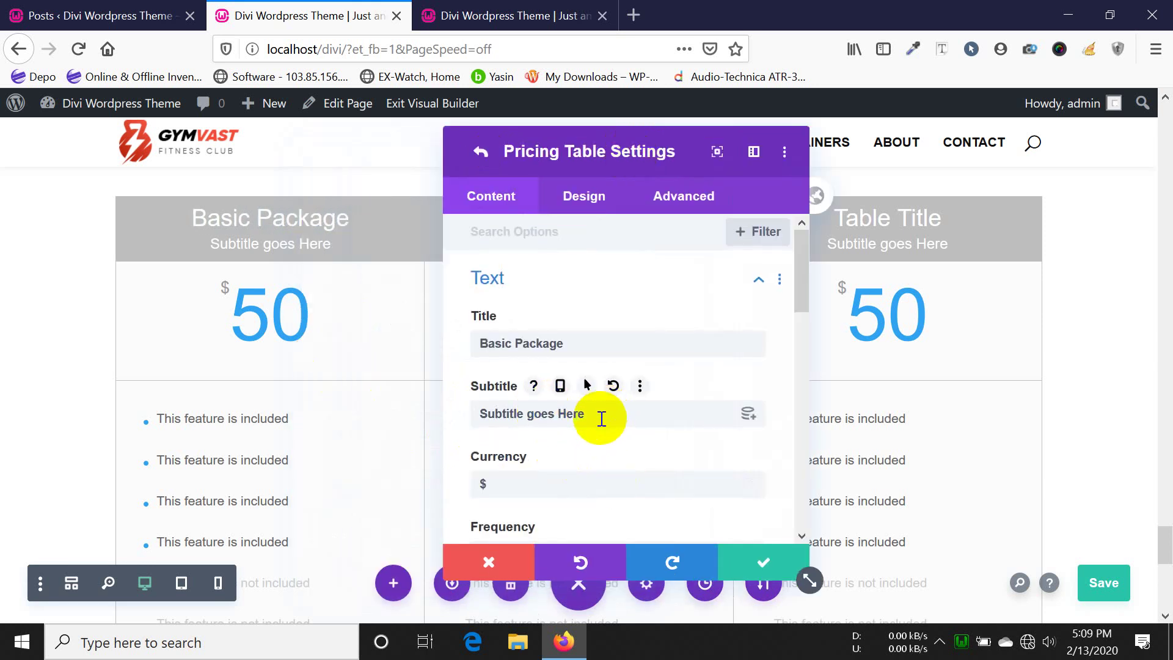
# - Try a frequency of 00 on the first pricing table and clear the value again
pyautogui.scroll(-3, 600, 414)
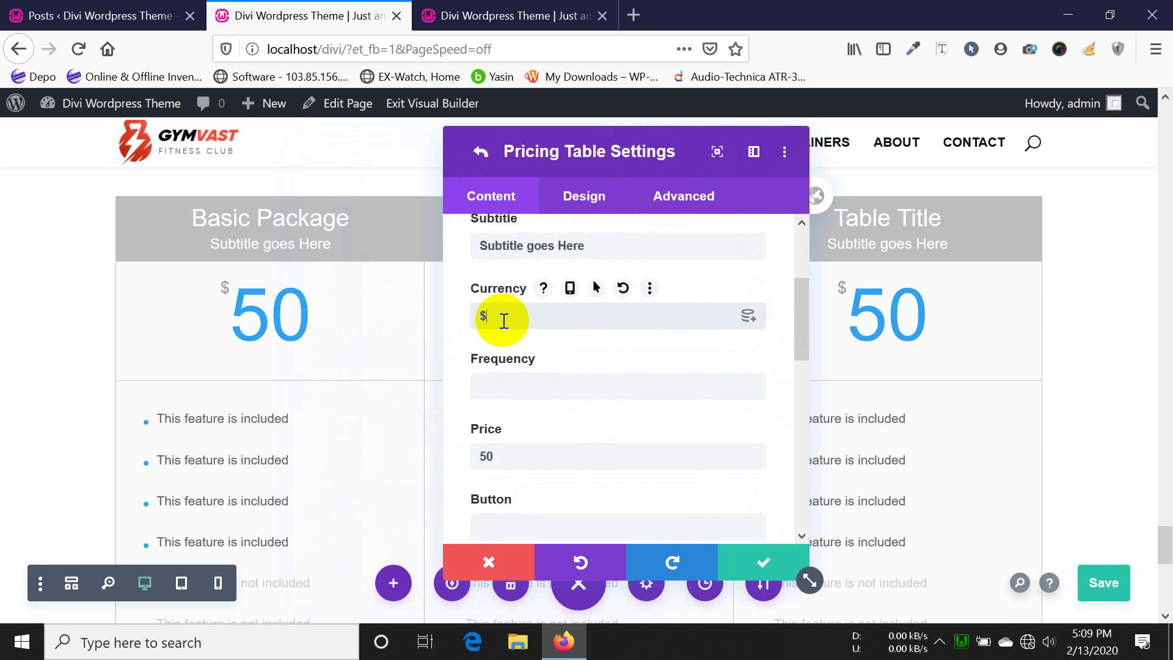
pyautogui.click(501, 388)
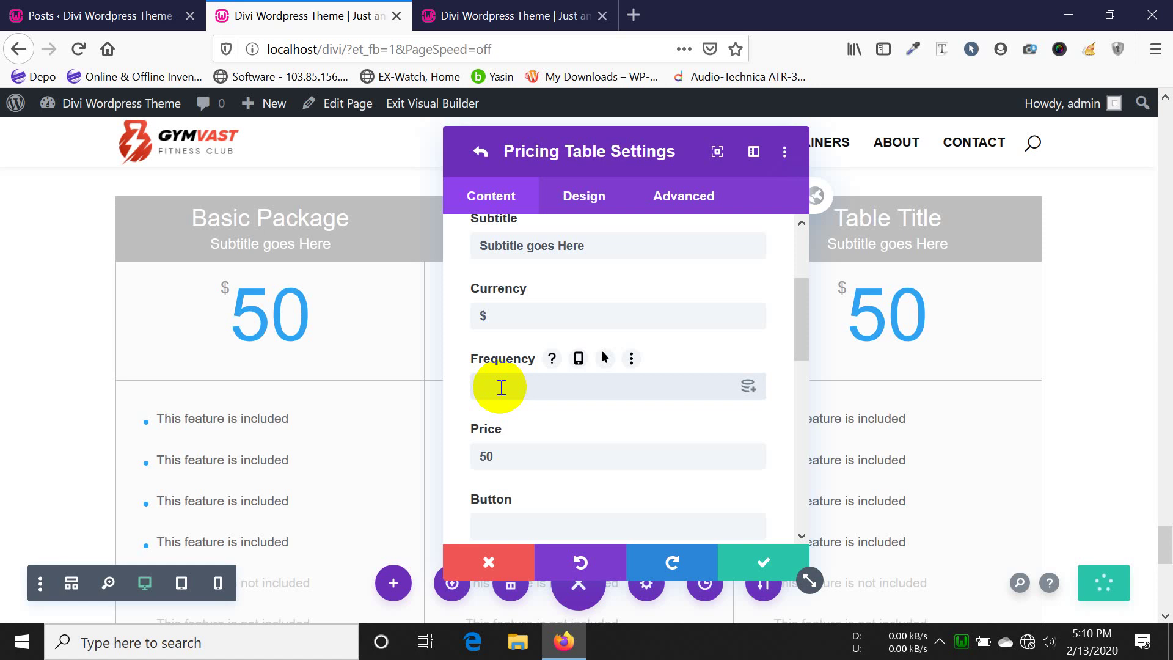
pyautogui.write('00')
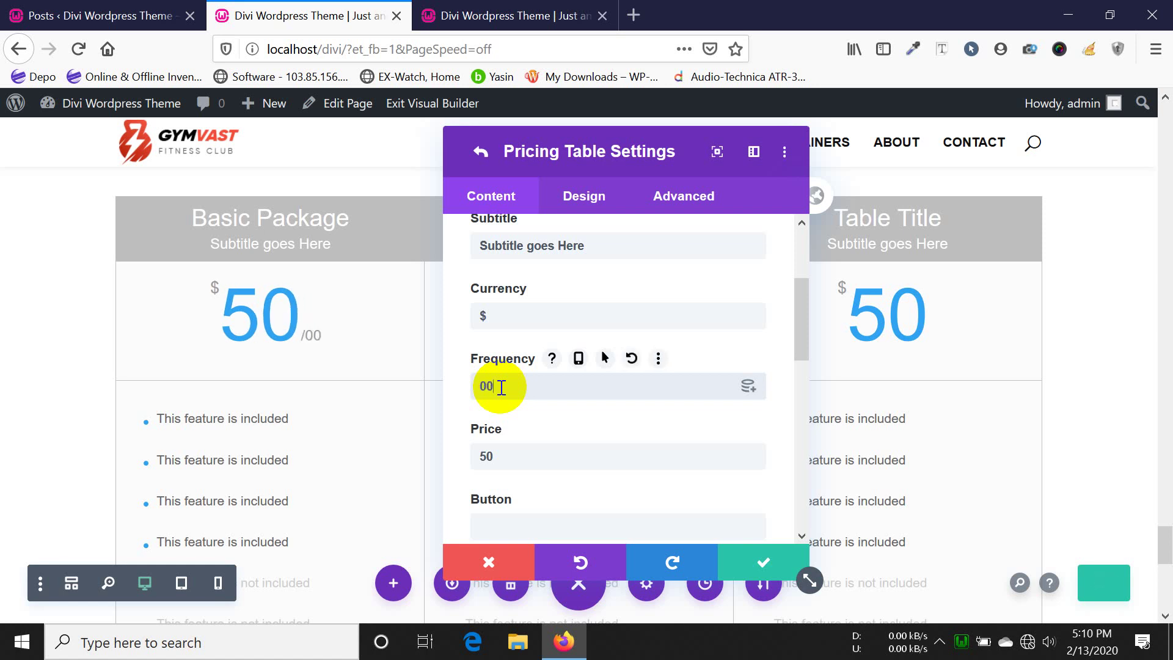
pyautogui.moveTo(501, 386); pyautogui.dragTo(432, 404)
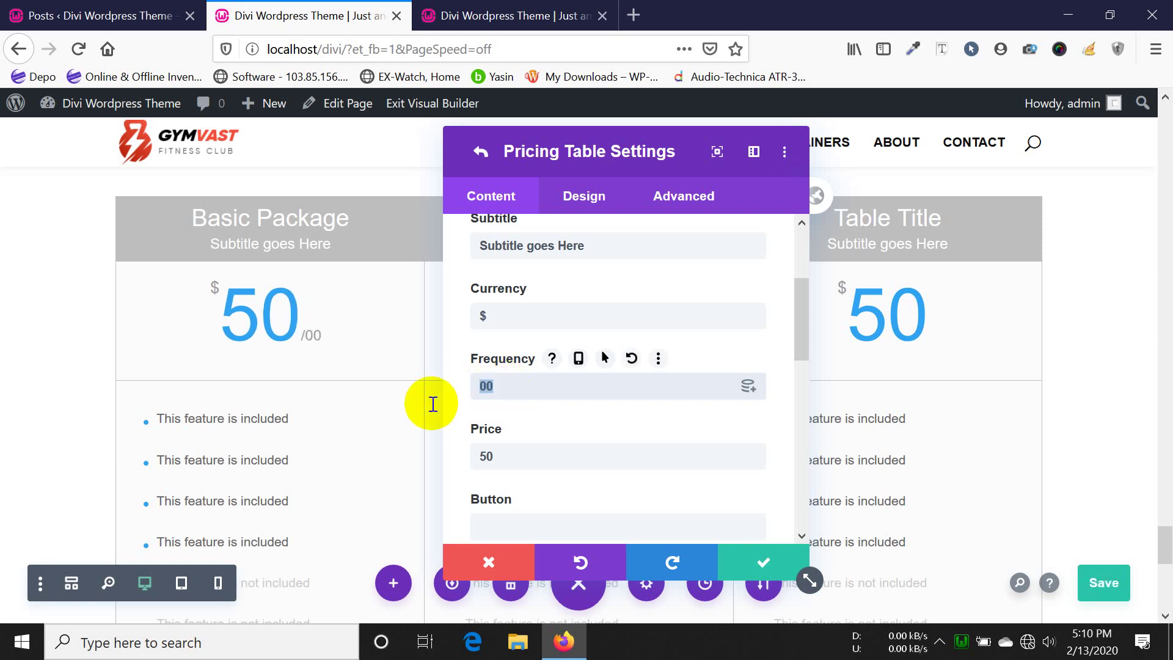
pyautogui.press('BackSpace')
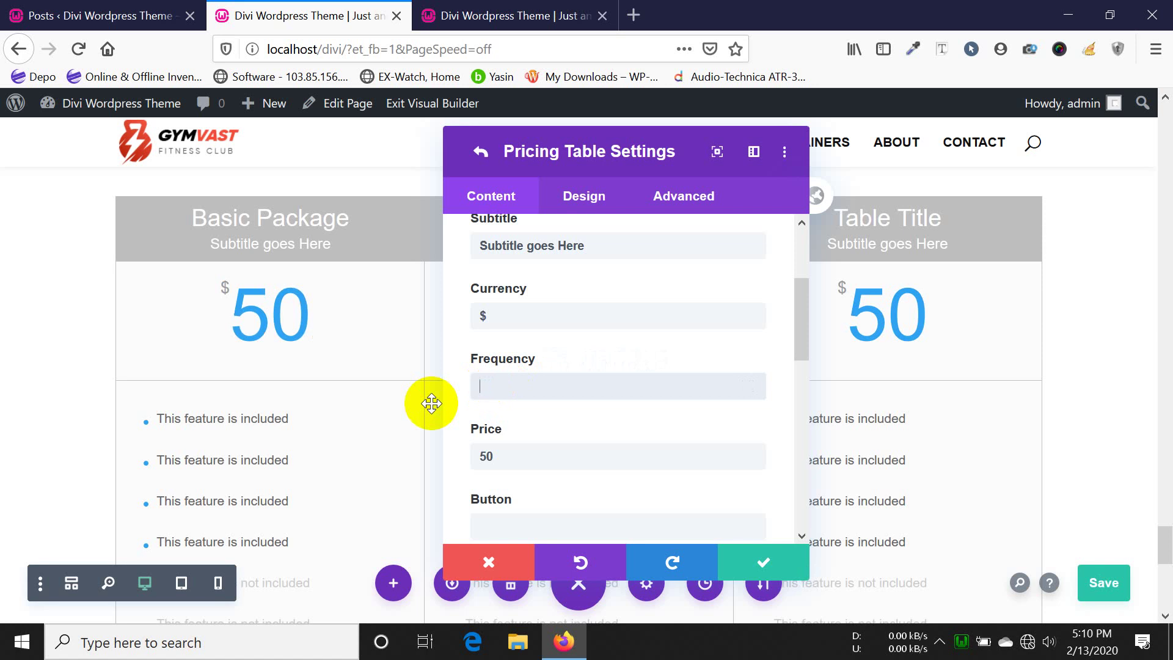
# - Set the first pricing table's frequency to "Month" and its button text to "Buy Now"
pyautogui.write('Month')
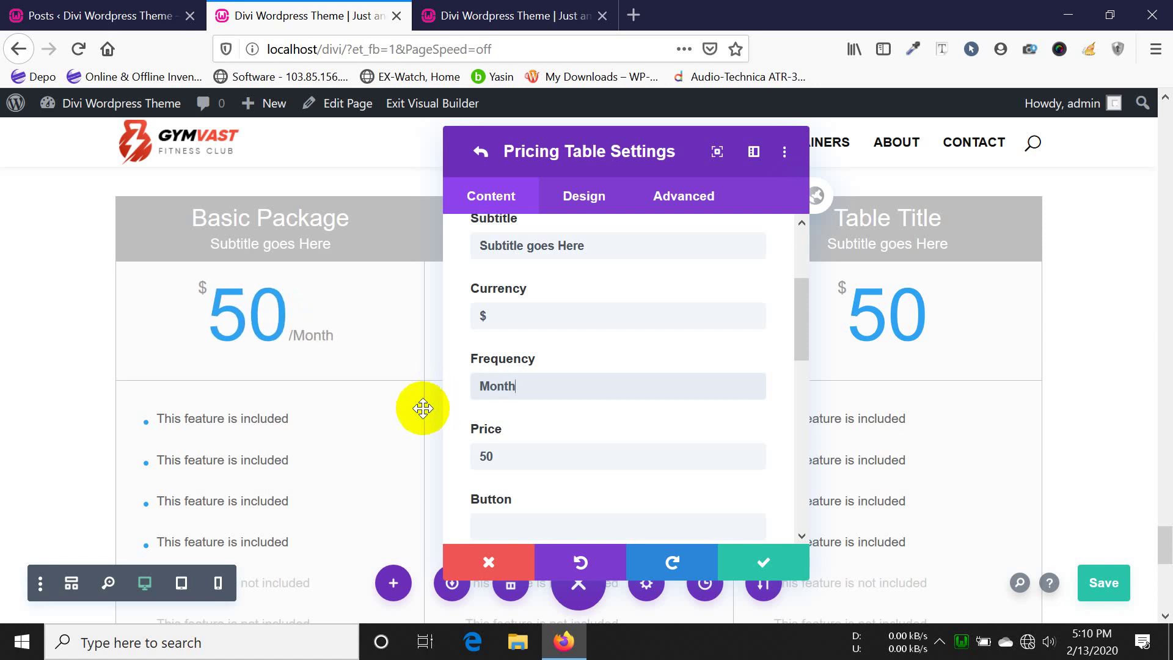
pyautogui.scroll(-3, 651, 396)
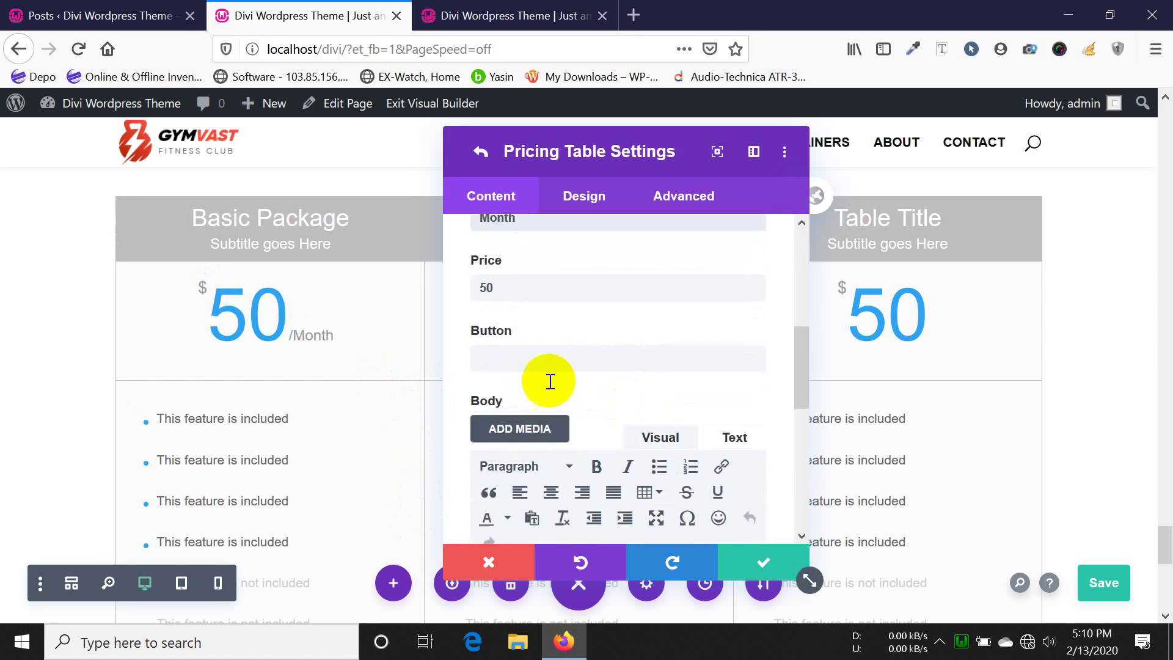
pyautogui.scroll(-5, 298, 467)
pyautogui.scroll(2, 299, 467)
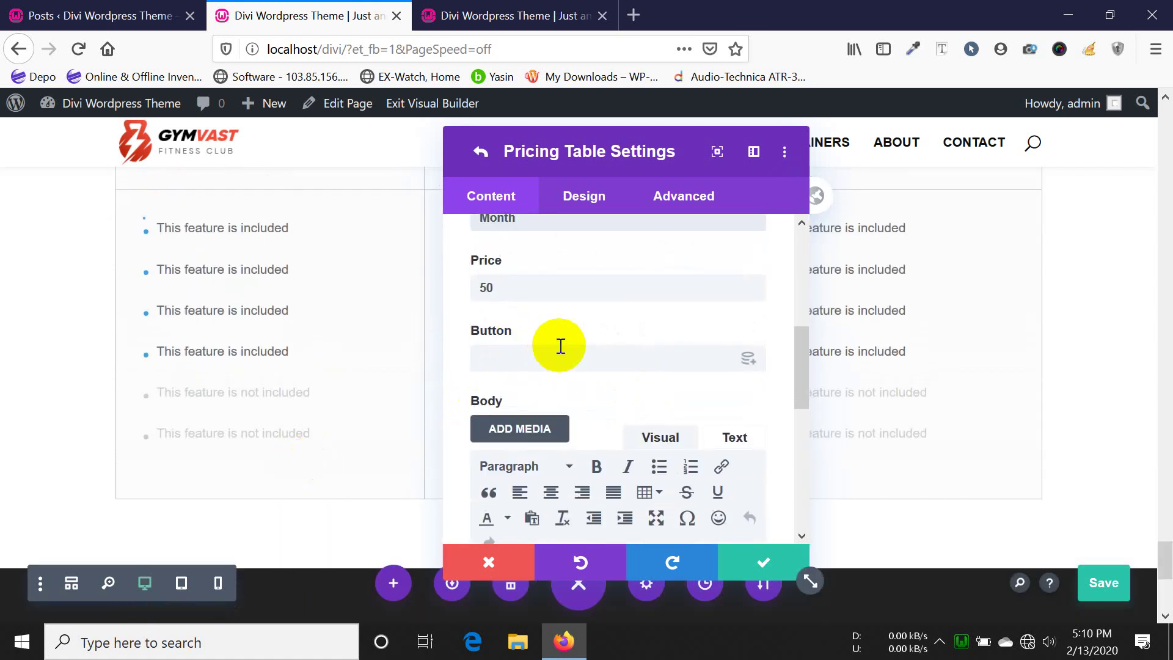
pyautogui.click(561, 354)
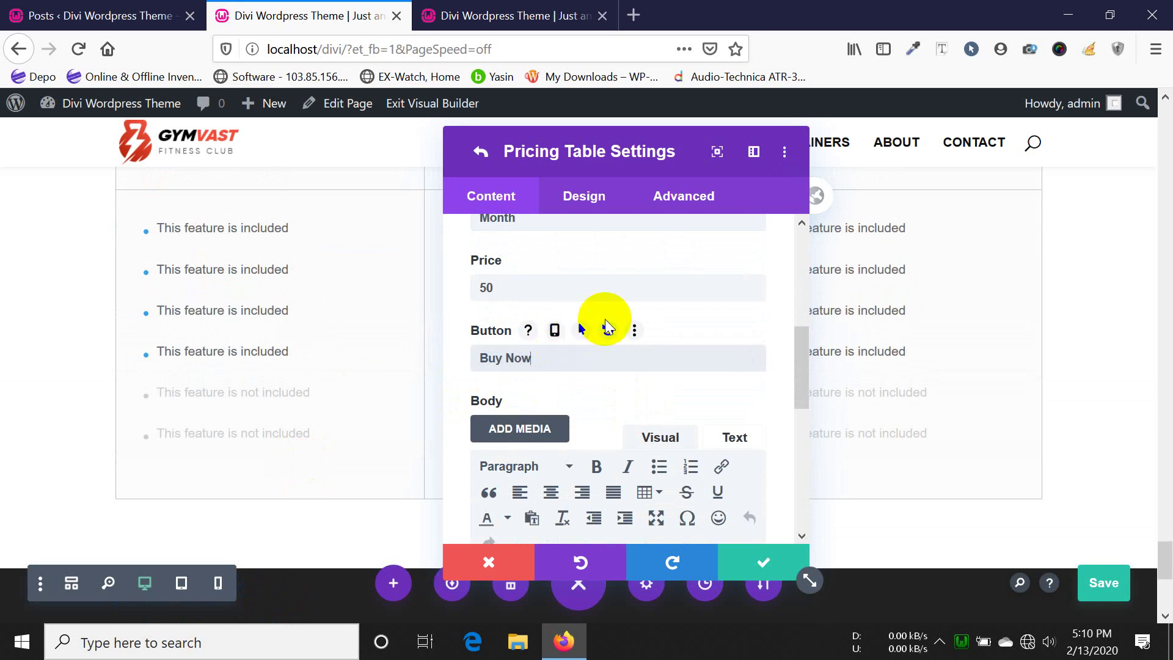
# - Examine how plus and minus signs mark included and excluded features in the pricing table's body, in both visual and text views
pyautogui.scroll(-3, 602, 314)
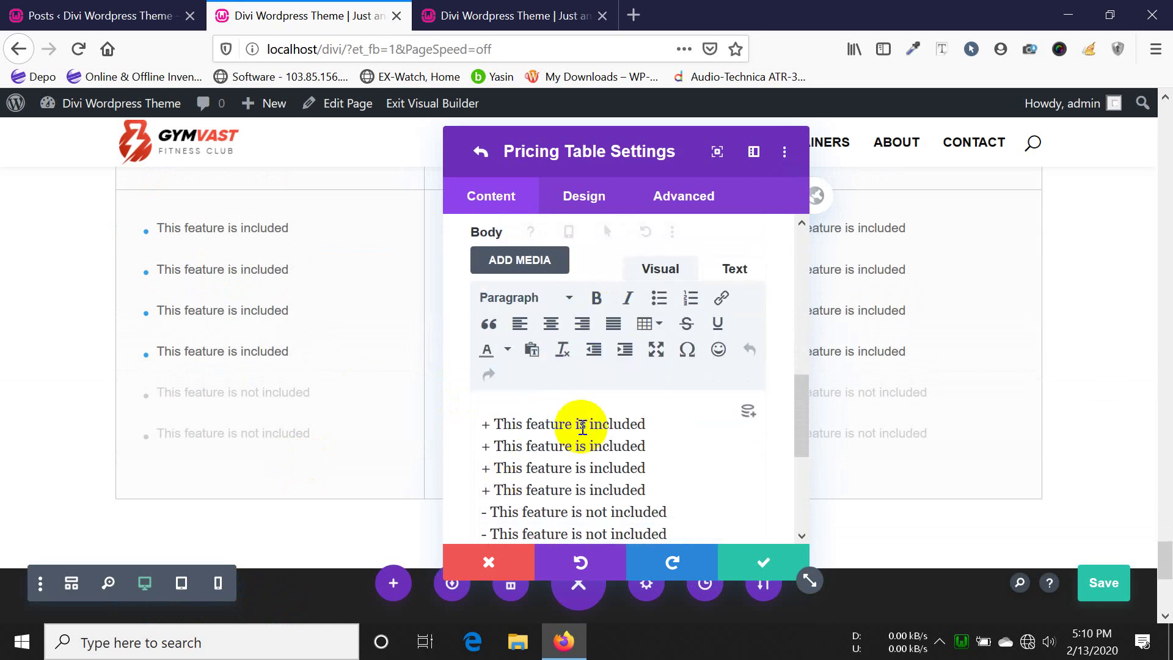
pyautogui.scroll(-3, 581, 419)
pyautogui.scroll(2, 568, 416)
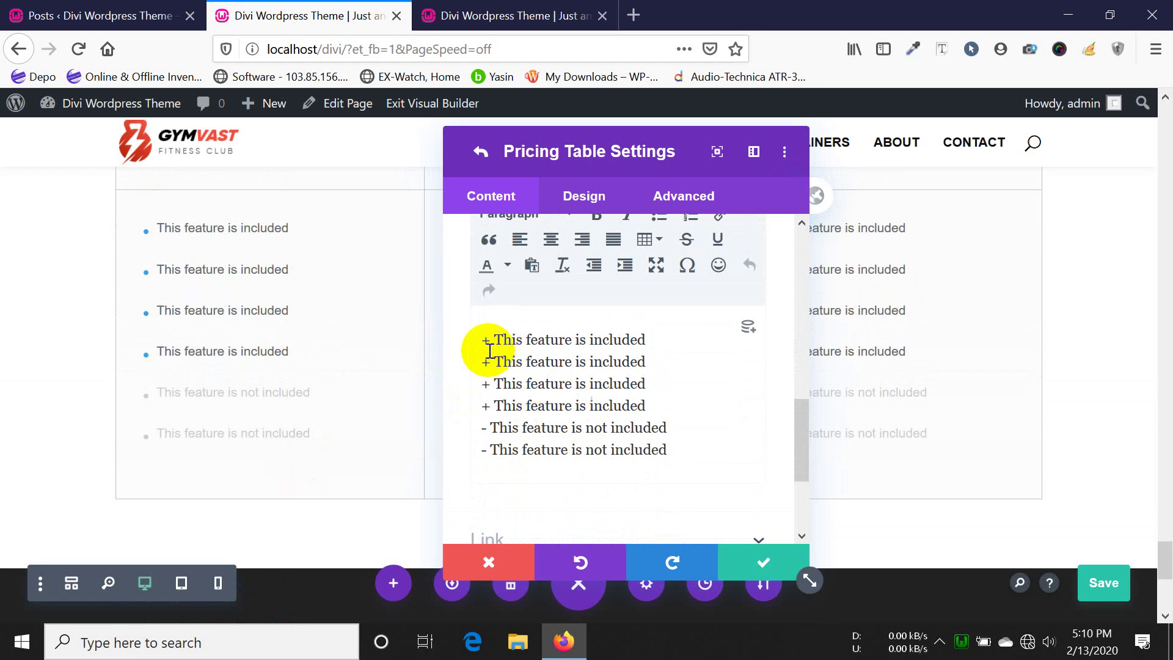
pyautogui.moveTo(491, 342); pyautogui.dragTo(453, 351)
pyautogui.click(553, 359)
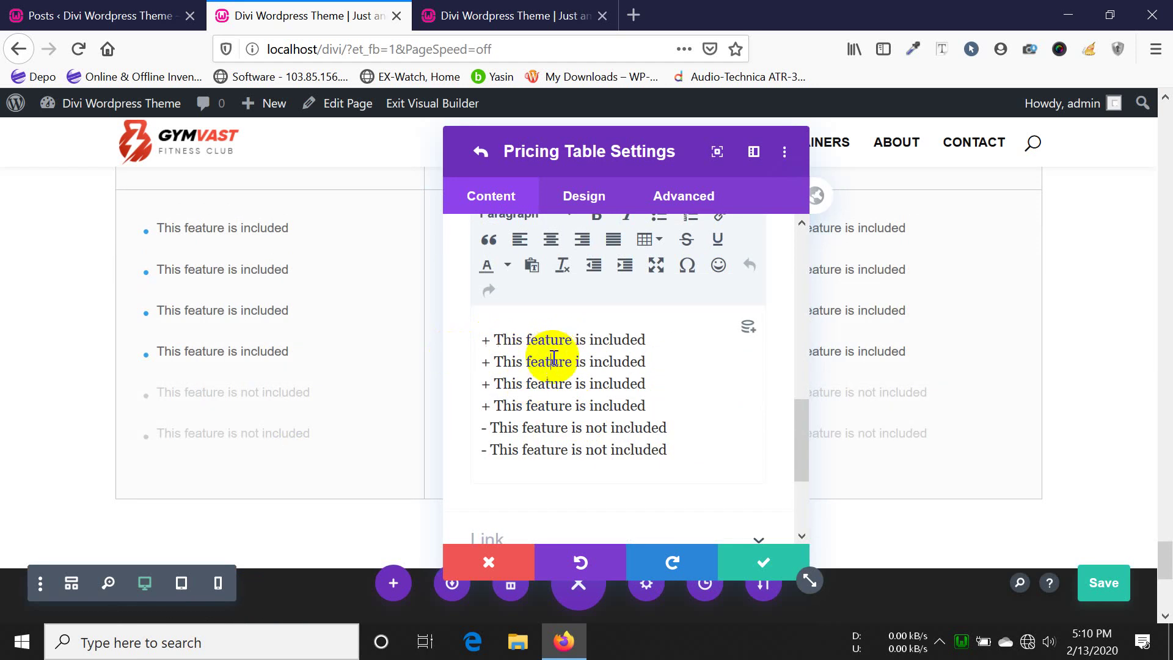
pyautogui.click(483, 428)
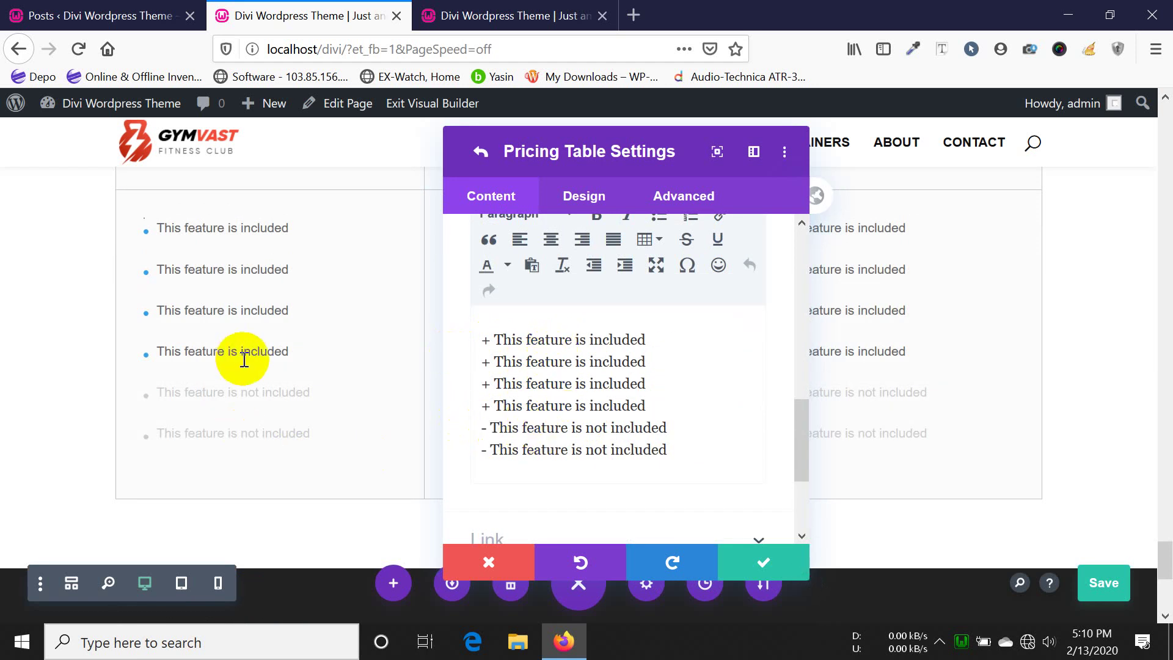
pyautogui.scroll(1, 645, 406)
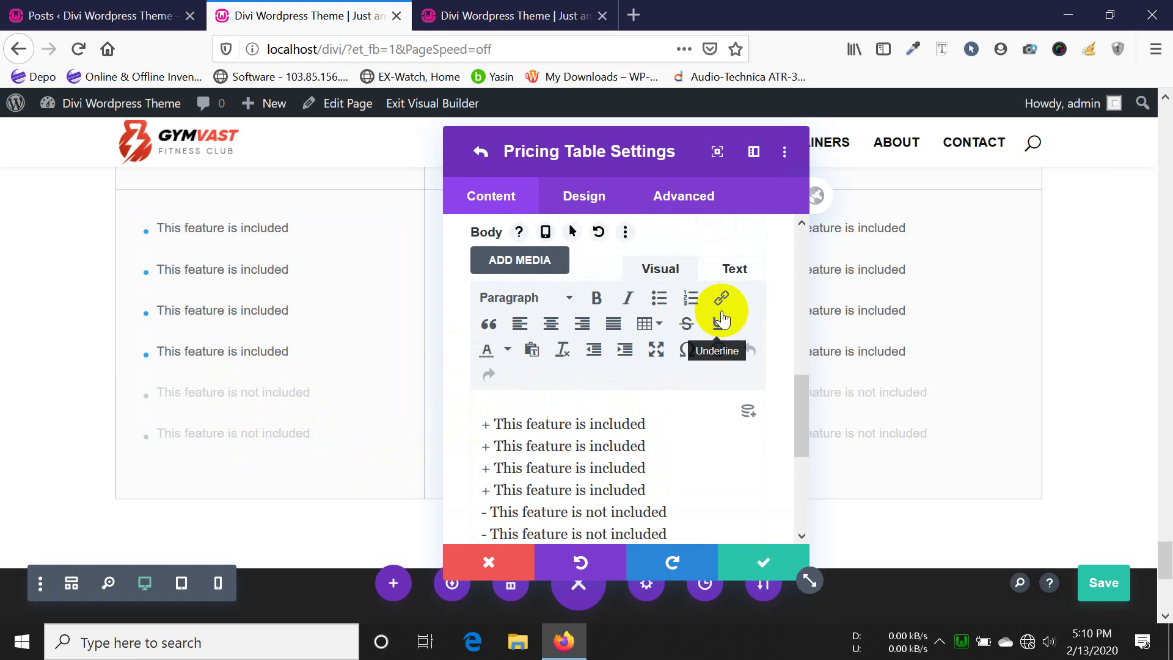
pyautogui.click(735, 267)
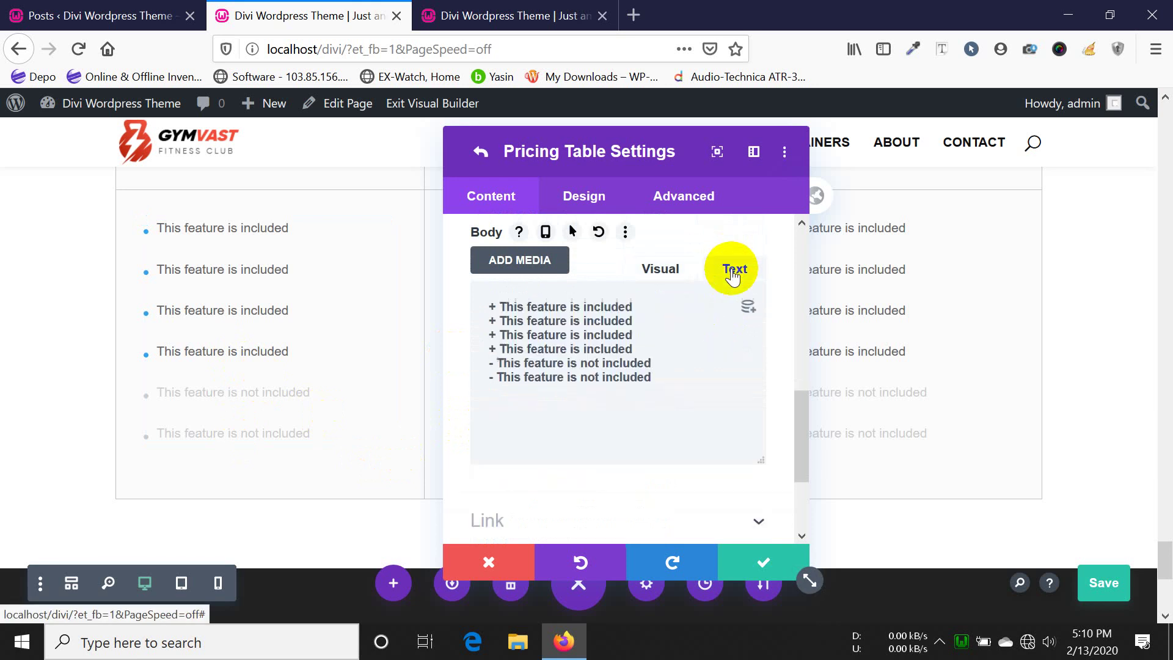
pyautogui.click(667, 274)
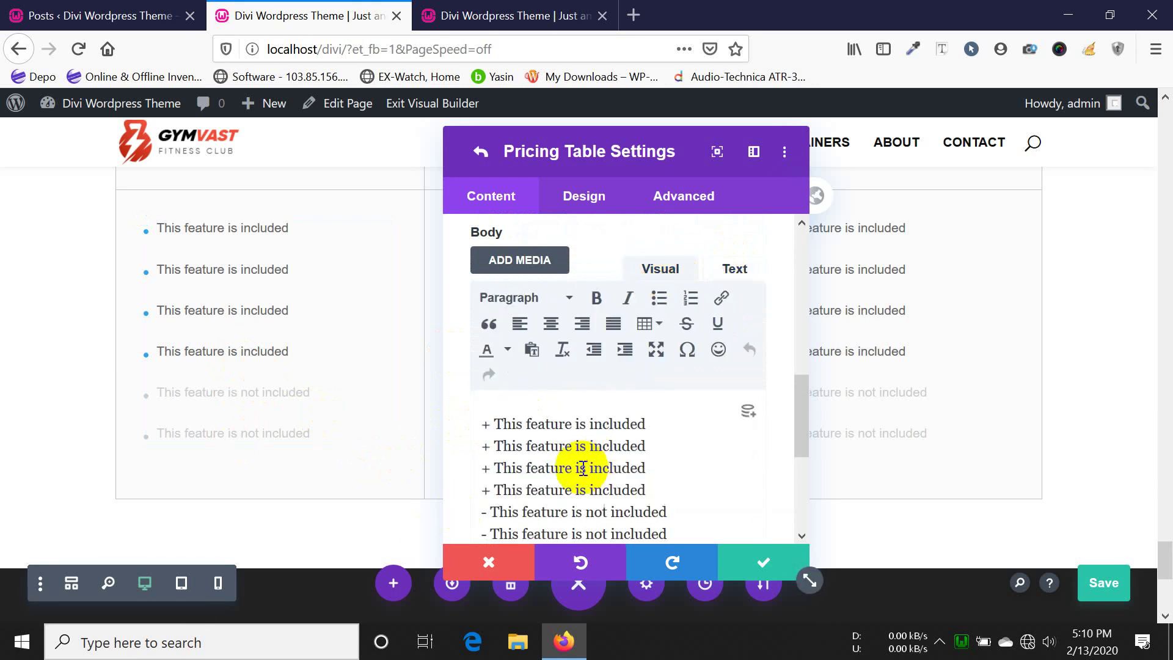
pyautogui.scroll(-1, 596, 410)
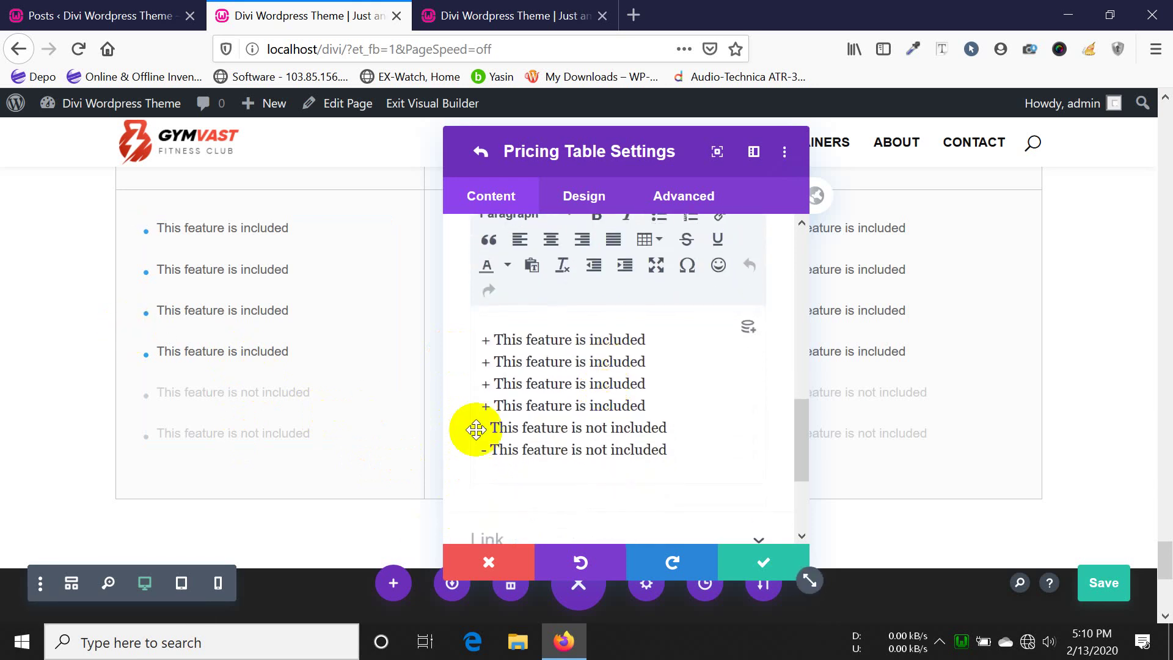
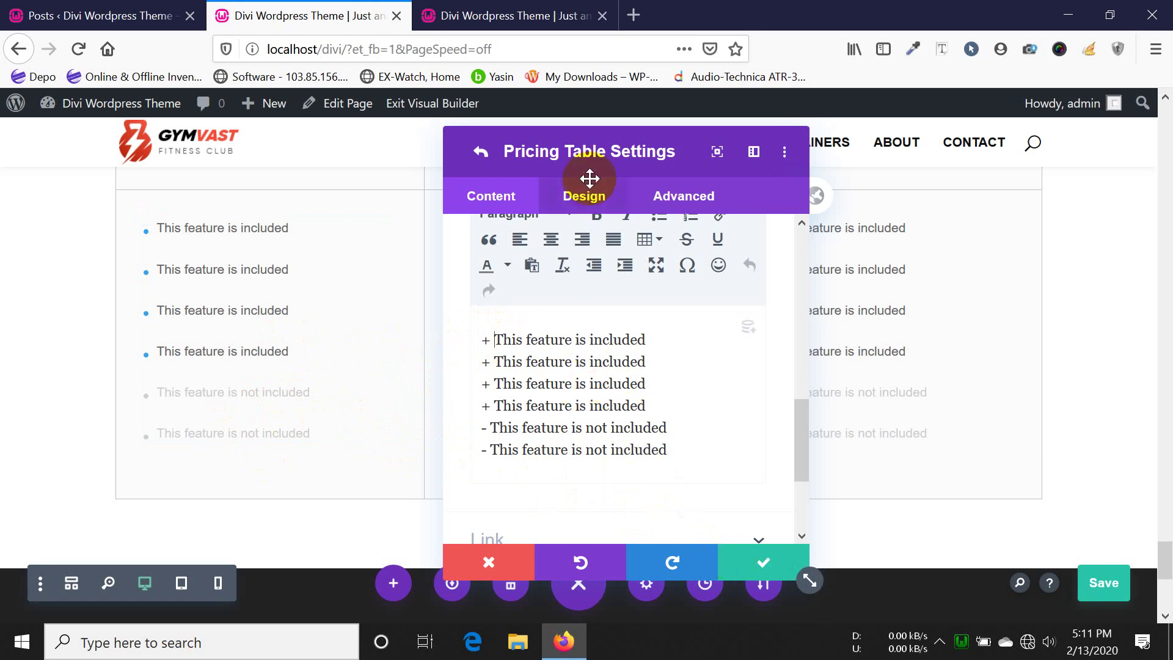
pyautogui.scroll(-1, 594, 306)
pyautogui.scroll(-3, 594, 306)
# - Make the Basic Package table featured in its layout design options and apply the table settings
pyautogui.click(583, 202)
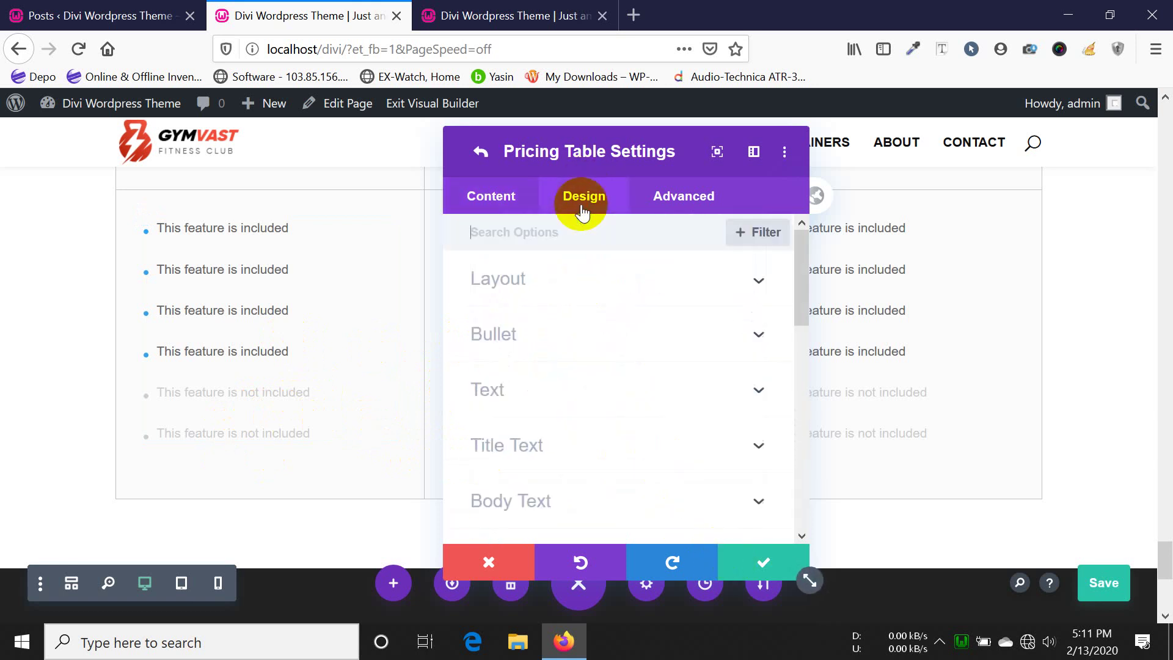
pyautogui.click(590, 281)
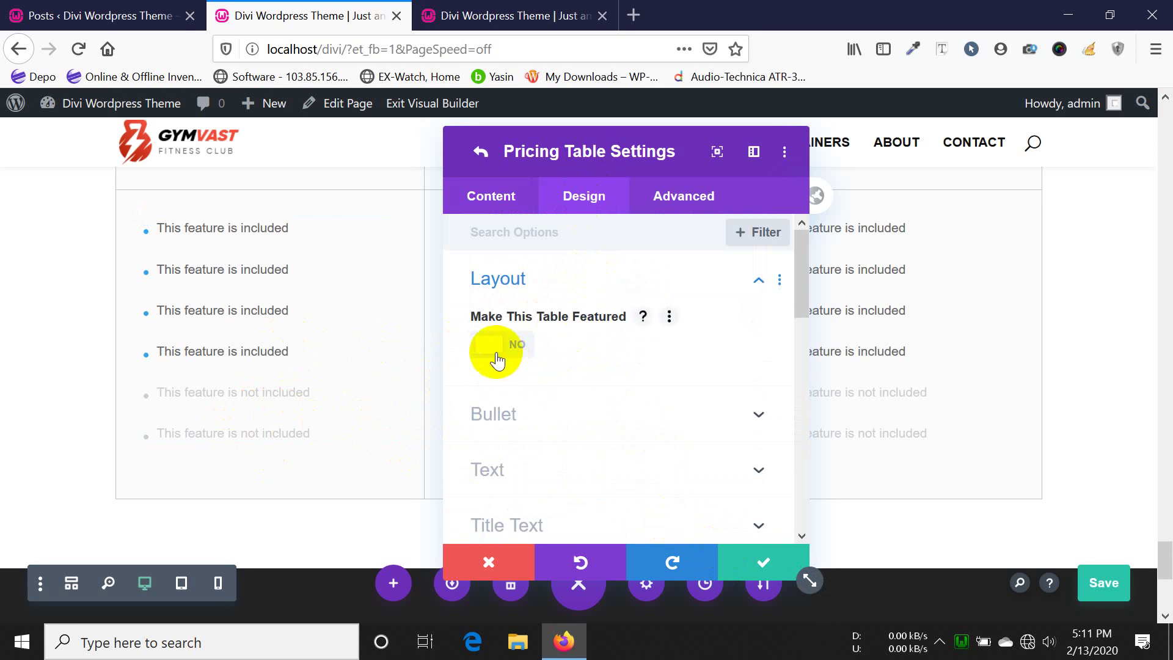
pyautogui.moveTo(607, 162); pyautogui.dragTo(703, 166)
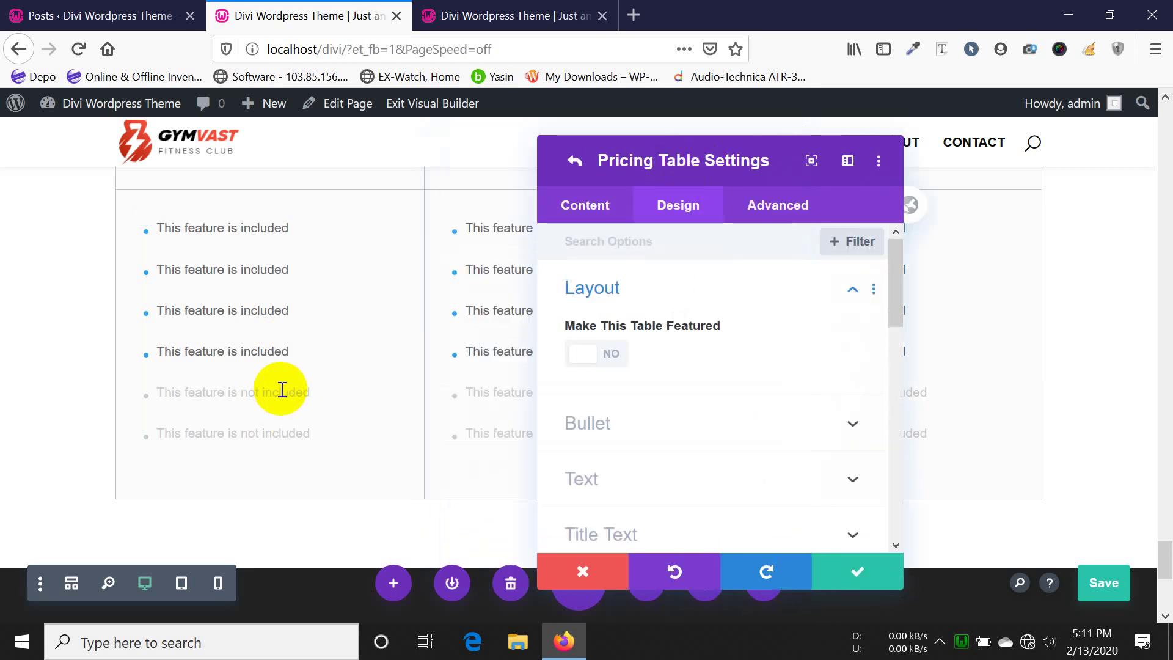
pyautogui.scroll(5, 280, 390)
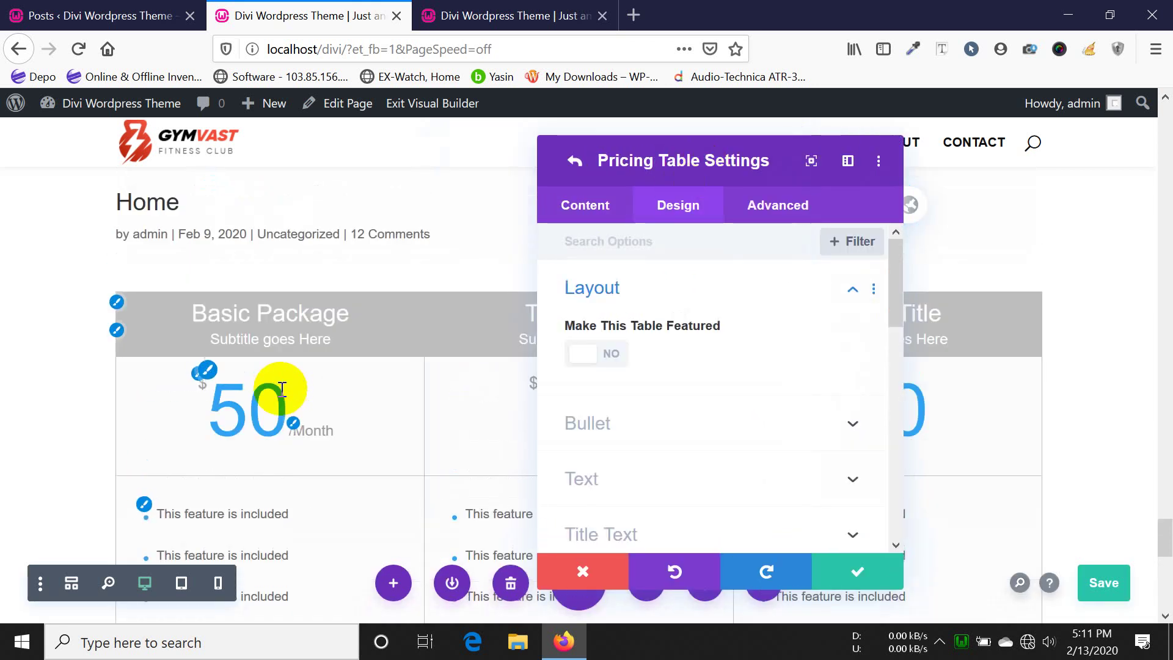
pyautogui.click(589, 366)
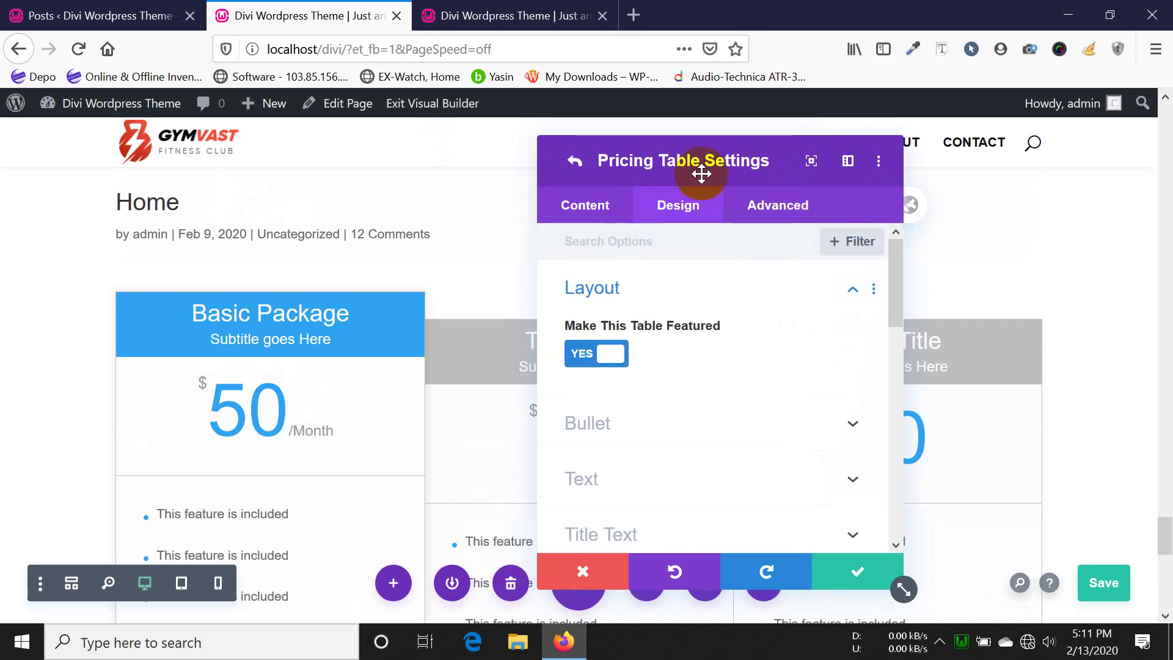
pyautogui.moveTo(723, 159); pyautogui.dragTo(845, 163)
pyautogui.scroll(-6, 257, 387)
pyautogui.scroll(2, 354, 373)
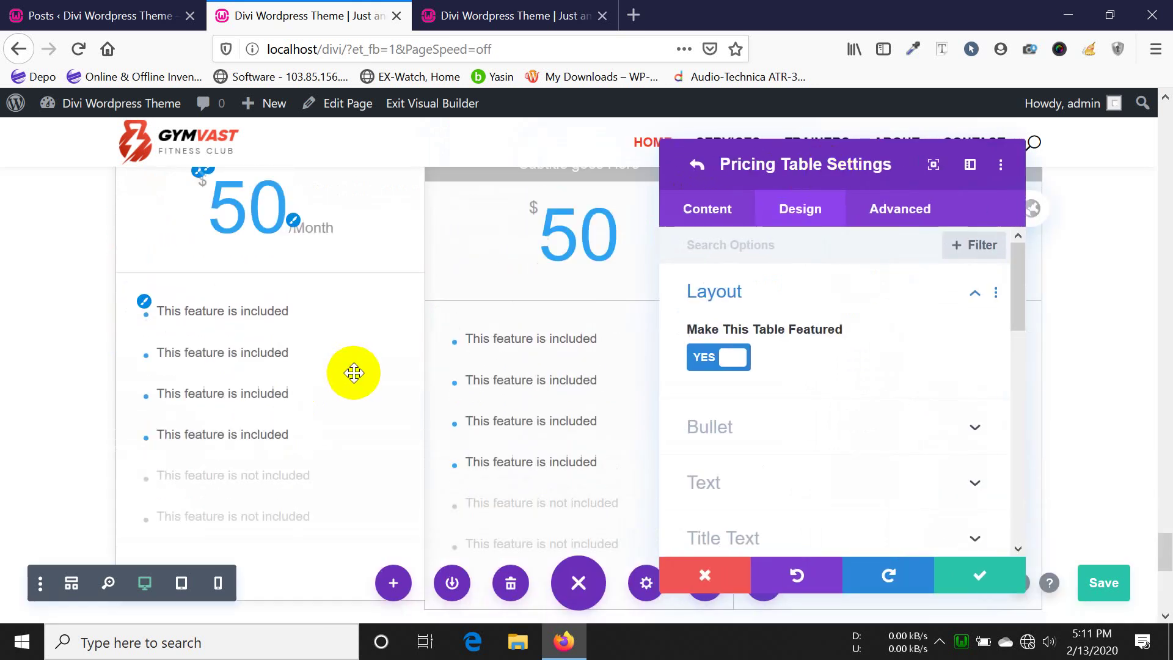
pyautogui.click(970, 578)
# - Move the Basic Package table to second place among the pricing tables, apply the module settings and save the page
pyautogui.scroll(5, 769, 448)
pyautogui.scroll(1, 360, 409)
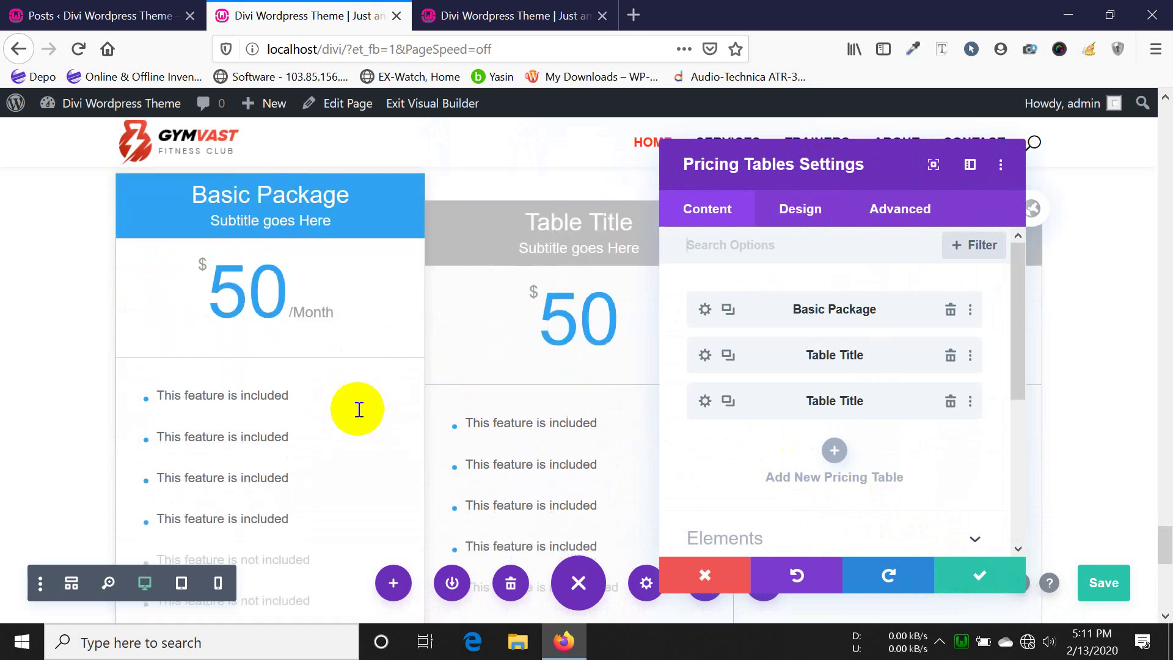
pyautogui.scroll(2, 359, 409)
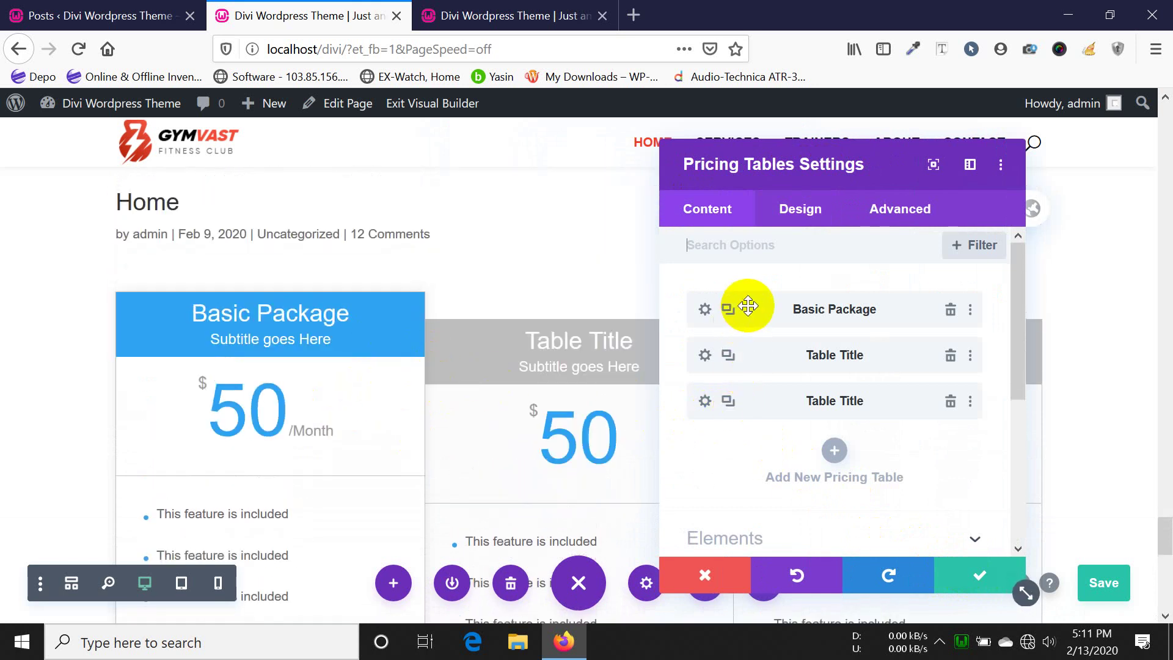
pyautogui.moveTo(748, 305); pyautogui.dragTo(752, 340)
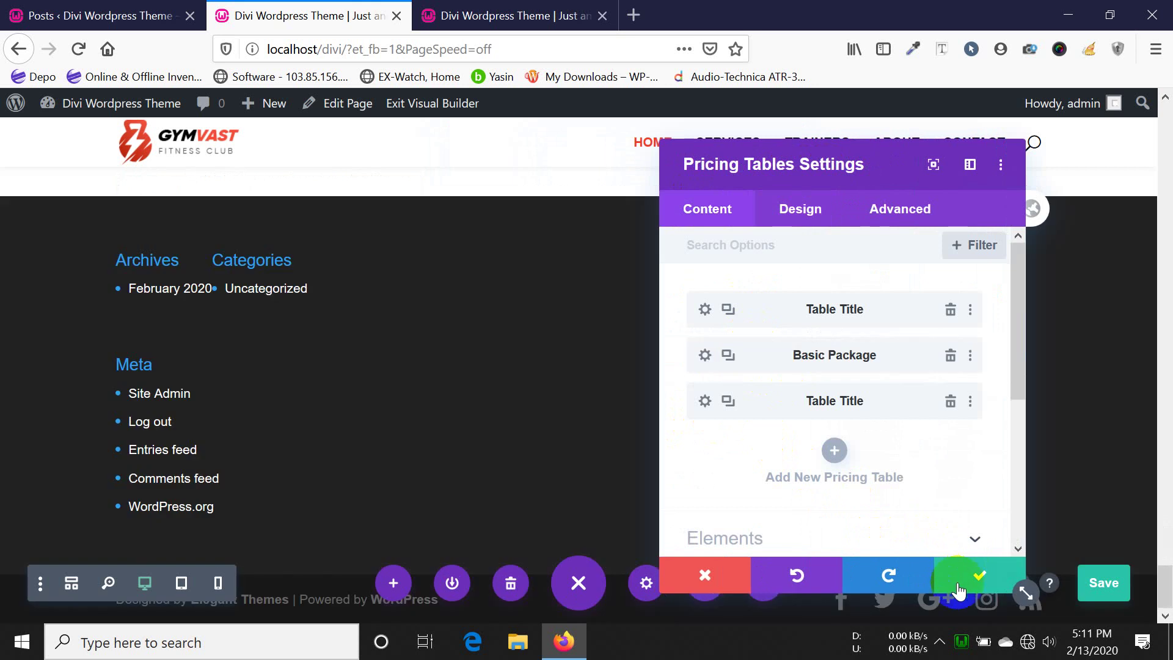
pyautogui.click(961, 576)
pyautogui.scroll(-3, 776, 414)
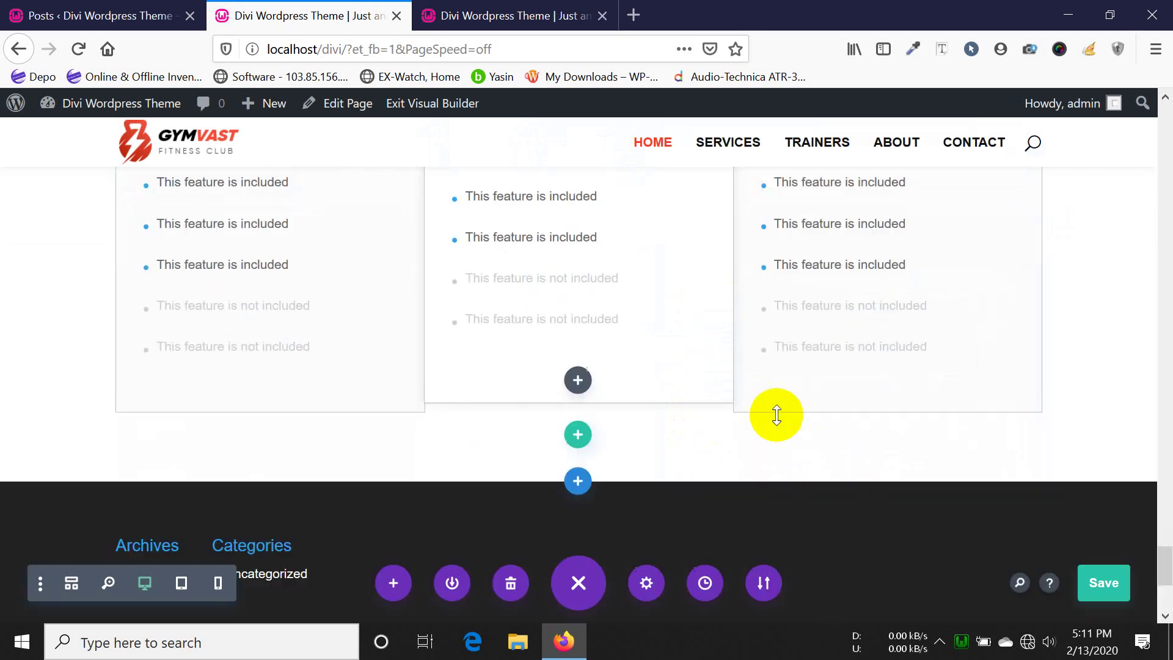
pyautogui.scroll(2, 776, 414)
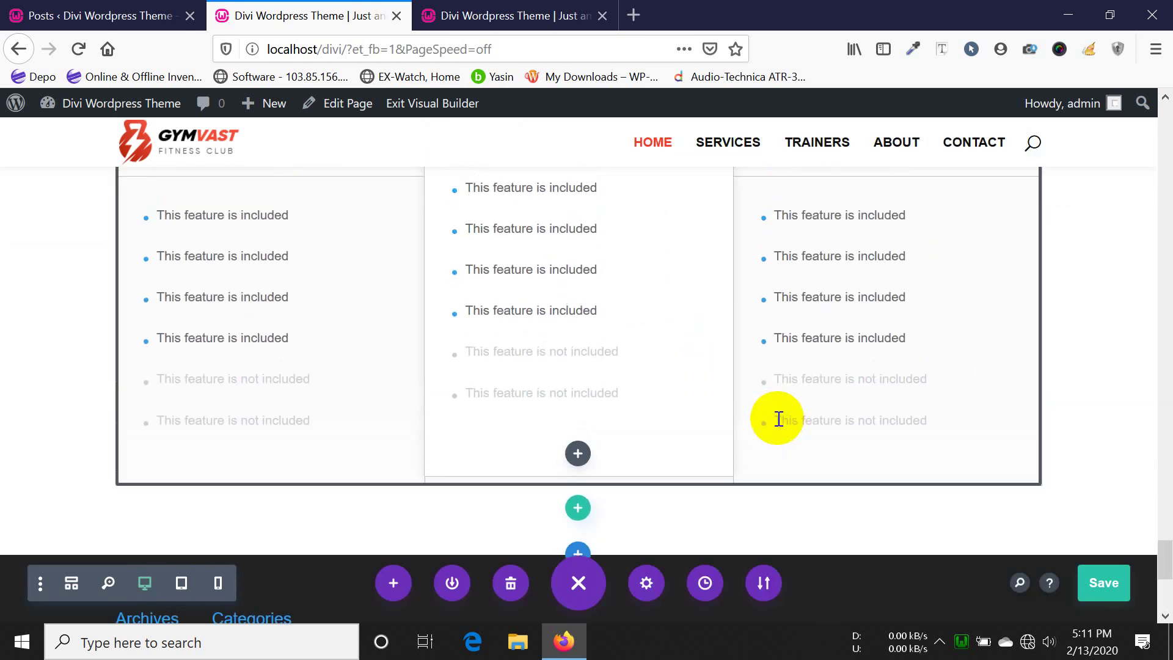
pyautogui.click(1106, 582)
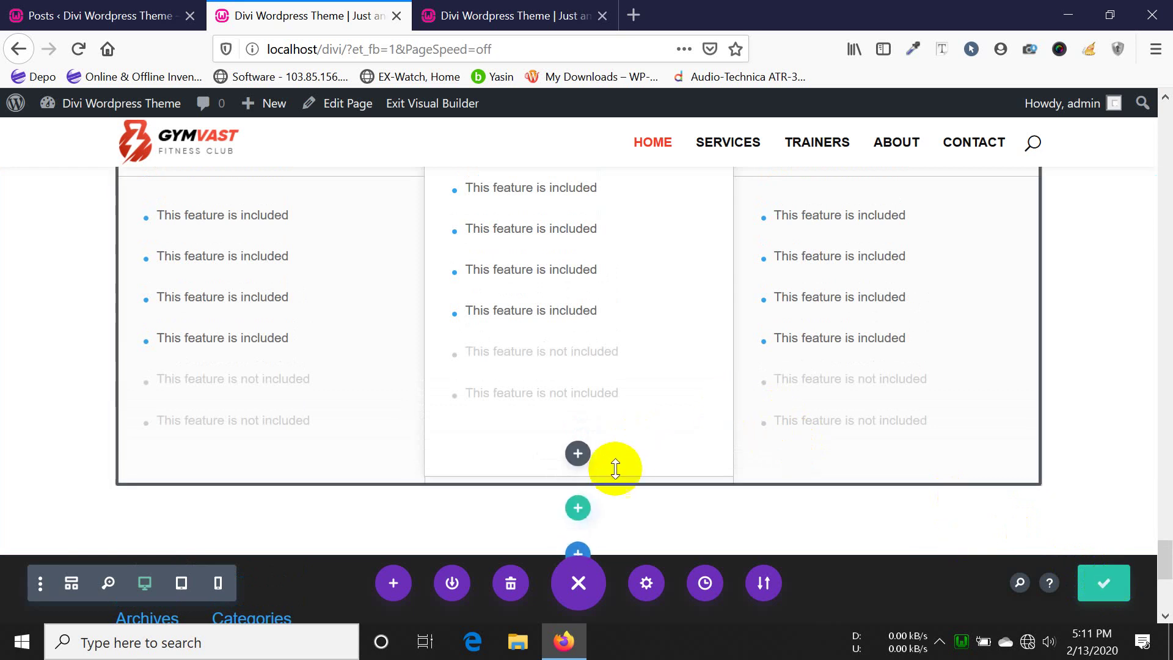
pyautogui.scroll(6, 572, 509)
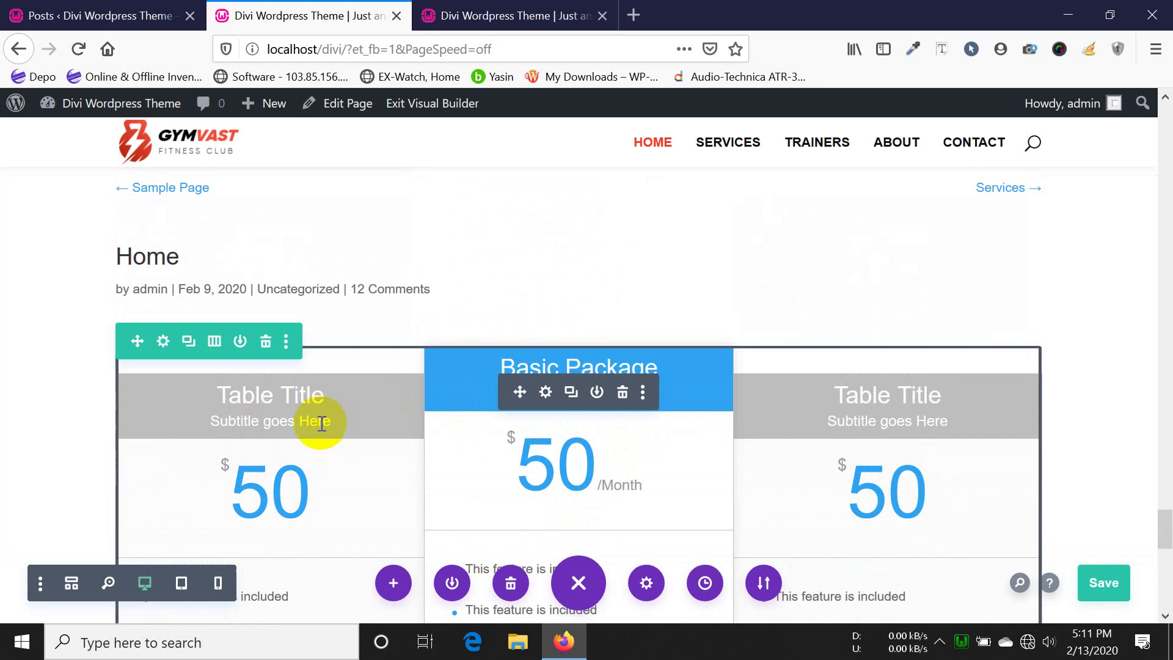
pyautogui.click(548, 398)
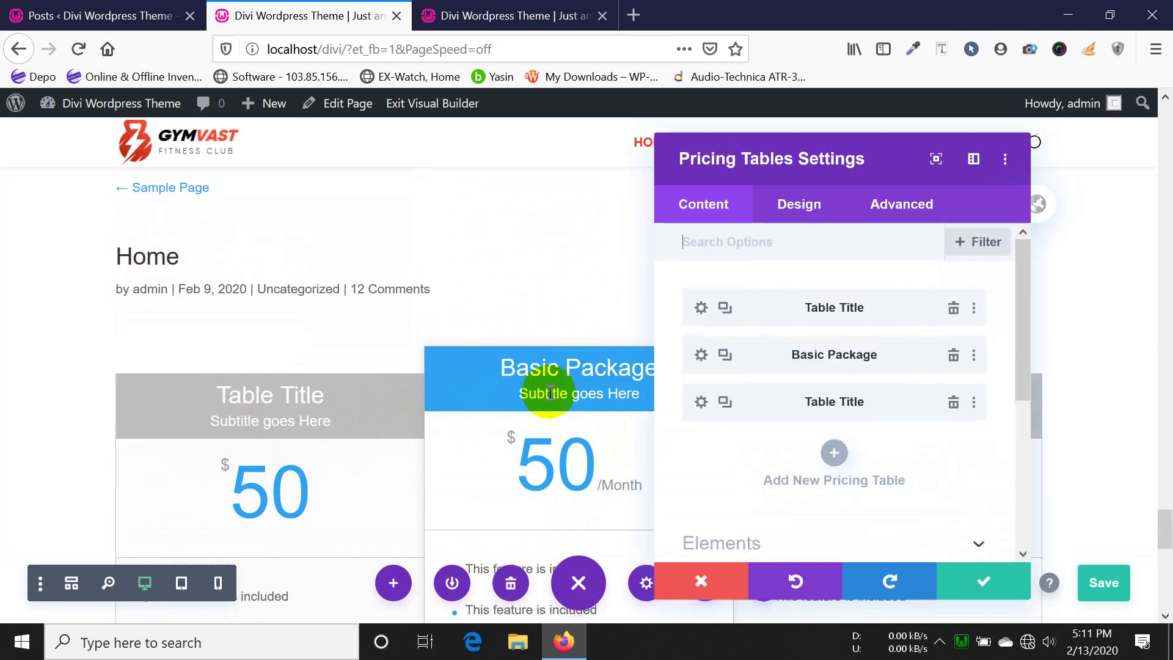
pyautogui.click(694, 568)
# - Add a single-column row below the pricing tables and insert a Search module in it with its default settings
pyautogui.scroll(-6, 600, 393)
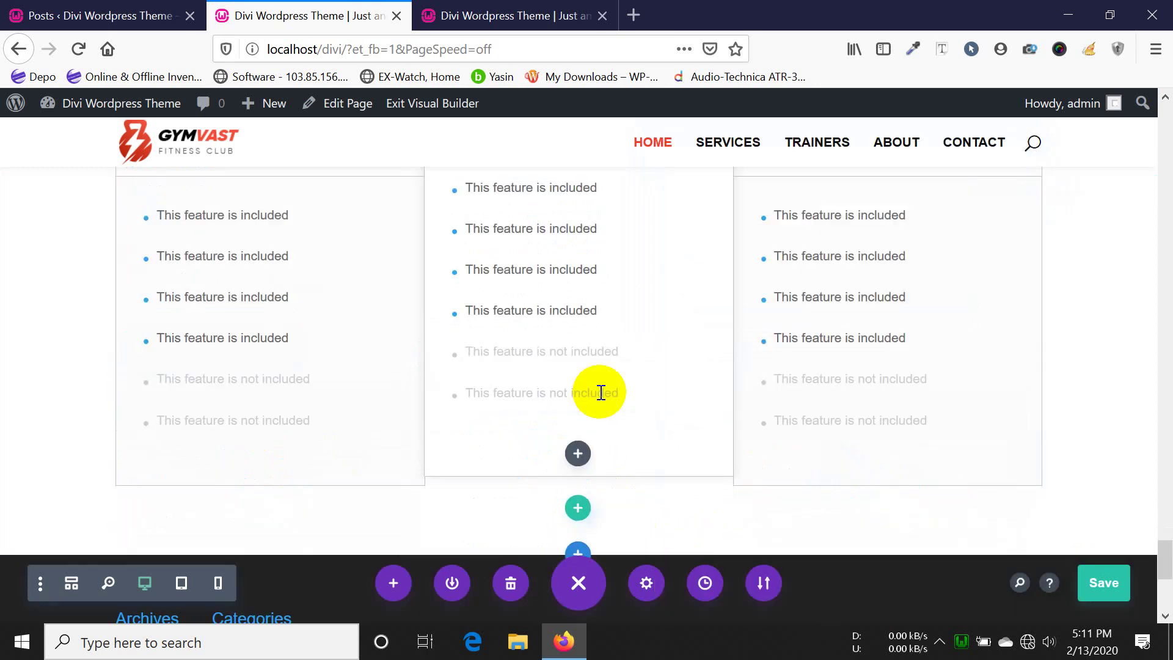
pyautogui.click(578, 509)
pyautogui.click(440, 282)
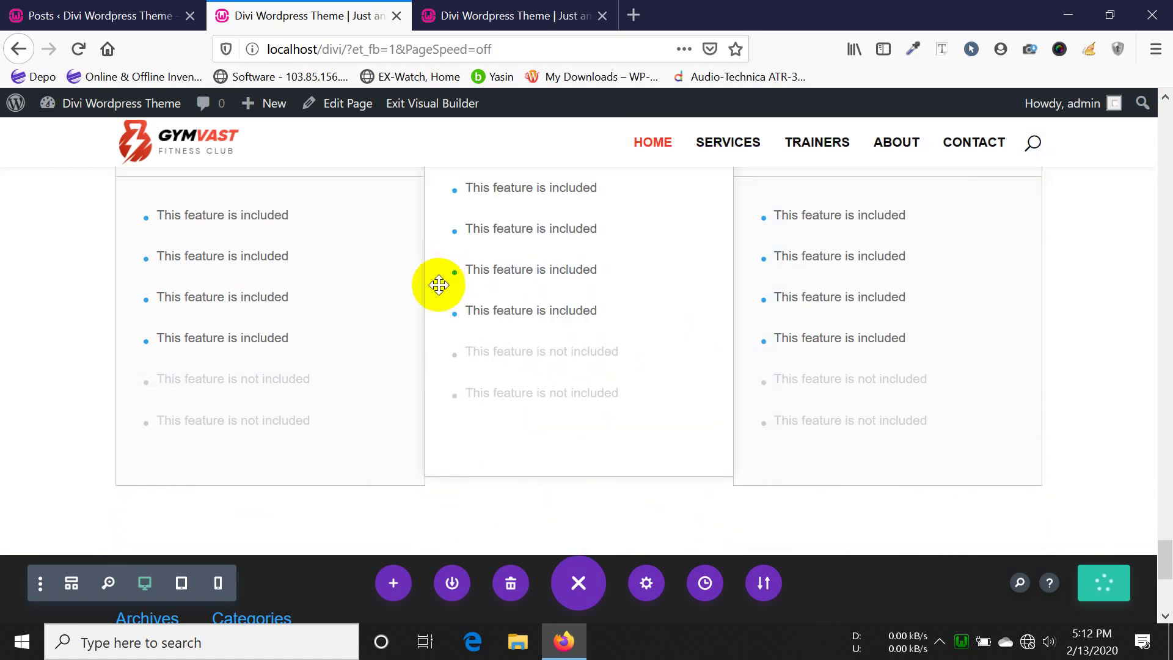
pyautogui.scroll(-10, 613, 382)
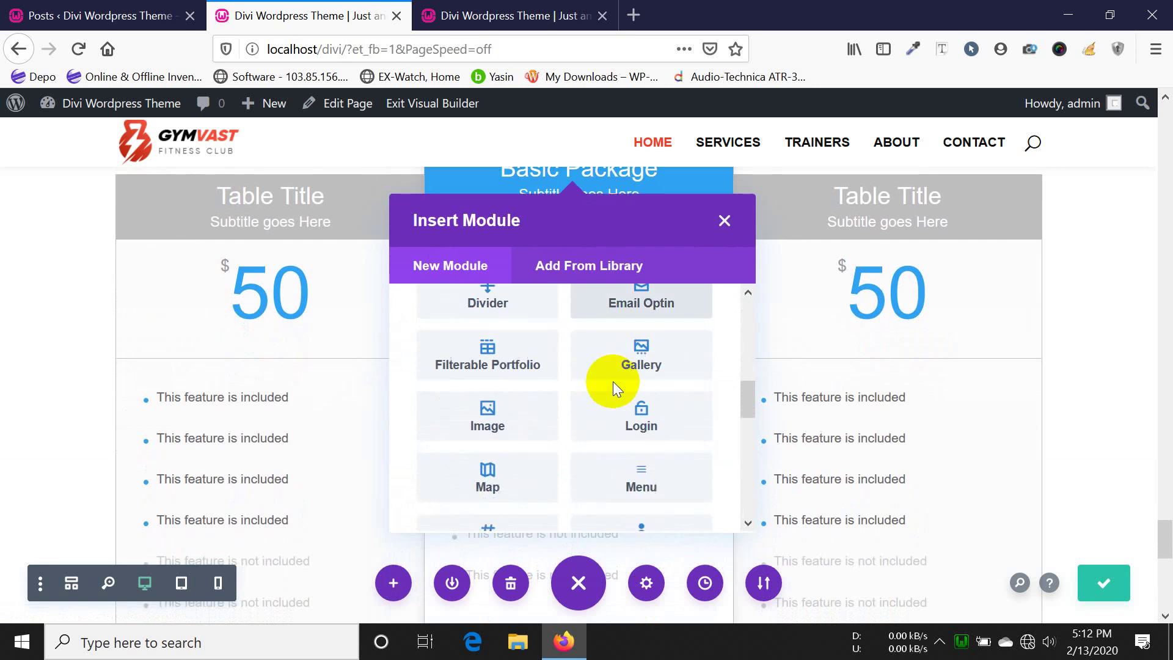
pyautogui.scroll(-5, 613, 380)
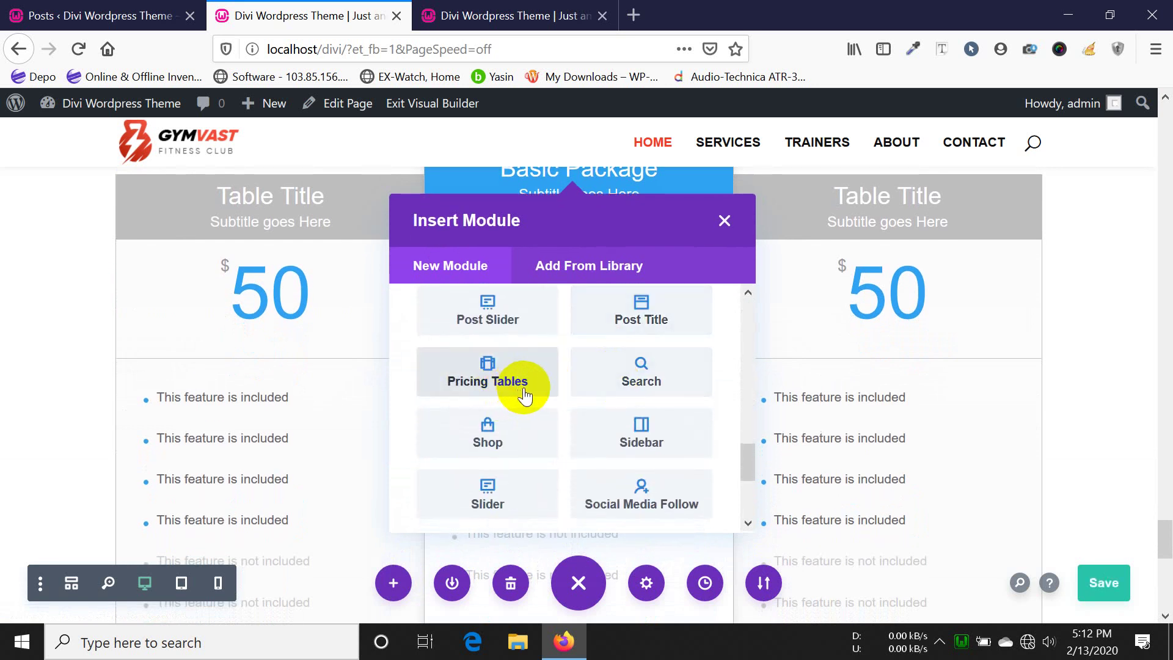
pyautogui.click(654, 367)
pyautogui.scroll(-5, 271, 417)
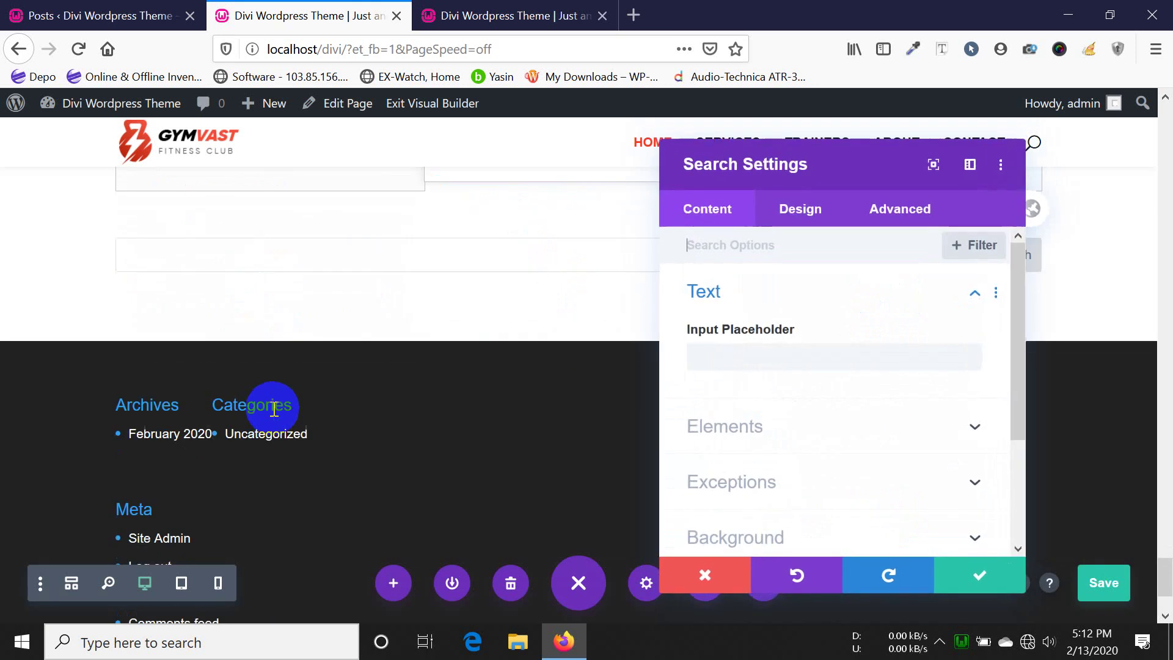
pyautogui.scroll(1, 357, 391)
pyautogui.moveTo(827, 157); pyautogui.dragTo(217, 120)
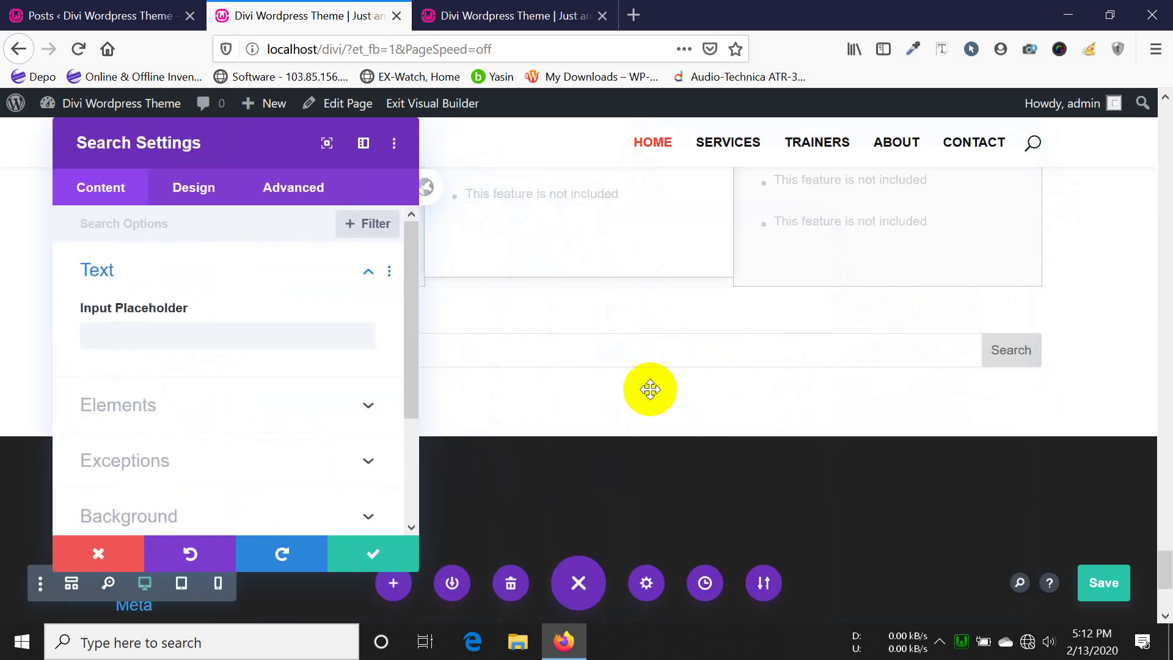
pyautogui.click(362, 556)
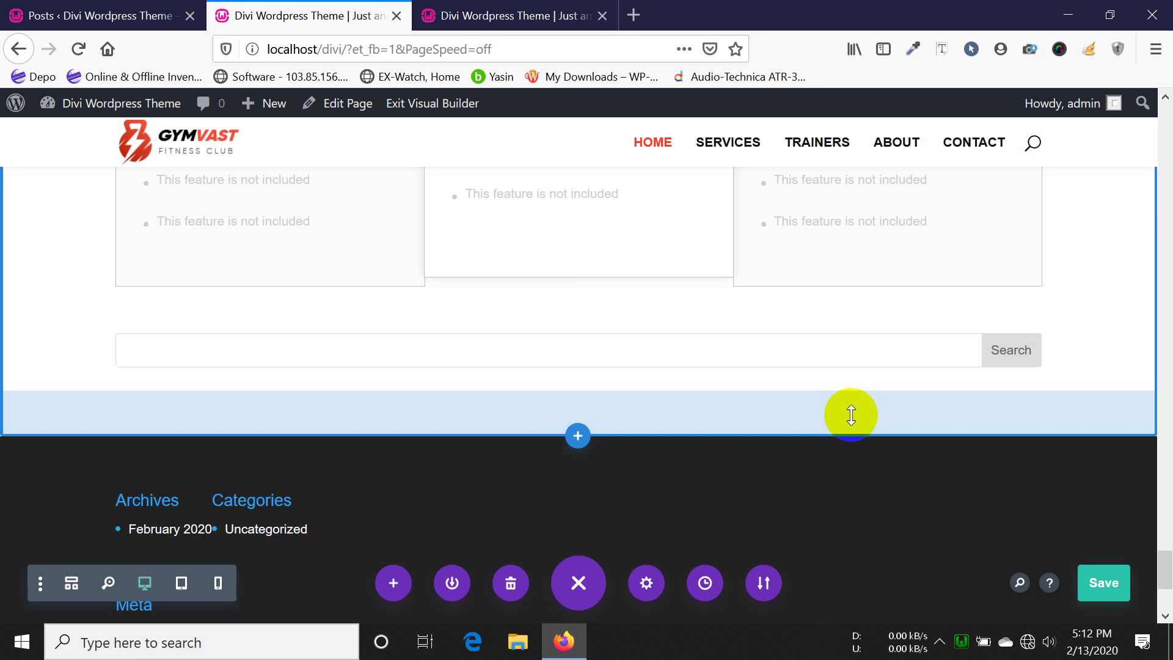
pyautogui.moveTo(621, 328)
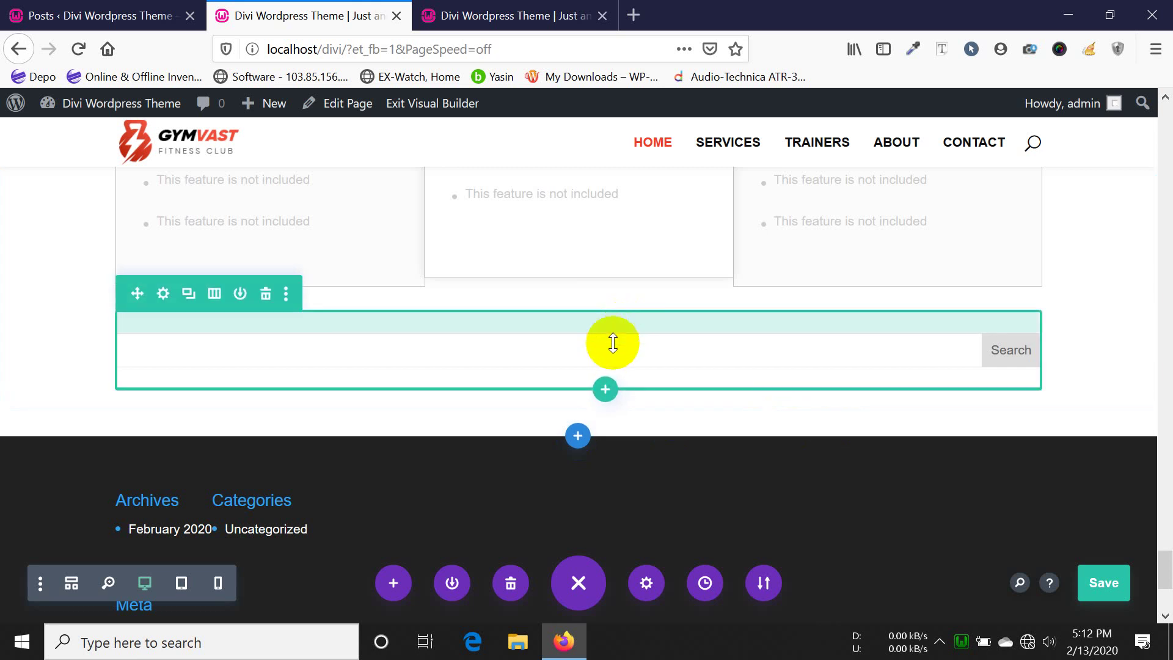
# - Add a single-column row below the search row and insert a Slider module in it with its default settings
pyautogui.click(606, 391)
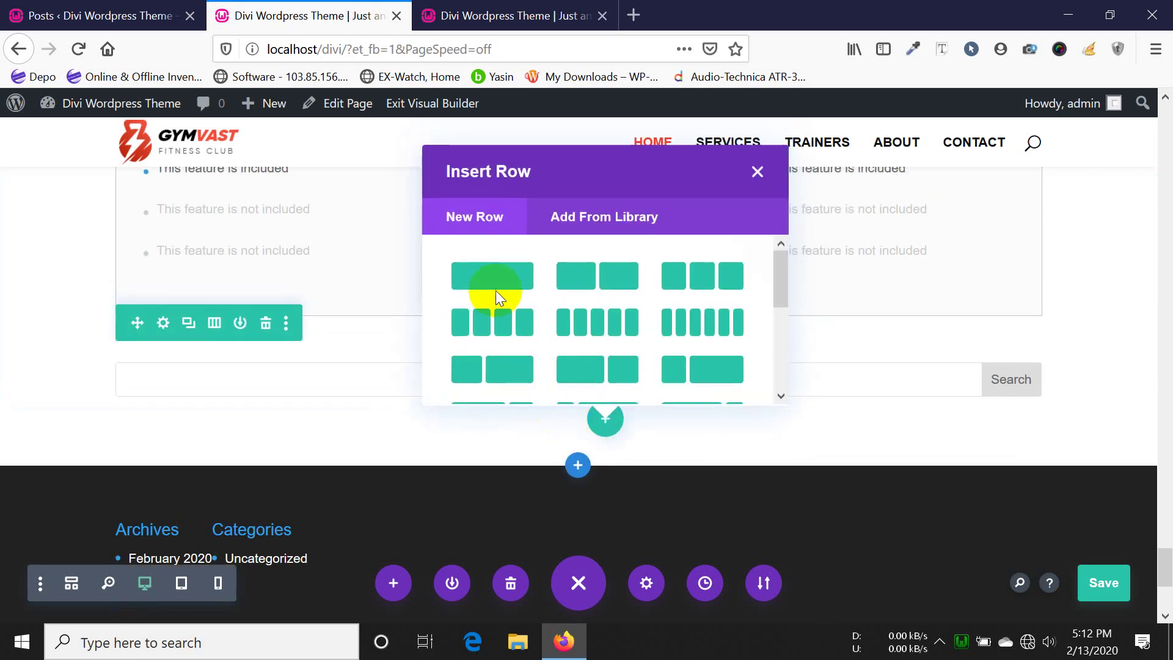
pyautogui.click(496, 291)
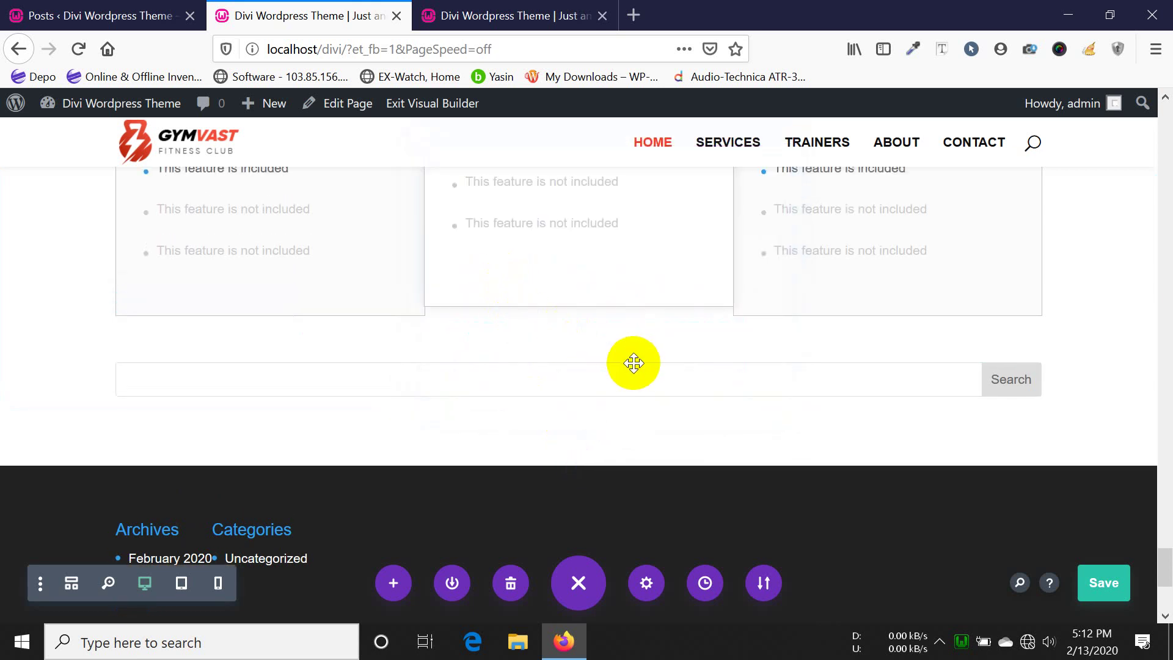
pyautogui.scroll(-10, 623, 355)
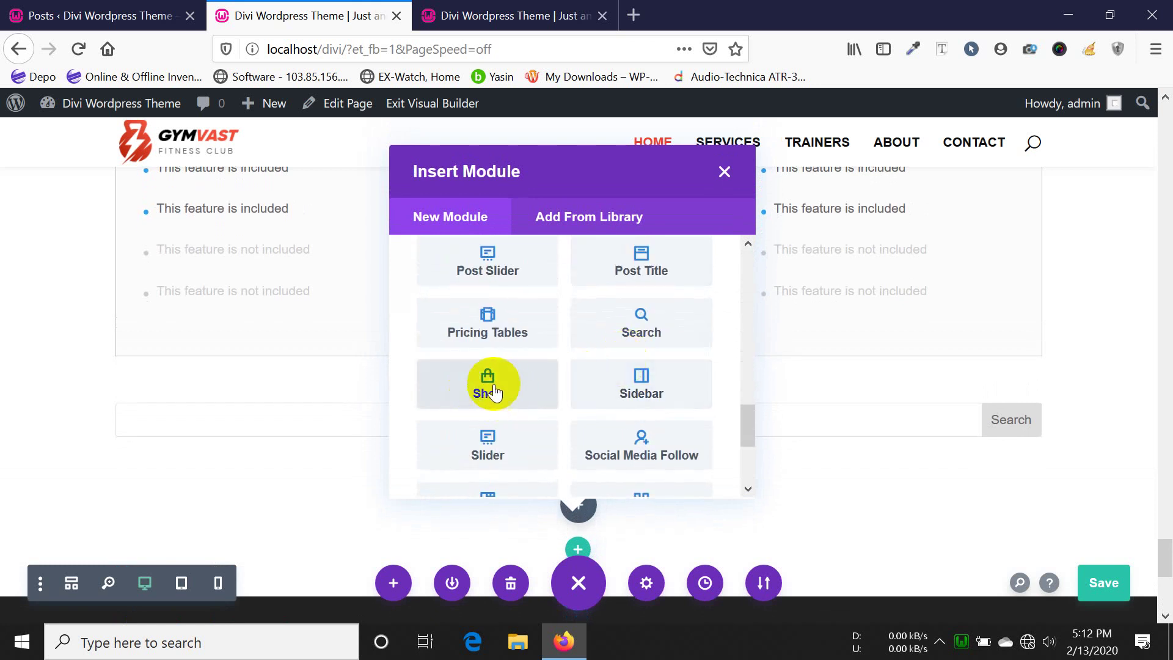
pyautogui.scroll(-2, 685, 370)
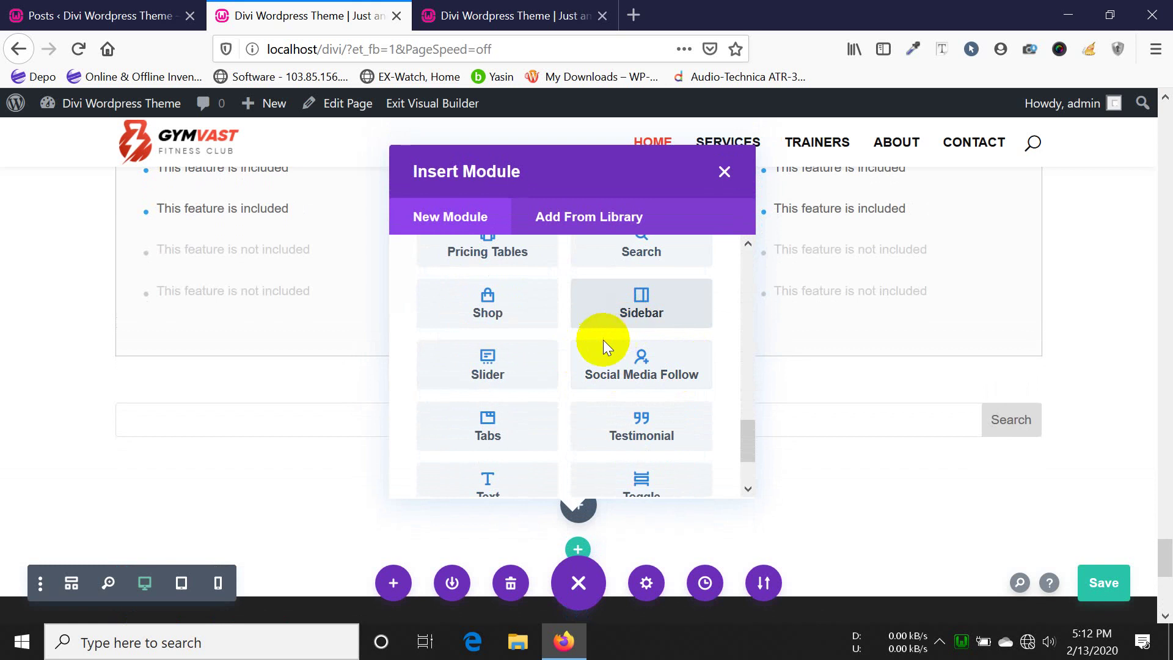
pyautogui.click(494, 387)
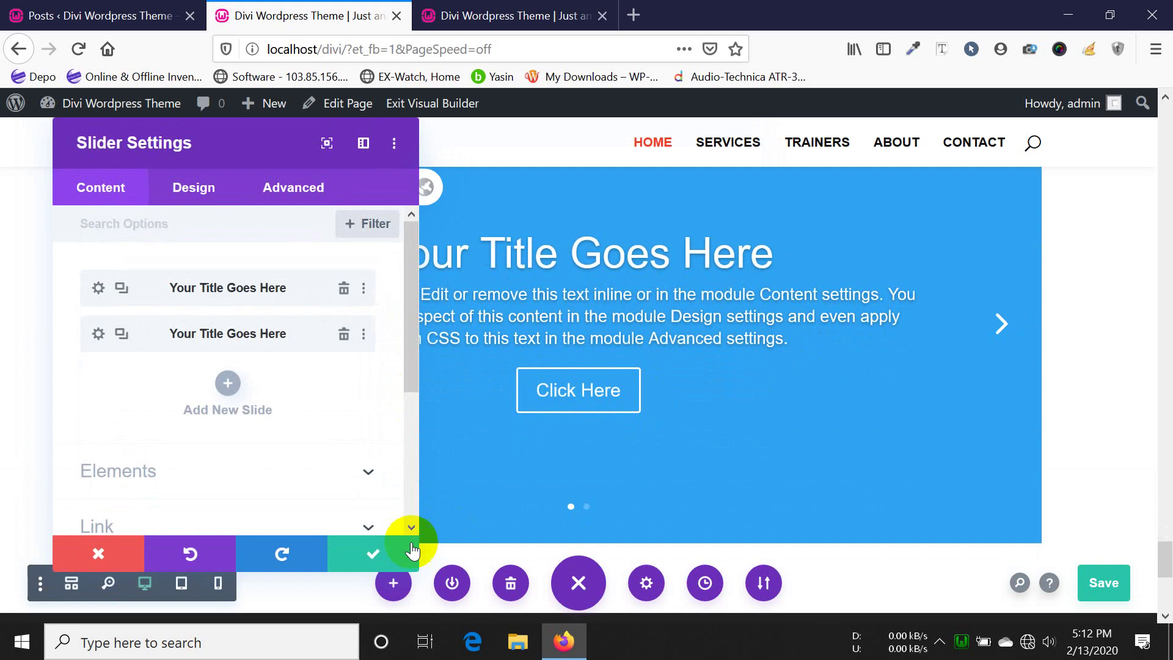
pyautogui.click(369, 554)
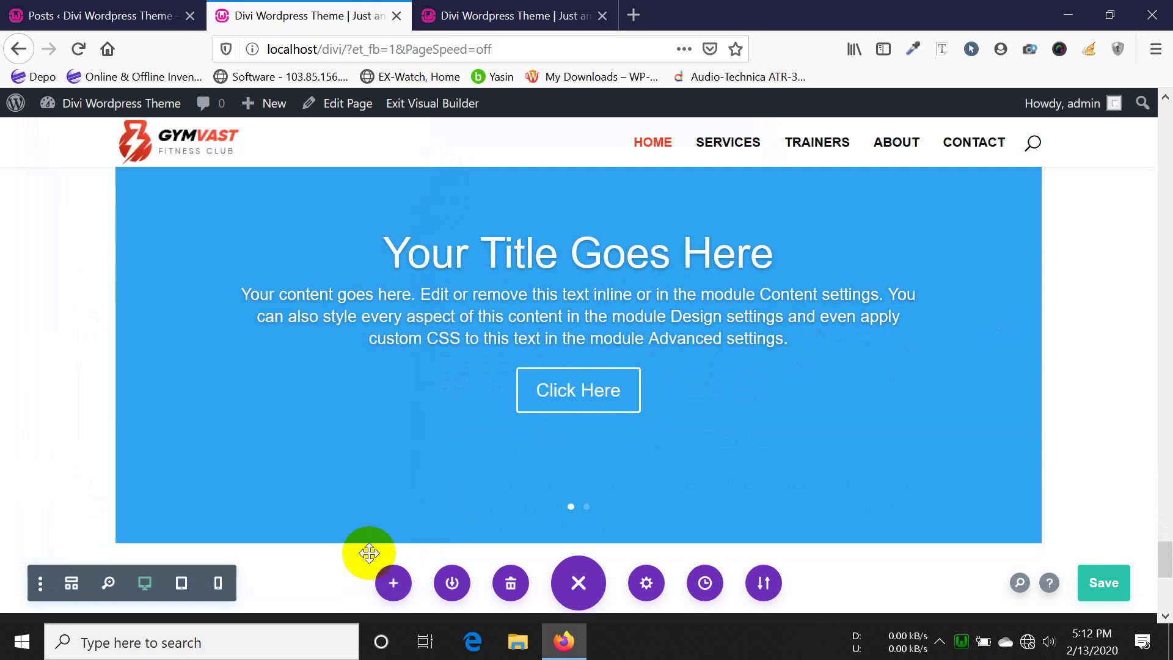
# - Set the slider's first slide background to the hotel building image from the media library and apply the slide settings
pyautogui.scroll(3, 243, 410)
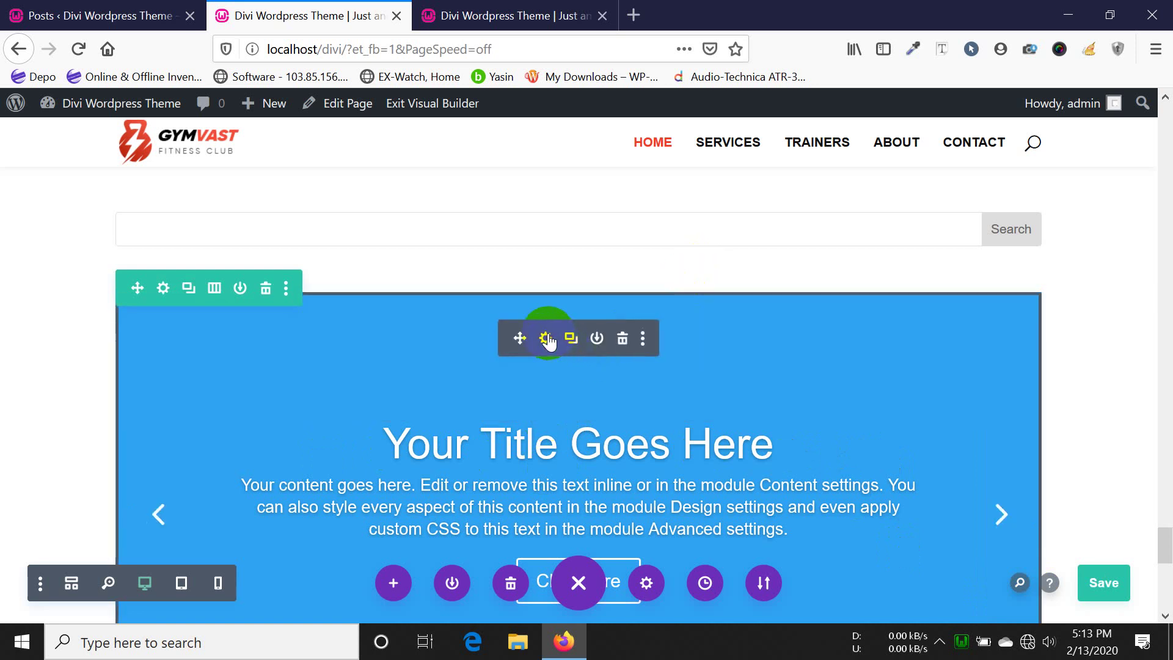
pyautogui.click(547, 339)
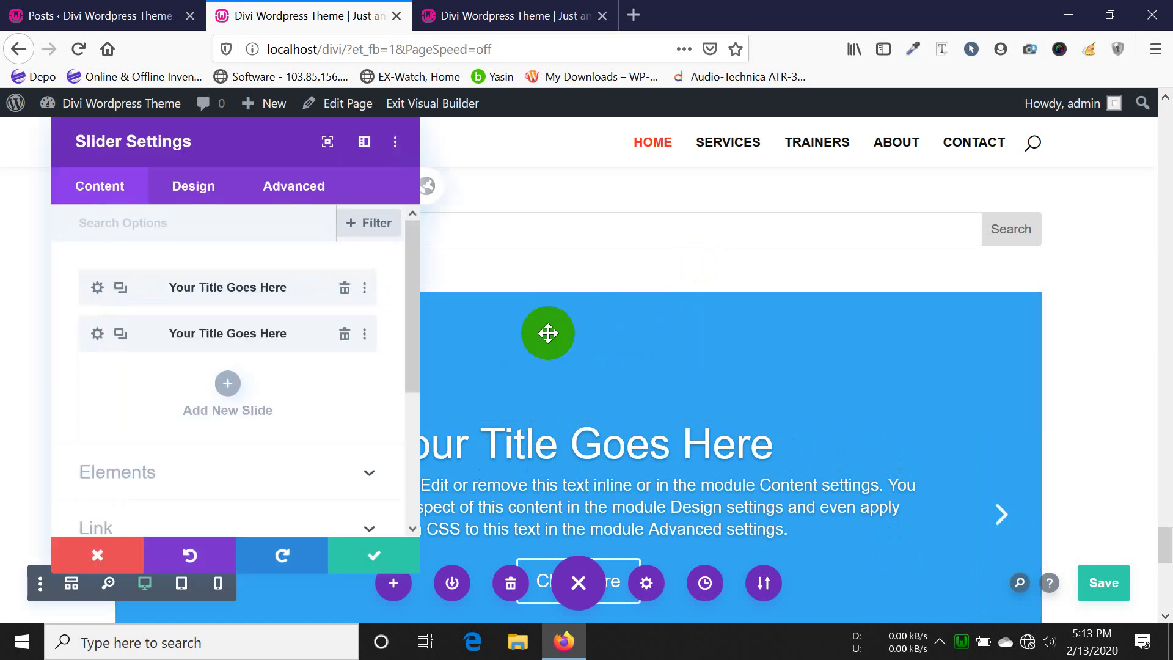
pyautogui.click(99, 288)
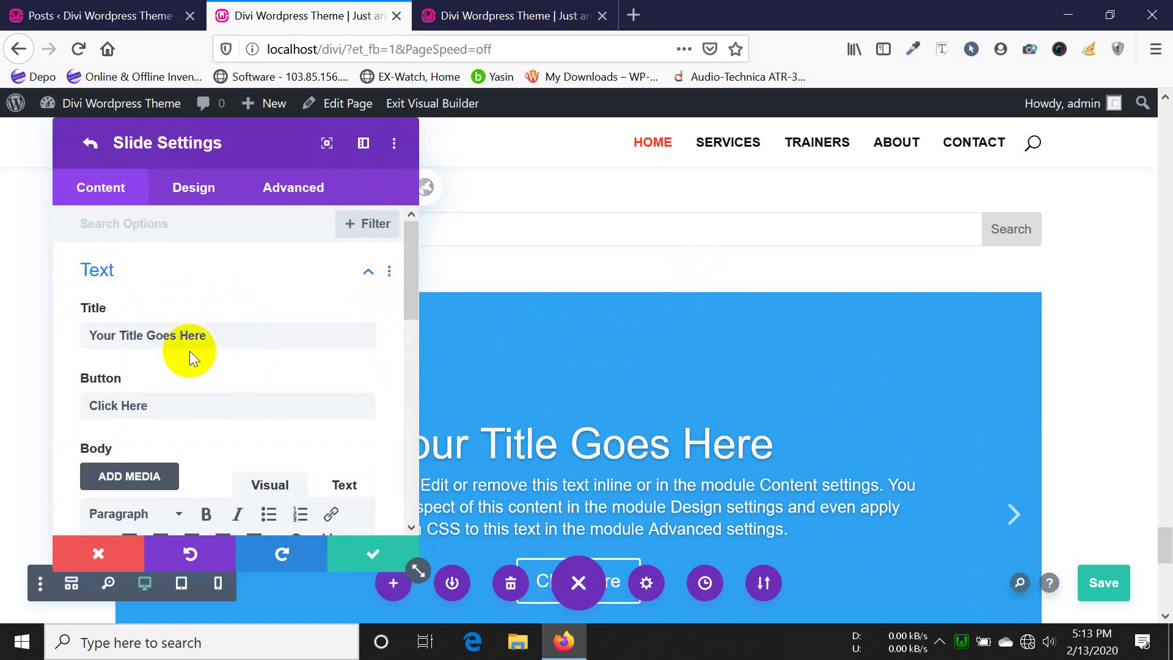
pyautogui.scroll(-10, 230, 342)
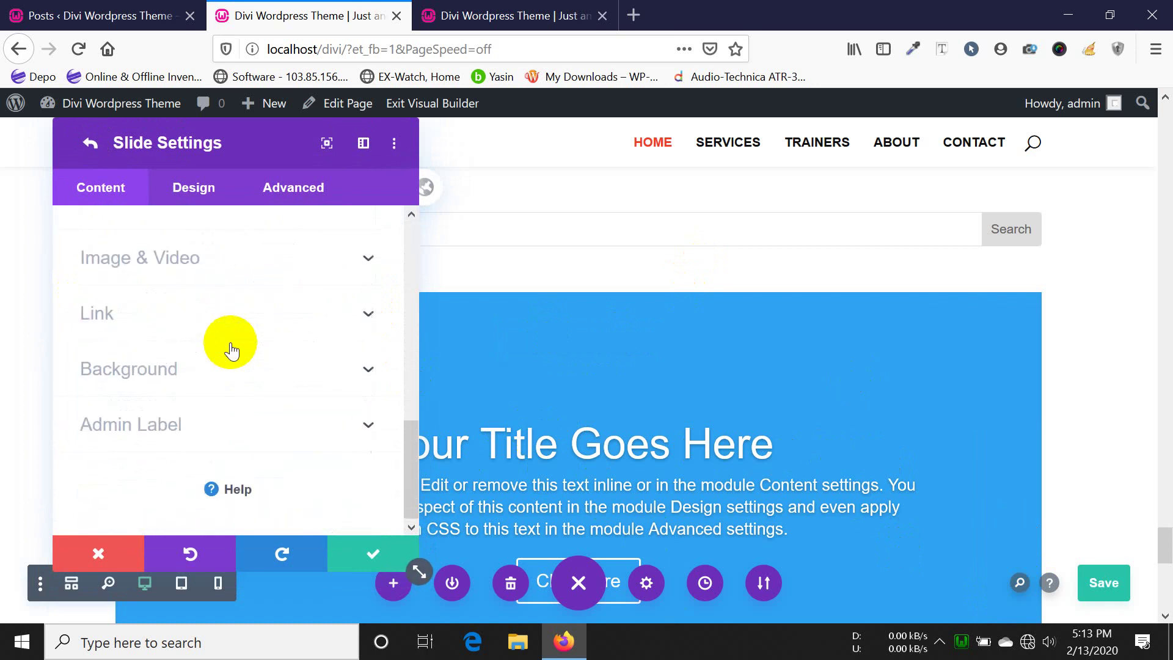
pyautogui.click(192, 369)
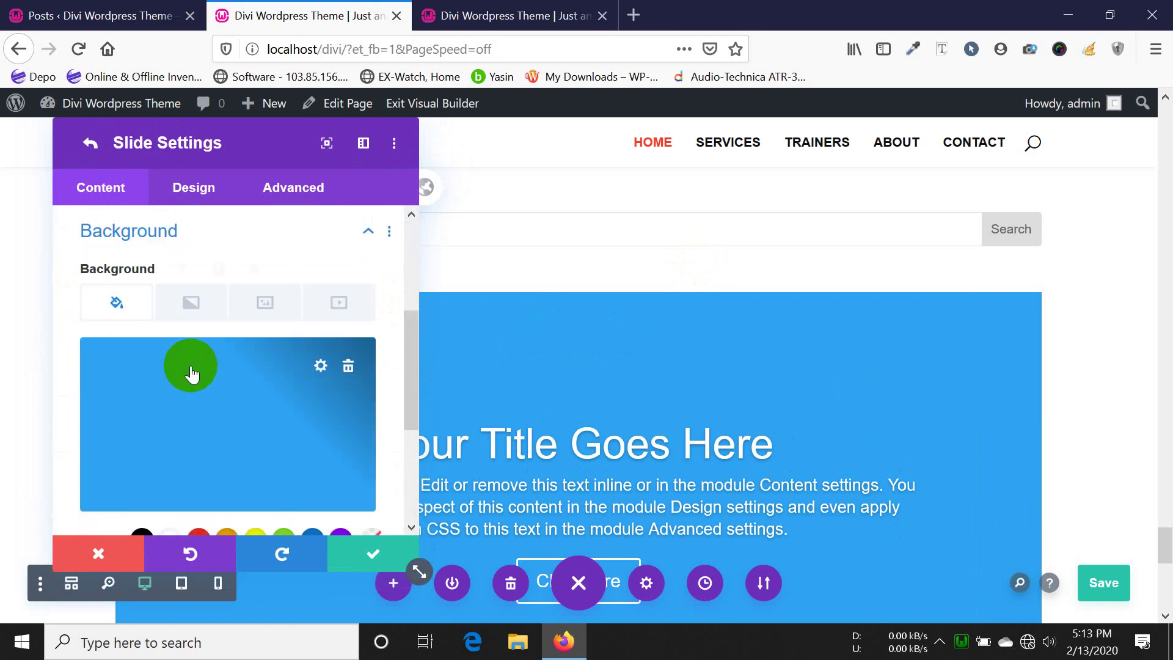
pyautogui.click(276, 315)
pyautogui.click(231, 408)
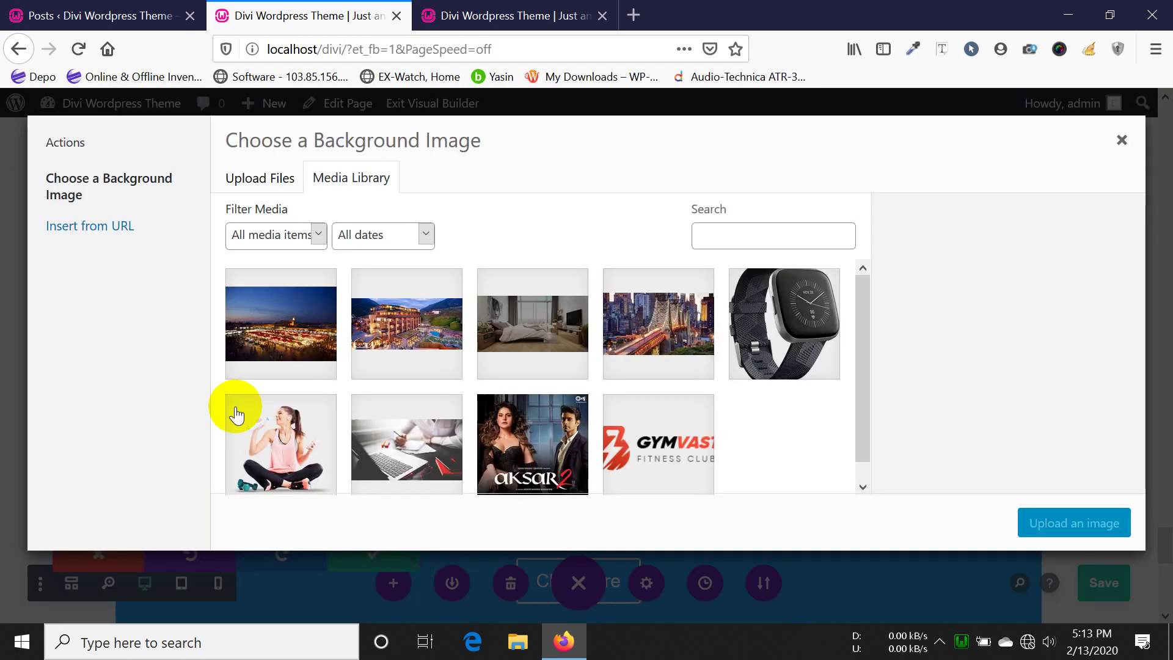
pyautogui.click(374, 330)
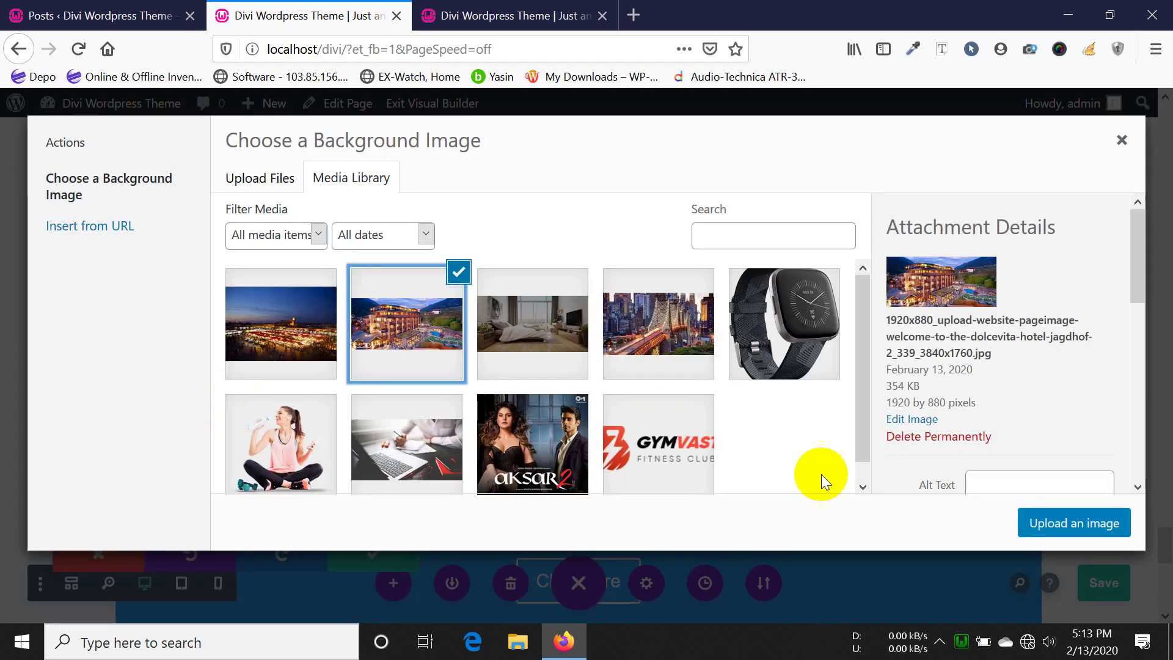
pyautogui.click(1074, 524)
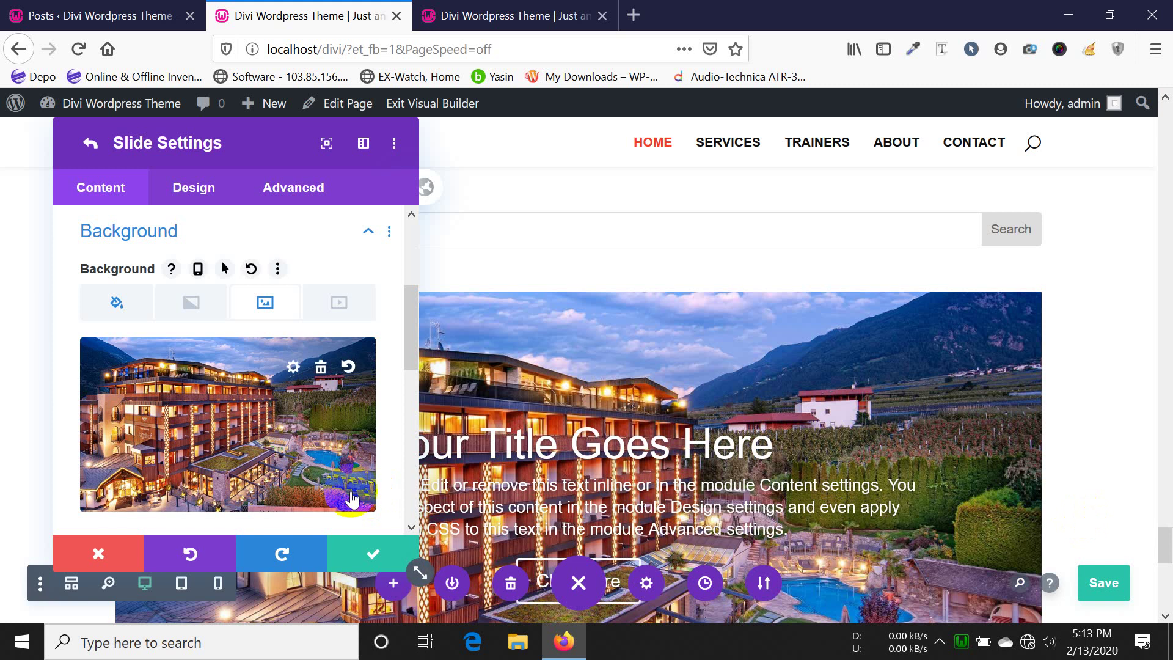
pyautogui.click(363, 555)
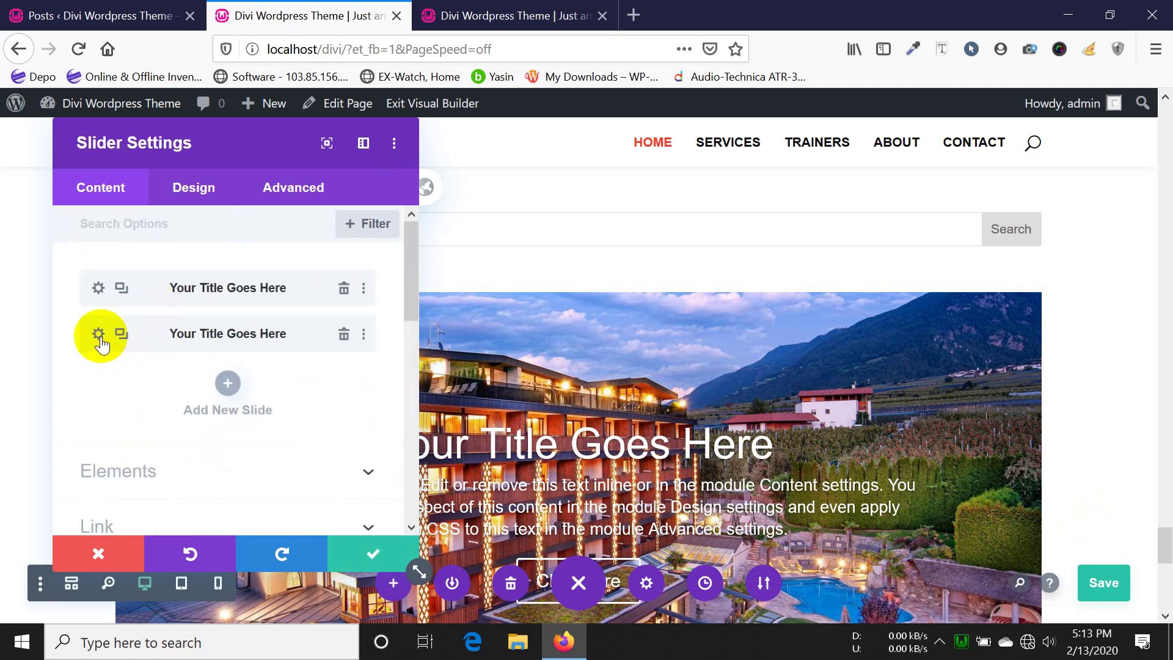
# - Set the second slide's background image to img-4.jpg from the media library, apply the slide and slider settings and save the page
pyautogui.click(99, 335)
pyautogui.scroll(-3, 157, 346)
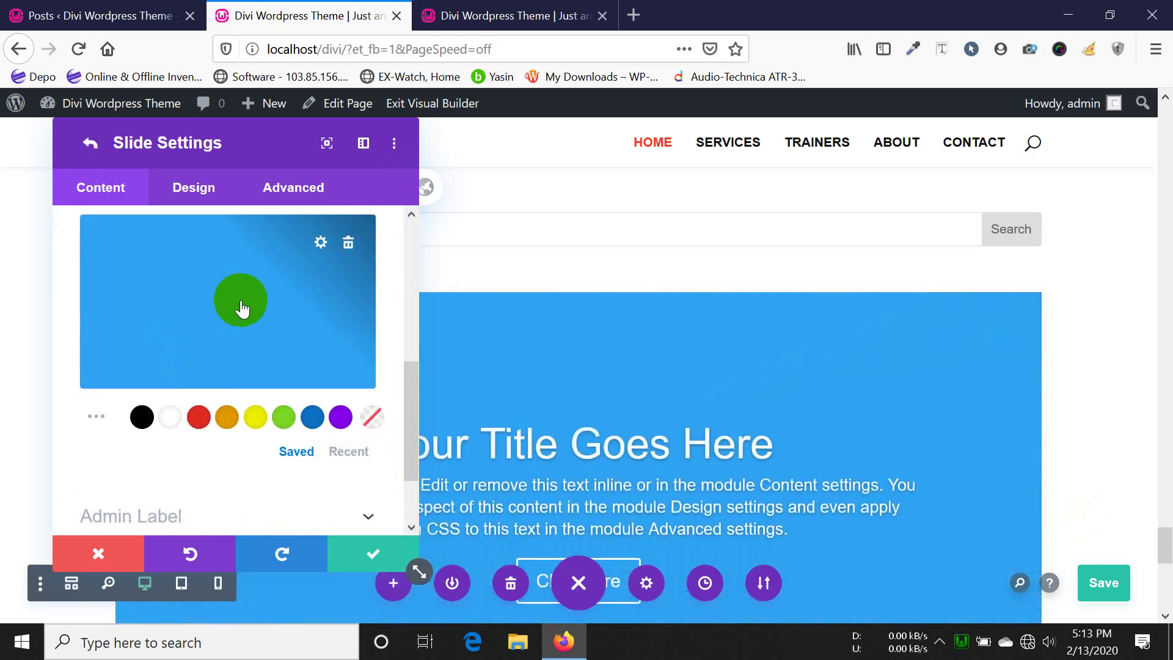
pyautogui.scroll(3, 242, 308)
pyautogui.click(266, 348)
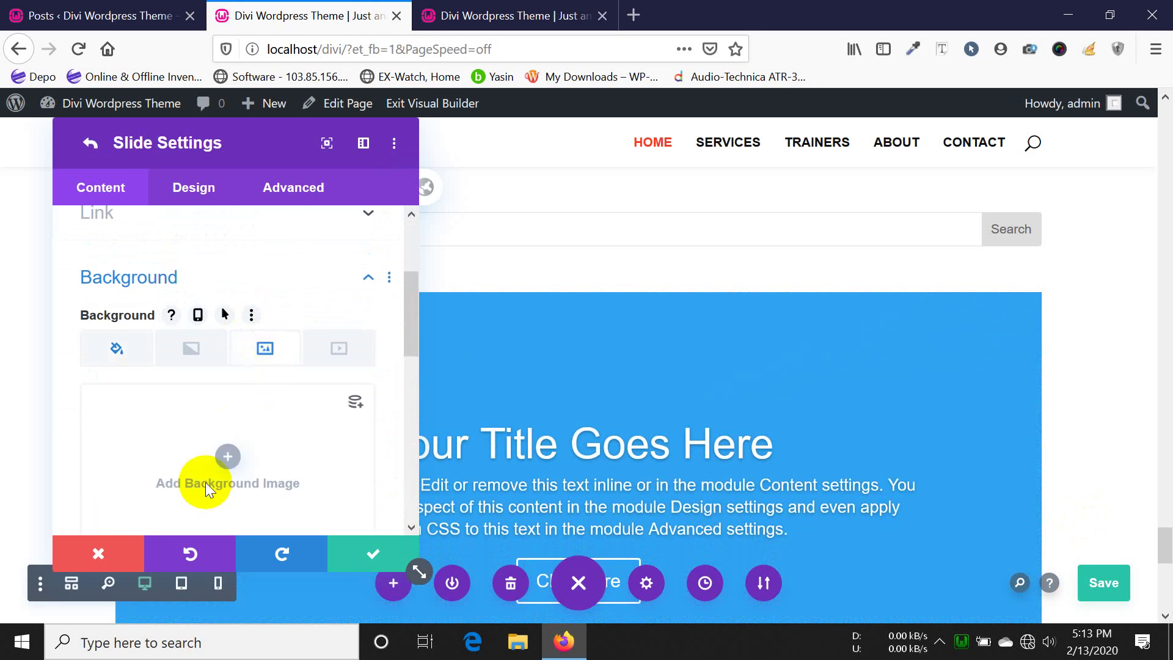
pyautogui.click(226, 458)
pyautogui.click(524, 335)
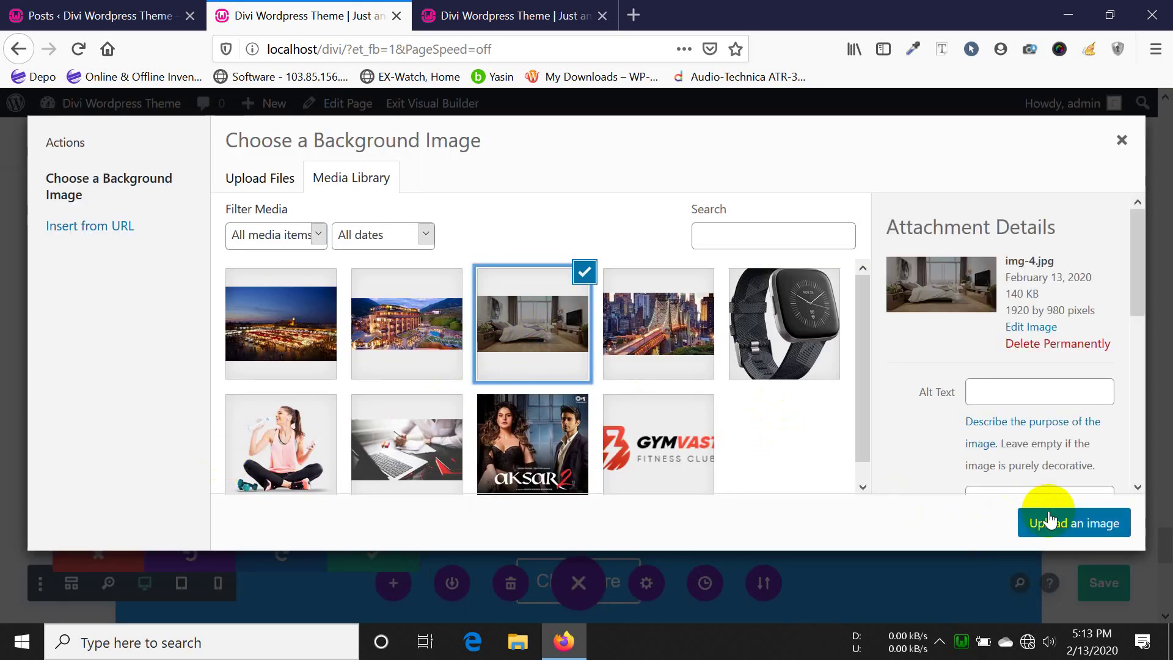
pyautogui.click(1050, 523)
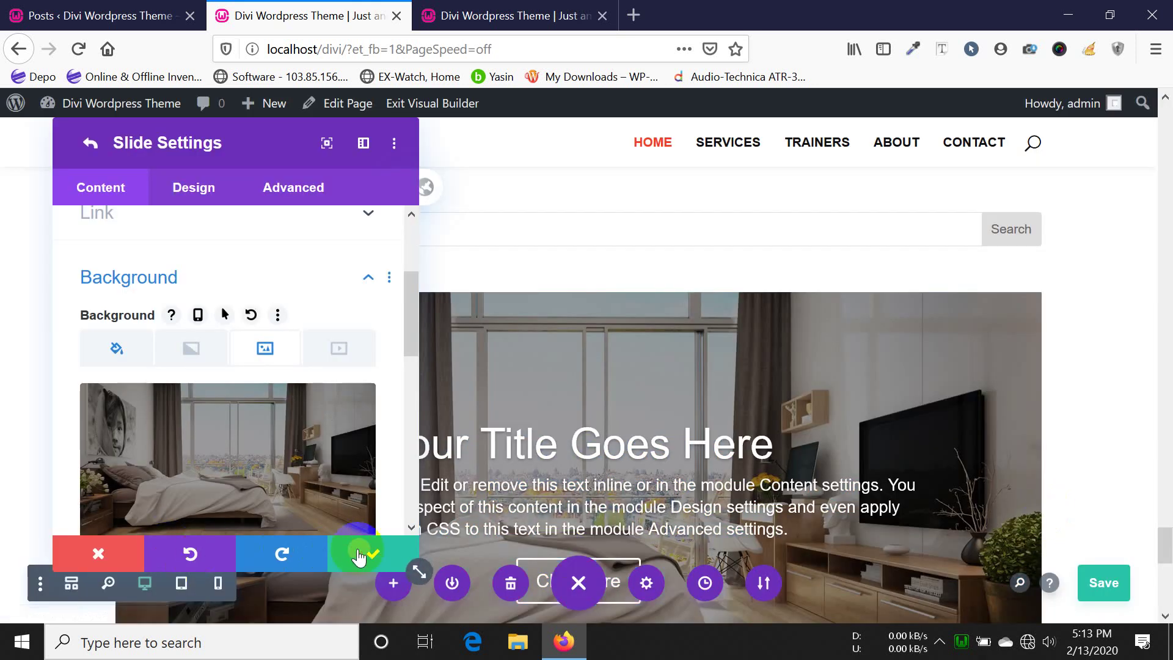
pyautogui.click(359, 556)
pyautogui.click(373, 552)
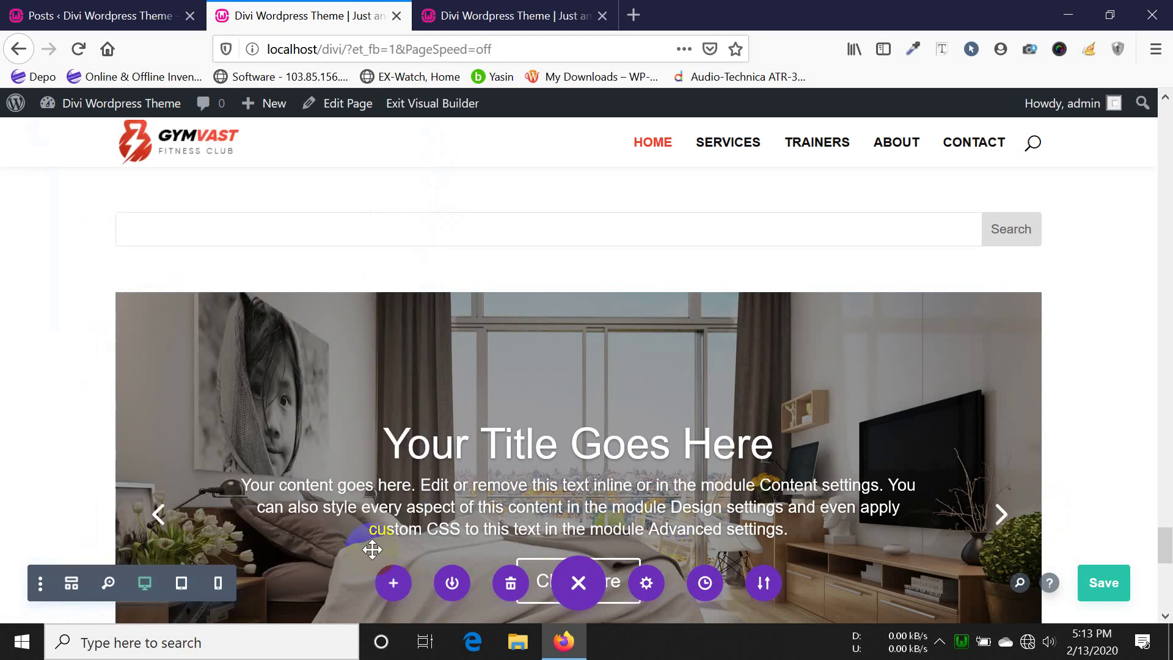
pyautogui.click(1104, 583)
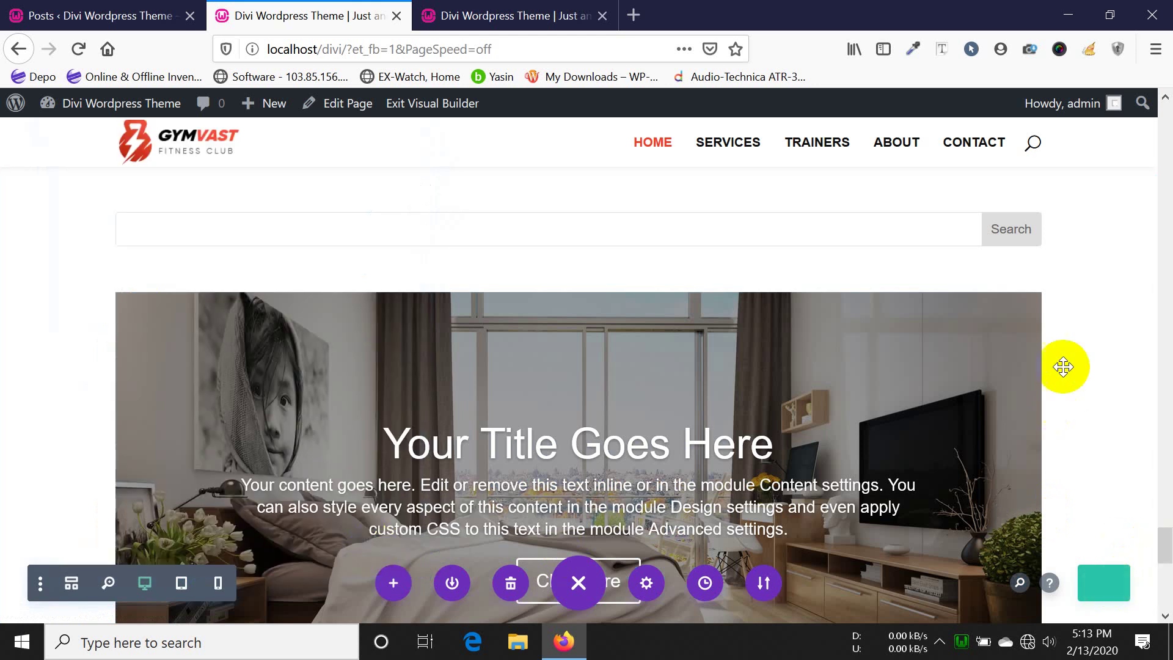
# - Add a new Fullwidth section below the section that contains the slider
pyautogui.scroll(-3, 1064, 367)
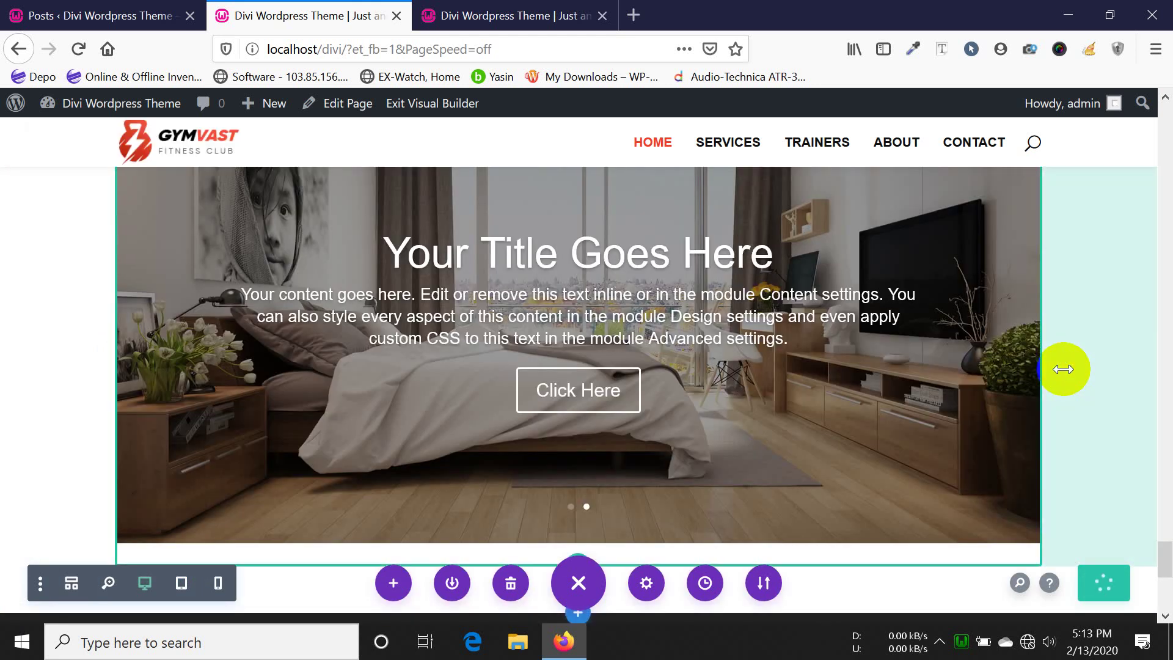
pyautogui.scroll(2, 1064, 369)
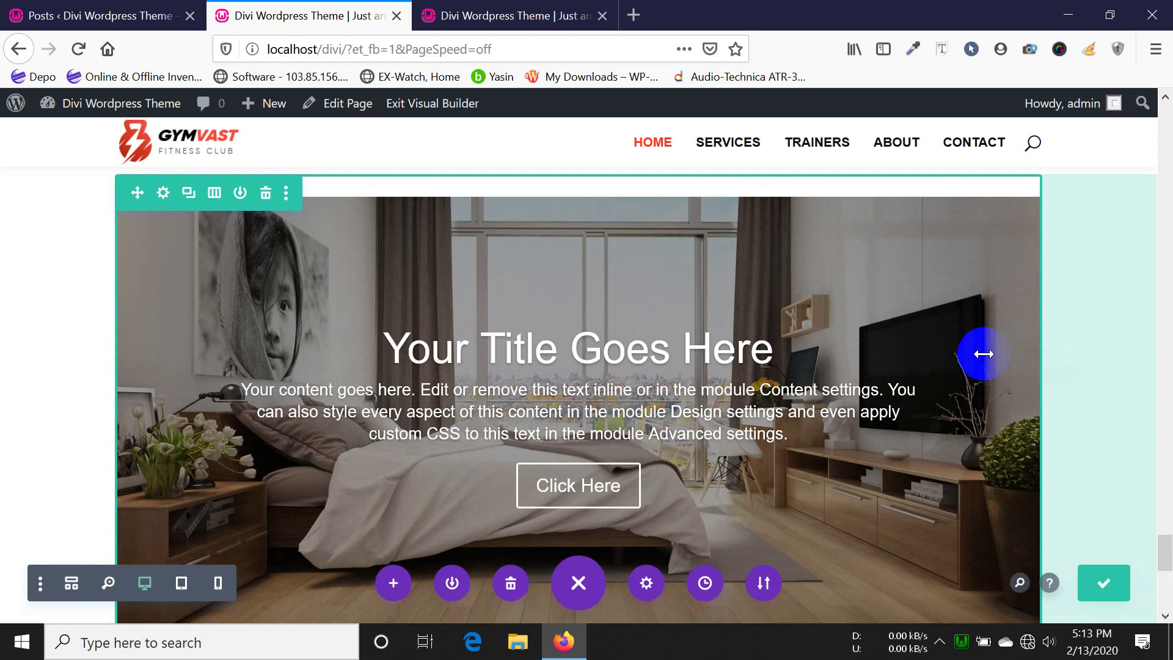
pyautogui.scroll(2, 443, 379)
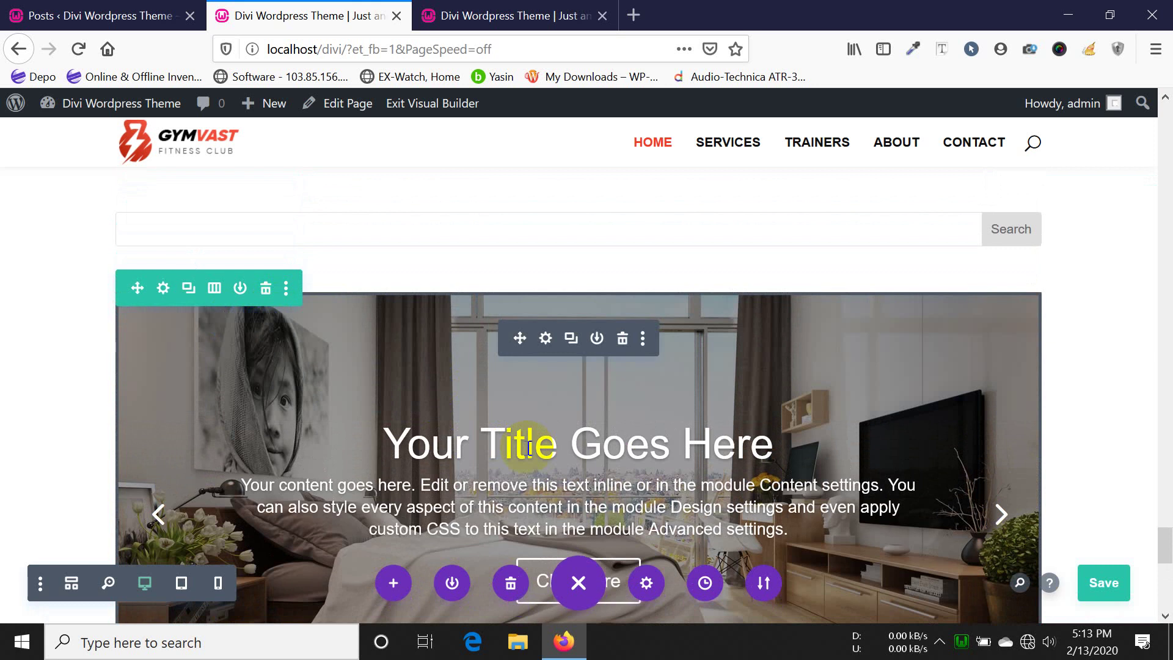
pyautogui.scroll(-5, 548, 448)
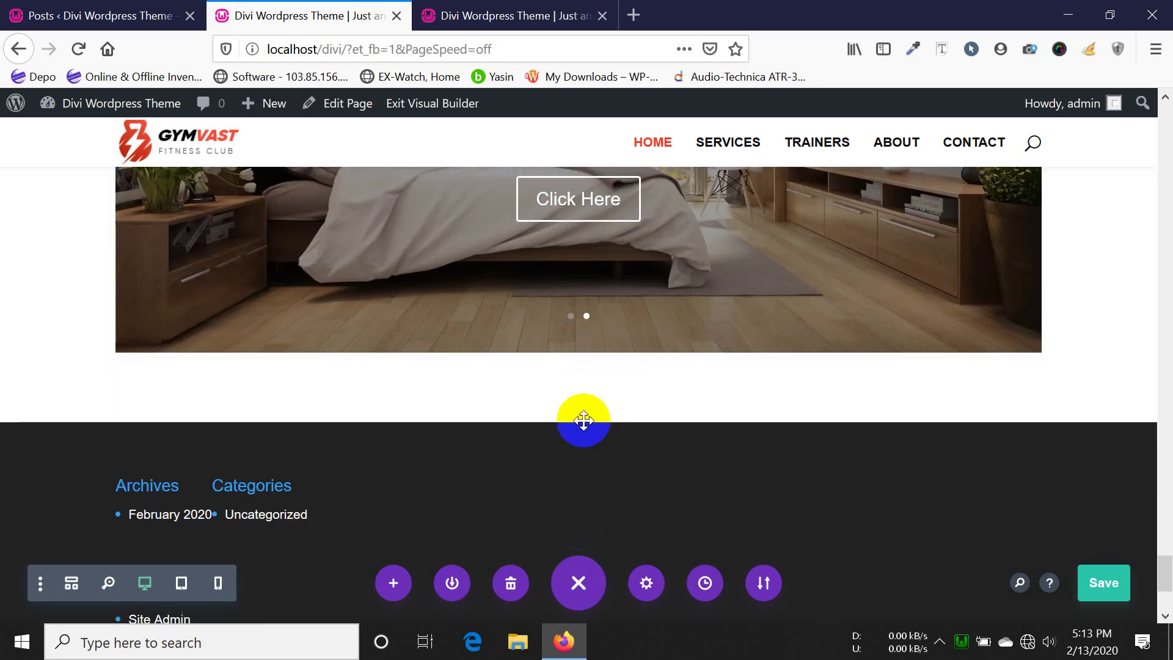
pyautogui.moveTo(573, 424)
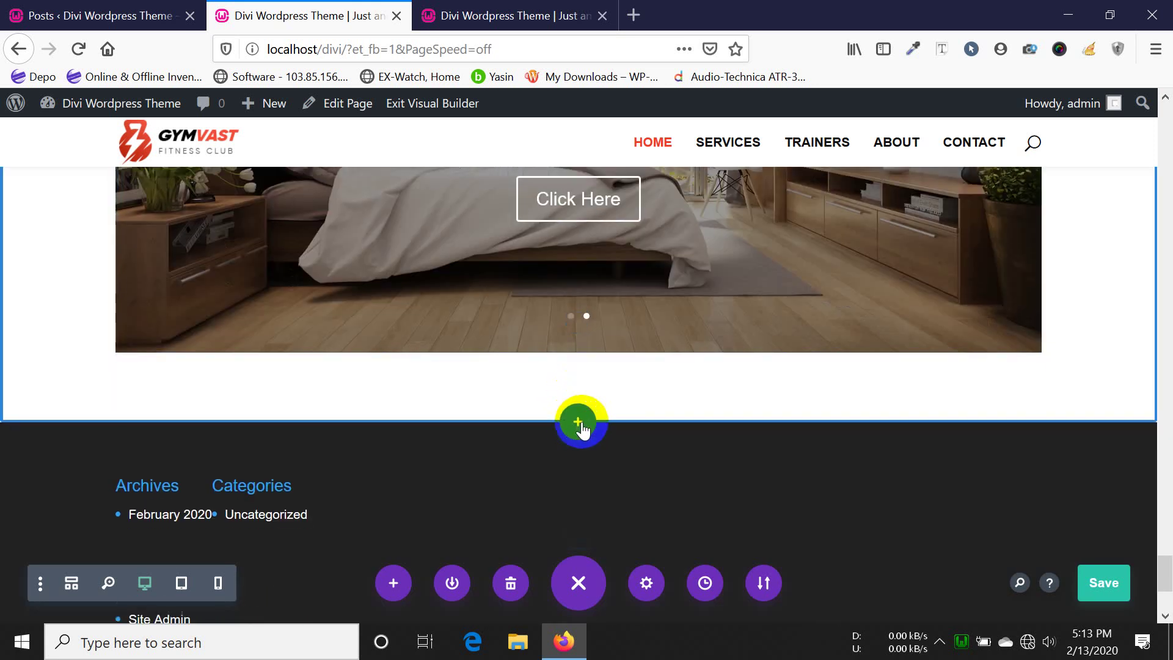
pyautogui.click(581, 426)
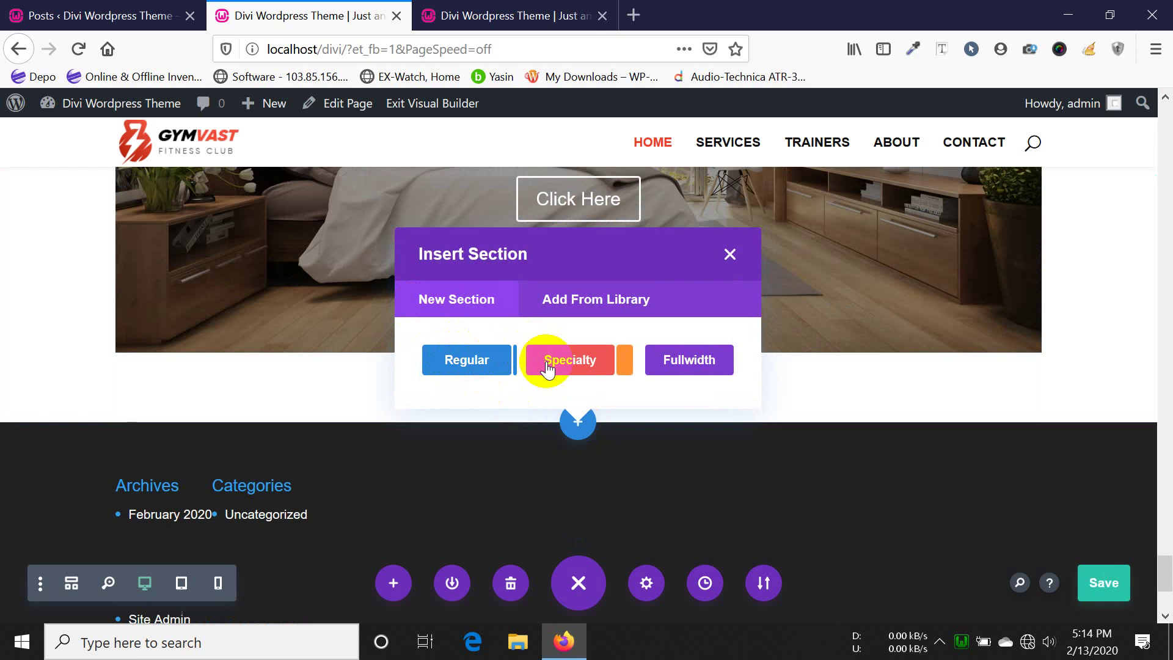
pyautogui.click(709, 364)
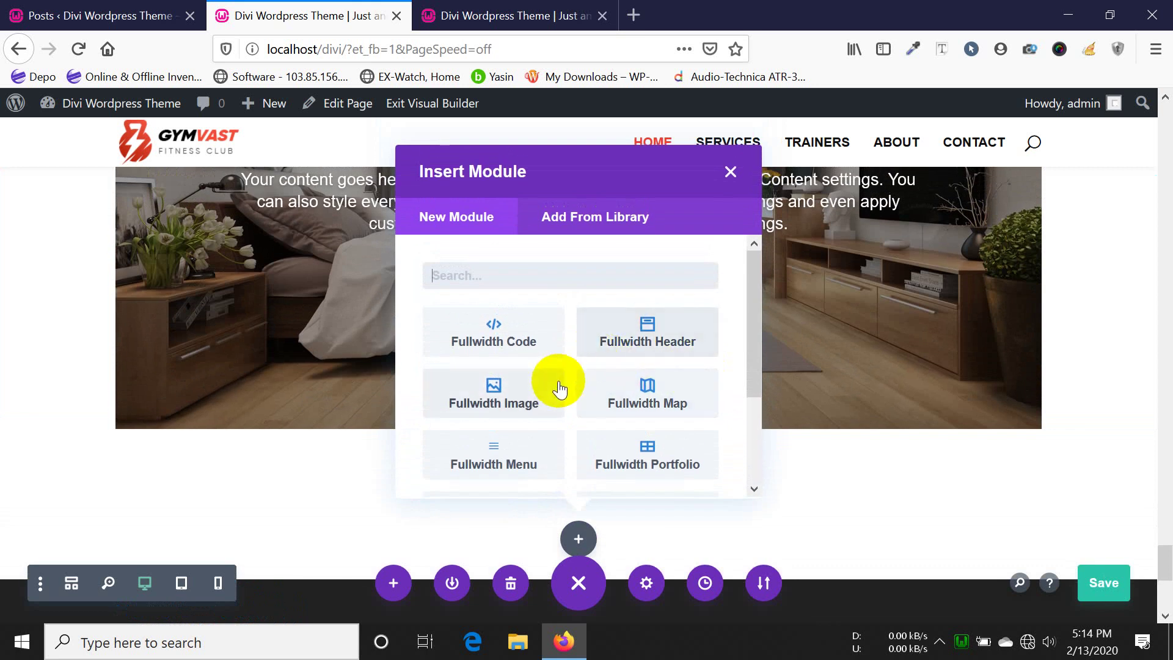
# - Look through the fullwidth modules, insert a Fullwidth Slider in the new section and close its settings without changes
pyautogui.scroll(-2, 558, 386)
pyautogui.scroll(-1, 493, 437)
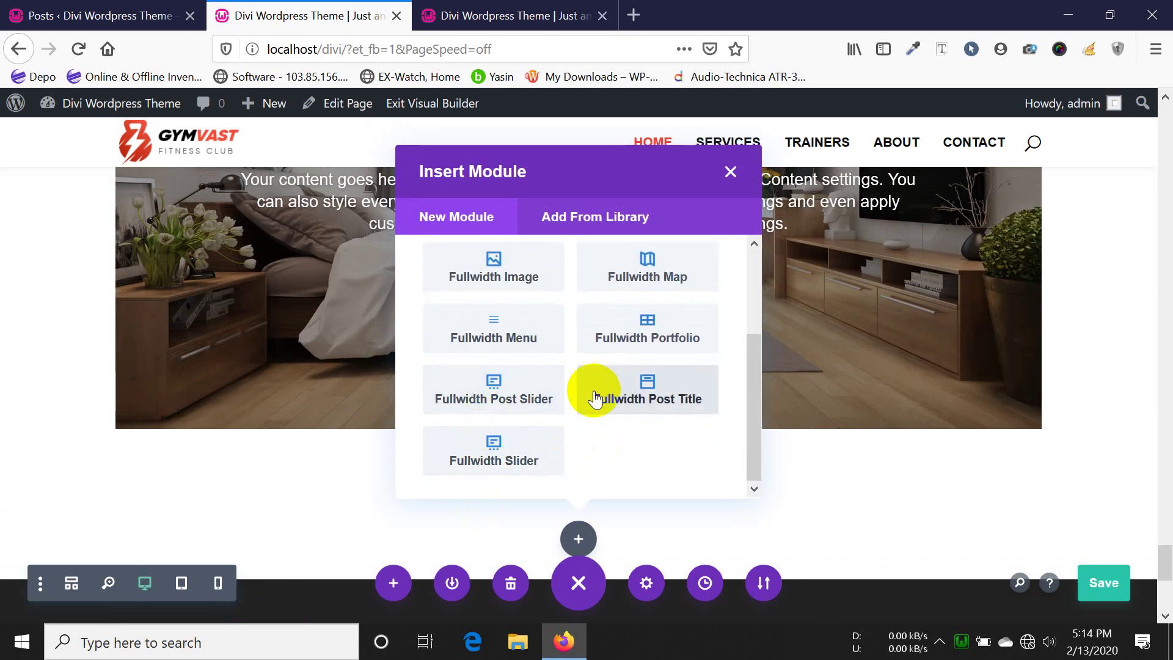
pyautogui.scroll(2, 538, 348)
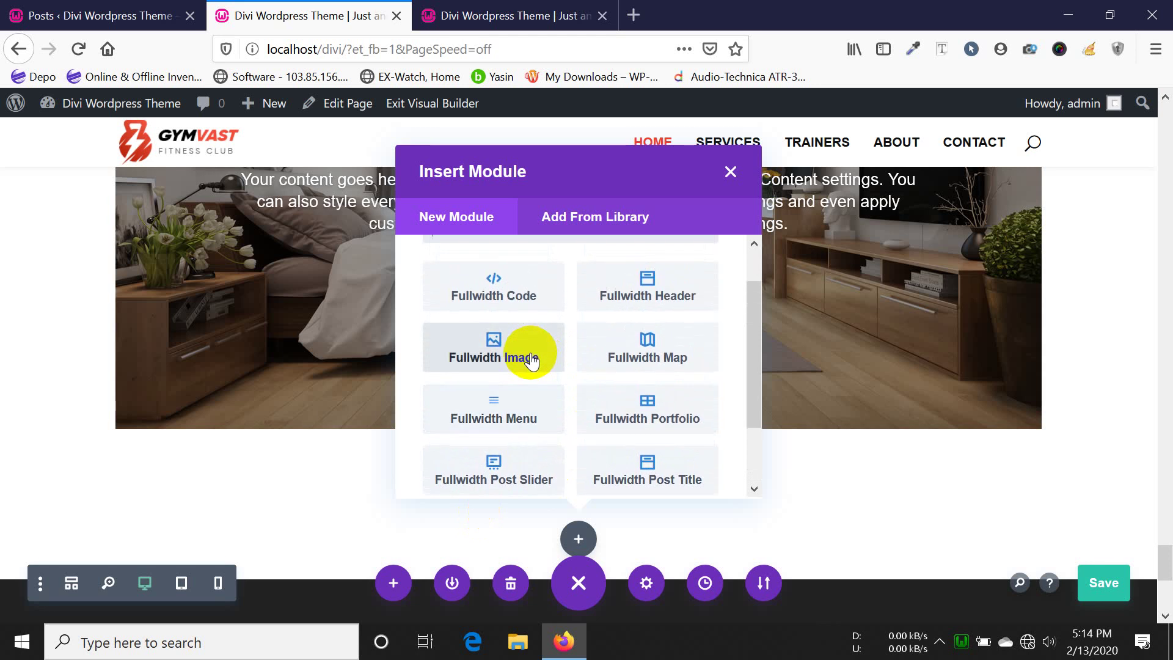
pyautogui.scroll(1, 507, 311)
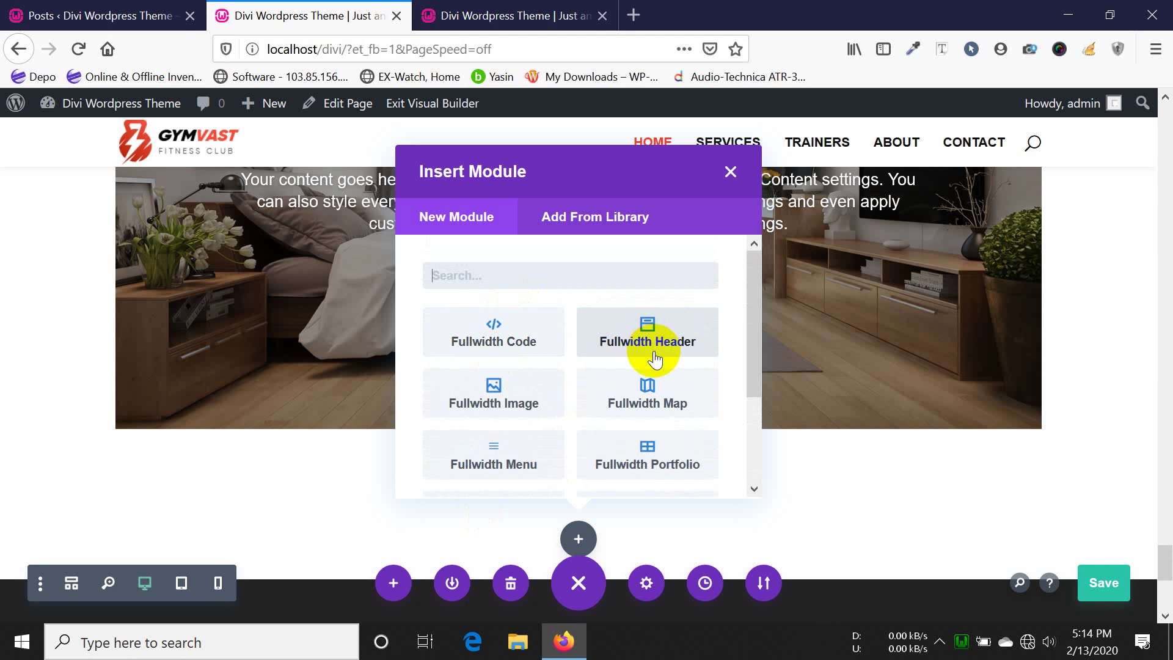
pyautogui.scroll(-2, 651, 345)
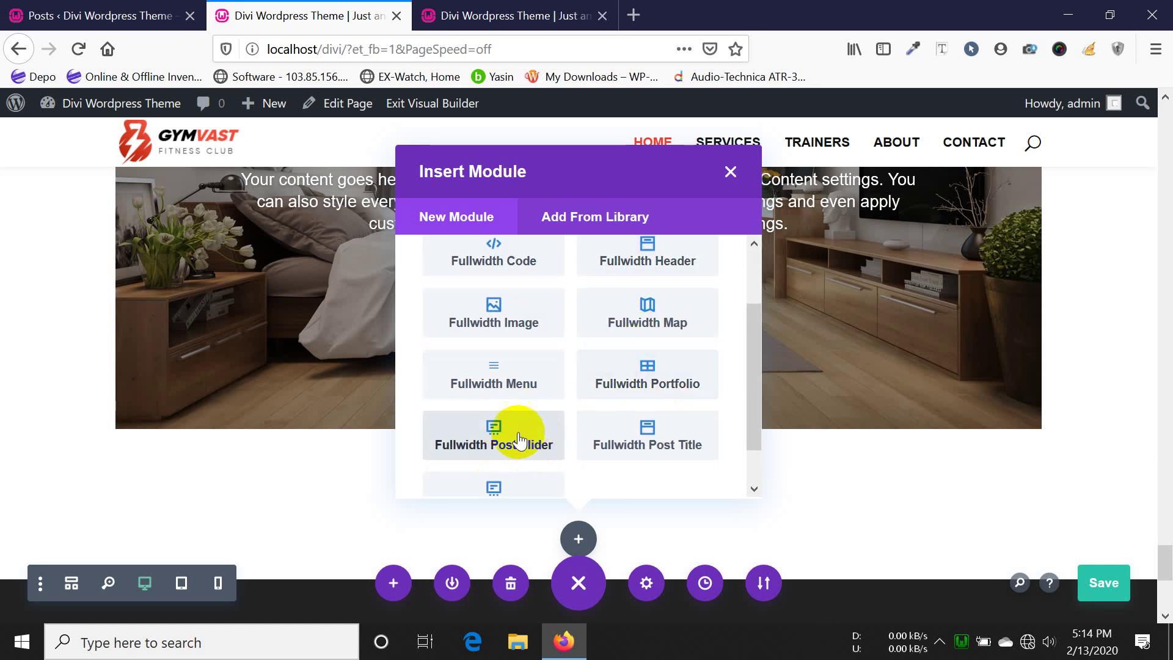
pyautogui.scroll(-1, 597, 340)
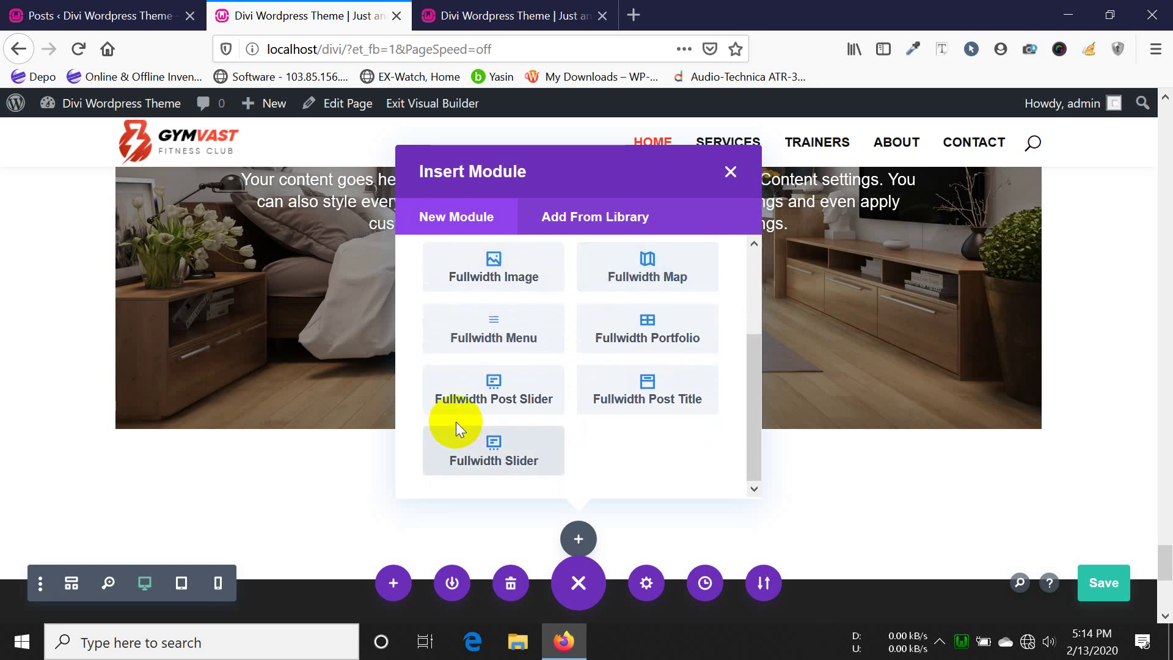
pyautogui.click(489, 474)
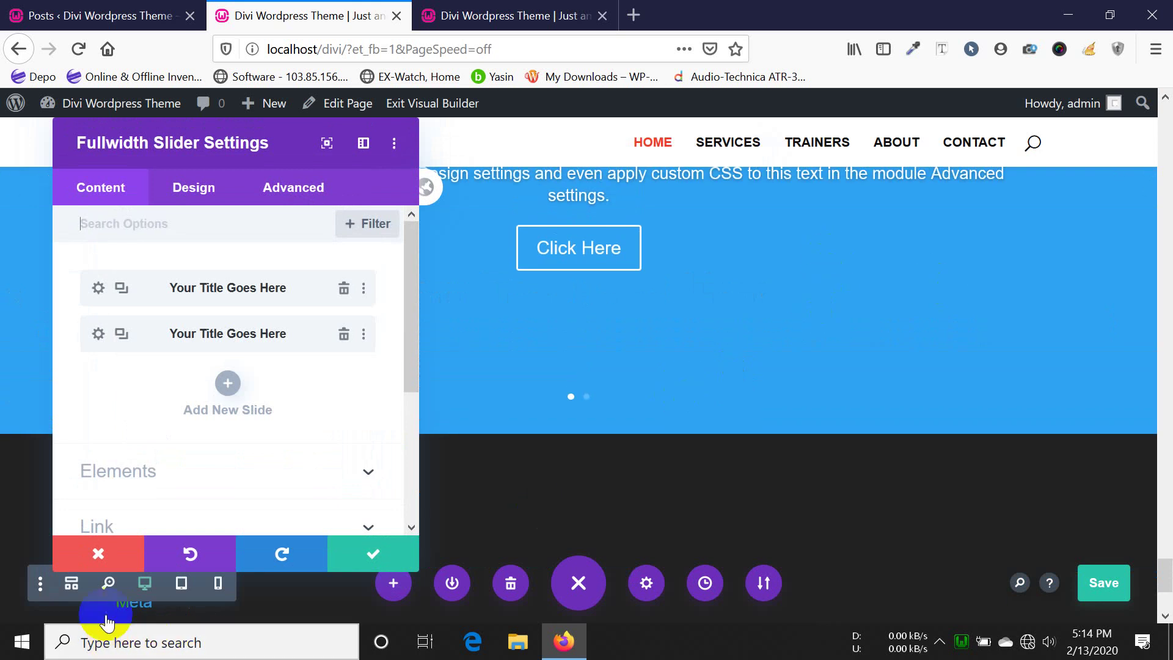
pyautogui.click(98, 554)
pyautogui.scroll(5, 446, 388)
pyautogui.scroll(2, 447, 389)
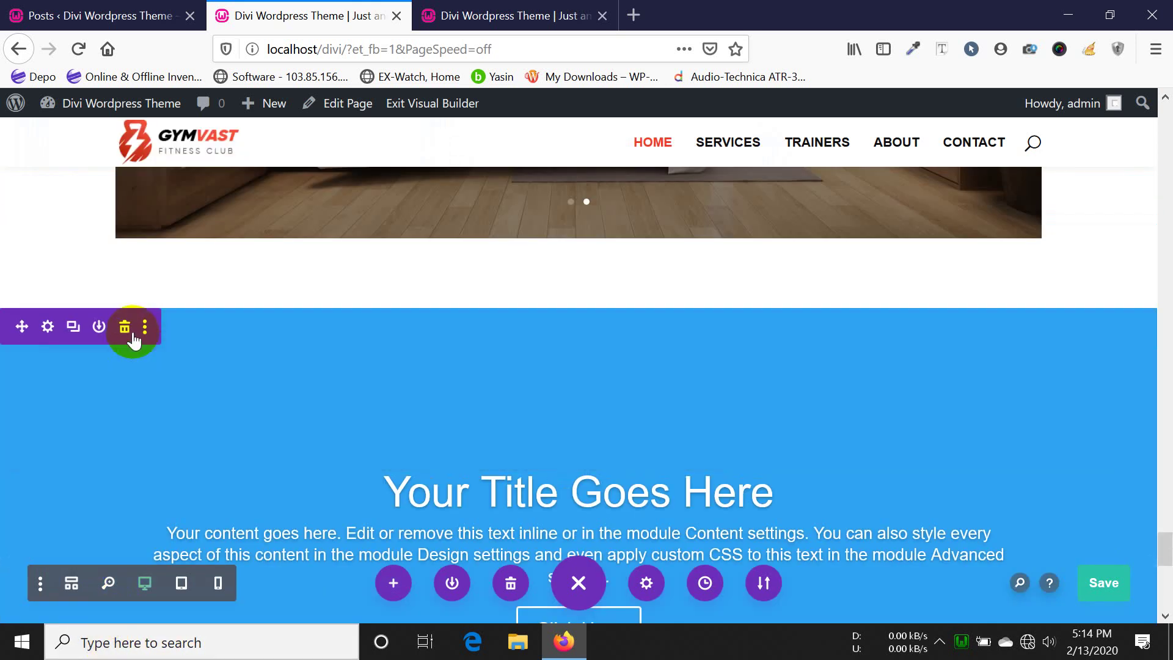
# - Delete the fullwidth section below the slider
pyautogui.click(131, 330)
pyautogui.hotkey('ctrl', 'z')
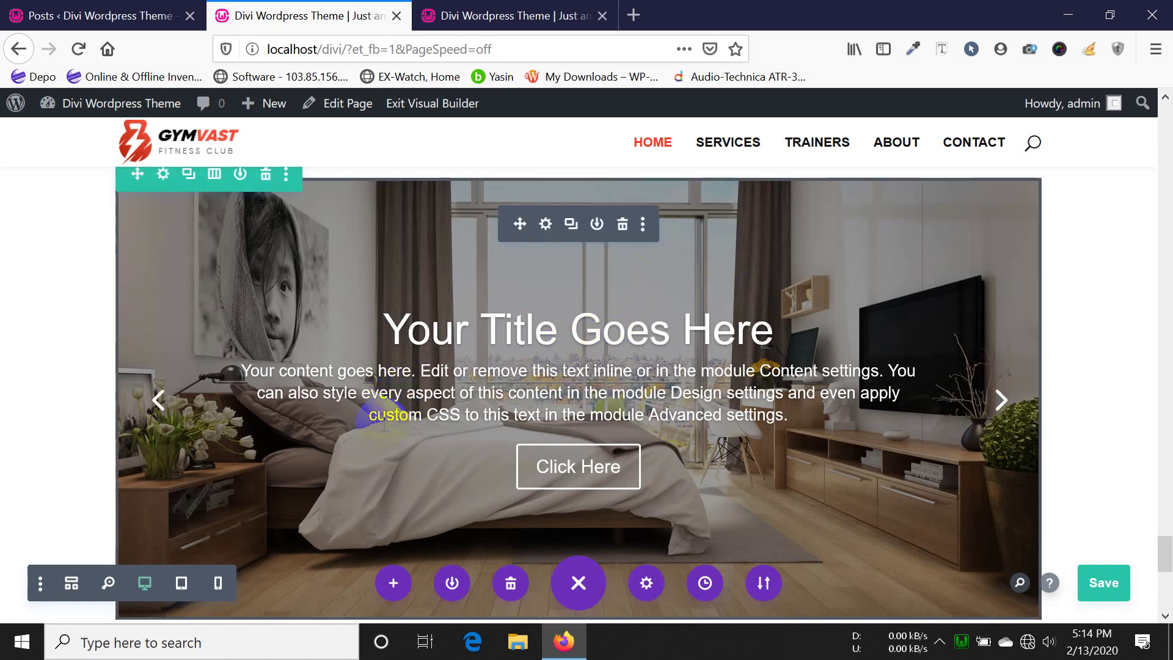
pyautogui.scroll(2, 389, 416)
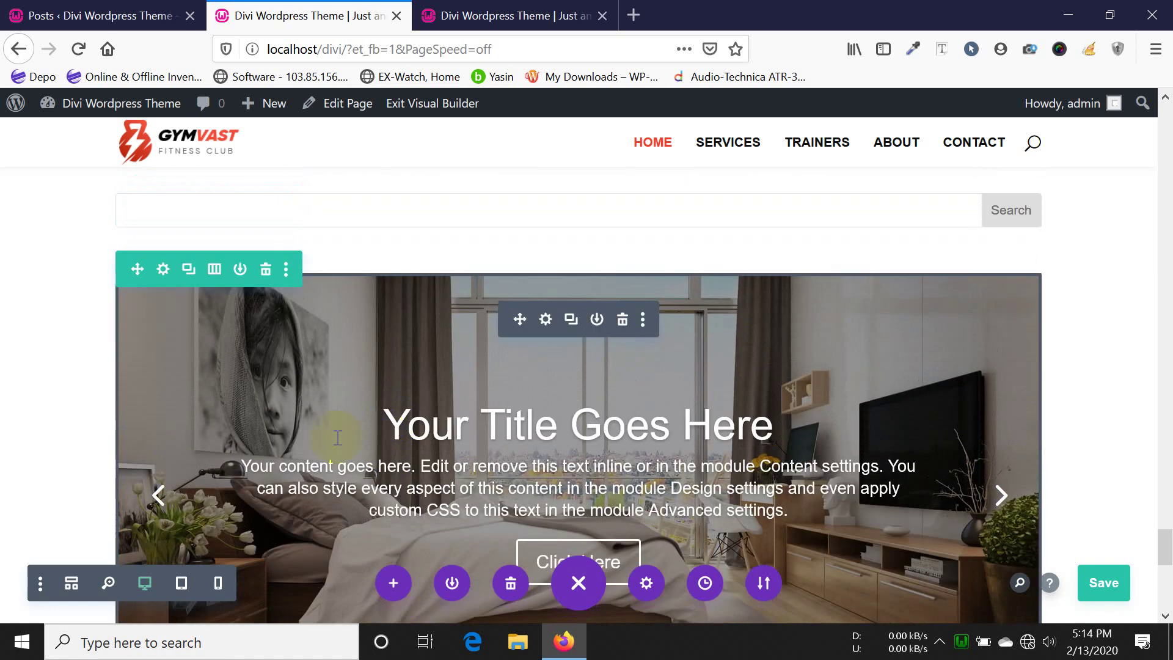
# - Set the width of the slider's row to 100% in its sizing design settings
pyautogui.click(163, 270)
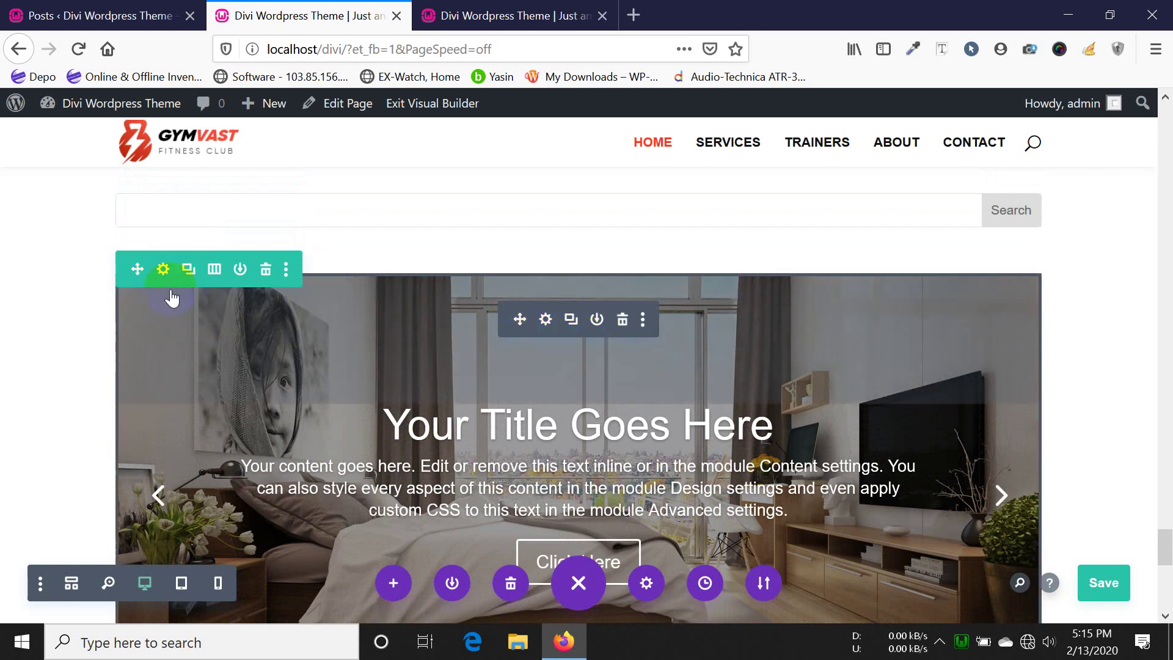
pyautogui.click(163, 271)
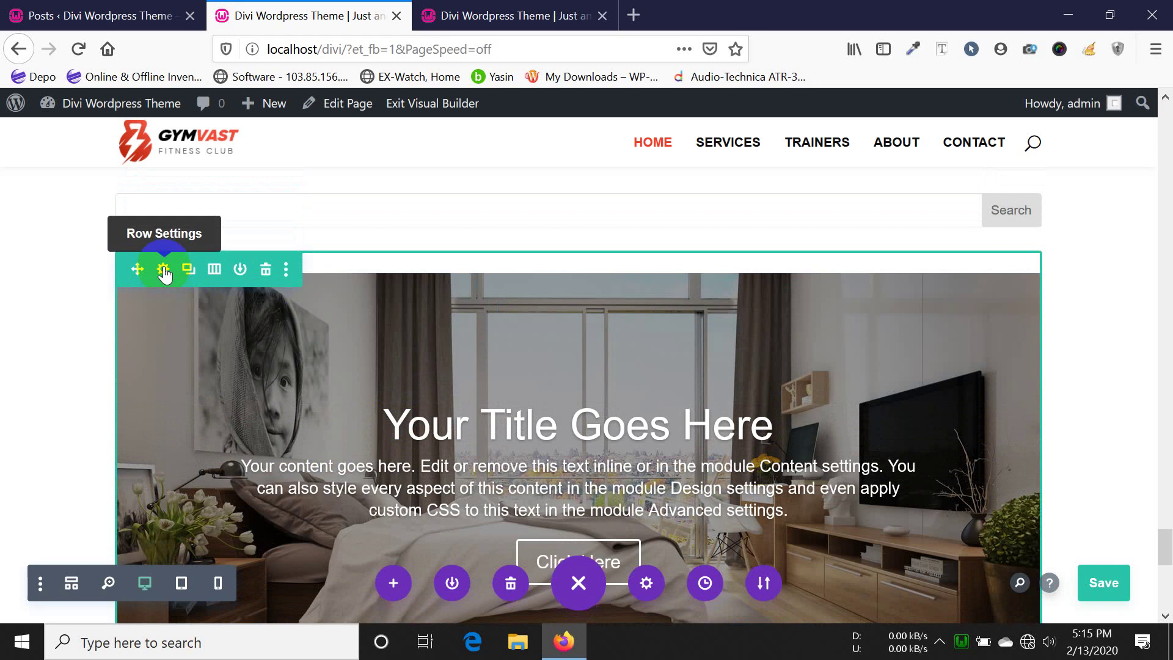
pyautogui.click(208, 189)
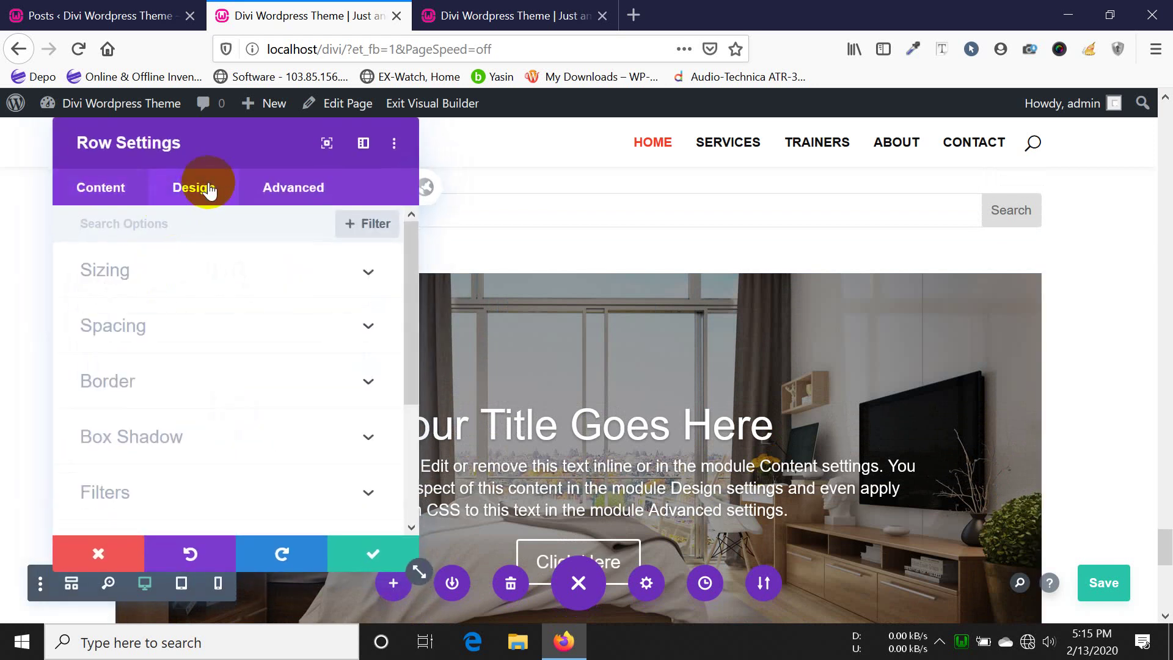
pyautogui.click(179, 275)
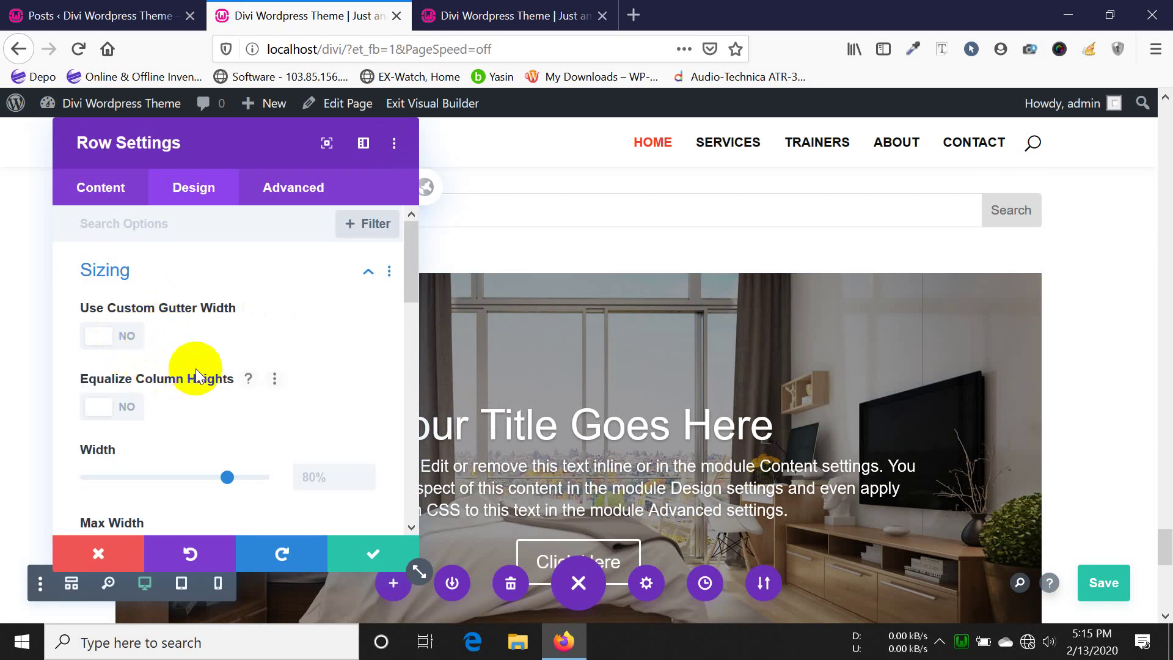
pyautogui.scroll(-2, 197, 369)
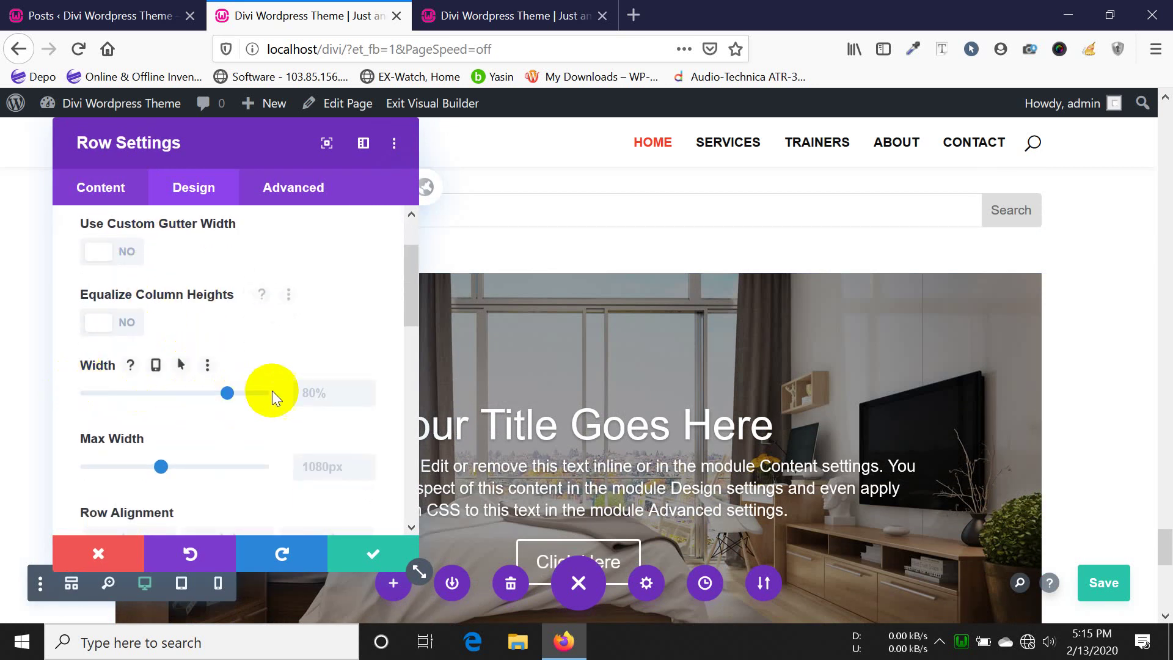
pyautogui.click(311, 389)
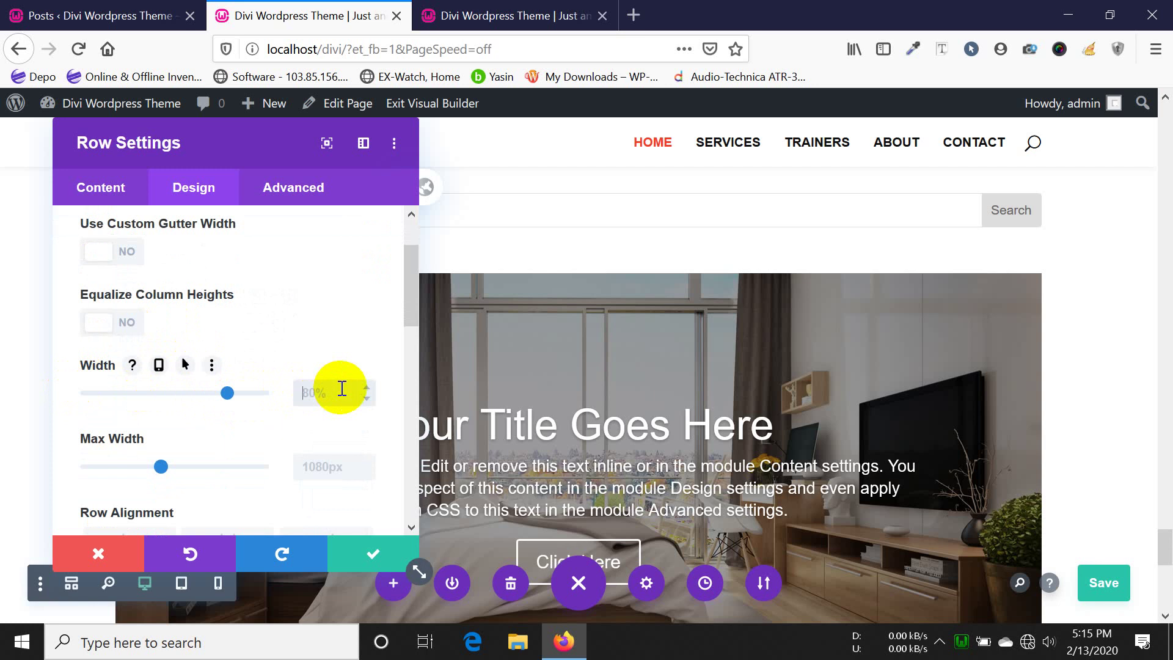
pyautogui.write('100%')
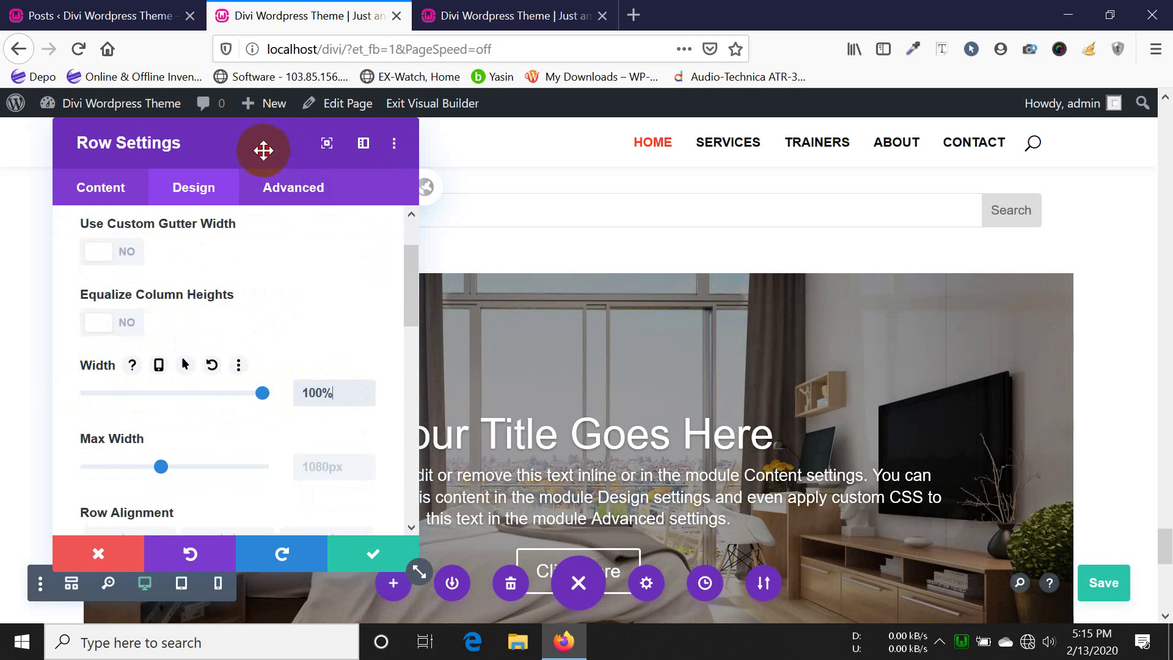
# - Set the slider row's max width to 100%, apply the row settings and save the page
pyautogui.moveTo(261, 149); pyautogui.dragTo(248, 154)
pyautogui.scroll(-3, 1003, 245)
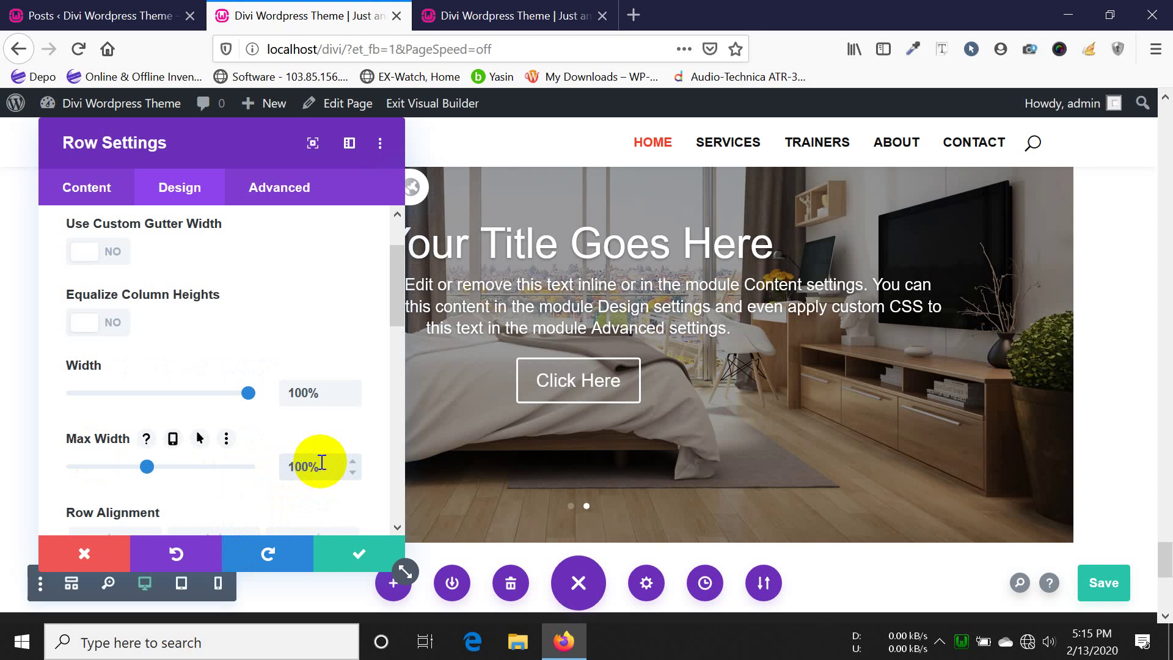
pyautogui.press('Return')
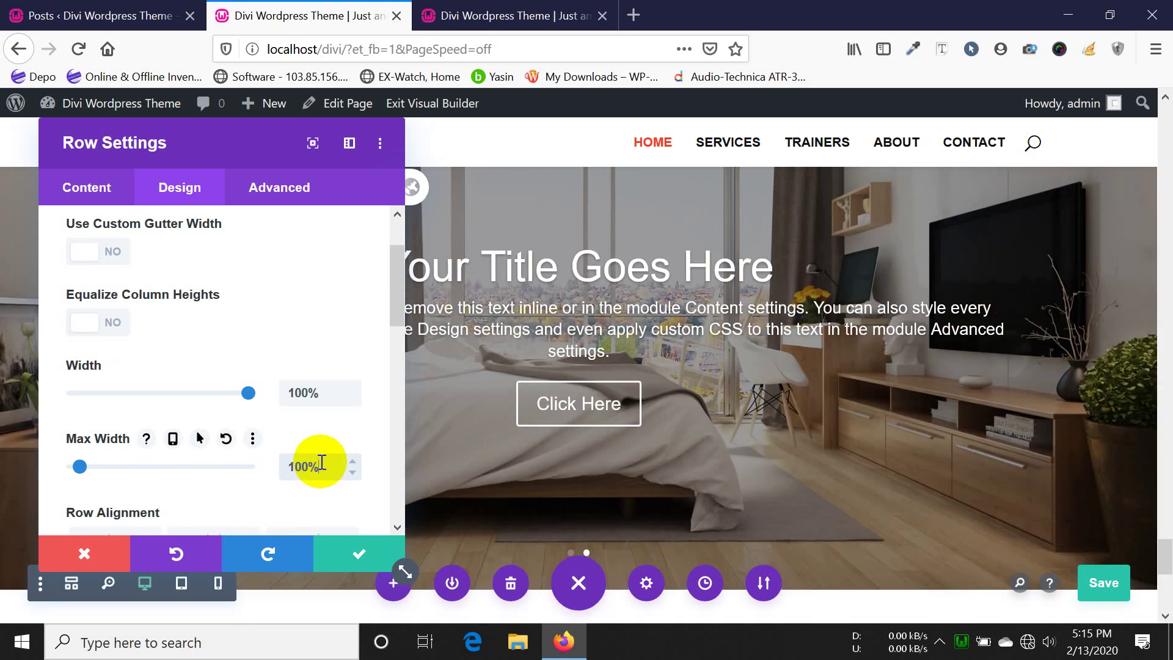
pyautogui.click(350, 557)
pyautogui.scroll(3, 543, 406)
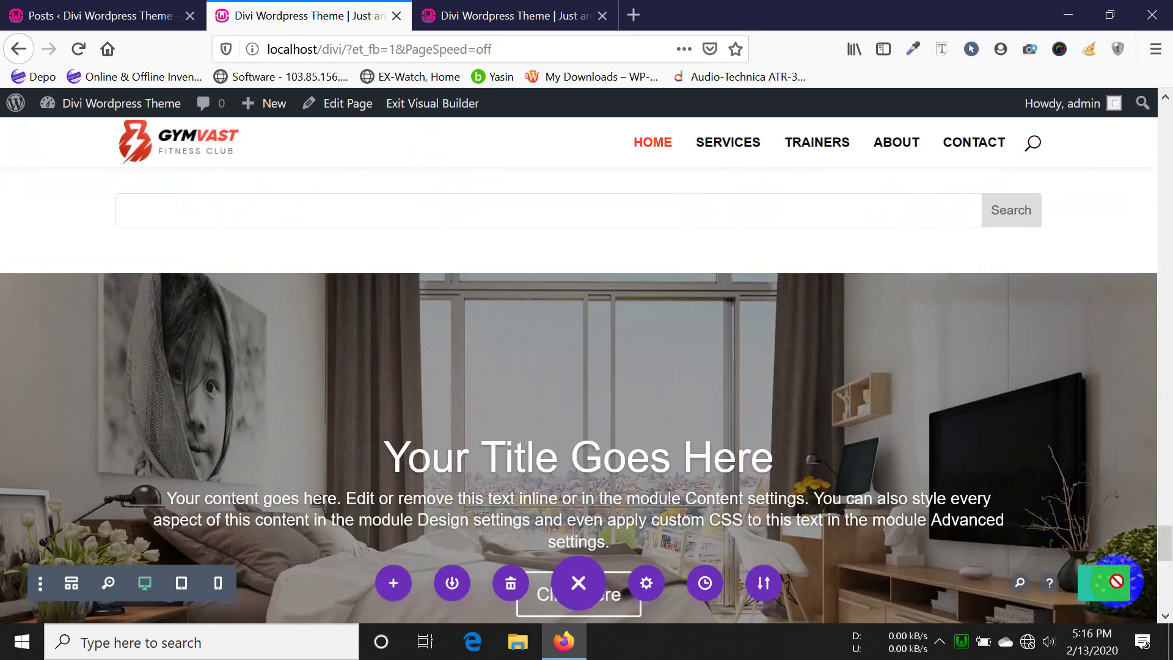
# - Insert a single-column row below the slider's row
pyautogui.moveTo(607, 334)
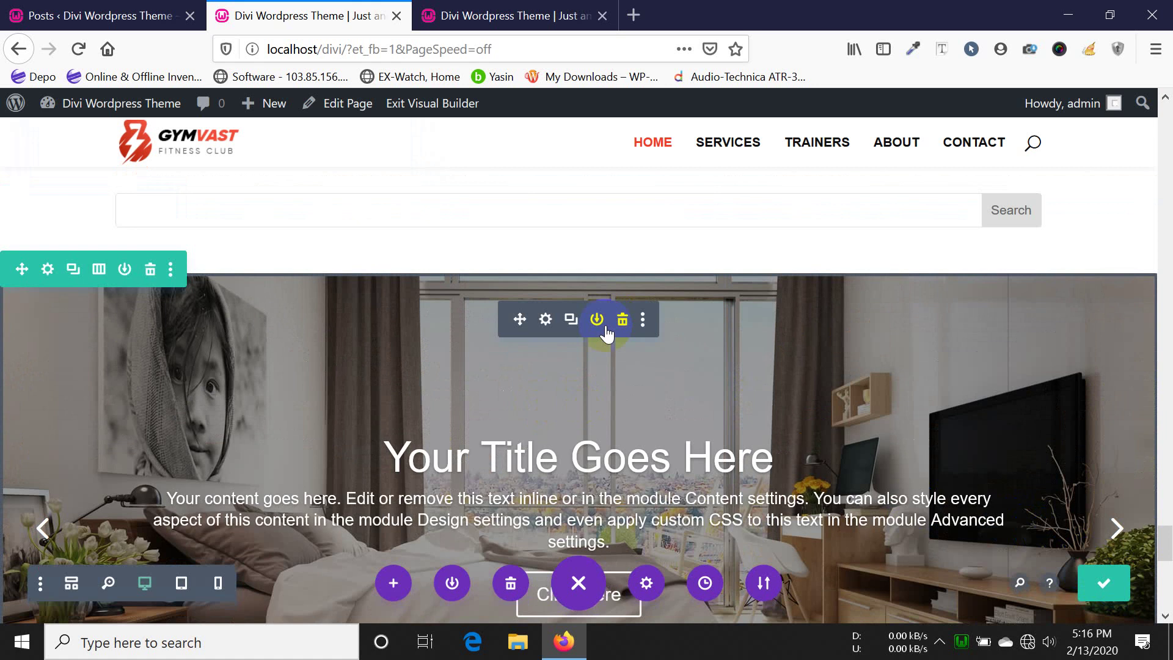
pyautogui.scroll(-5, 606, 330)
pyautogui.scroll(3, 606, 328)
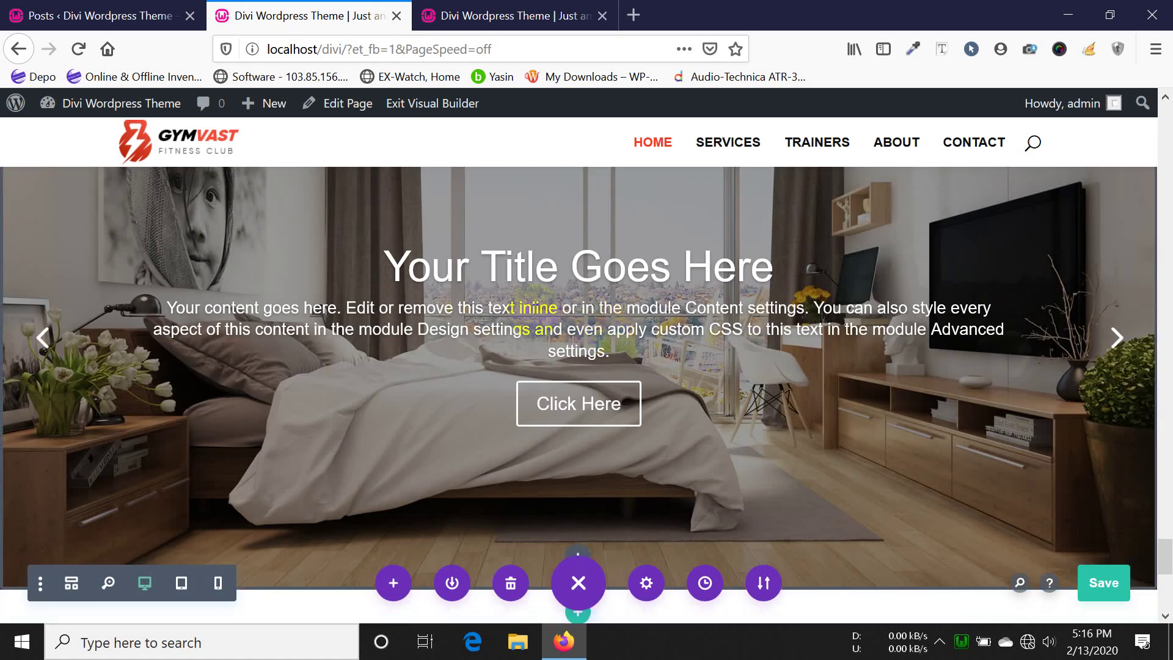
pyautogui.scroll(-3, 531, 309)
pyautogui.scroll(2, 533, 314)
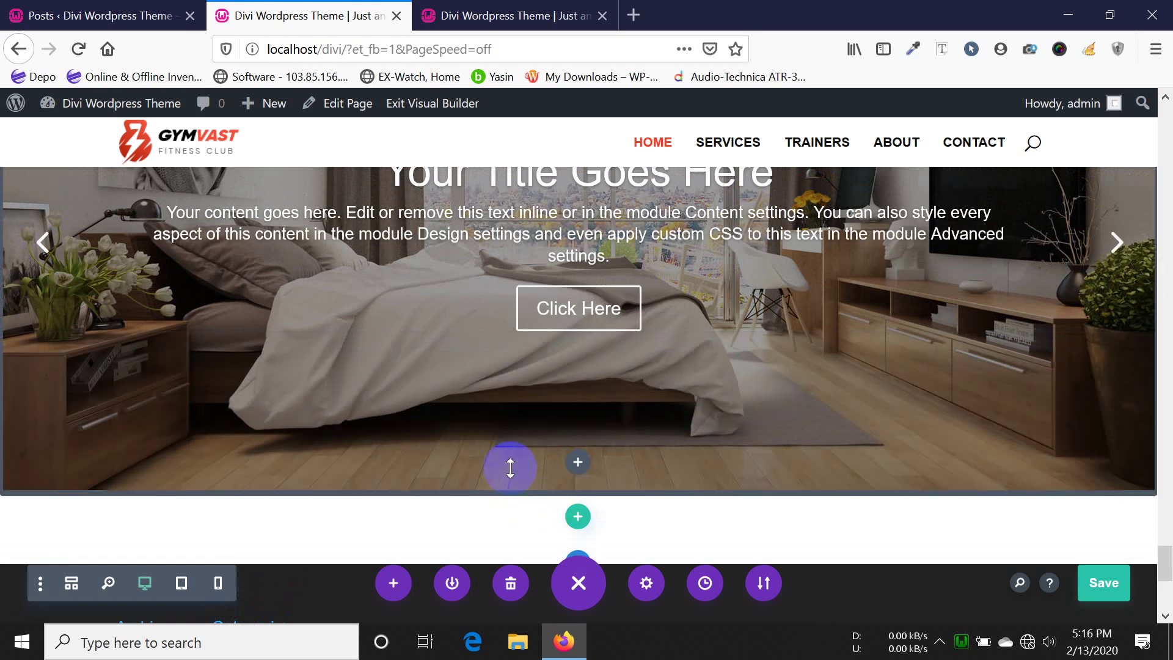
pyautogui.click(577, 517)
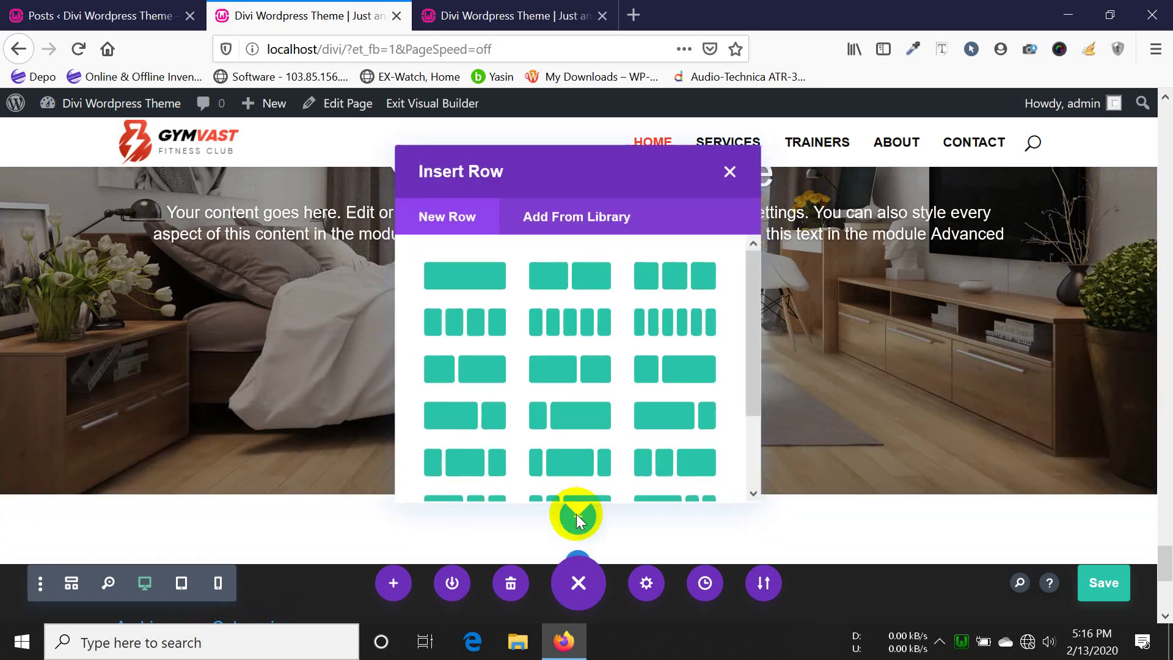
pyautogui.click(479, 287)
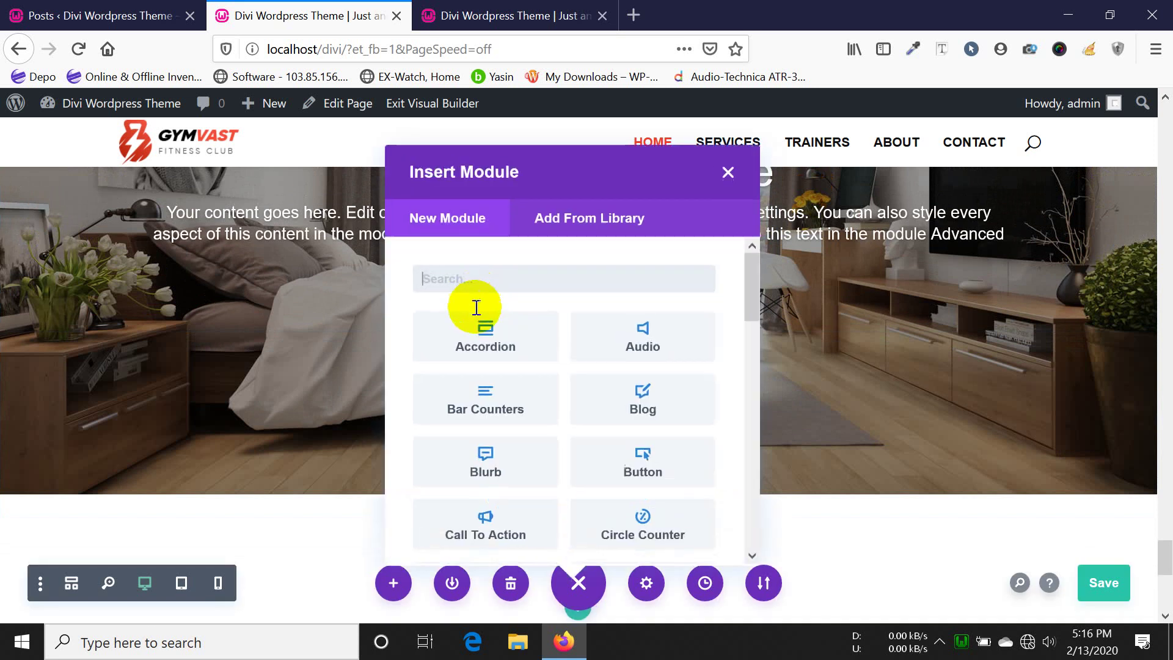
# - Add a Social Media Follow module to the new row and move its settings window clear of the icons
pyautogui.scroll(-10, 550, 358)
pyautogui.scroll(-4, 550, 364)
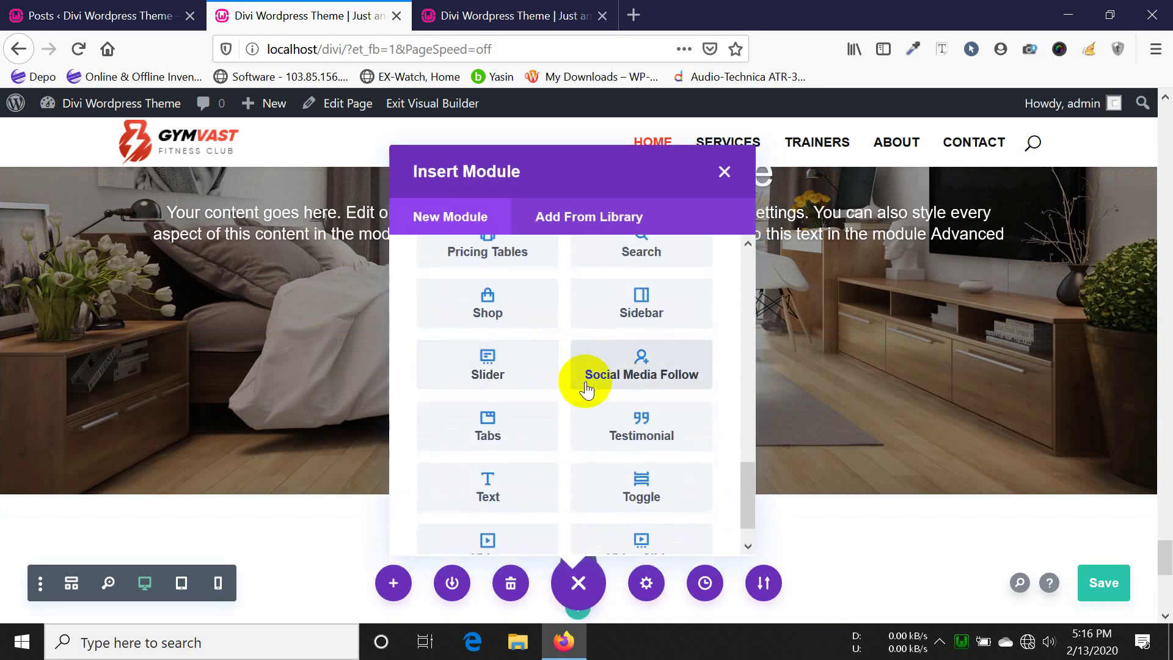
pyautogui.click(641, 377)
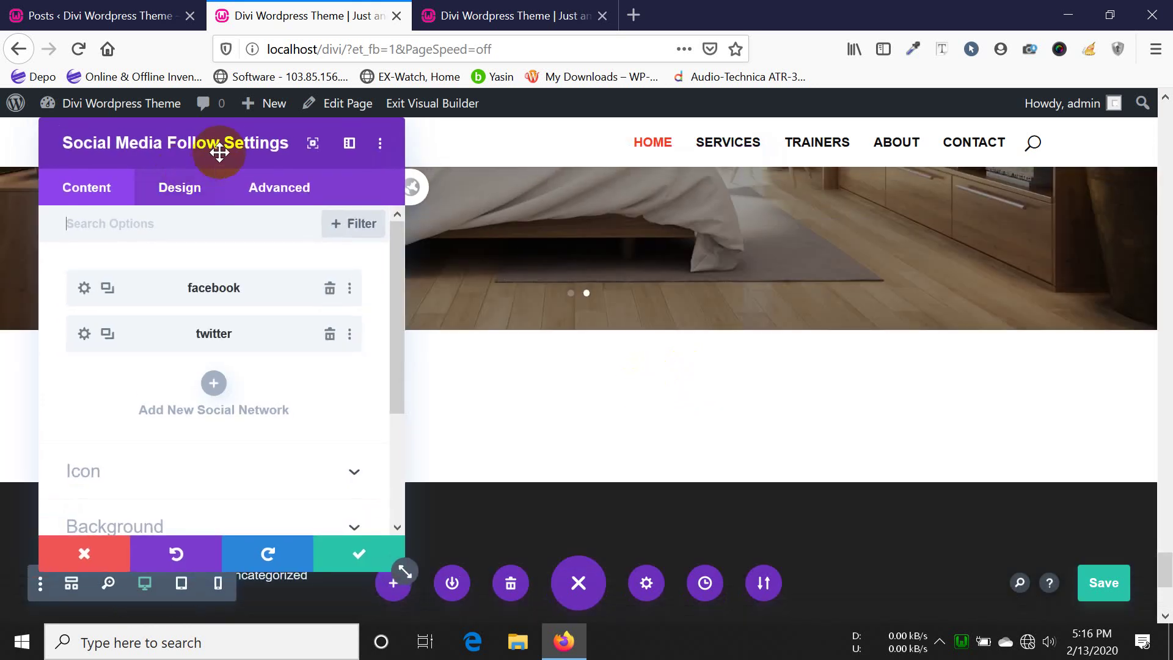
pyautogui.moveTo(215, 149); pyautogui.dragTo(709, 138)
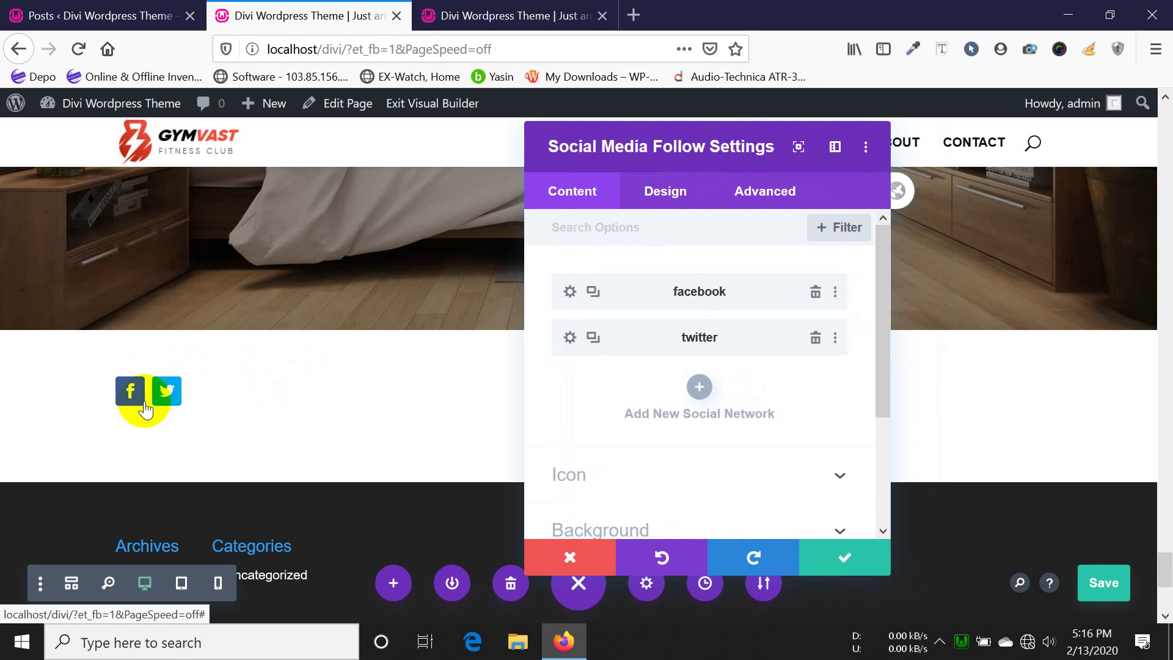
# - View the Facebook network's account link settings and return to the module settings without changes
pyautogui.click(572, 292)
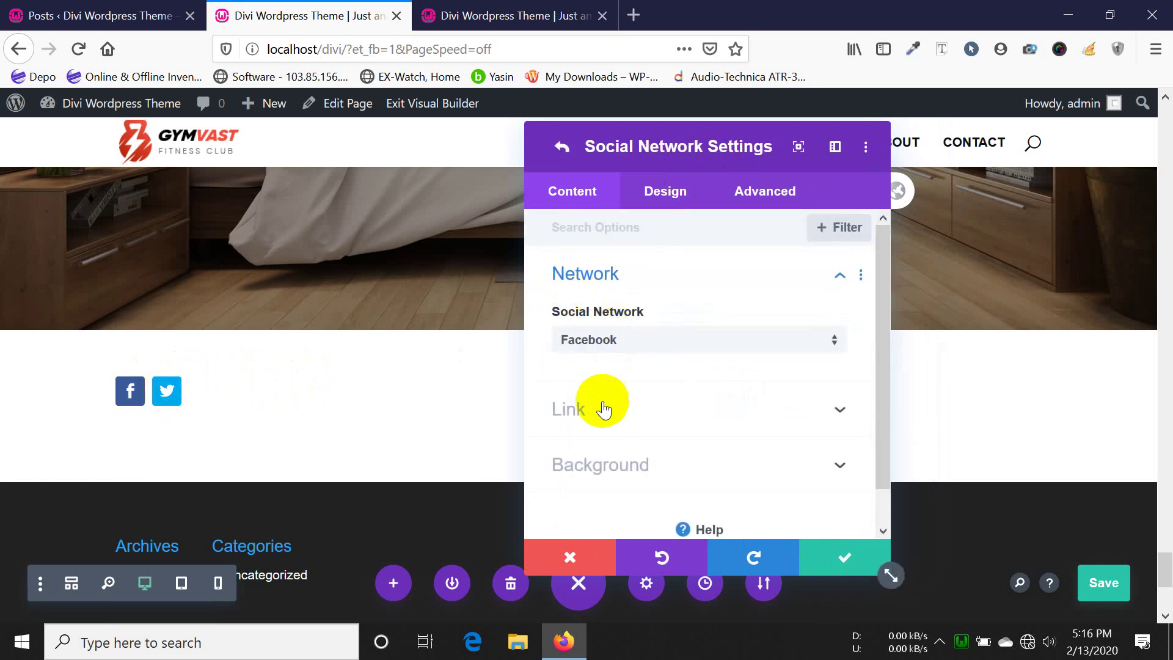
pyautogui.click(600, 405)
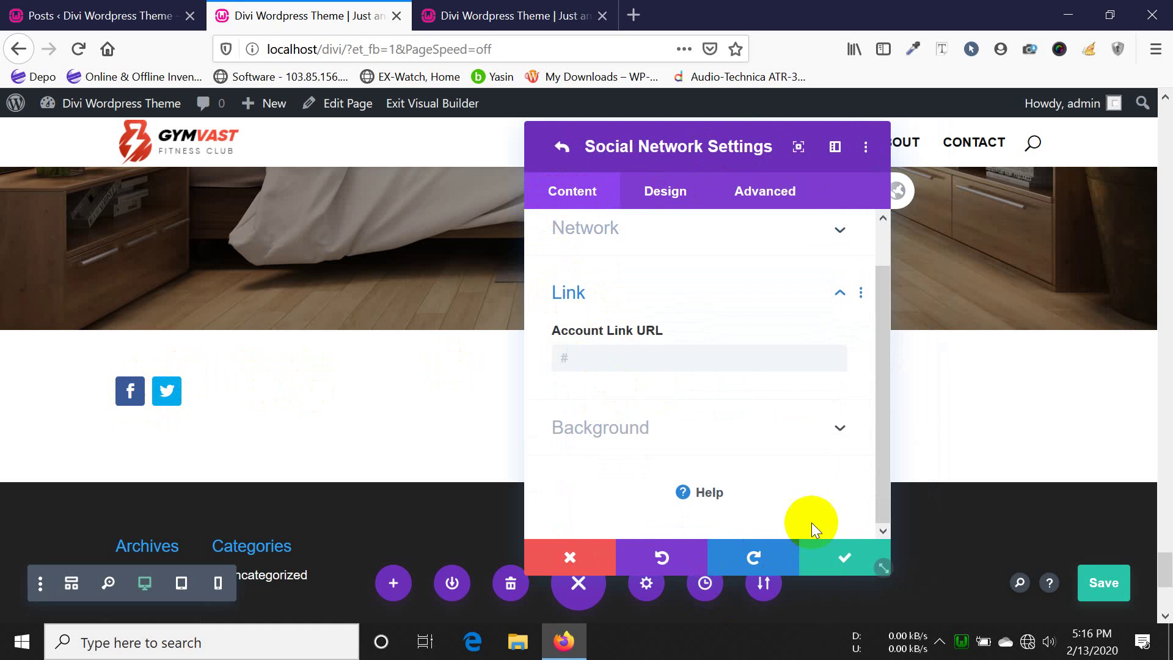
pyautogui.click(829, 559)
# - Add a new social network to the module, set it to LinkedIn and apply it
pyautogui.click(699, 330)
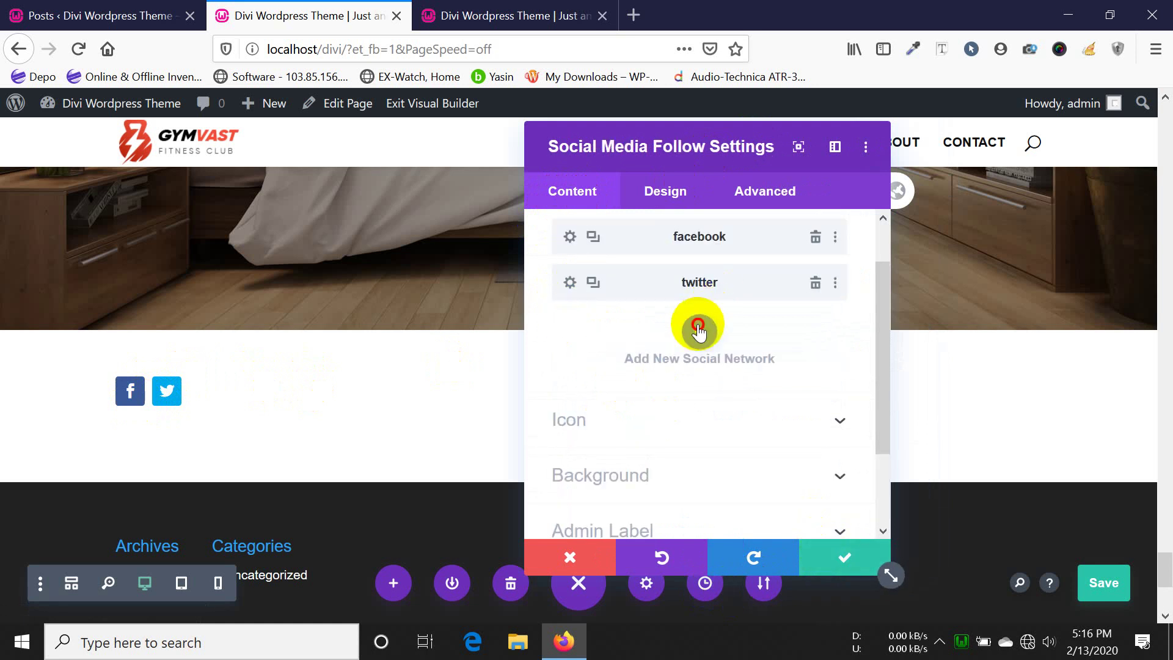
pyautogui.click(640, 306)
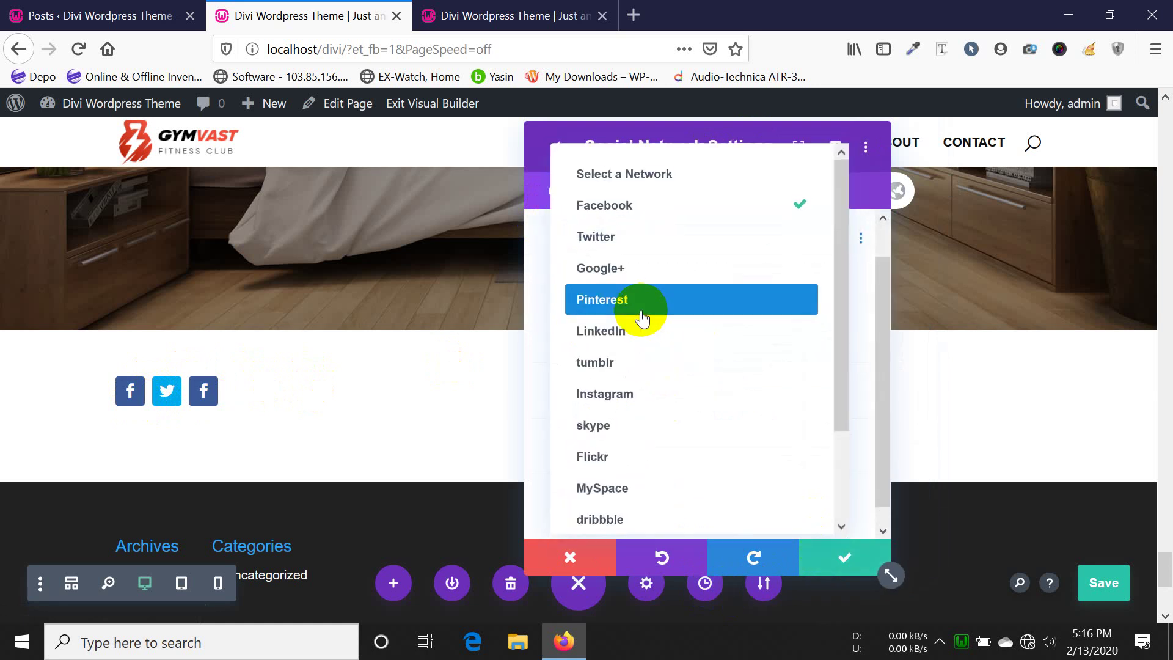
pyautogui.click(635, 329)
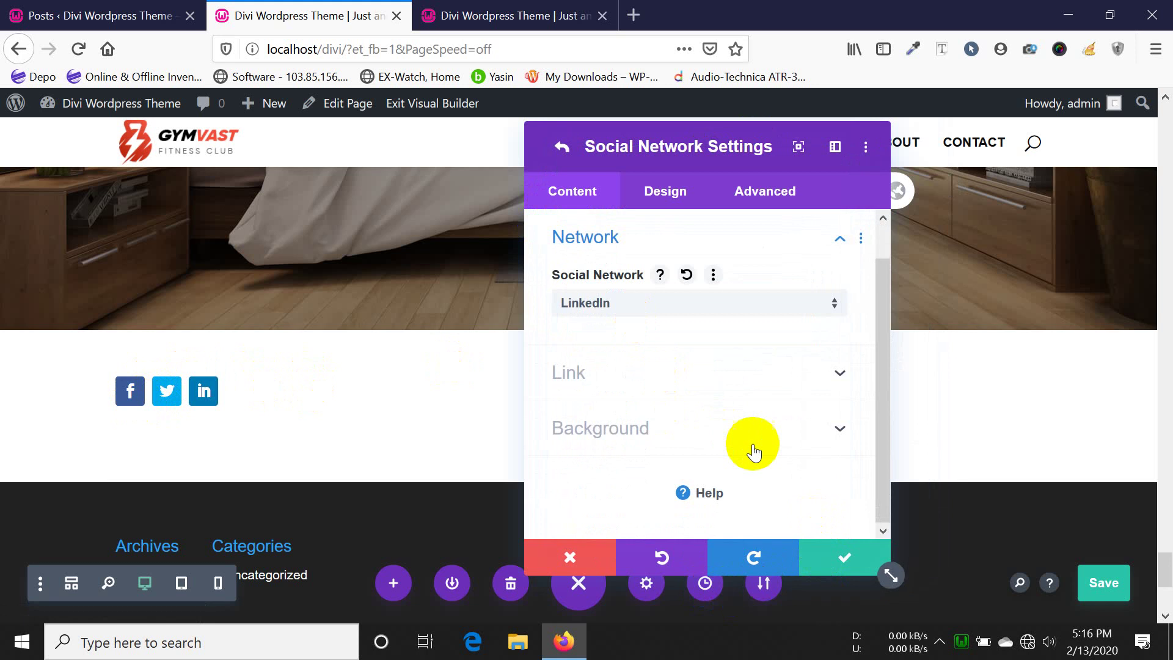
pyautogui.click(820, 555)
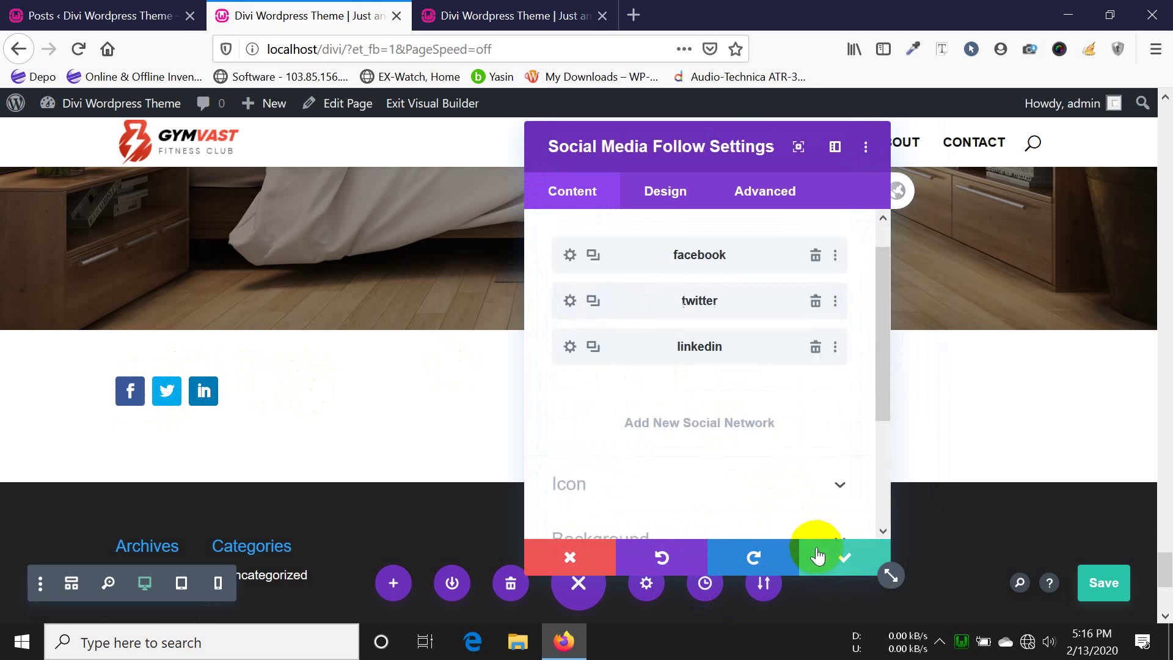
# - Add another social network set to skype, apply it and apply the Social Media Follow settings
pyautogui.click(698, 397)
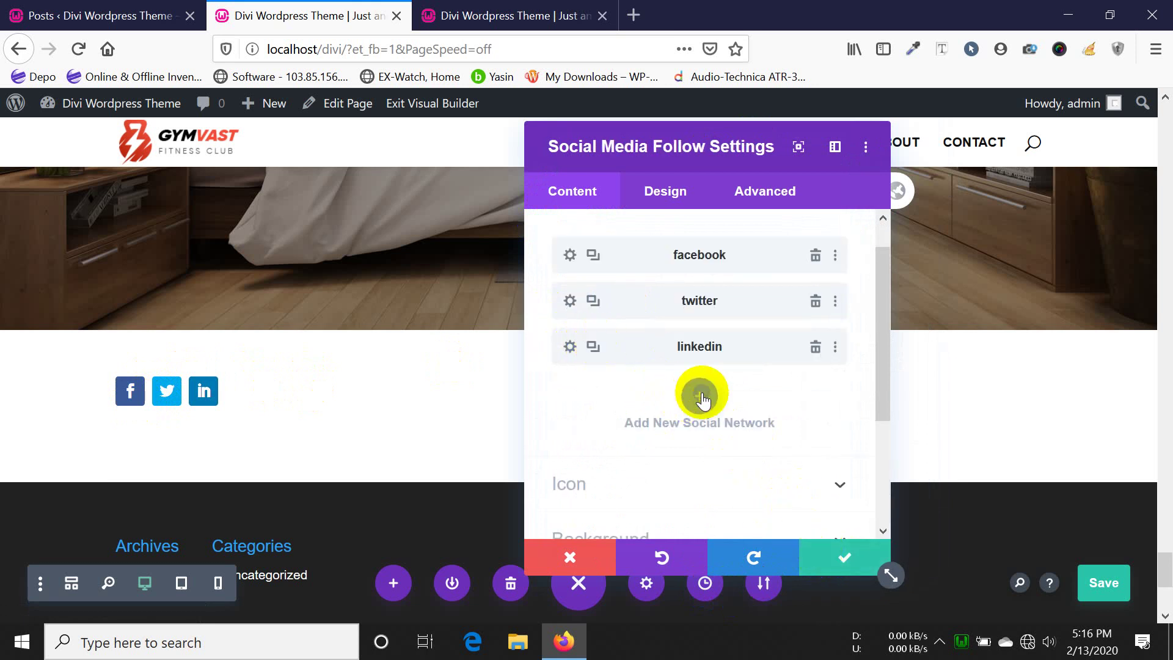
pyautogui.click(649, 312)
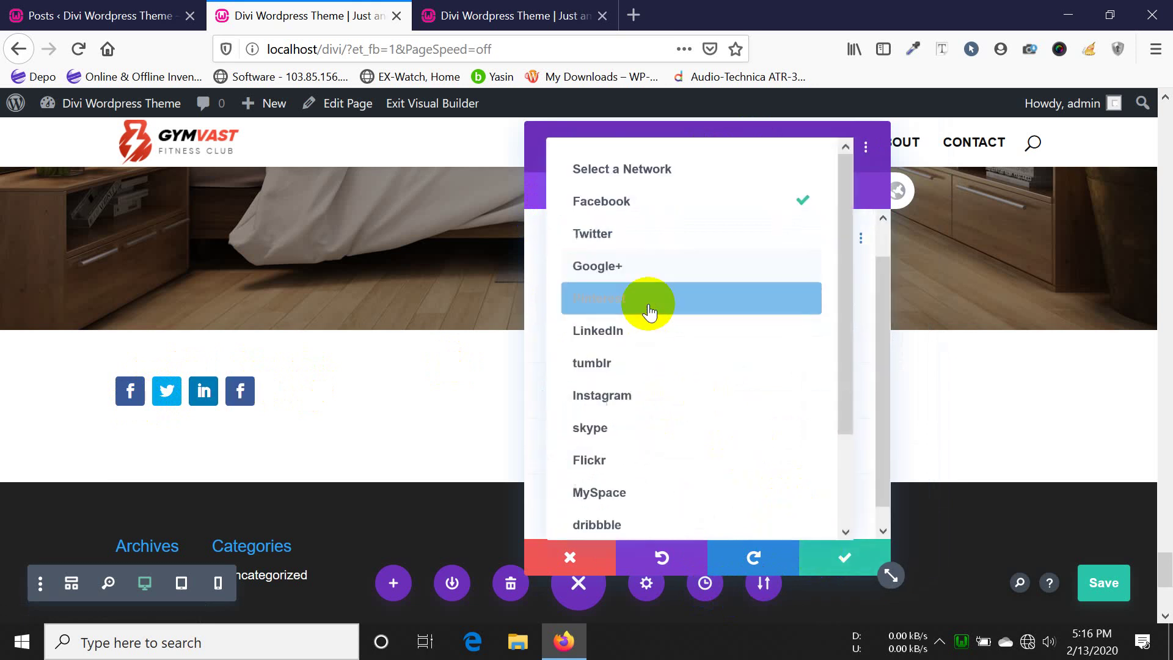
pyautogui.click(629, 423)
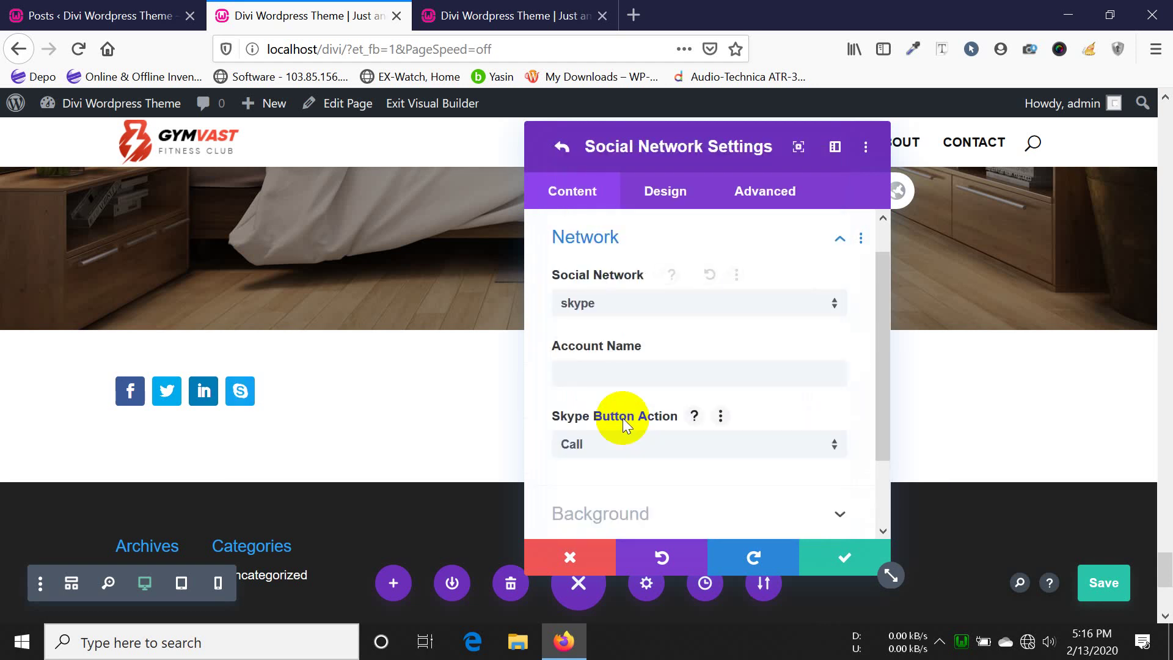
pyautogui.click(815, 557)
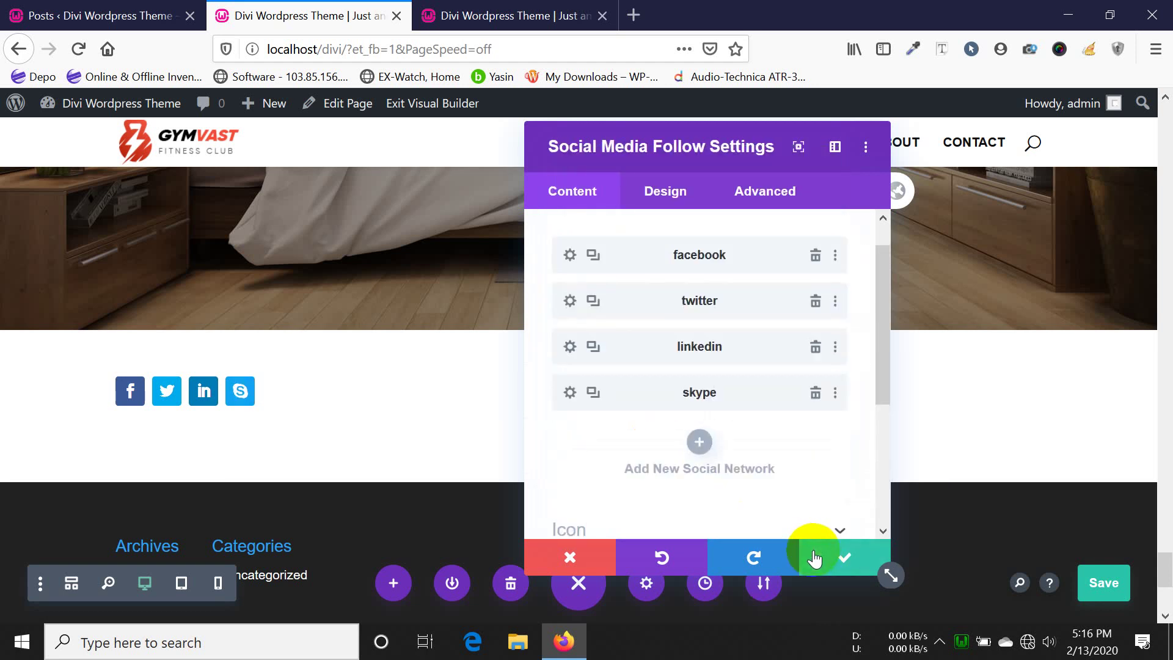
pyautogui.click(846, 557)
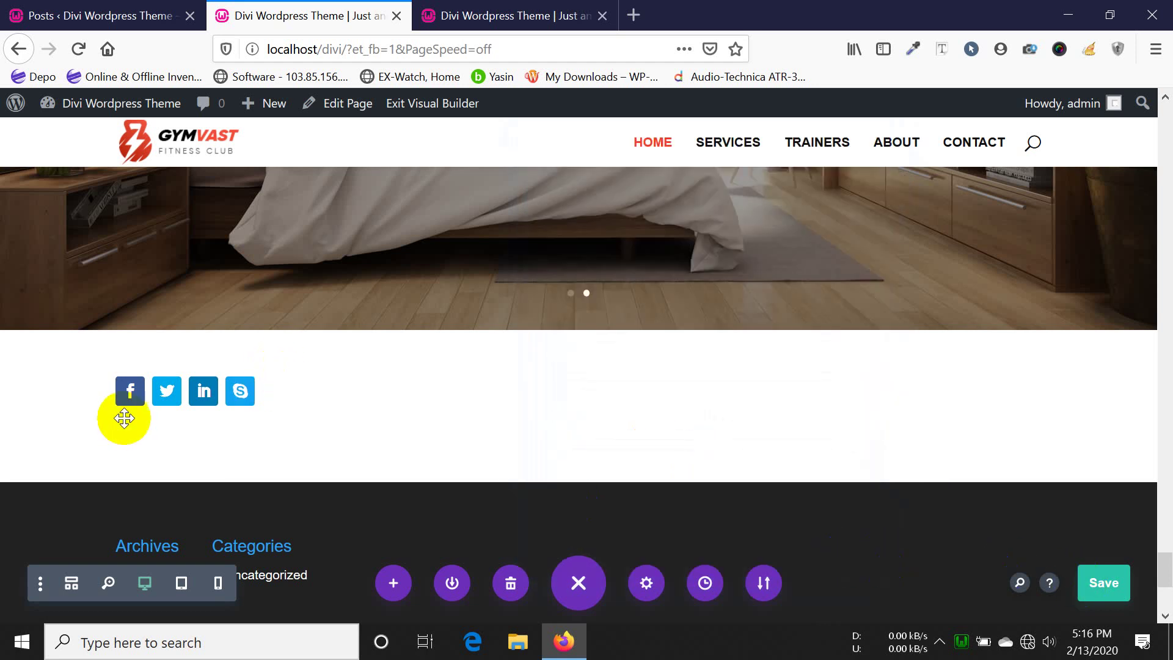
# - Set the Social Media Follow module's alignment to centre and save the page
pyautogui.moveTo(387, 385)
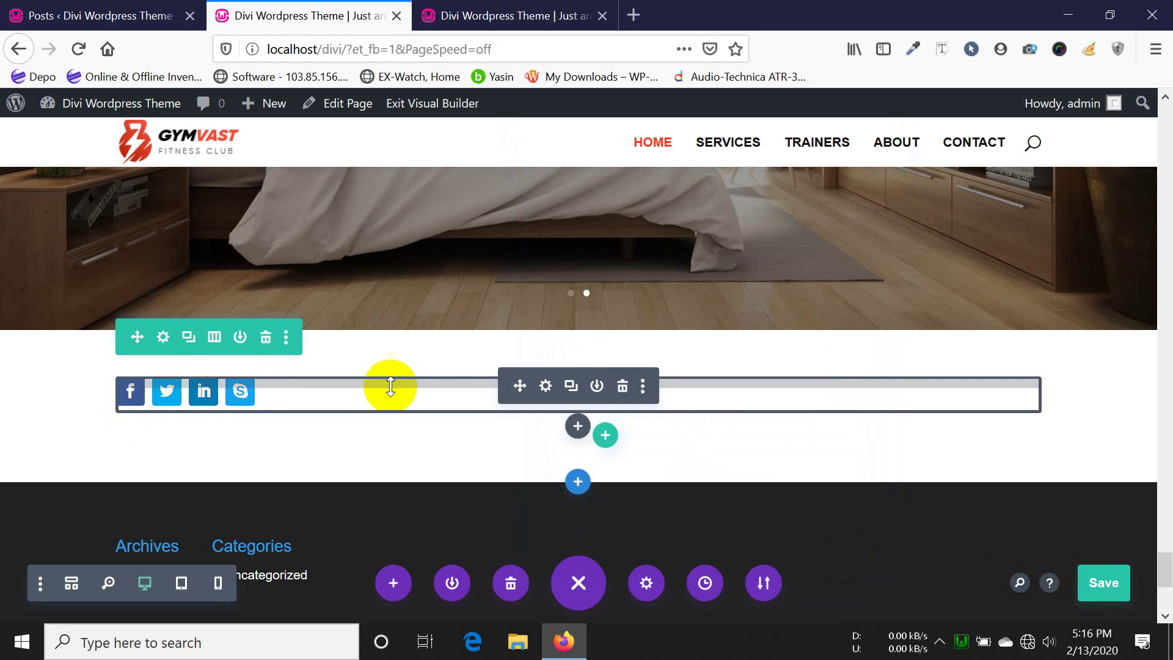
pyautogui.click(550, 389)
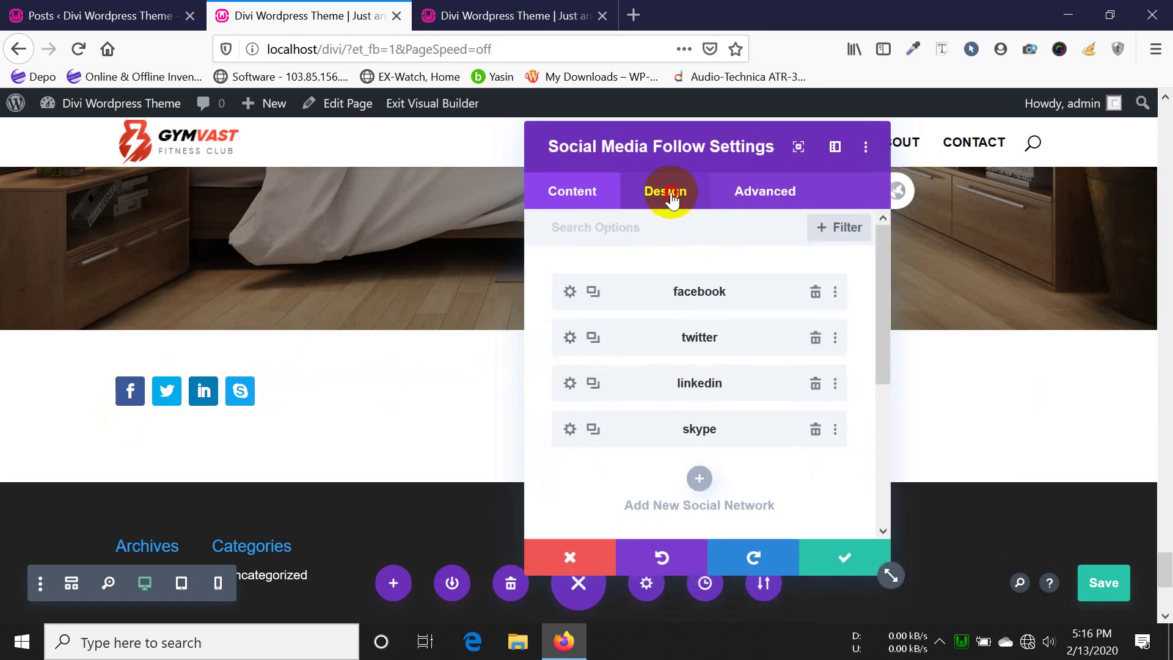
pyautogui.click(670, 192)
pyautogui.click(634, 278)
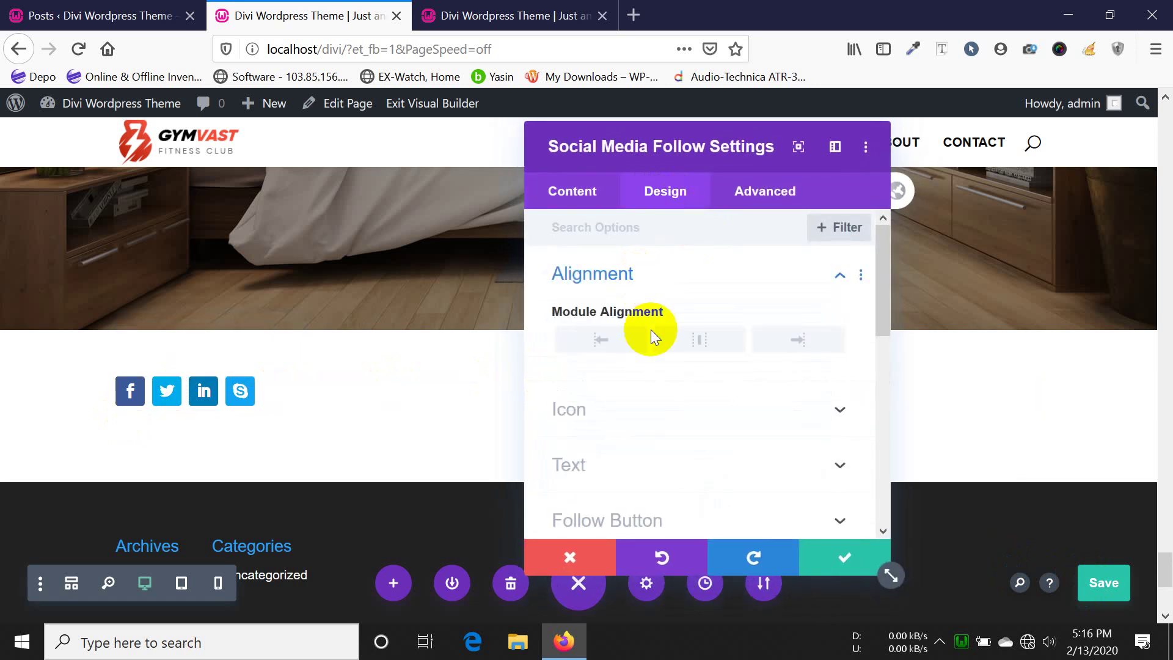
pyautogui.click(704, 339)
pyautogui.hotkey('ctrl', 's')
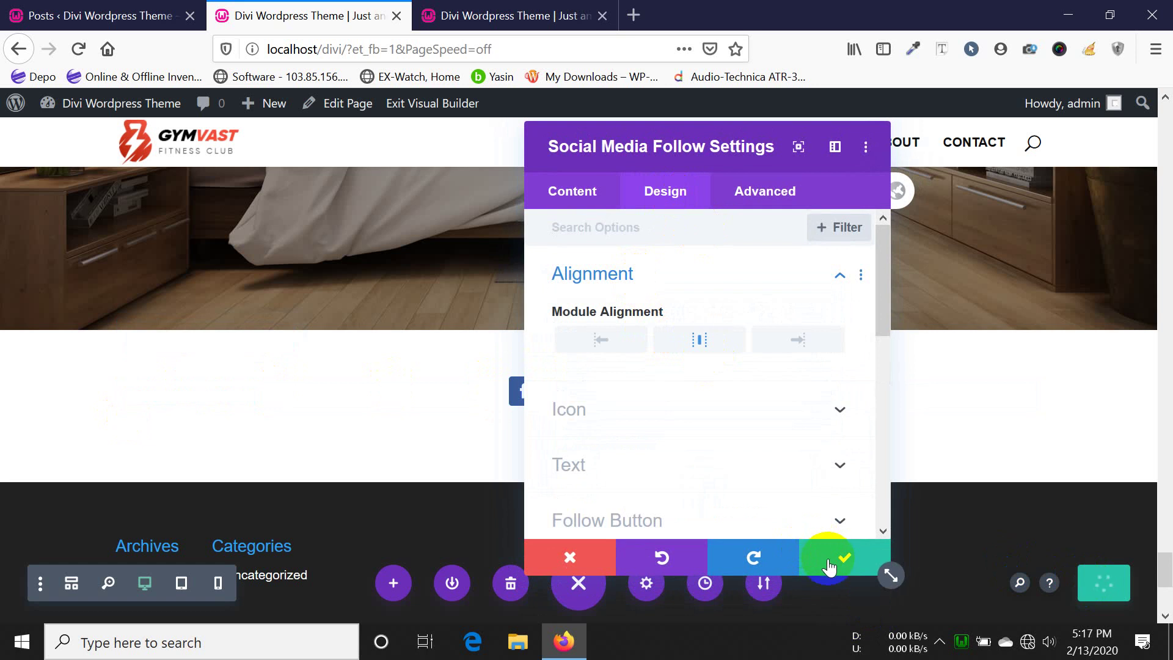
# - View the Facebook network's design options without changes, apply the Social Media Follow settings and save the page
pyautogui.click(572, 191)
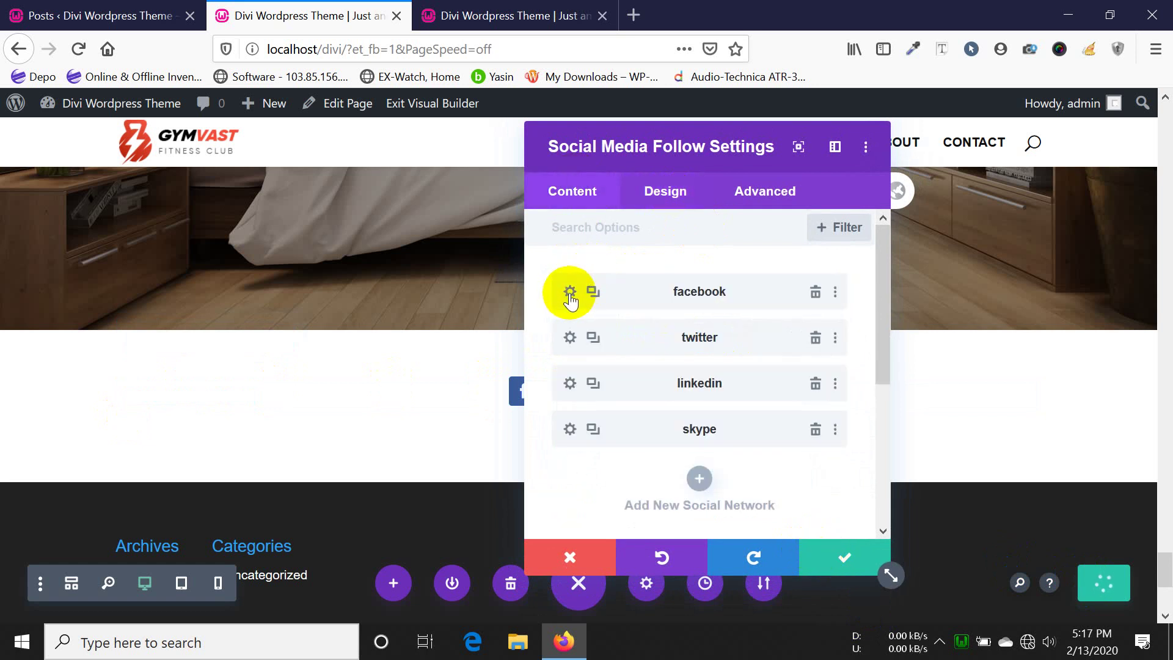
pyautogui.click(568, 293)
pyautogui.click(663, 193)
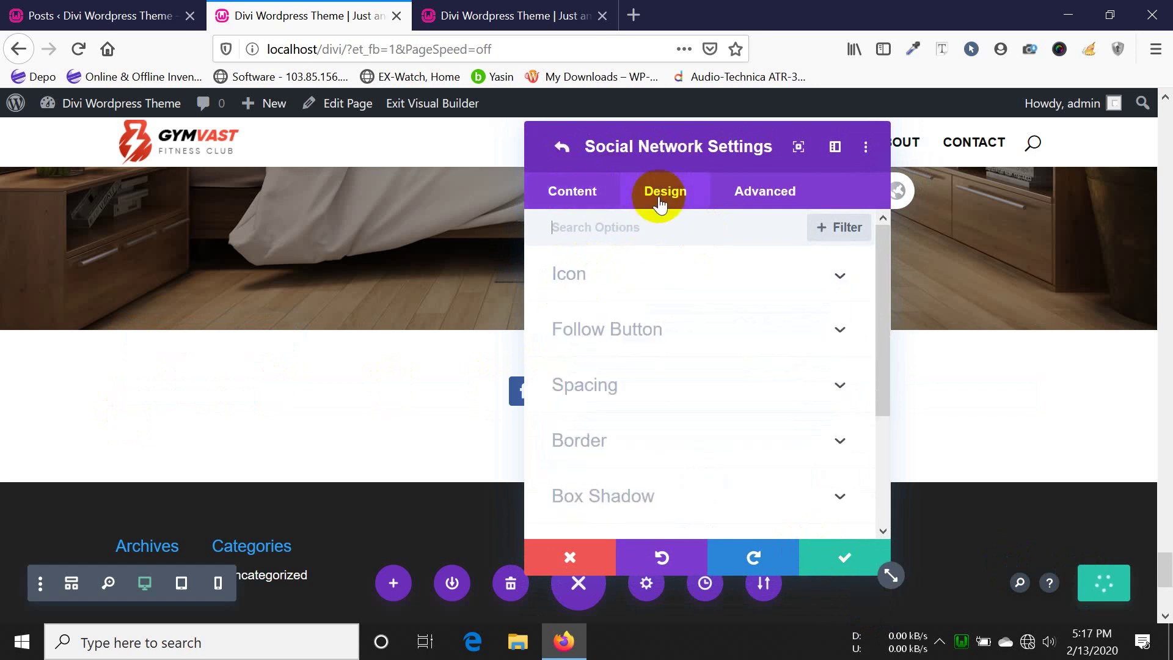
pyautogui.click(563, 146)
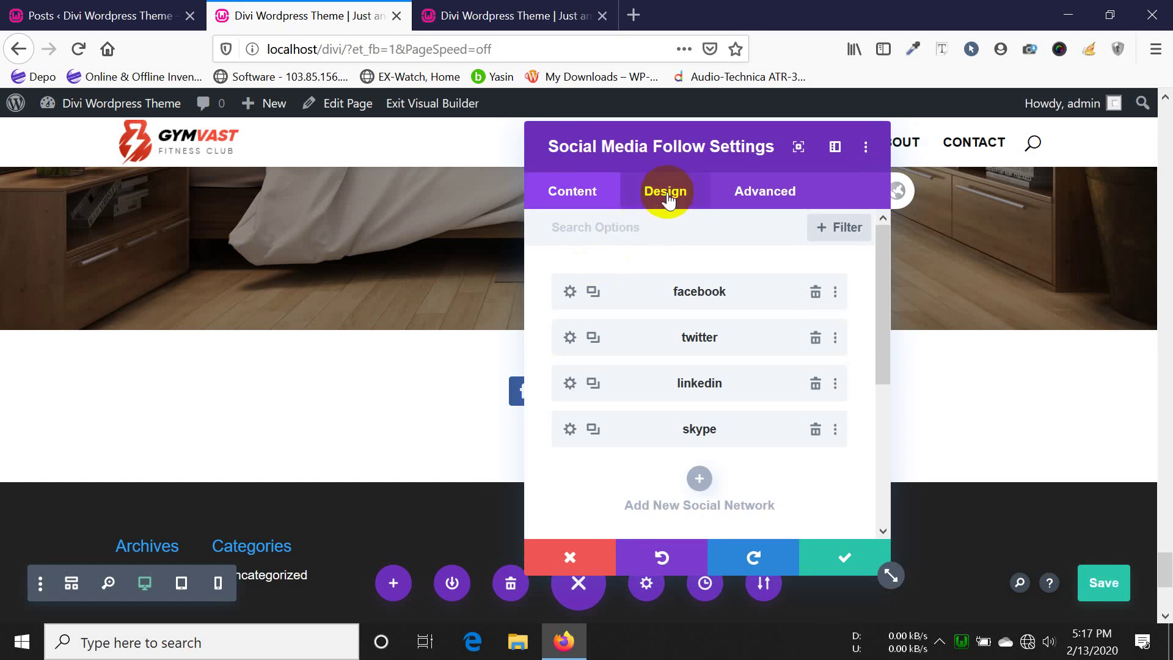
pyautogui.click(835, 556)
pyautogui.click(1106, 587)
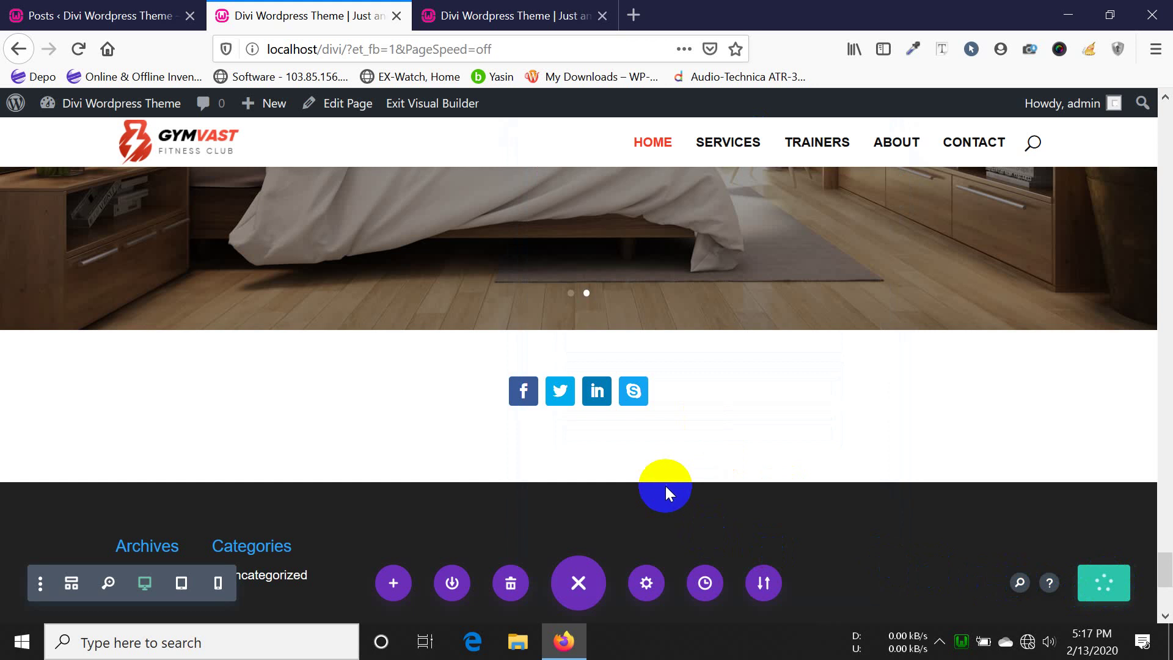
# - Insert a single-column row below the social media icons and add a Tabs module to it
pyautogui.moveTo(620, 406)
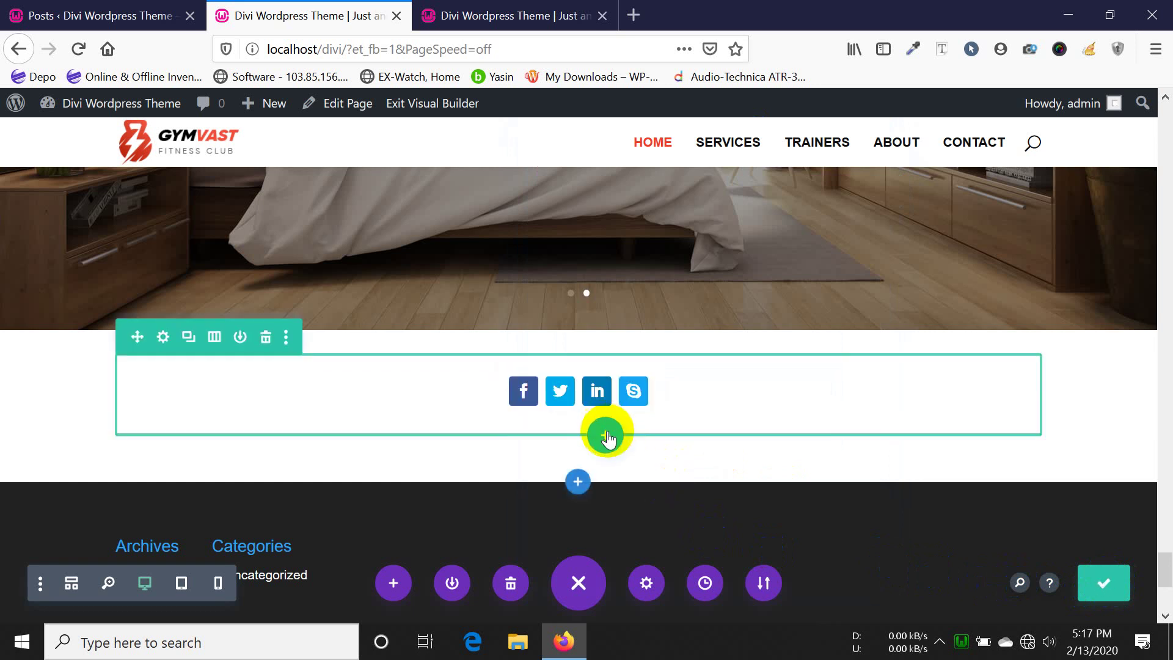
pyautogui.click(604, 437)
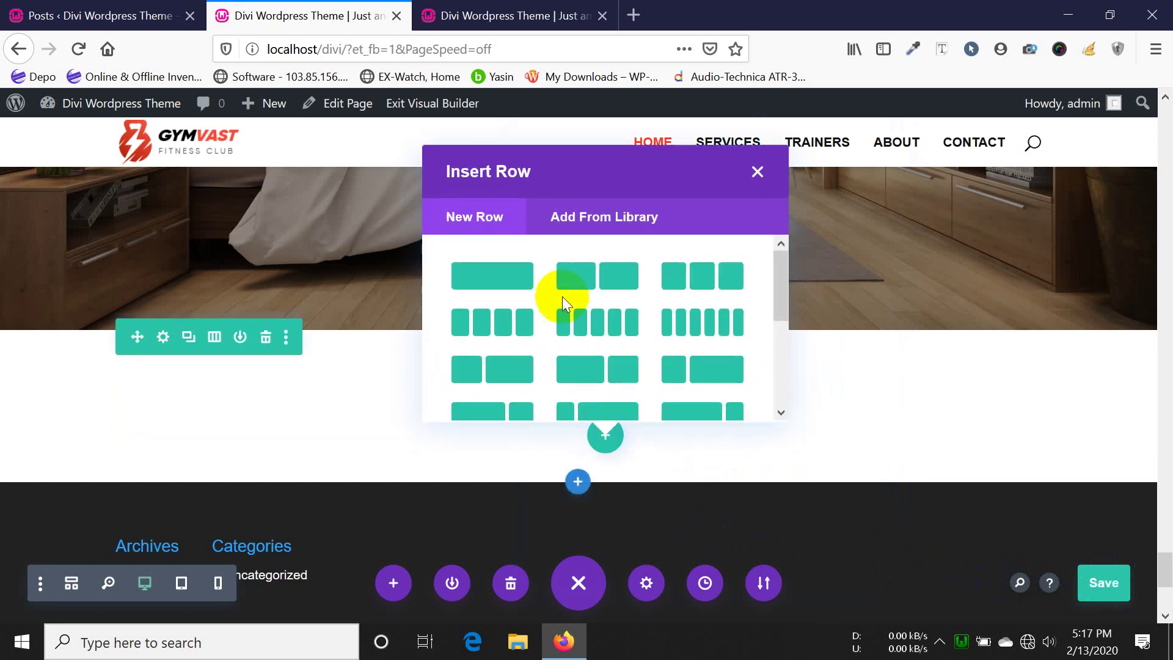
pyautogui.press('Escape')
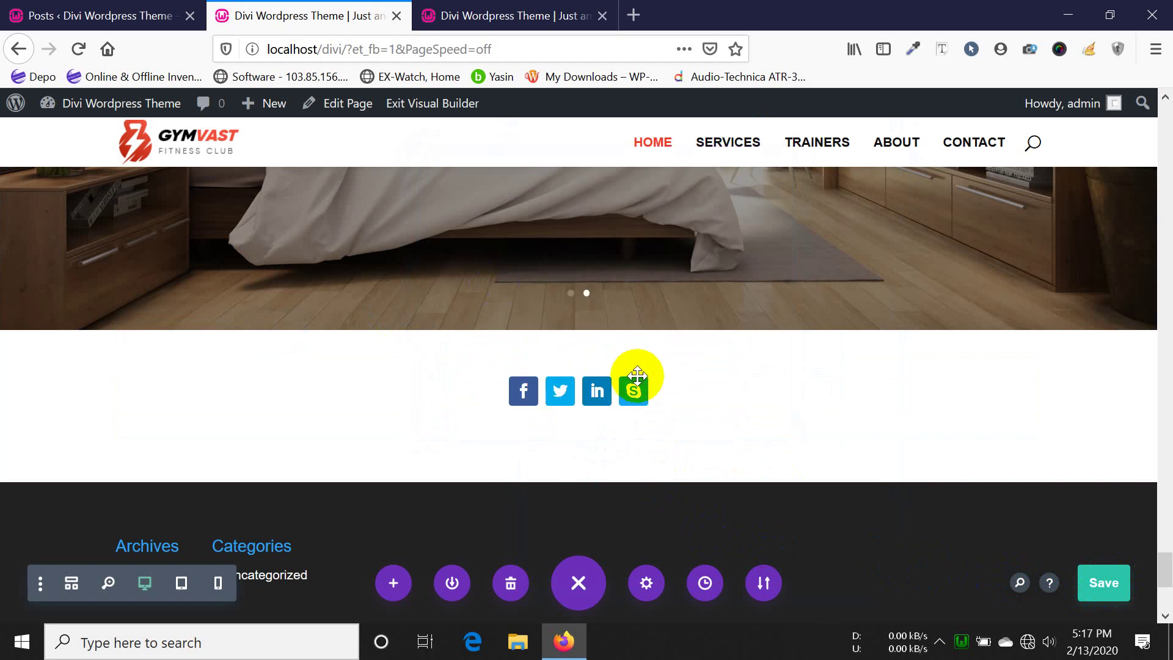
pyautogui.scroll(-10, 601, 355)
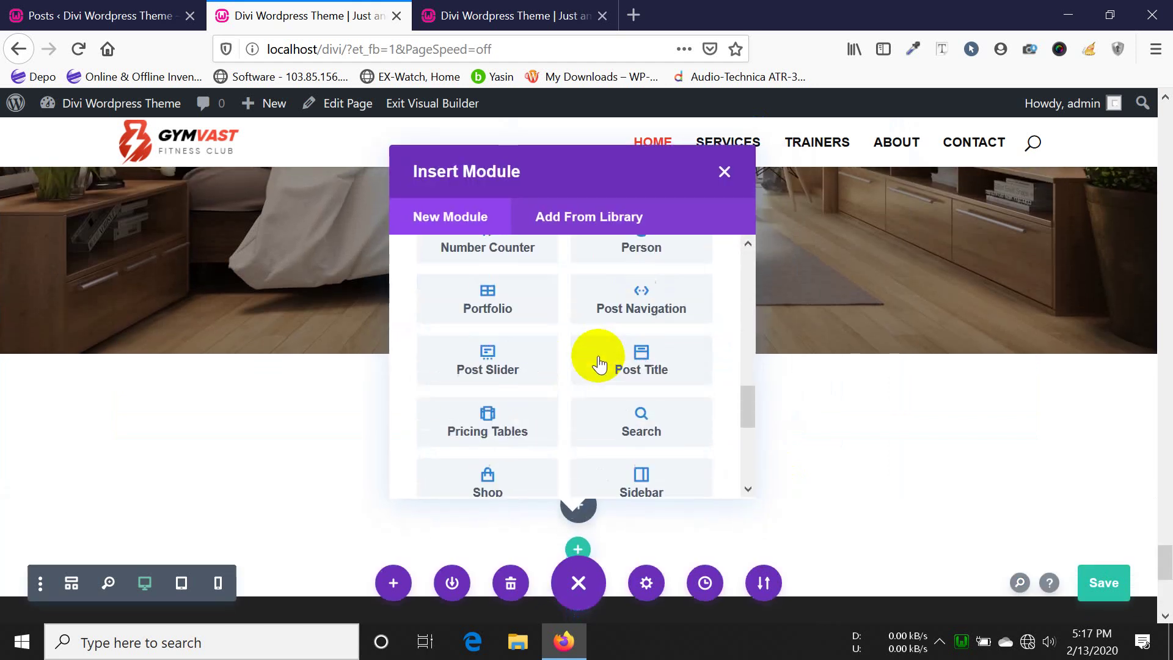
pyautogui.scroll(-3, 599, 365)
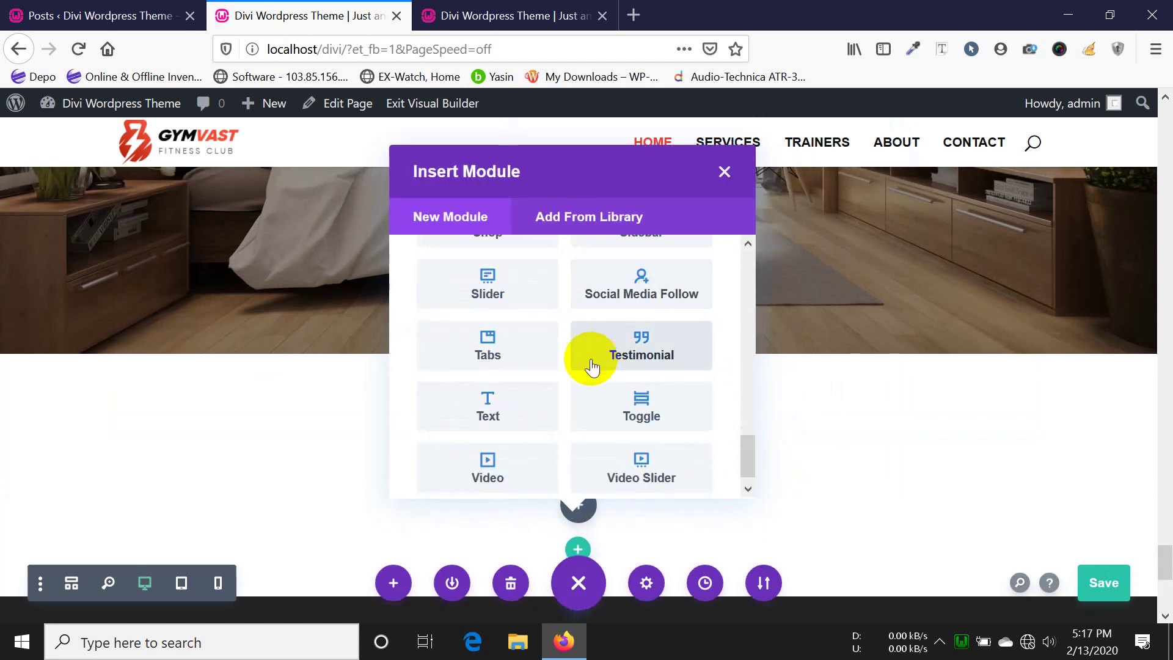
pyautogui.click(509, 348)
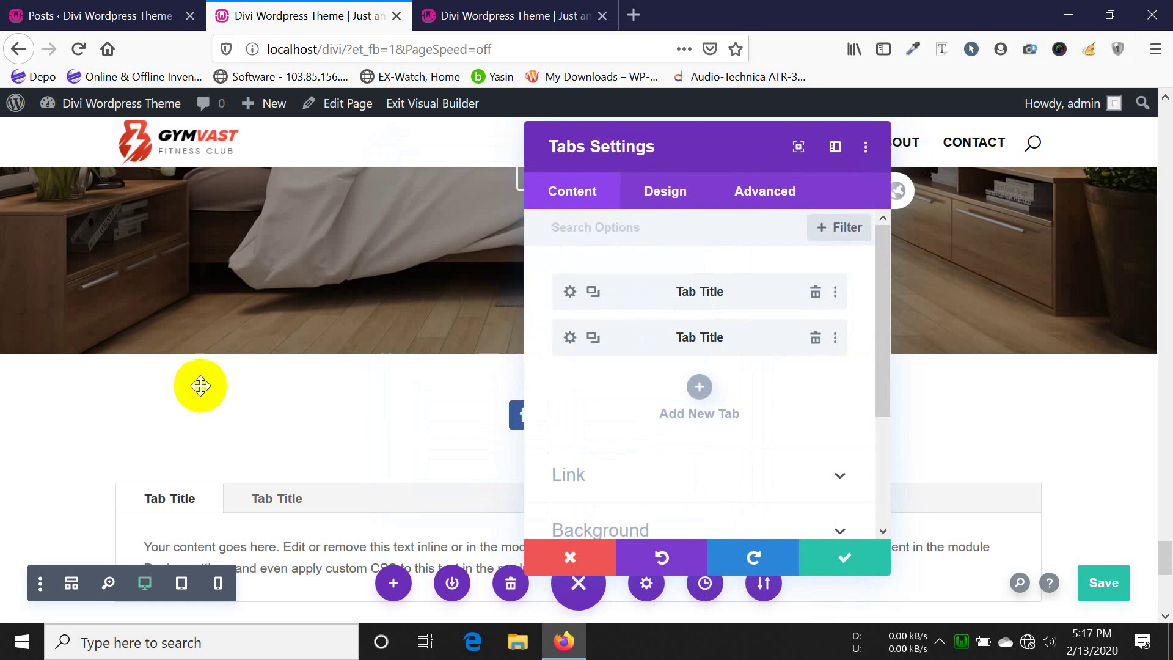
# - Apply the Tabs module with its default settings and save the page
pyautogui.scroll(-6, 193, 415)
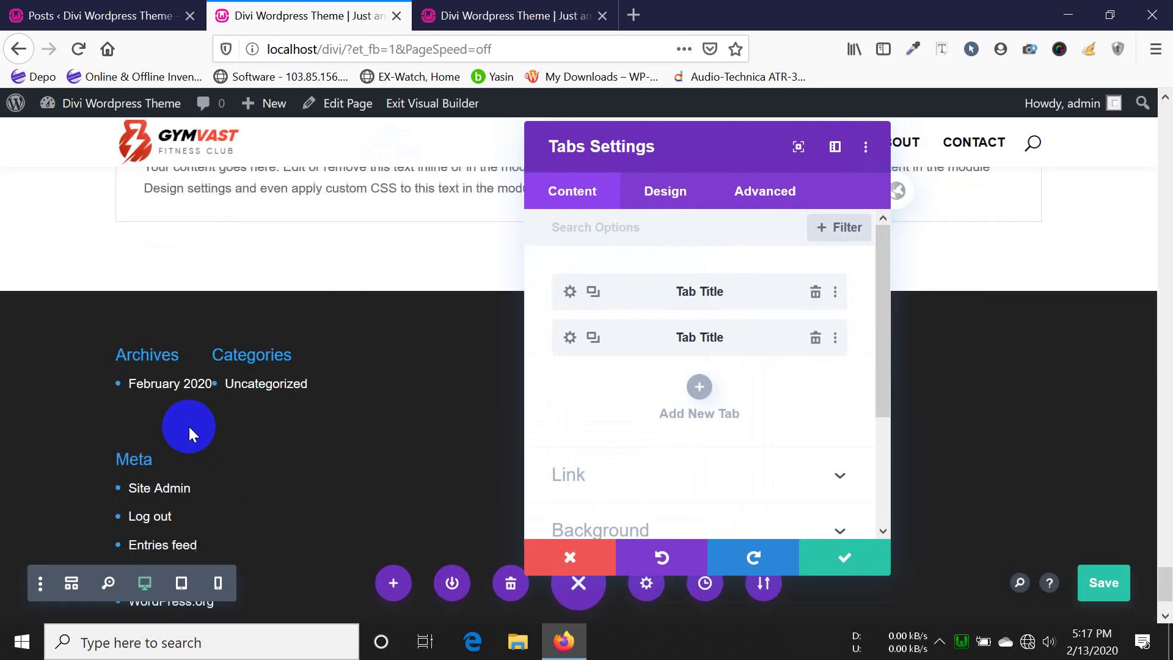
pyautogui.click(838, 553)
pyautogui.click(1093, 596)
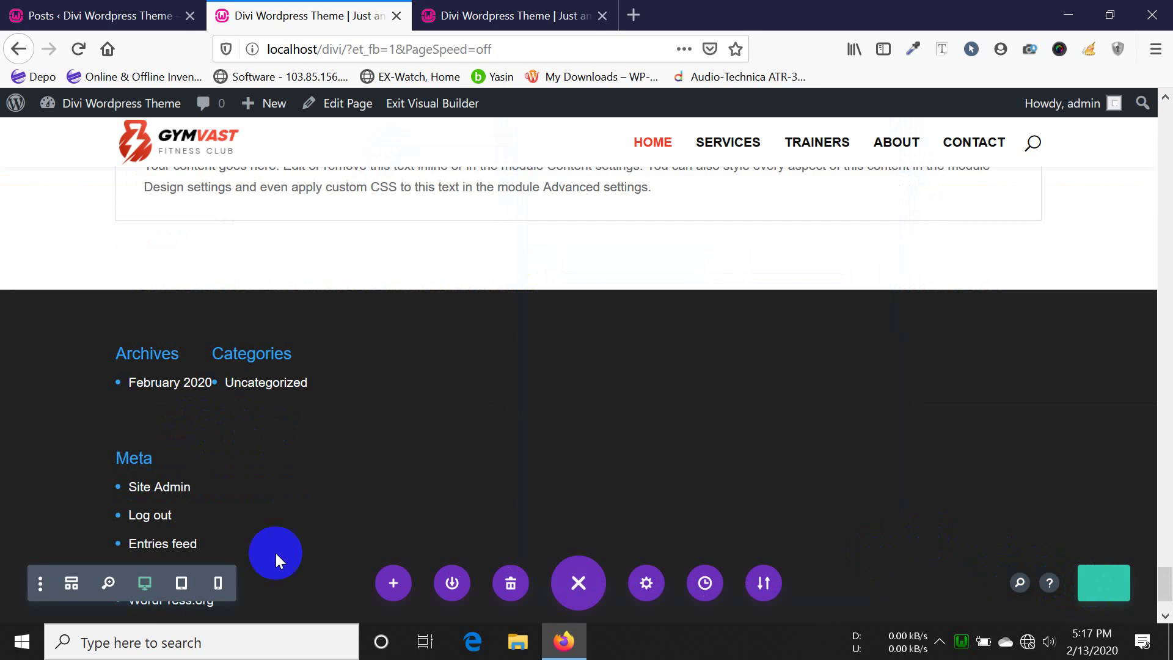
pyautogui.scroll(5, 258, 512)
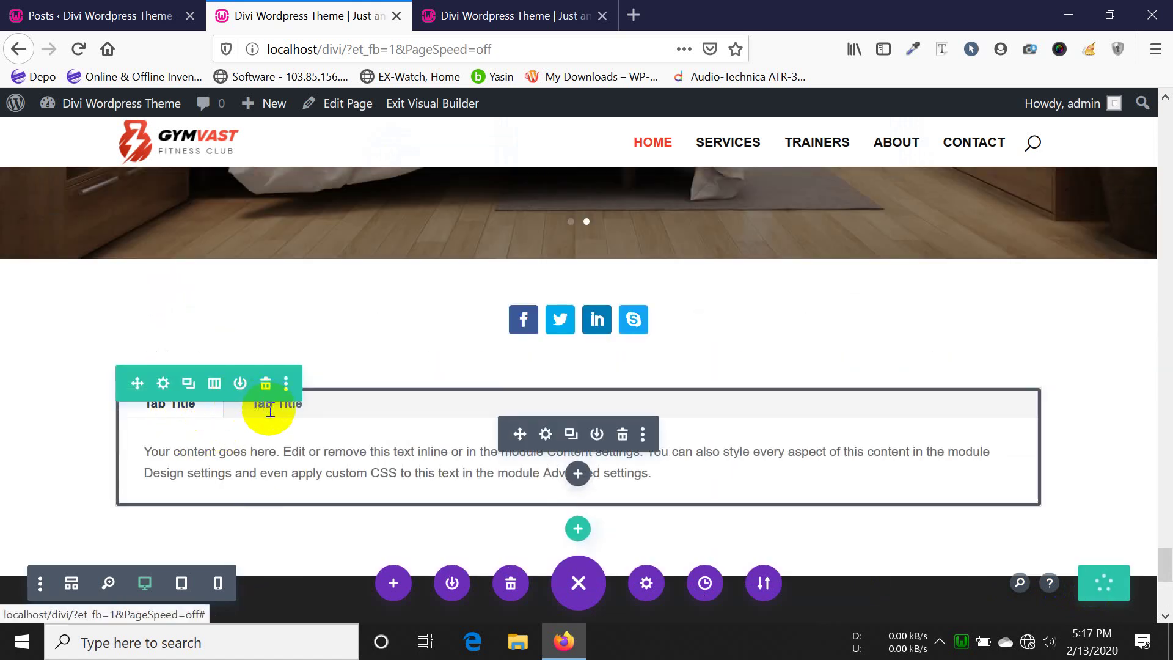
# - Reload the live home page and examine the Tabs module near the page end by switching to its second tab
pyautogui.click(448, 21)
pyautogui.click(78, 49)
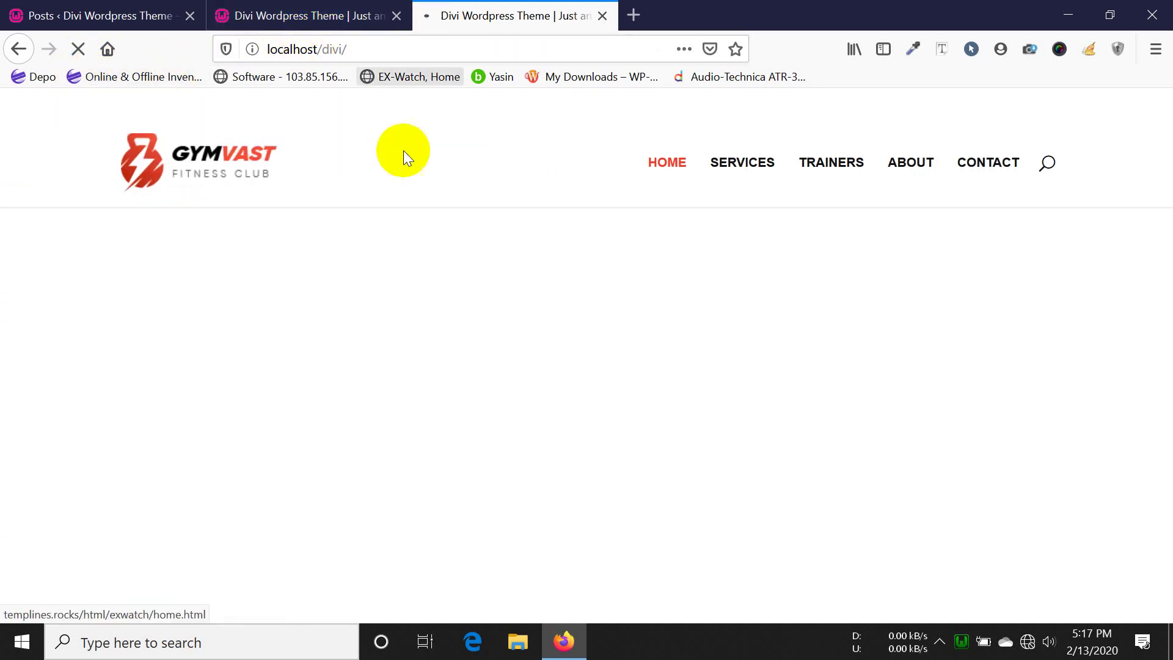
pyautogui.scroll(-10, 317, 295)
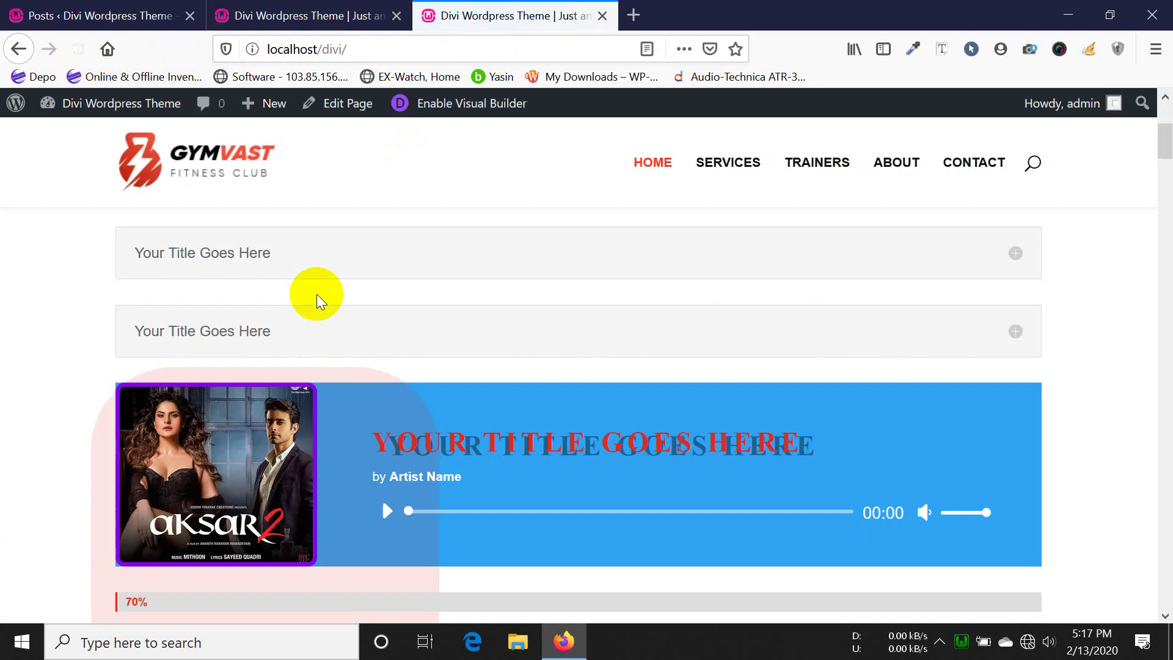
pyautogui.scroll(-10, 316, 299)
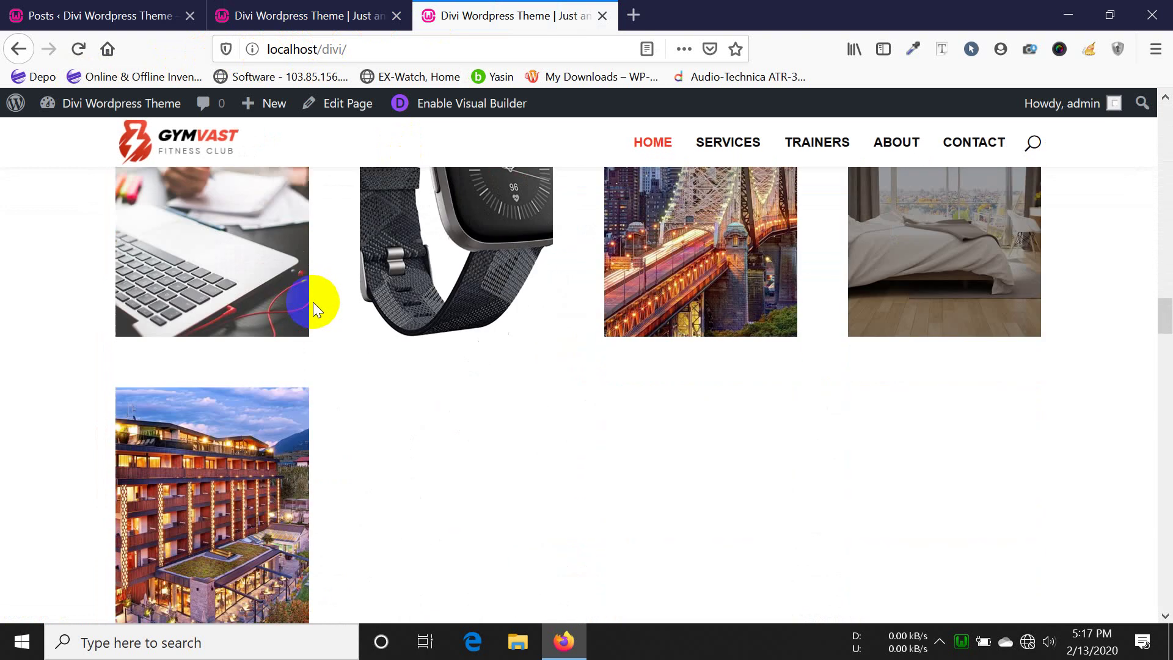
pyautogui.scroll(-10, 311, 305)
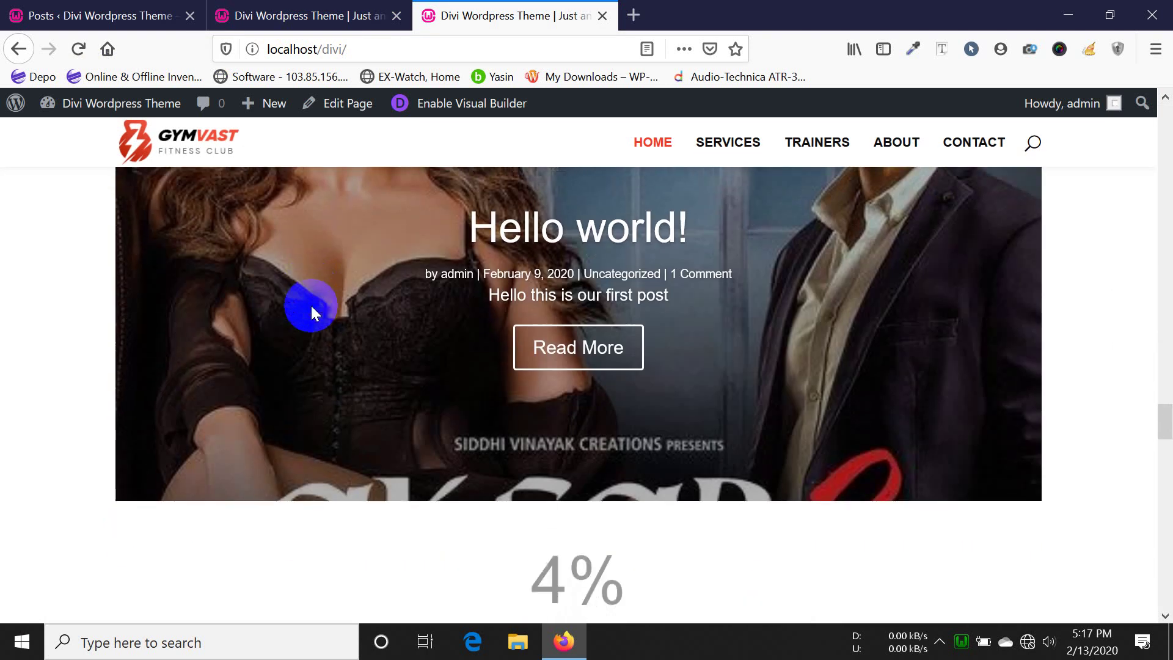
pyautogui.scroll(-5, 309, 306)
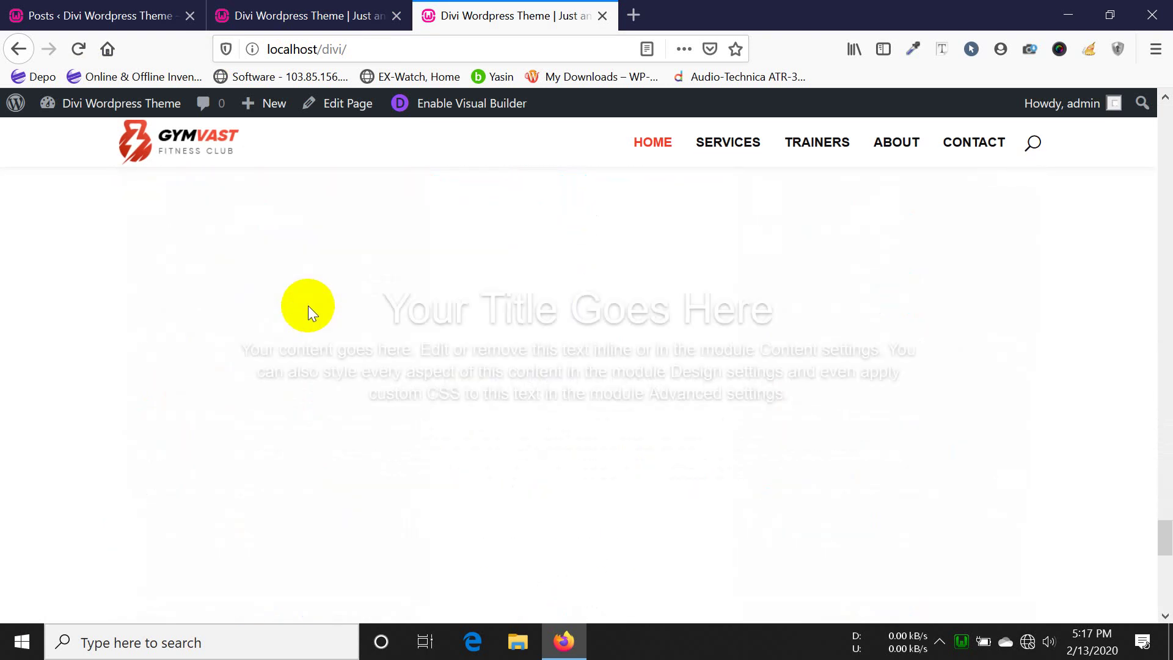
pyautogui.scroll(-5, 308, 306)
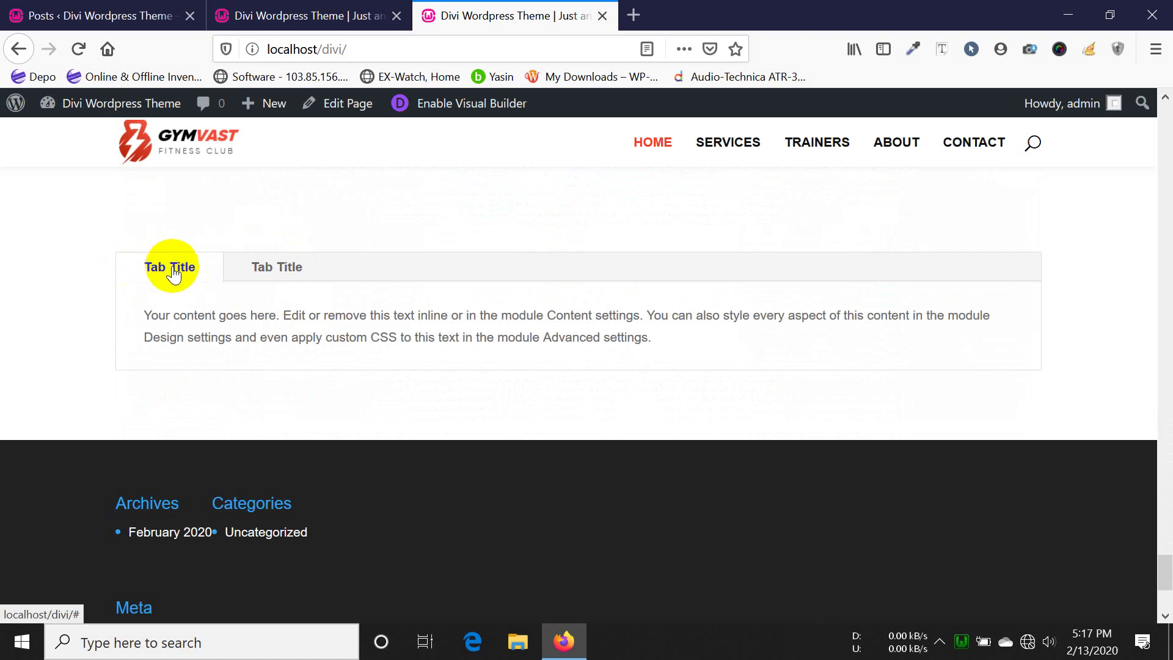
pyautogui.click(295, 271)
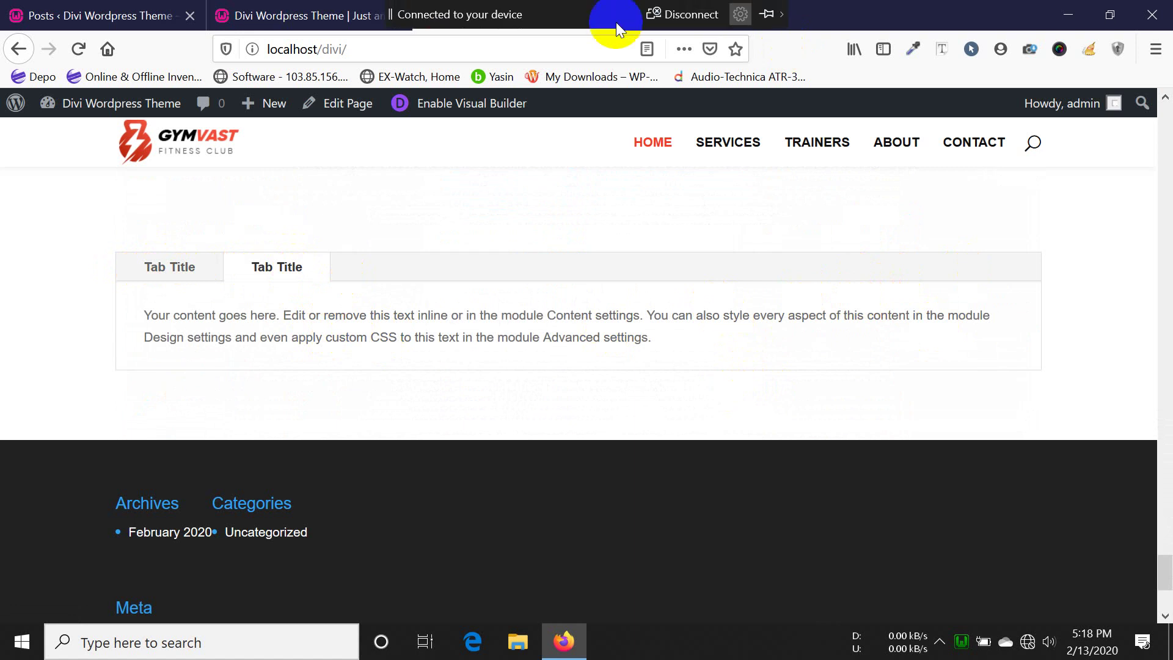
# - Return to the visual builder, insert a single-column row below the tabs and add a Testimonial module
pyautogui.click(304, 19)
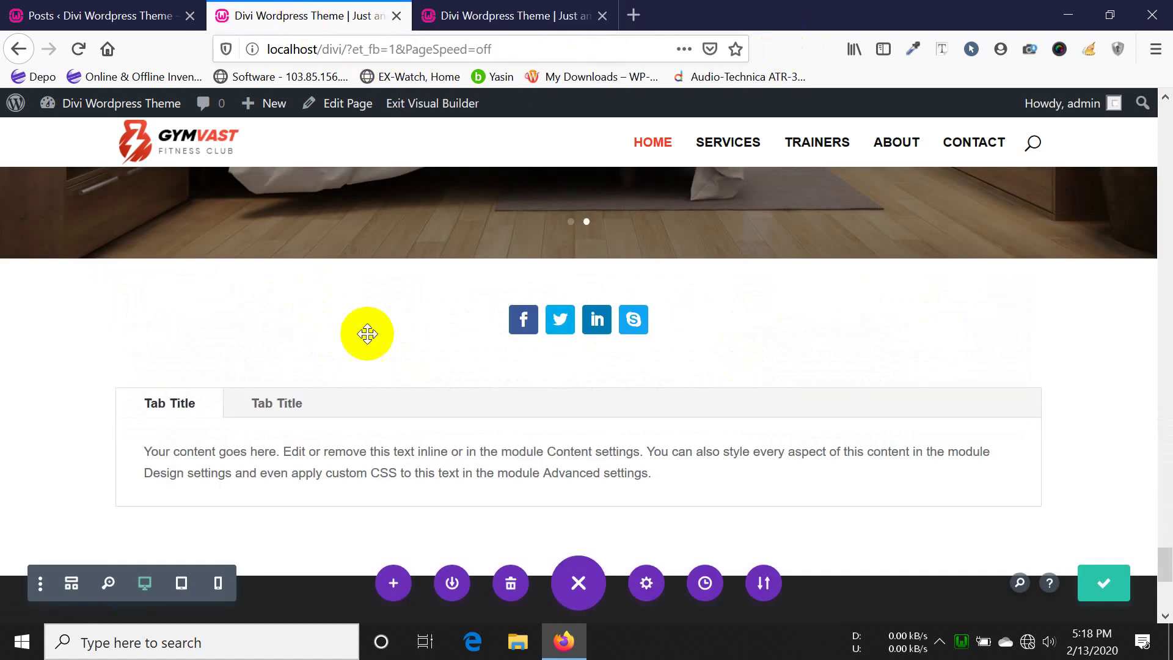
pyautogui.moveTo(526, 452)
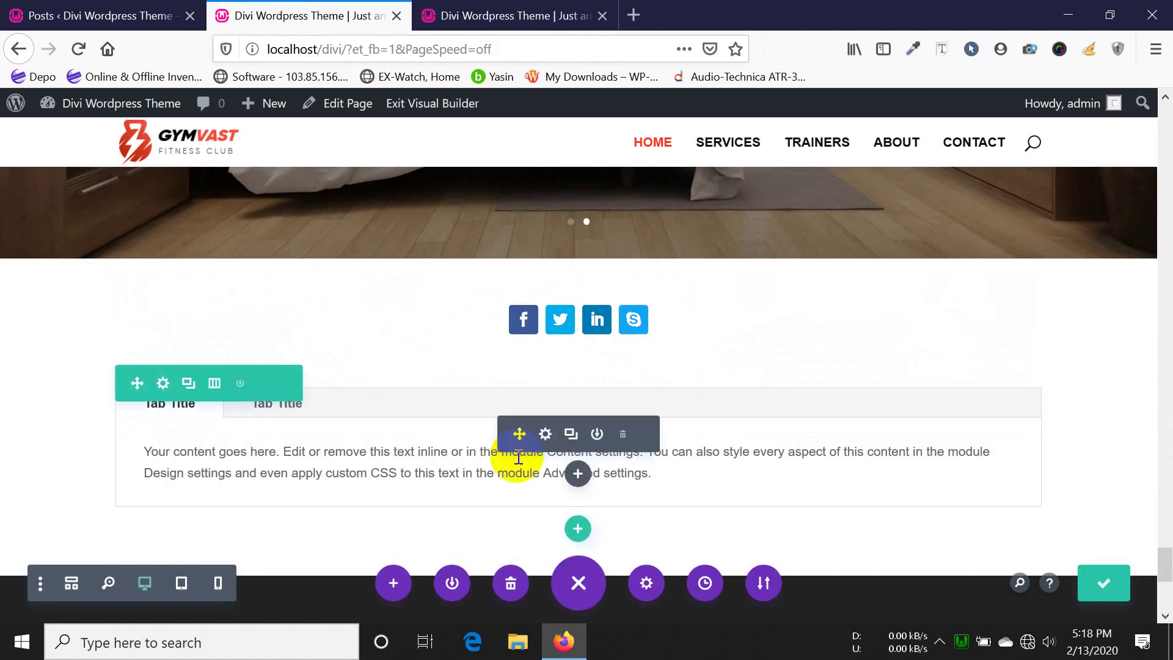
pyautogui.click(575, 527)
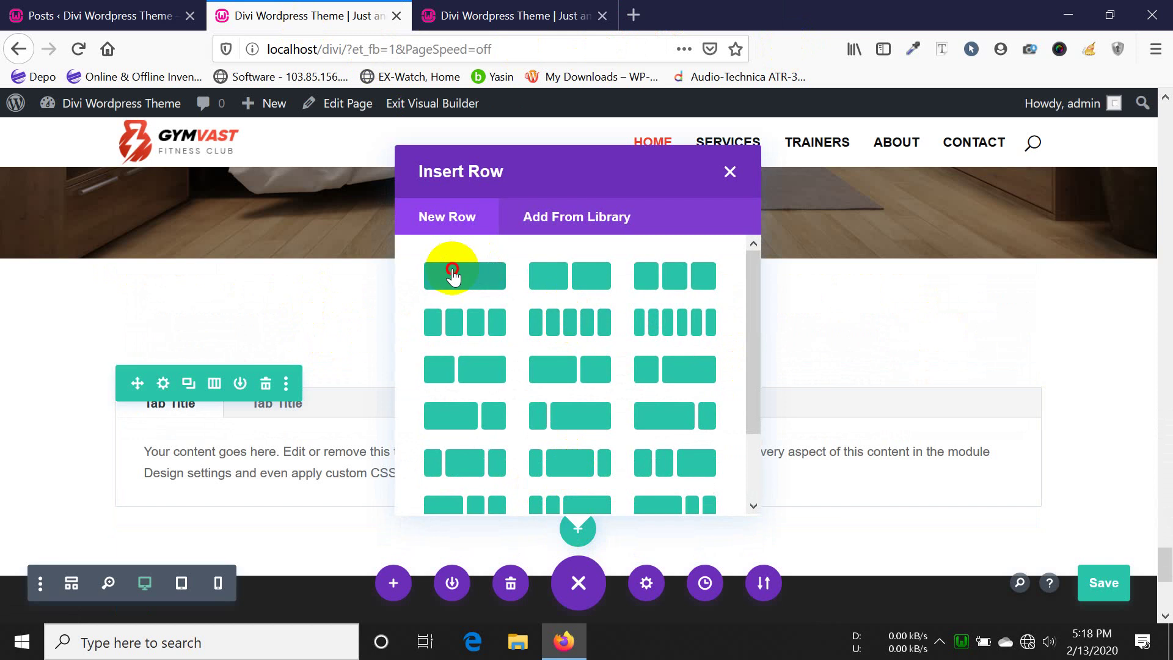
pyautogui.click(585, 374)
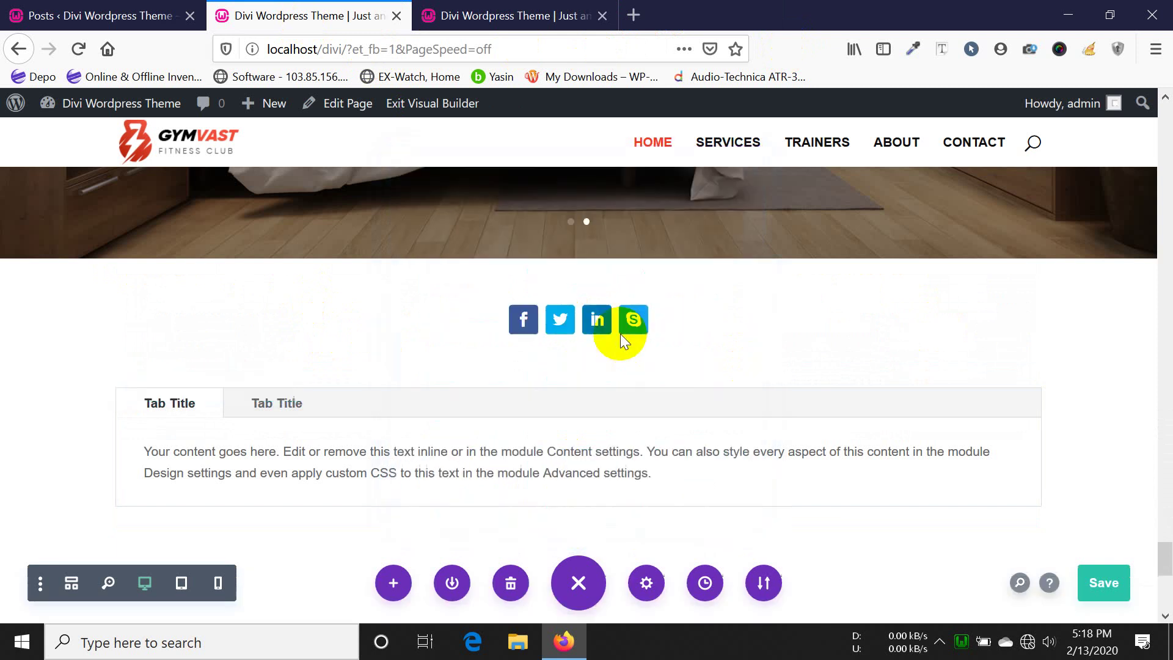
pyautogui.scroll(-10, 593, 370)
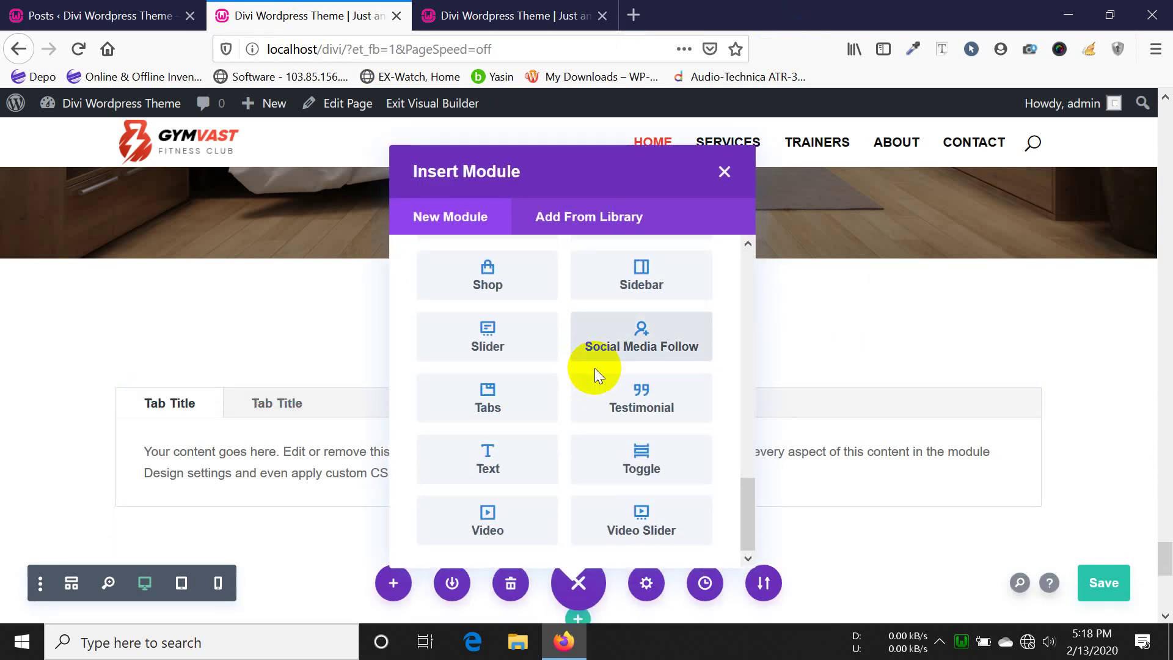
pyautogui.click(652, 414)
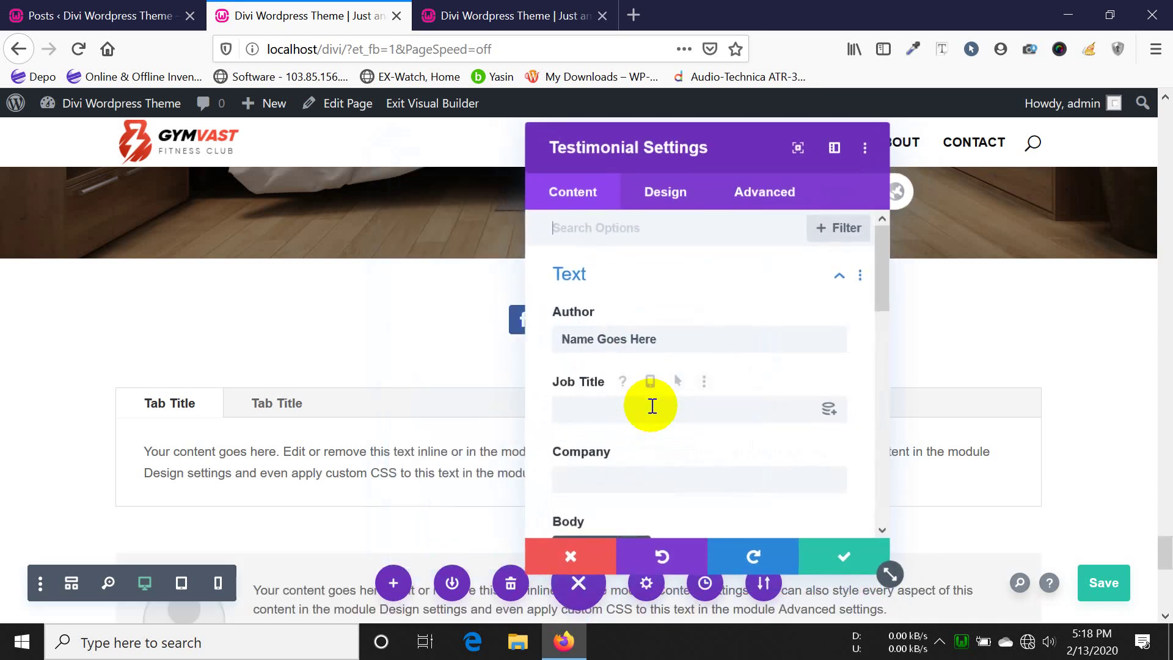
# - Enter the testimonial author's name, set the job title to Web Designer and the company to Codecue IT Institute
pyautogui.scroll(-5, 327, 343)
pyautogui.scroll(2, 329, 346)
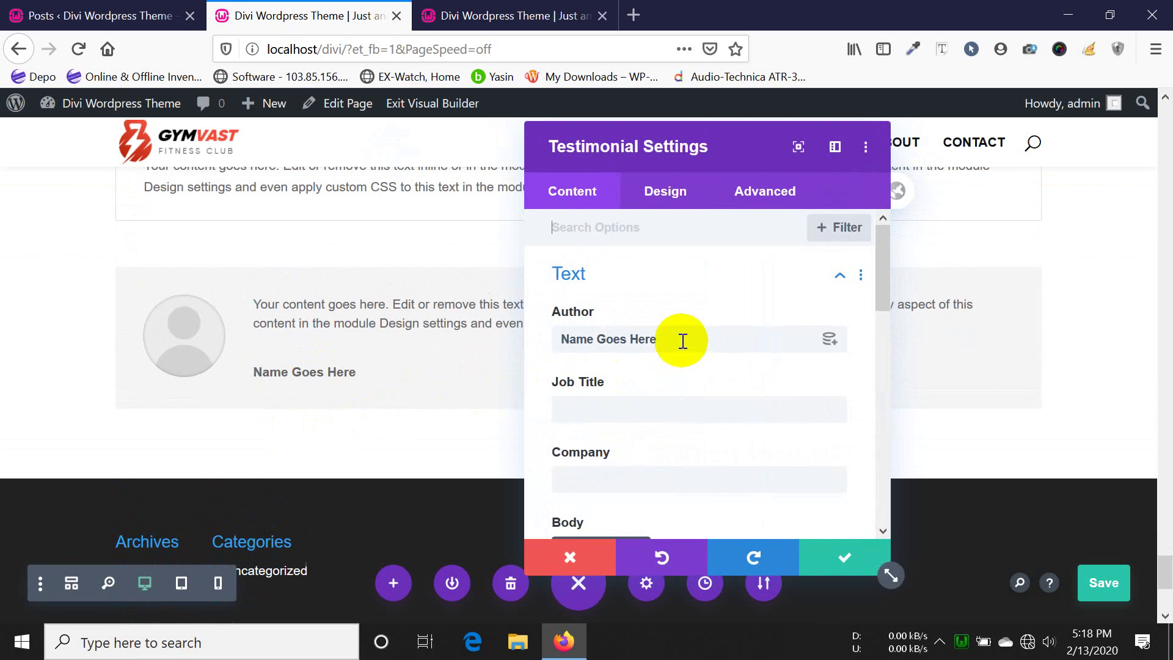
pyautogui.tripleClick(683, 341)
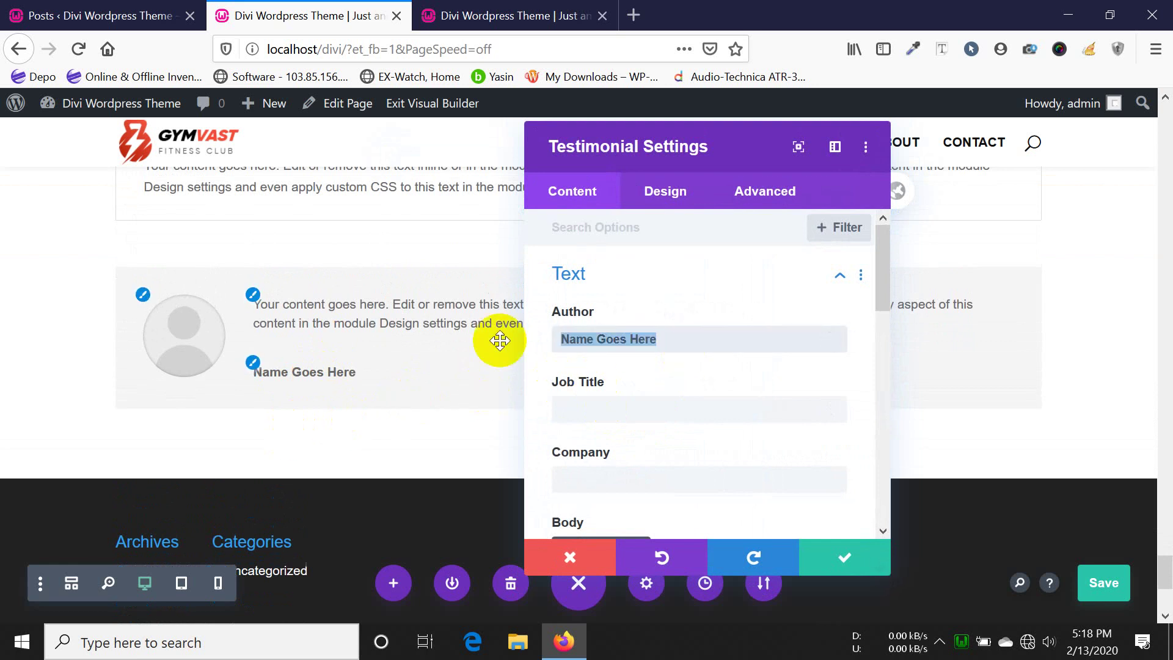
pyautogui.write('Shovon')
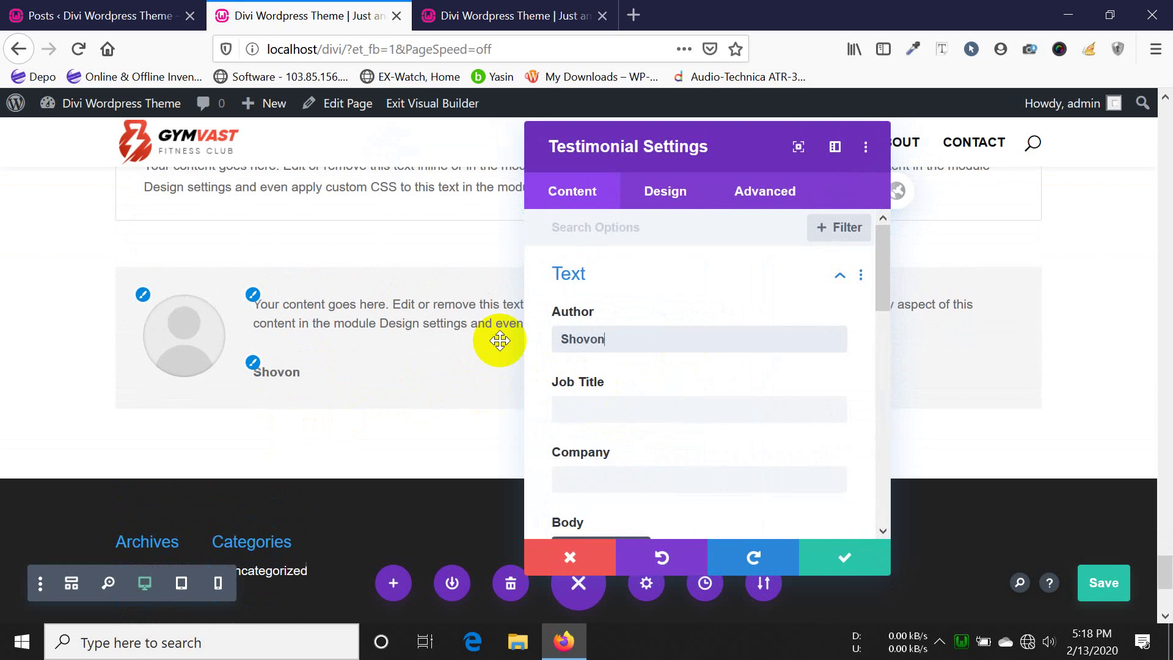
pyautogui.click(595, 403)
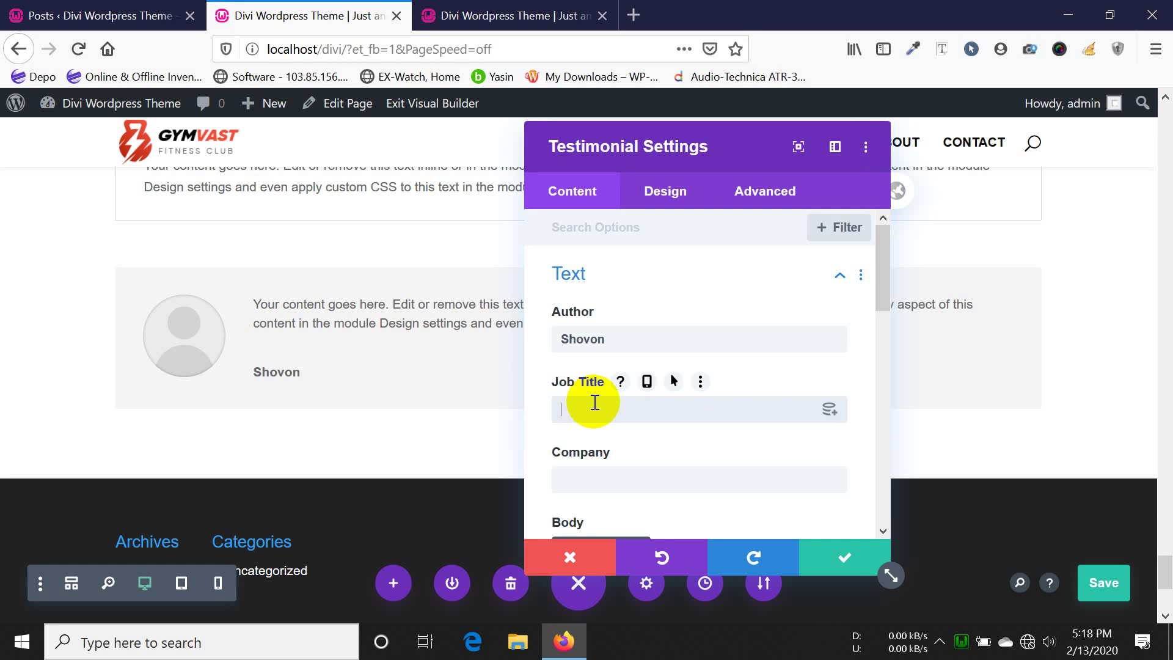
pyautogui.write('Web Designer')
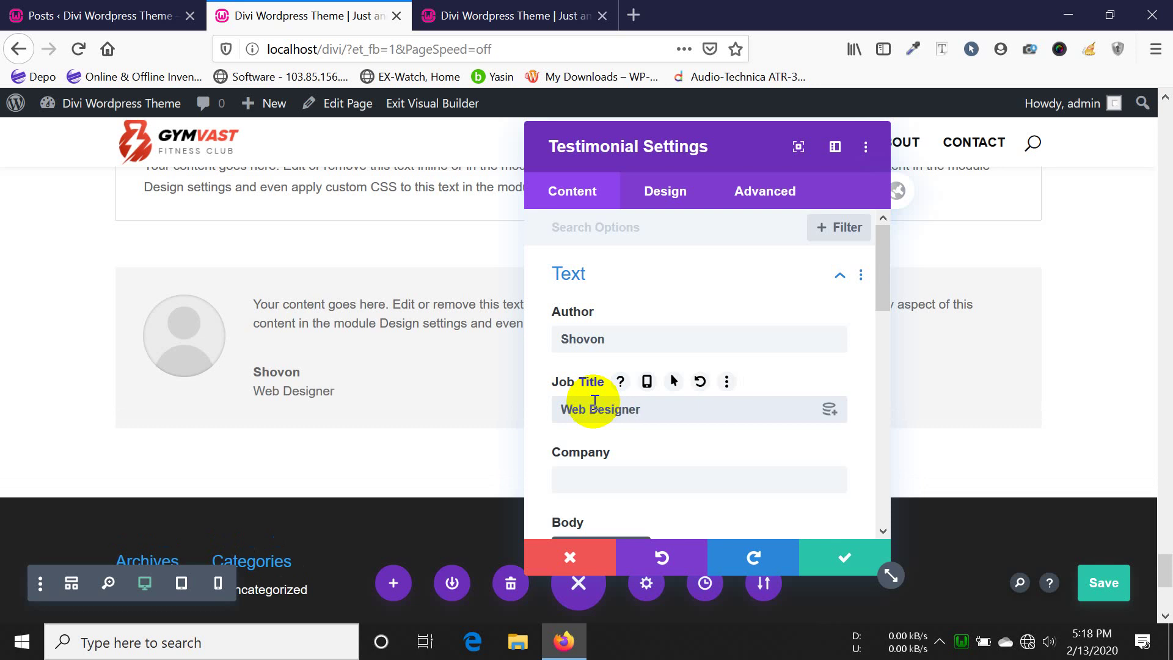
pyautogui.click(627, 475)
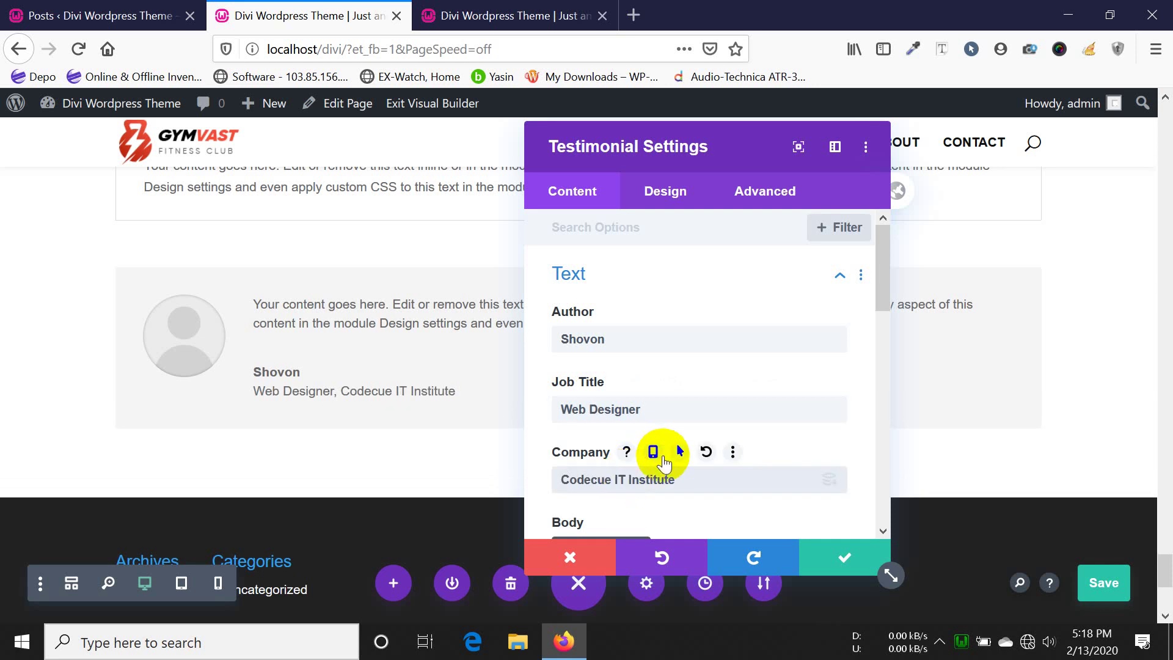
# - Set the testimonial's image to slide-3.png from the media library and apply the module settings
pyautogui.scroll(-3, 641, 449)
pyautogui.scroll(-1, 589, 419)
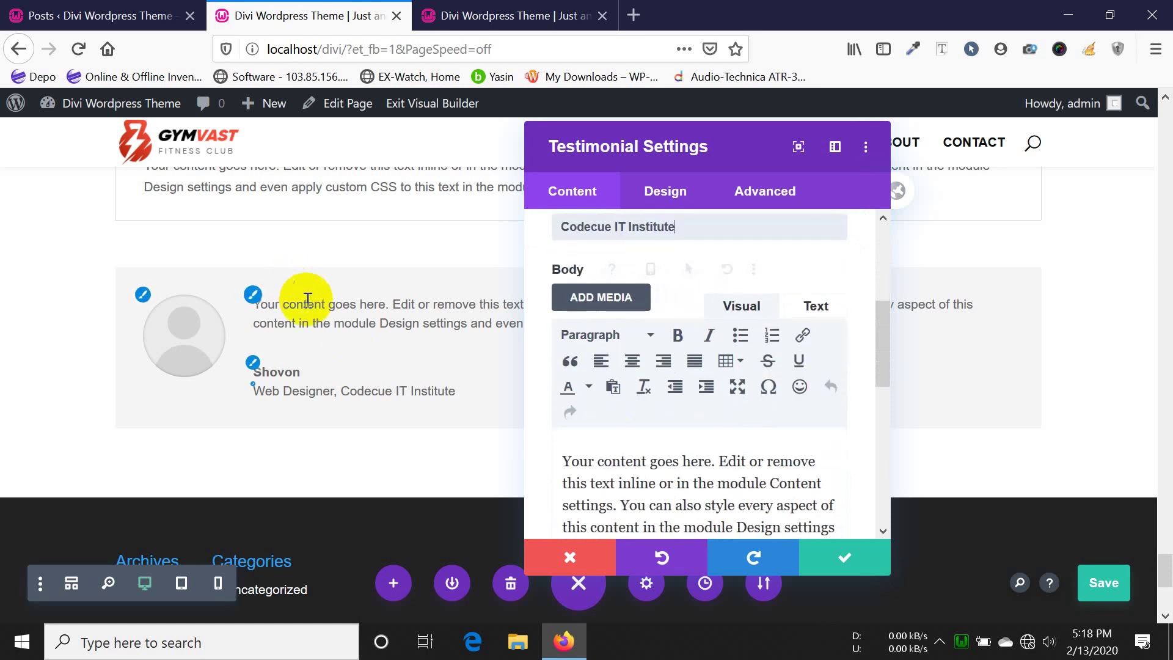
pyautogui.click(603, 483)
pyautogui.scroll(-3, 721, 458)
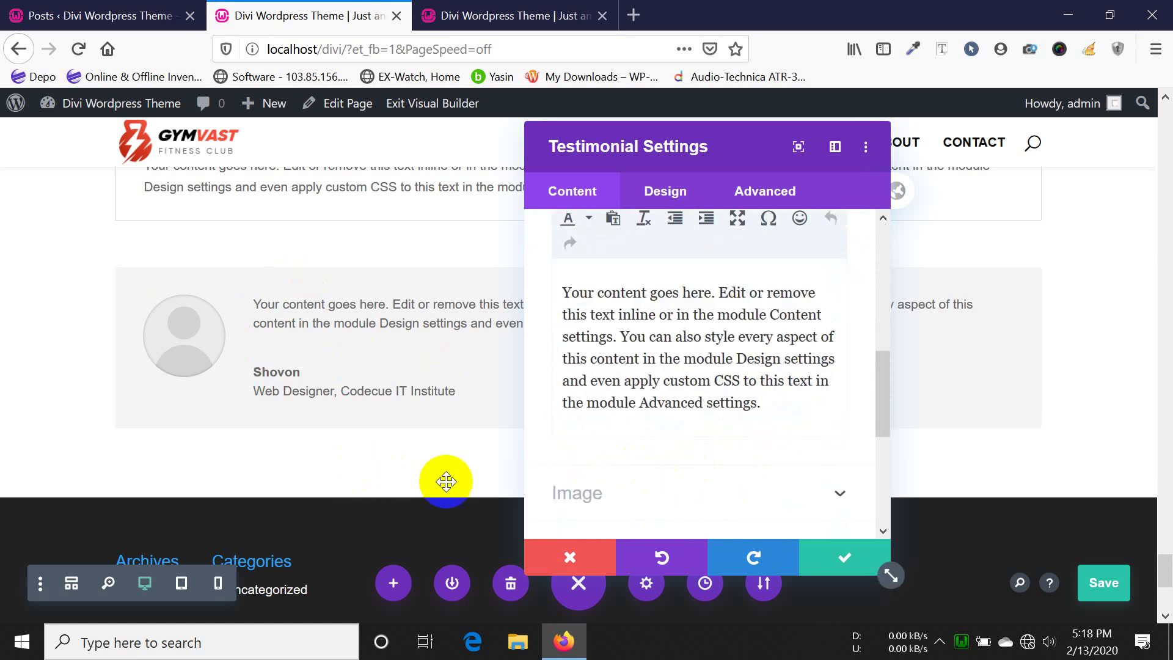
pyautogui.click(623, 492)
pyautogui.click(689, 387)
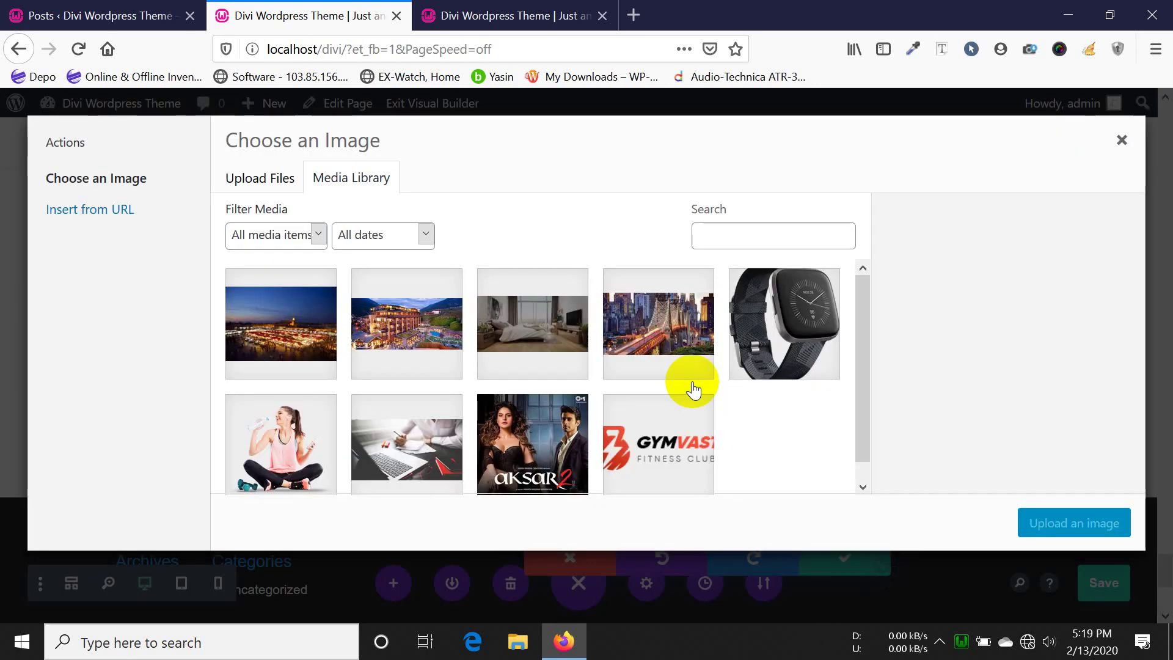
pyautogui.click(308, 468)
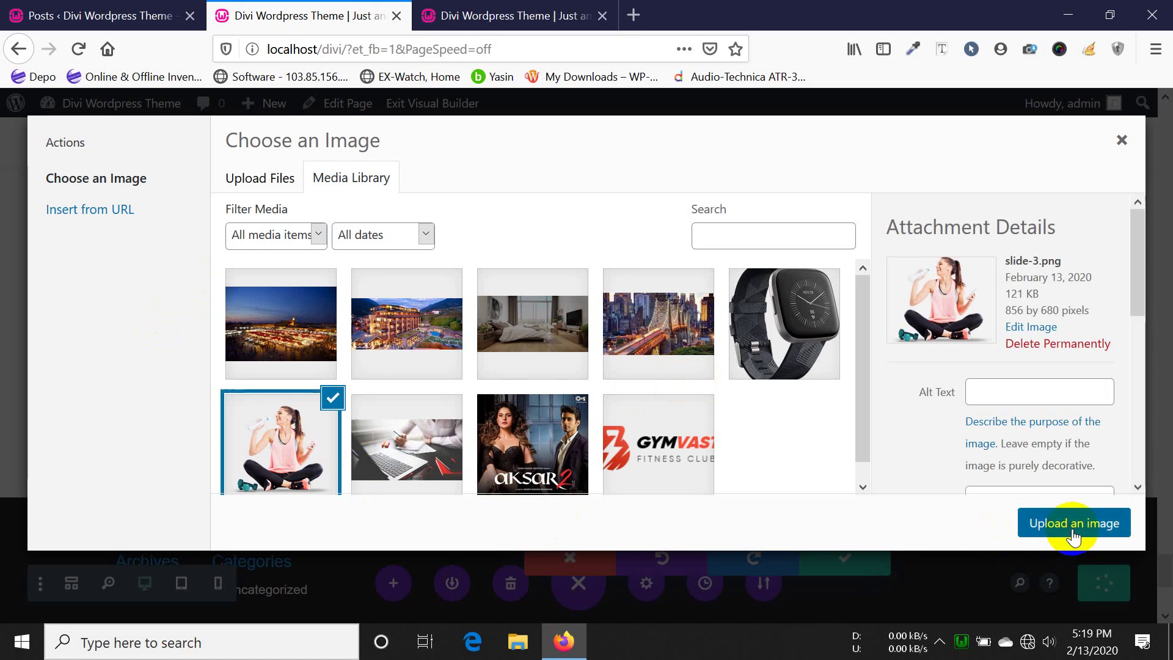
pyautogui.click(1074, 524)
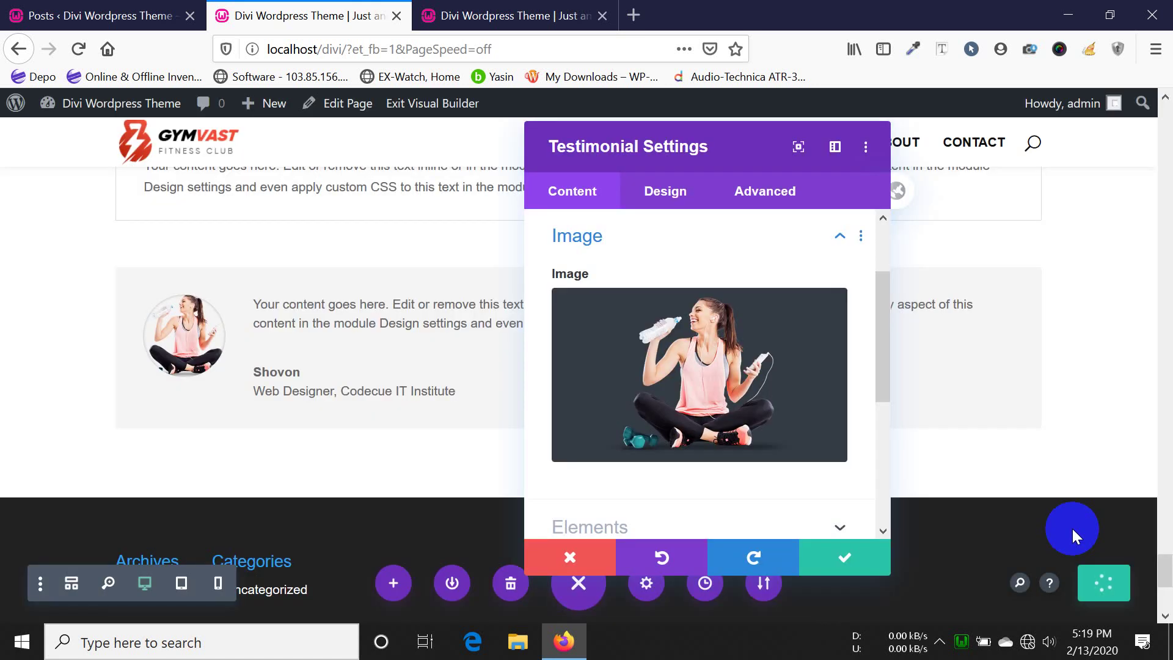
pyautogui.click(833, 549)
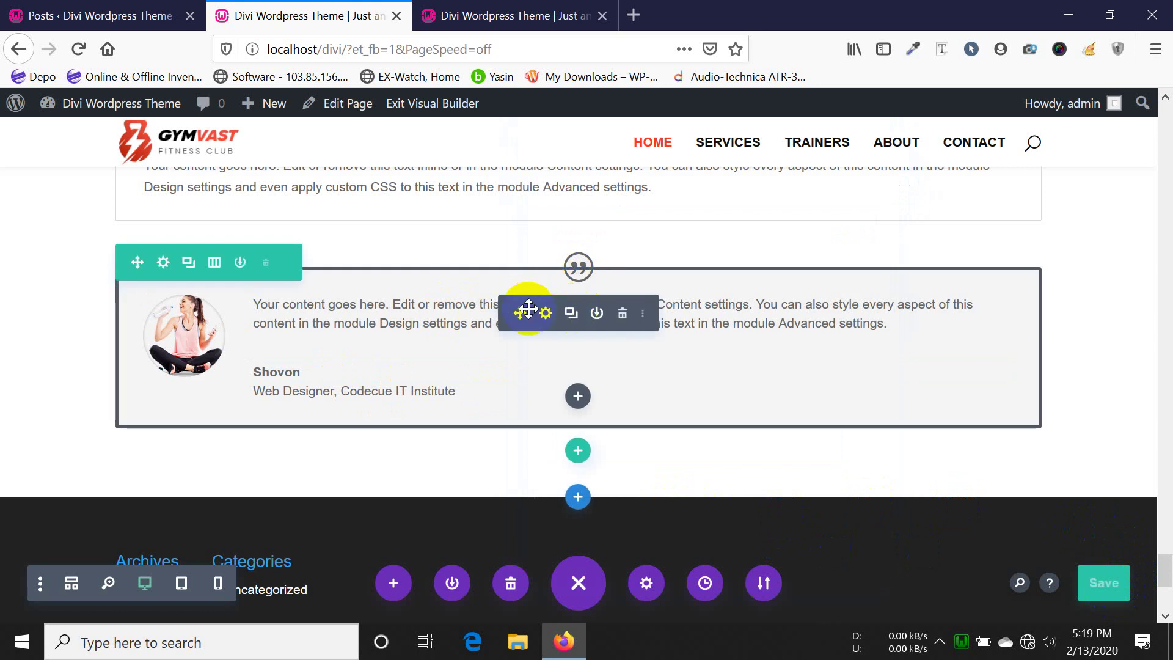
# - Reopen the testimonial's settings at the quote icon visibility option and move the dialog clear of the quote icon
pyautogui.click(549, 317)
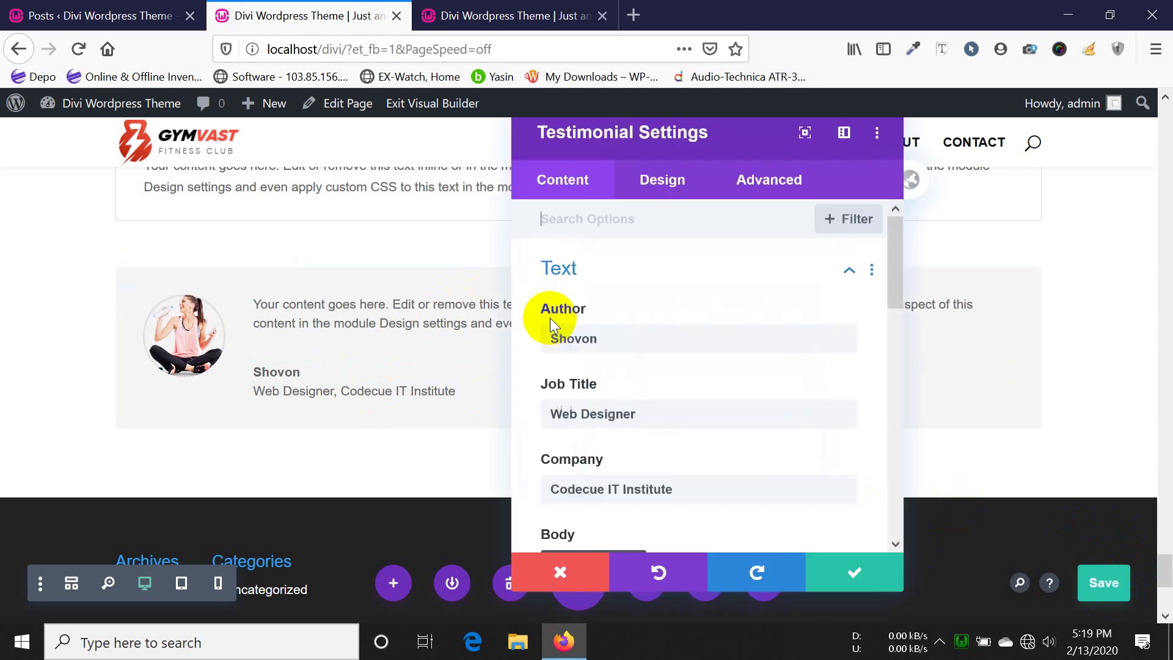
pyautogui.scroll(-10, 618, 367)
pyautogui.scroll(3, 637, 385)
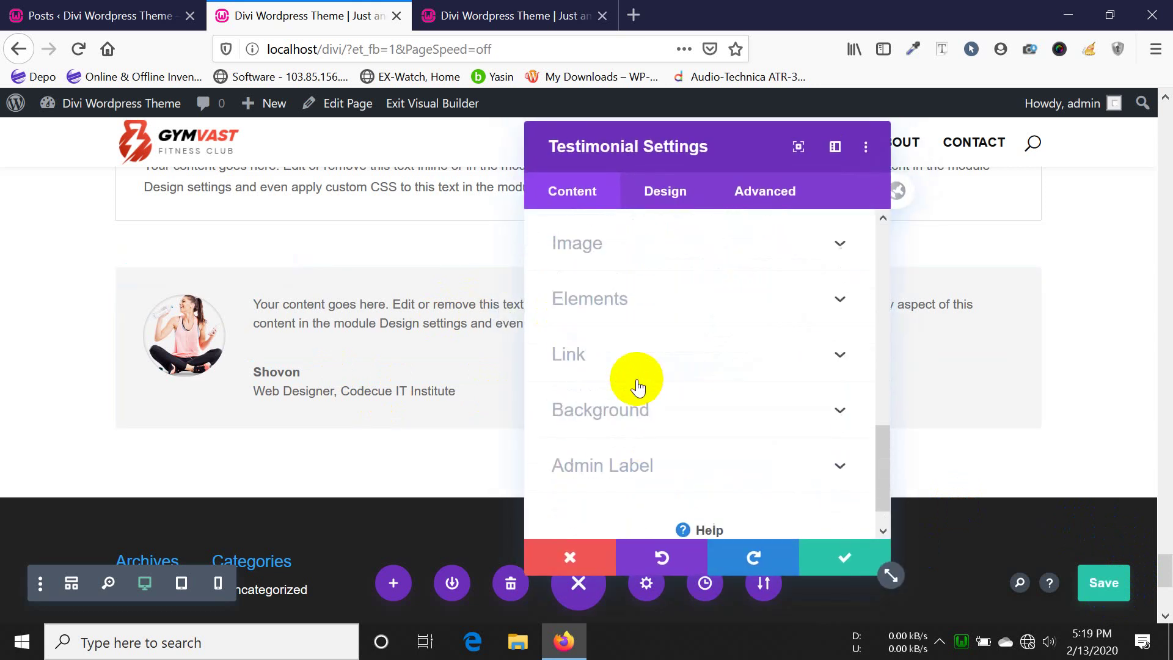
pyautogui.click(615, 354)
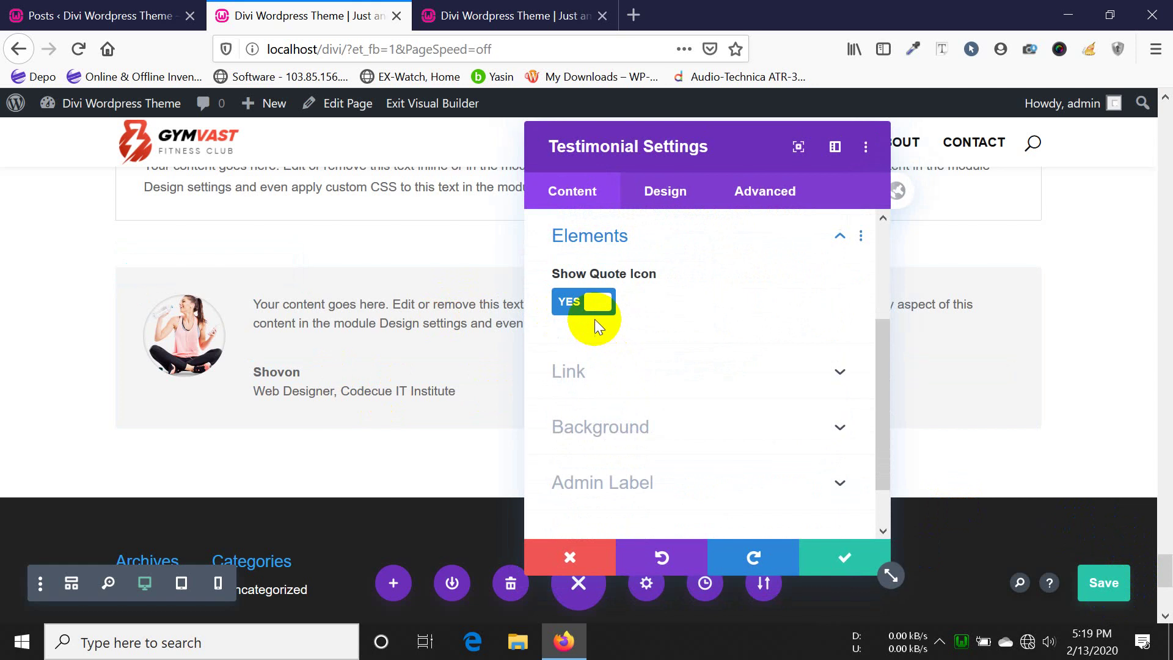
pyautogui.click(673, 183)
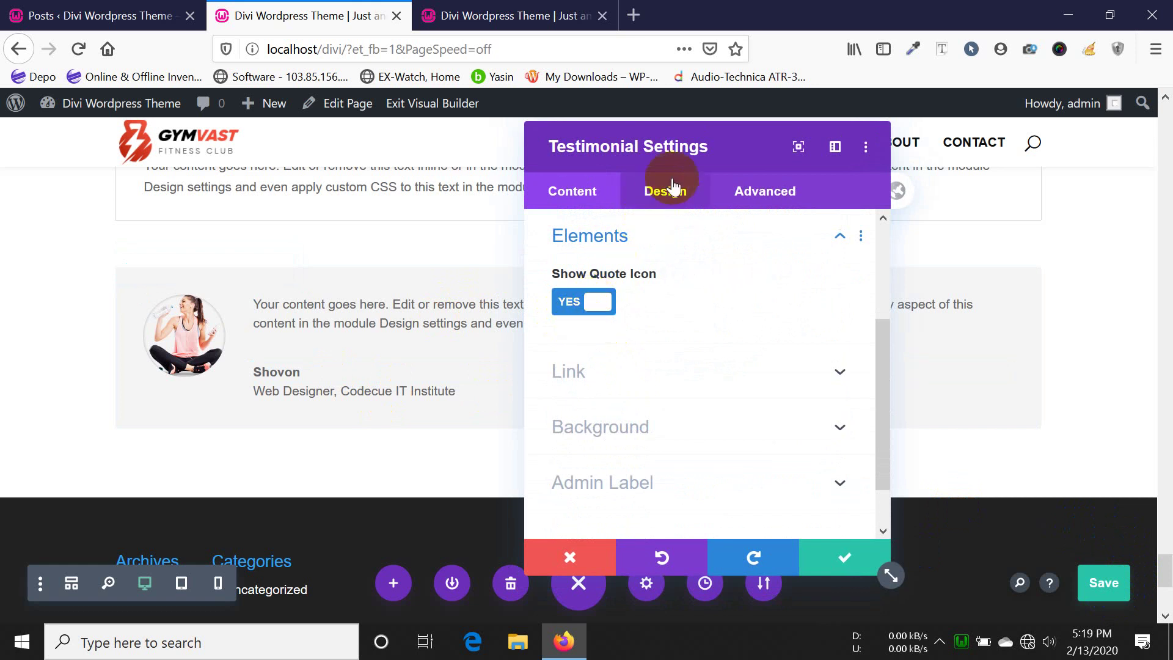
pyautogui.moveTo(672, 183); pyautogui.dragTo(275, 214)
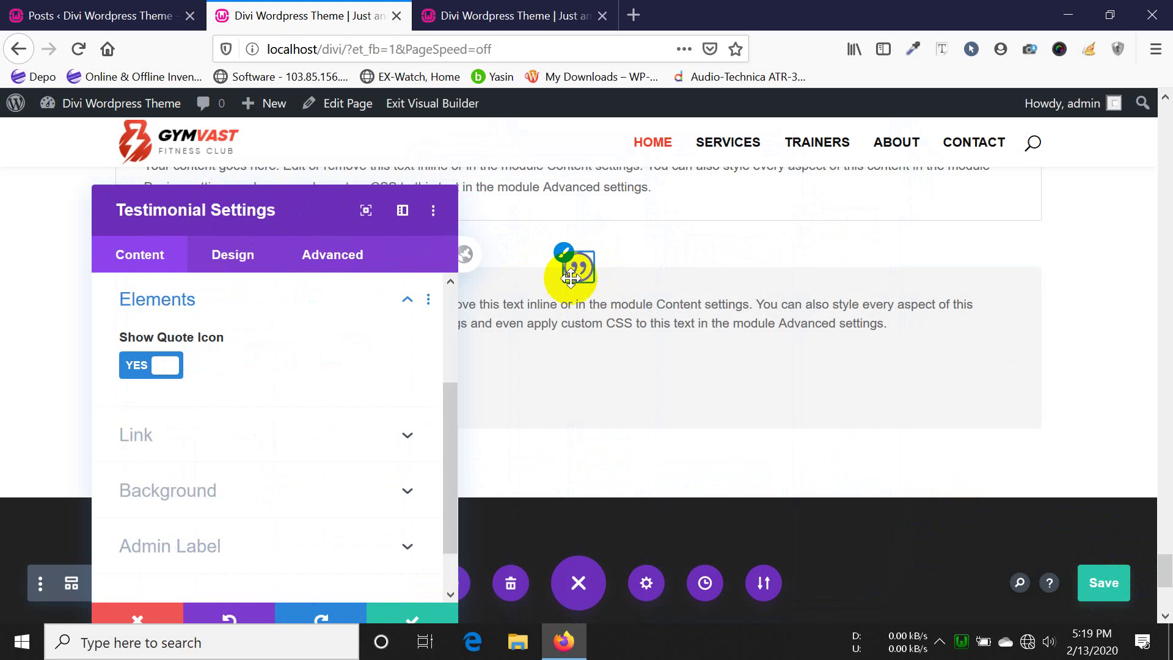
# - Turn the testimonial's quote icon off and back on
pyautogui.click(154, 366)
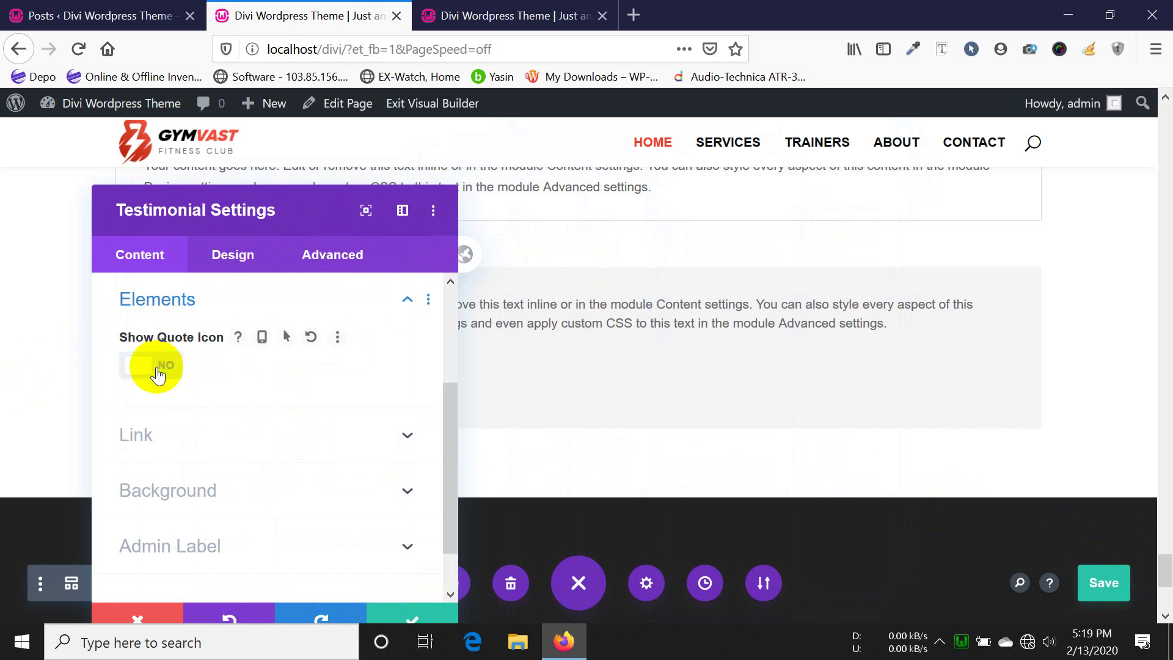
pyautogui.moveTo(228, 258); pyautogui.dragTo(290, 192)
pyautogui.click(160, 340)
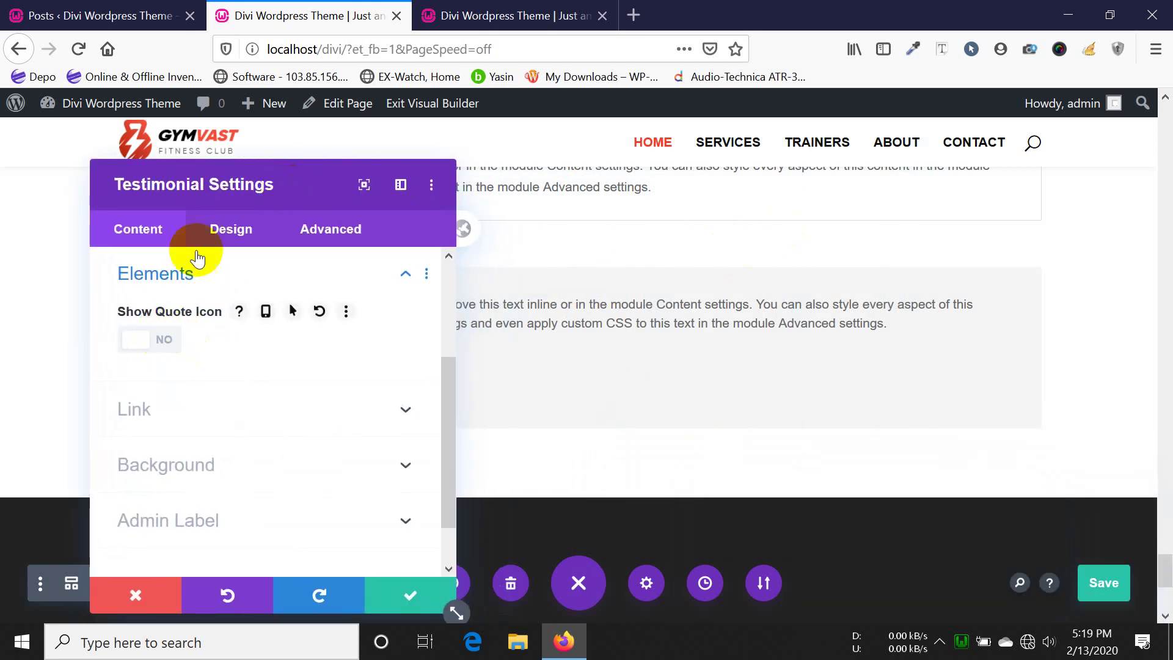
# - Set the testimonial's quote icon color to red #e02b20 and its background color to black #000000, and apply the settings
pyautogui.click(202, 230)
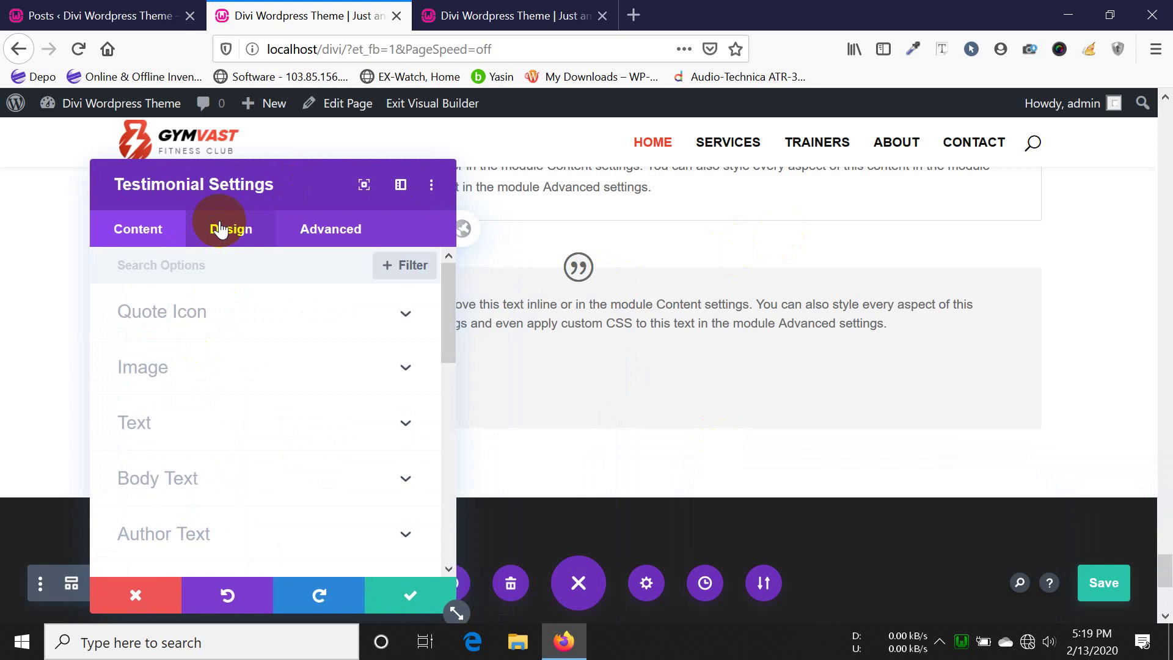
pyautogui.click(251, 313)
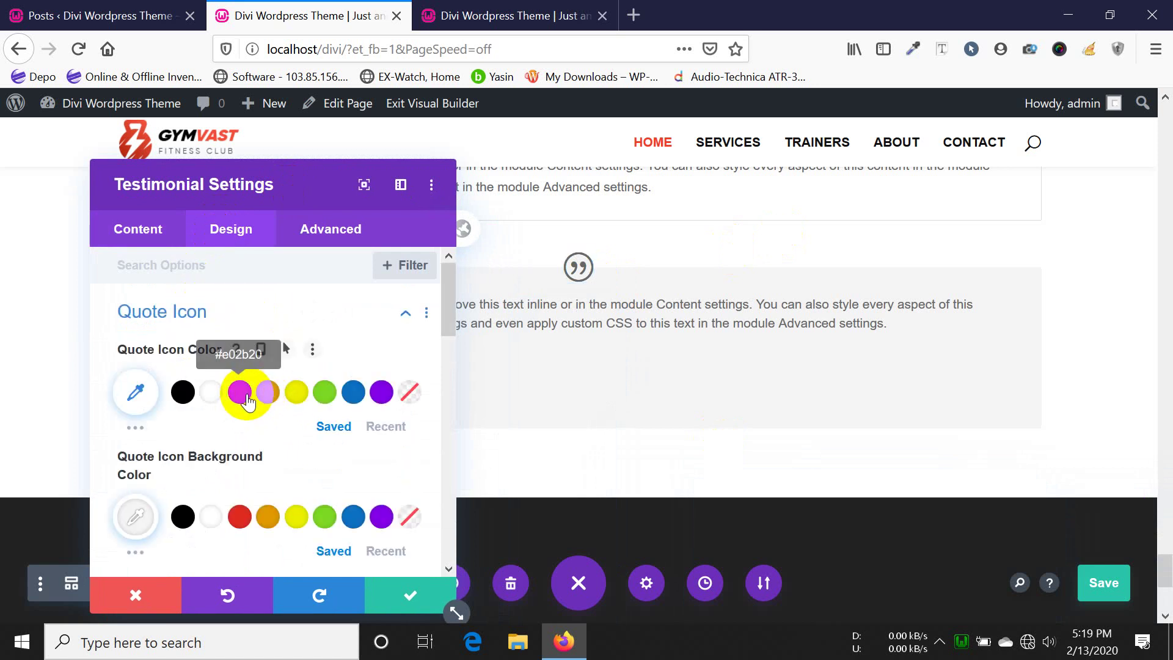
pyautogui.click(239, 391)
pyautogui.scroll(-3, 317, 413)
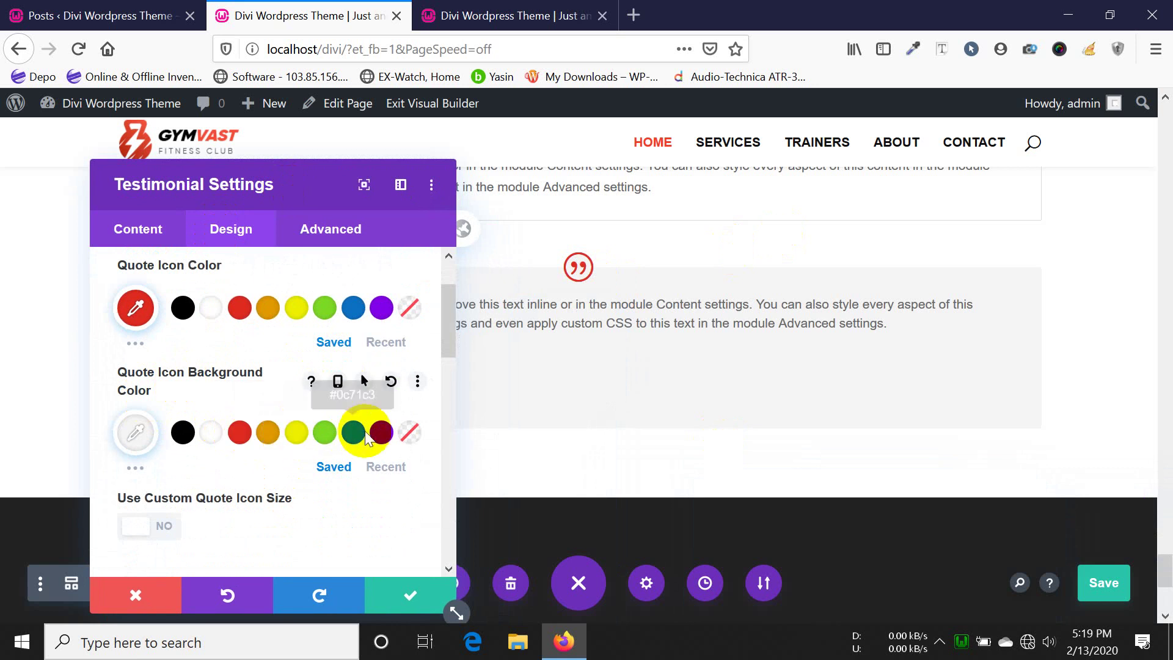
pyautogui.click(356, 438)
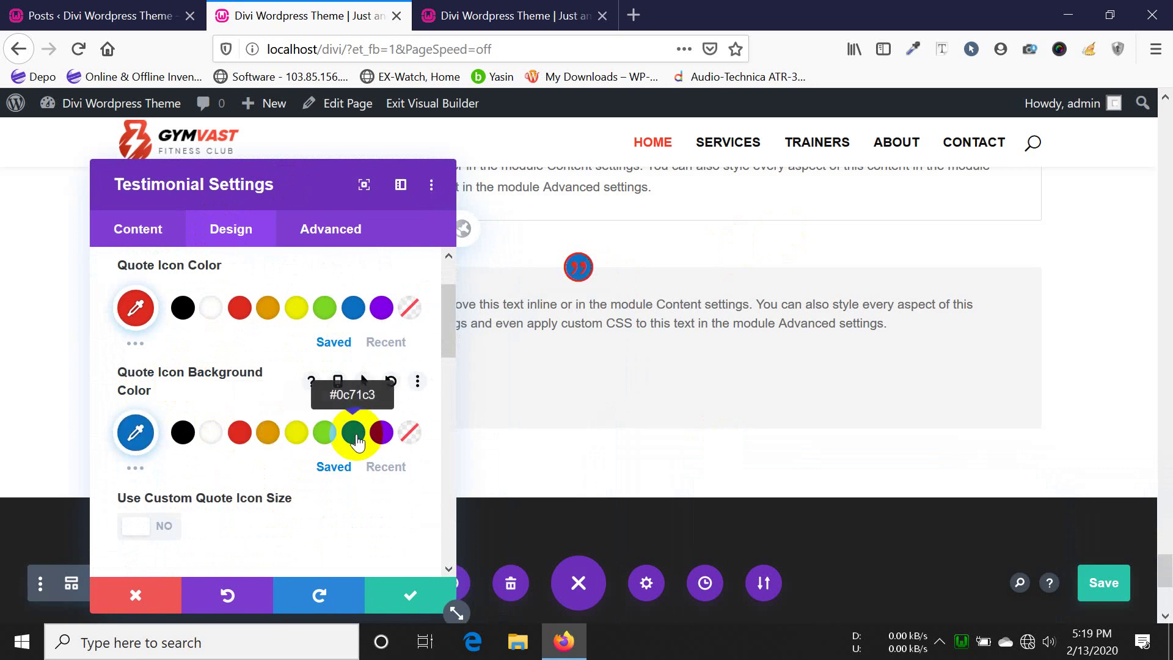
pyautogui.click(209, 434)
pyautogui.click(183, 432)
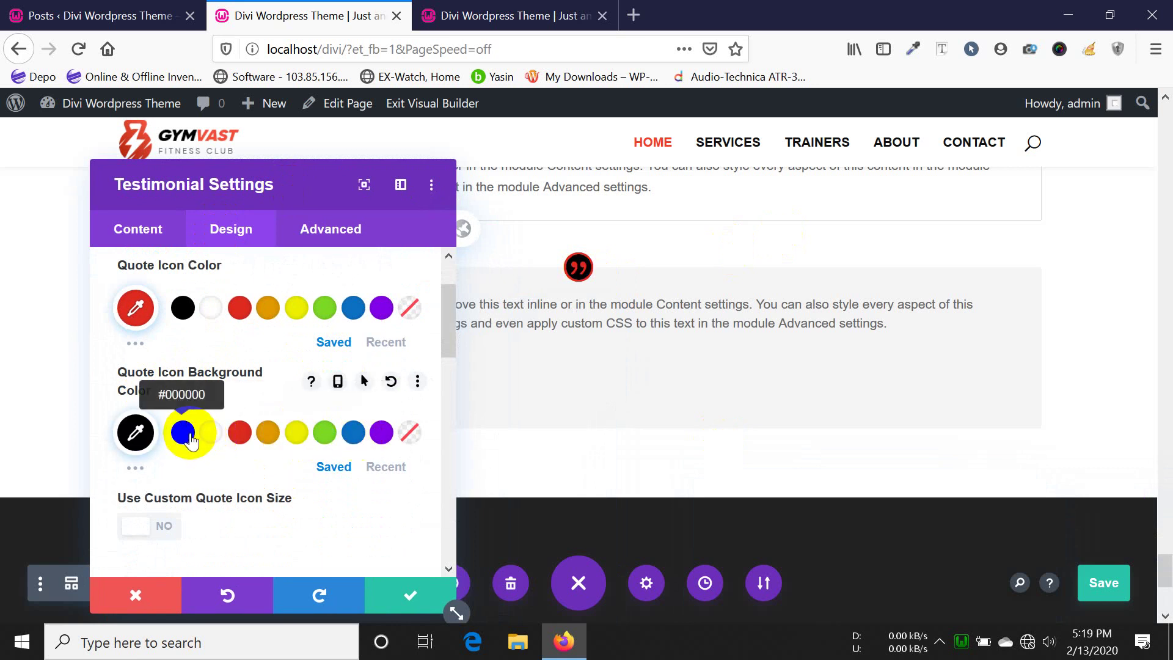
pyautogui.scroll(-3, 281, 511)
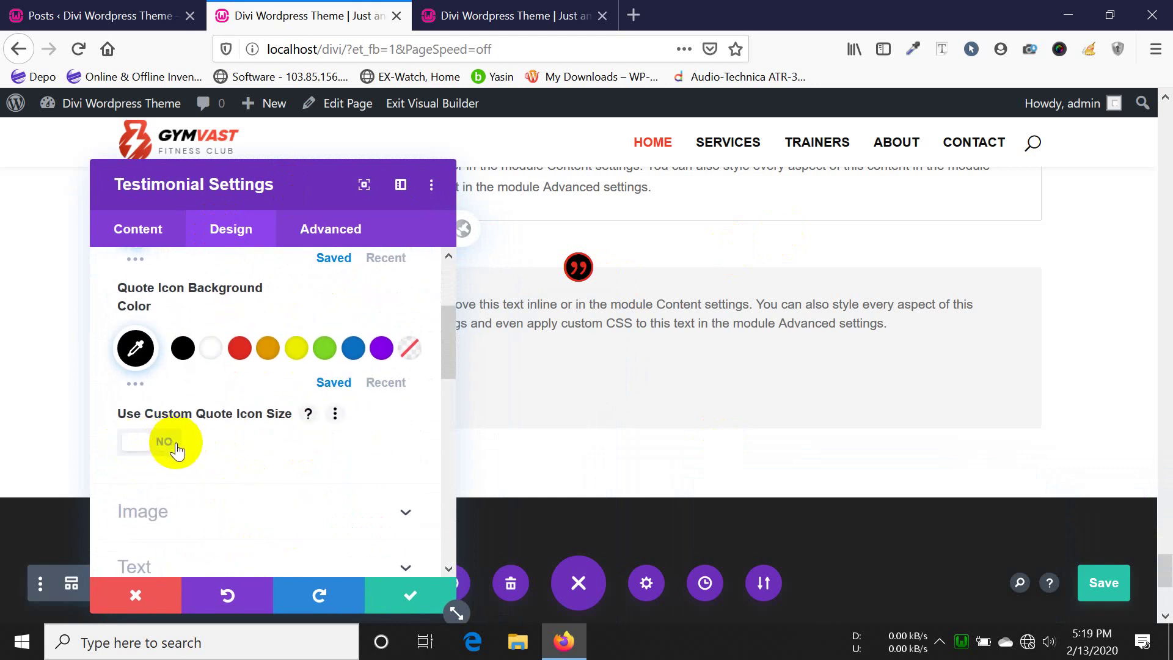
pyautogui.click(394, 590)
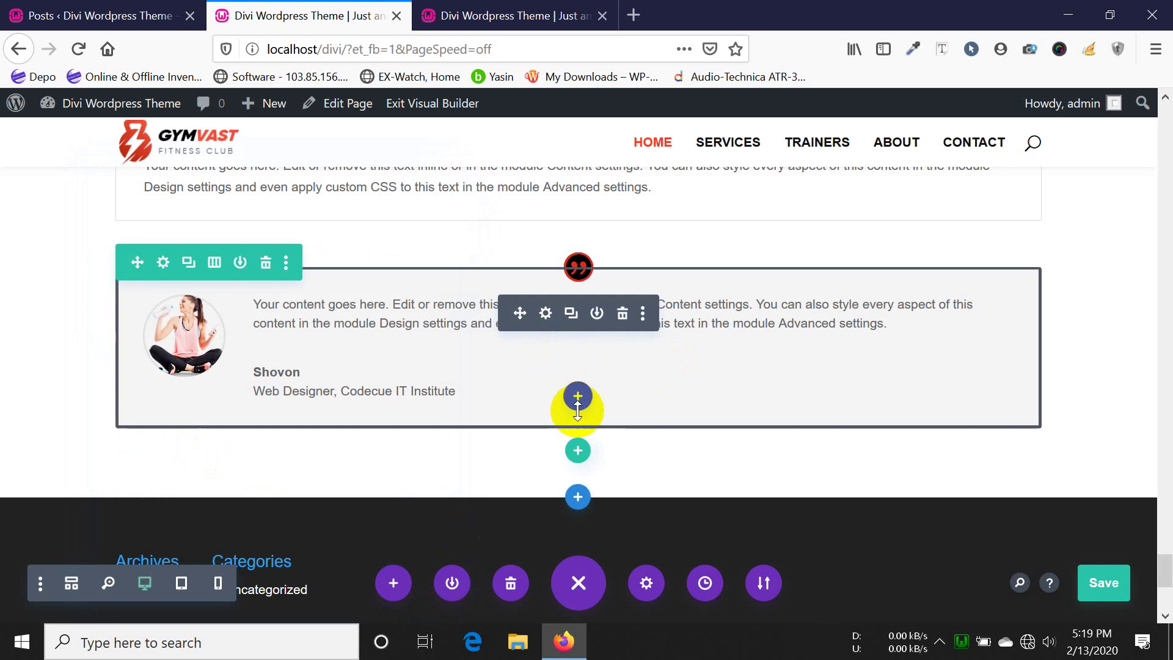
# - Insert a single-column row below the testimonial and add a Text module with its default settings
pyautogui.click(579, 451)
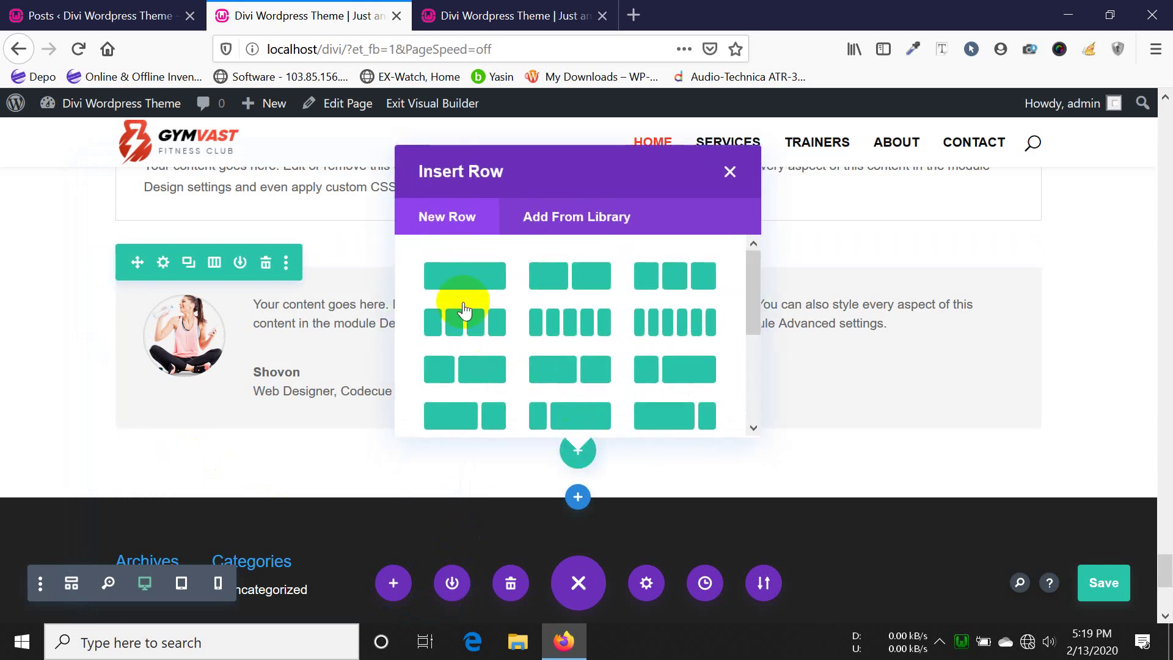
pyautogui.click(459, 271)
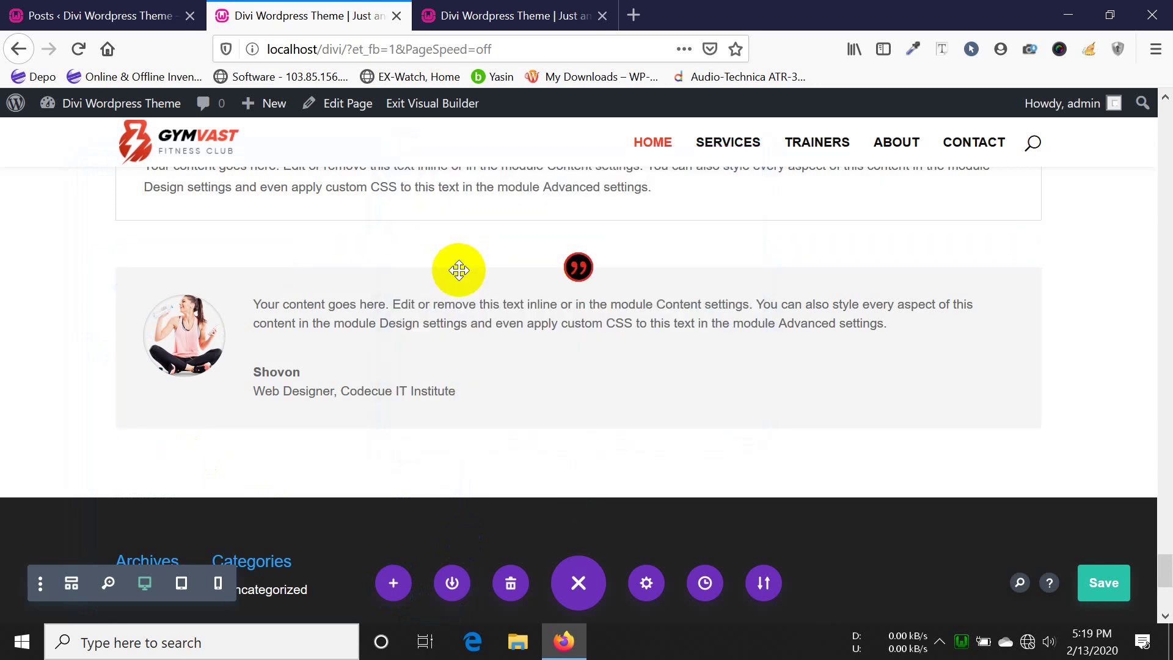
pyautogui.scroll(-3, 569, 328)
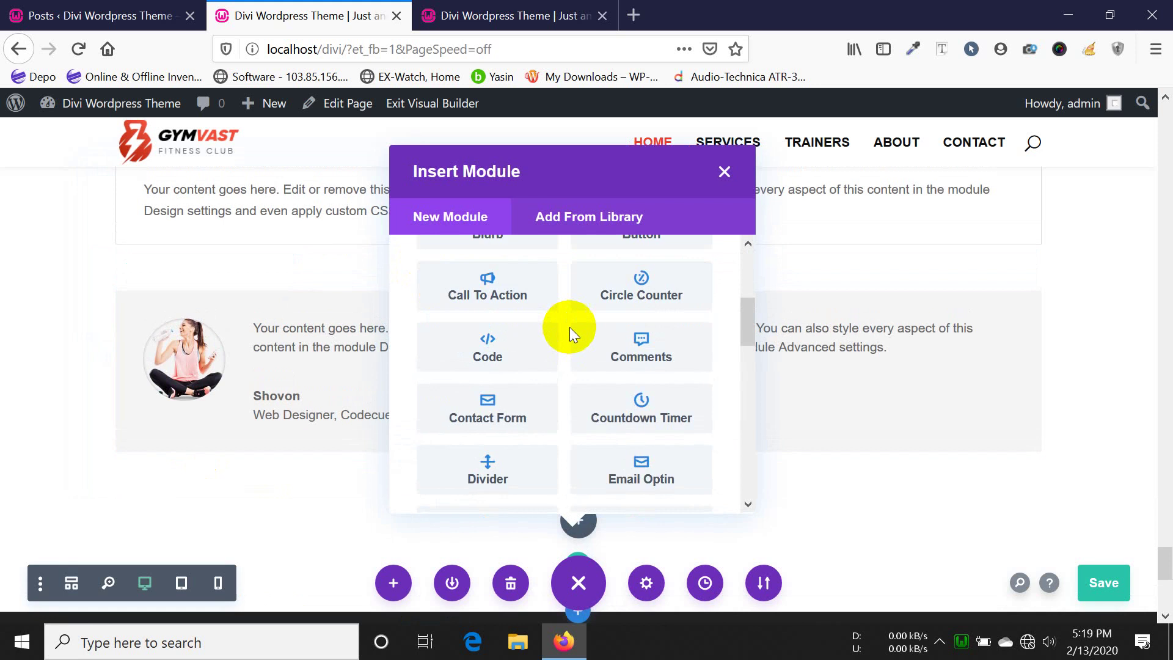
pyautogui.scroll(-10, 570, 328)
pyautogui.scroll(-2, 577, 333)
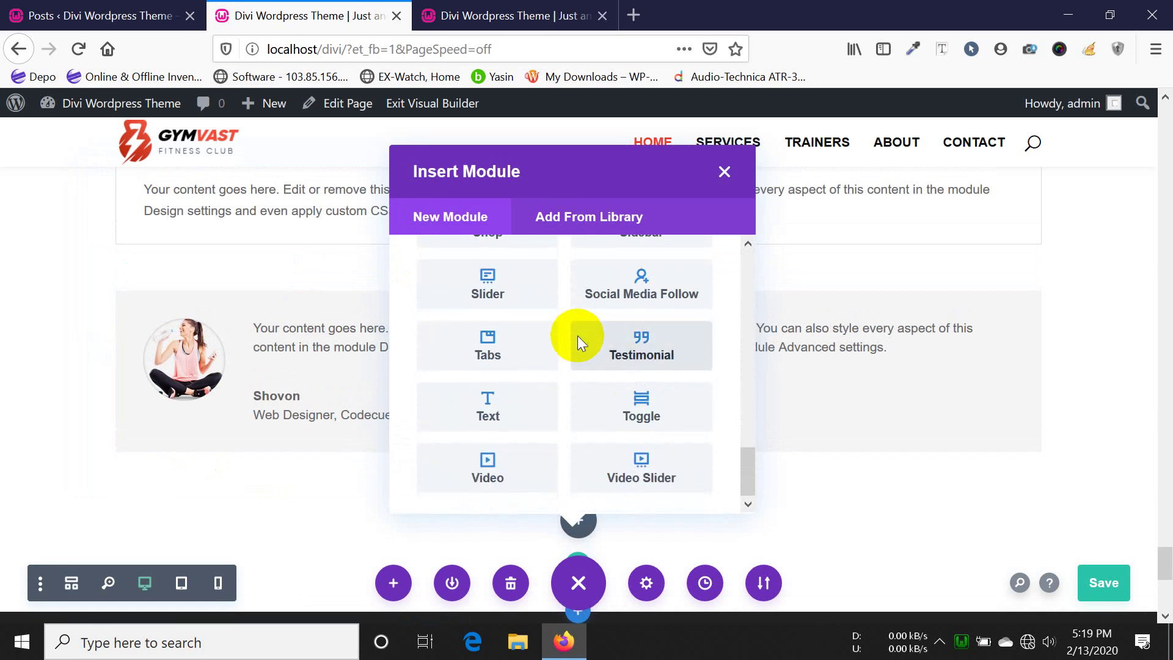
pyautogui.click(483, 416)
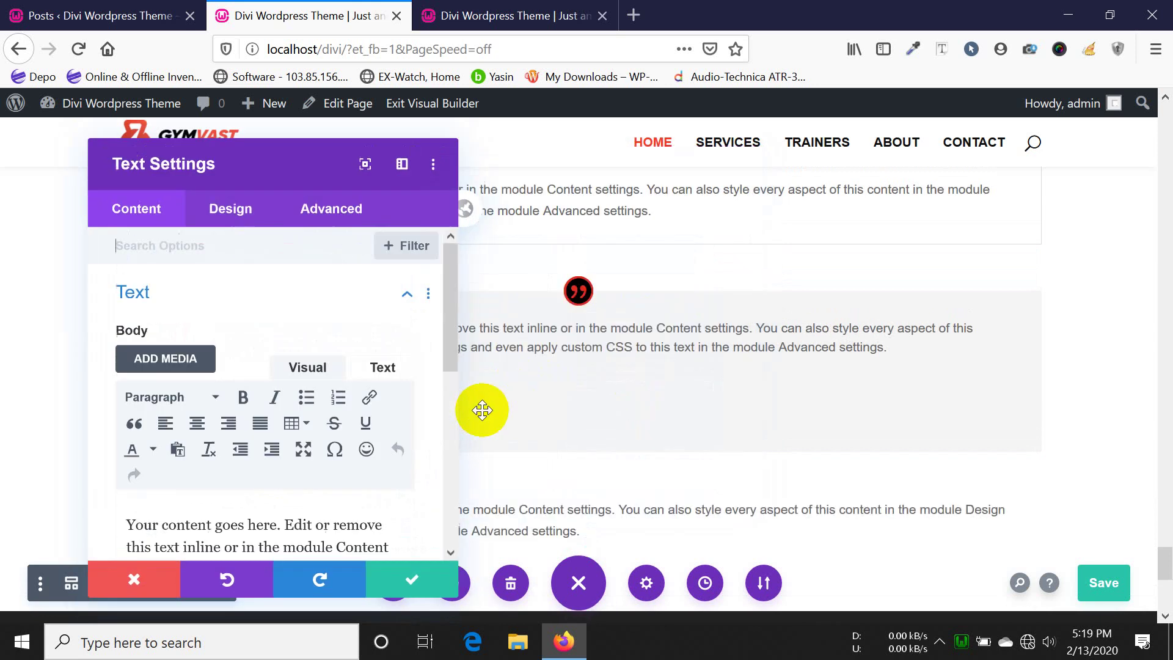
pyautogui.moveTo(283, 168); pyautogui.dragTo(752, 140)
pyautogui.scroll(-5, 401, 493)
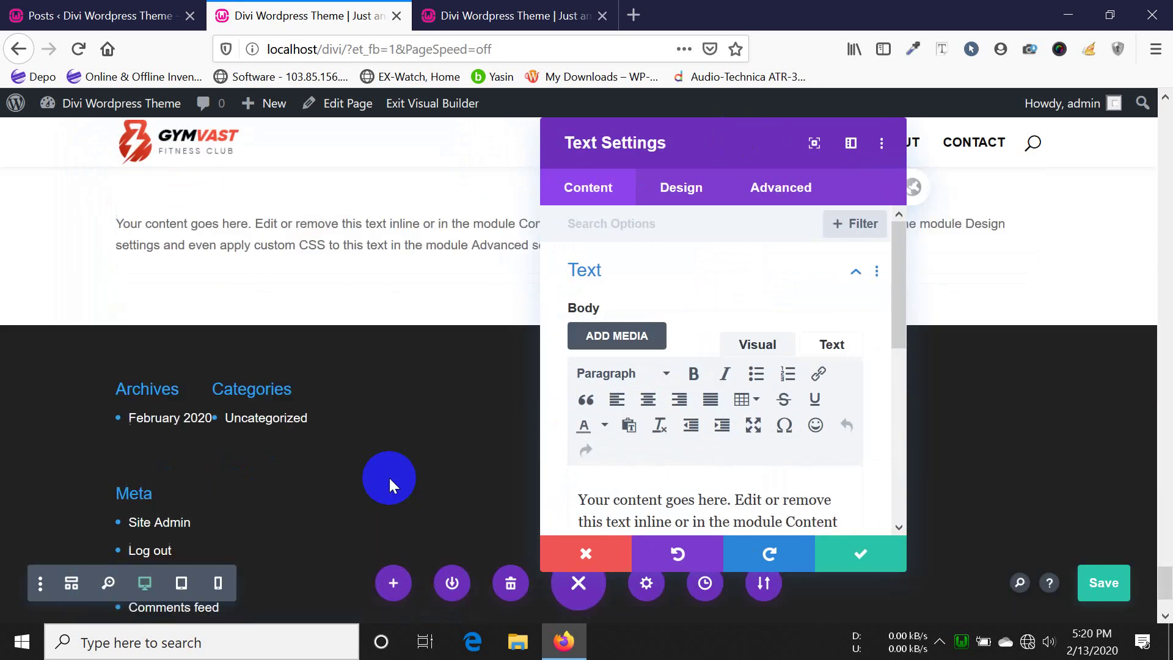
pyautogui.click(845, 558)
# - Add a Toggle module with default settings in a new single-column row below the text, and save the page
pyautogui.moveTo(576, 278)
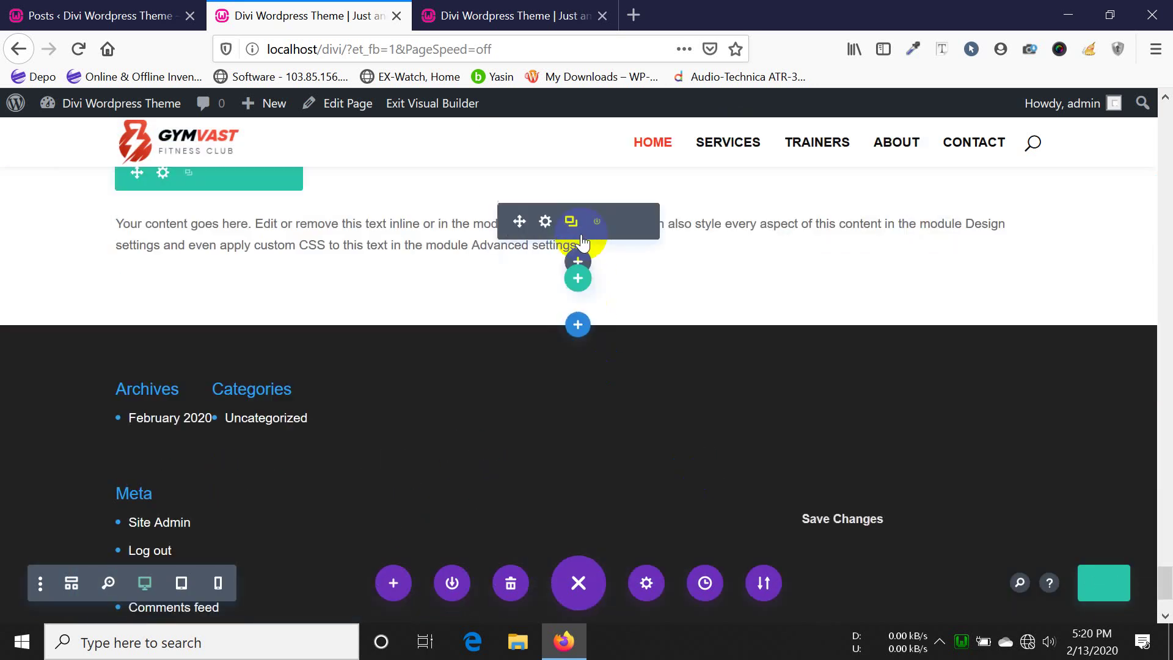
pyautogui.click(576, 280)
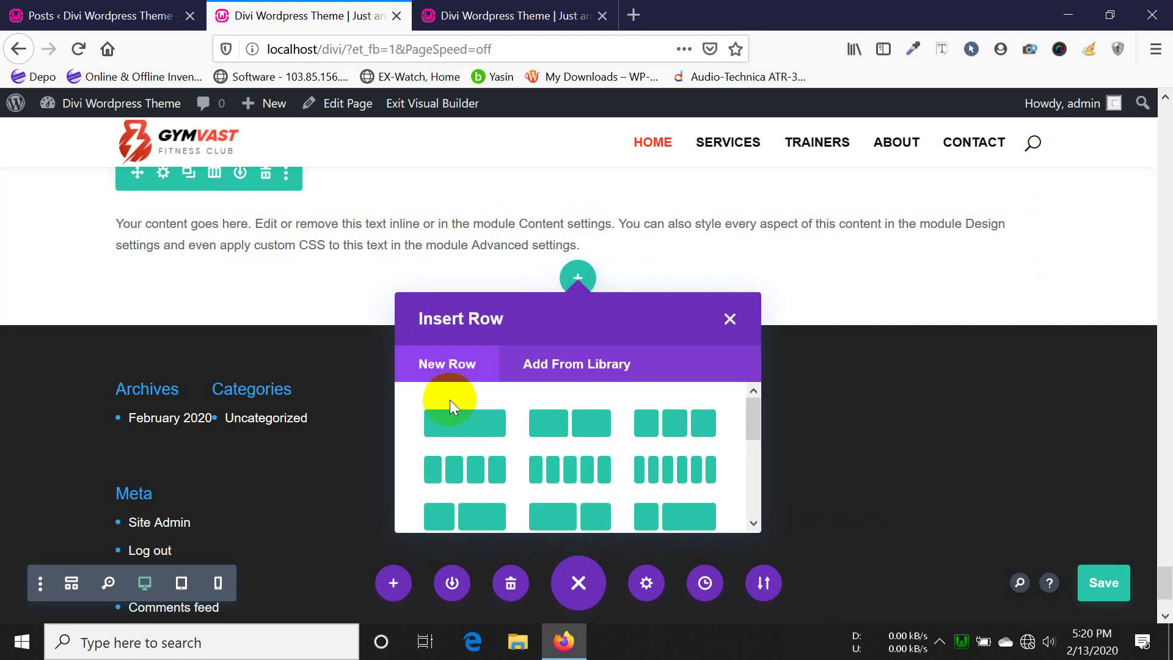
pyautogui.click(457, 423)
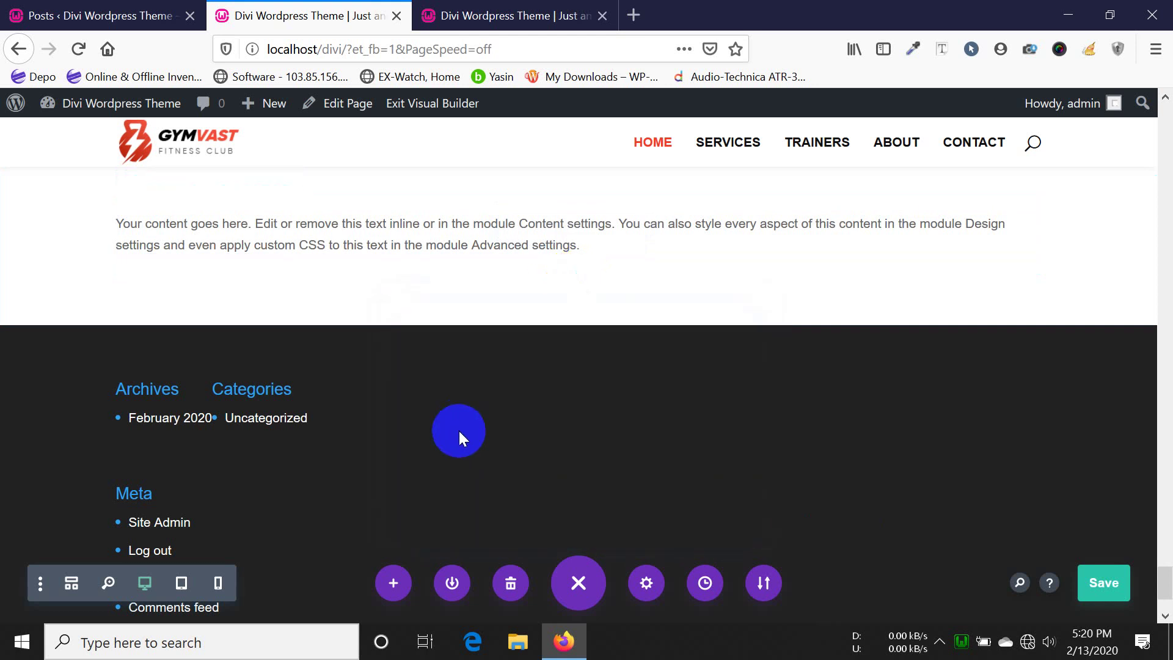
pyautogui.scroll(-10, 605, 436)
pyautogui.scroll(-2, 608, 438)
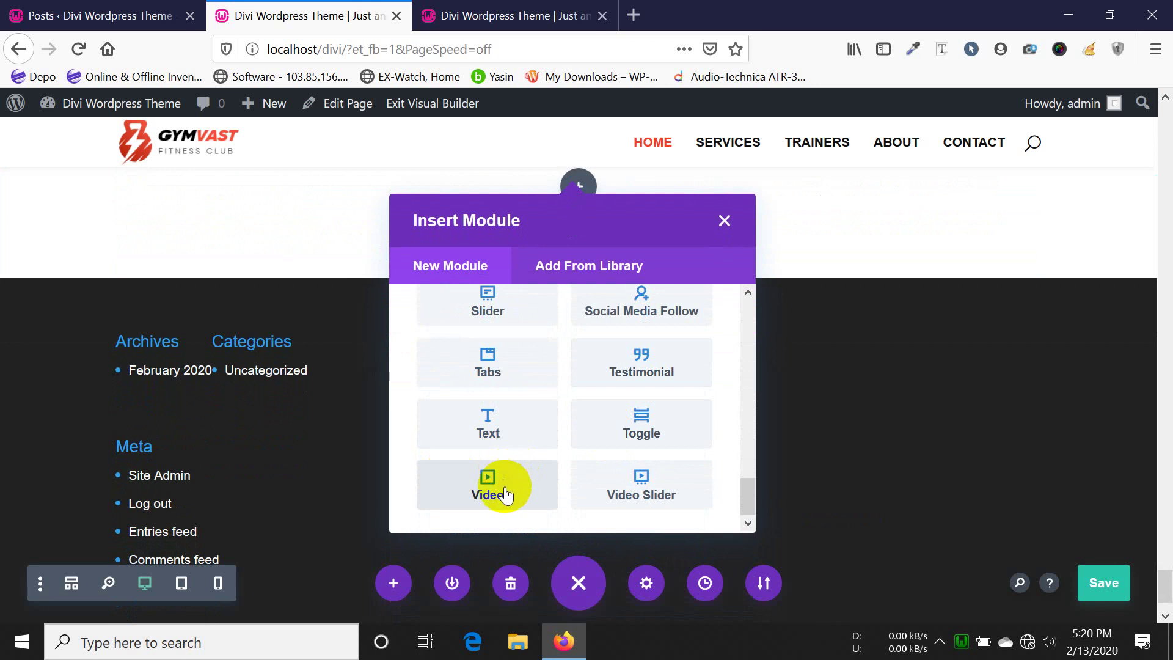
pyautogui.click(640, 435)
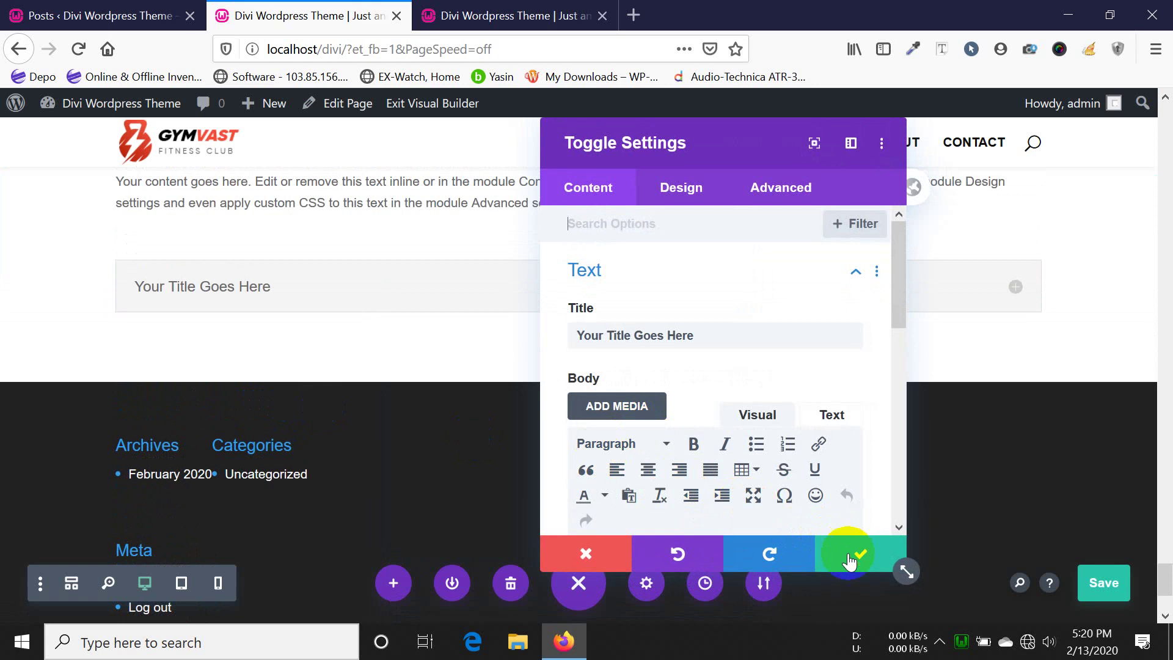
pyautogui.click(849, 557)
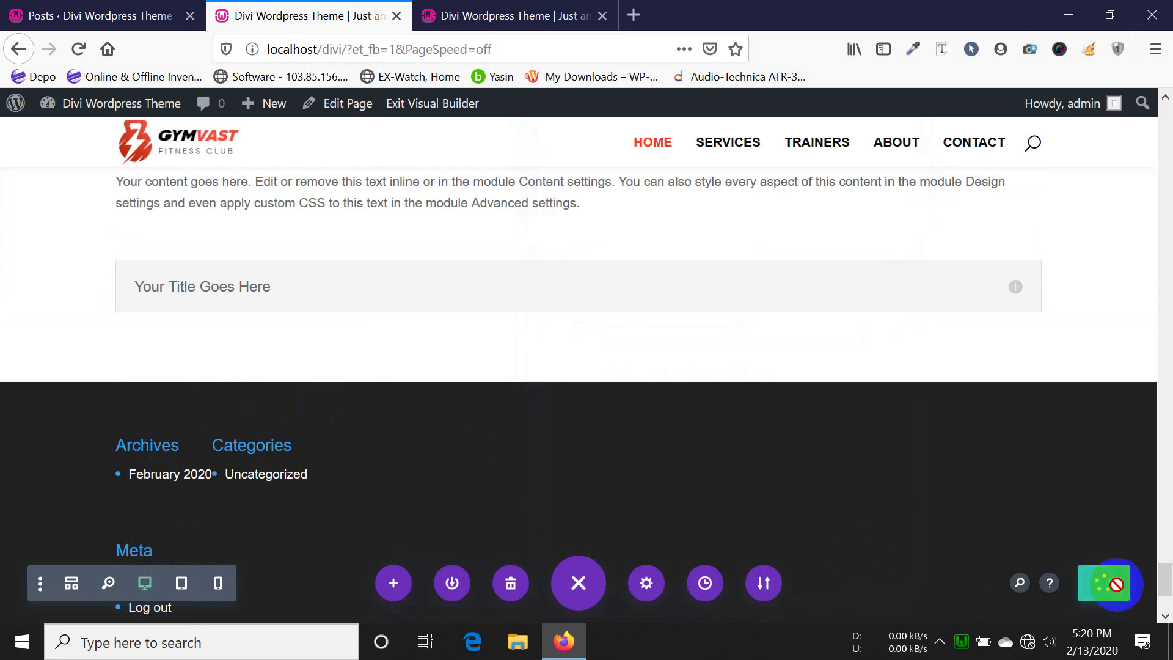
# - Expand and collapse the toggle to examine its body content
pyautogui.click(1016, 286)
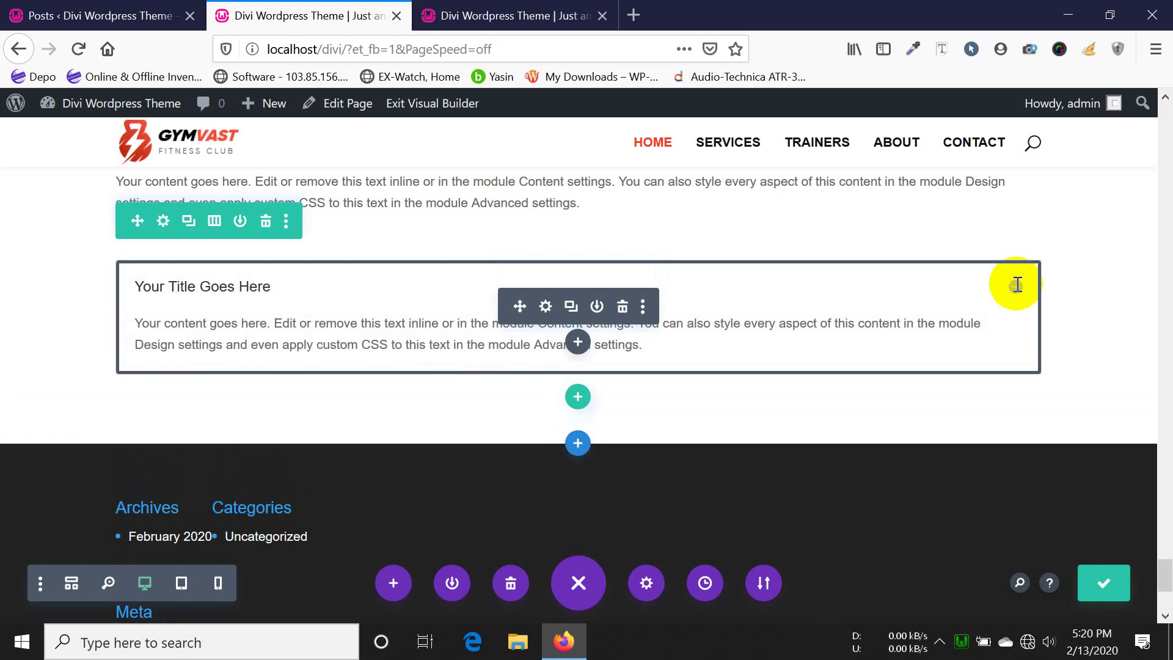
pyautogui.click(1017, 285)
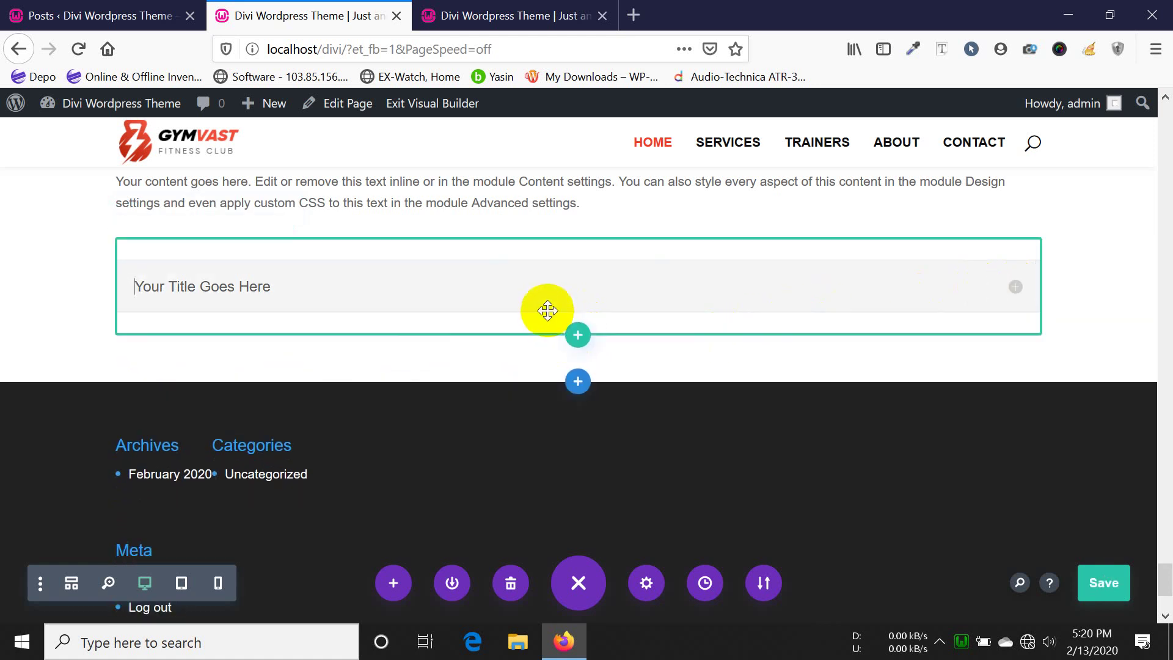
# - Insert a single-column row below the toggle and add a Video module to it
pyautogui.click(576, 340)
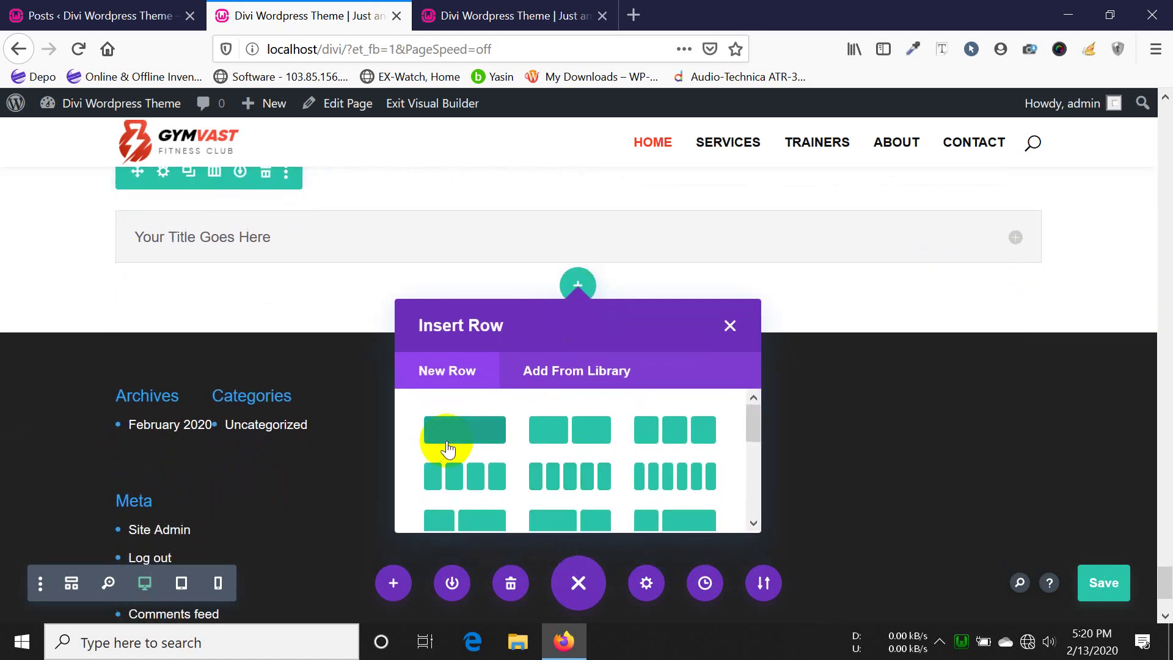
pyautogui.click(448, 439)
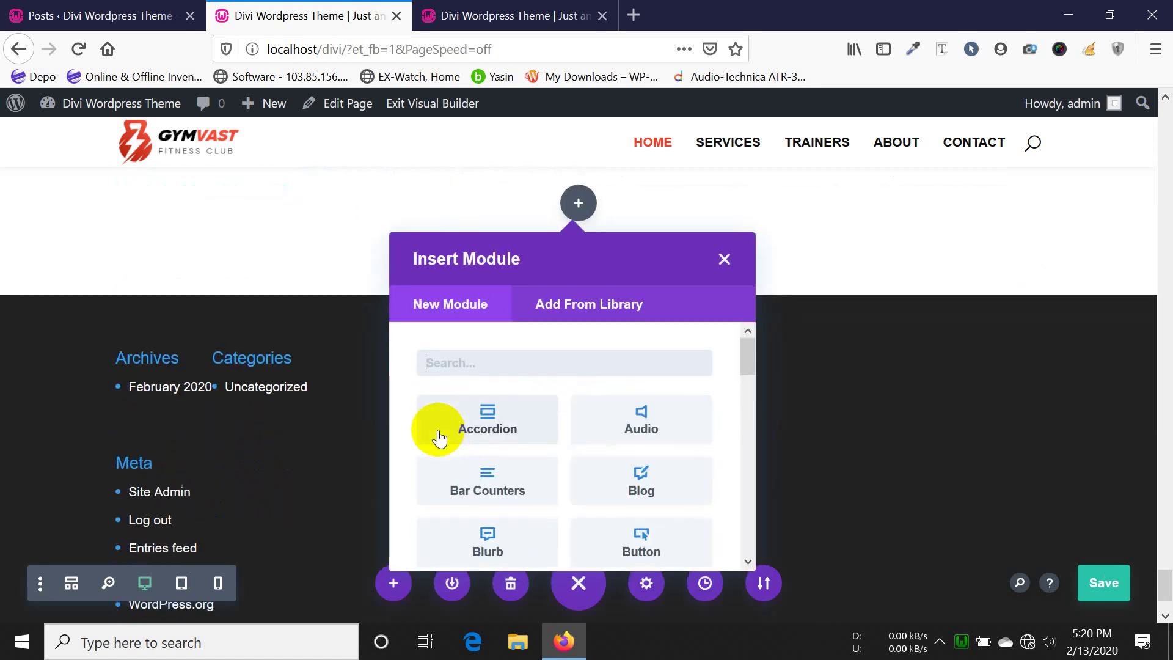
pyautogui.scroll(-12, 639, 398)
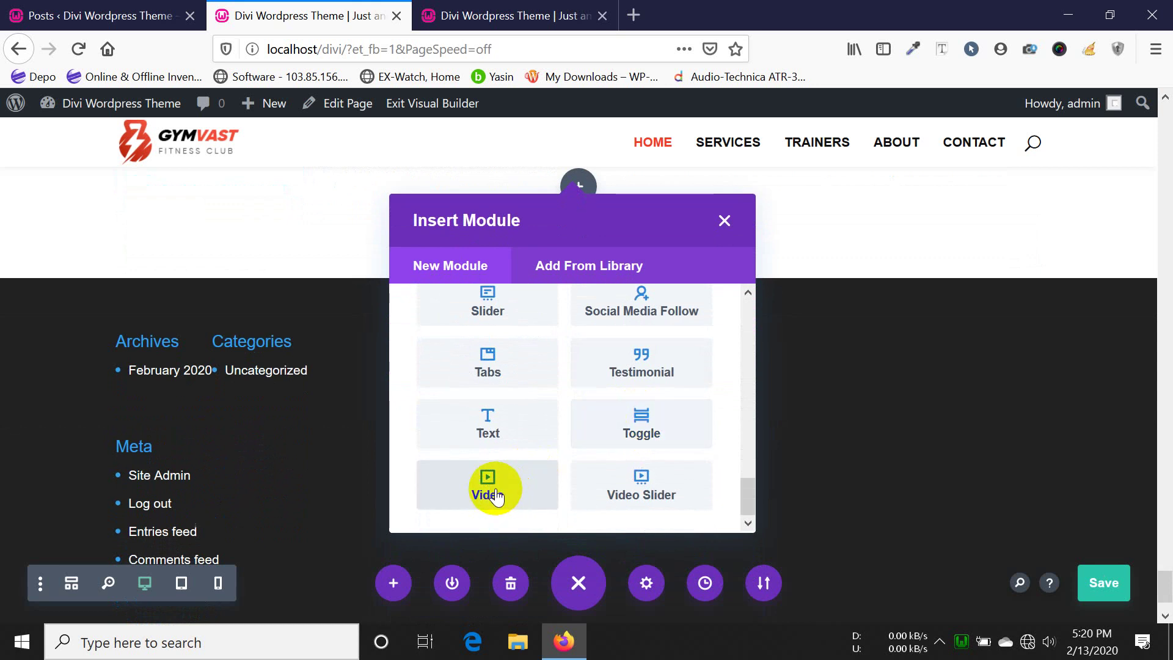
pyautogui.click(496, 493)
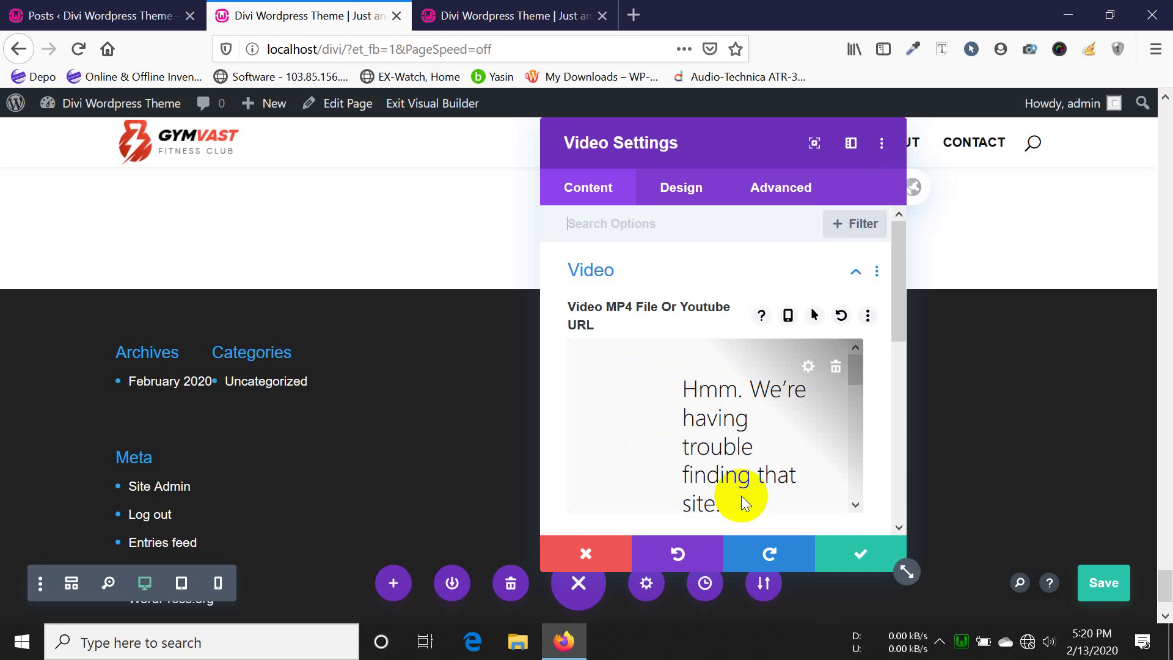
# - Open the video module's file upload and search the local drives and the Videos and Downloads folders for a video file
pyautogui.click(807, 368)
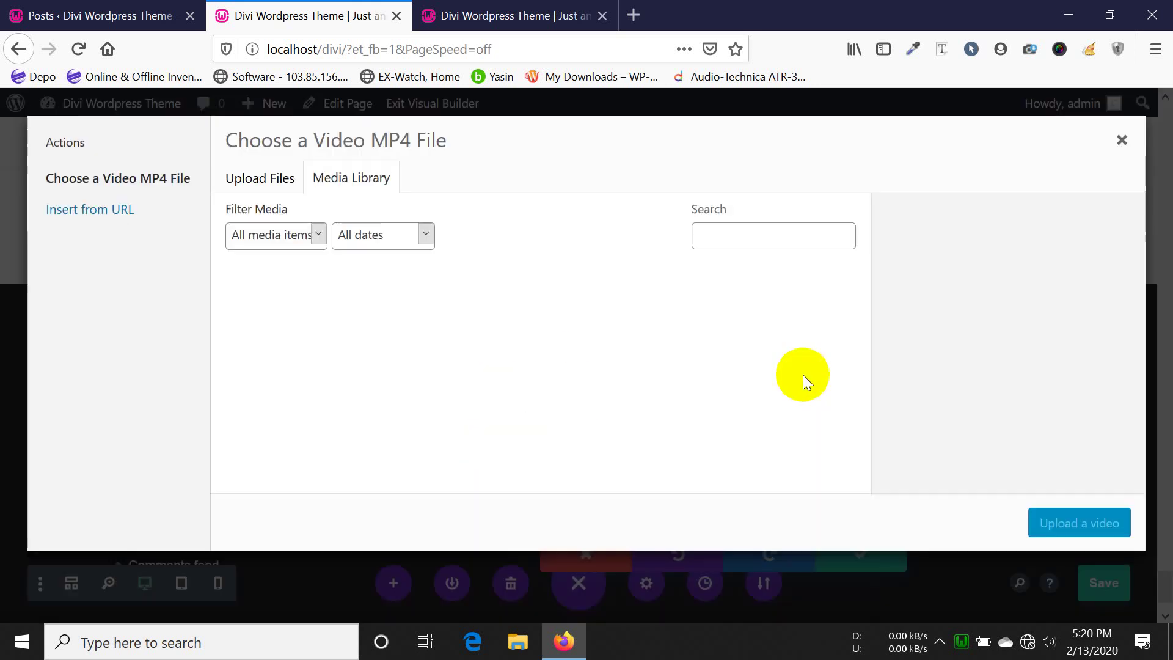
pyautogui.click(272, 187)
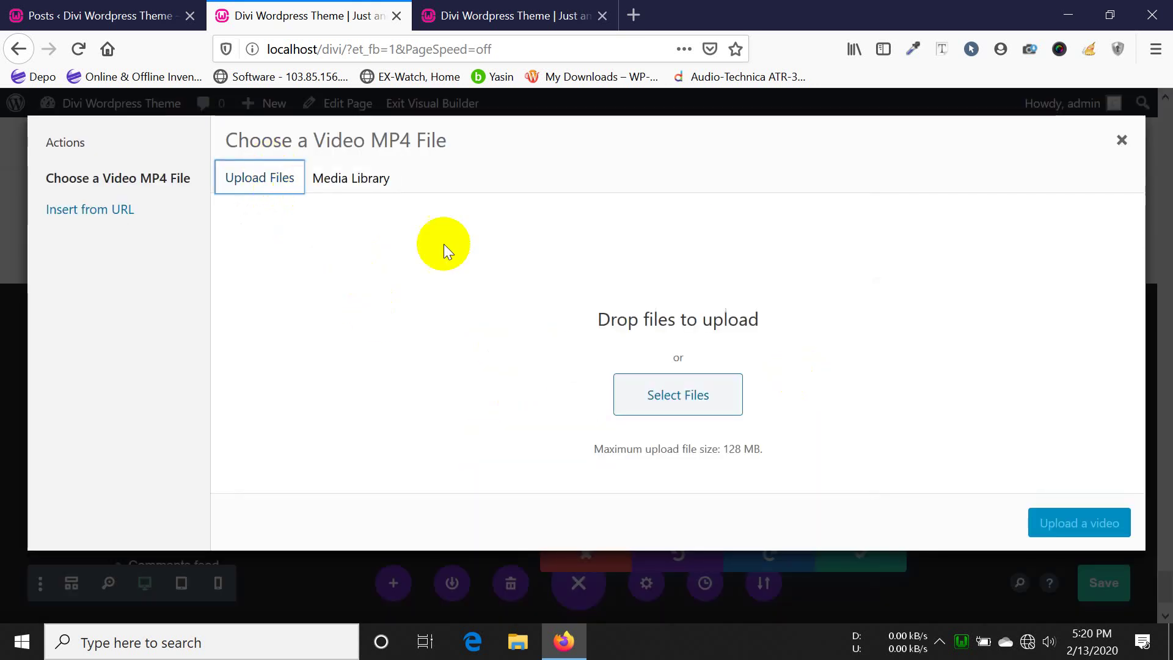
pyautogui.click(630, 396)
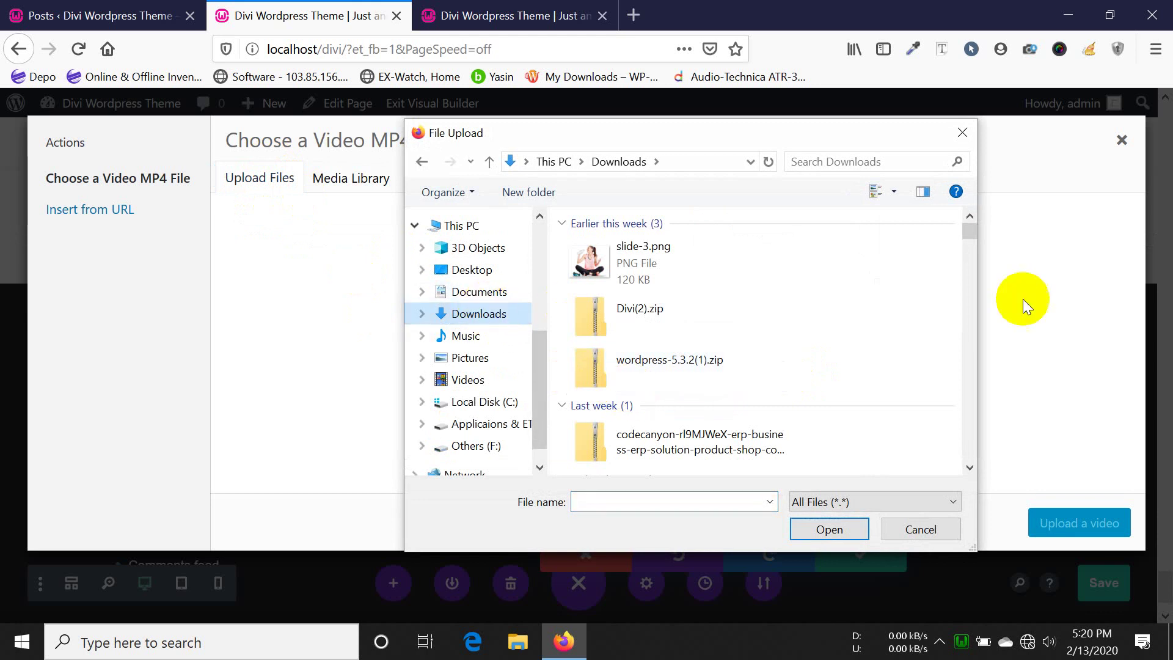
pyautogui.moveTo(968, 235); pyautogui.dragTo(969, 325)
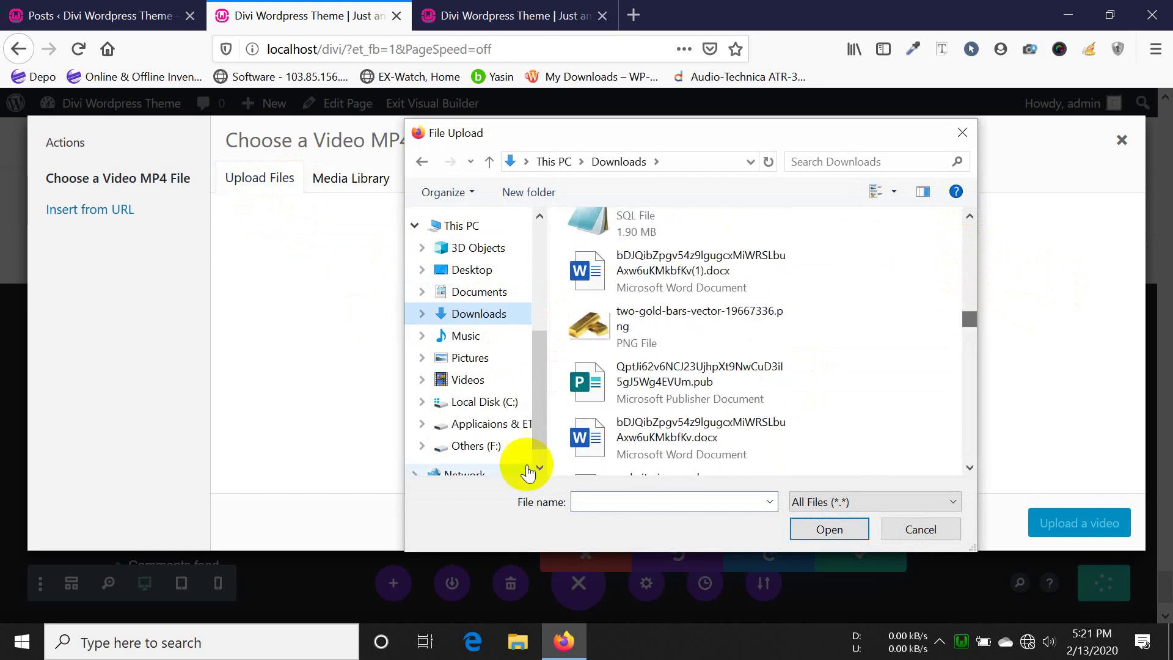
pyautogui.click(469, 425)
pyautogui.click(492, 447)
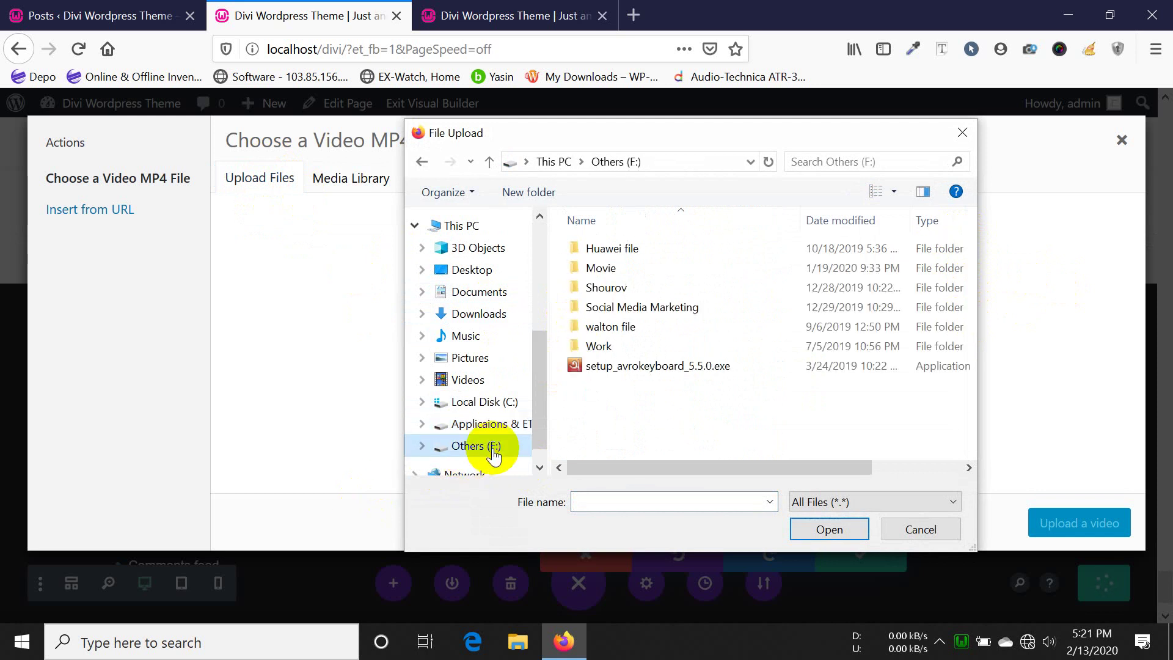
pyautogui.click(606, 291)
pyautogui.doubleClick(608, 291)
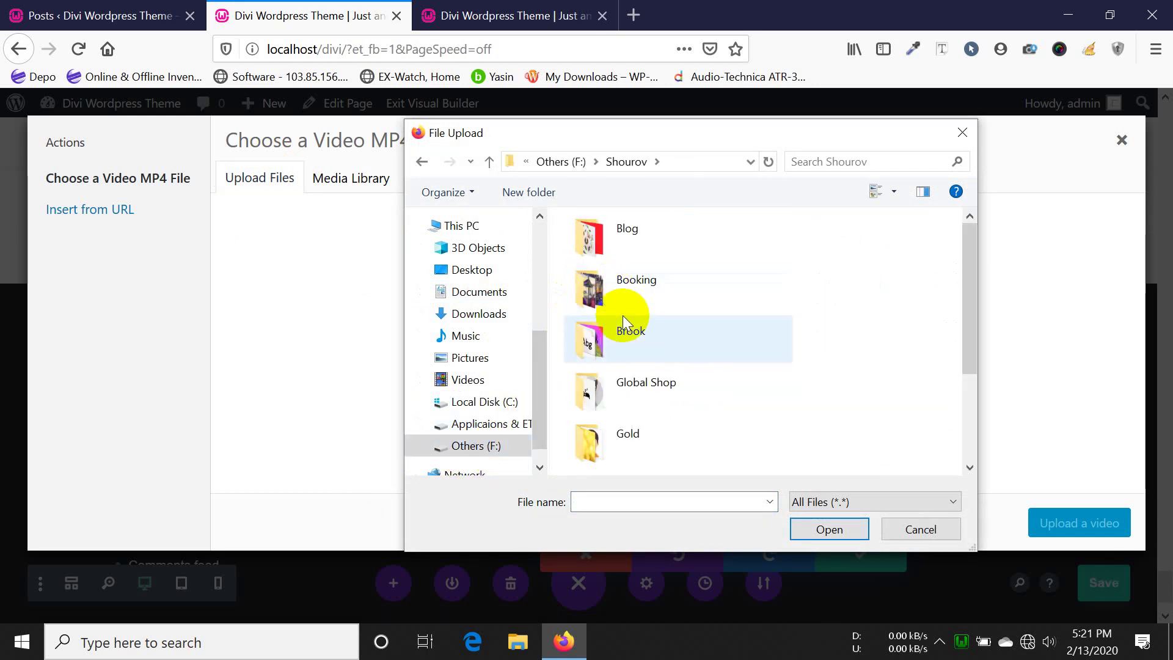
pyautogui.scroll(-3, 706, 317)
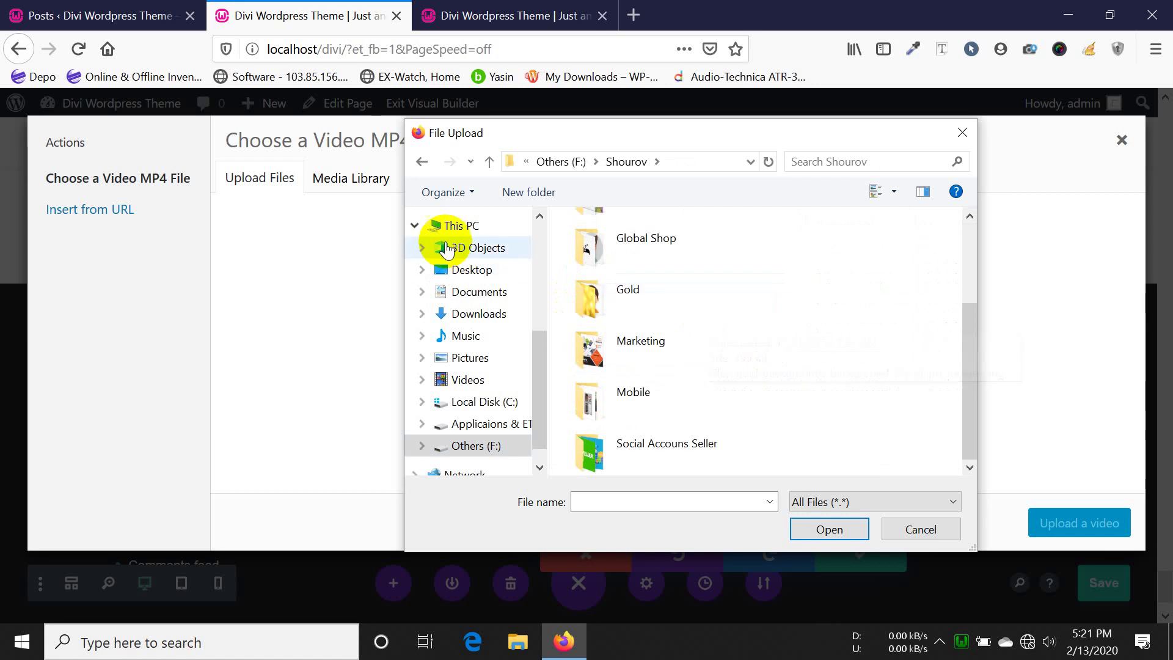
pyautogui.click(486, 423)
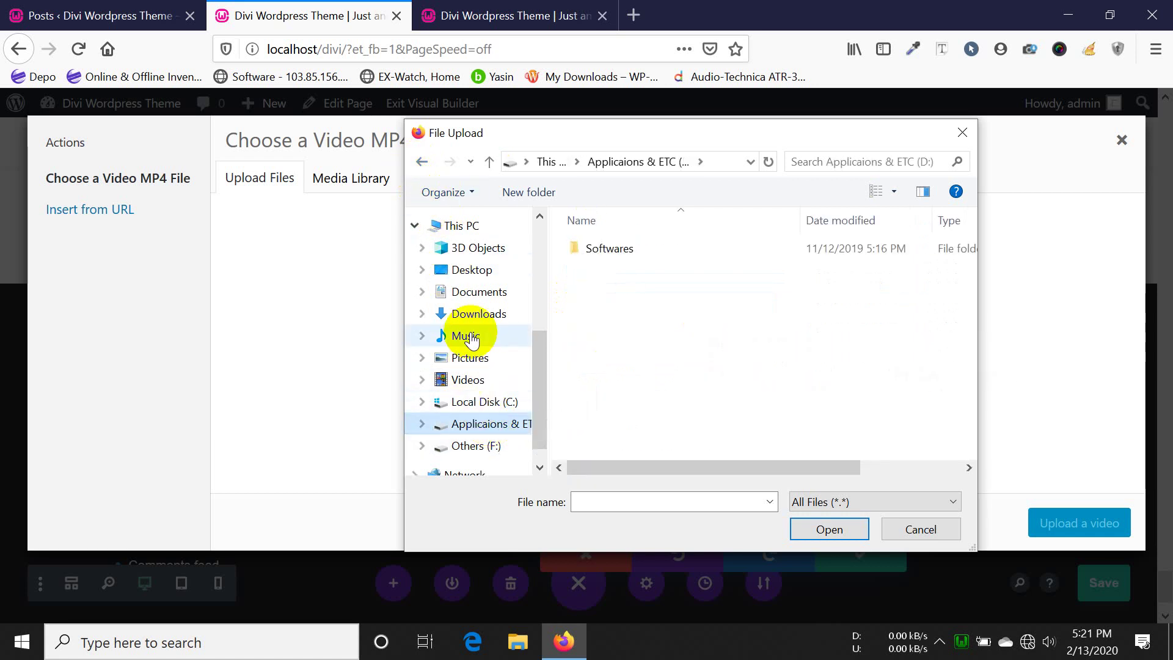
pyautogui.click(465, 380)
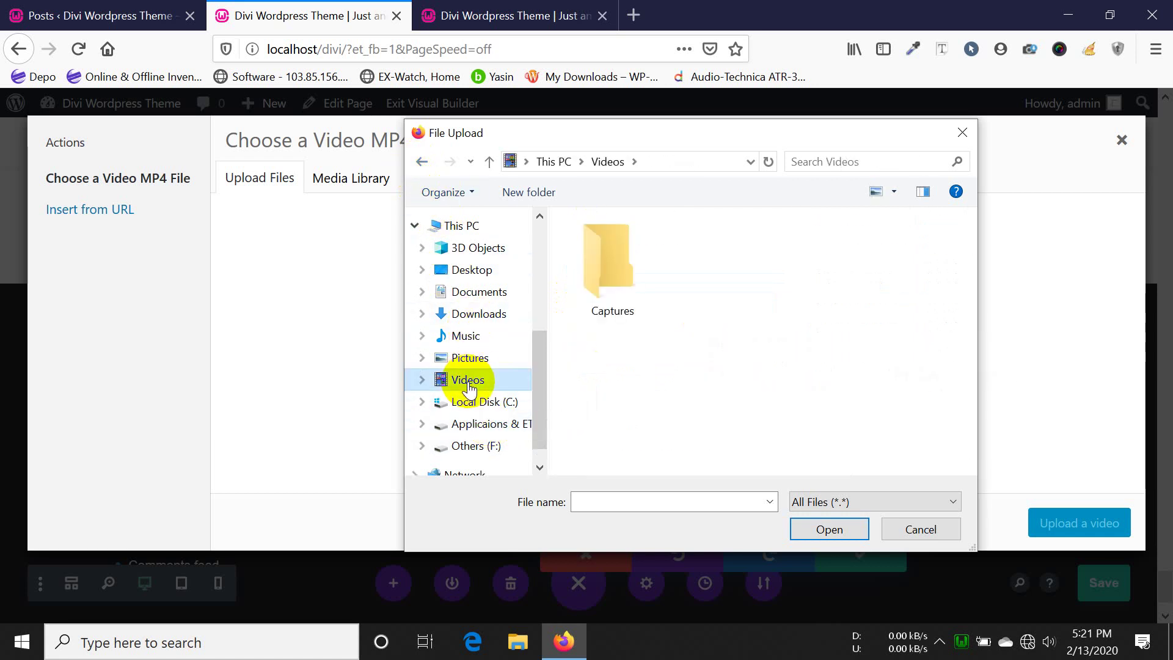
pyautogui.doubleClick(605, 285)
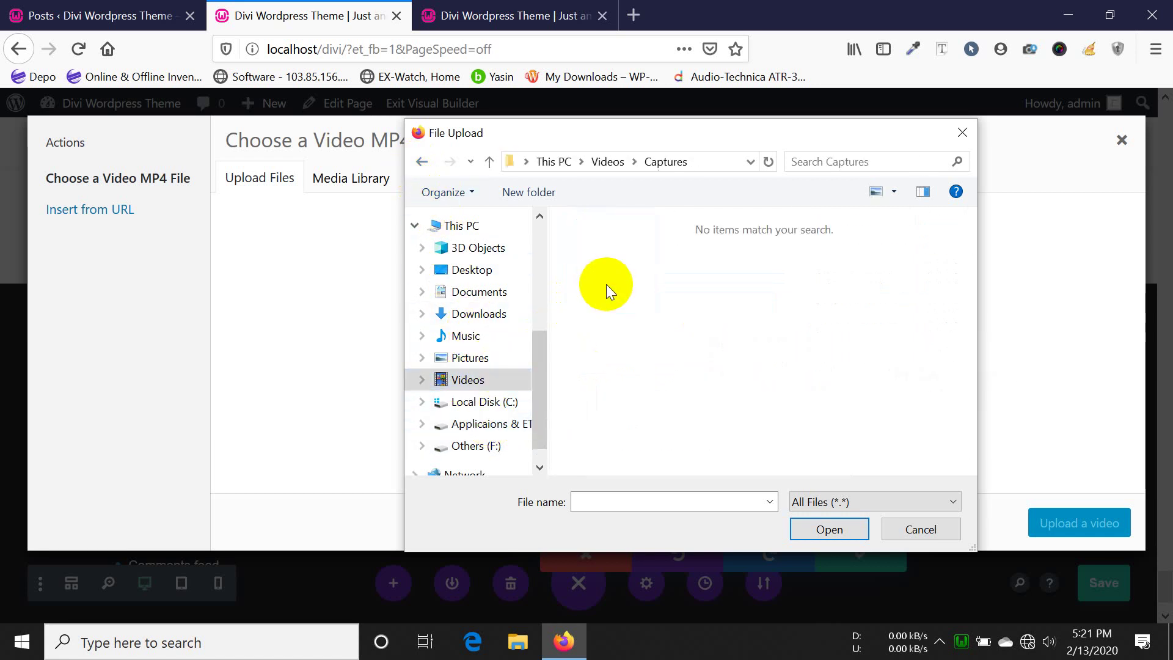
pyautogui.click(461, 358)
pyautogui.click(478, 315)
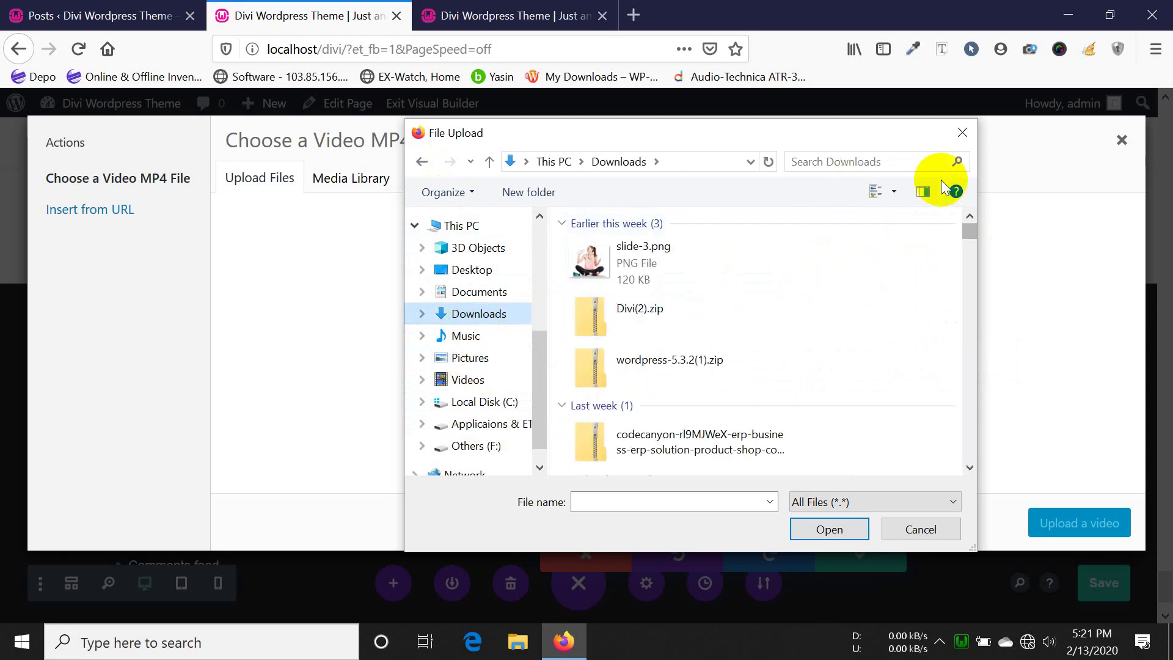
# - Show the Downloads folder with larger thumbnails and look through its files for a suitable video
pyautogui.click(878, 189)
pyautogui.click(877, 189)
pyautogui.scroll(-1, 837, 353)
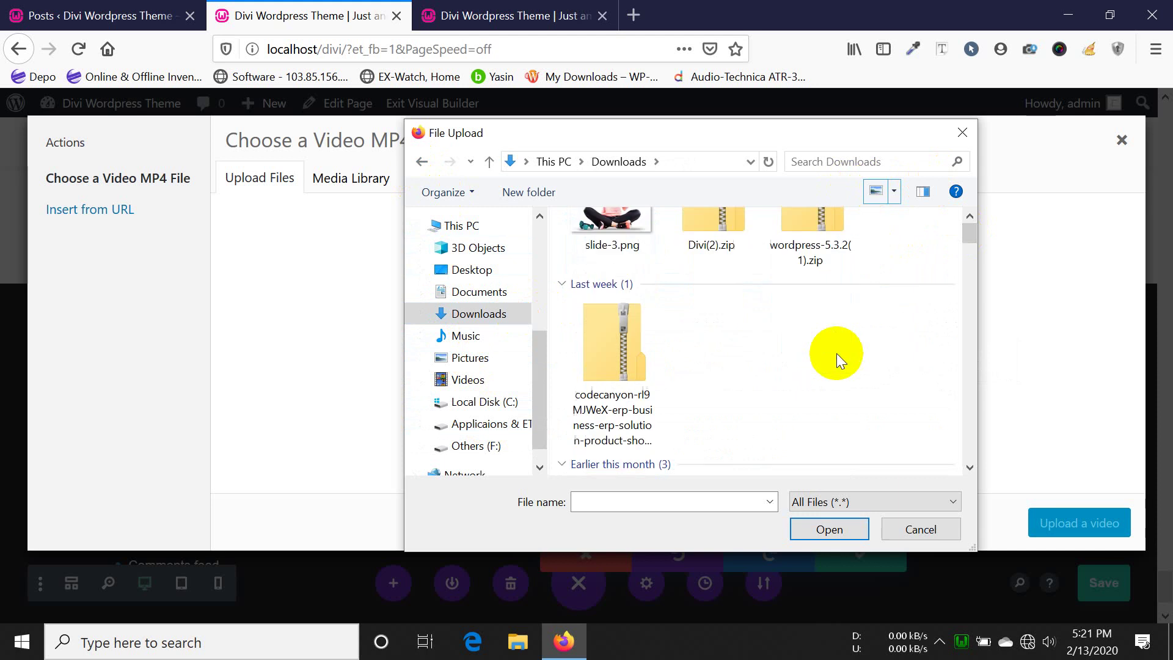
pyautogui.scroll(-8, 837, 353)
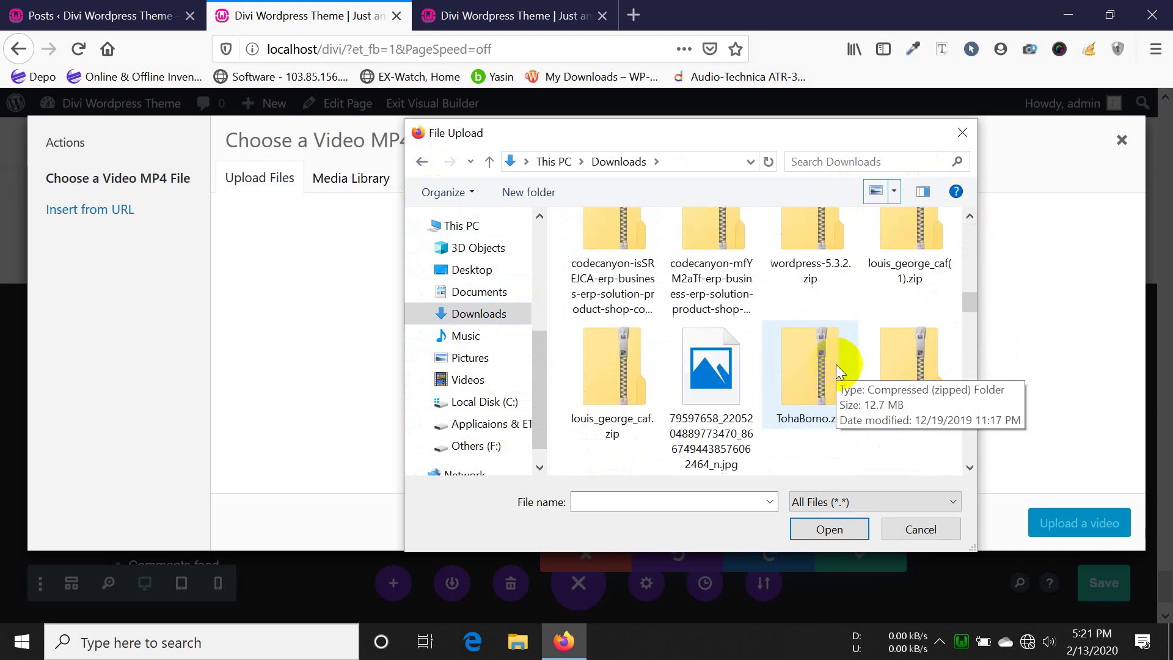
pyautogui.scroll(-10, 836, 364)
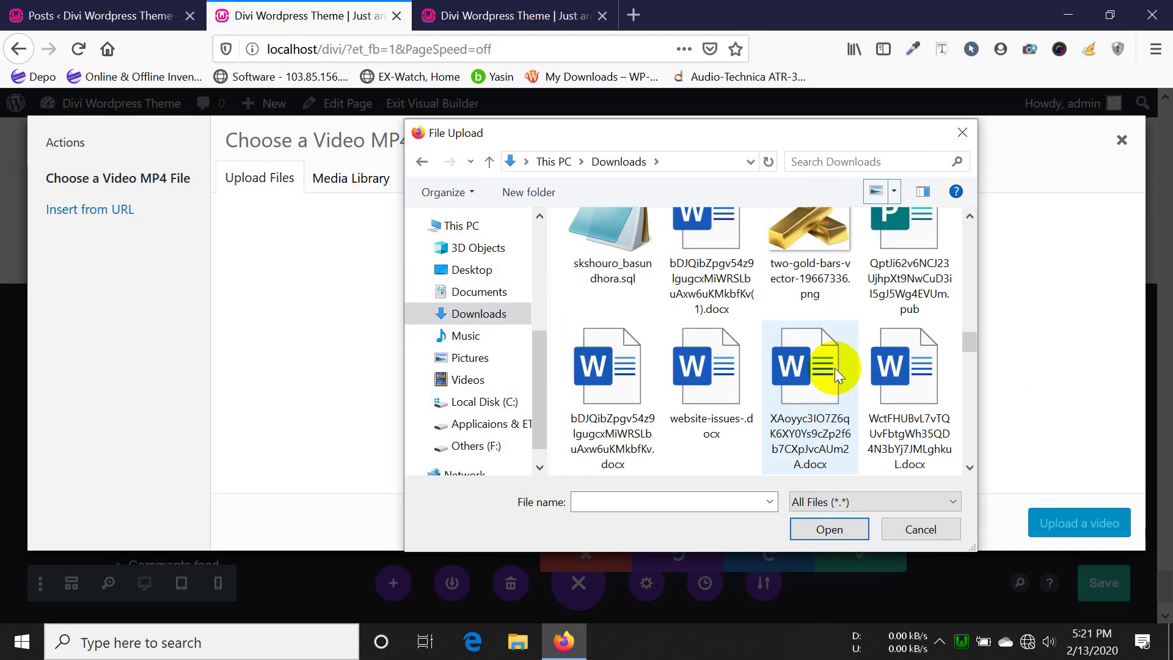
pyautogui.scroll(-10, 835, 368)
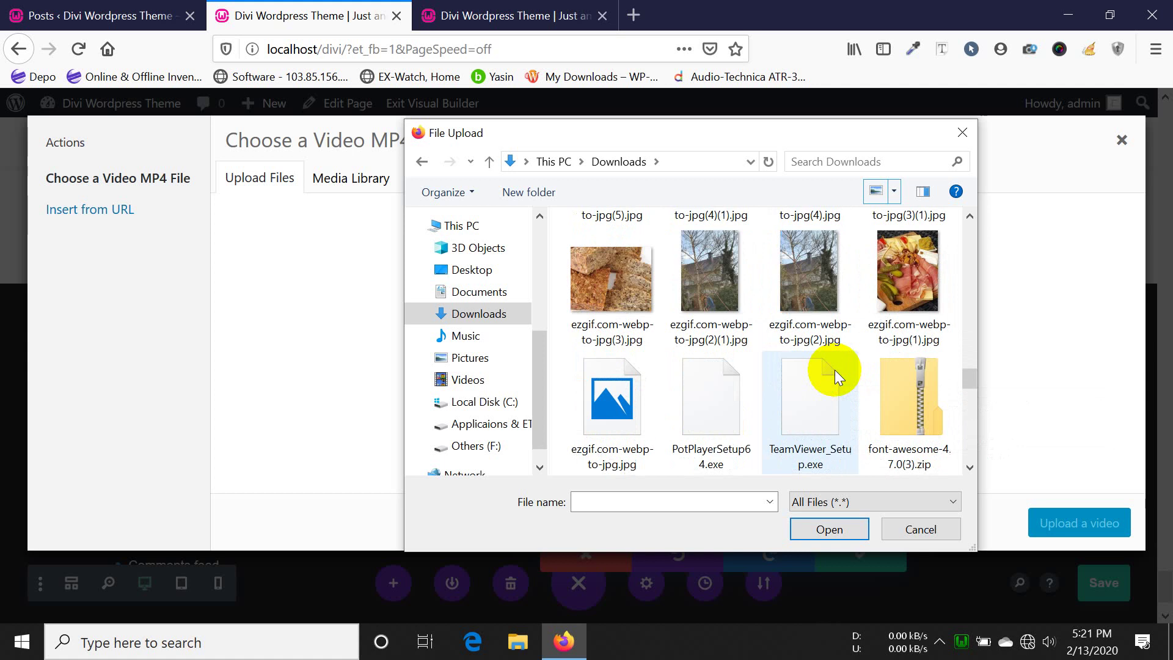
pyautogui.scroll(-2, 835, 369)
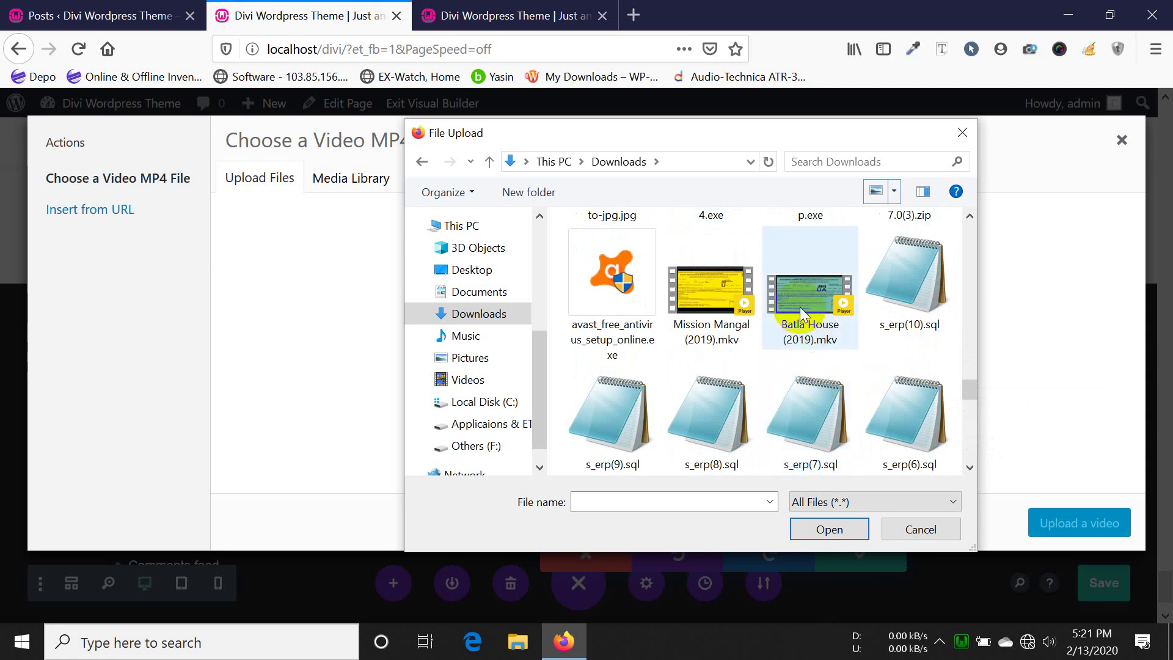
pyautogui.scroll(-2, 800, 307)
pyautogui.scroll(2, 800, 310)
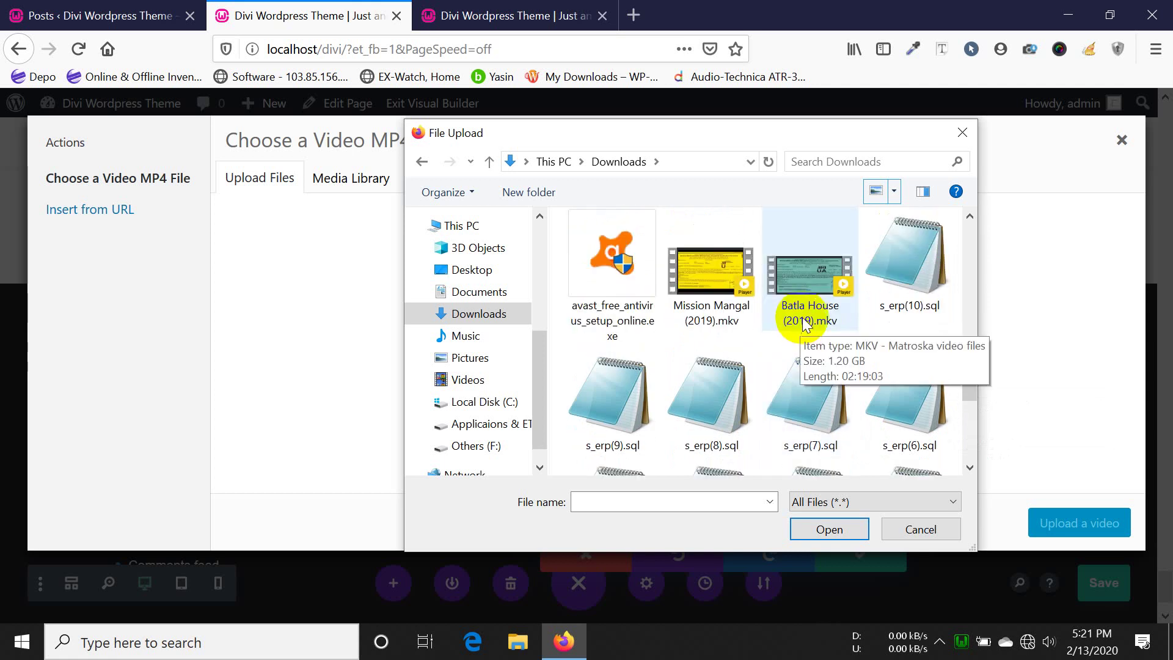
pyautogui.scroll(-7, 786, 363)
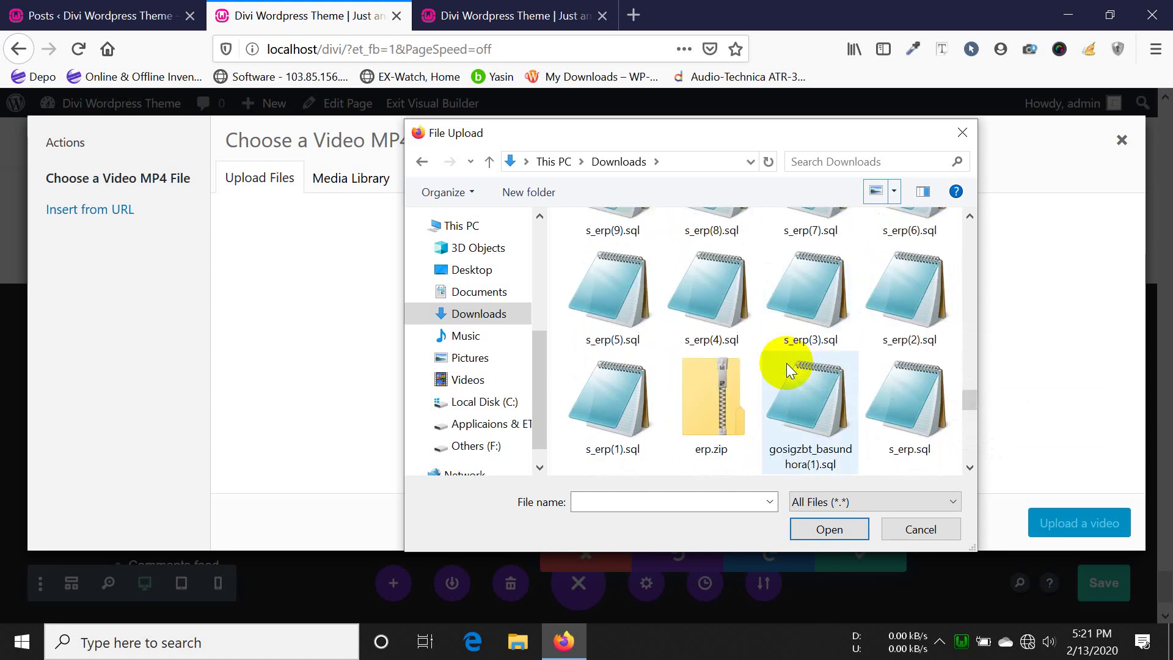
pyautogui.scroll(-10, 787, 363)
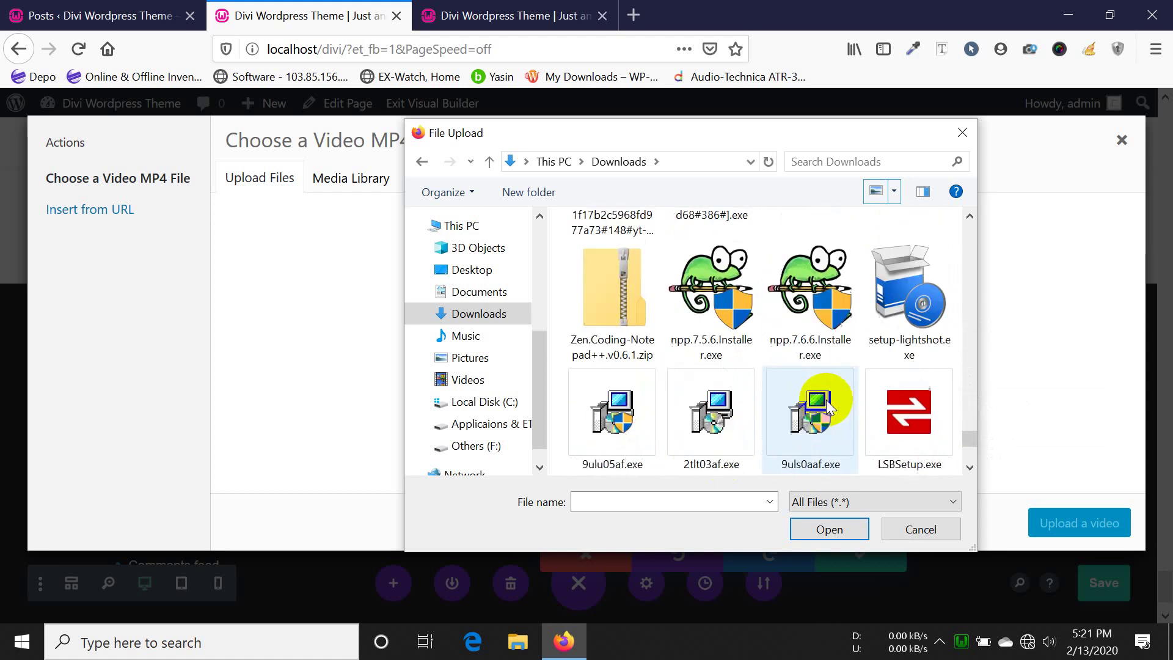
pyautogui.scroll(-3, 826, 400)
pyautogui.scroll(7, 826, 399)
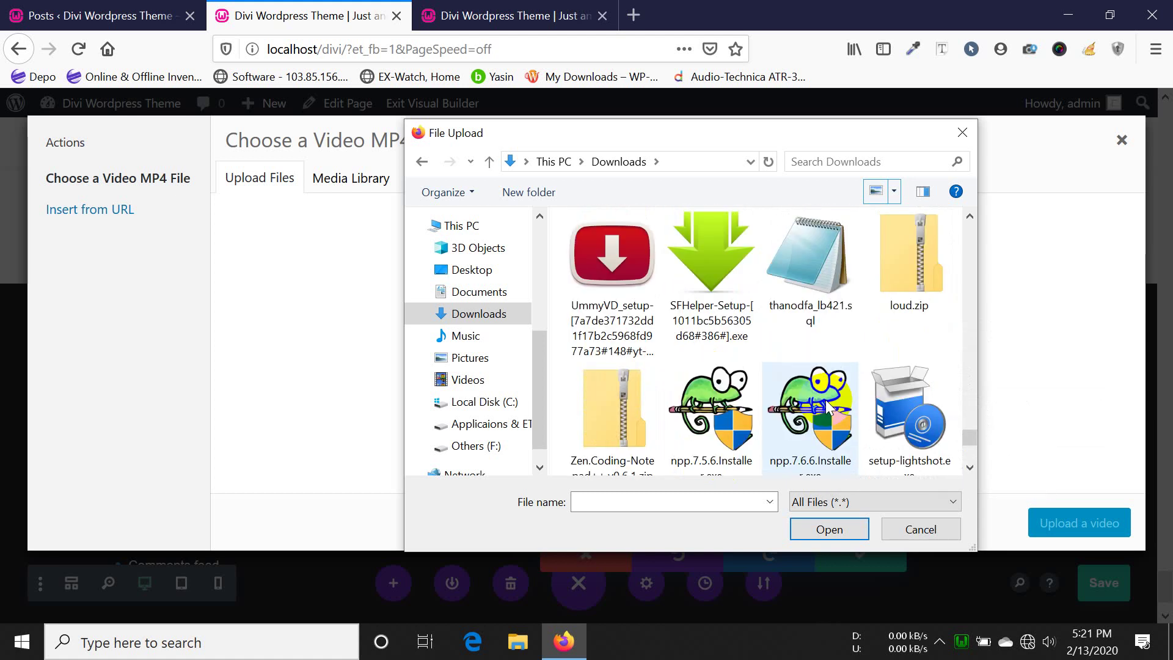
pyautogui.scroll(6, 827, 400)
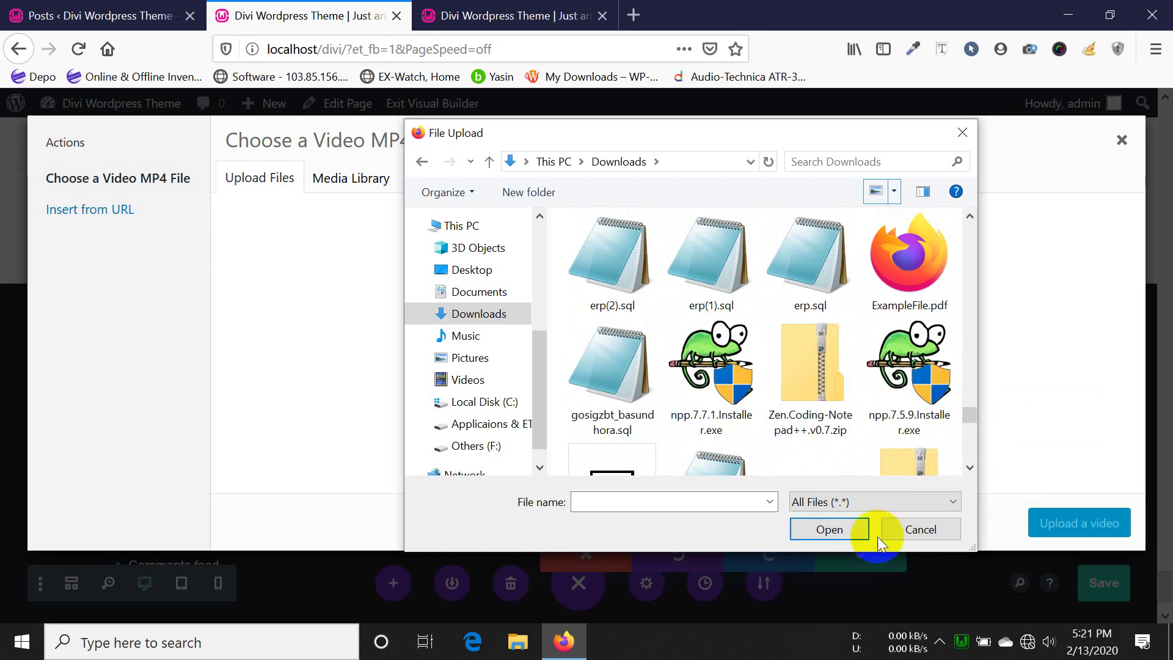
# - Cancel the video file selection and apply the Video module's default settings
pyautogui.click(904, 528)
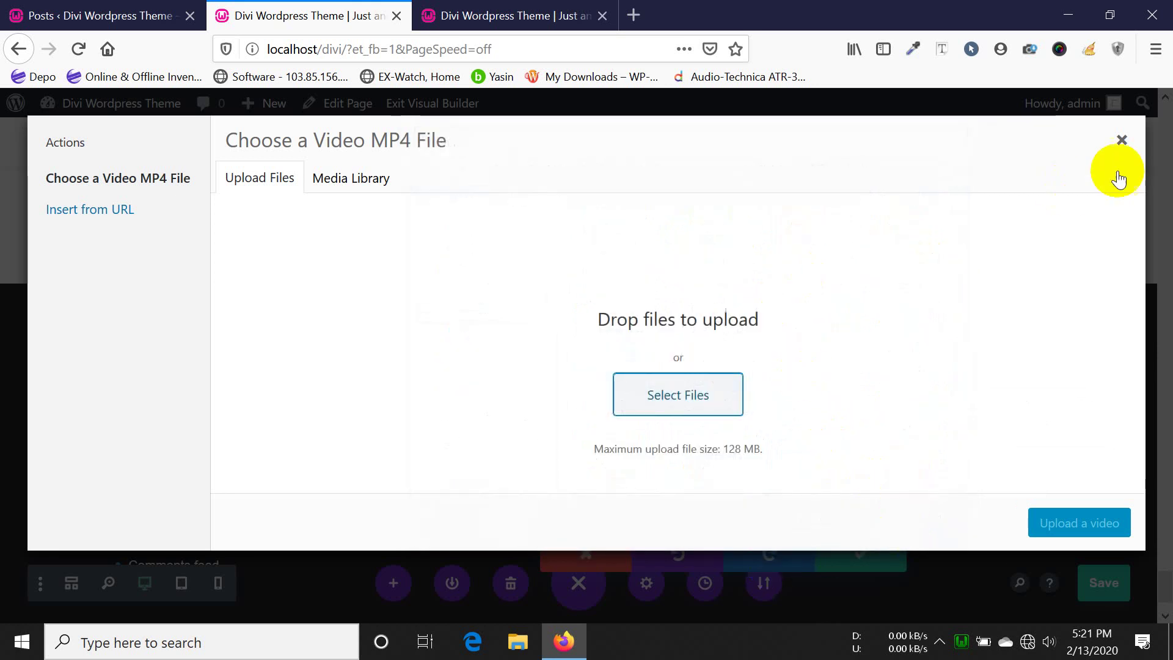
pyautogui.click(1121, 139)
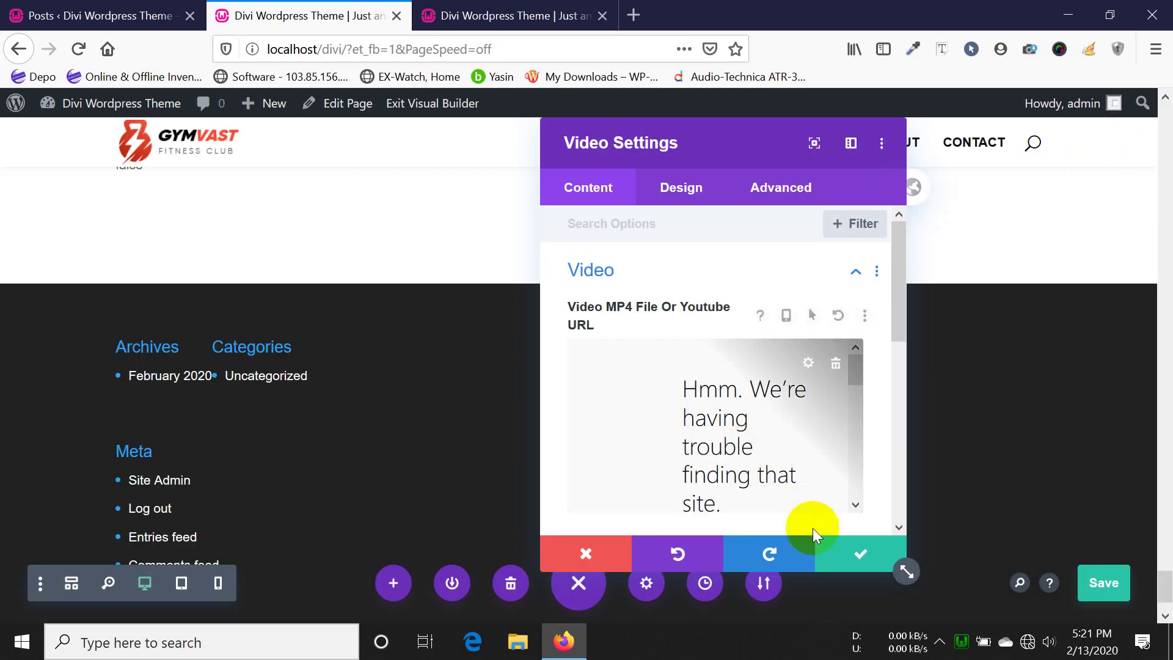
pyautogui.click(845, 556)
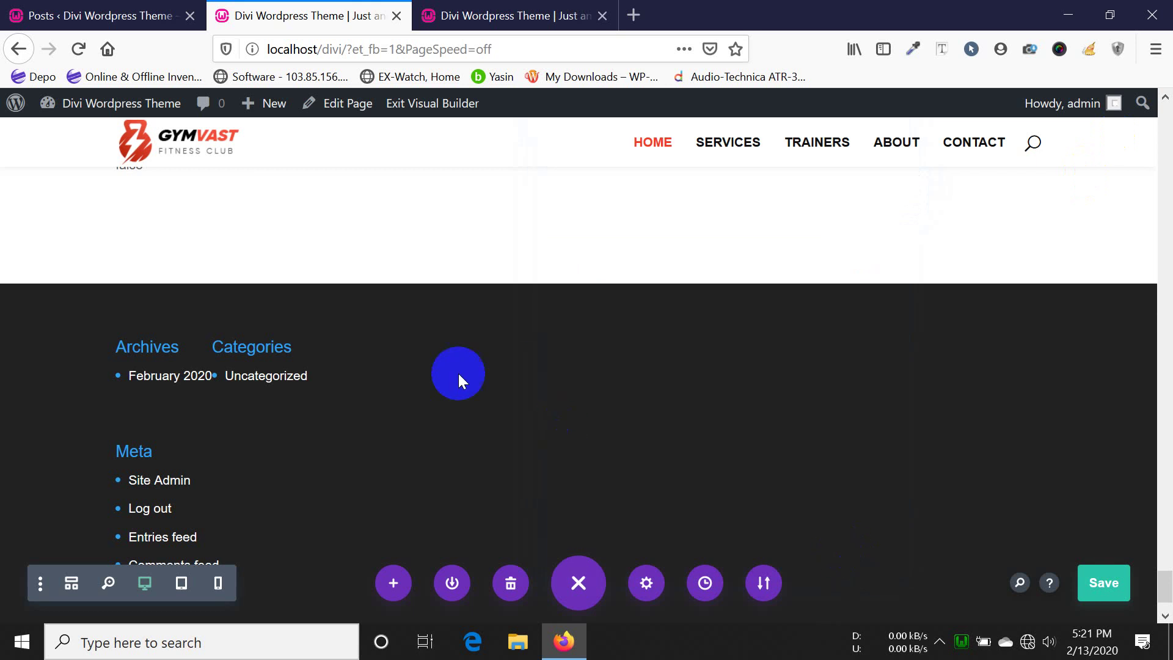
# - Add a Video Slider module with default settings in a new single-column row below the video, and save the page
pyautogui.scroll(3, 459, 379)
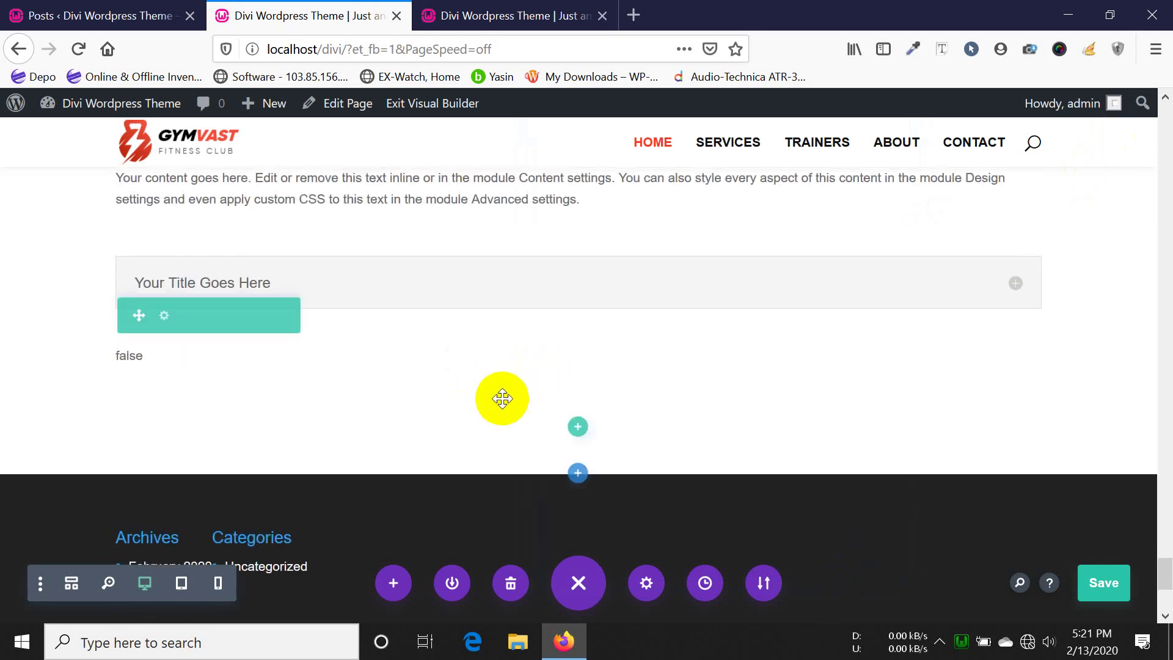
pyautogui.click(579, 427)
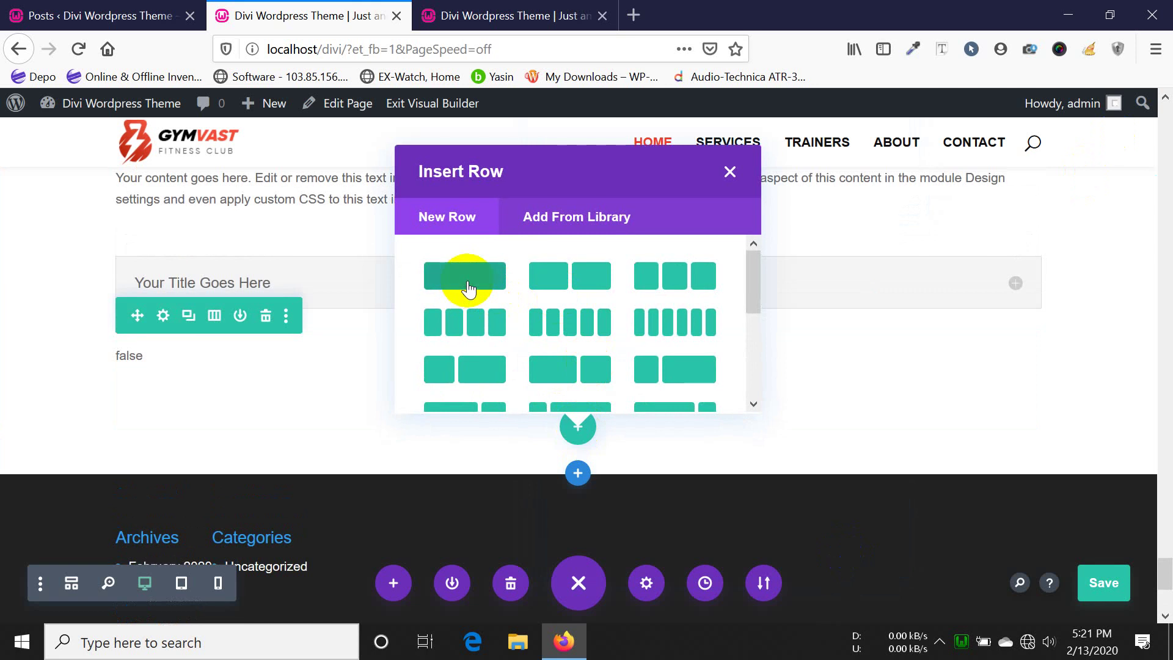
pyautogui.click(580, 324)
pyautogui.scroll(-15, 568, 403)
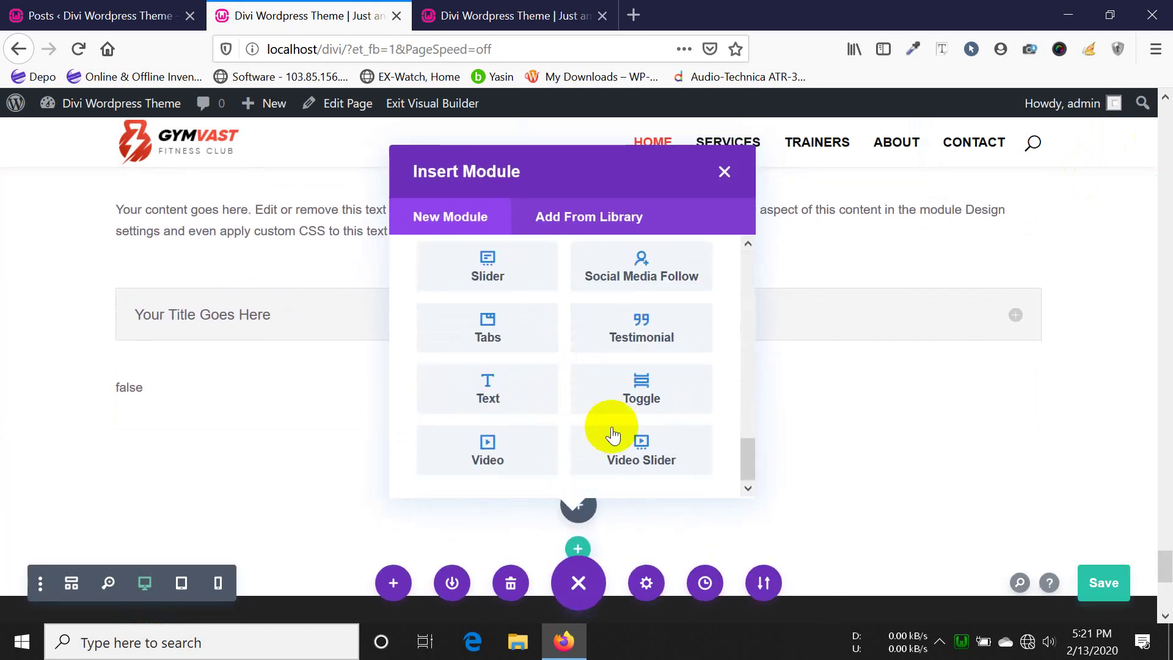
pyautogui.click(641, 450)
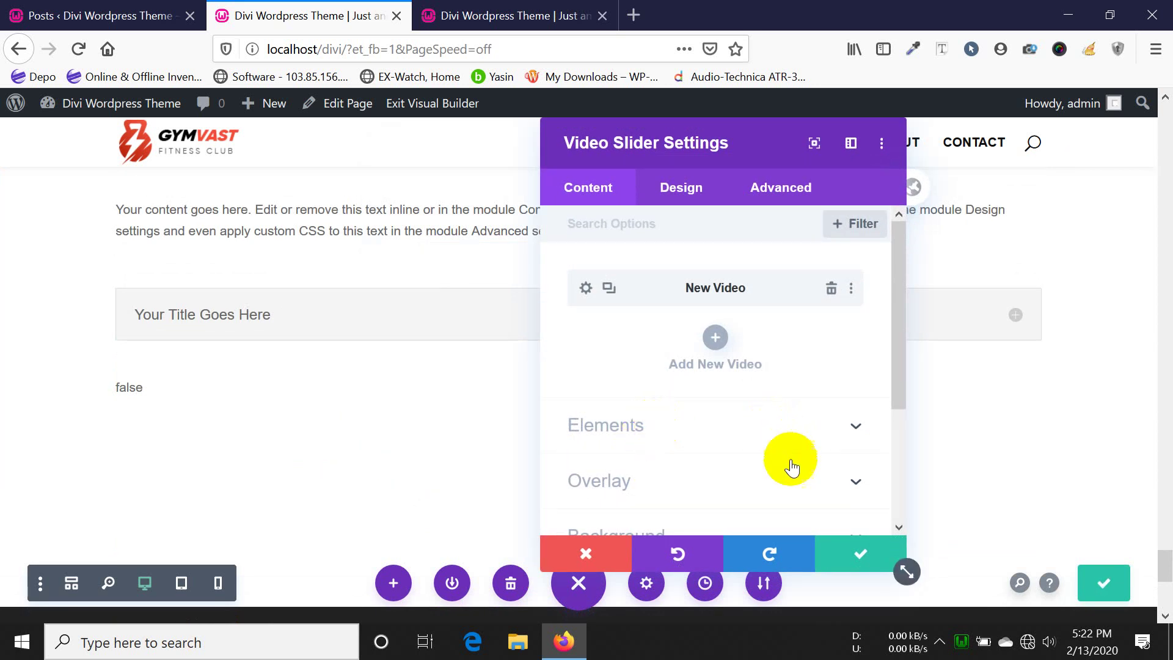
pyautogui.click(844, 575)
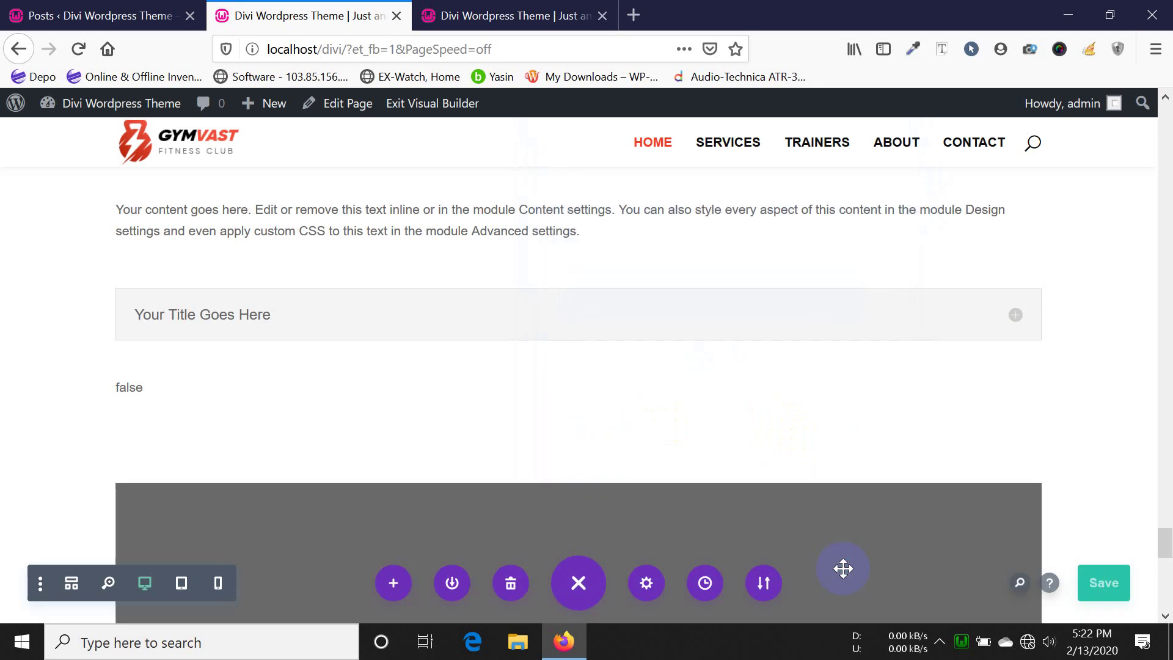
pyautogui.click(1123, 582)
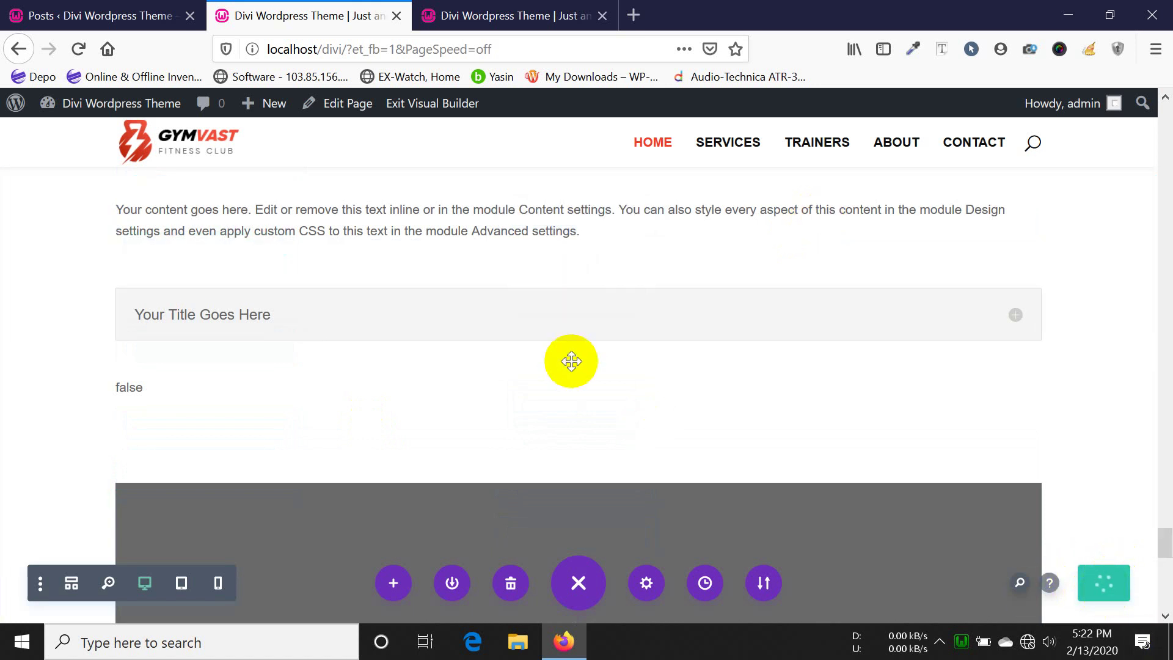
pyautogui.scroll(15, 572, 361)
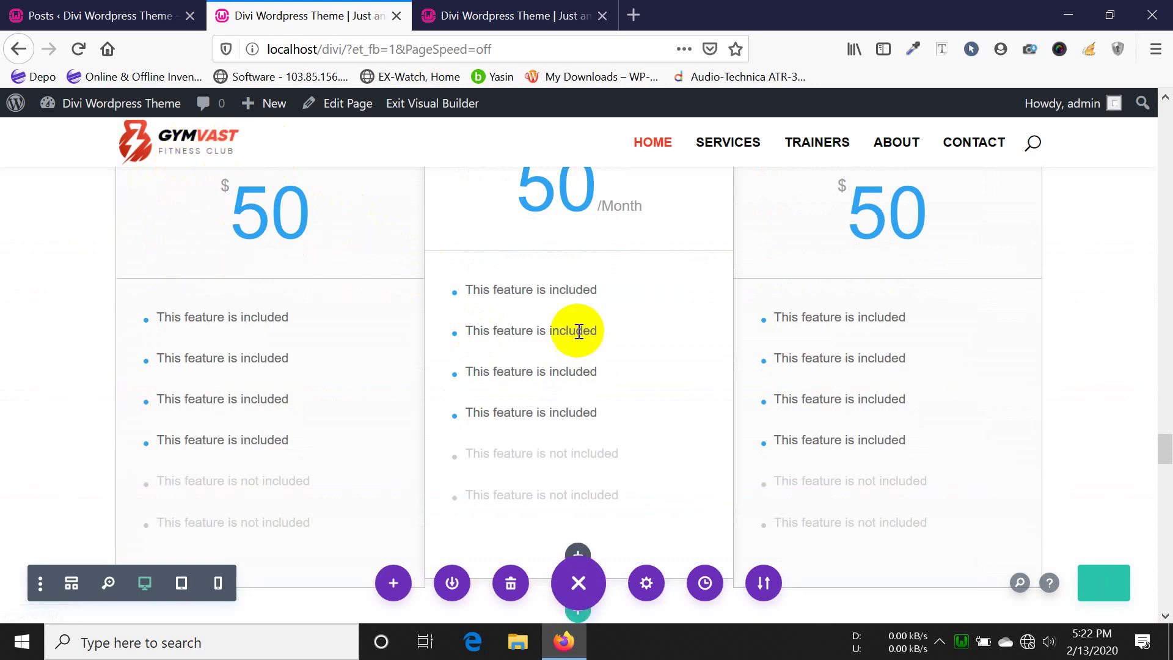
# - Review the modules on the home page from the pricing tables back up to the accordion at its beginning
pyautogui.scroll(5, 574, 330)
pyautogui.scroll(5, 577, 330)
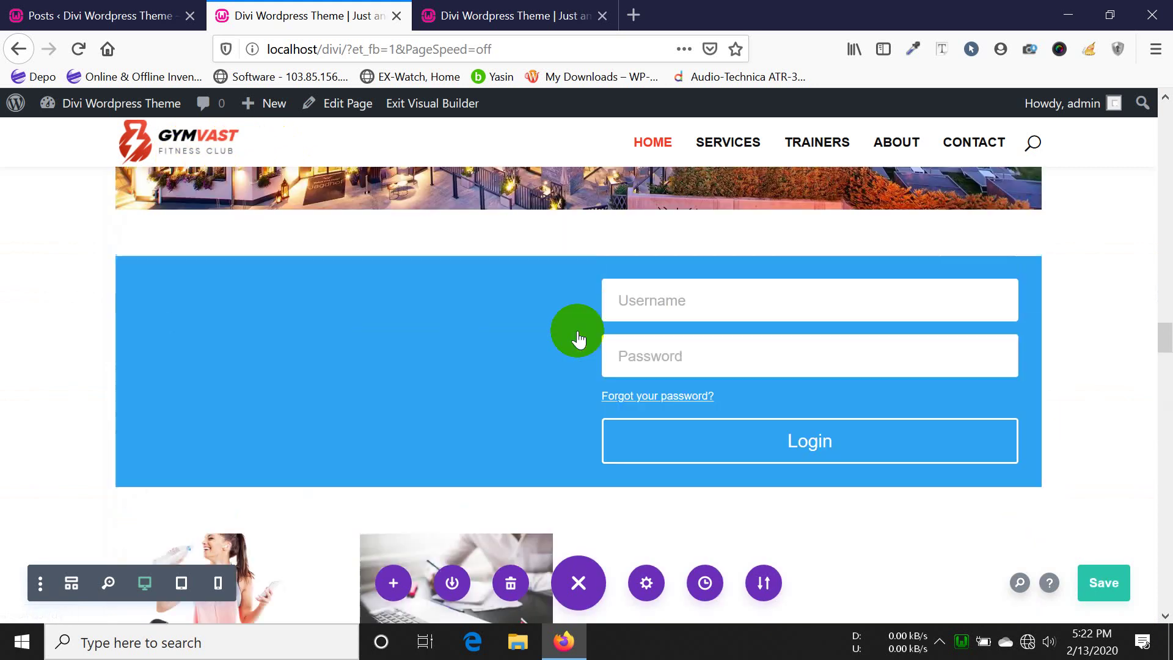
pyautogui.scroll(10, 577, 331)
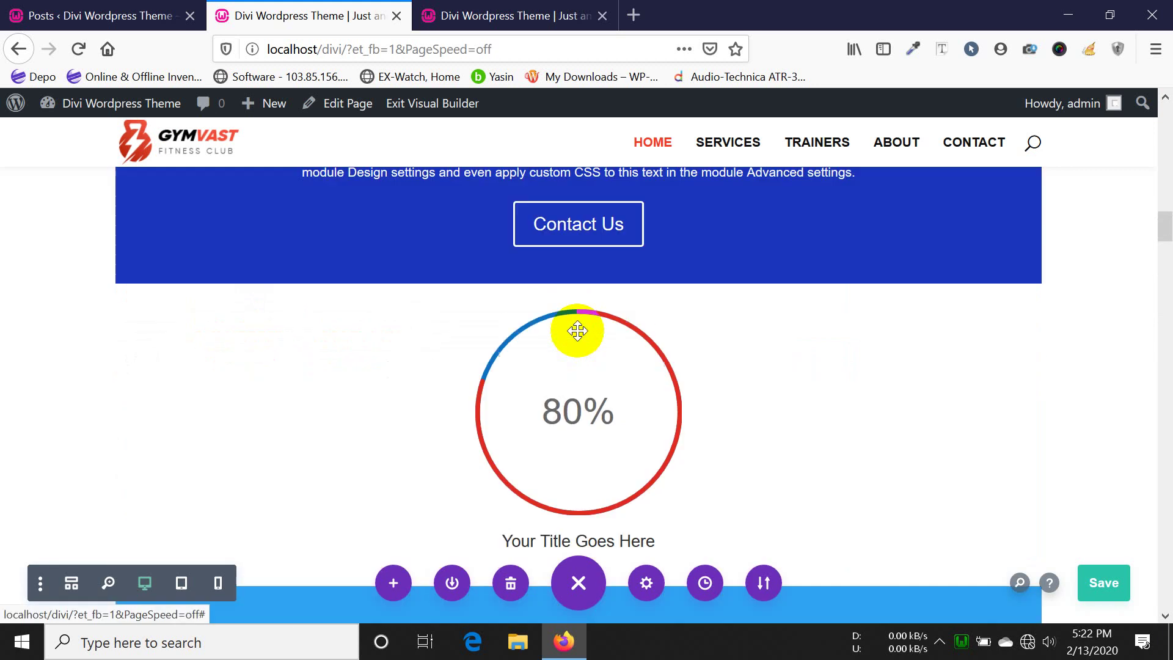
pyautogui.scroll(3, 577, 330)
pyautogui.scroll(-5, 578, 331)
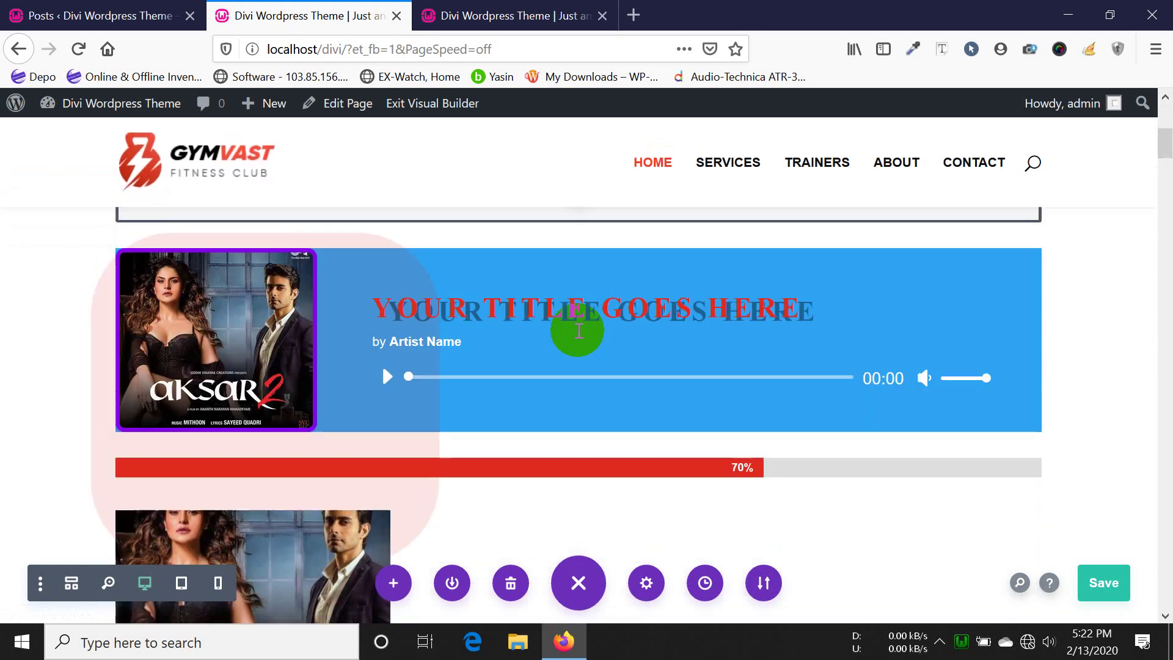
pyautogui.scroll(4, 578, 331)
pyautogui.scroll(4, 578, 330)
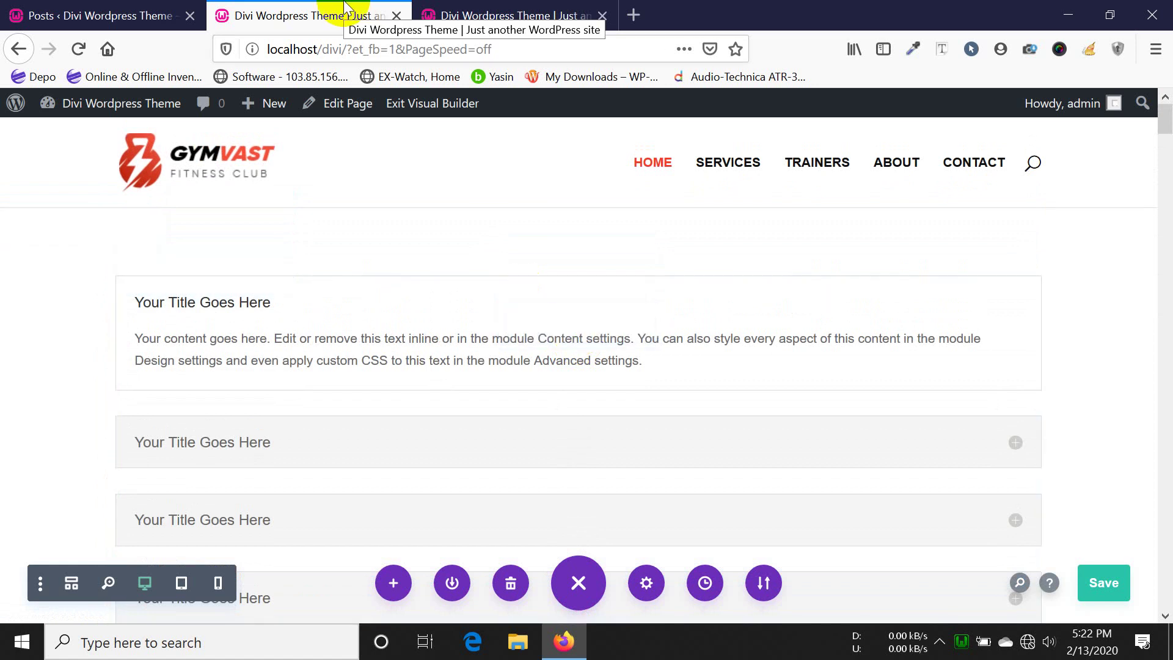
# - Close the Visual Builder page and the whole browser window, and show the hidden system tray icons
pyautogui.click(397, 15)
pyautogui.click(1152, 14)
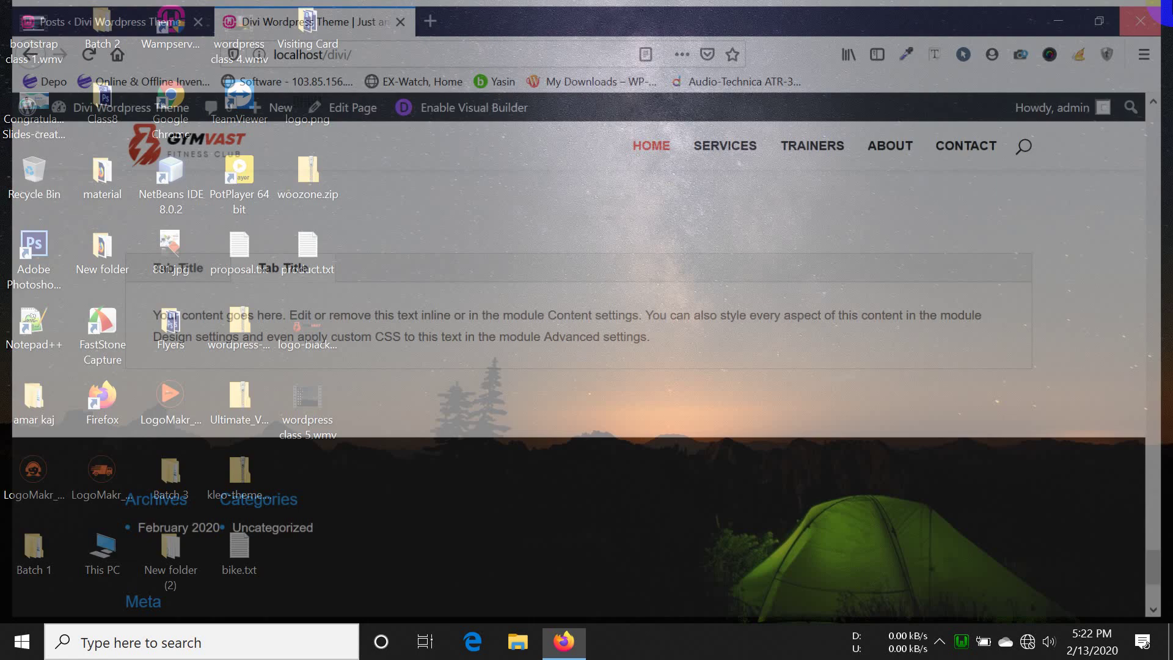
pyautogui.click(946, 644)
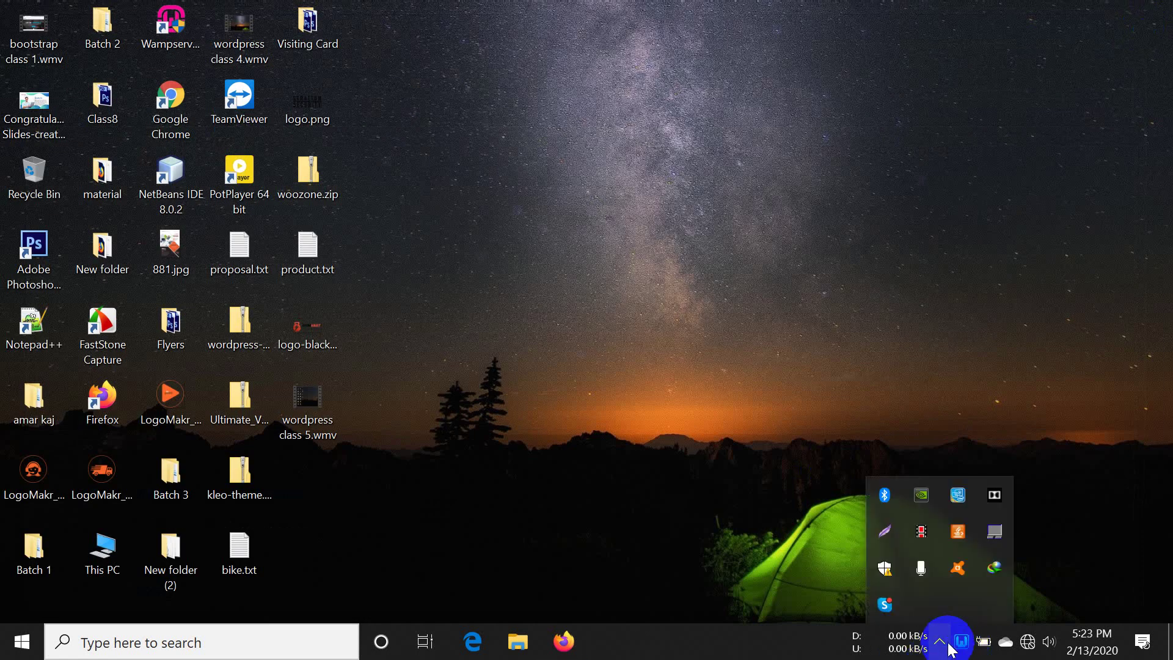